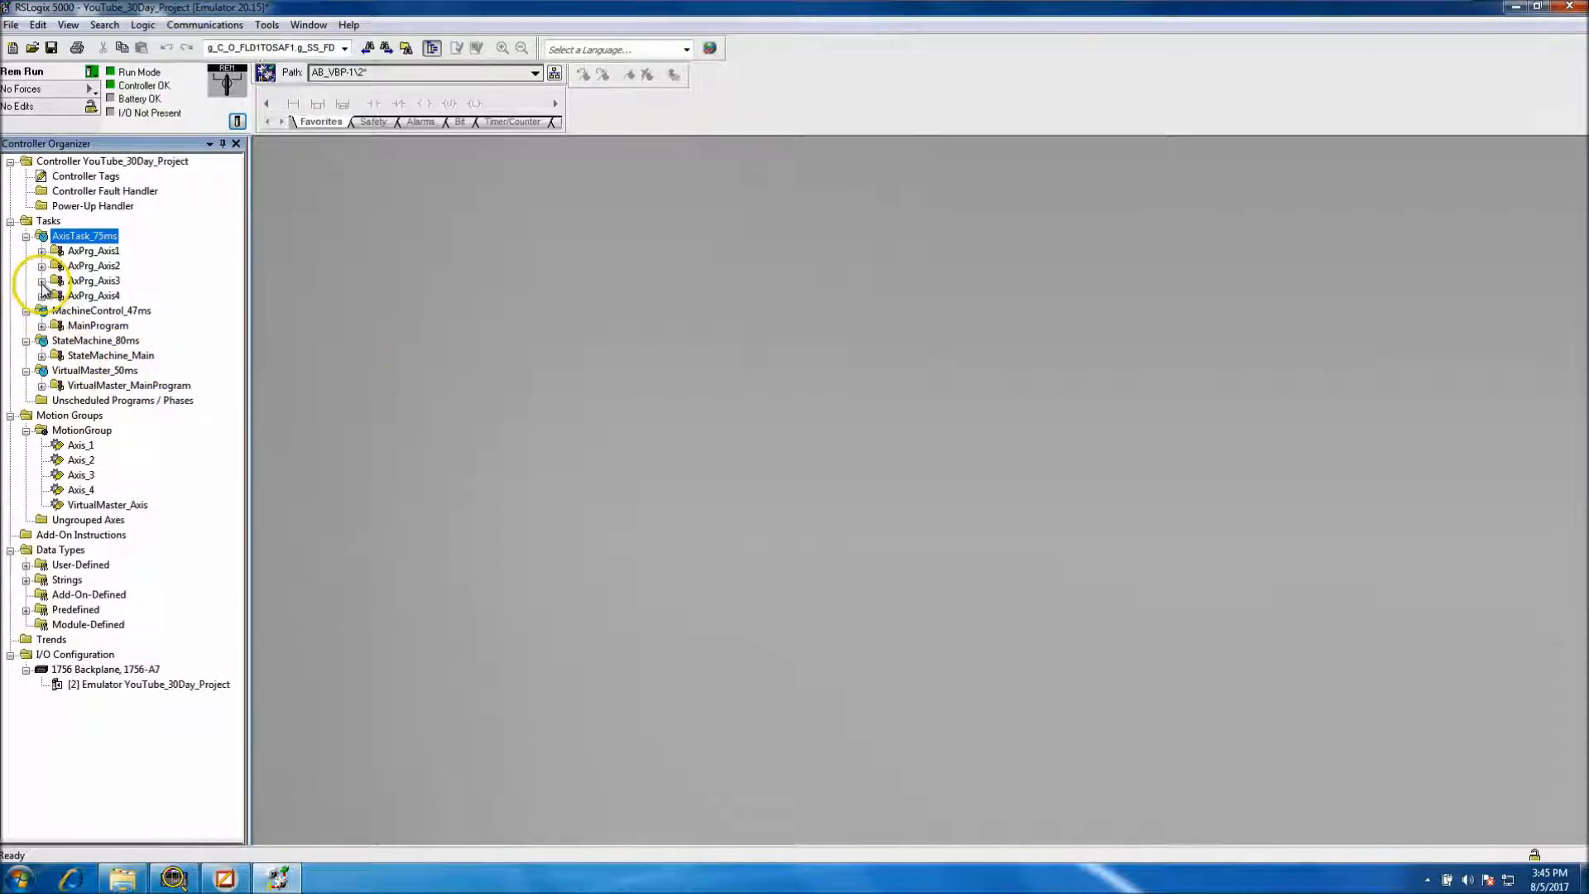
Open the MachineState_Control routine of StateMachine_Main and examine the HMI_SystemStopPB and HMI_SystemStartPB contacts on rungs 4 and 6
click(42, 356)
double_click(124, 400)
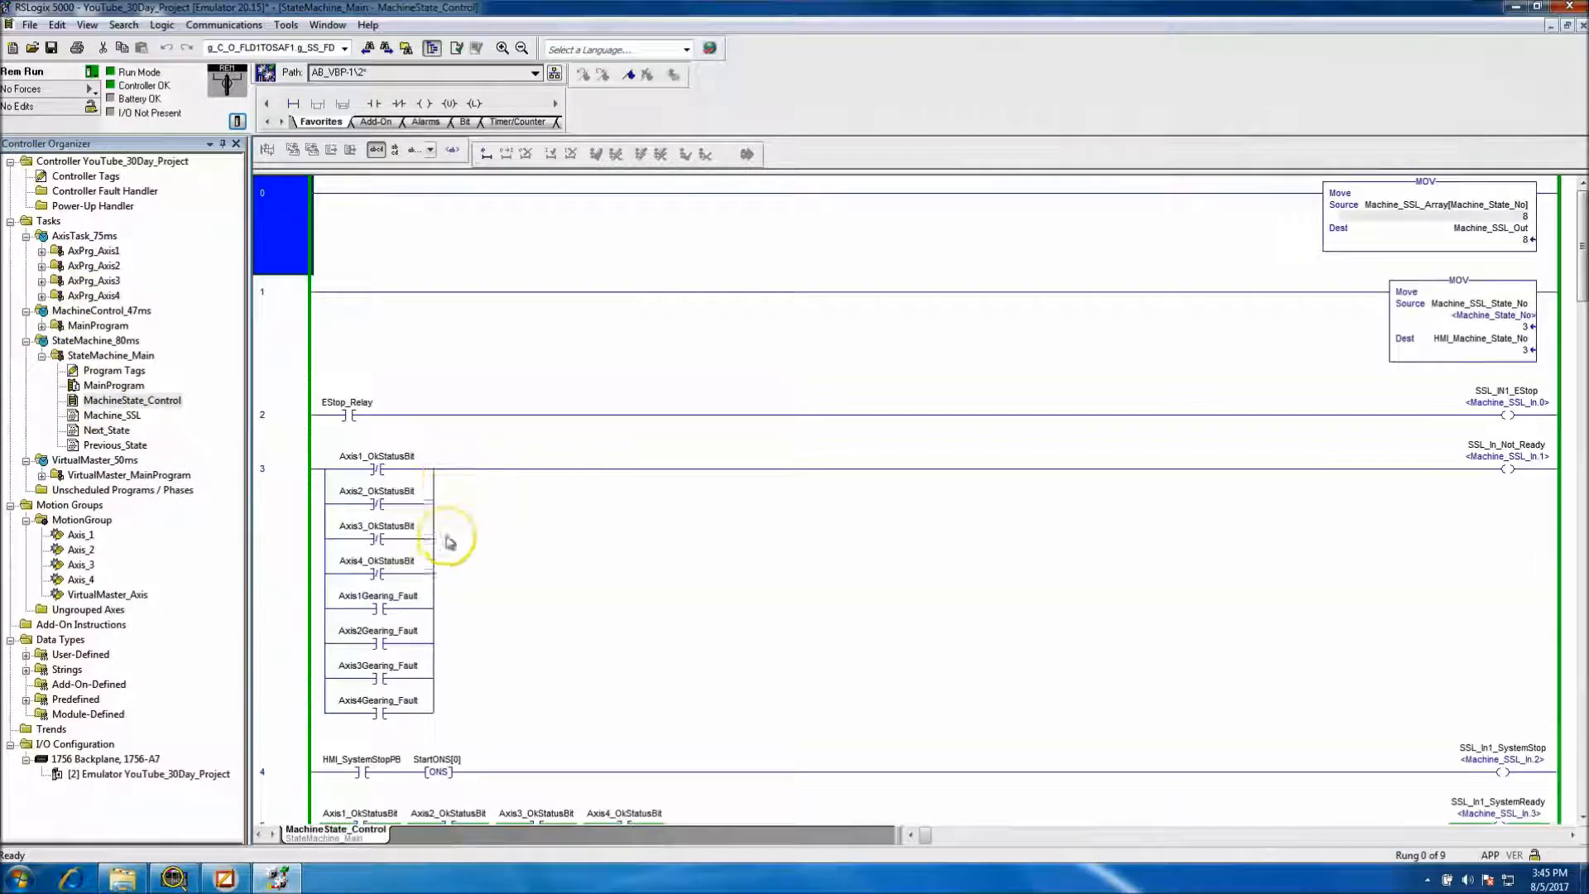
scroll(447, 542, down, 3)
click(367, 538)
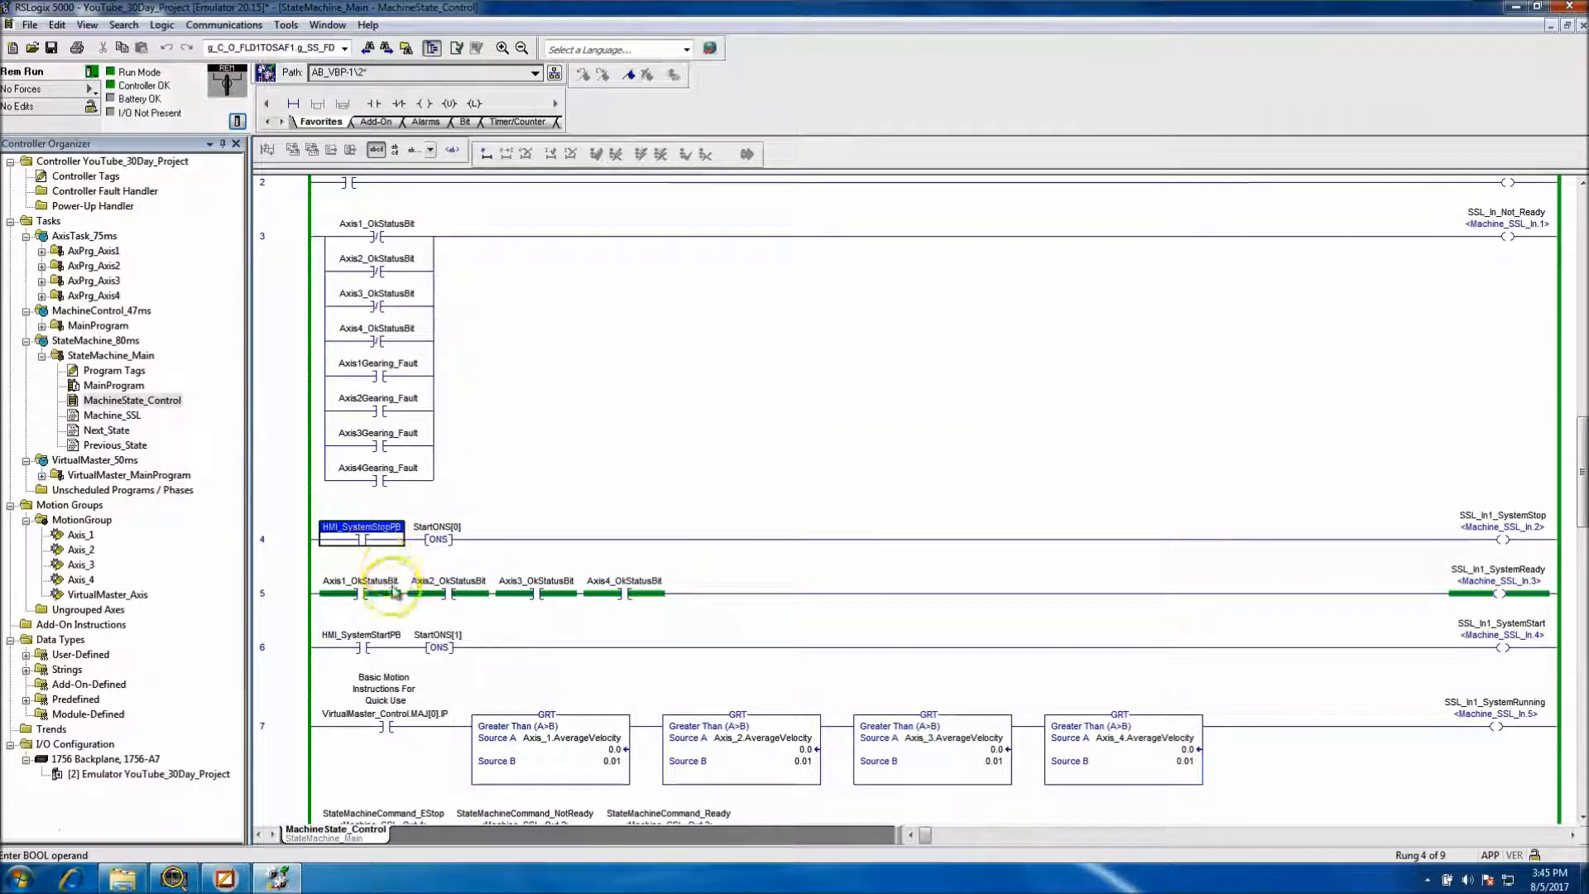
click(391, 643)
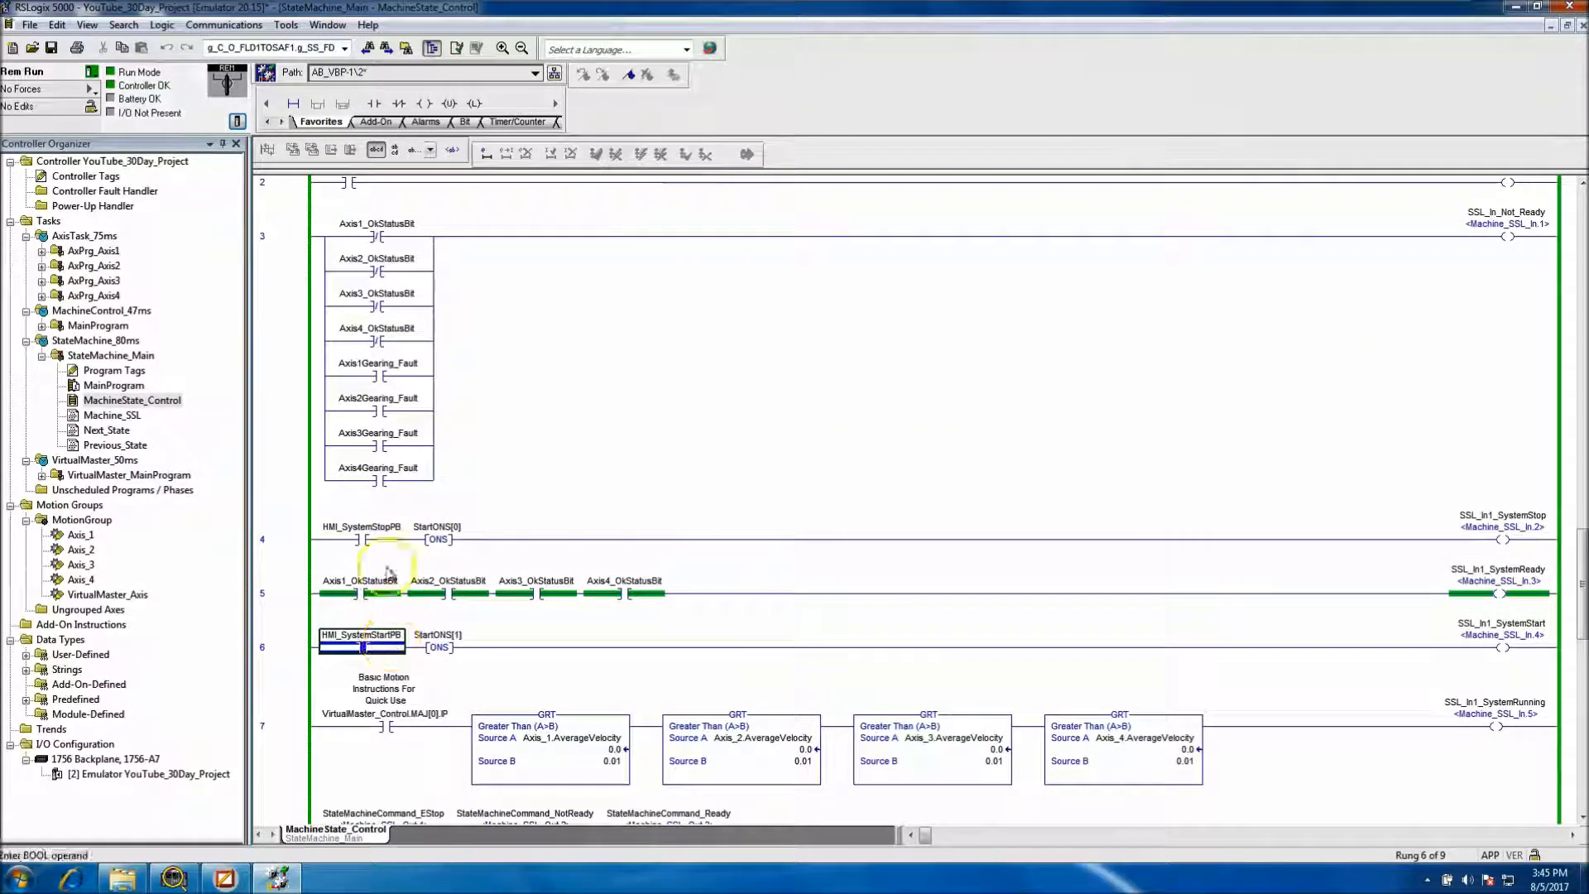
click(376, 529)
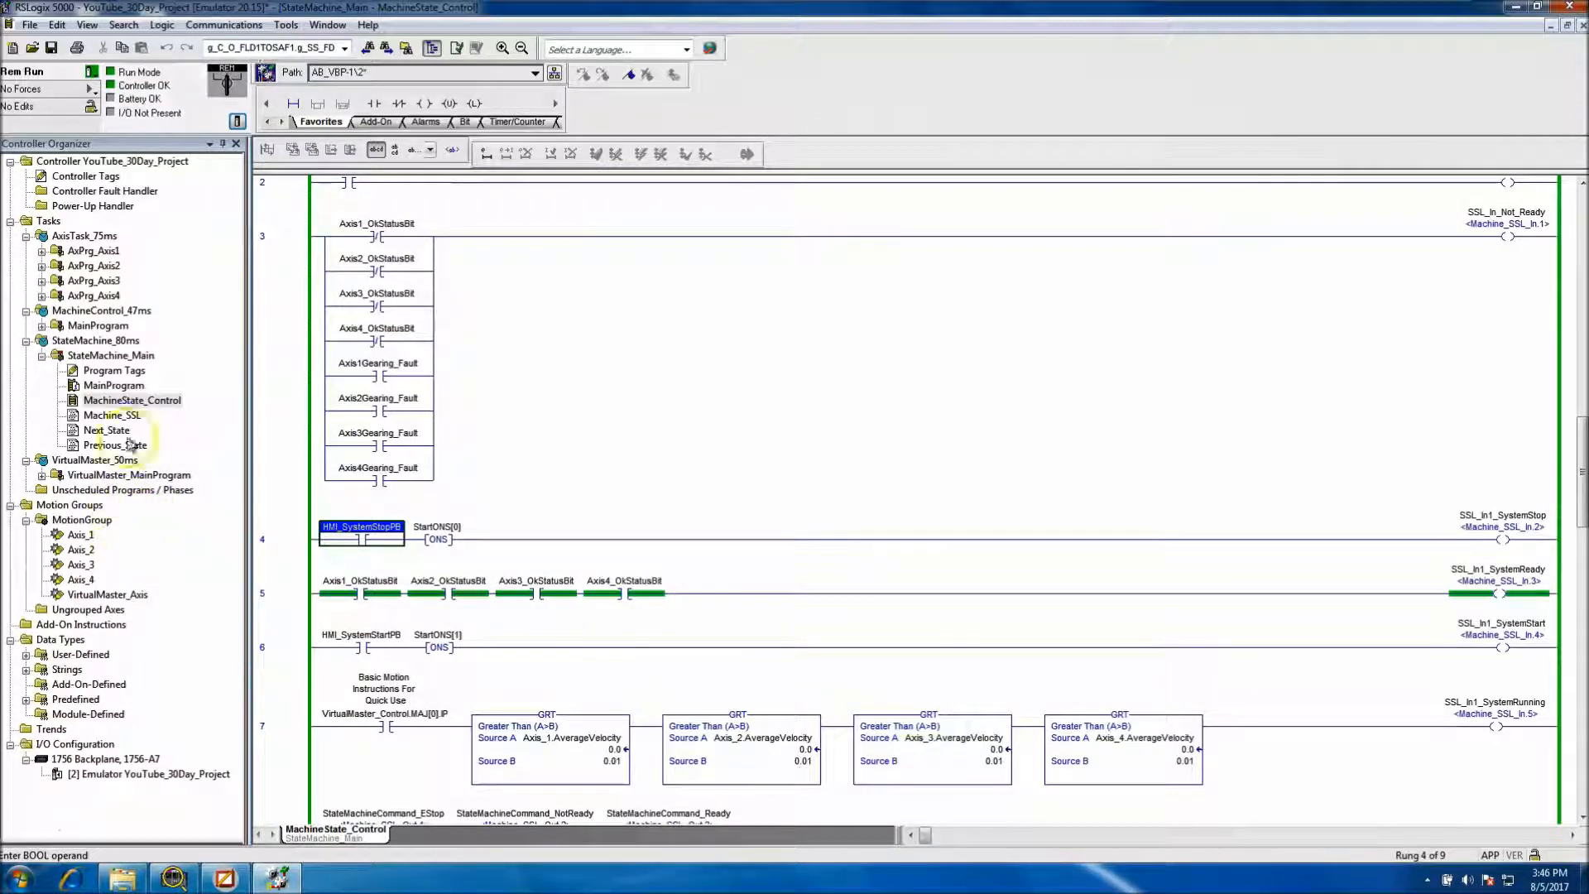
Launch a second instance of RSLogix 5000 and close its start page
click(19, 877)
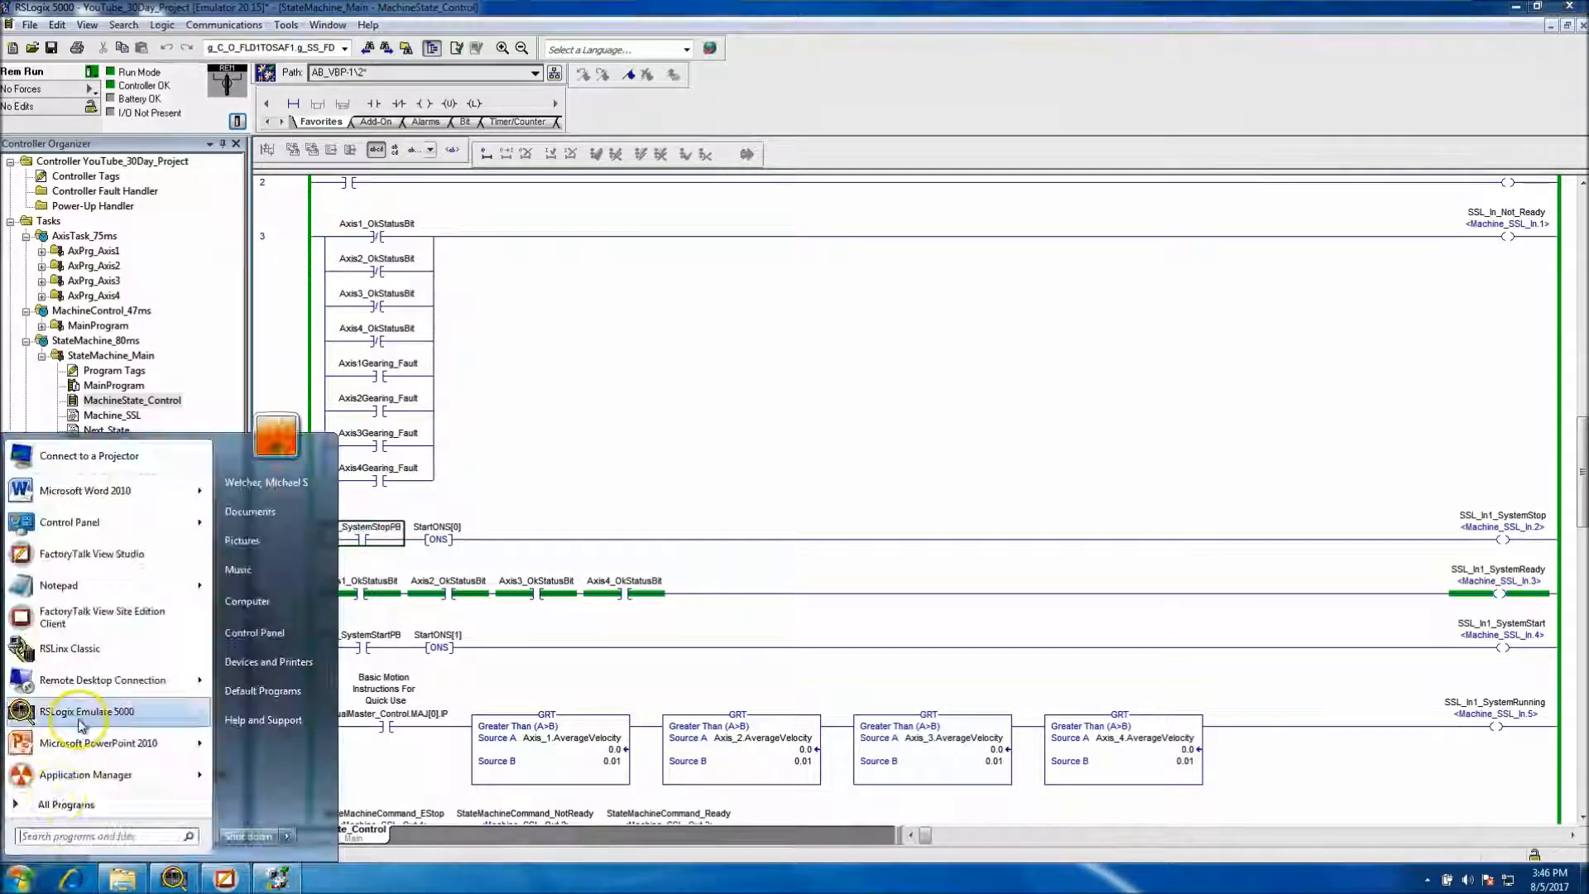
click(123, 807)
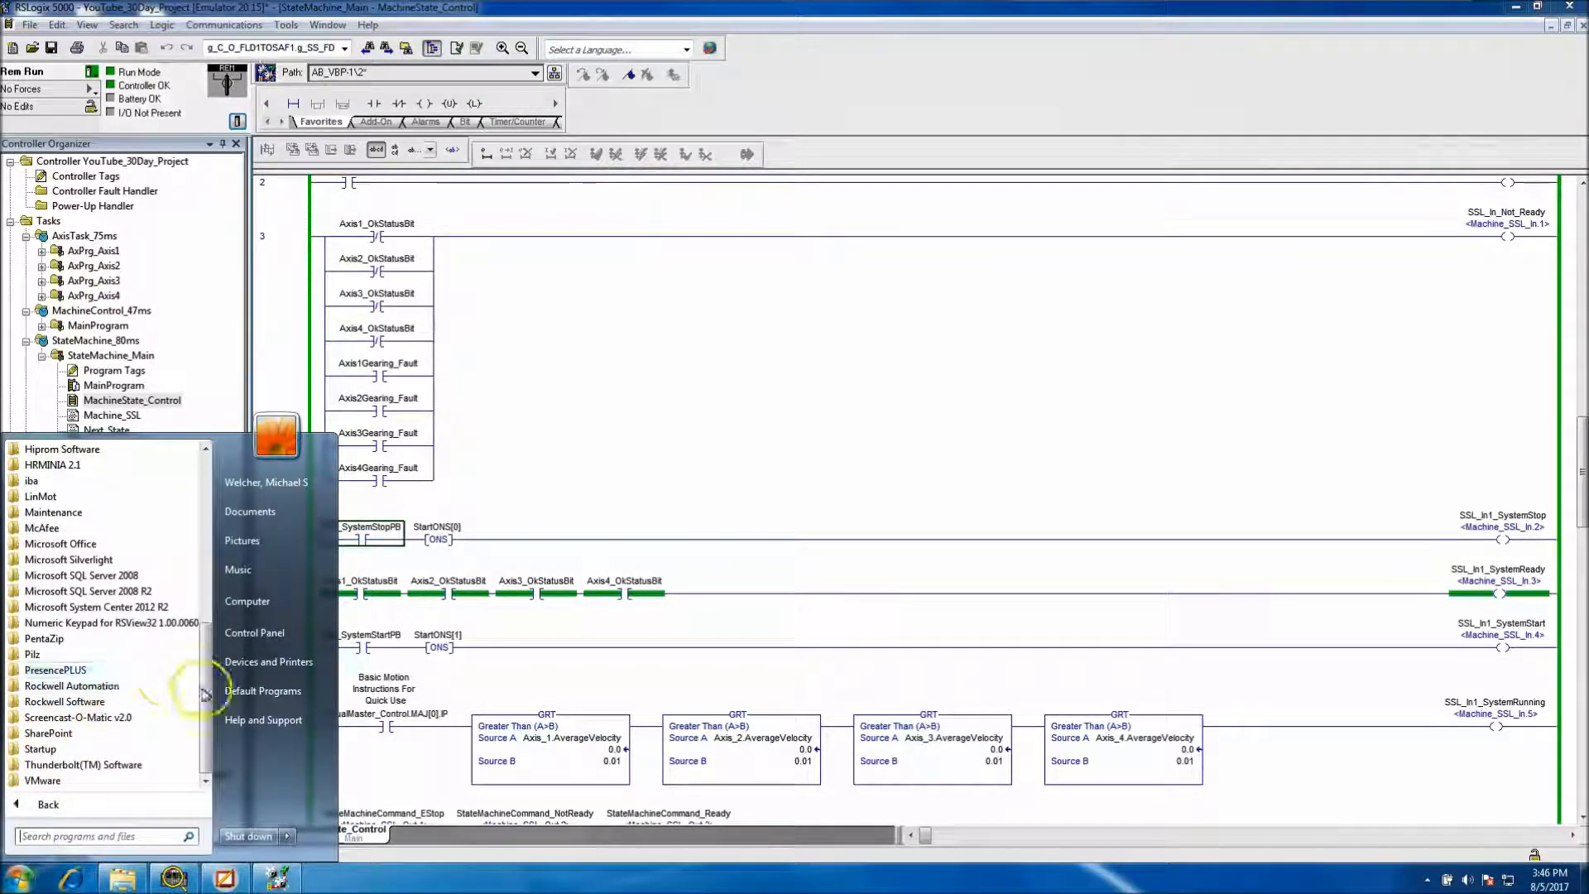
click(124, 701)
click(108, 717)
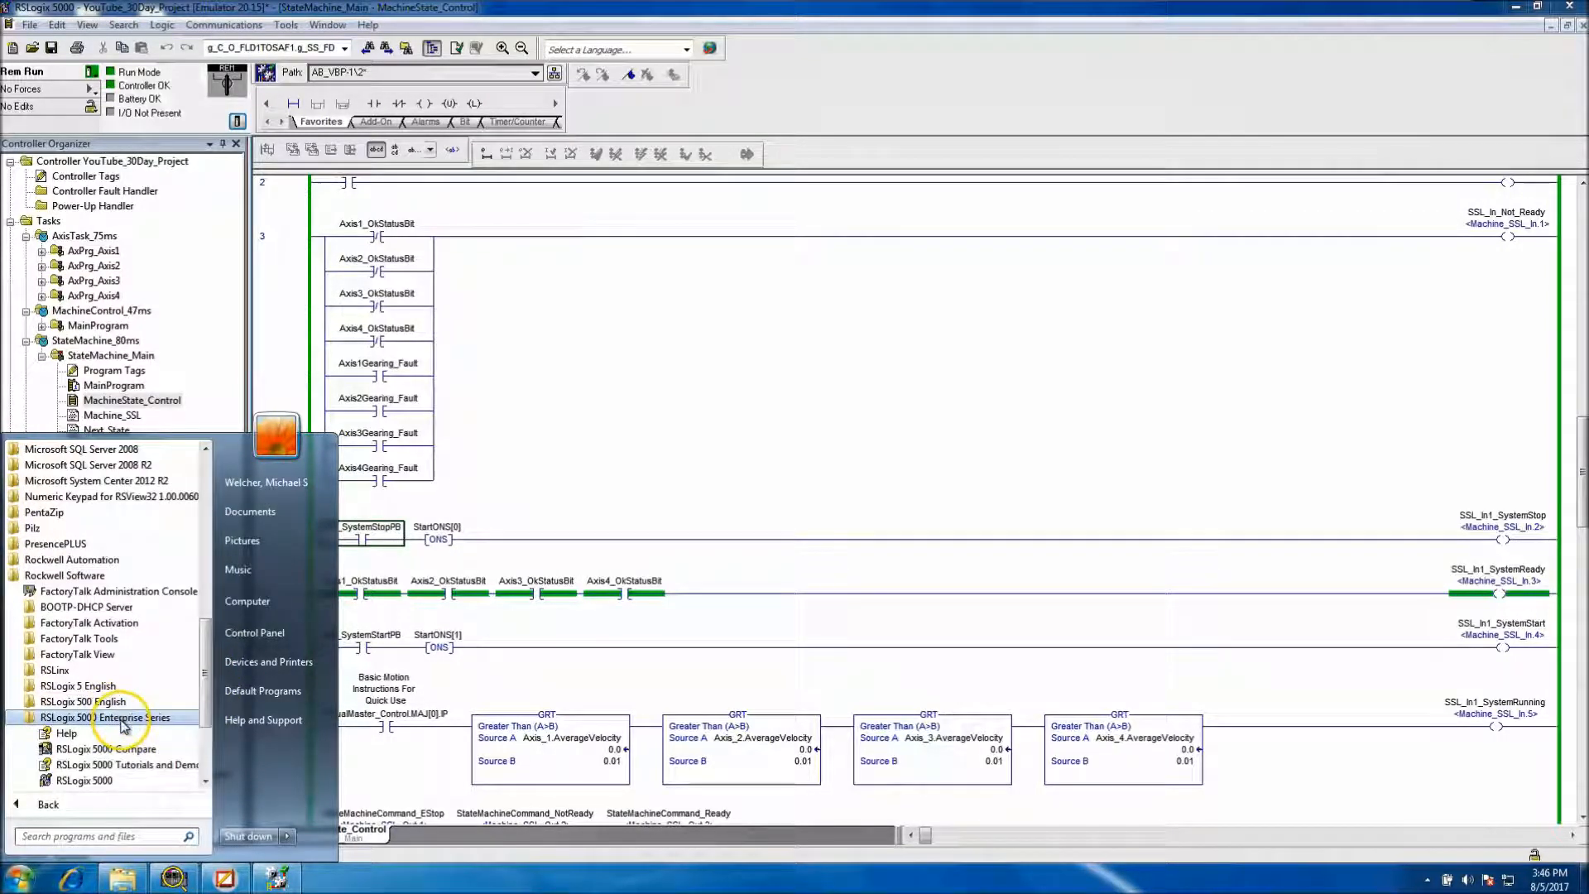
click(106, 781)
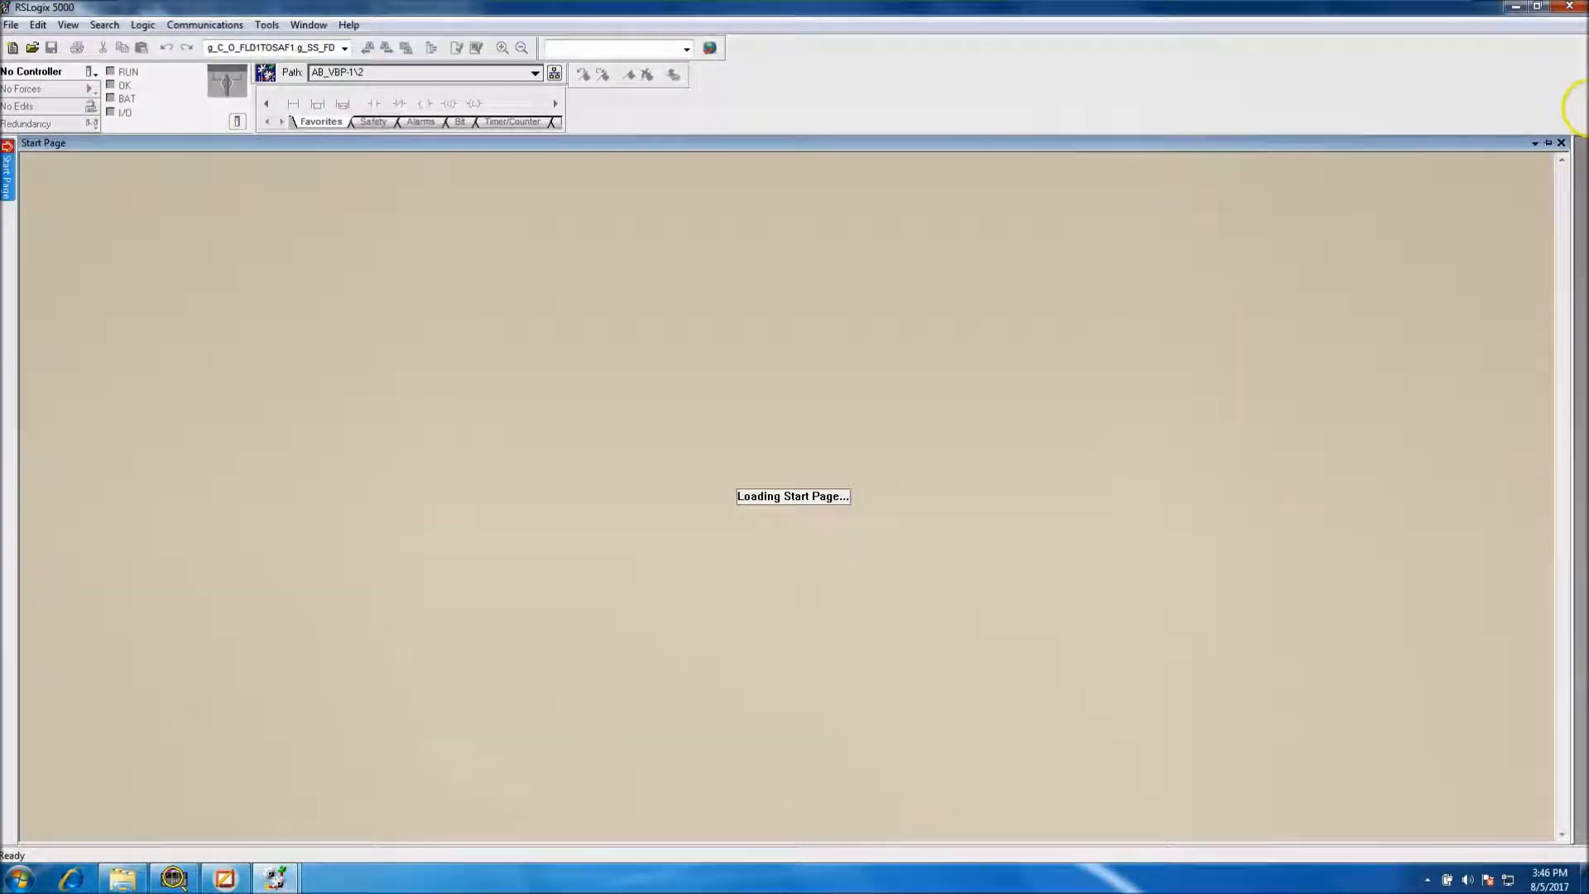
click(1561, 143)
Create a new RSLogix Emulate 5000 controller project named Remote_Start with revision 20 in slot 3
click(11, 25)
click(34, 46)
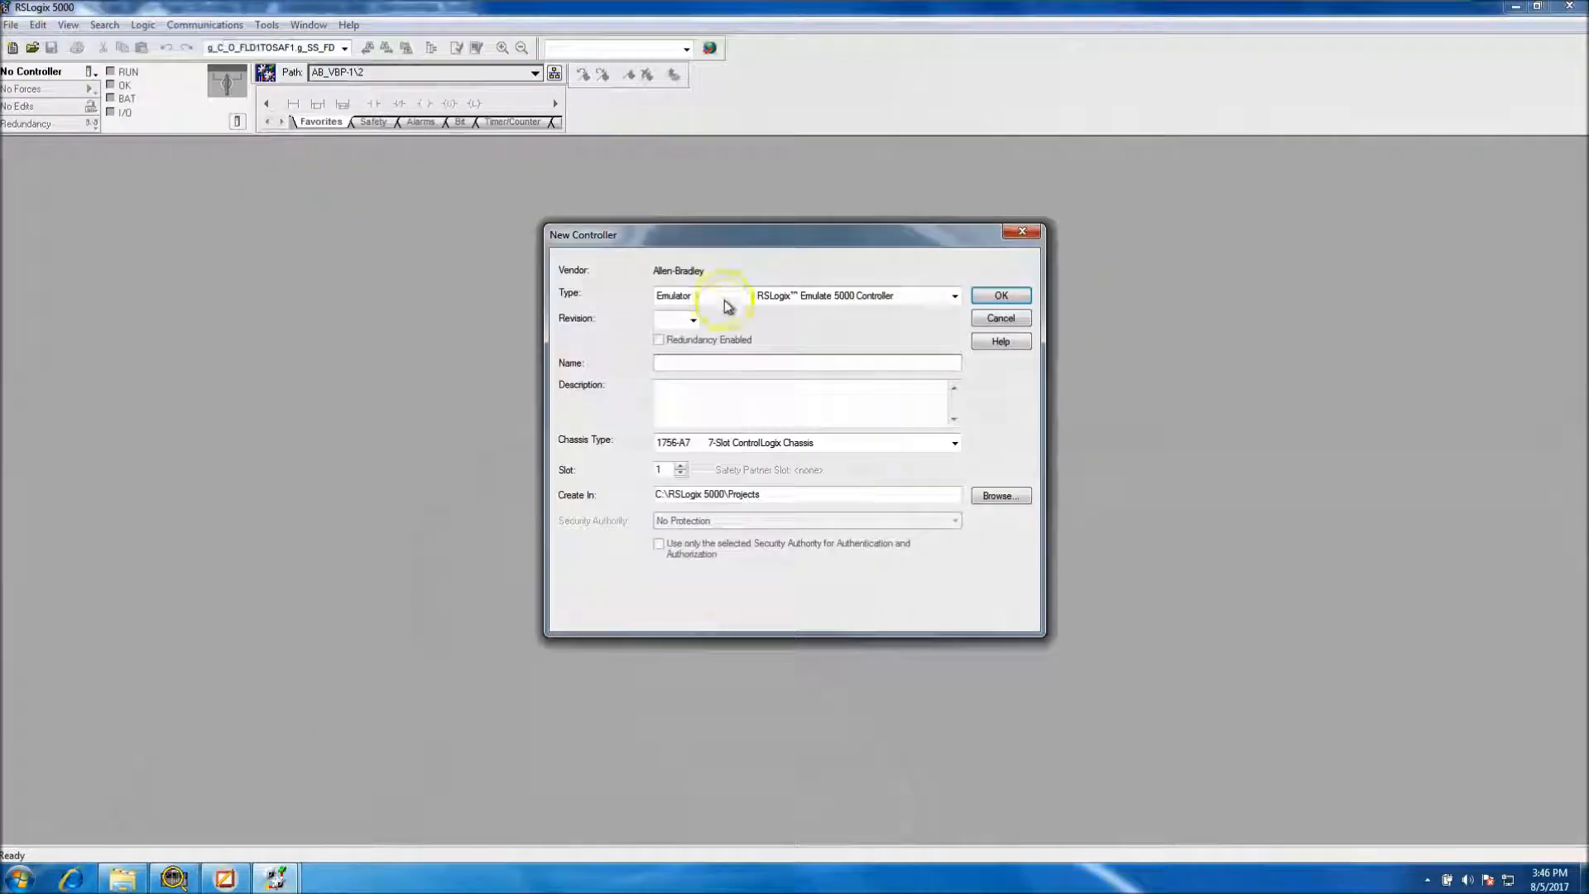
click(693, 320)
click(687, 403)
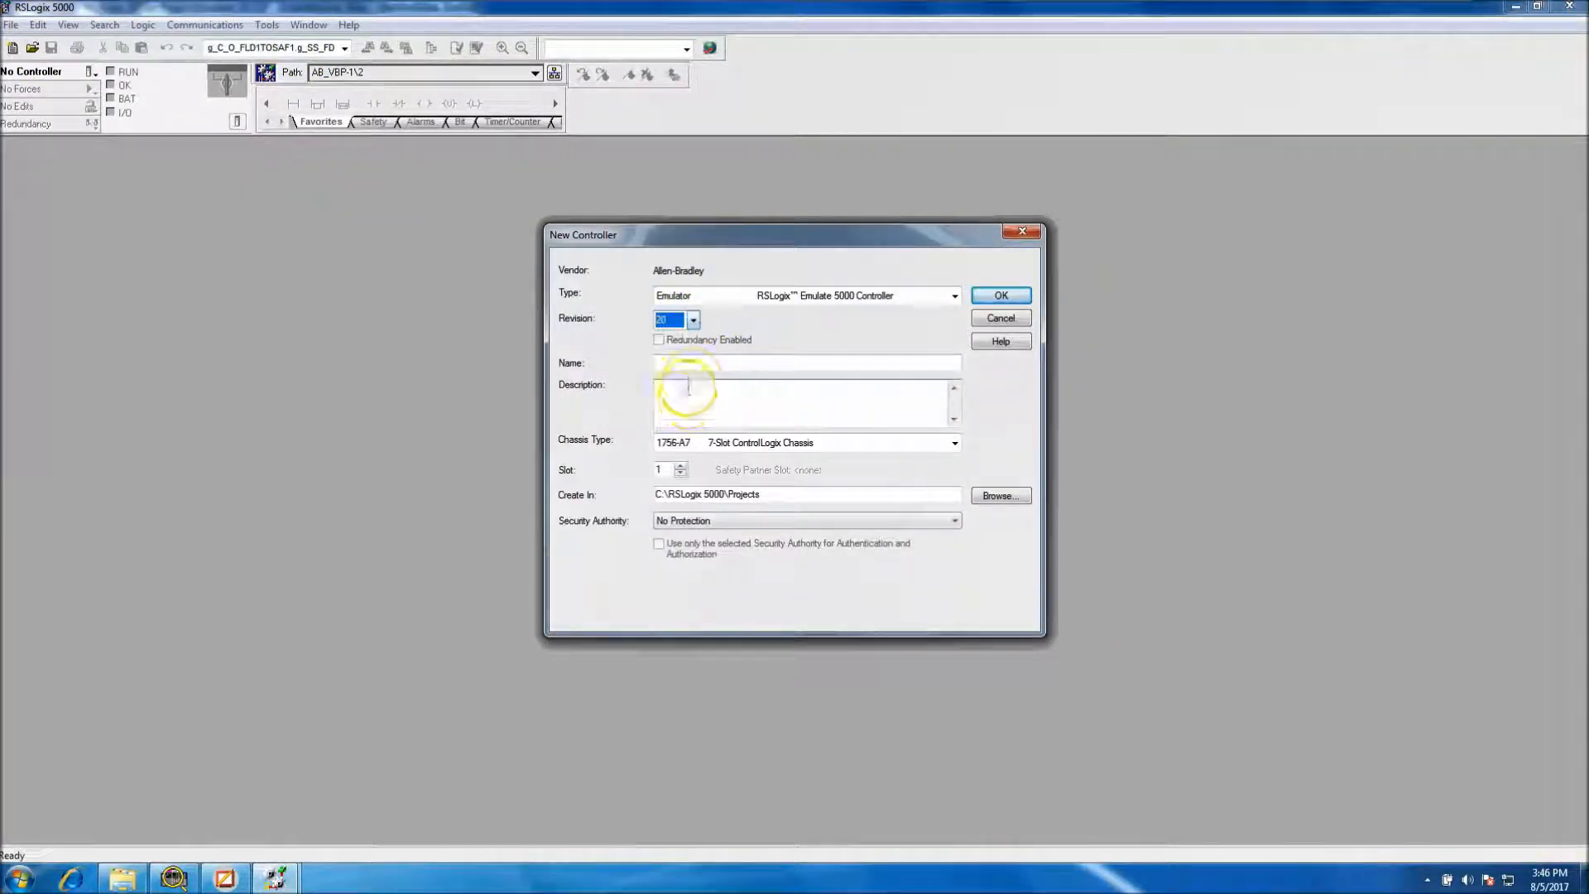
click(696, 361)
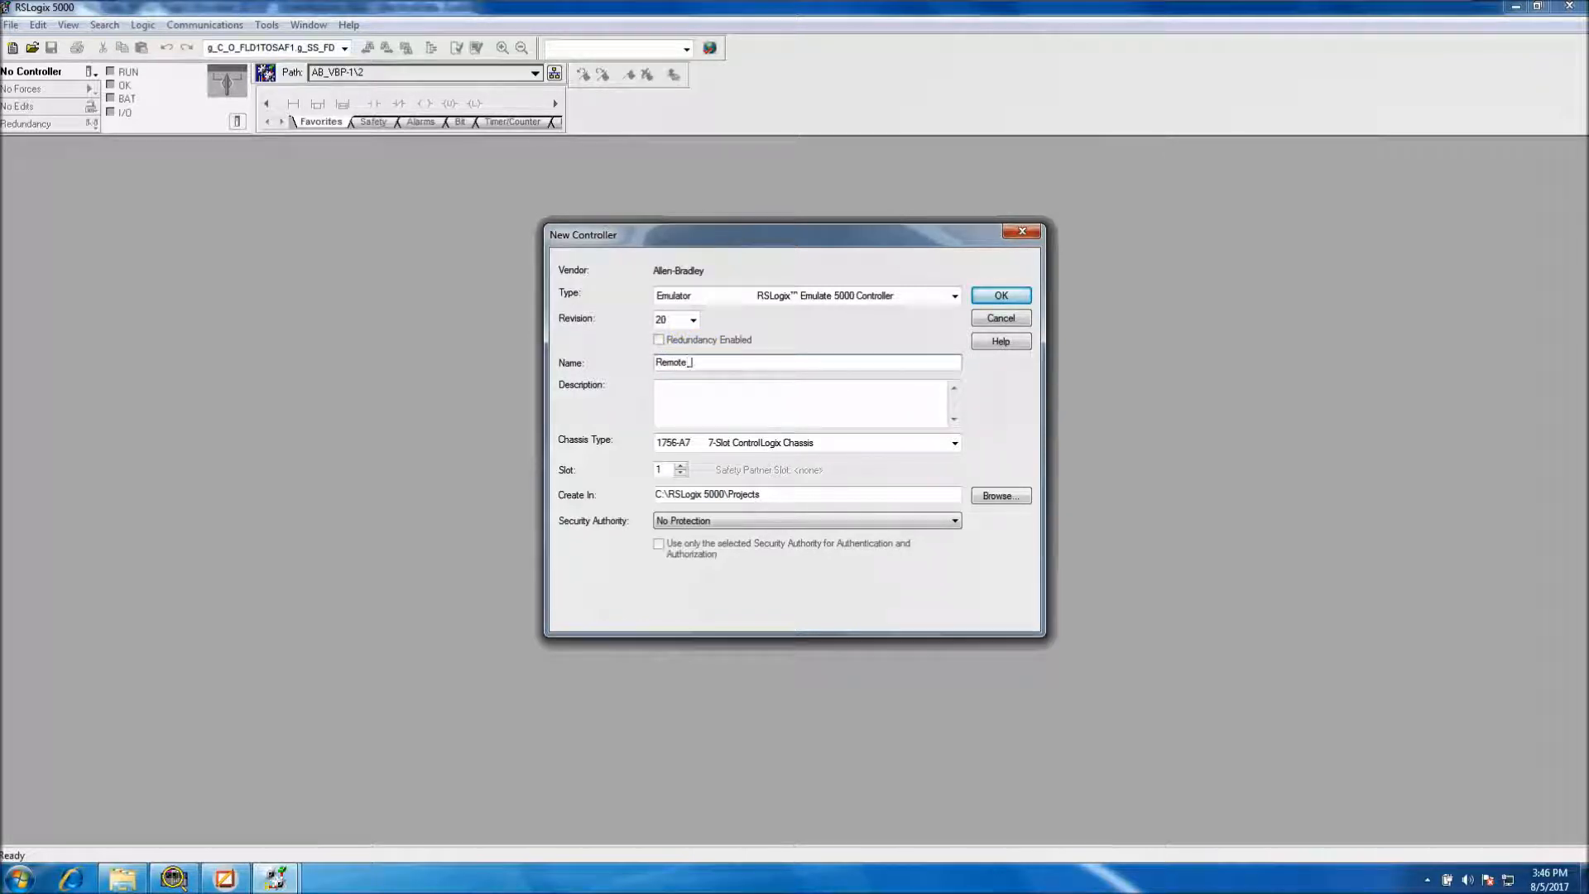
click(680, 470)
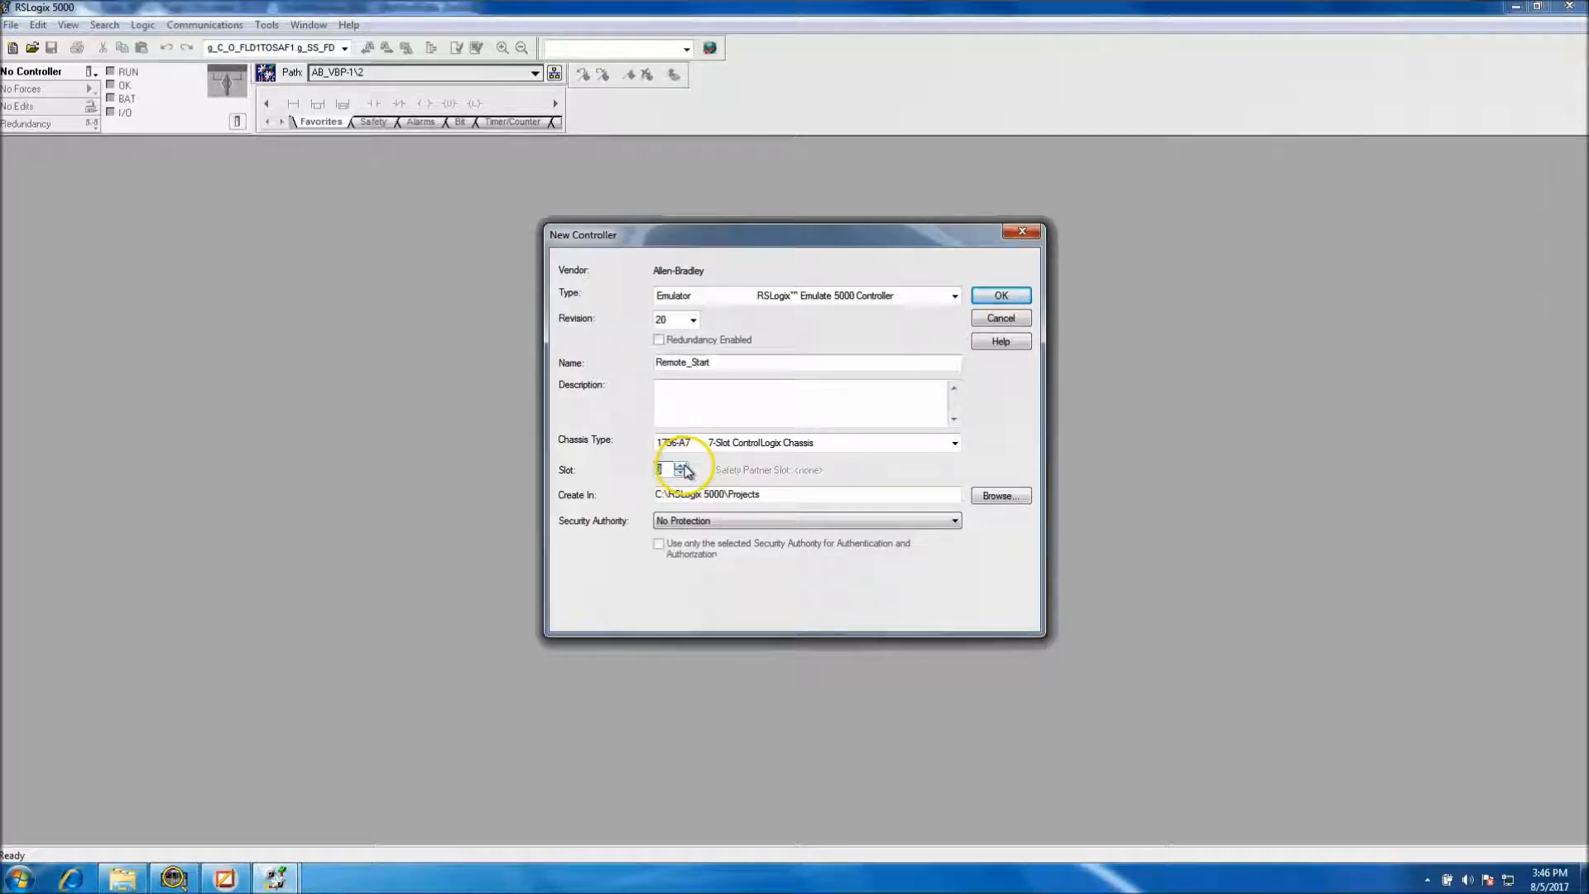
click(1001, 298)
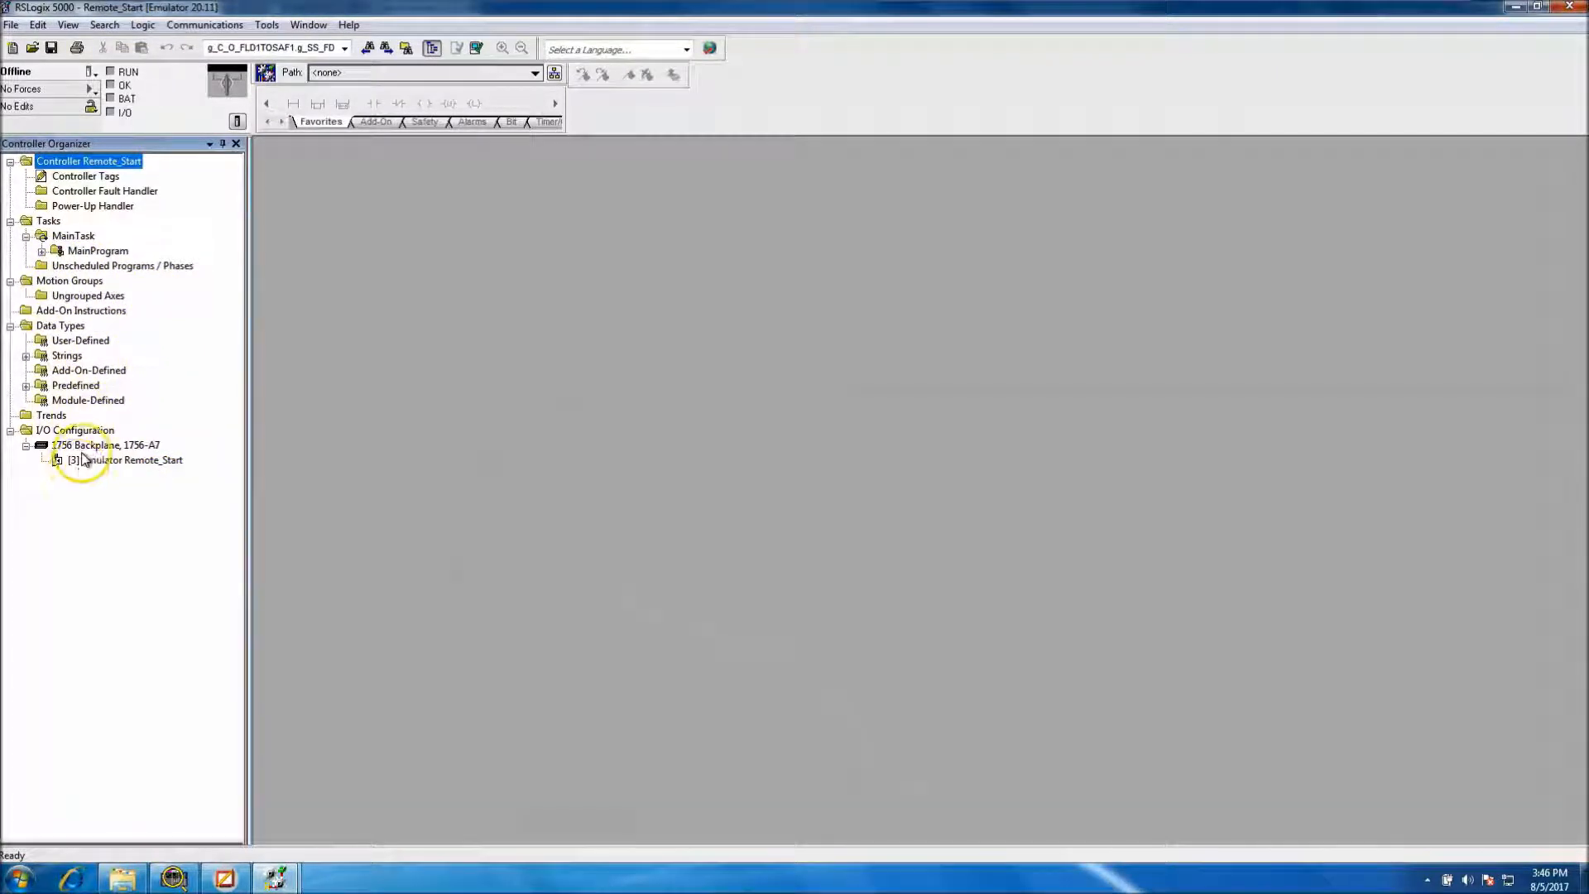
Start adding an RSLogix Emulate 5000 controller module, major revision 20, to the 1756 backplane, filtering the catalog to controllers
click(110, 463)
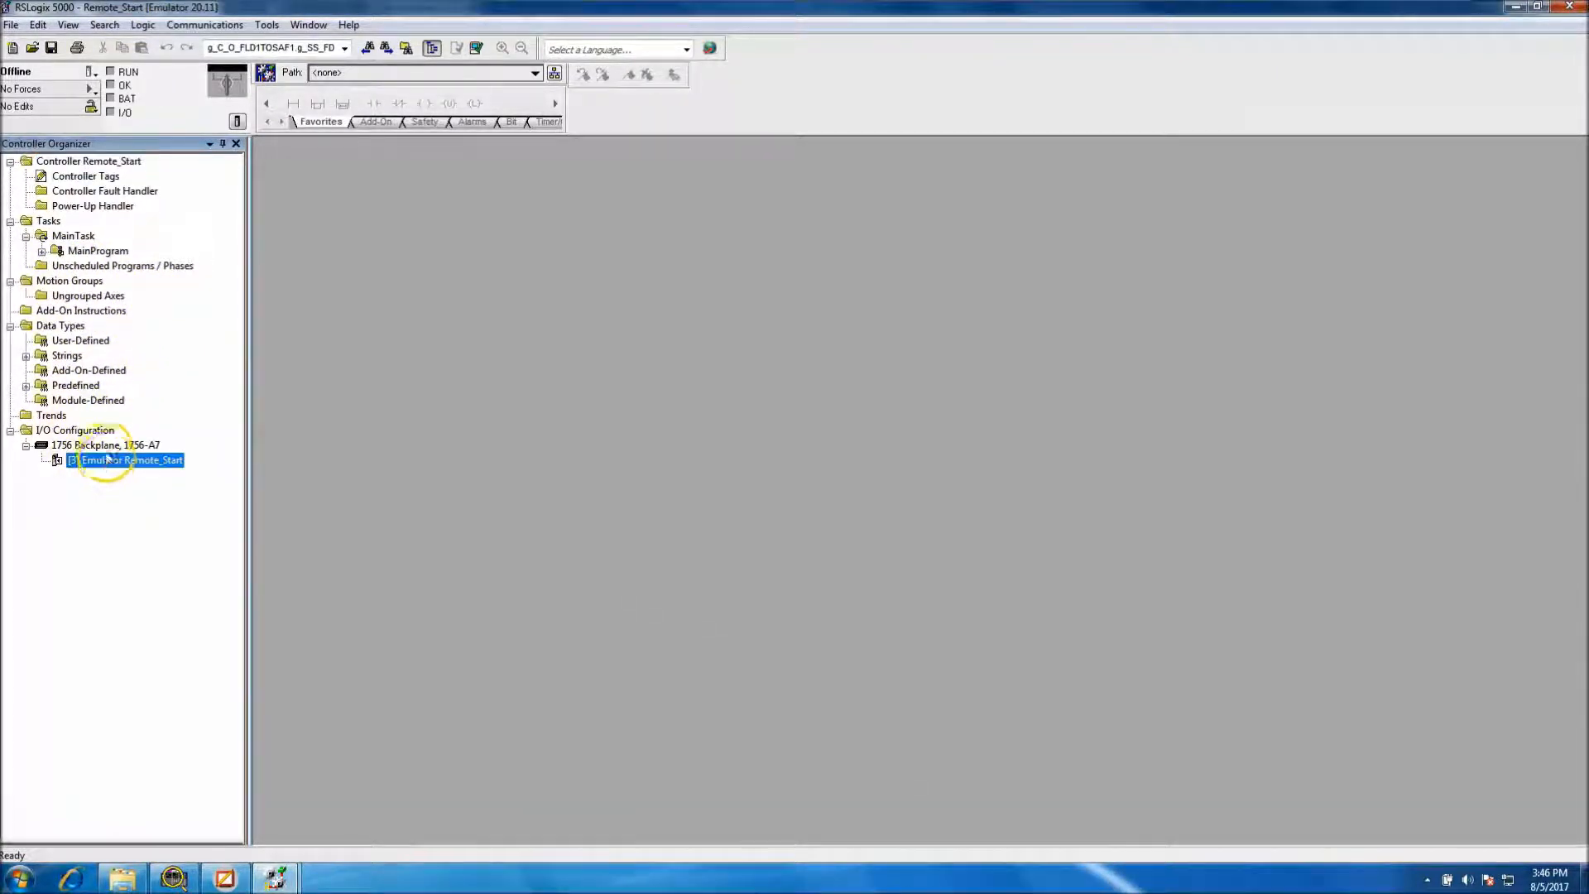
right_click(101, 446)
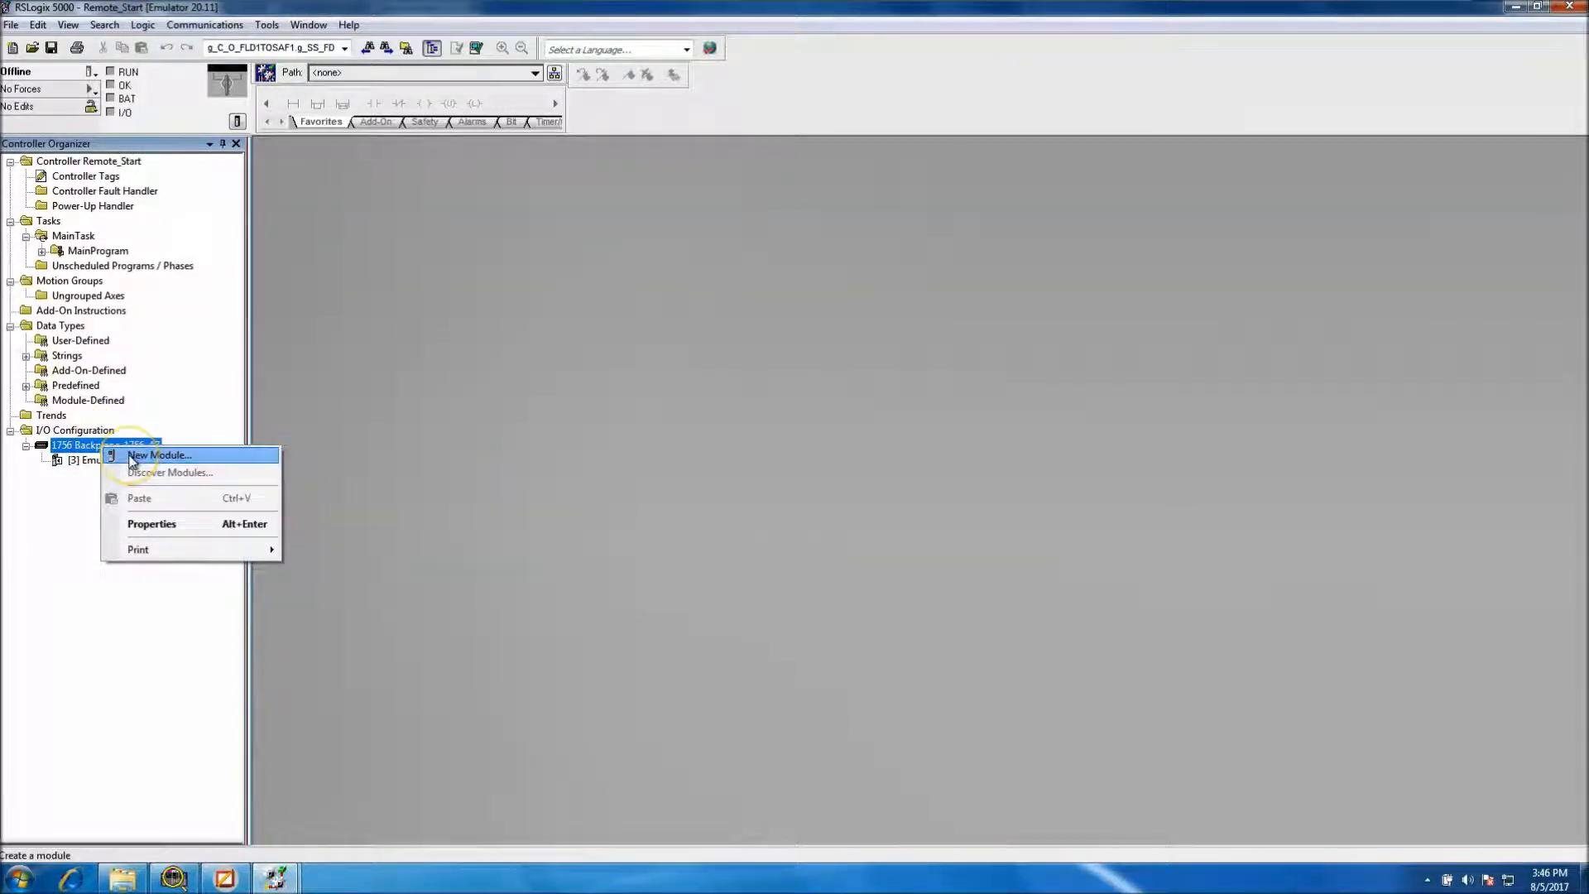
click(136, 456)
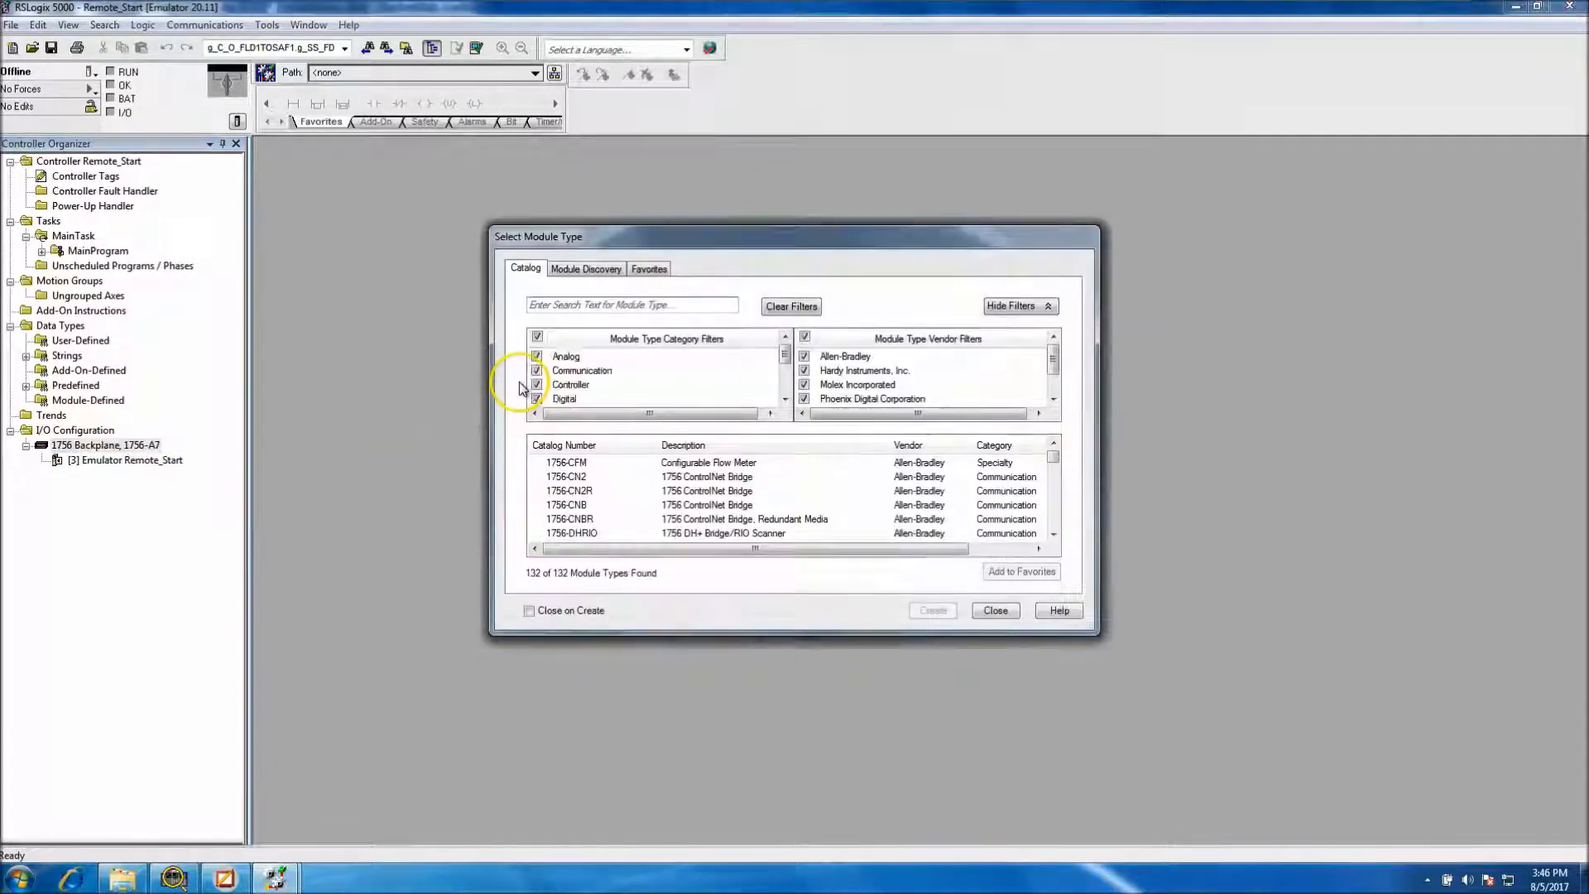
click(538, 337)
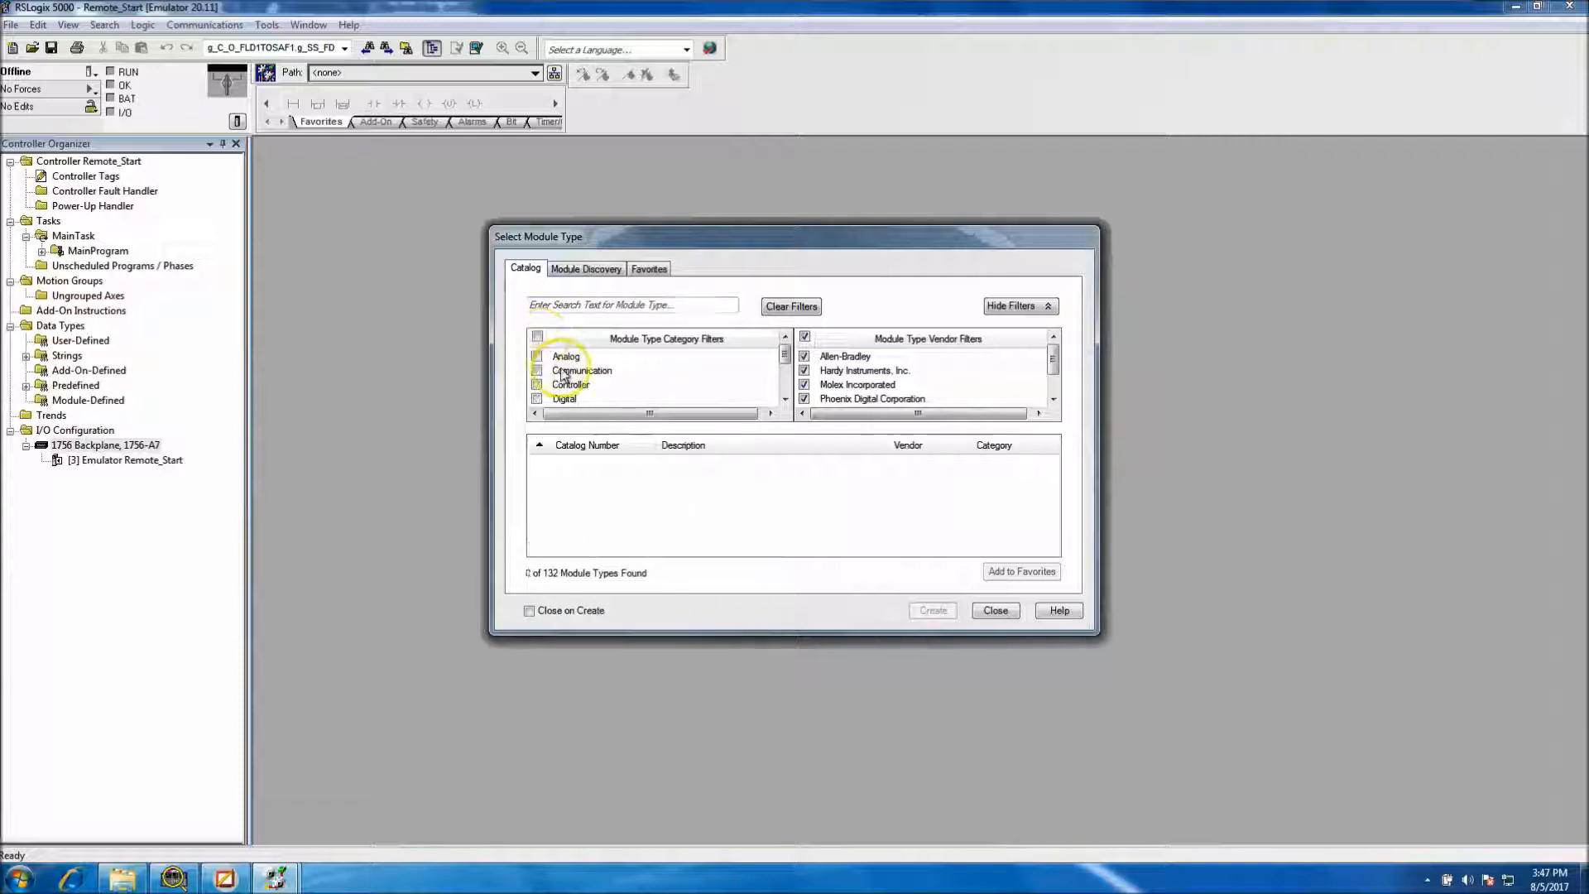
click(537, 385)
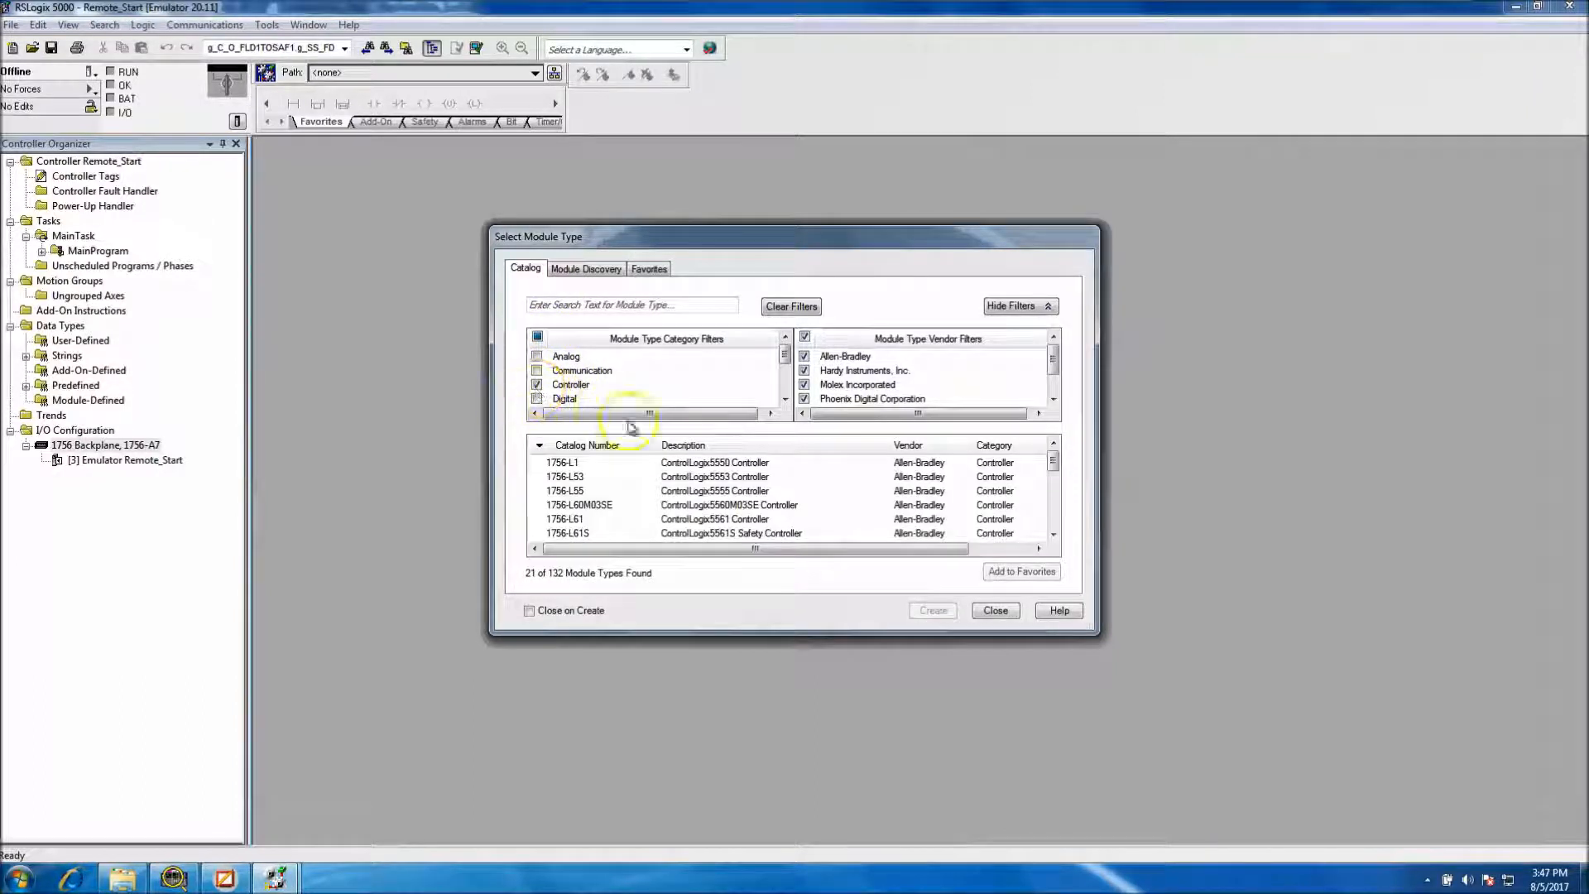
scroll(943, 530, down, 2)
drag(1047, 470, 1055, 522)
click(793, 536)
click(933, 610)
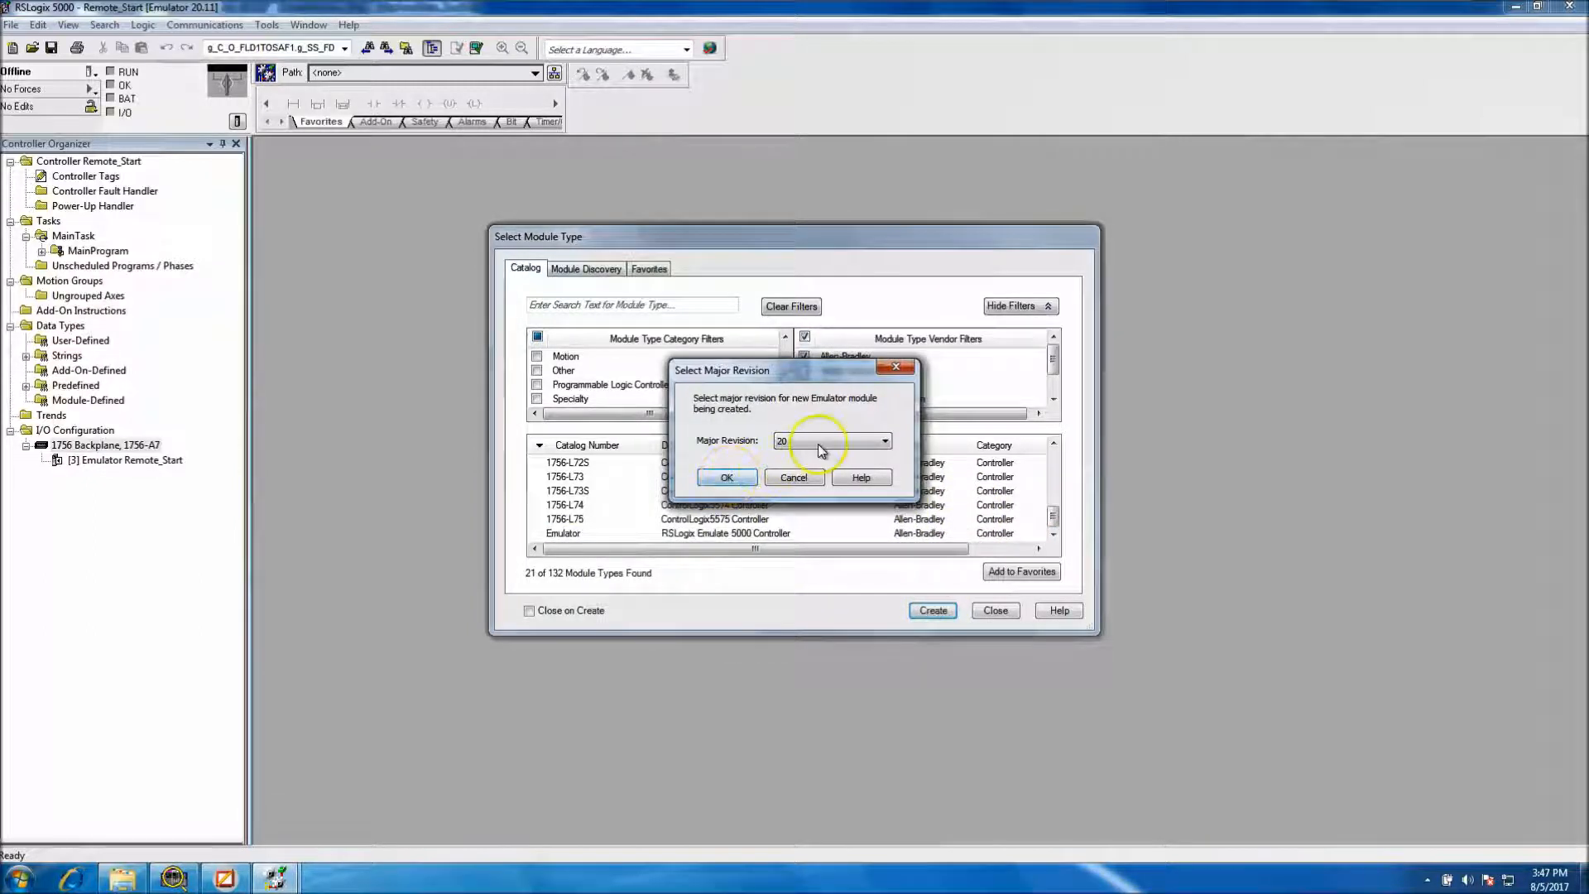
click(725, 477)
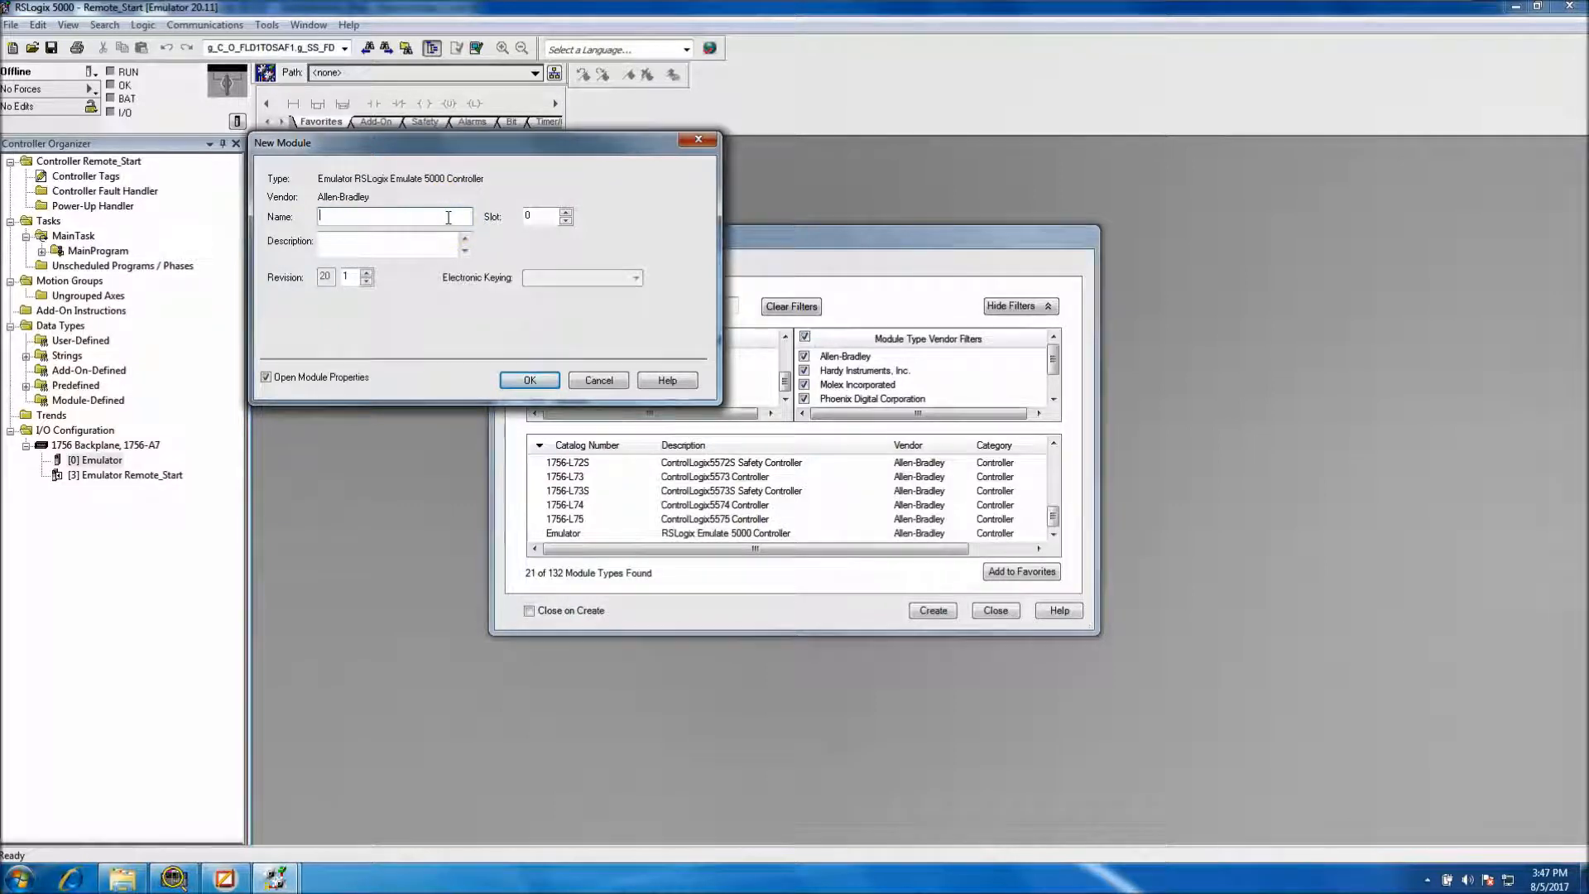
Name the new emulator module Servo_Motion, assign it to slot 2, and close its properties
key(BackSpace)
text(Servo)
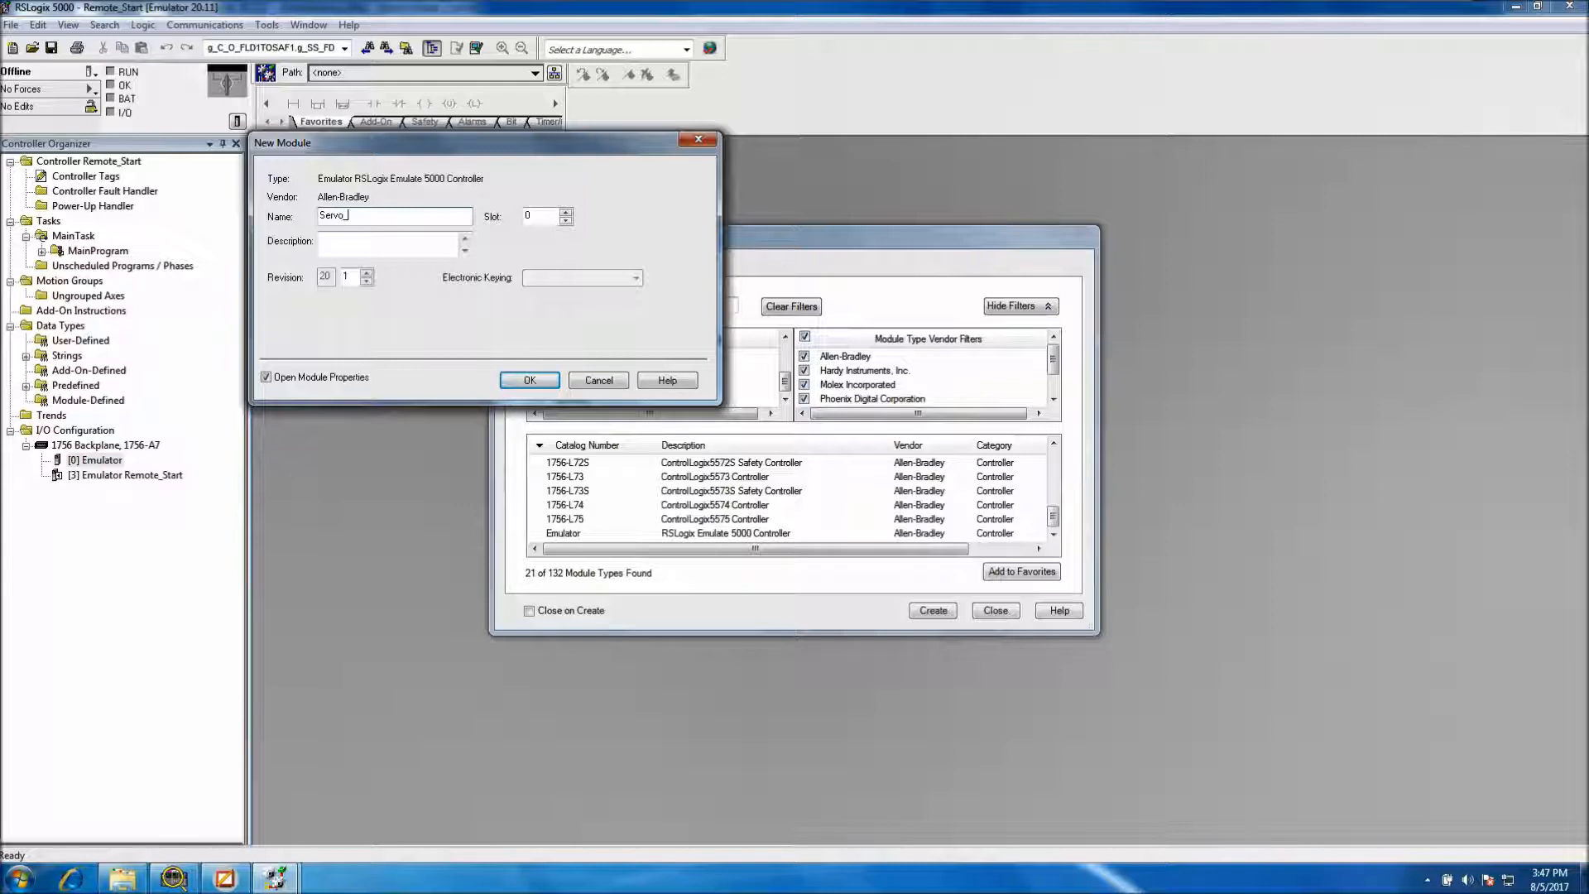
text(_Motion)
click(566, 213)
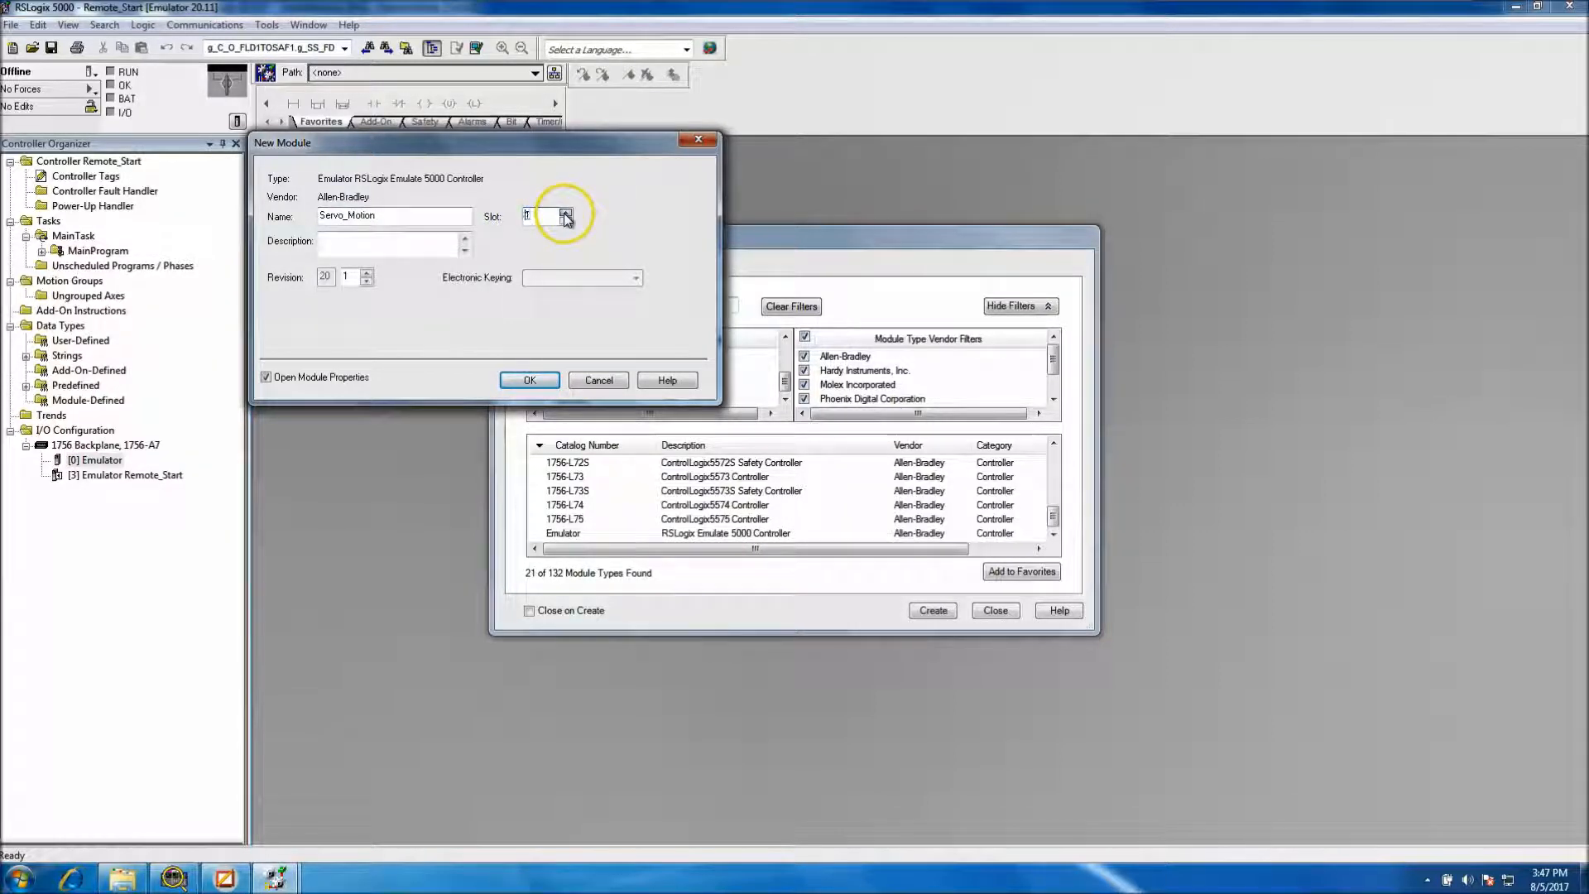
click(530, 380)
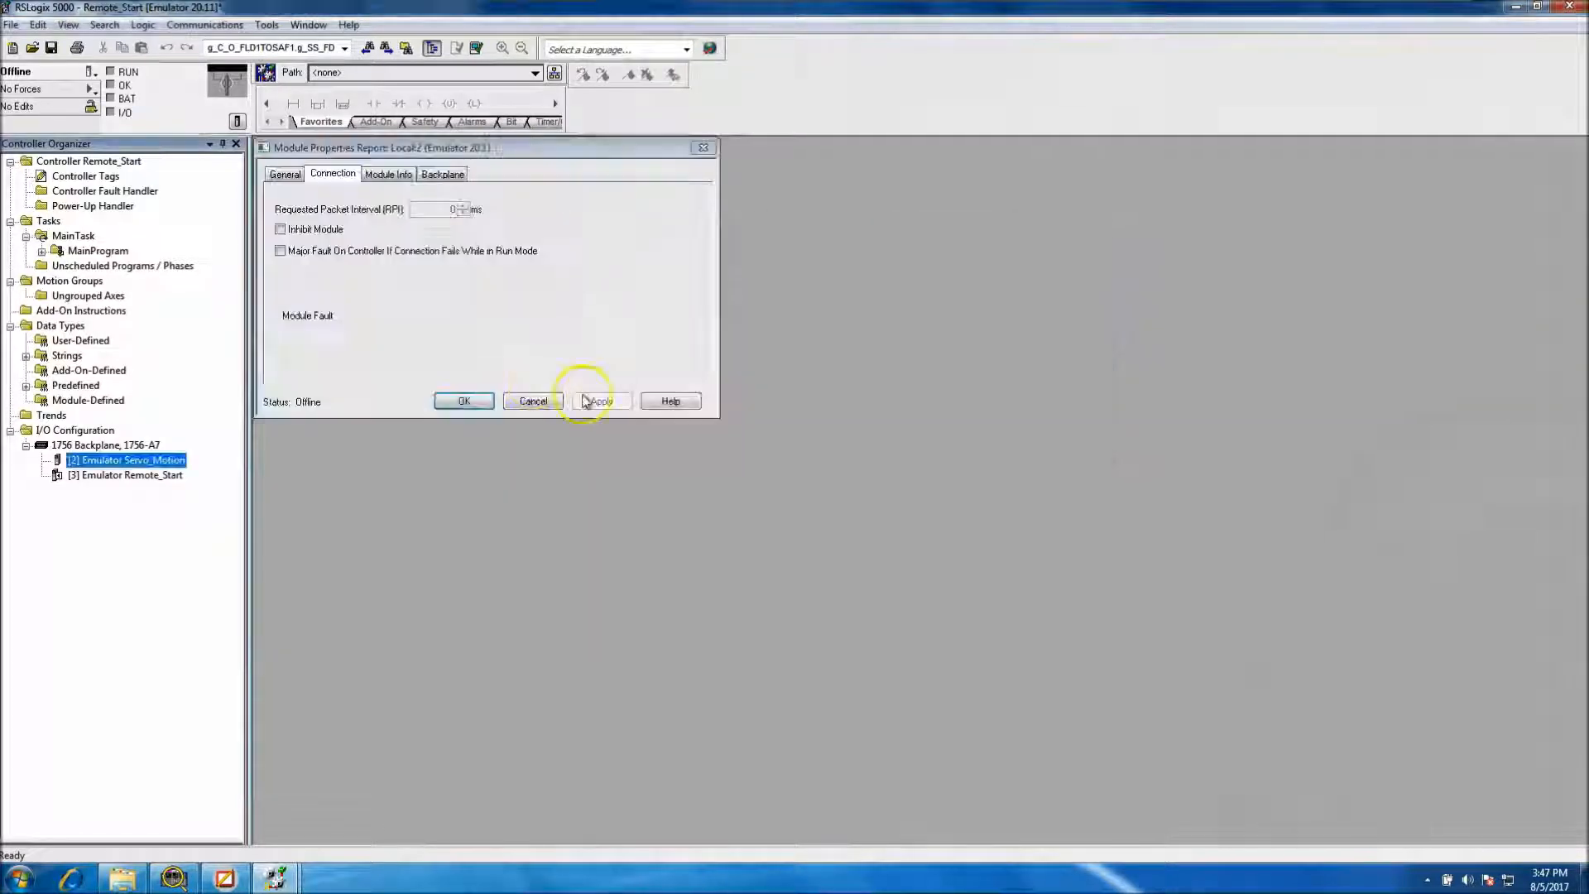
click(522, 400)
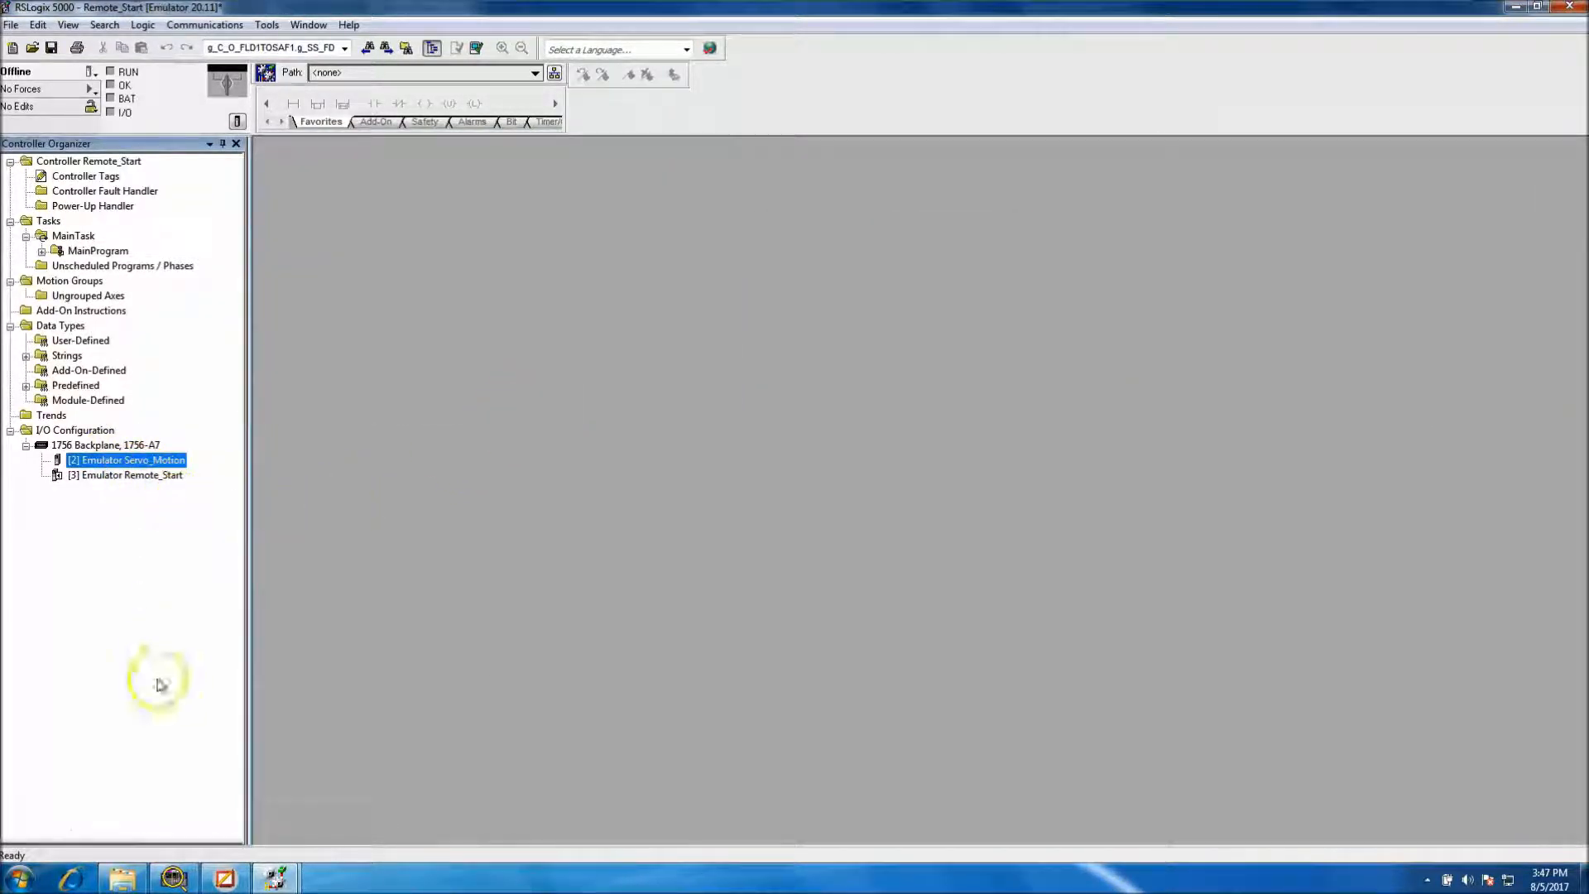
Switch to the YouTube_30Day_Project instance and take its controller offline
mouse_move(290, 879)
click(206, 774)
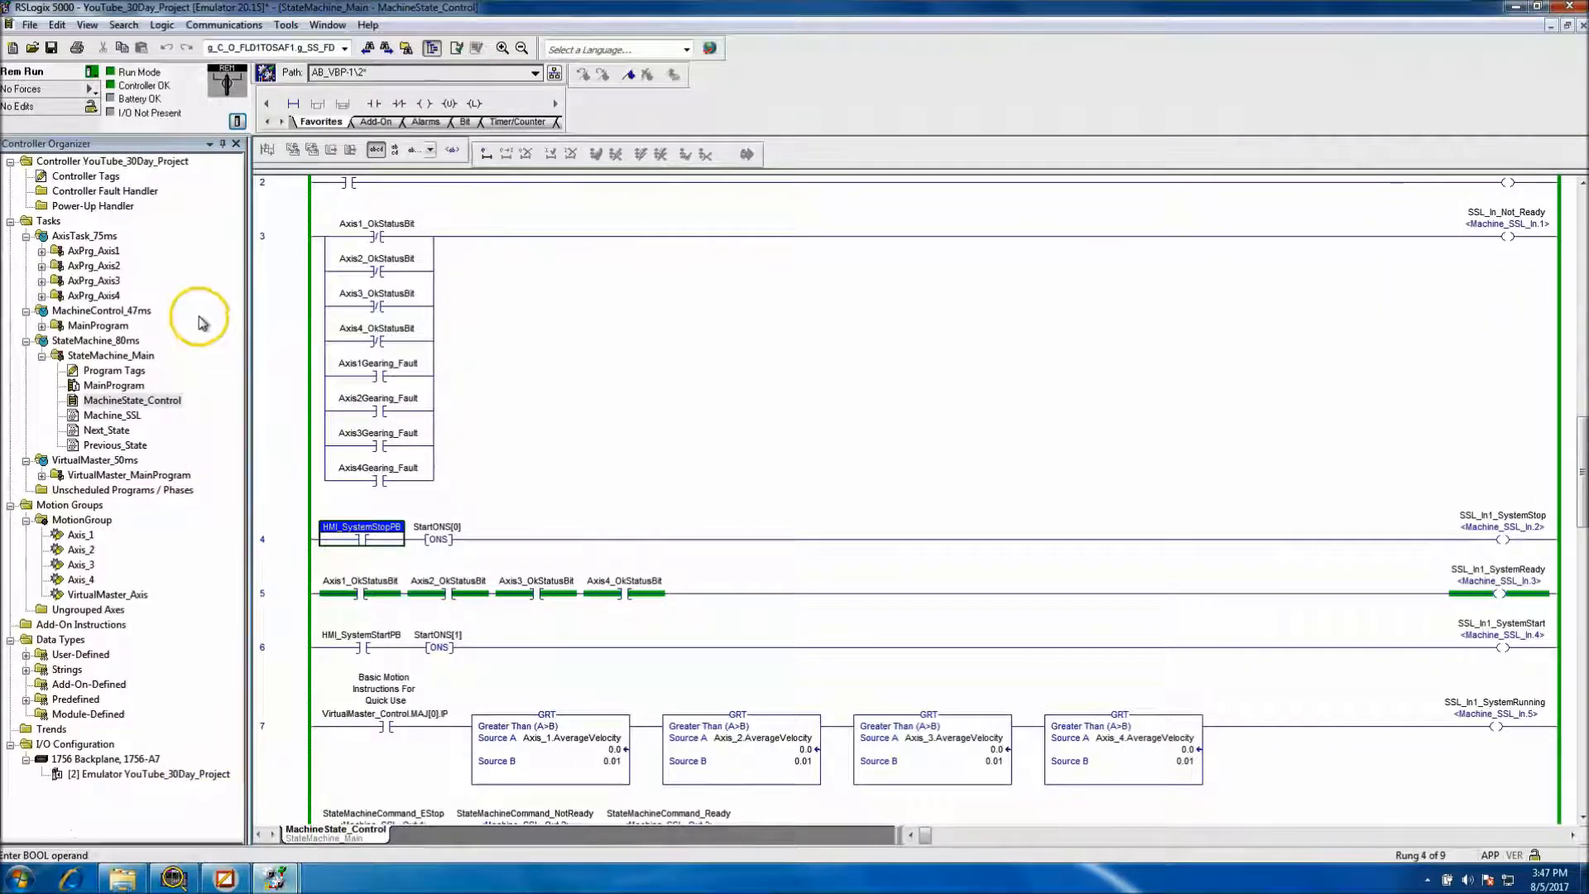
click(86, 92)
click(132, 89)
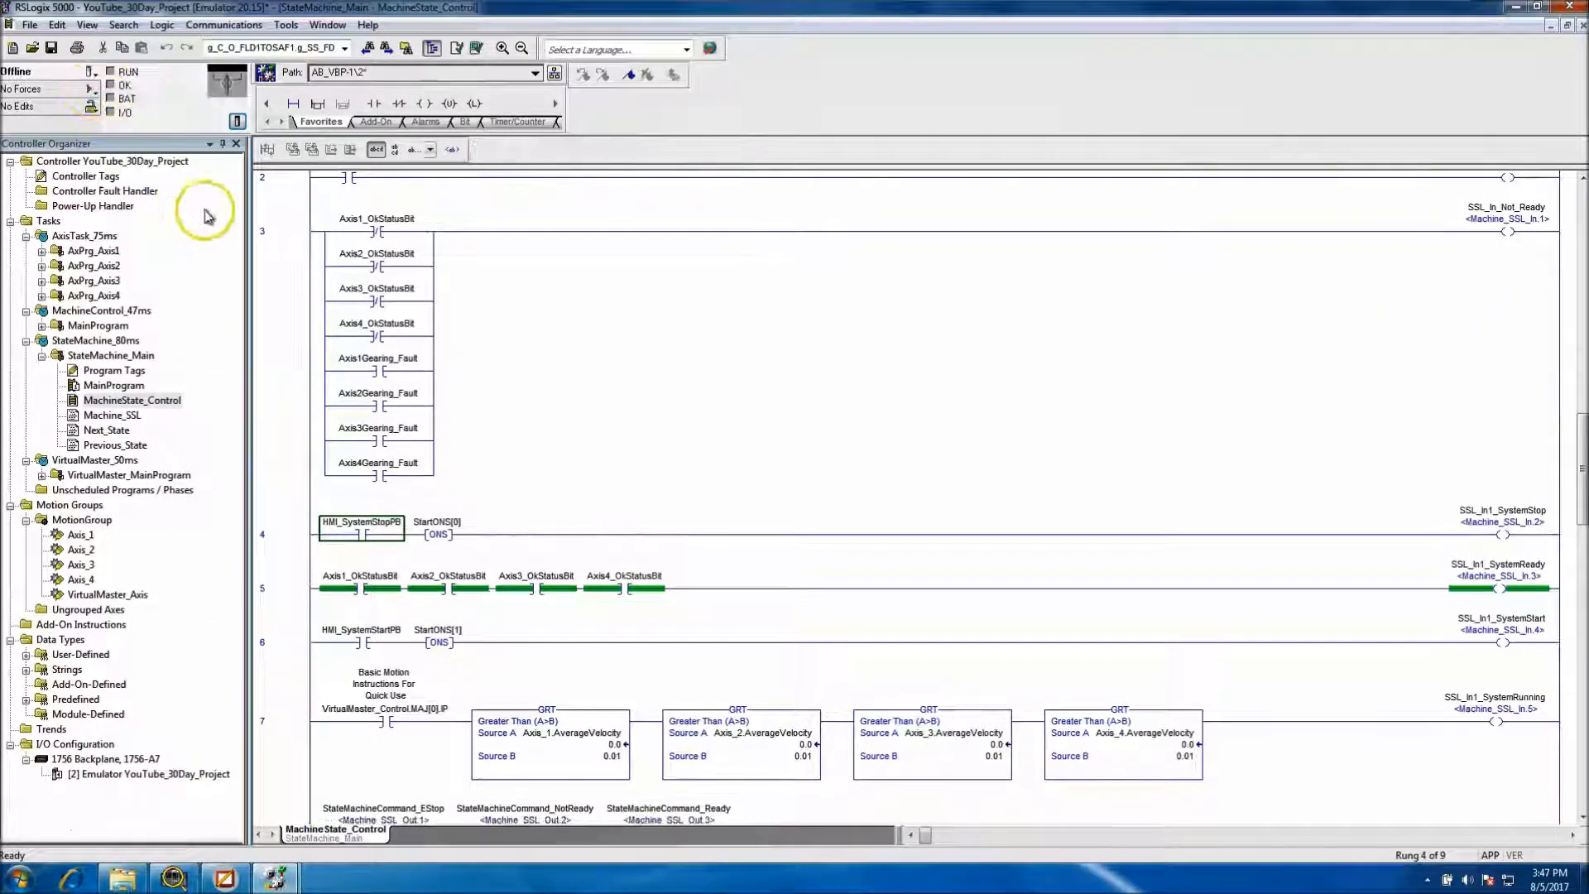
Start adding an RSLogix Emulate 5000 controller module, revision 20, to the YouTube_30Day_Project backplane, showing only controllers in the catalog
right_click(98, 759)
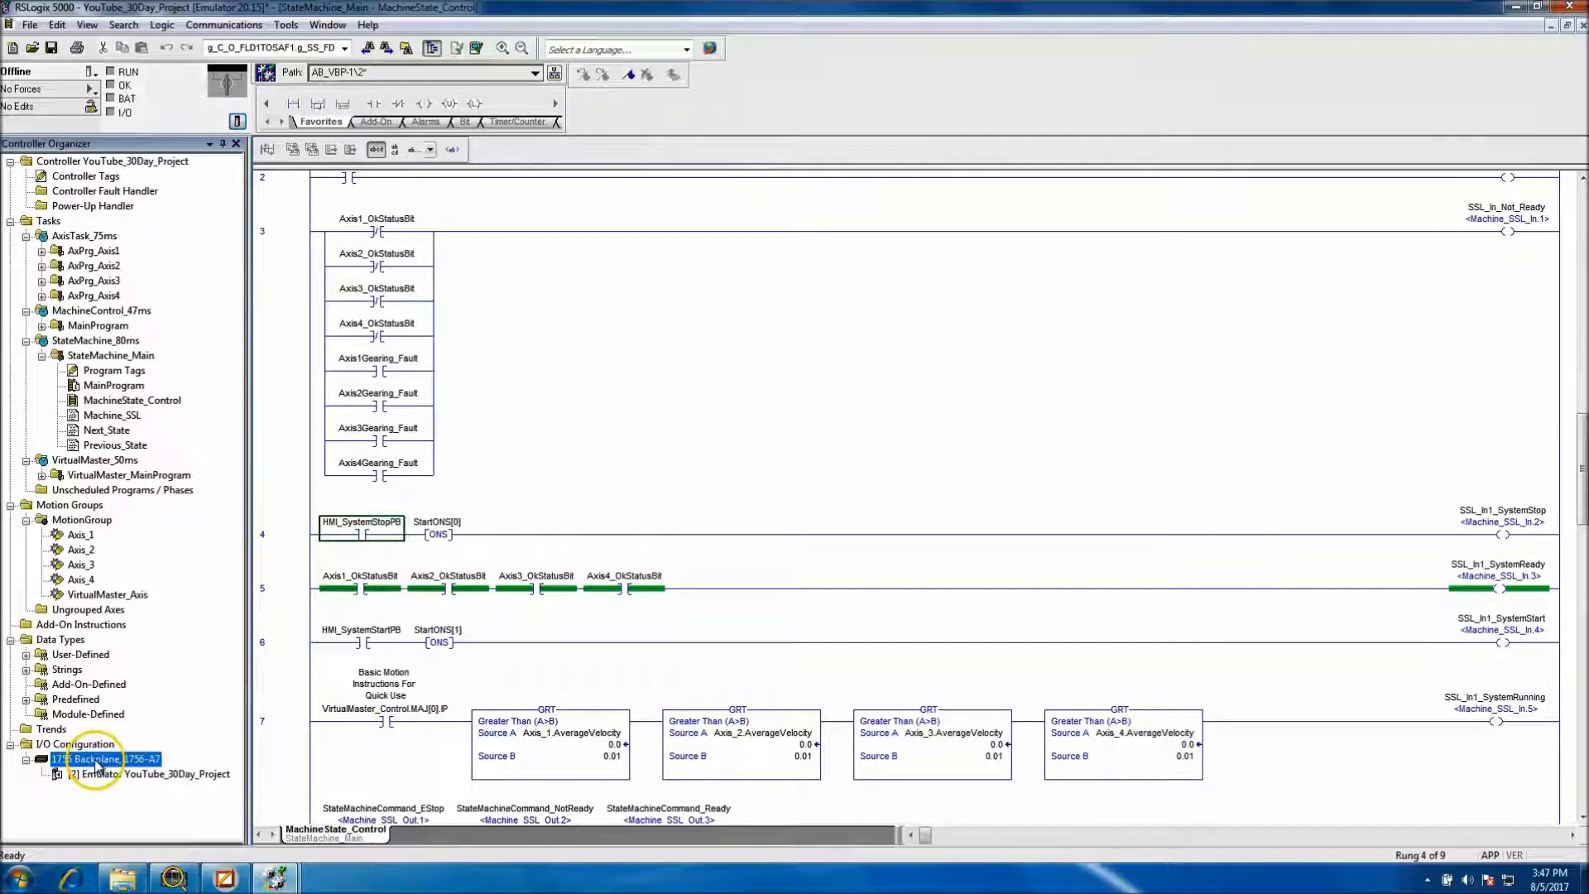
click(157, 653)
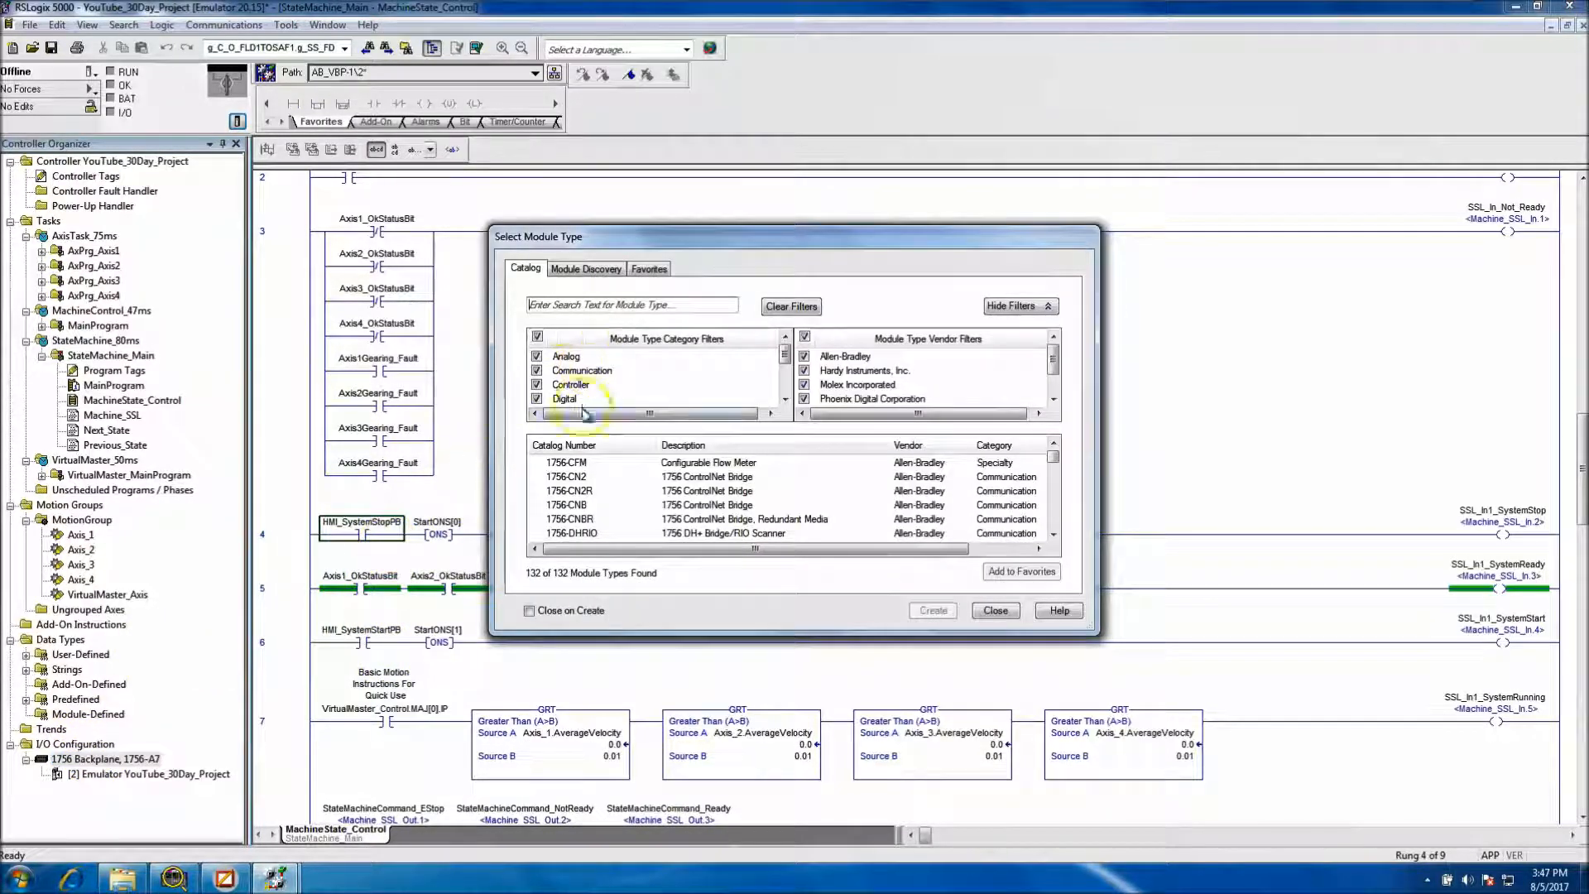
click(540, 335)
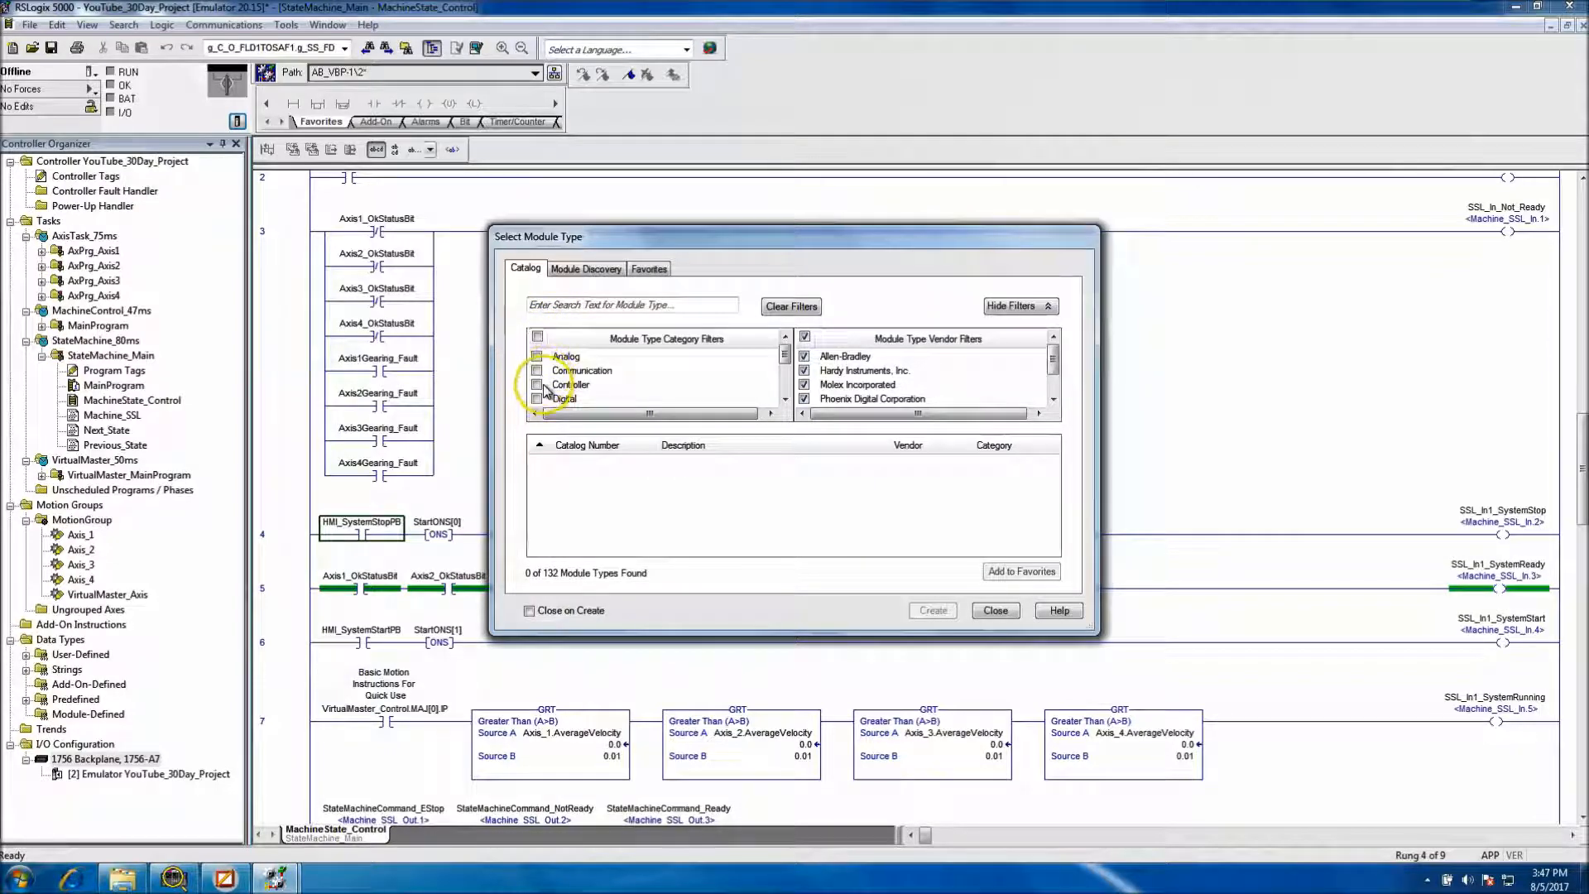
click(537, 385)
drag(1052, 461, 1035, 526)
click(754, 533)
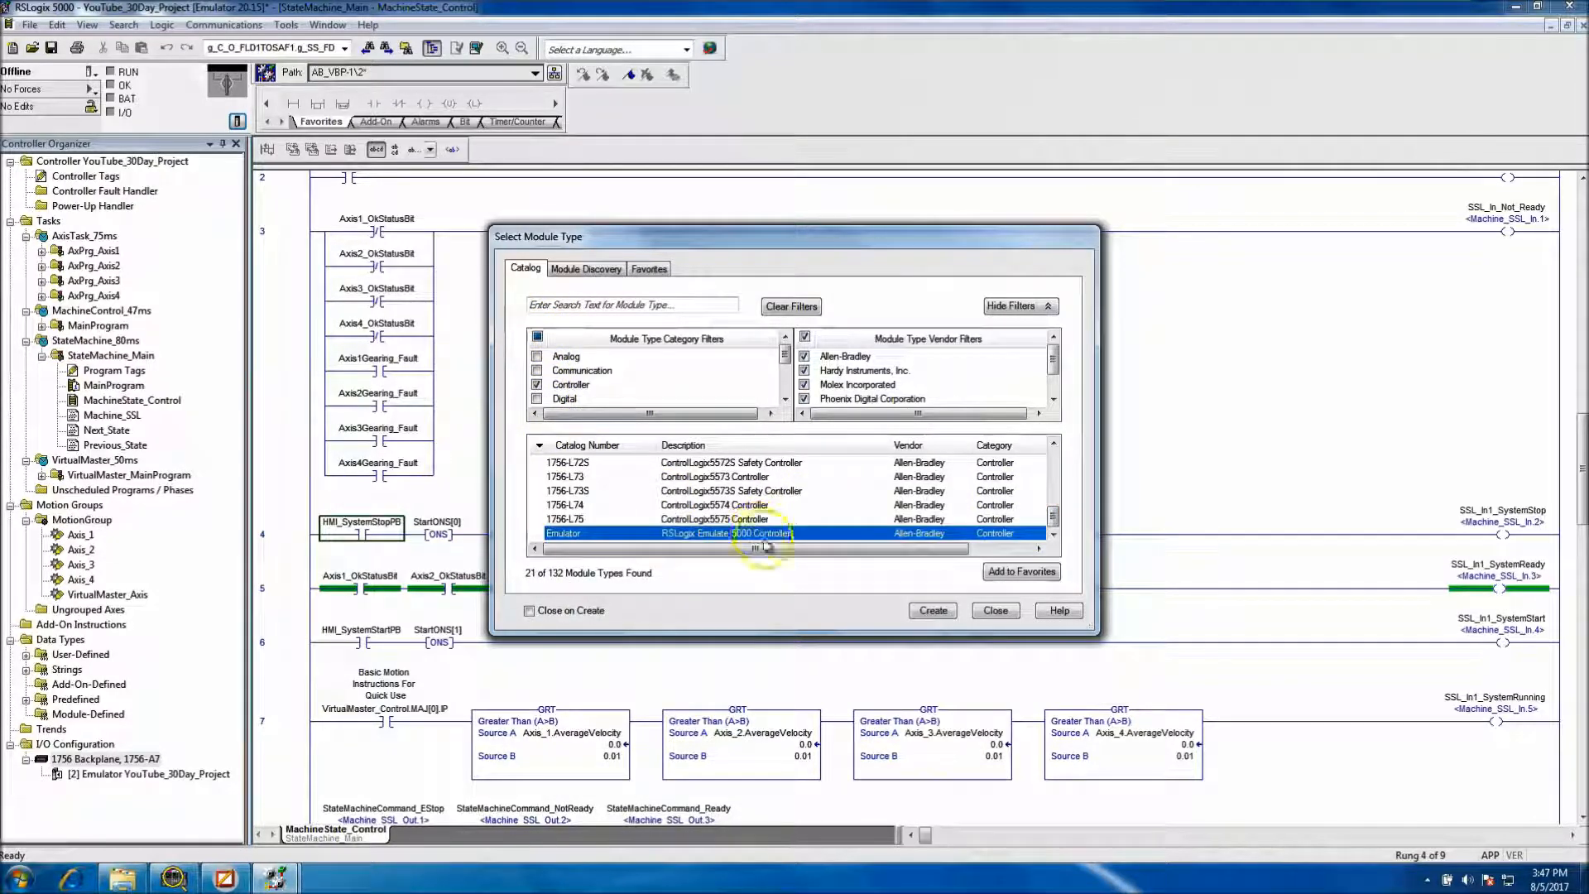
click(933, 610)
click(725, 477)
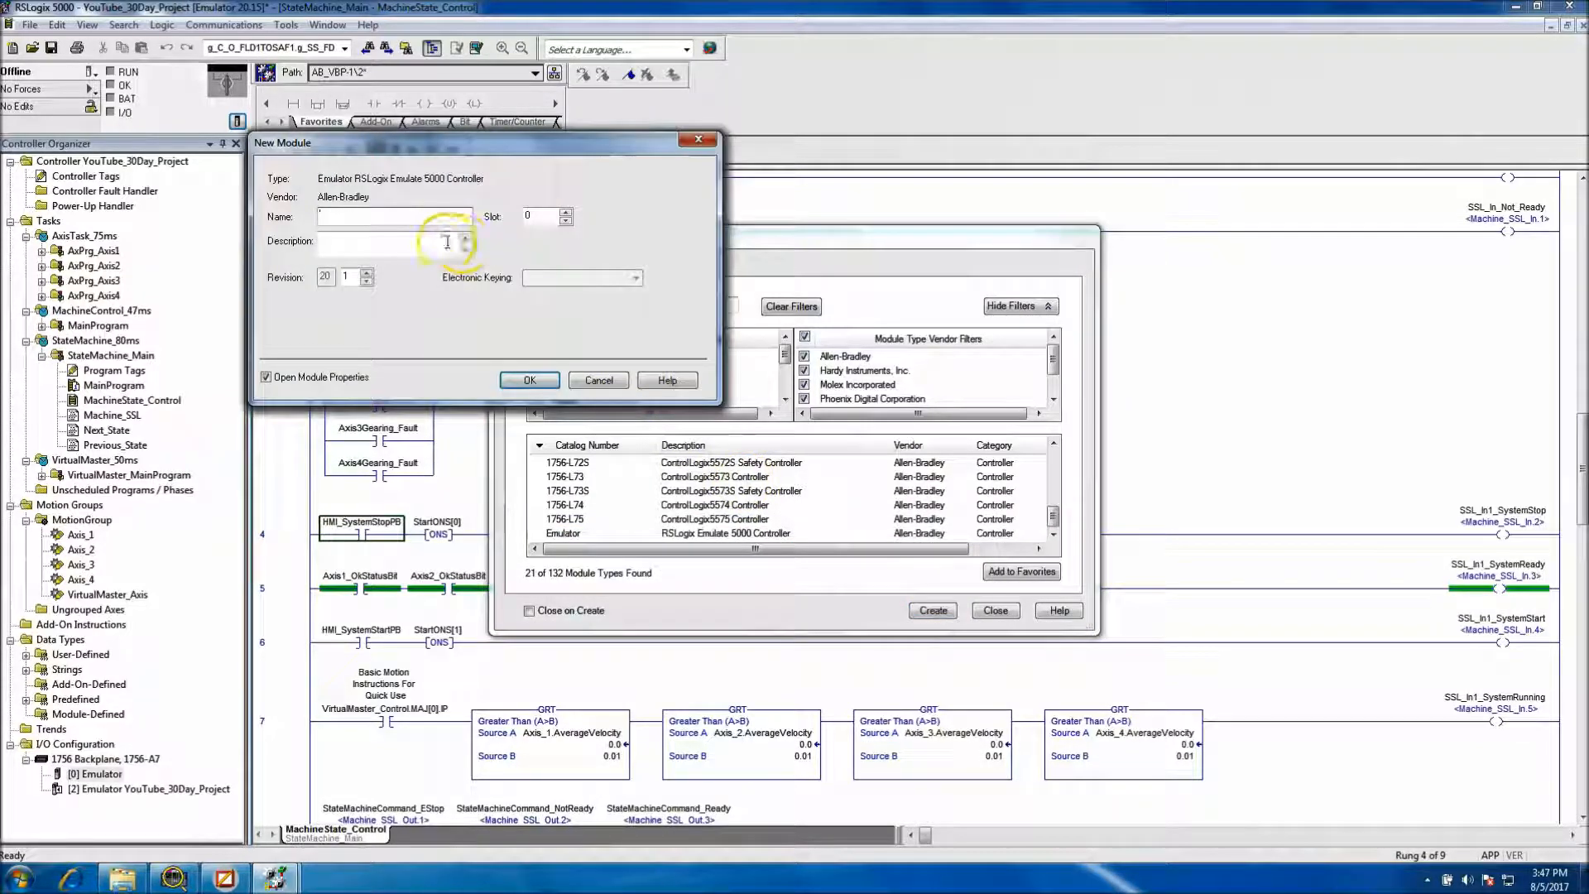
Name the new emulator module Remote_Start, place it in slot 3, and finish creating it
click(420, 215)
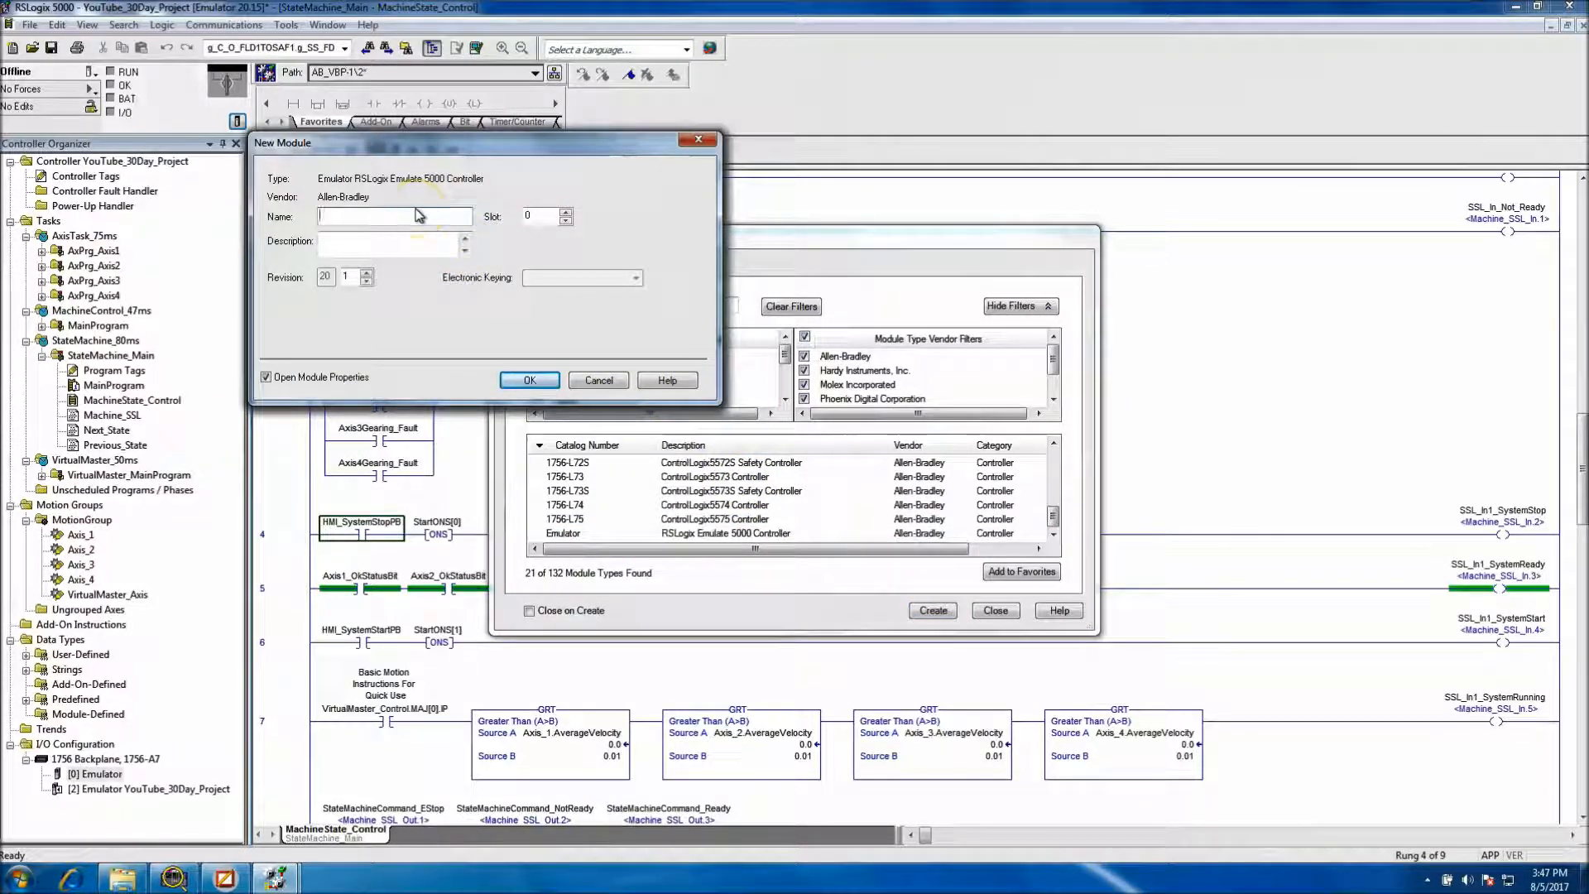
text(Remote_Start)
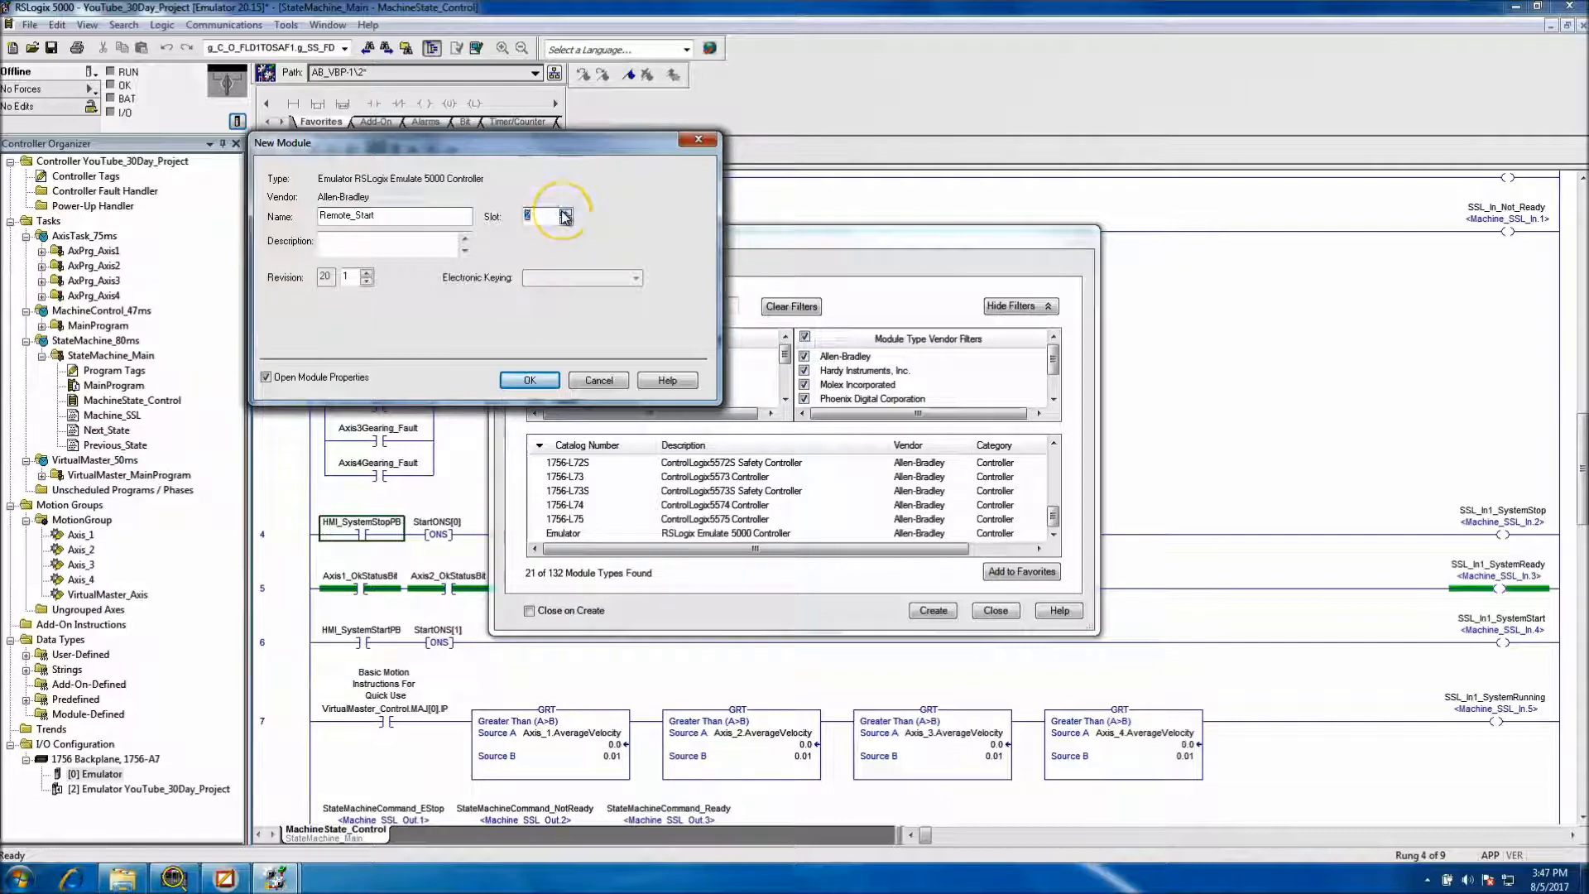
click(529, 380)
click(206, 796)
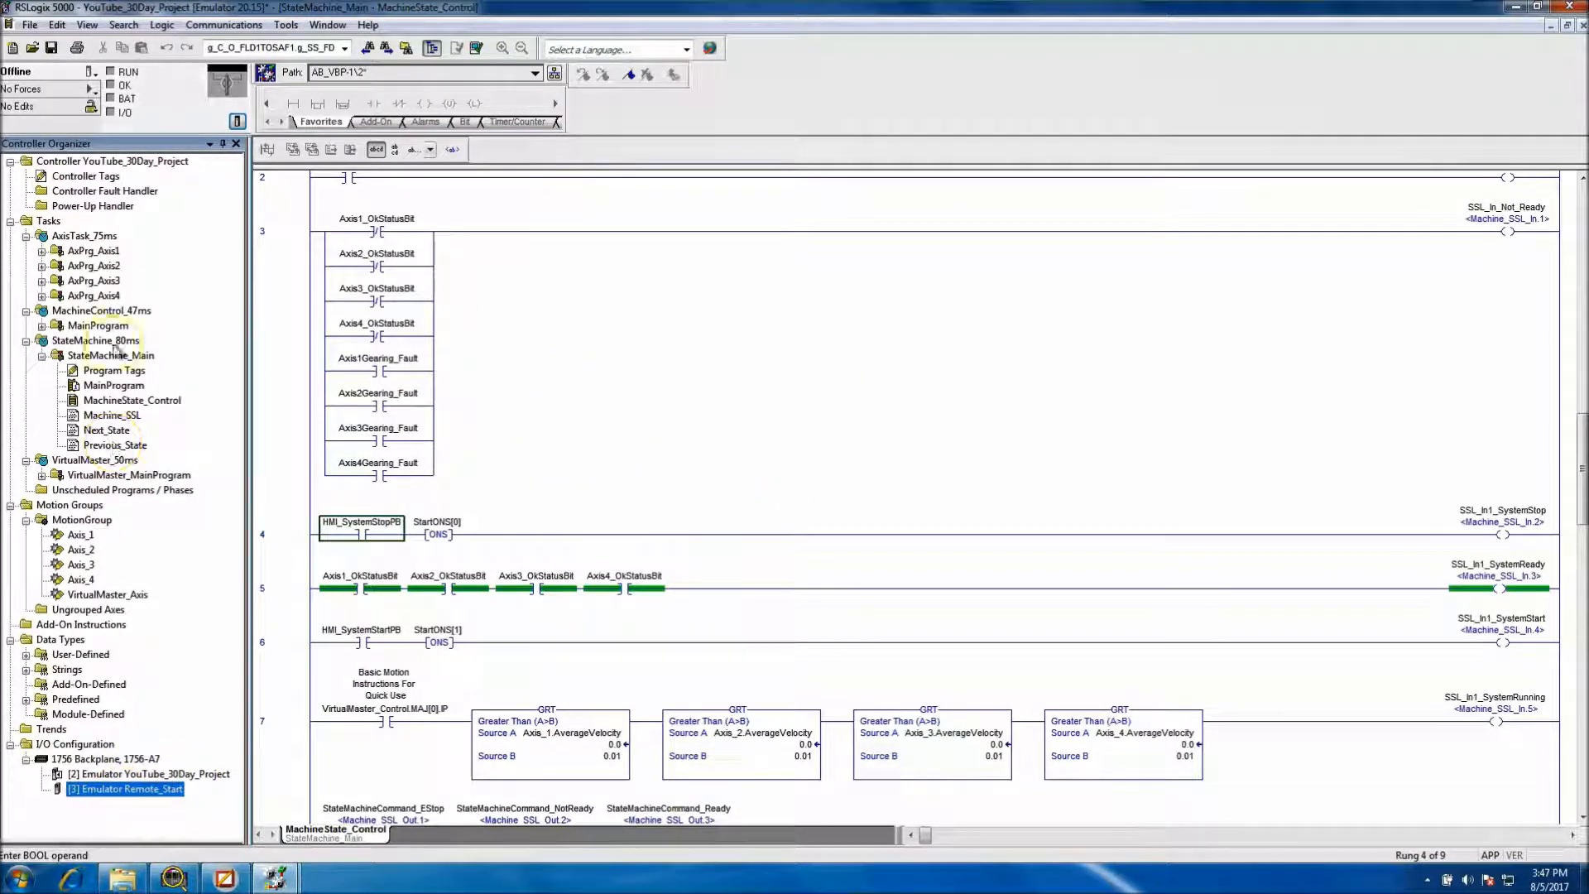
click(96, 178)
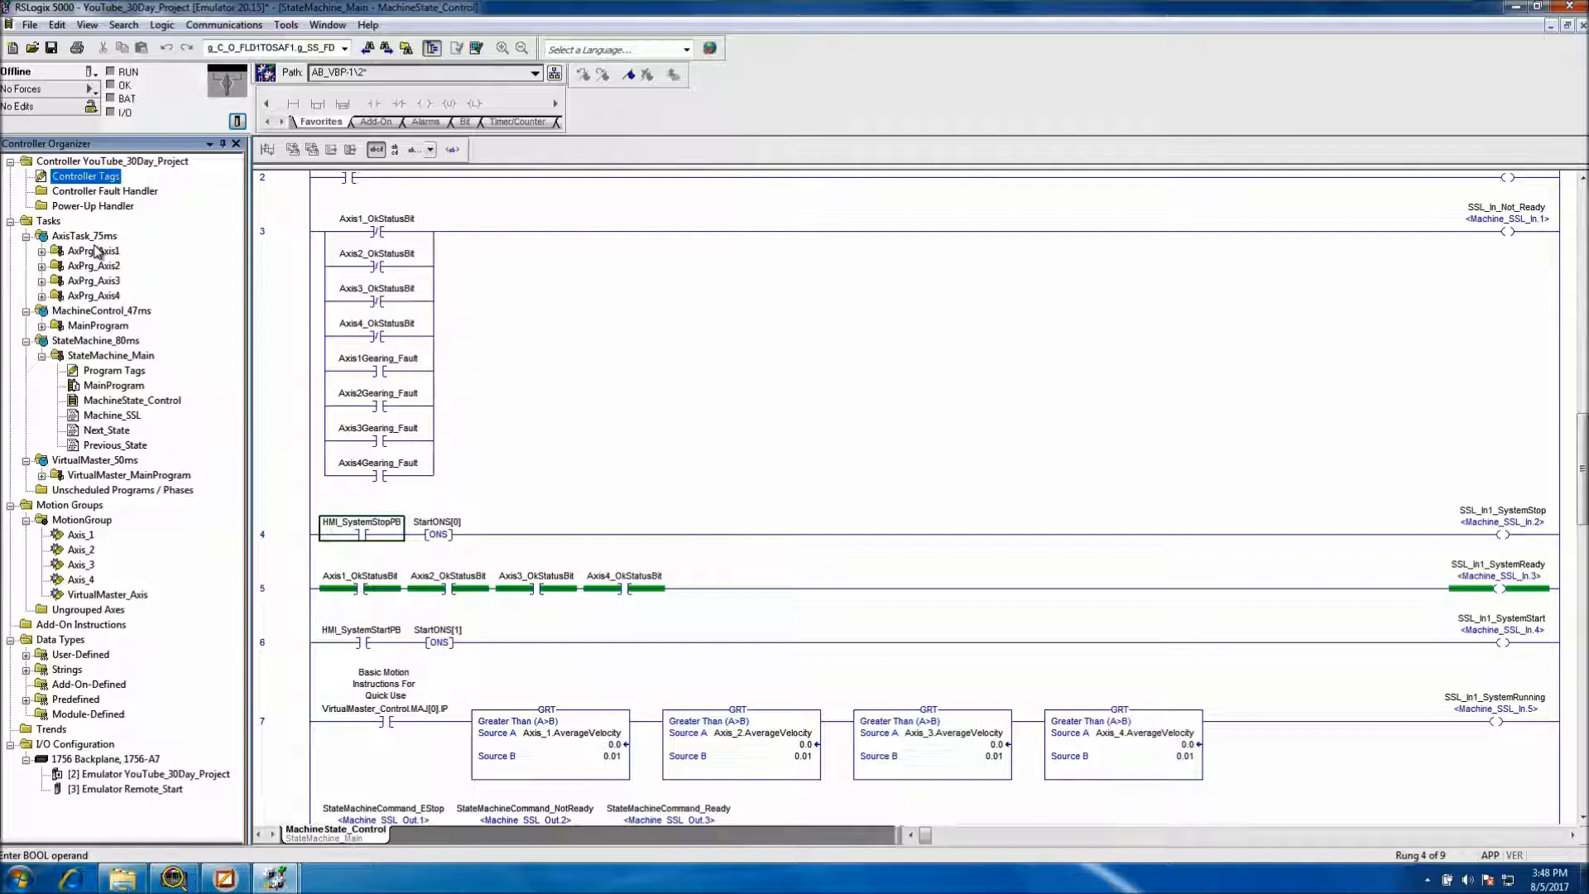
click(107, 181)
right_click(87, 183)
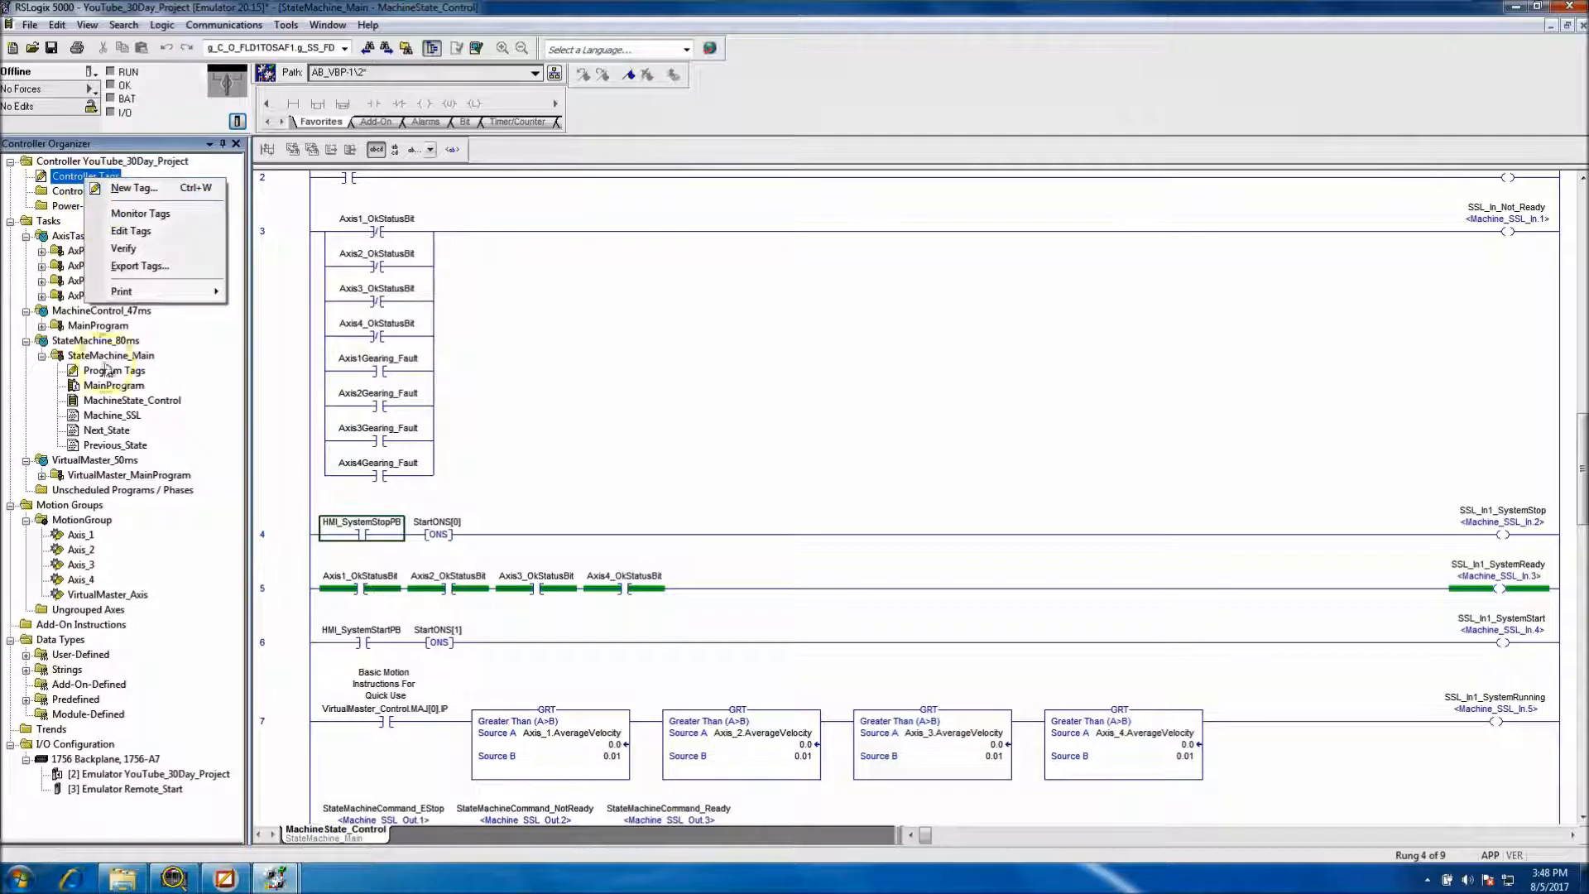
click(236, 591)
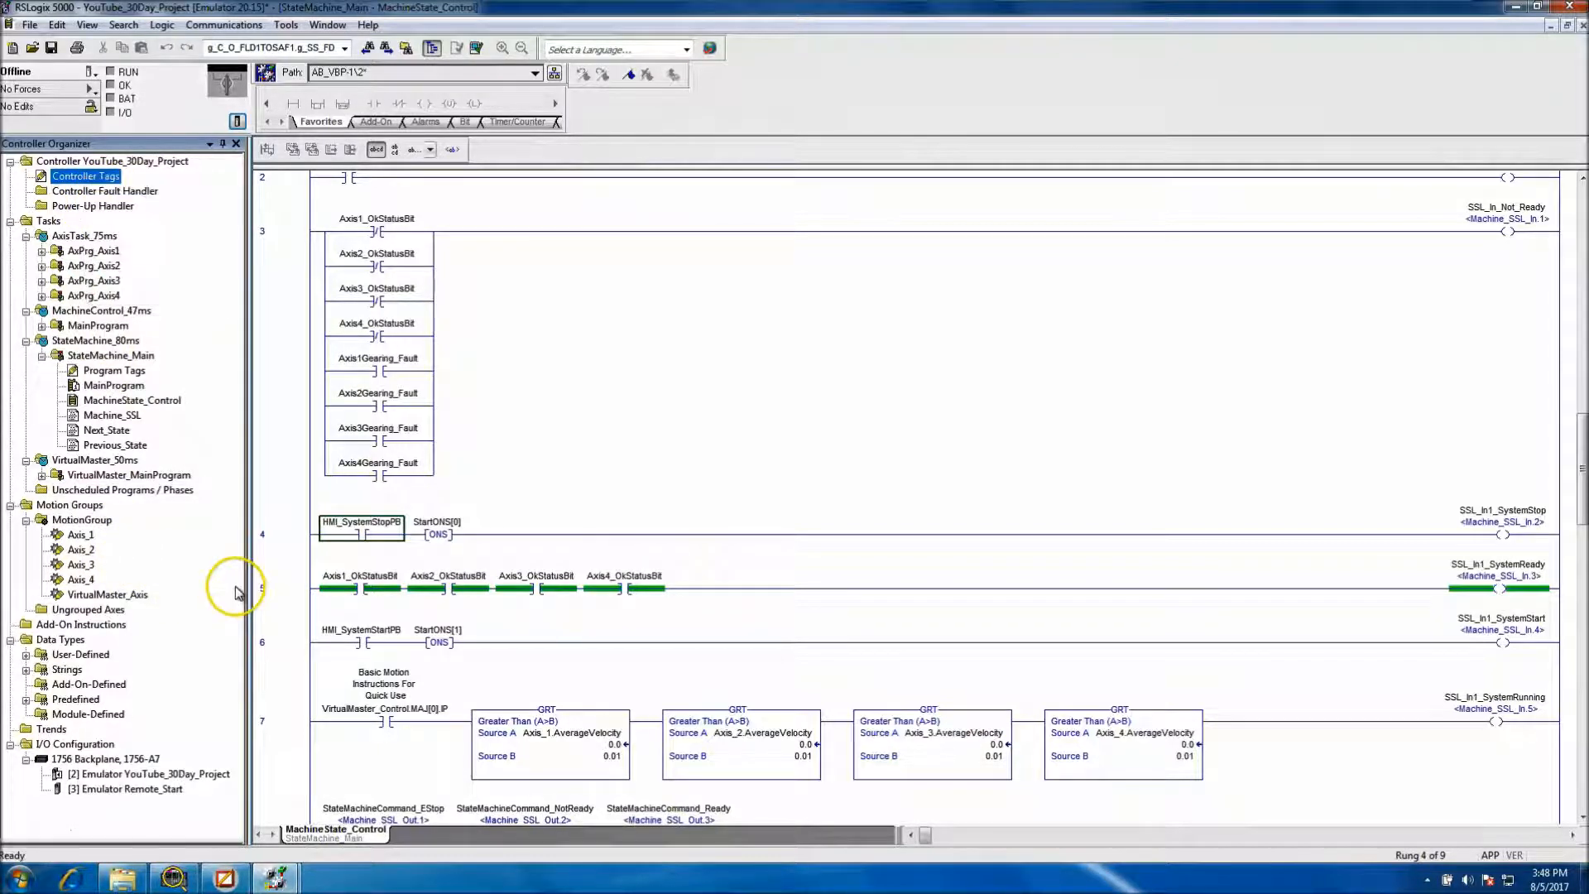
Create a user-defined data type named Produced_And_Consumed with a member called ProdCons
right_click(45, 642)
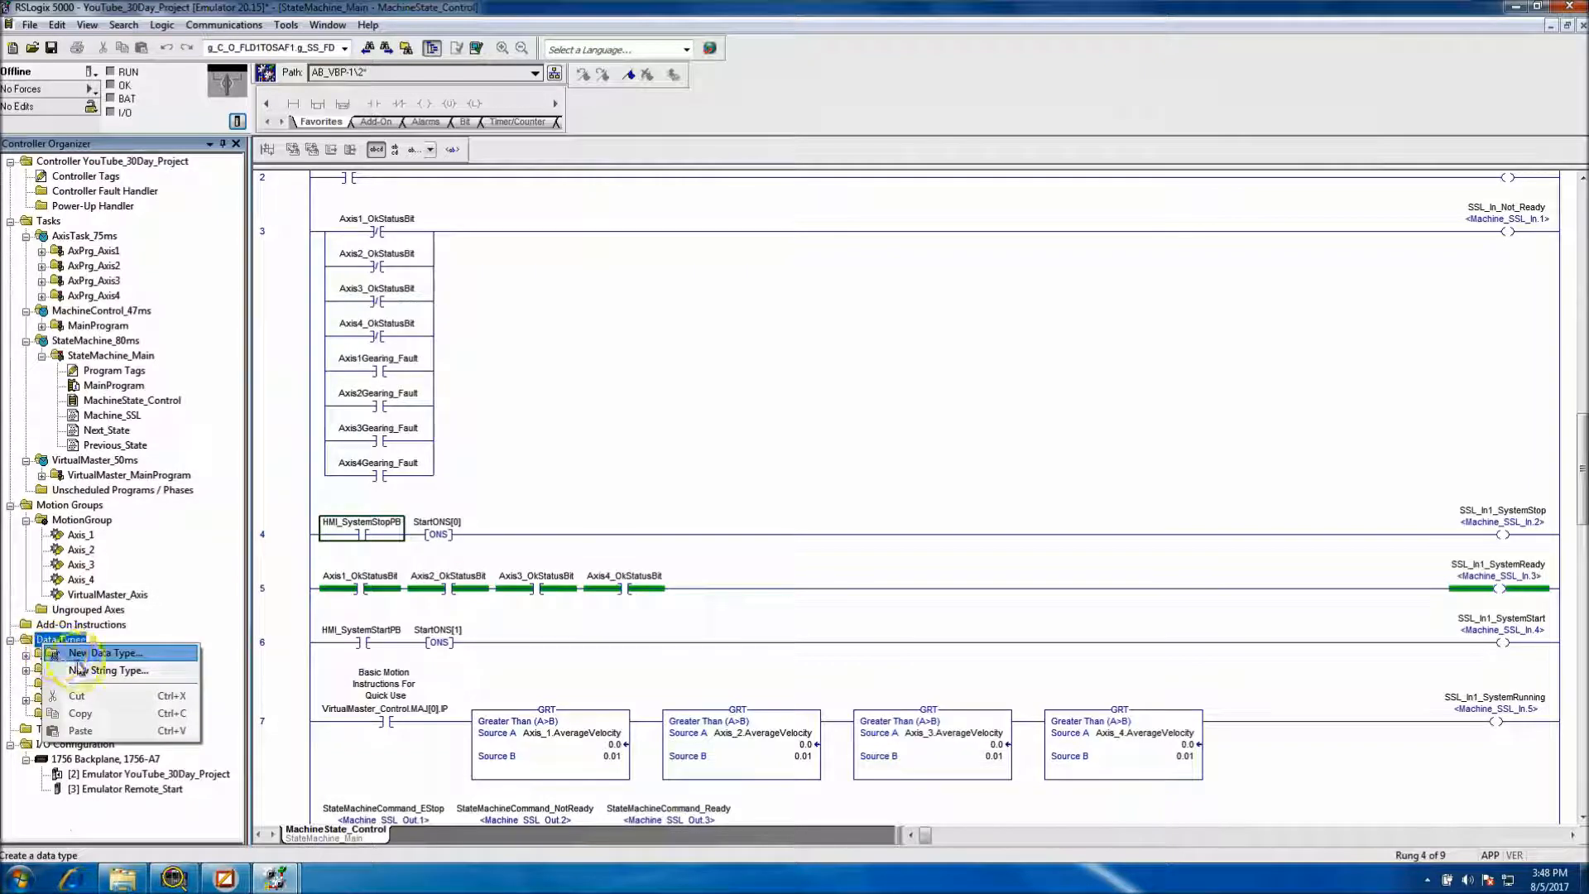
click(61, 656)
click(329, 337)
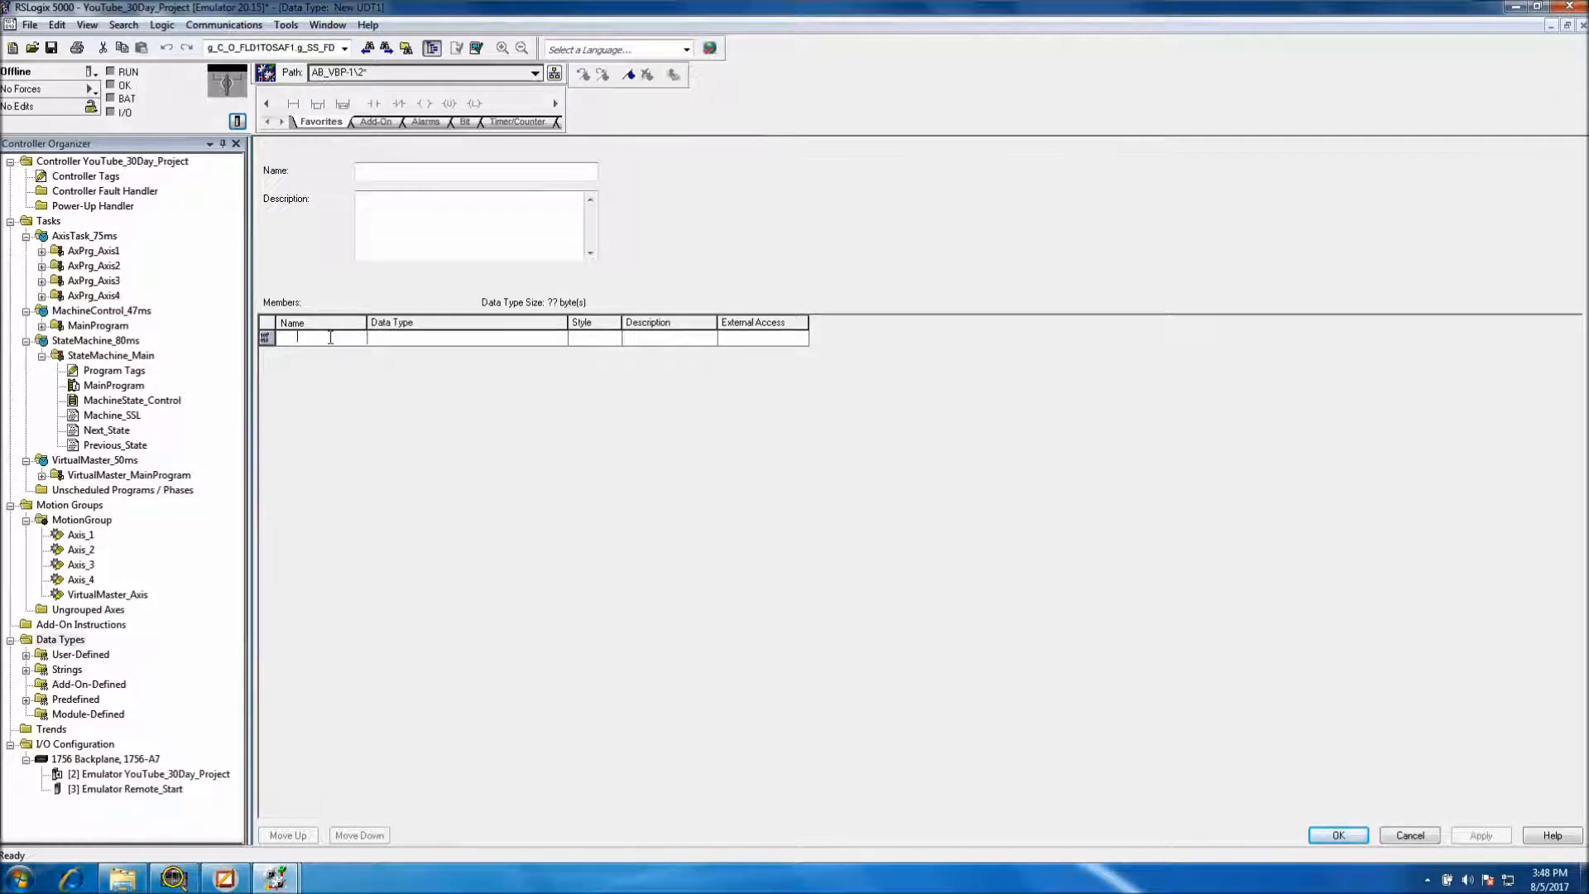
text(ProdCons)
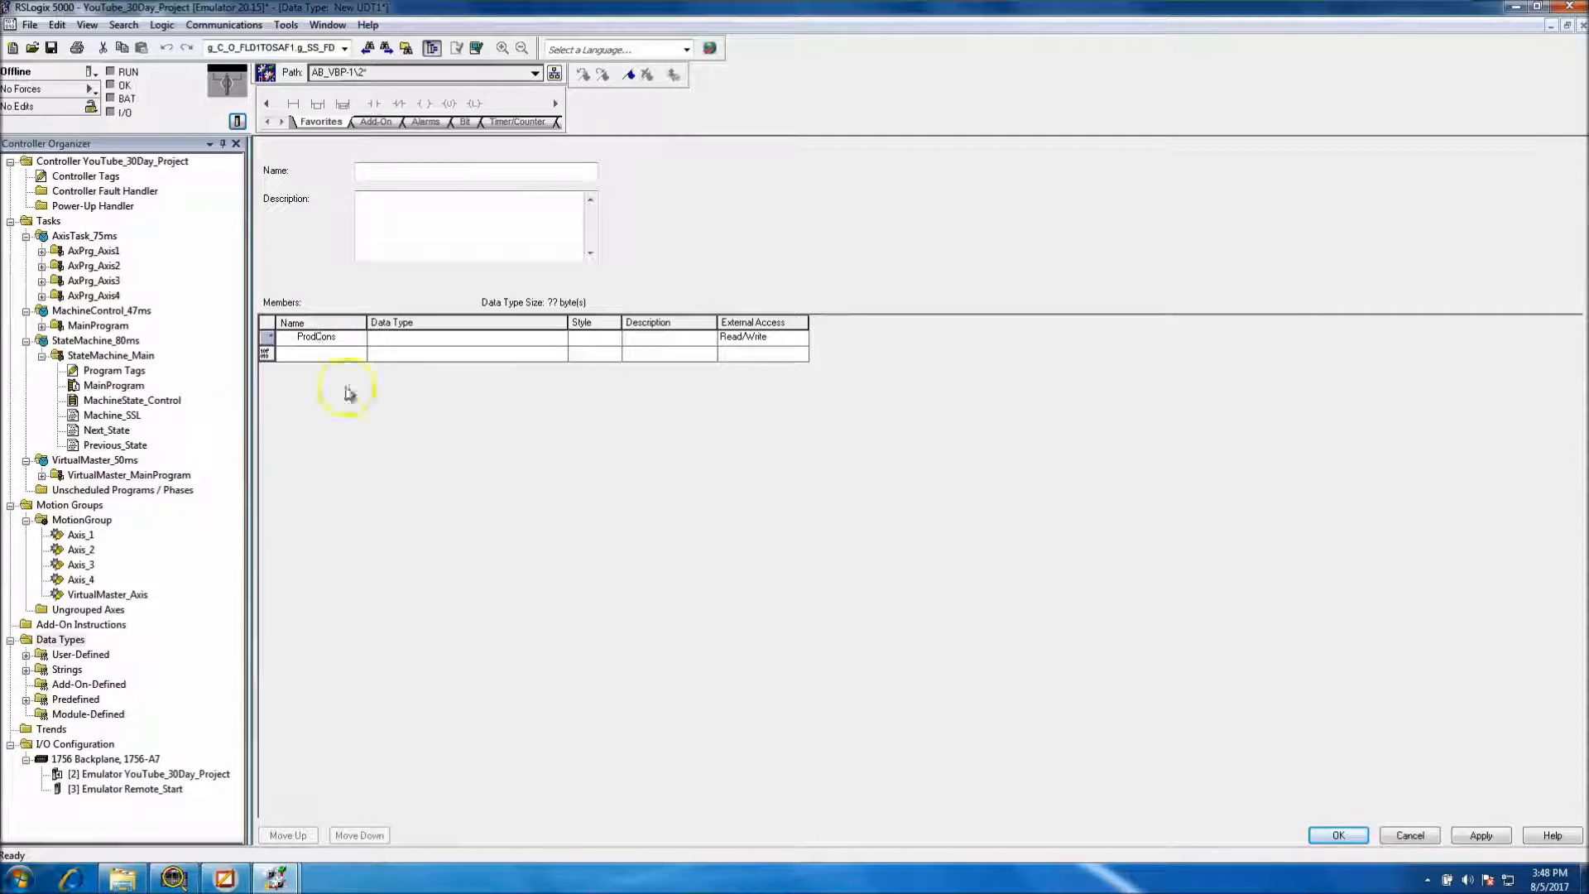
double_click(346, 338)
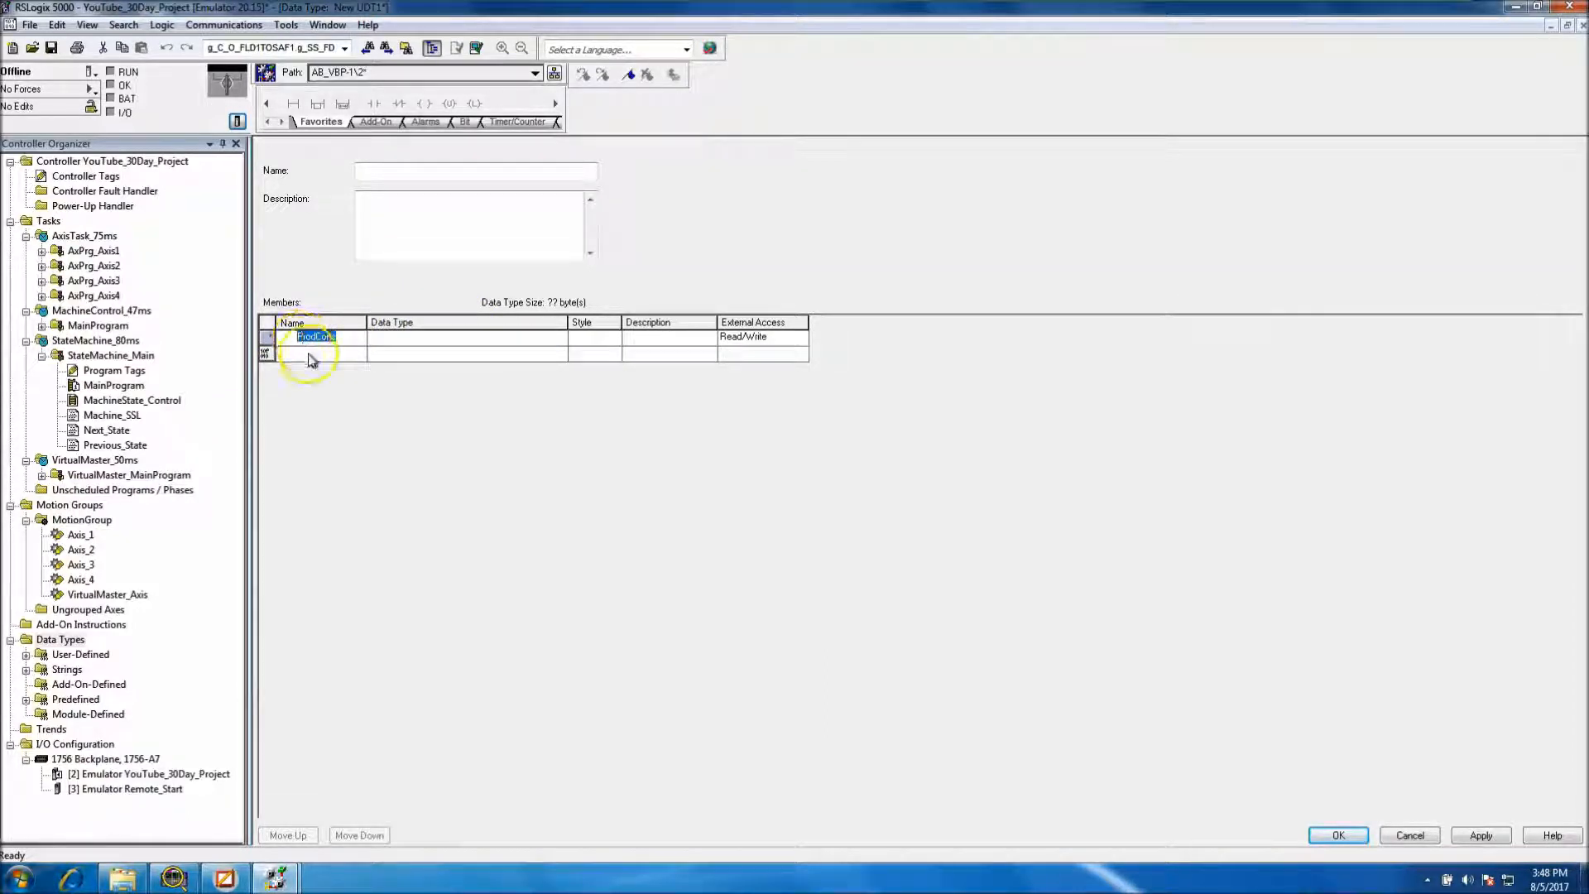
click(367, 172)
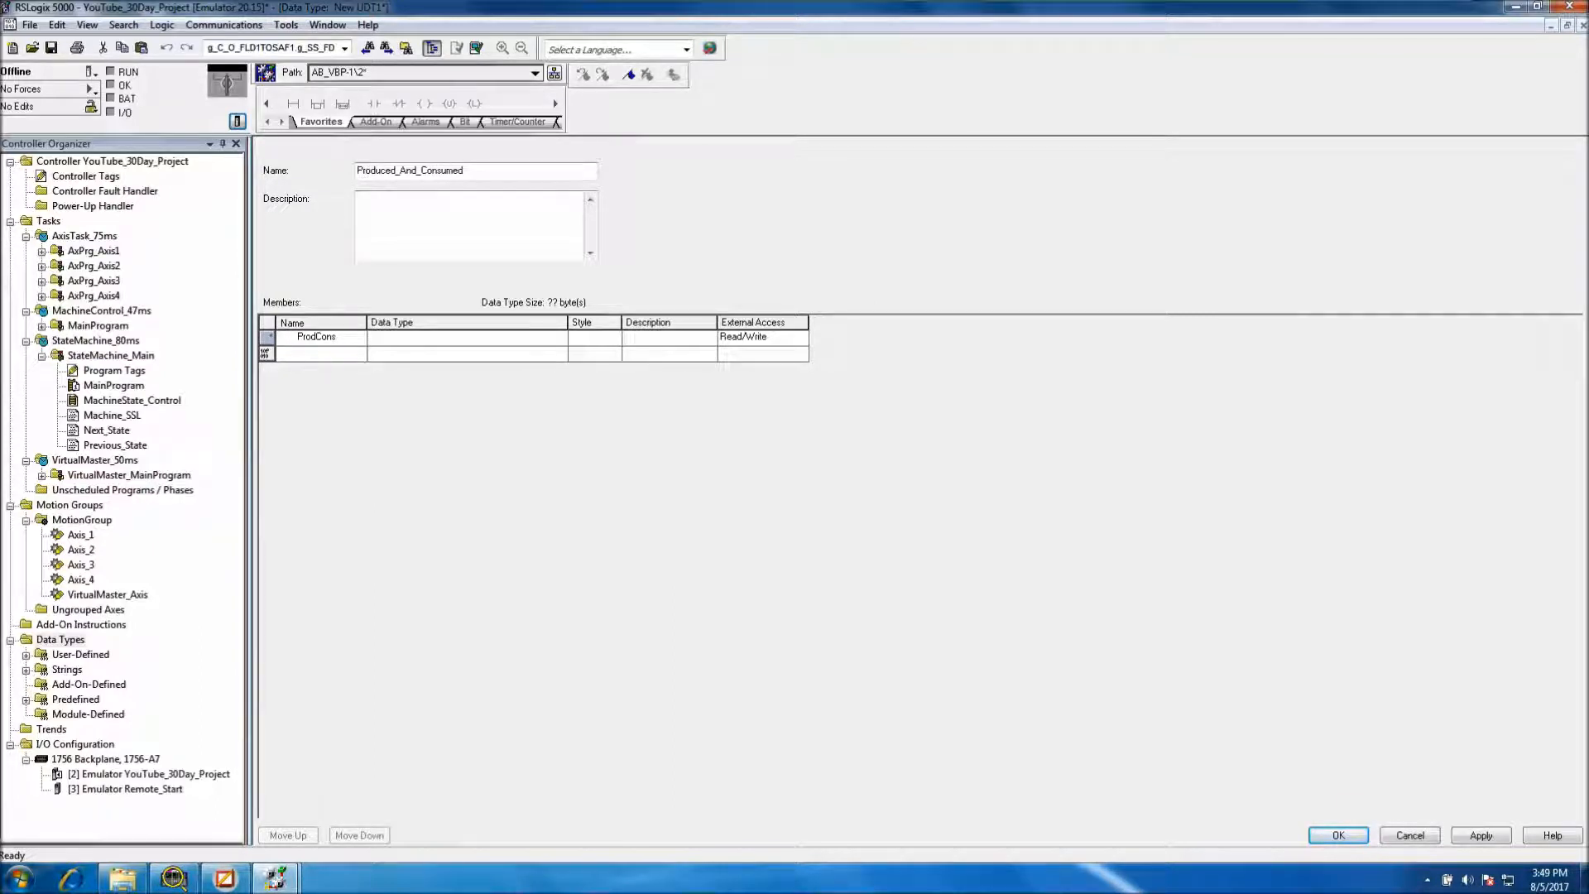
Set the ProdCons member's data type to BOOL with a first array dimension of 32, and save the data type
click(511, 338)
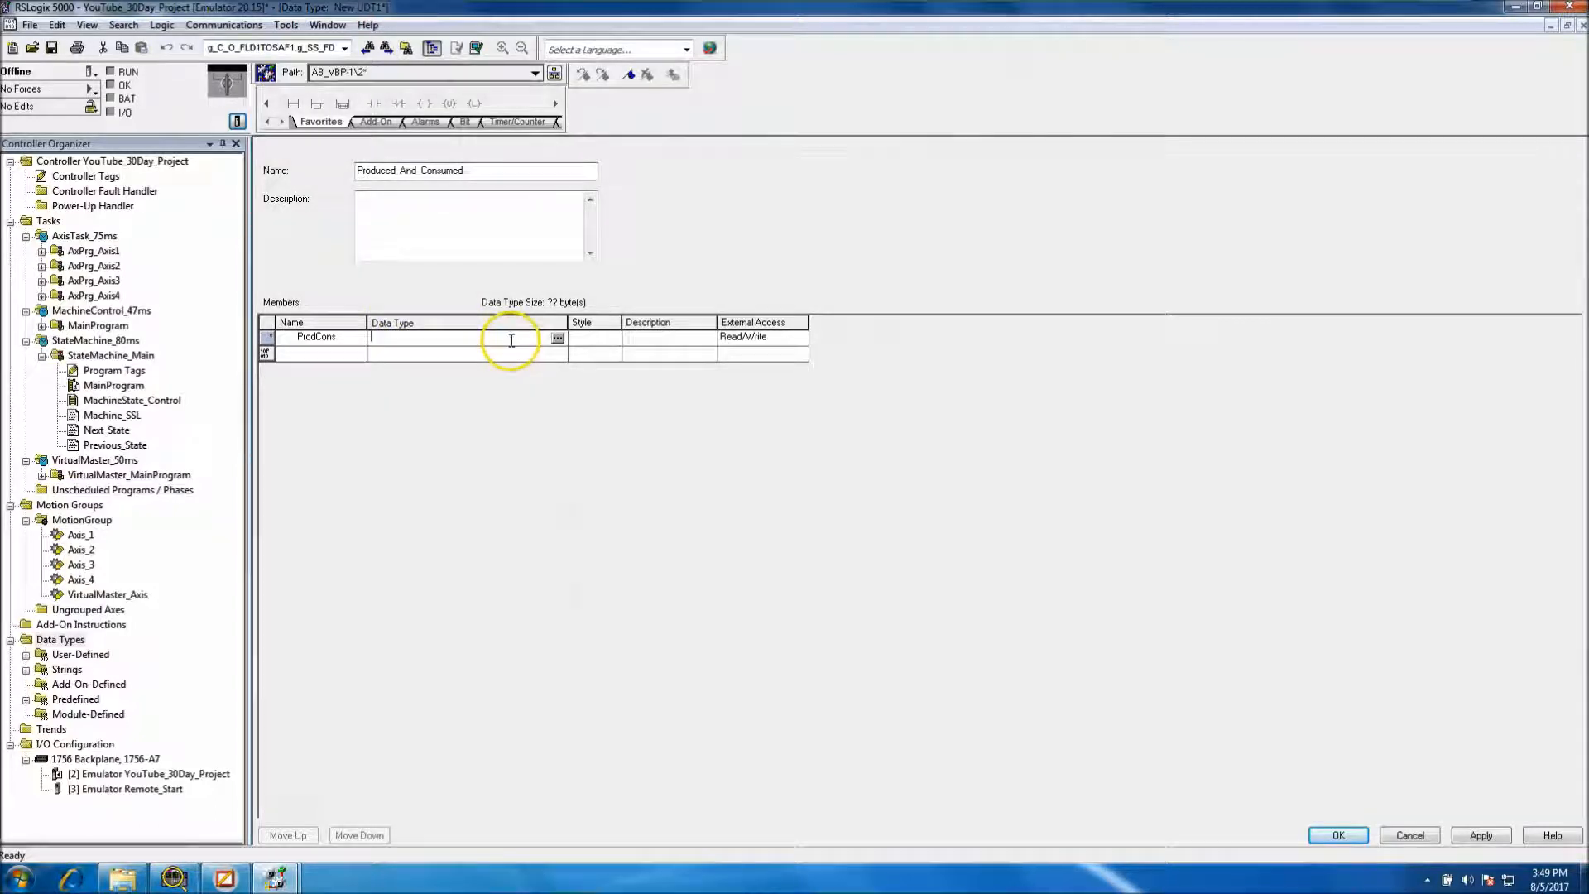
click(558, 339)
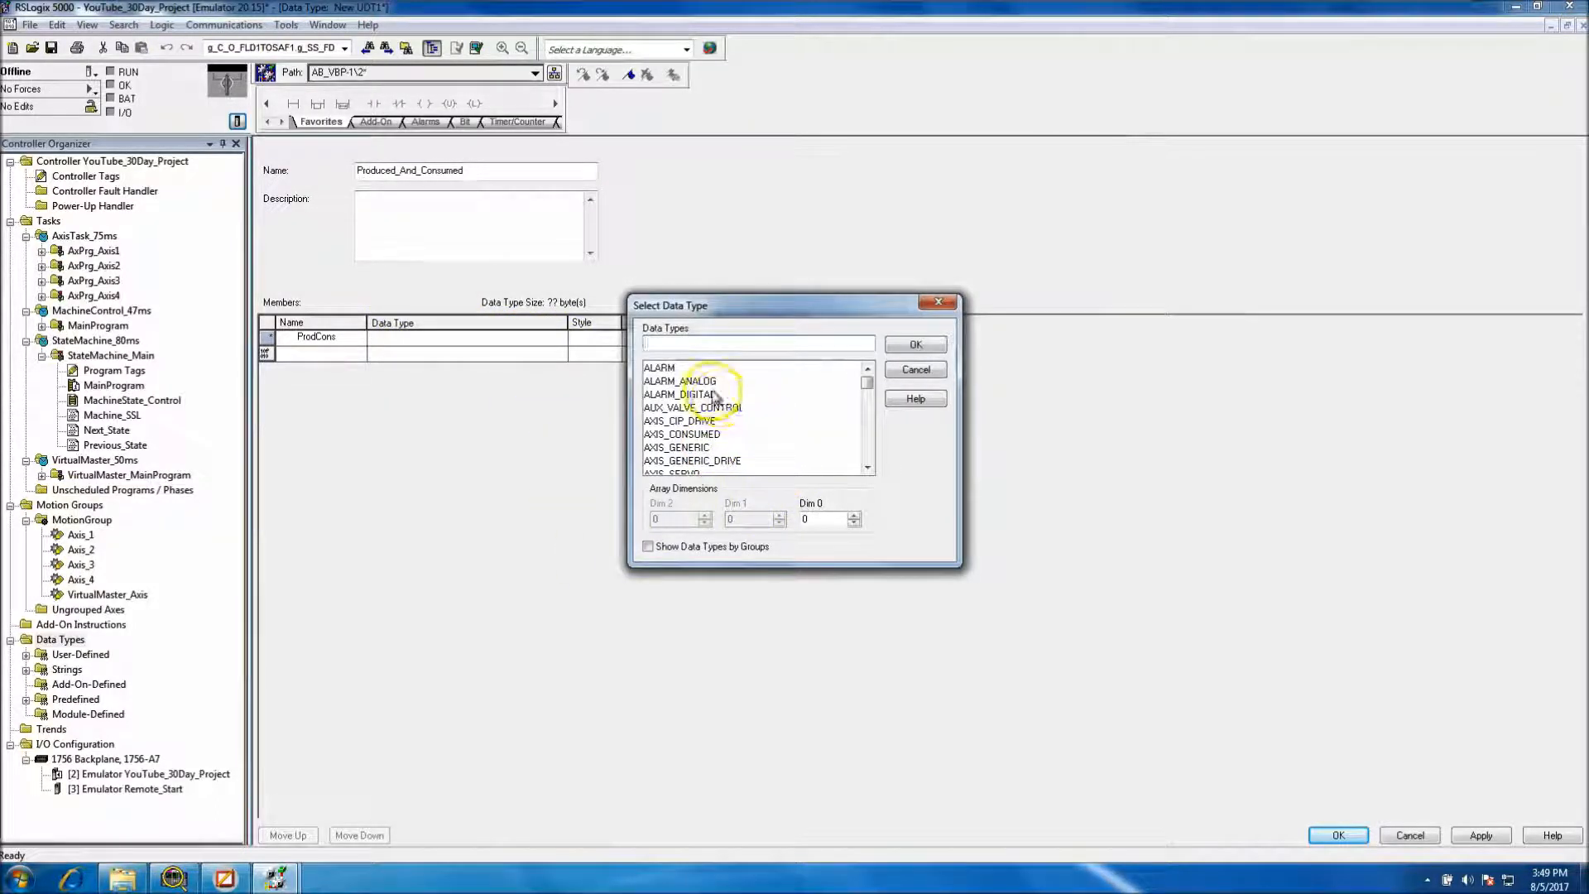
text(BOOL)
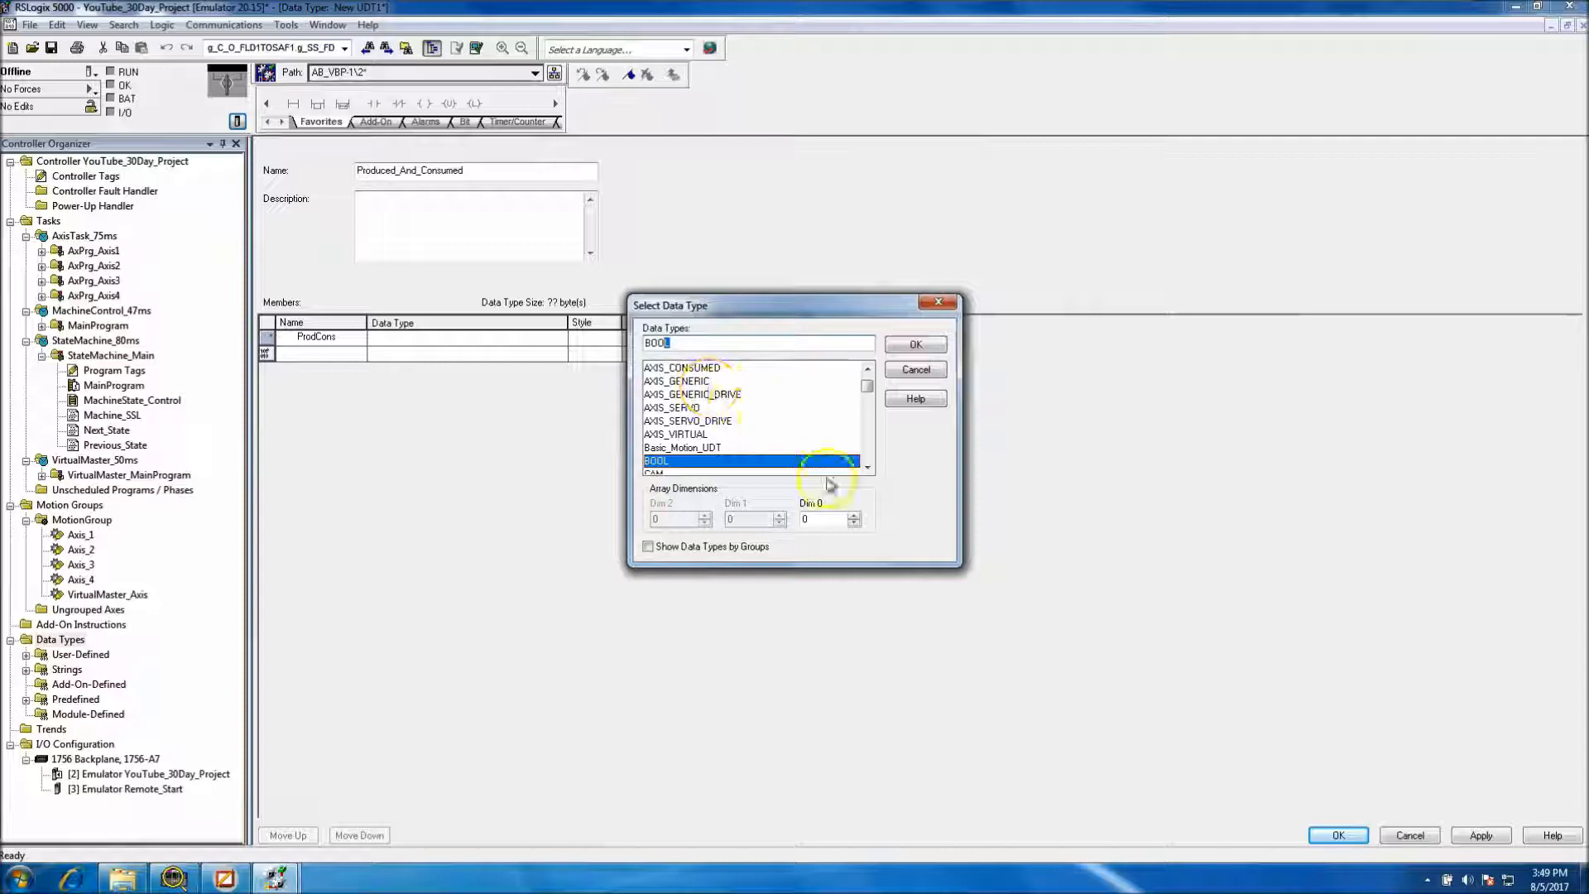
click(798, 519)
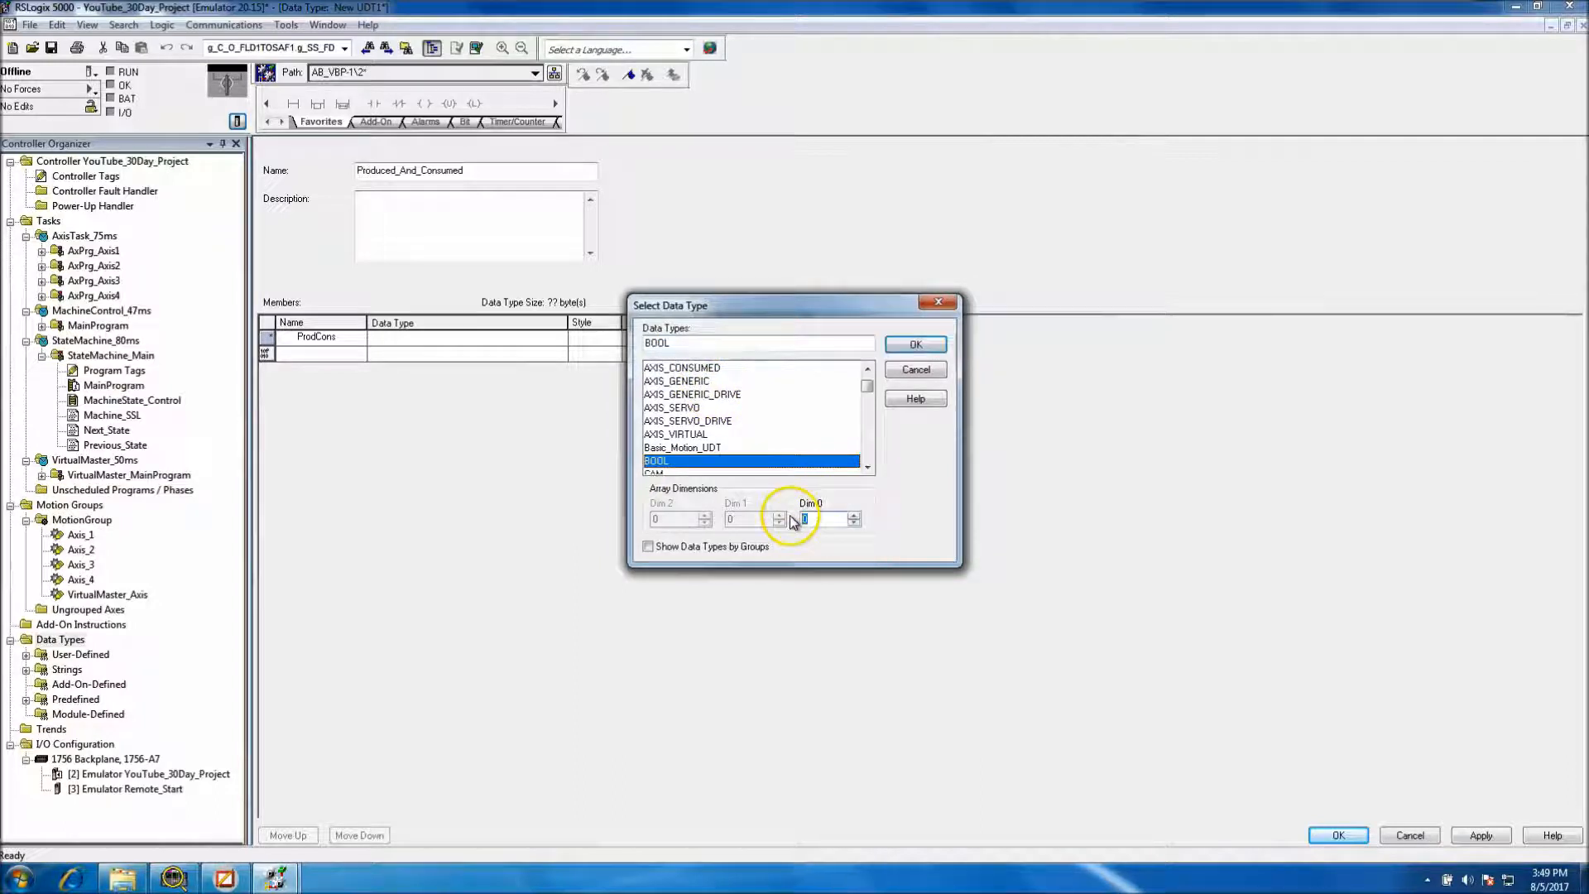
text(32)
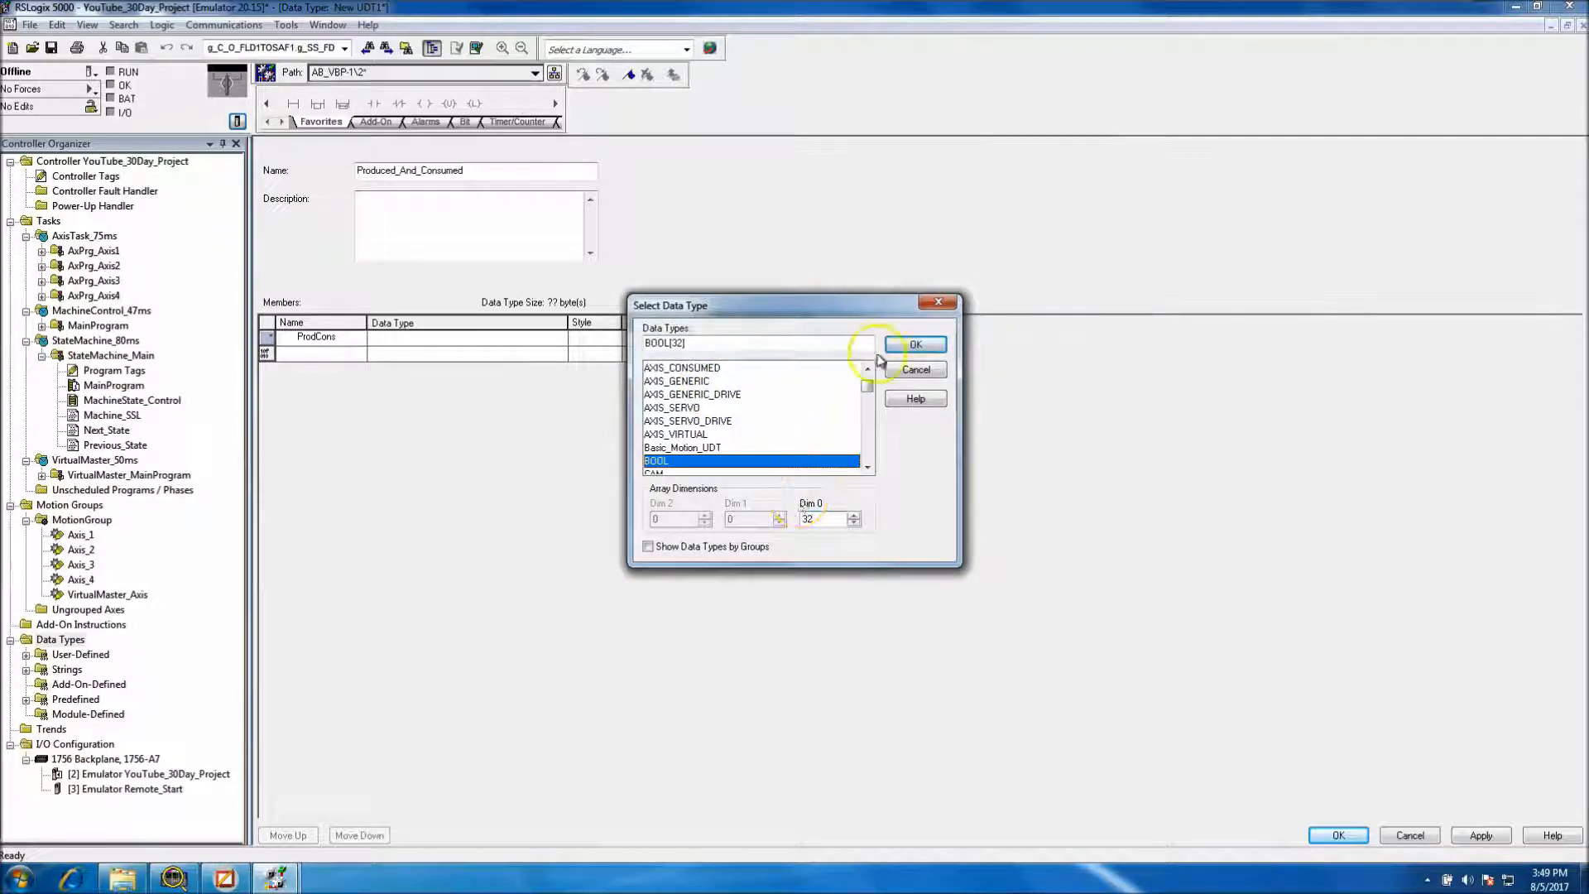
click(913, 345)
click(308, 354)
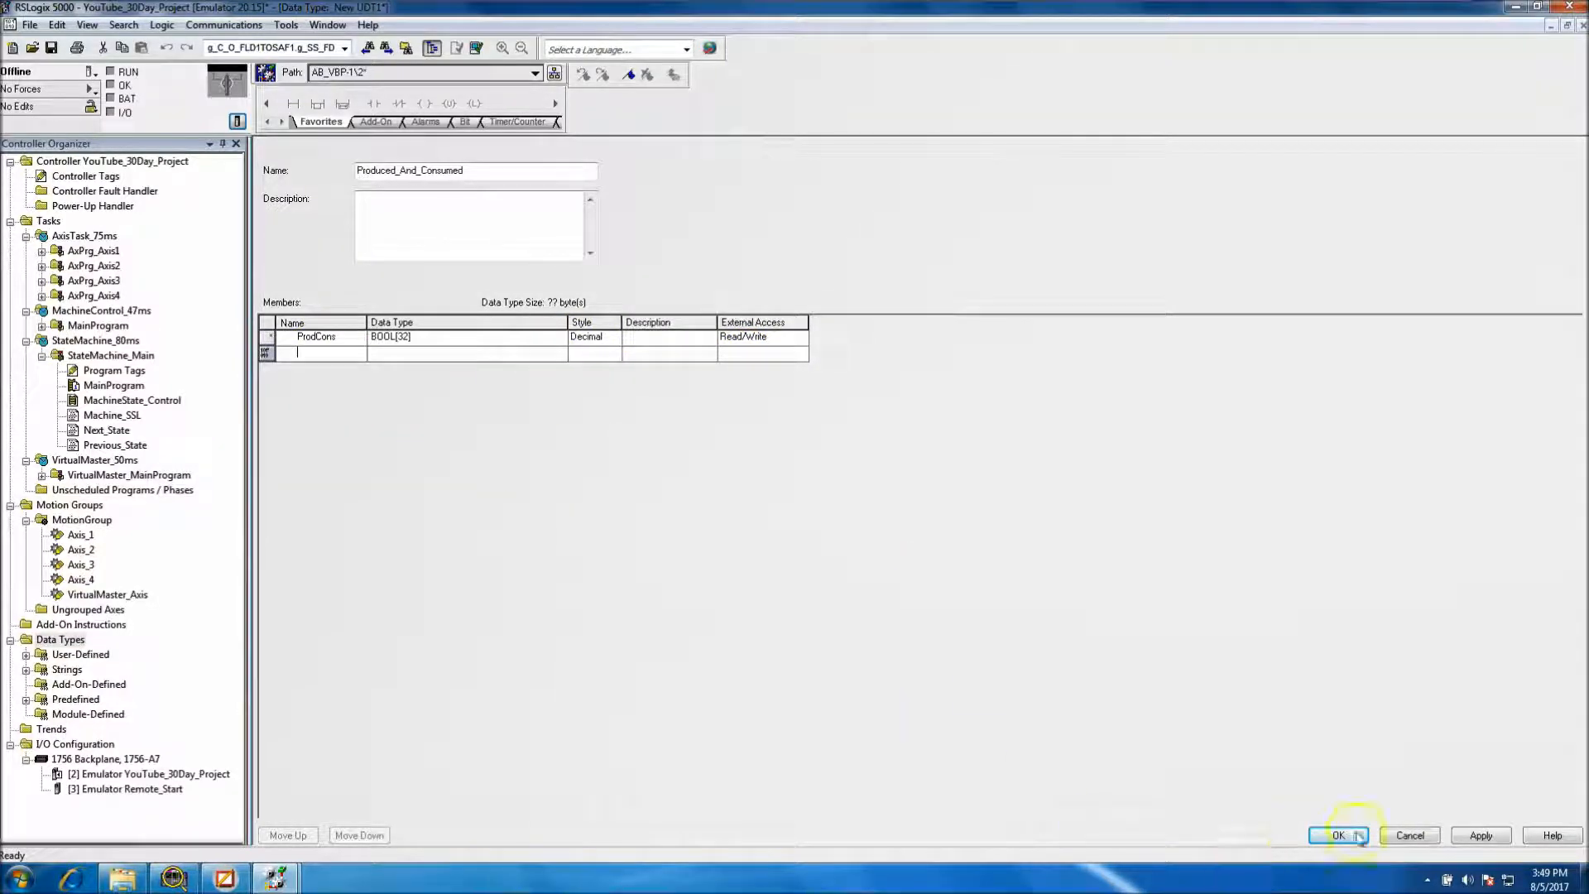
click(1475, 836)
click(1356, 837)
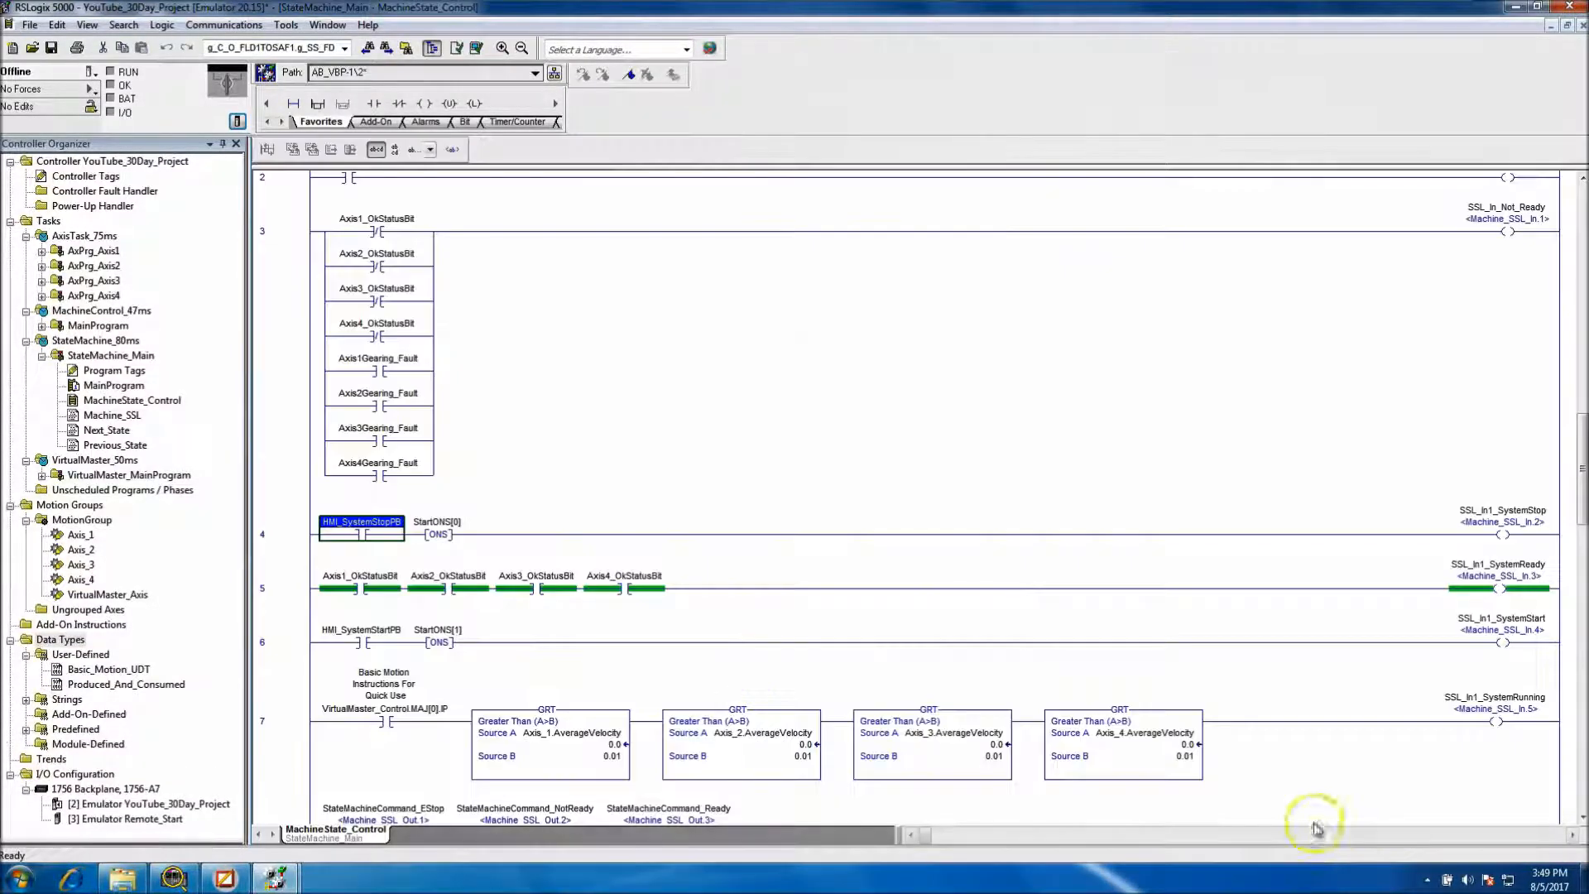
Open the controller tags for editing and go to the blank row for a new tag
click(79, 175)
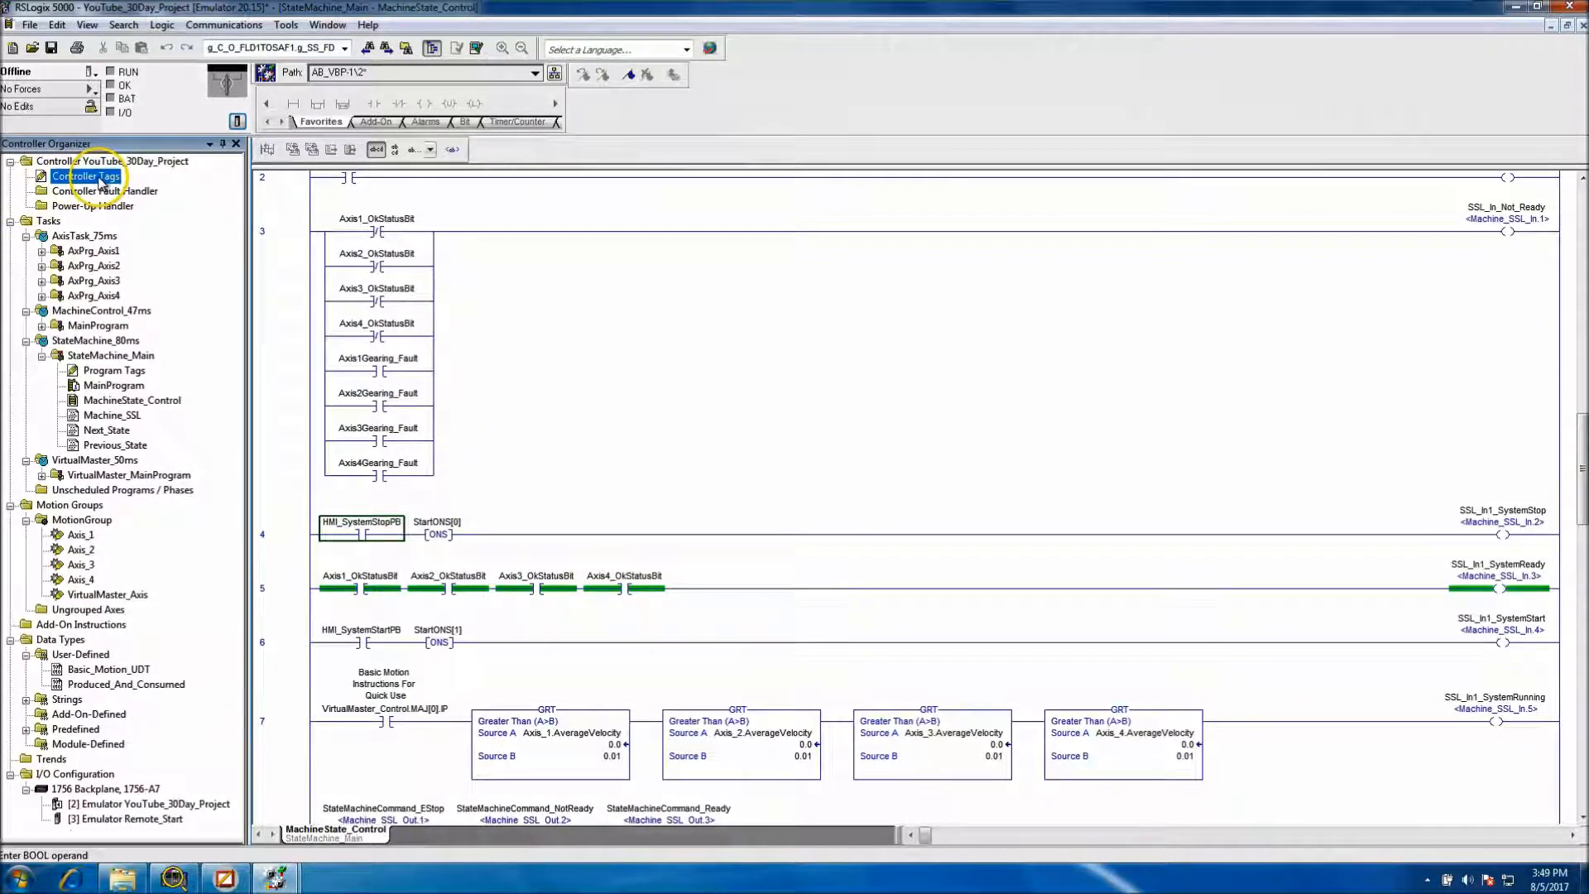
double_click(98, 179)
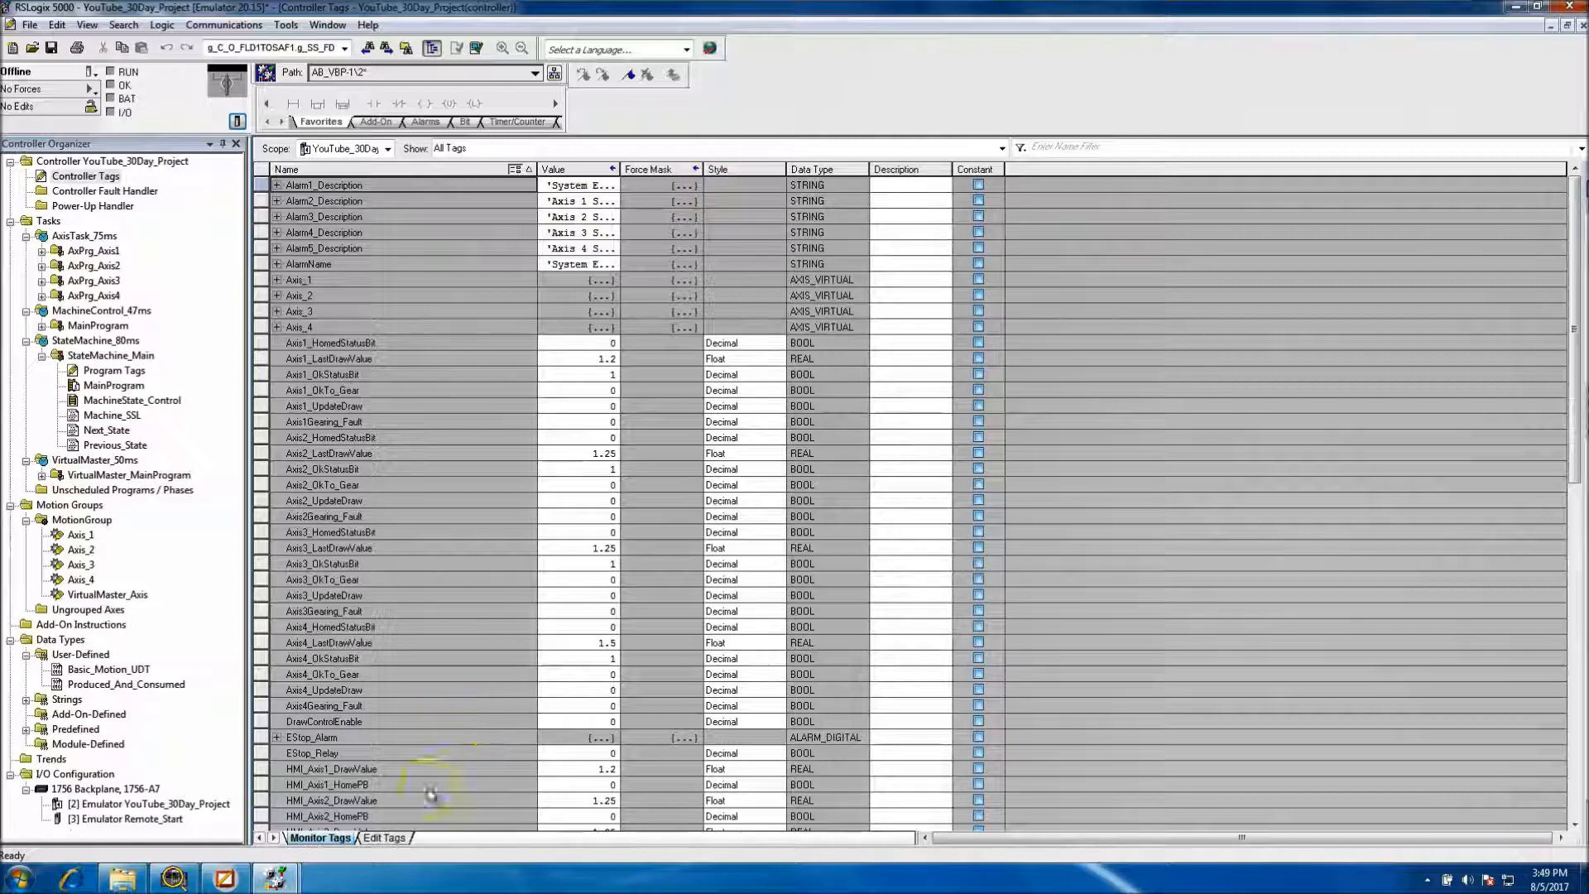
click(384, 838)
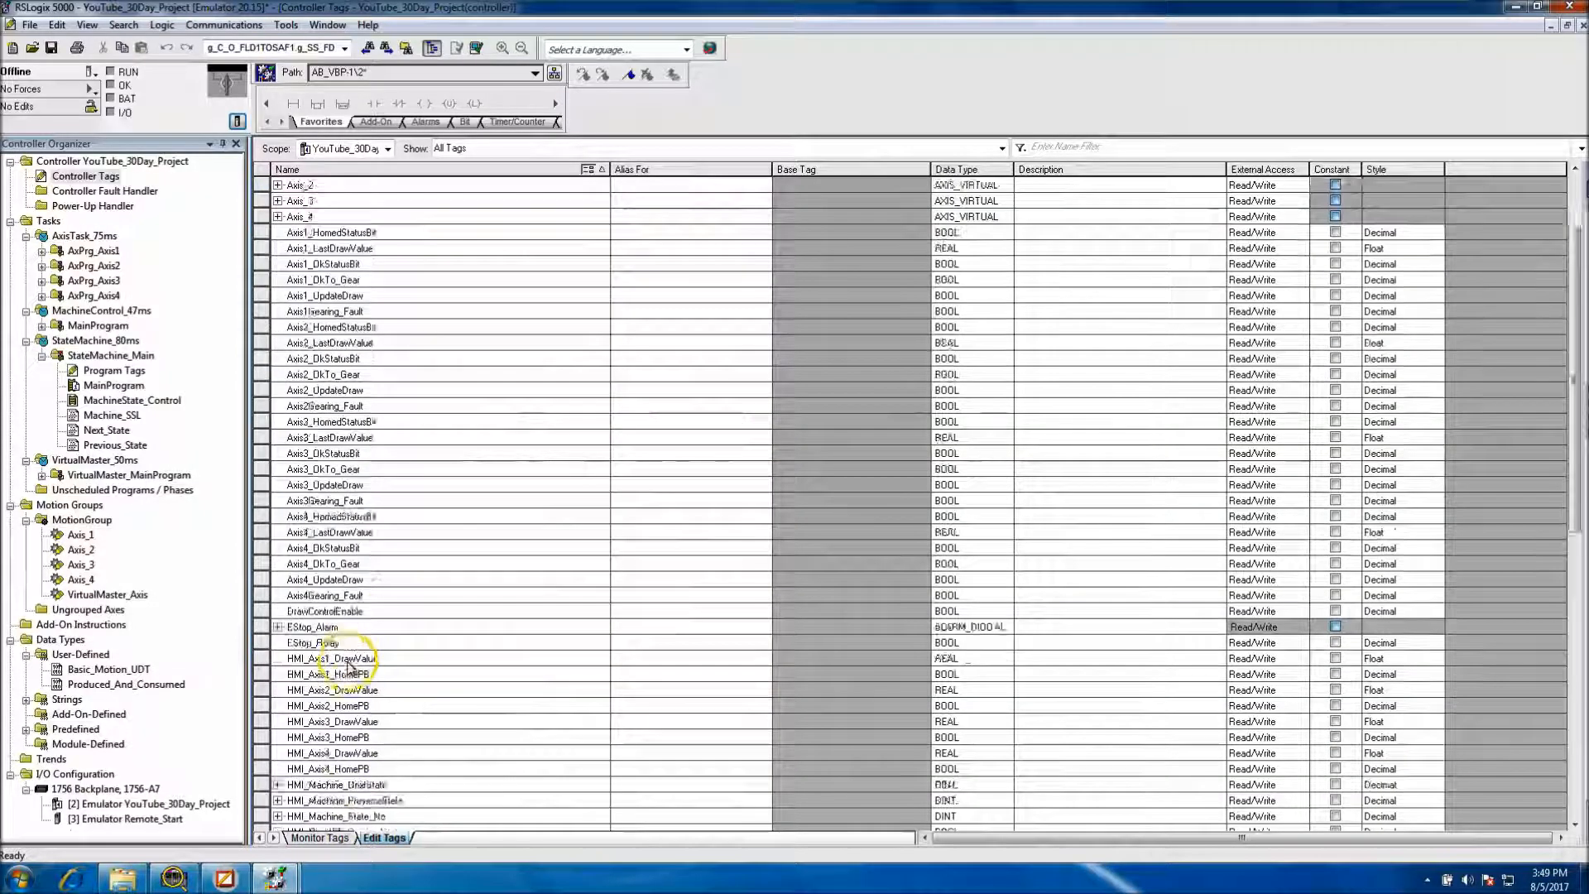
scroll(887, 557, down, 3)
scroll(1122, 697, down, 10)
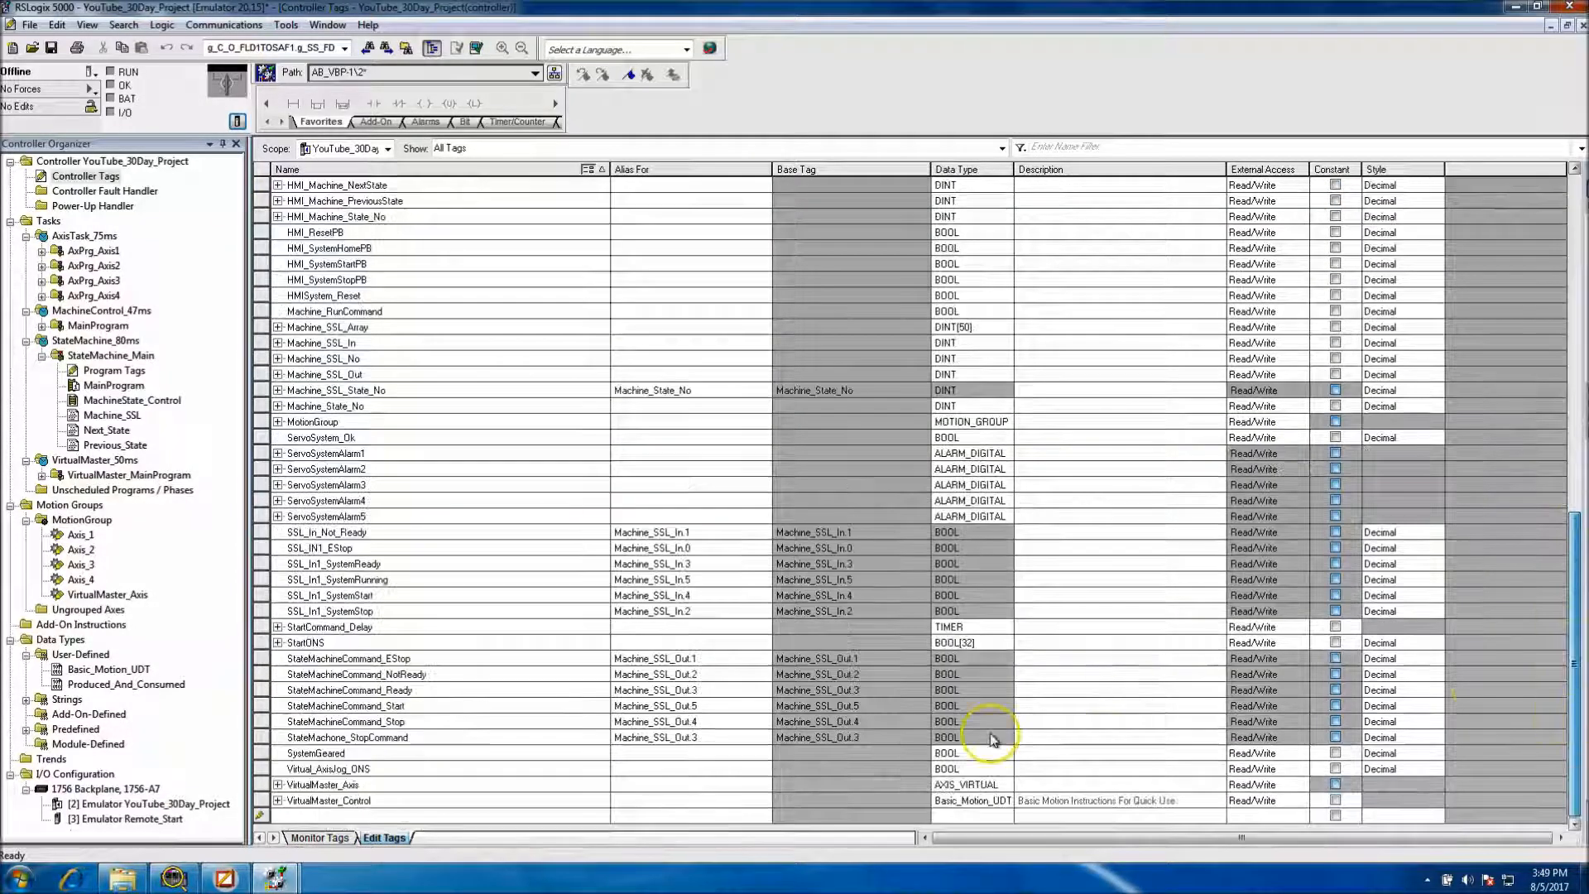
click(367, 817)
right_click(366, 817)
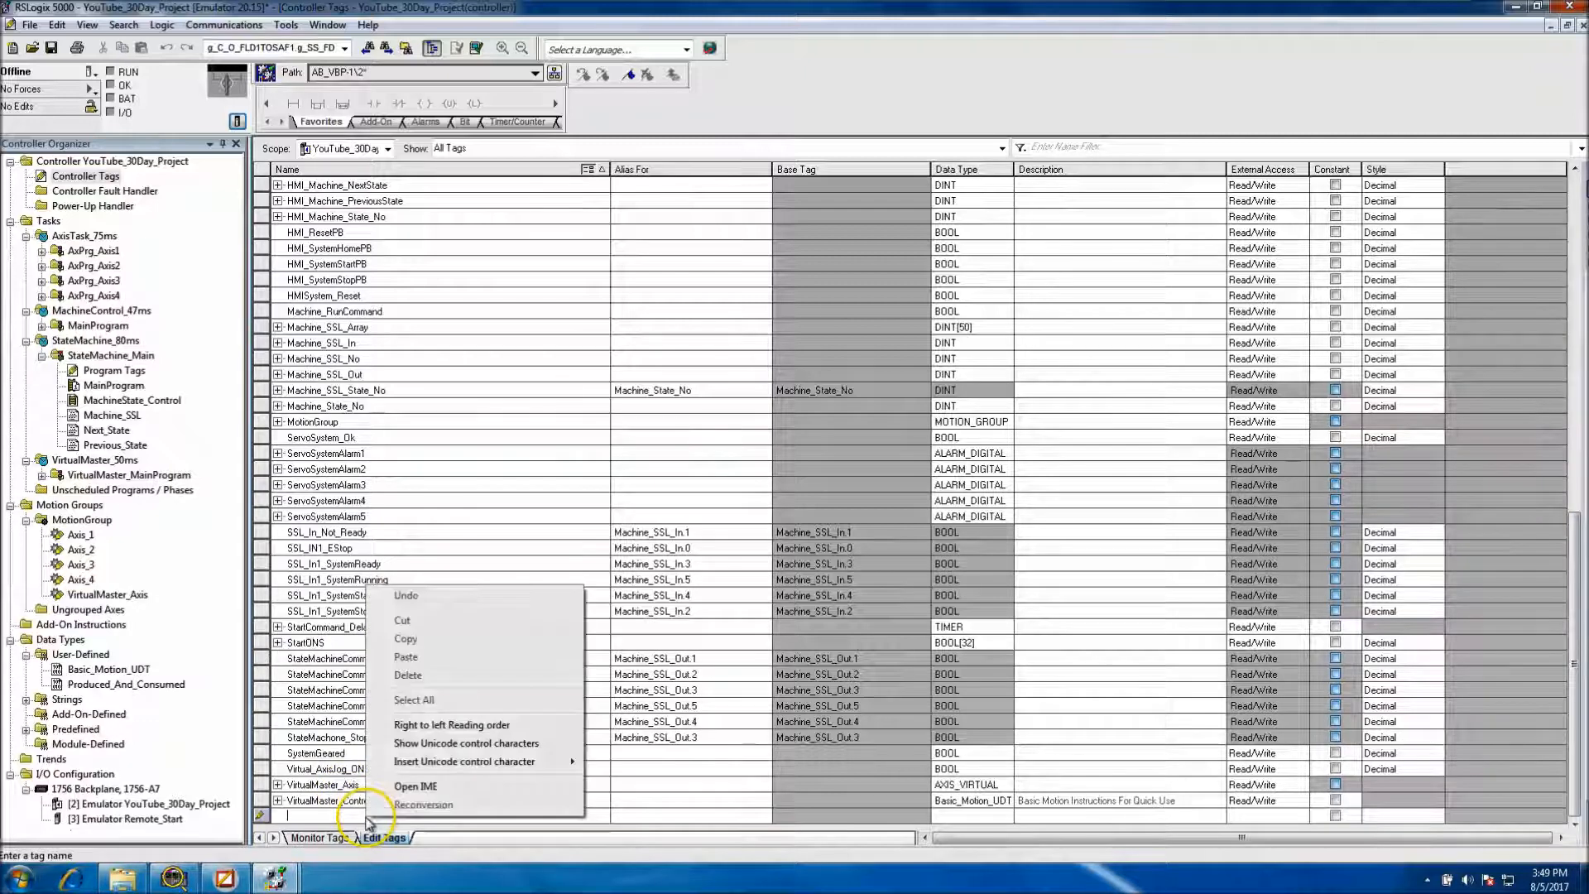
click(354, 818)
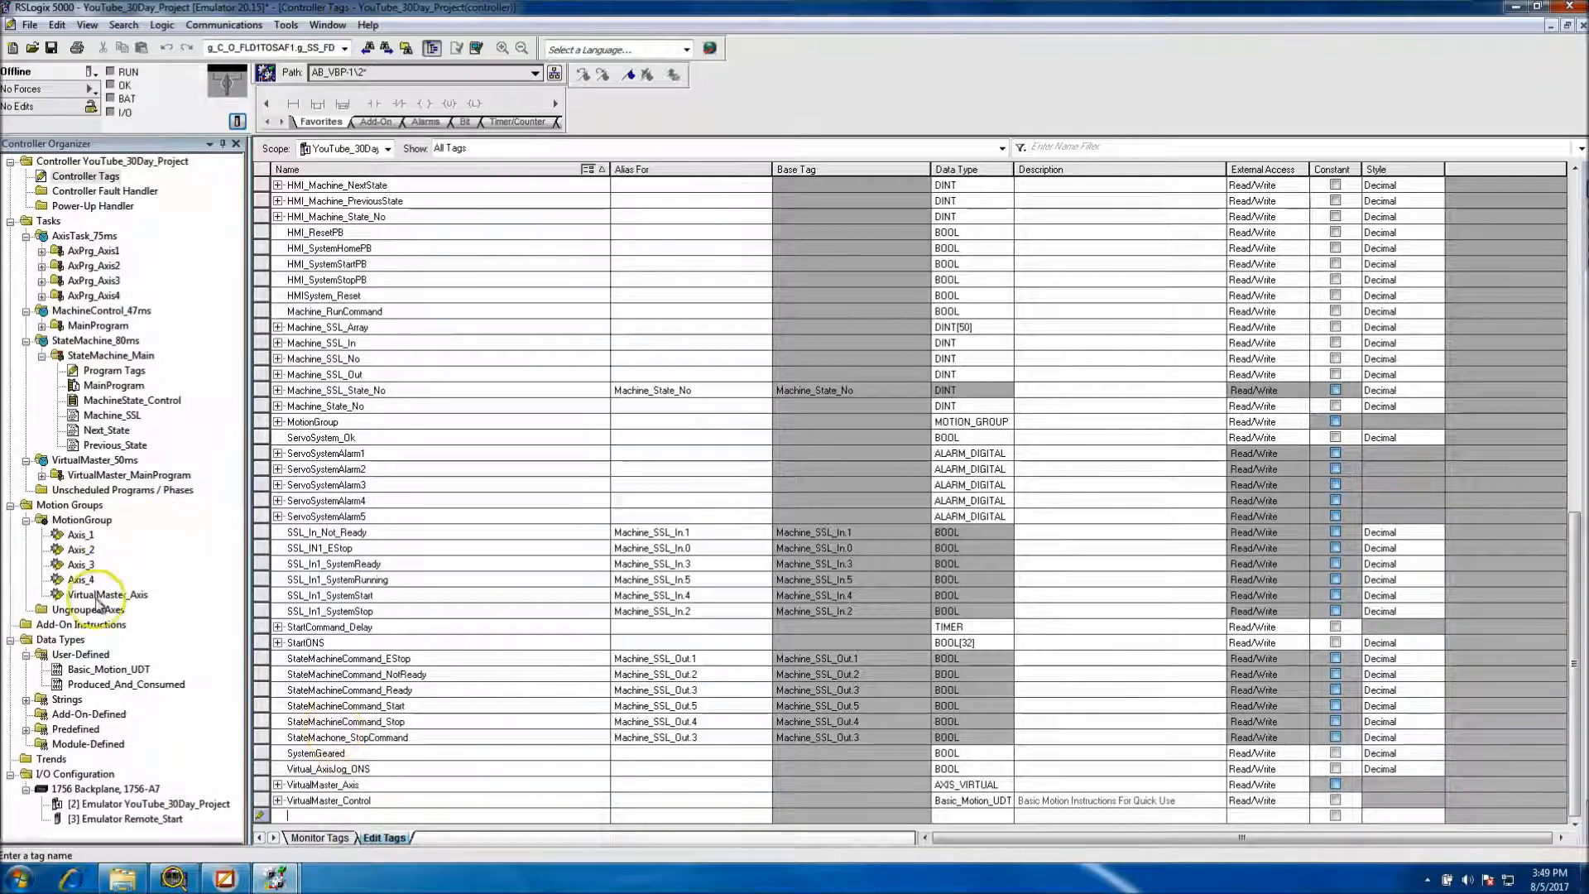
Export the Produced_And_Consumed data type to the Desktop as Produced_And_Consumed.L5X, and switch to the Remote_Start project
click(158, 660)
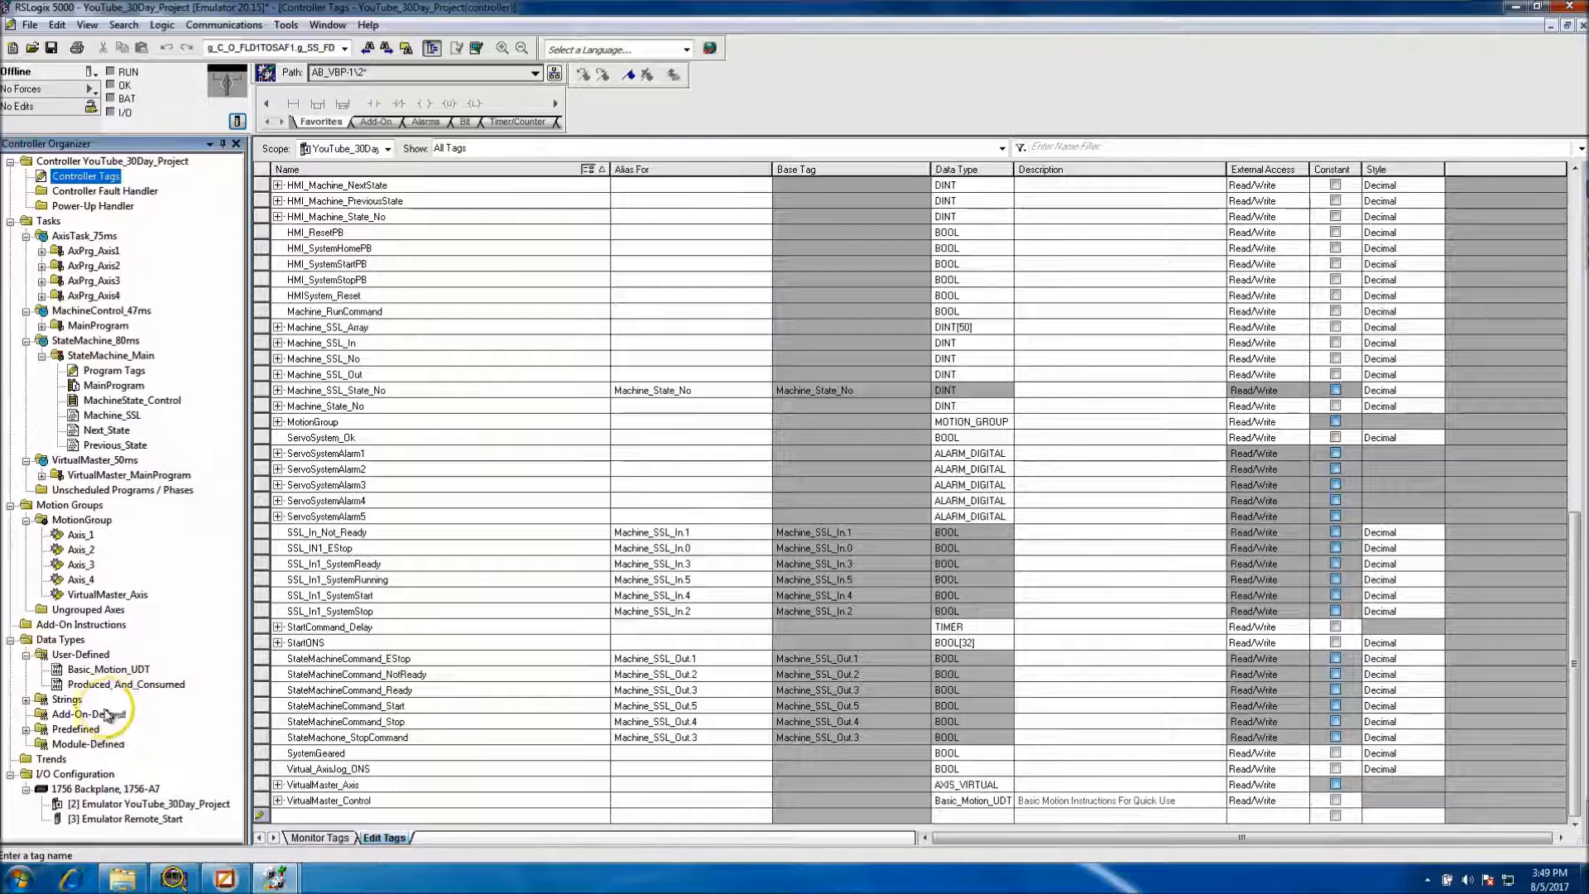
click(116, 686)
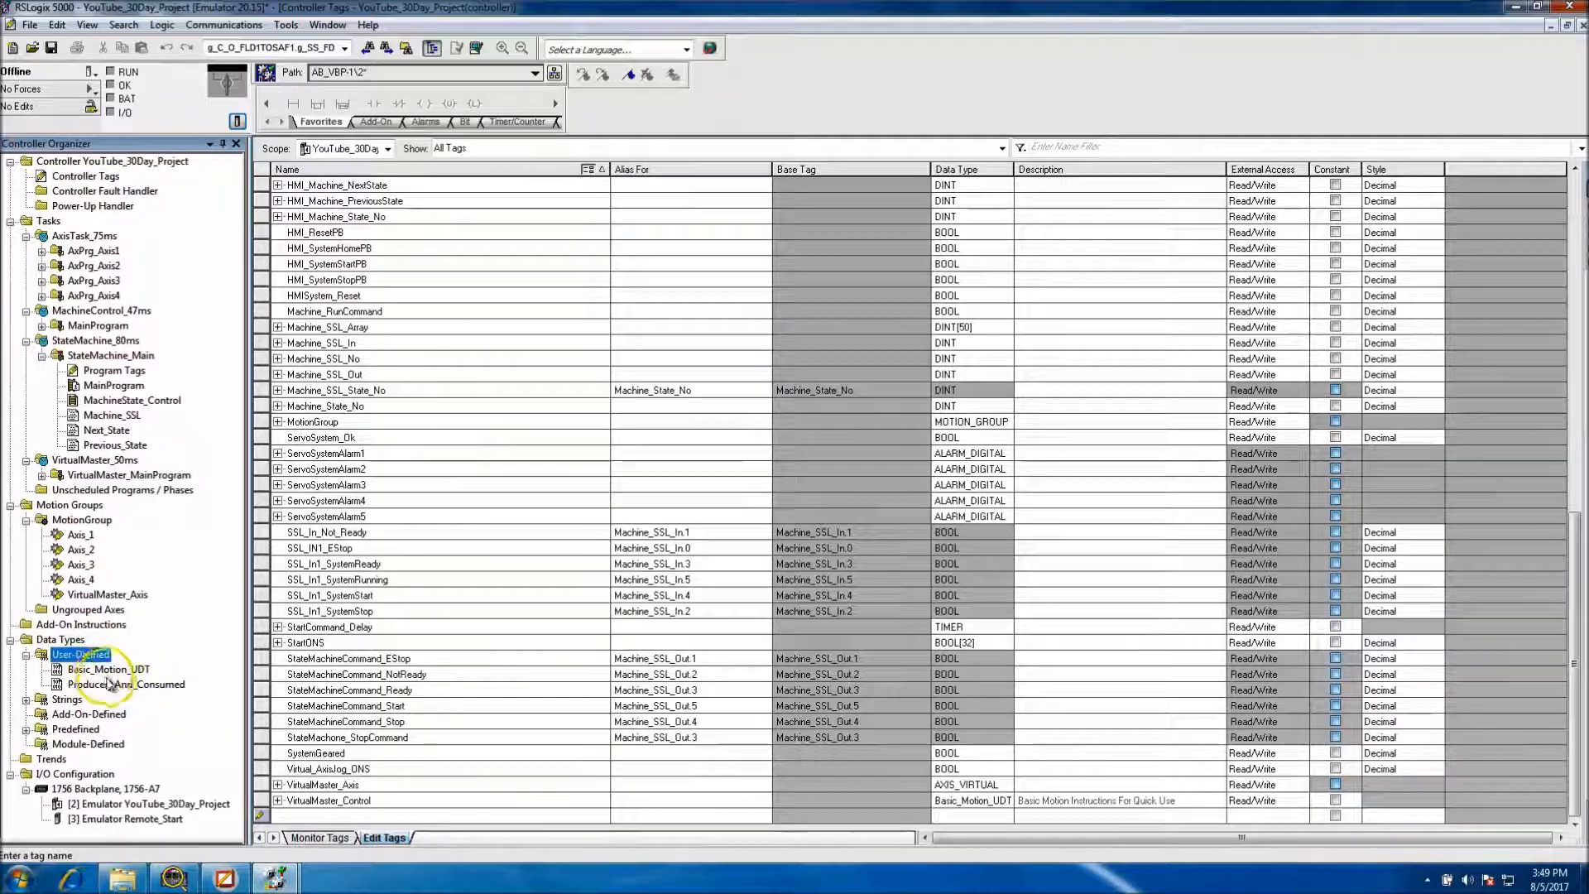
right_click(98, 655)
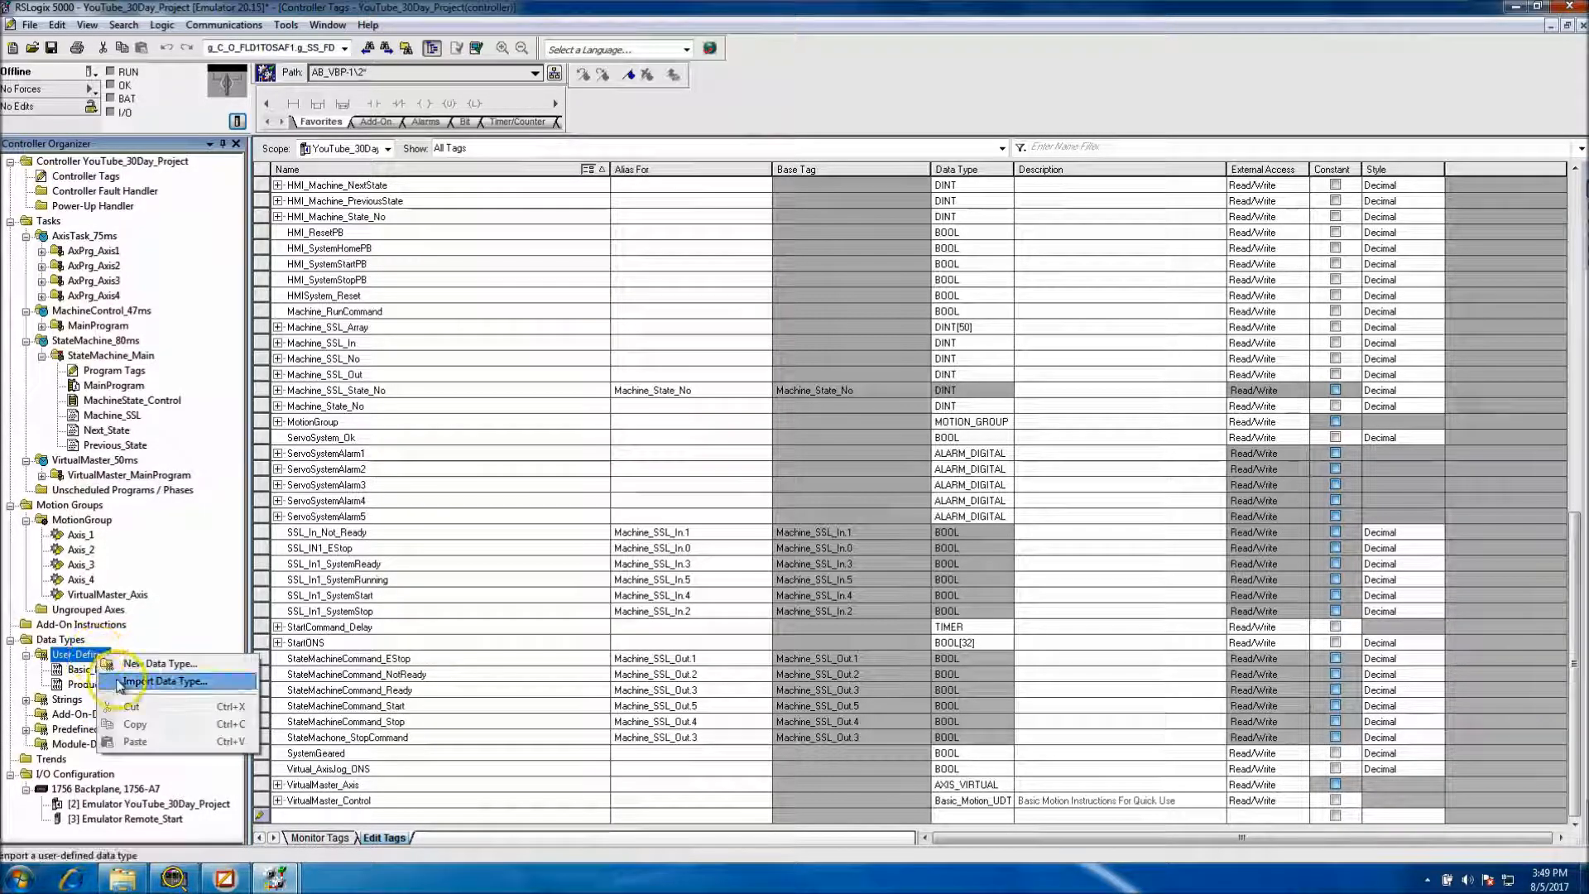
right_click(86, 685)
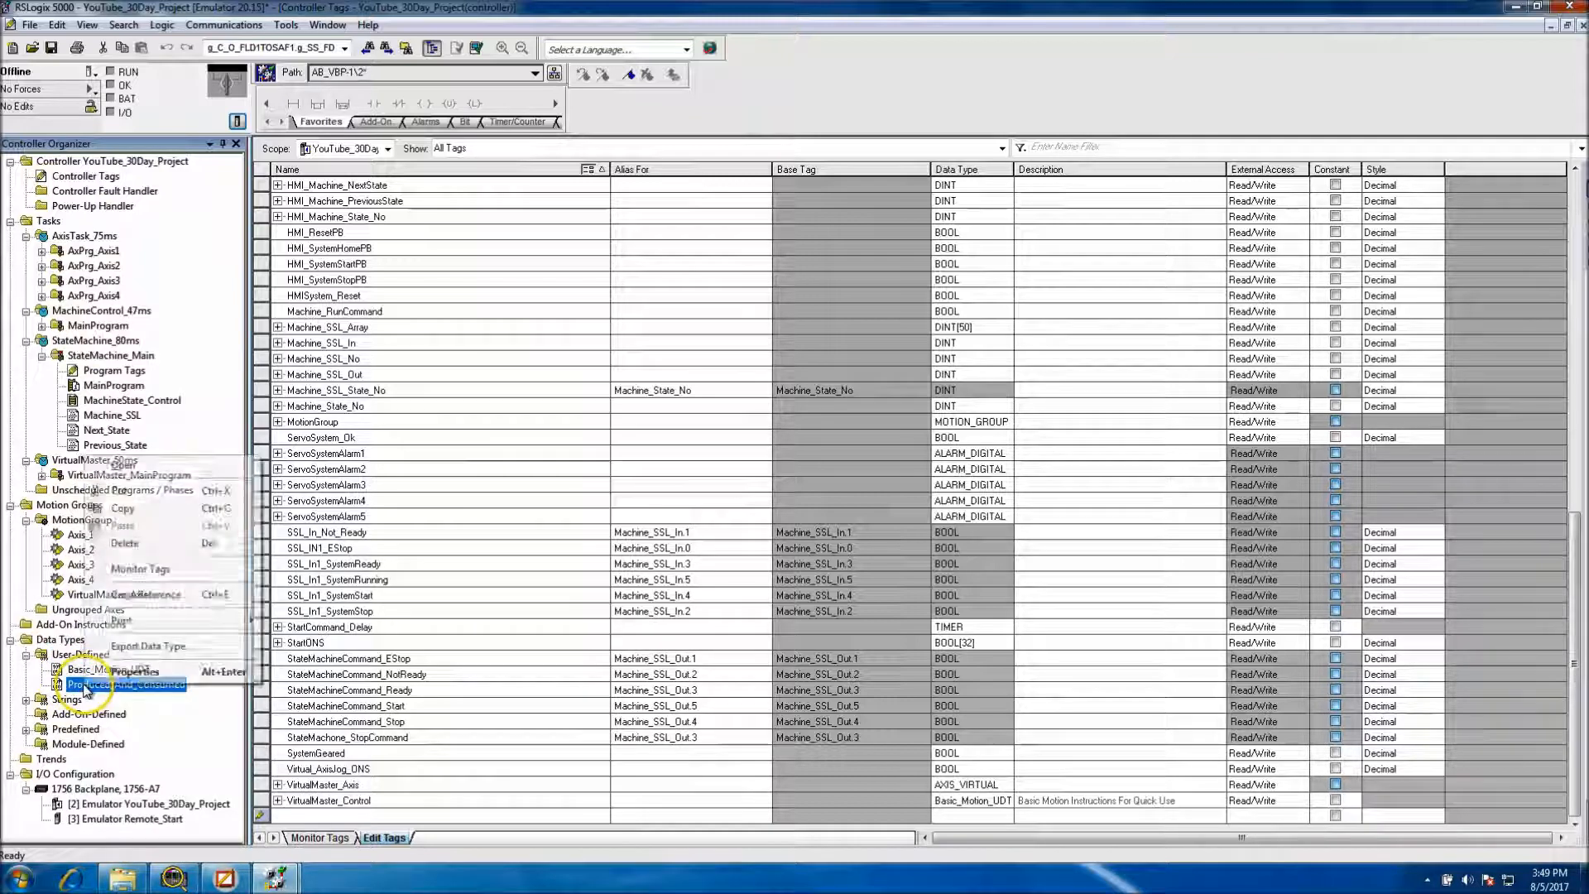
click(137, 649)
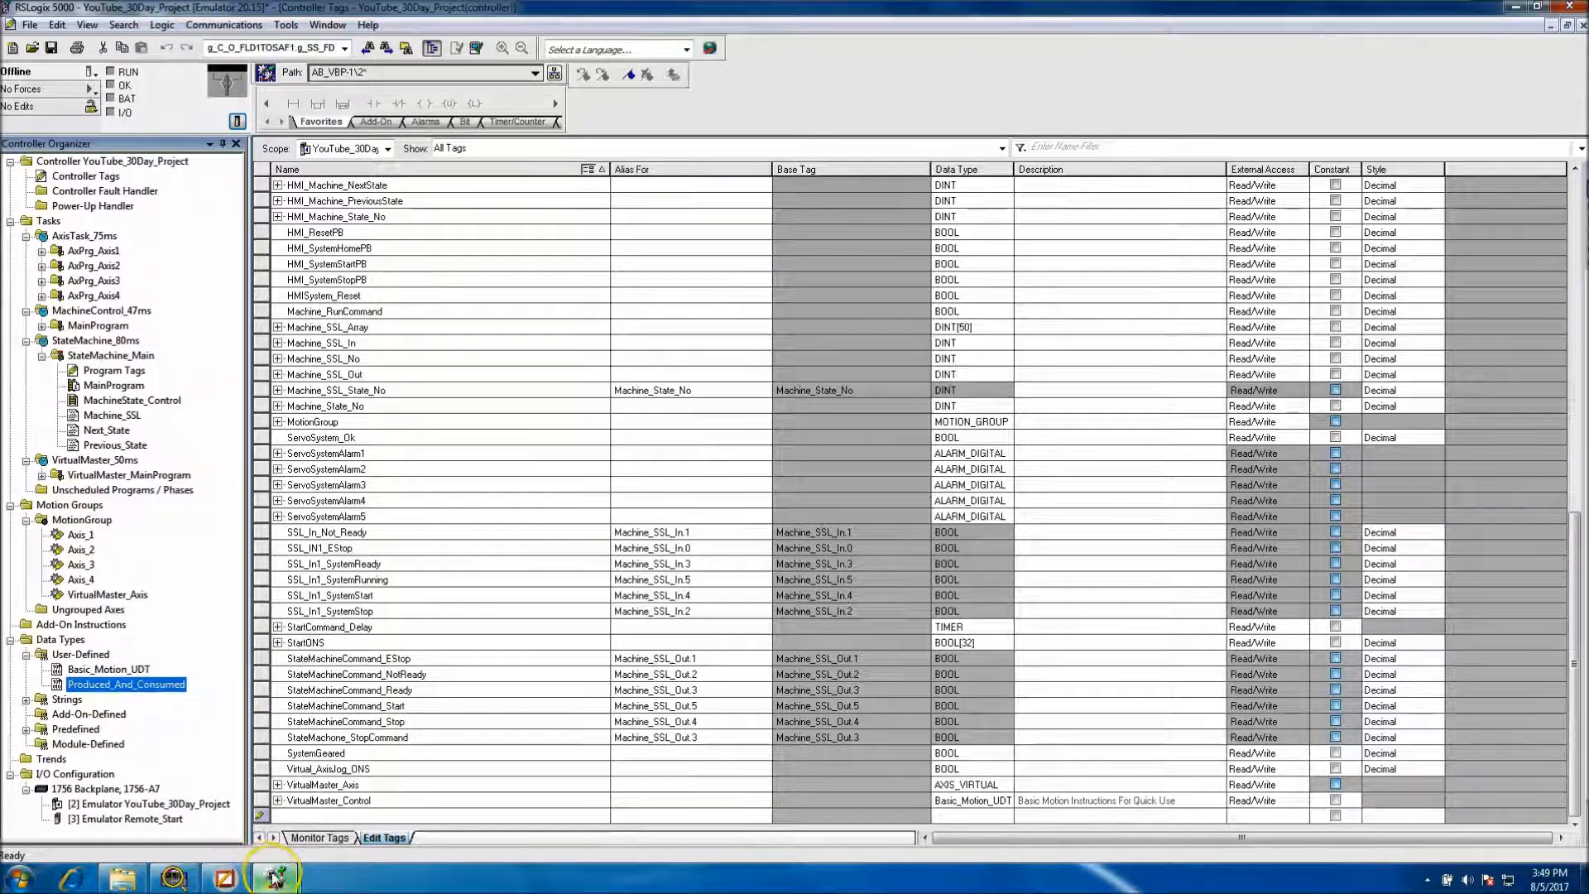
mouse_move(275, 879)
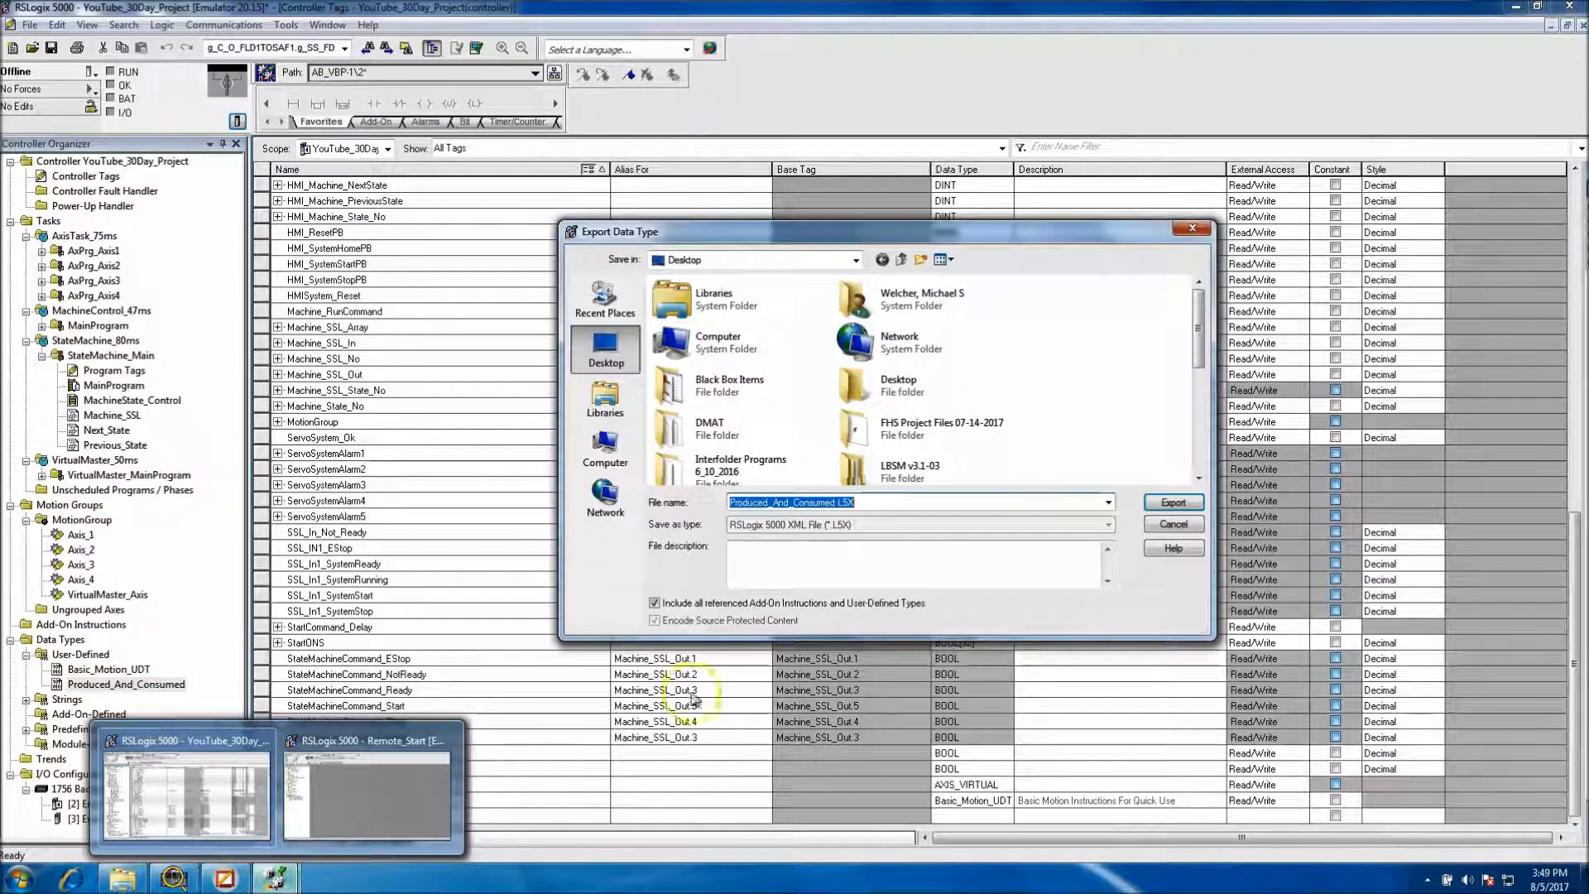
click(1168, 502)
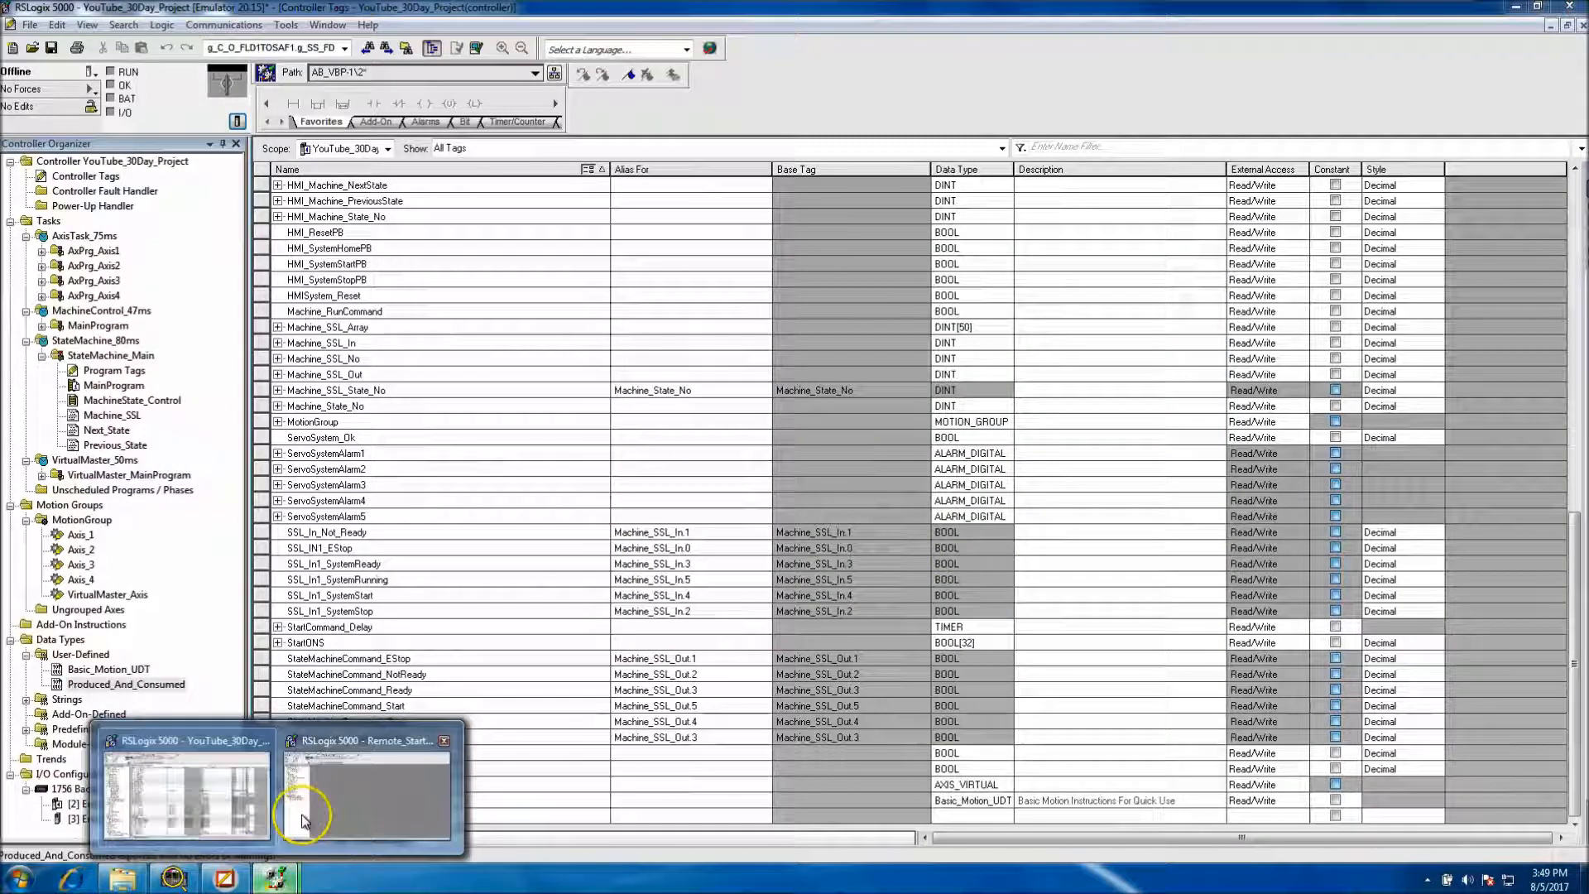
click(335, 766)
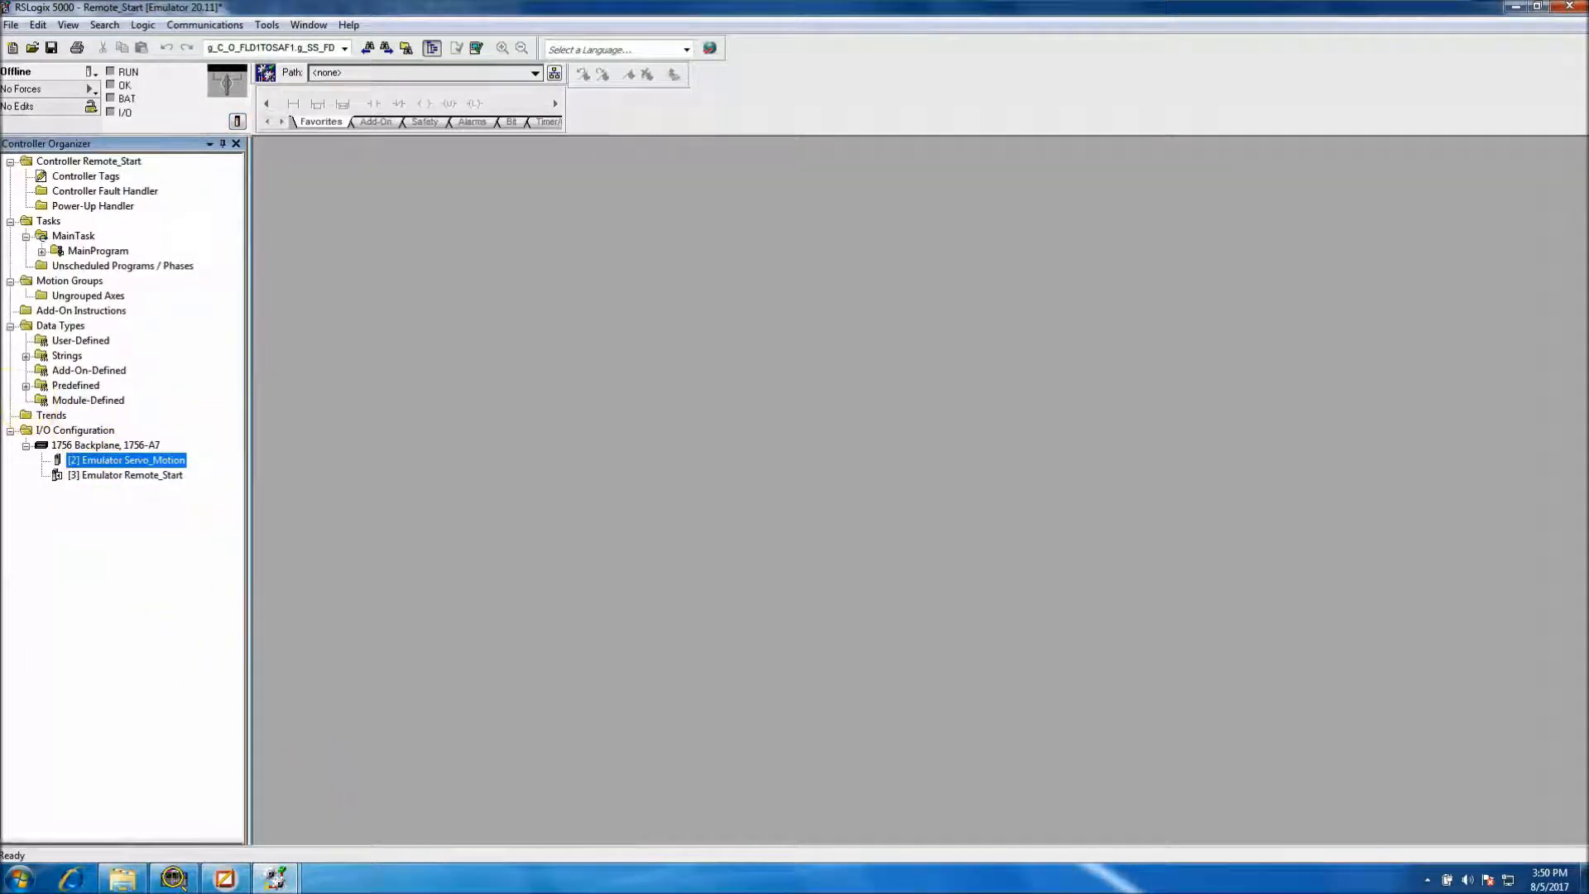
right_click(61, 328)
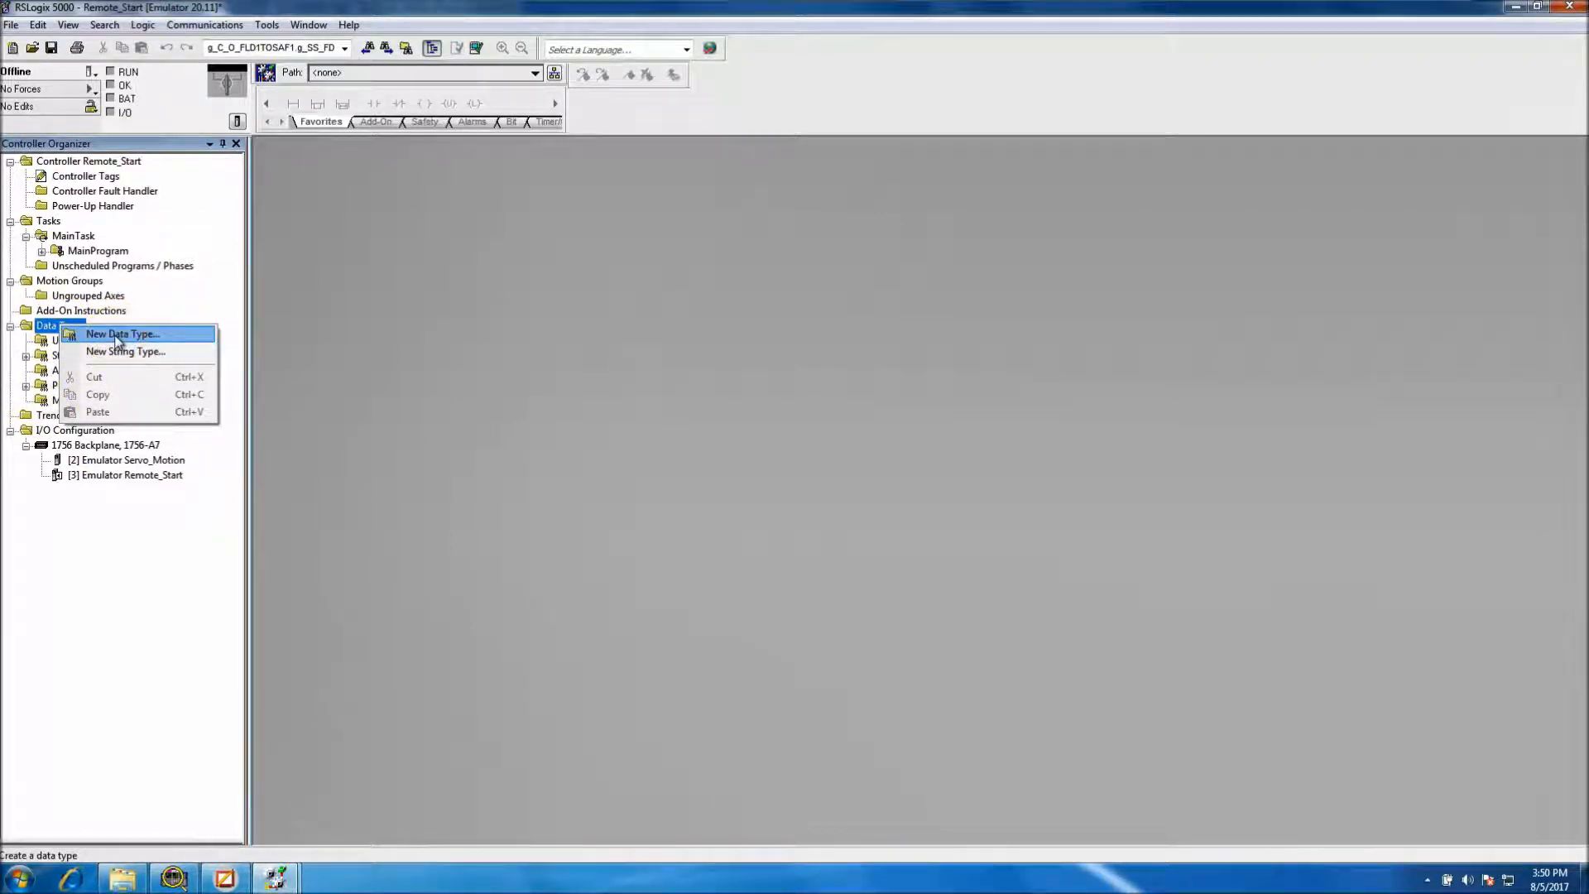
click(117, 341)
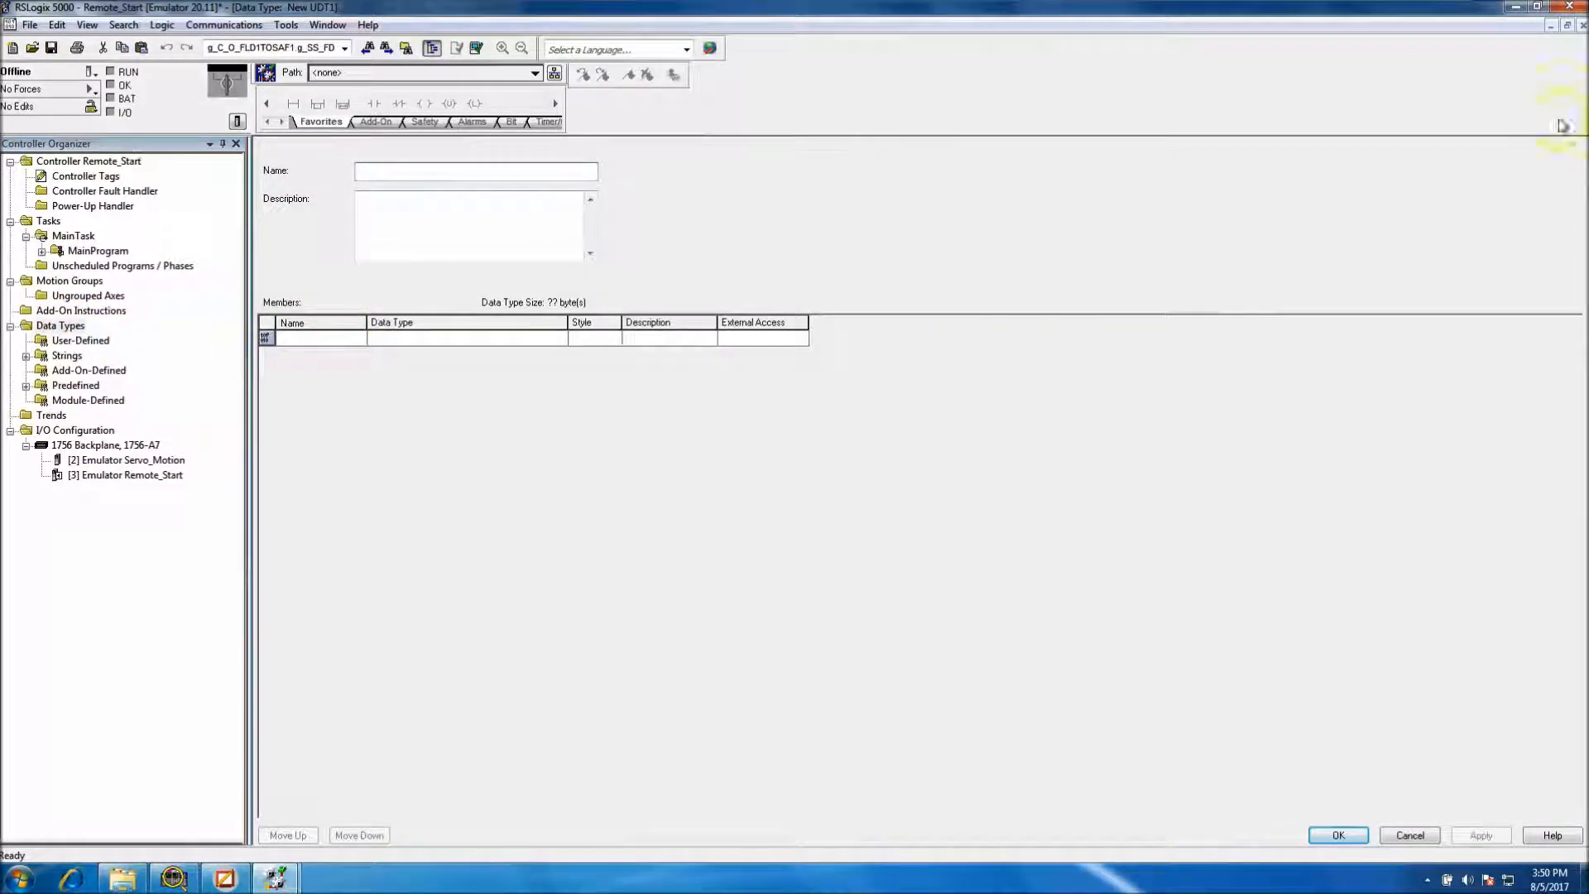
click(1582, 25)
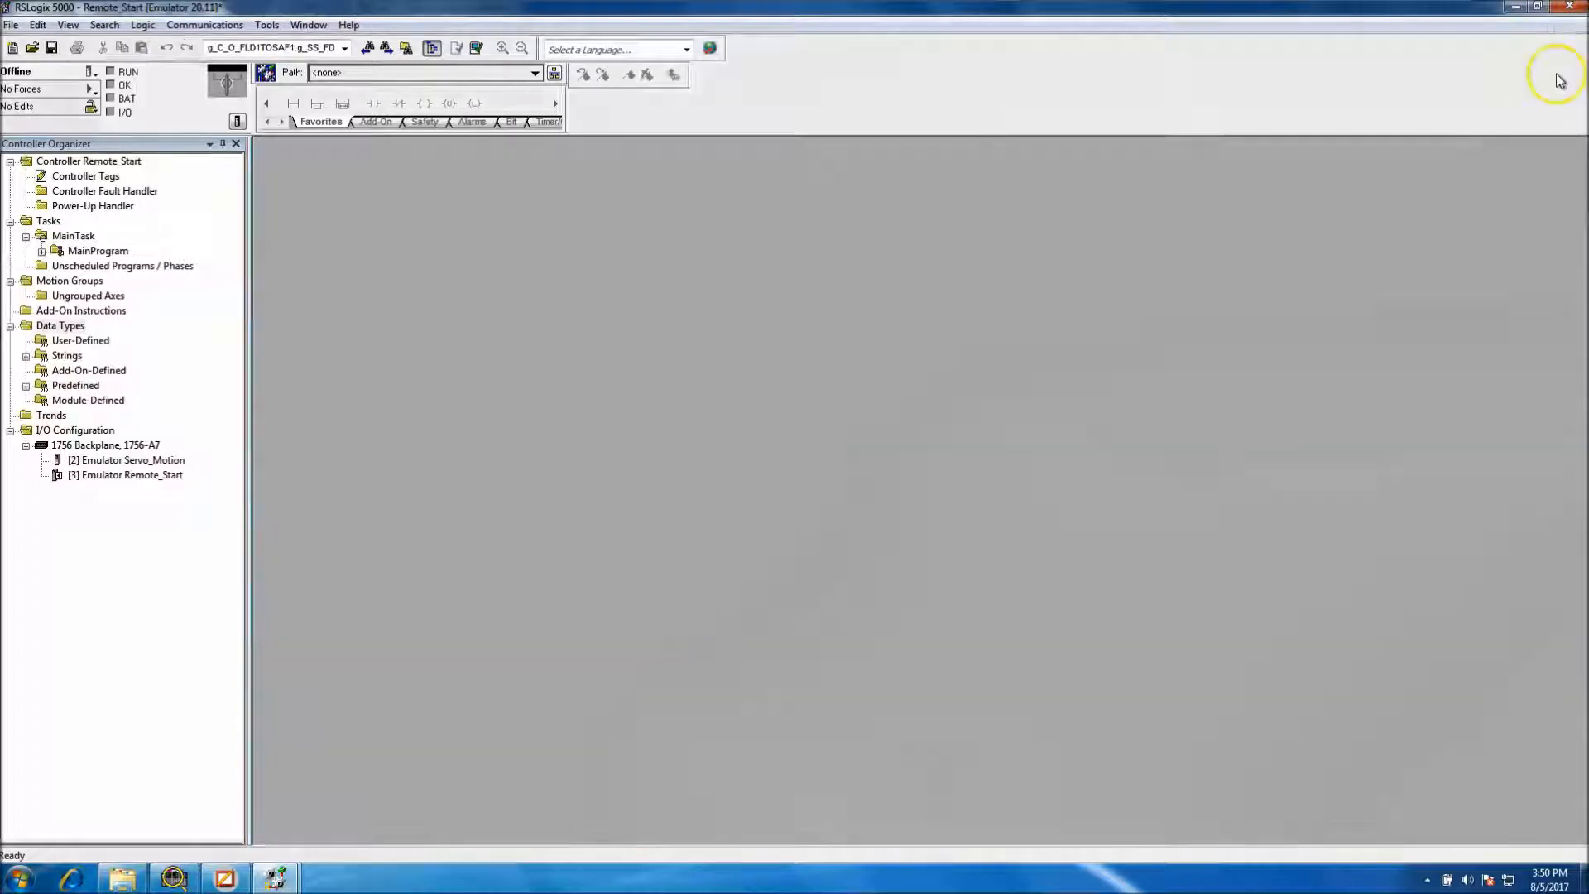
Import the Produced_And_Consumed.L5X file from the Desktop into the user-defined data types and expand that folder
right_click(76, 326)
right_click(66, 343)
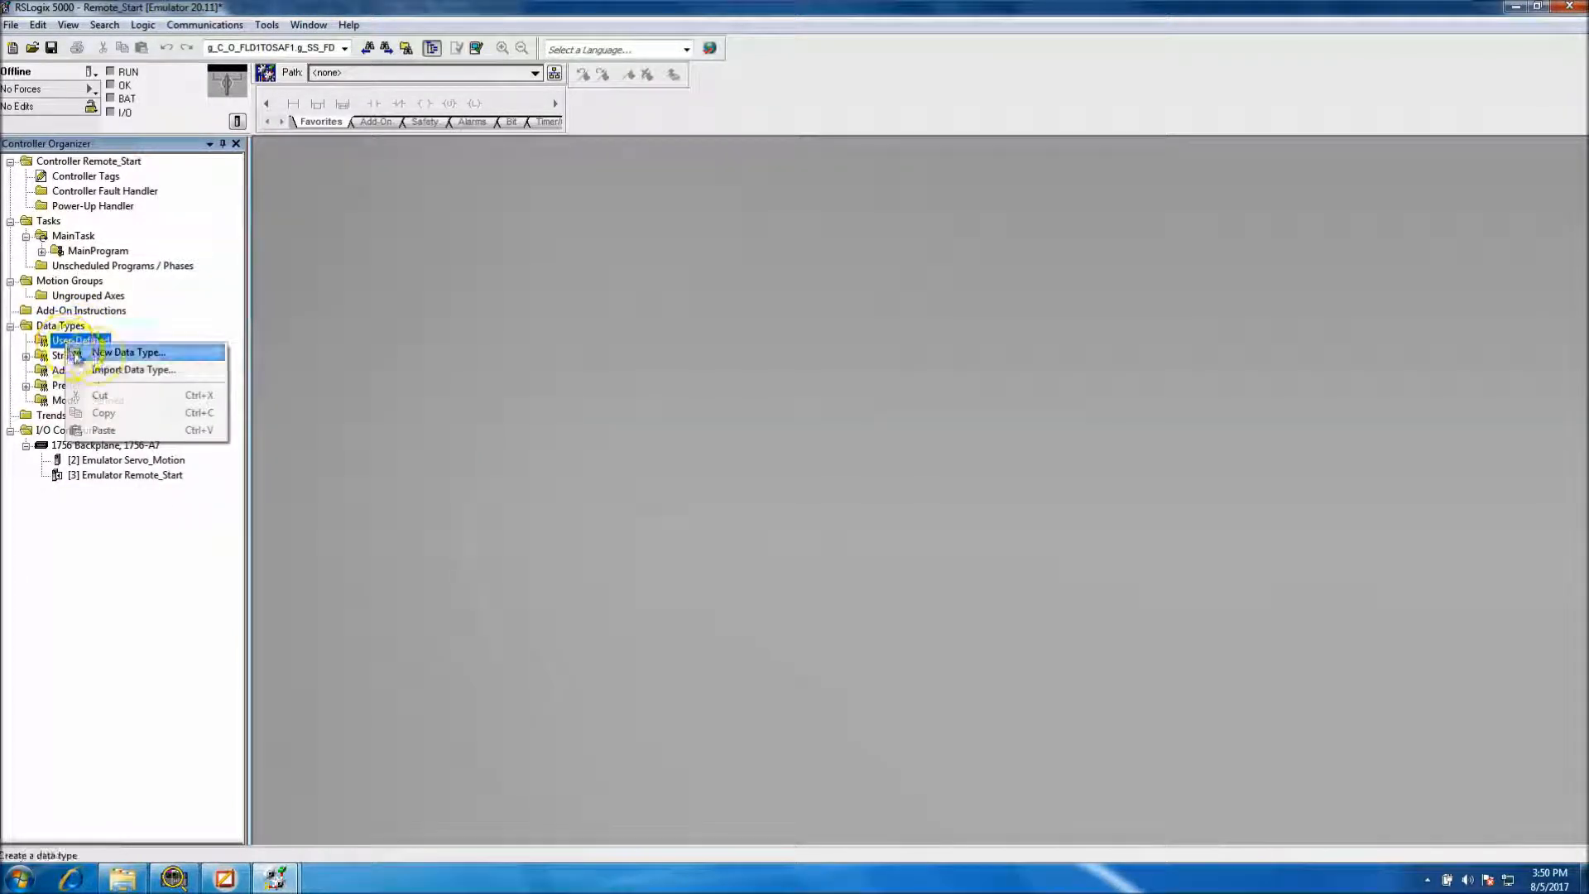
click(112, 369)
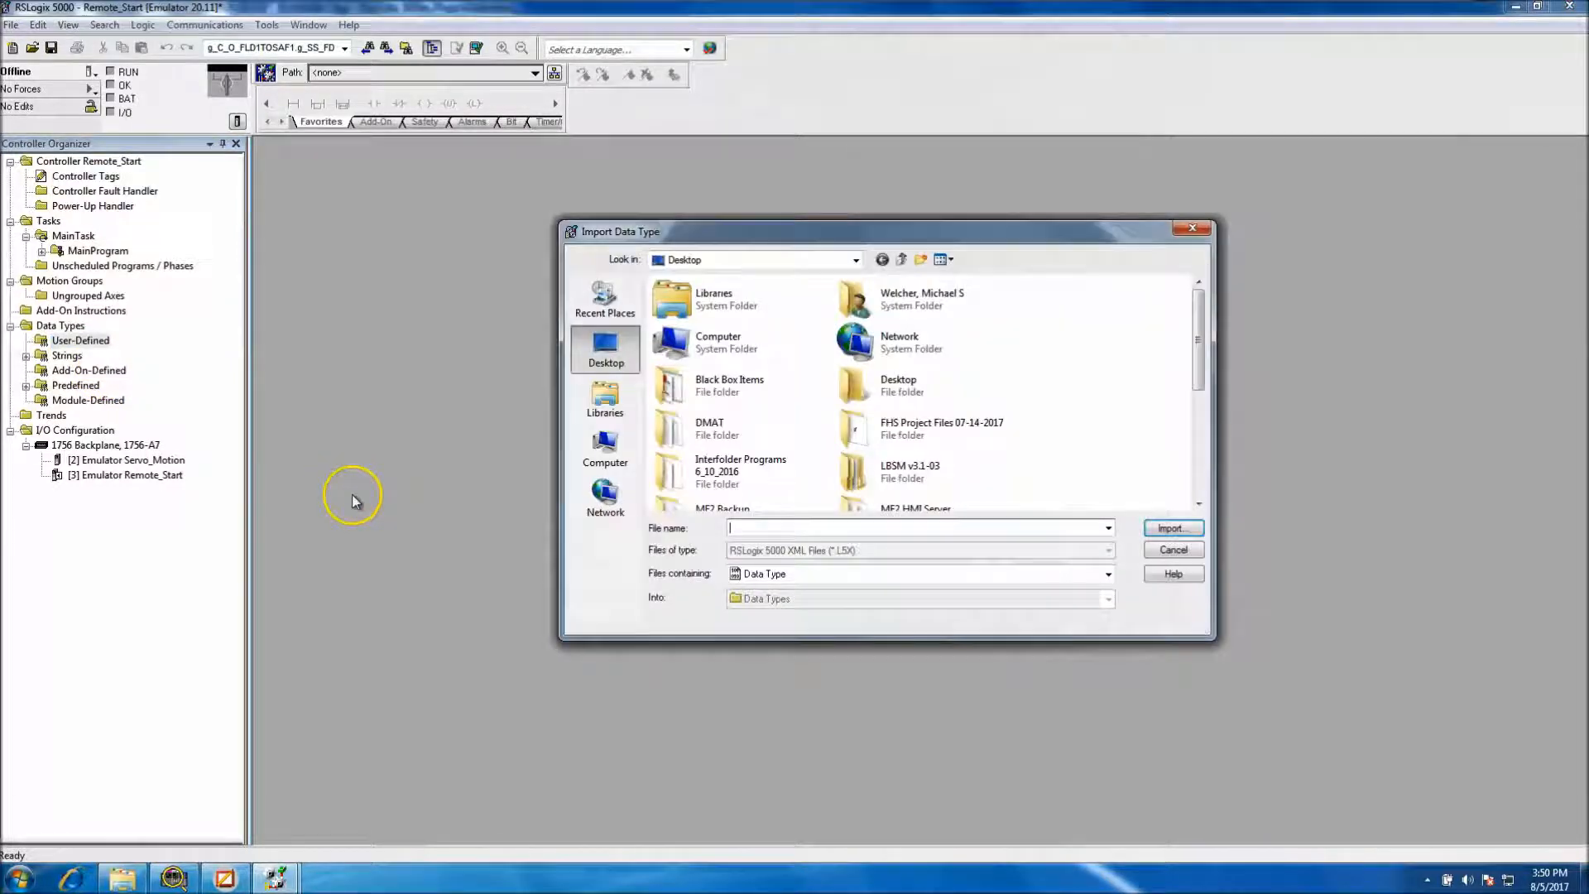
click(1197, 458)
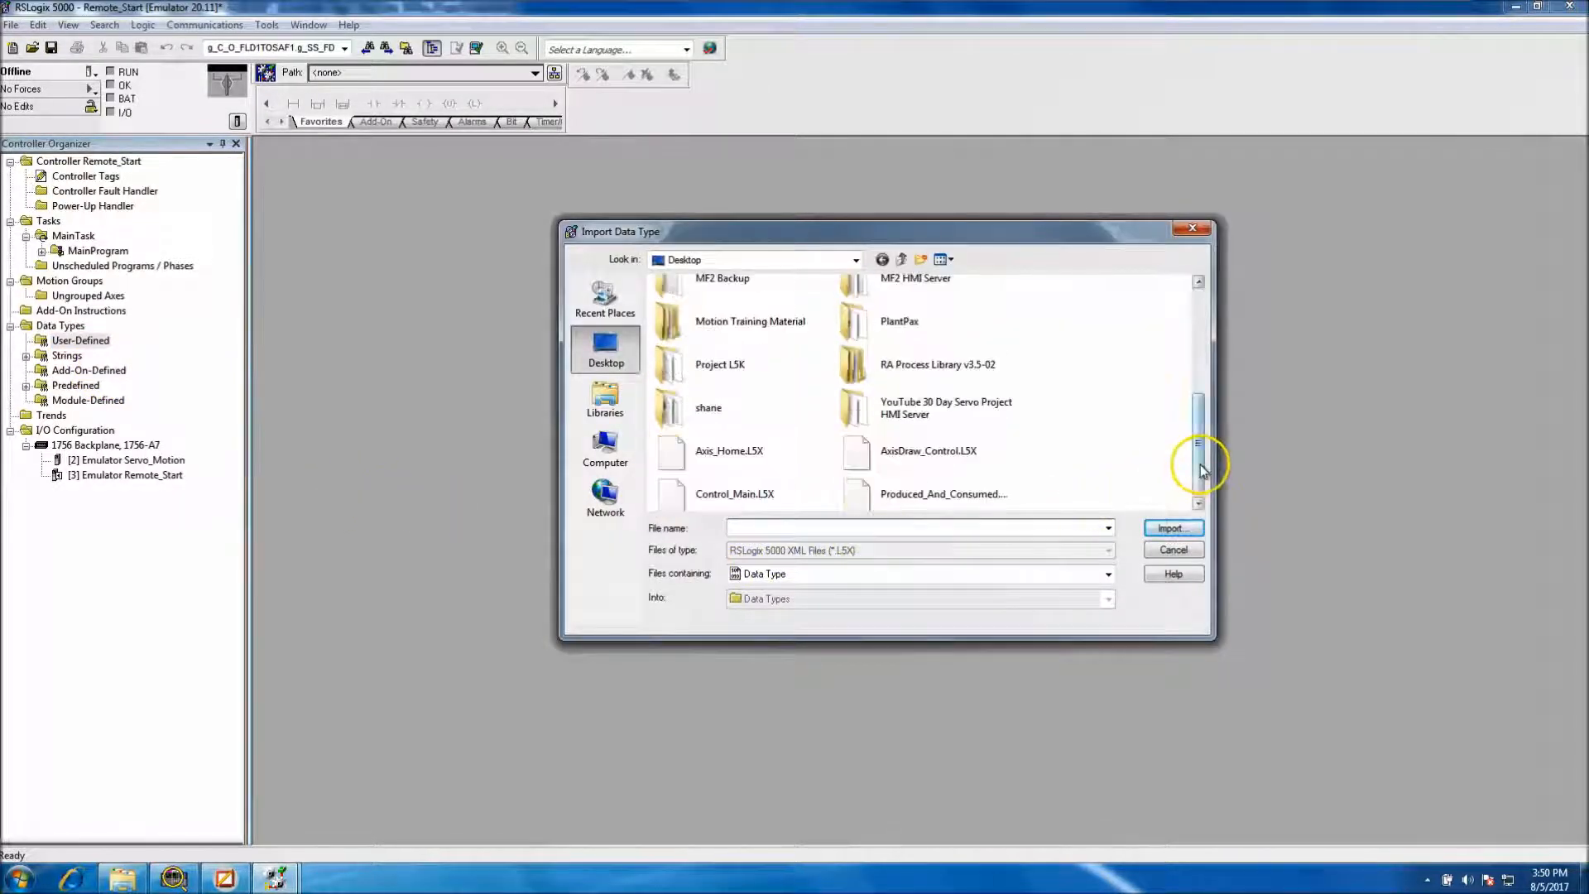
click(906, 497)
click(1172, 528)
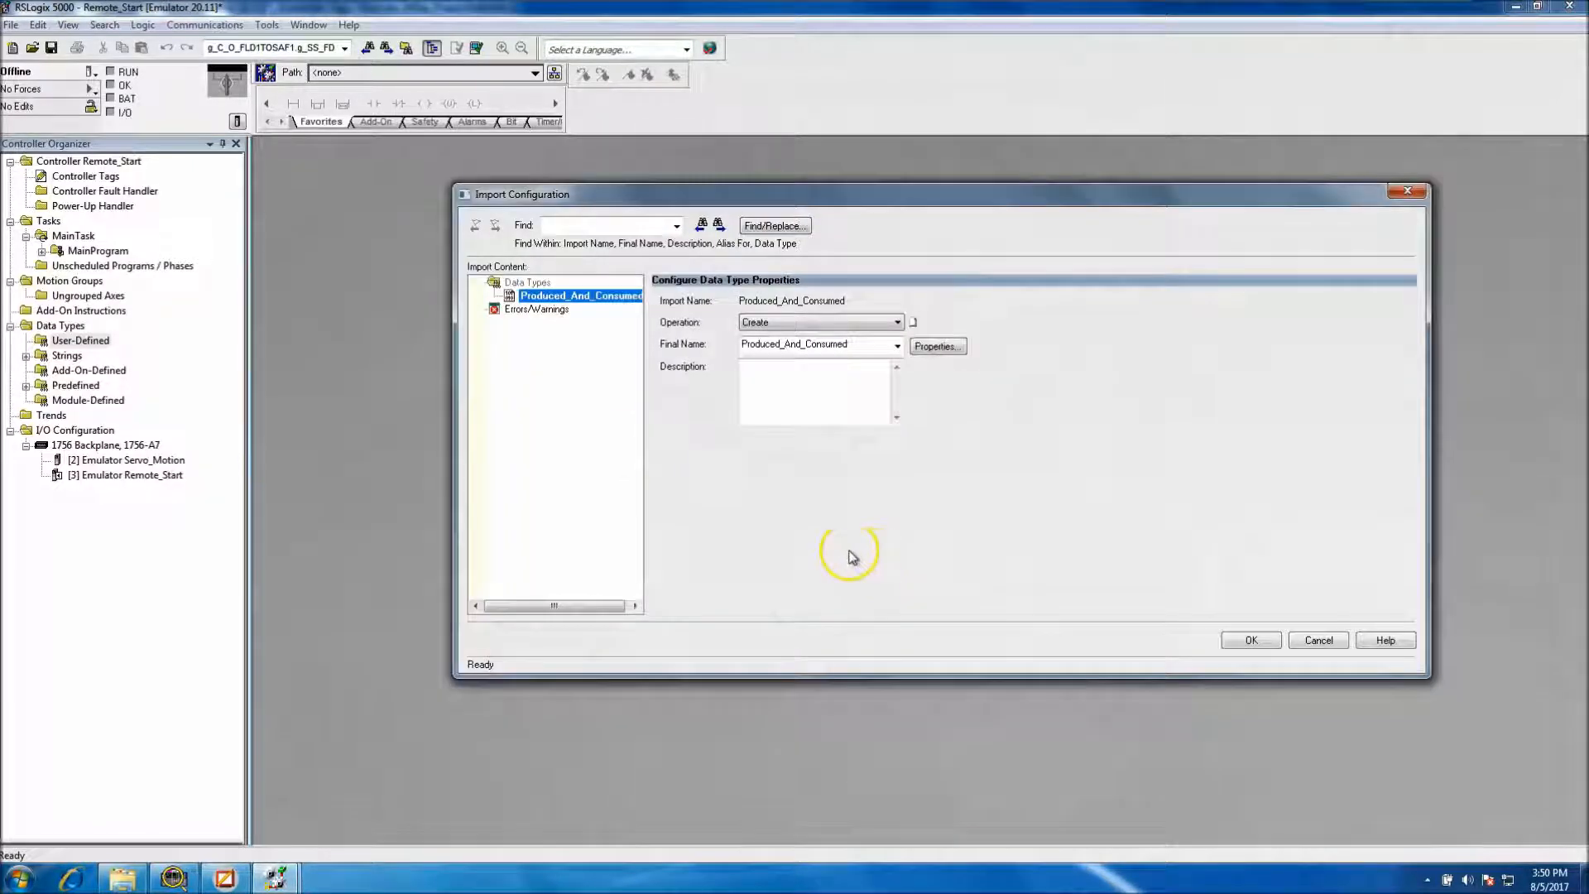
click(1251, 640)
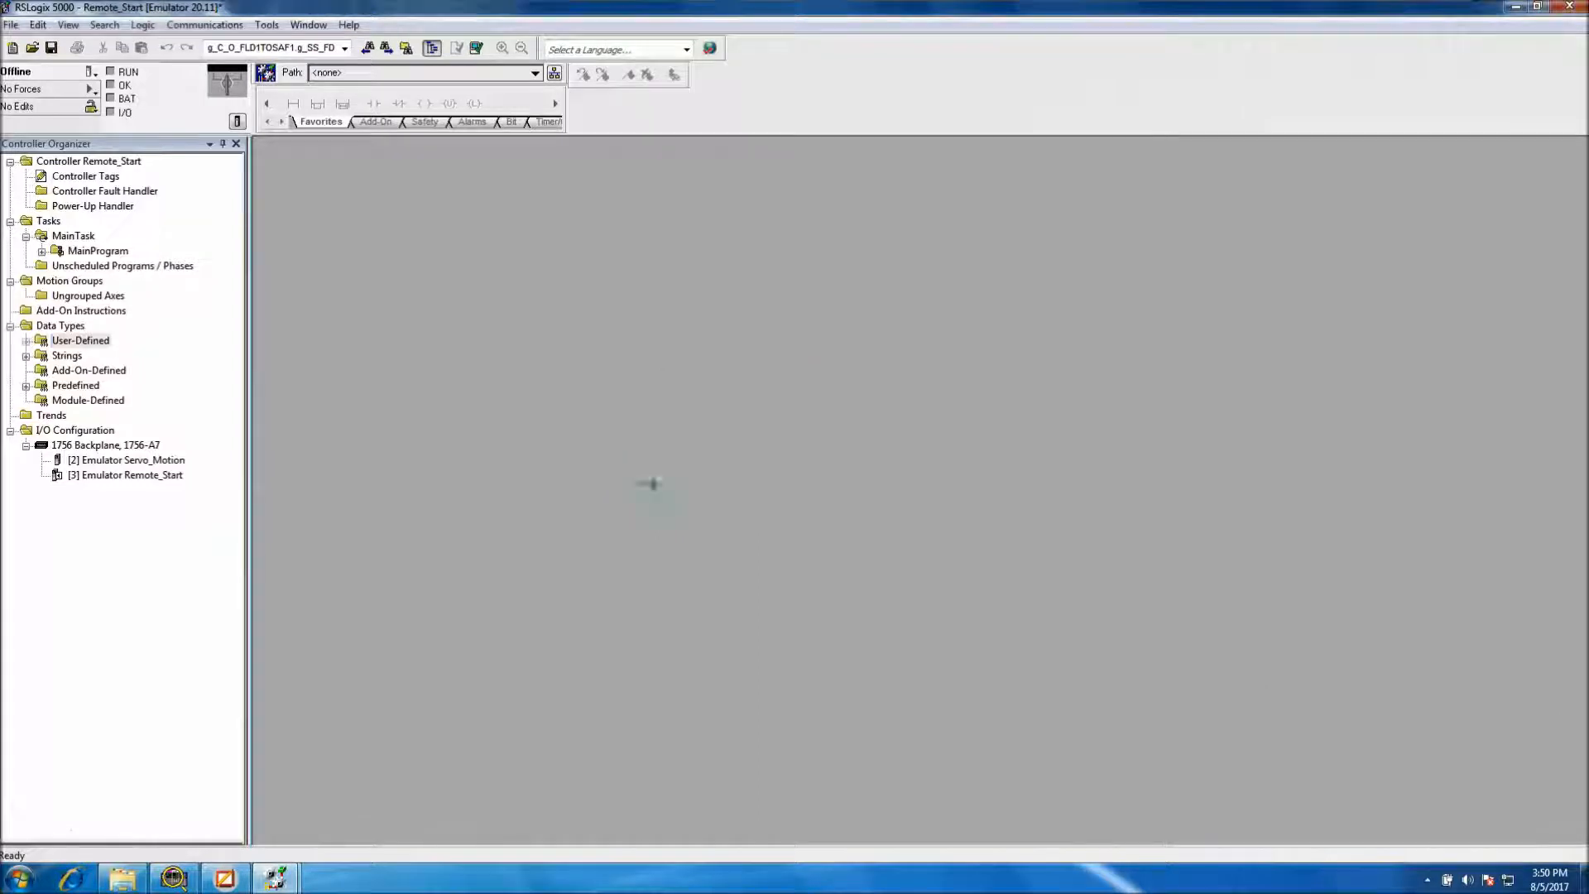
click(25, 340)
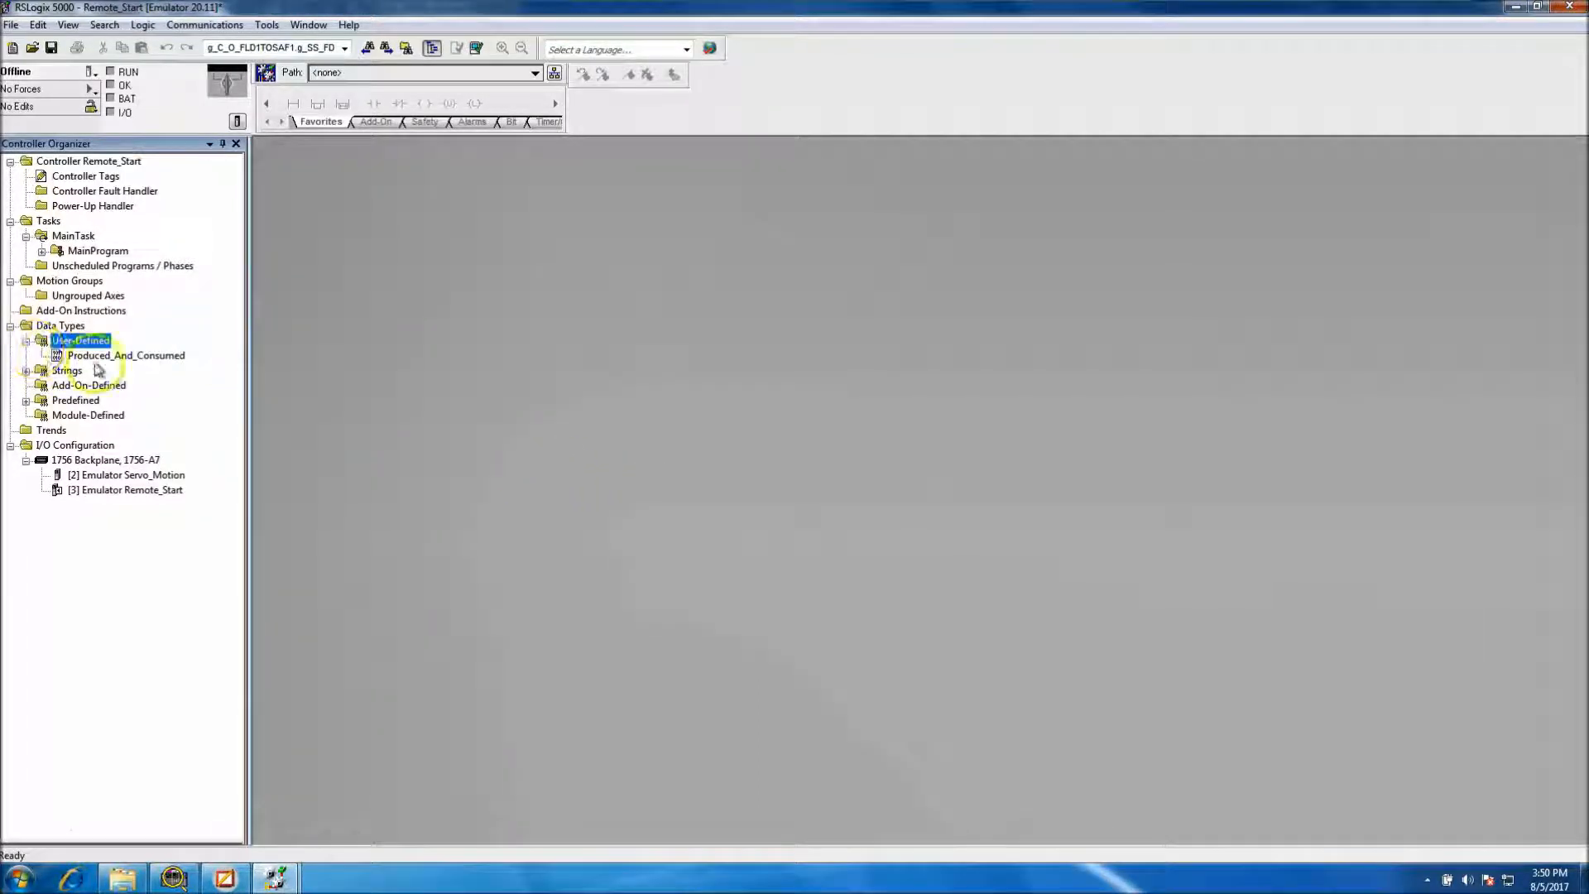
click(100, 356)
Open Remote_Start's controller tags for editing and add a tag named Start_Servo_System
click(95, 177)
double_click(95, 177)
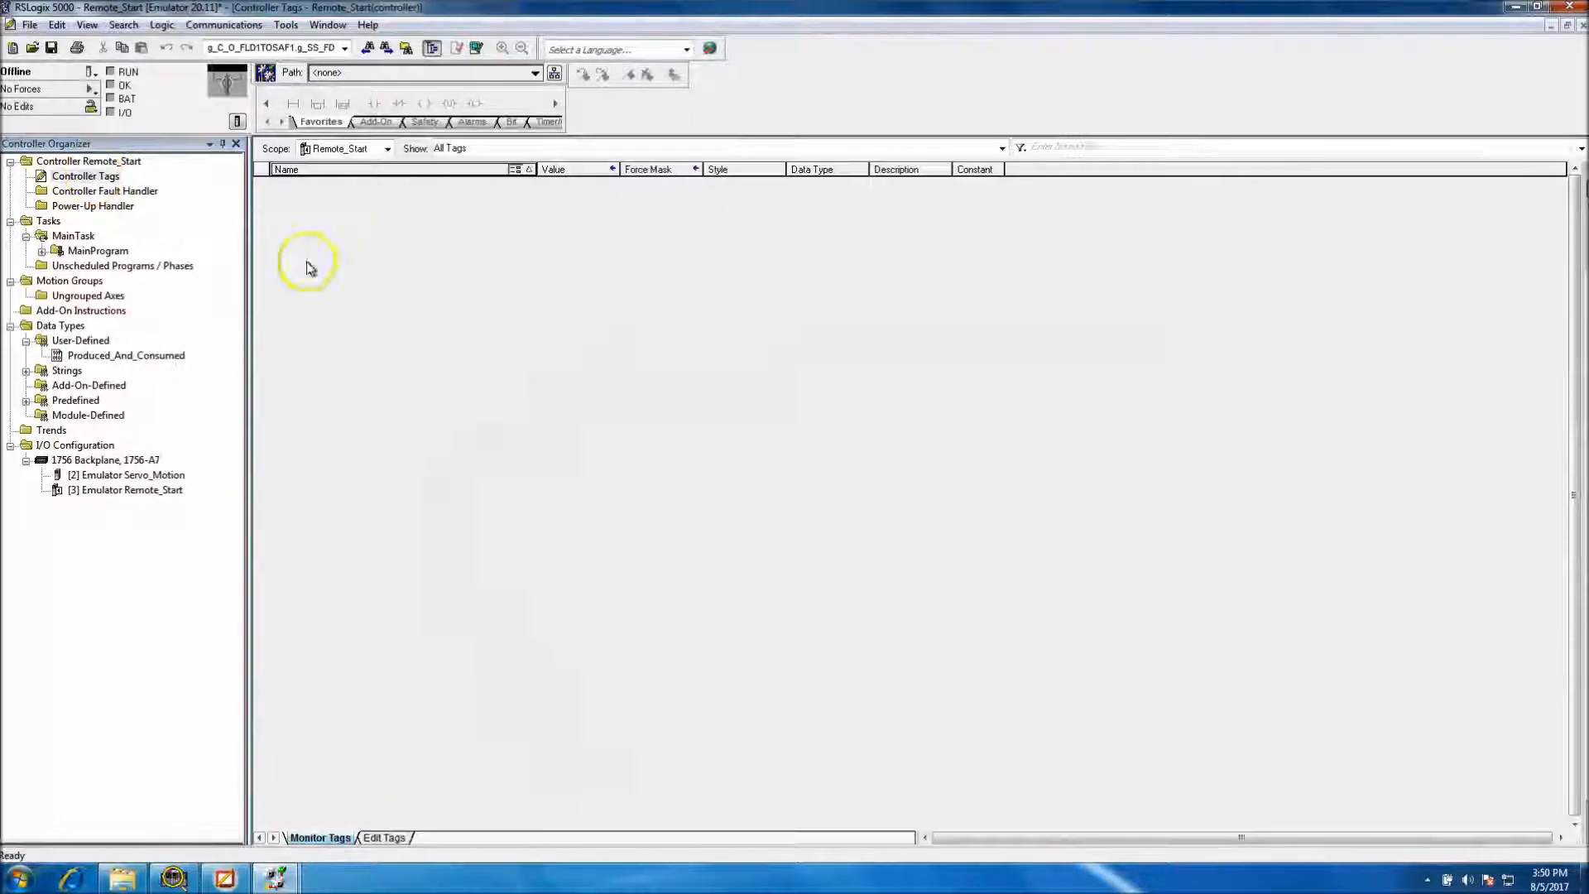
click(406, 838)
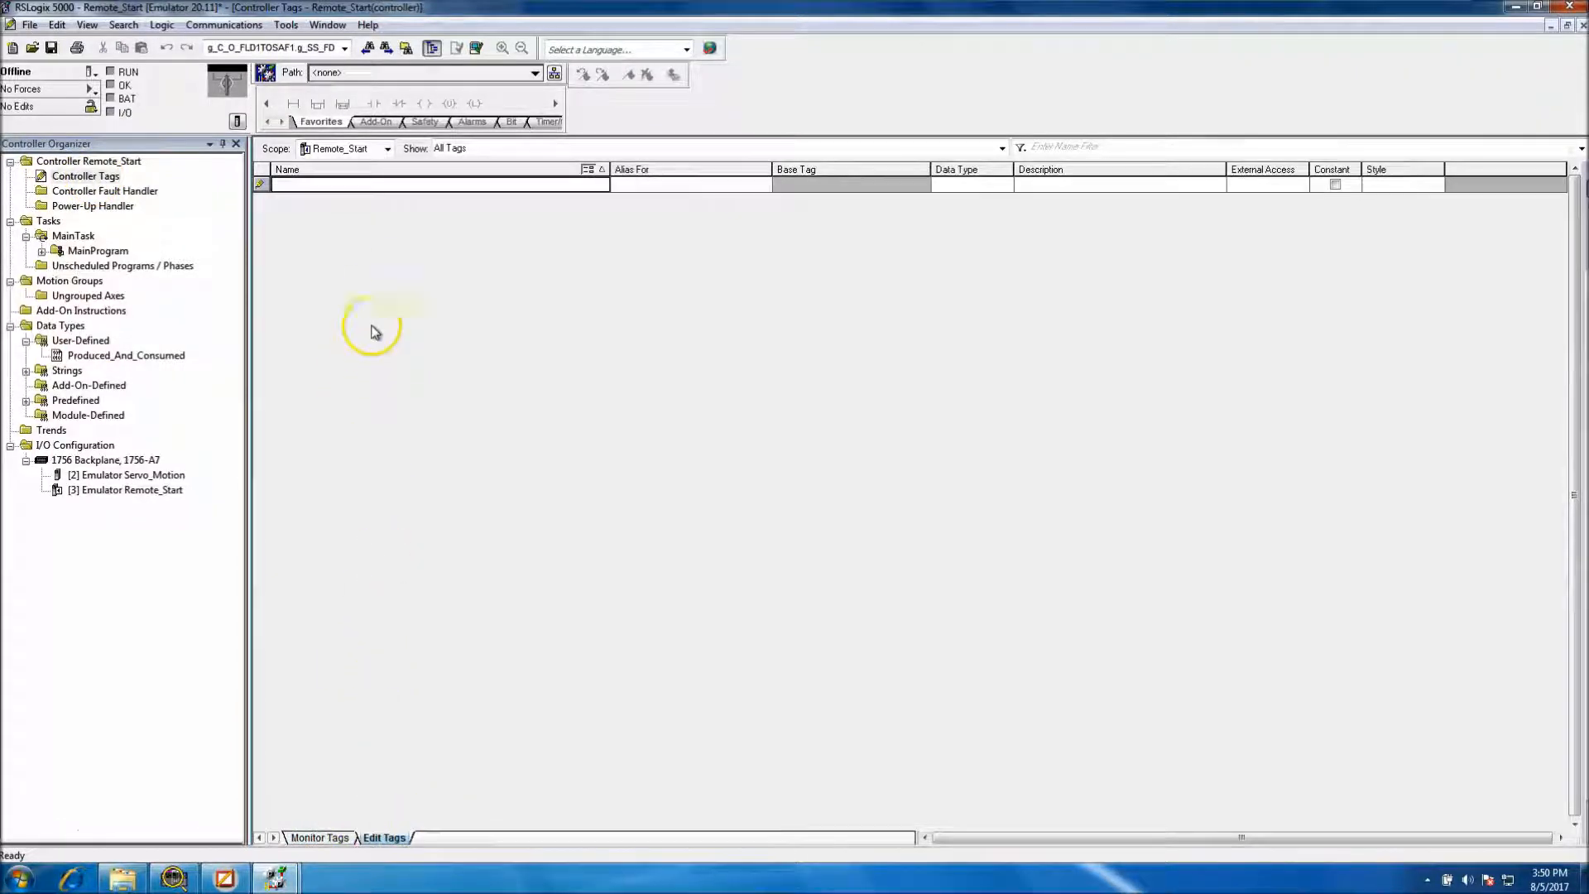
click(371, 185)
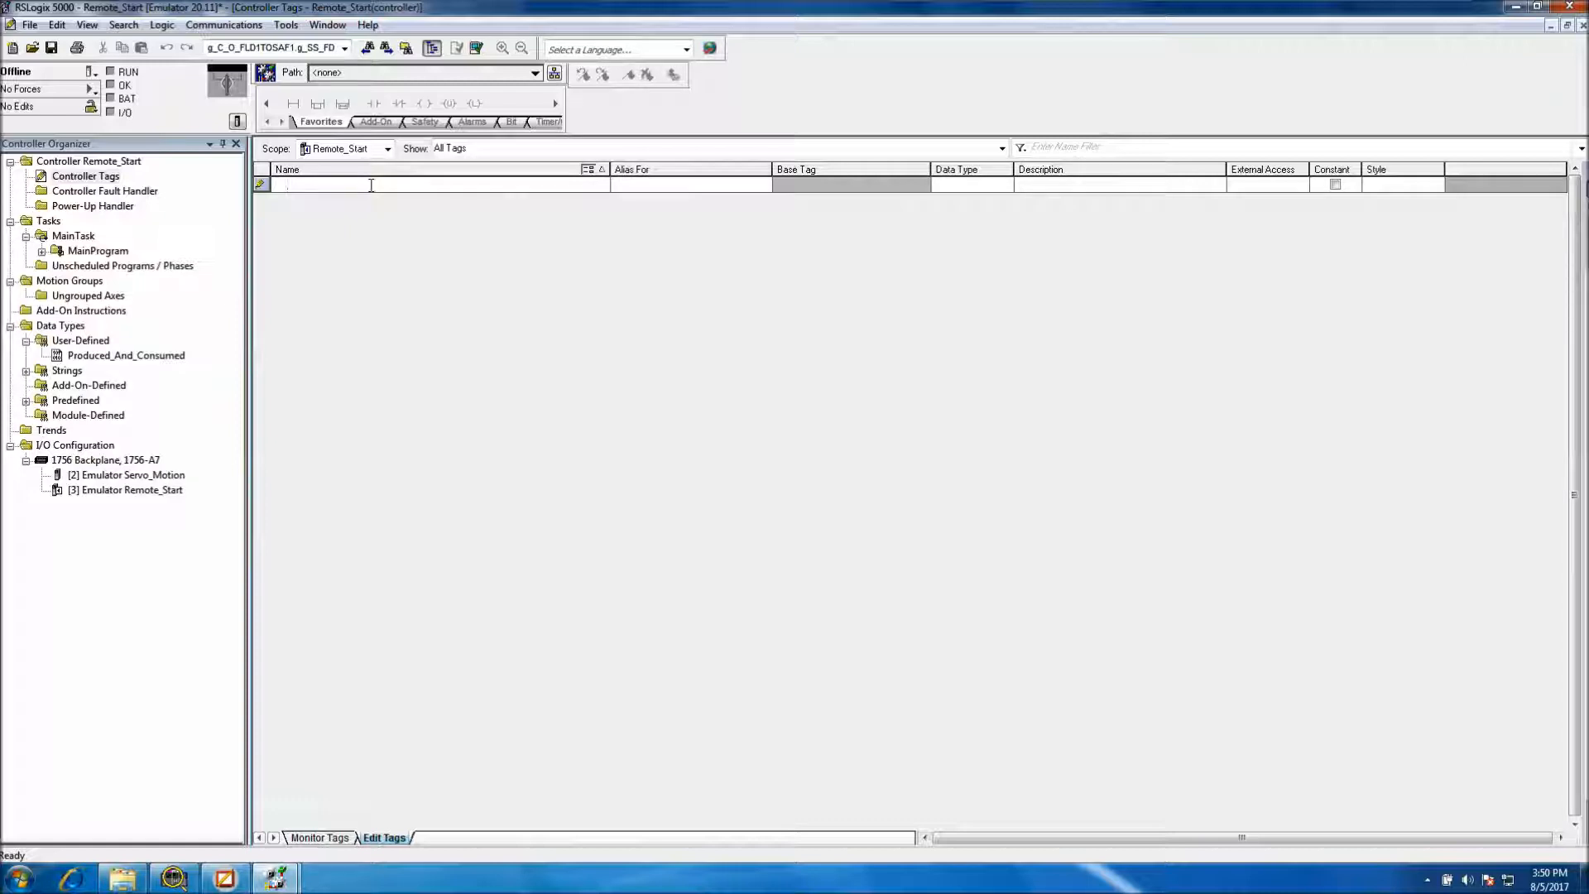
text(Start_Servo_System)
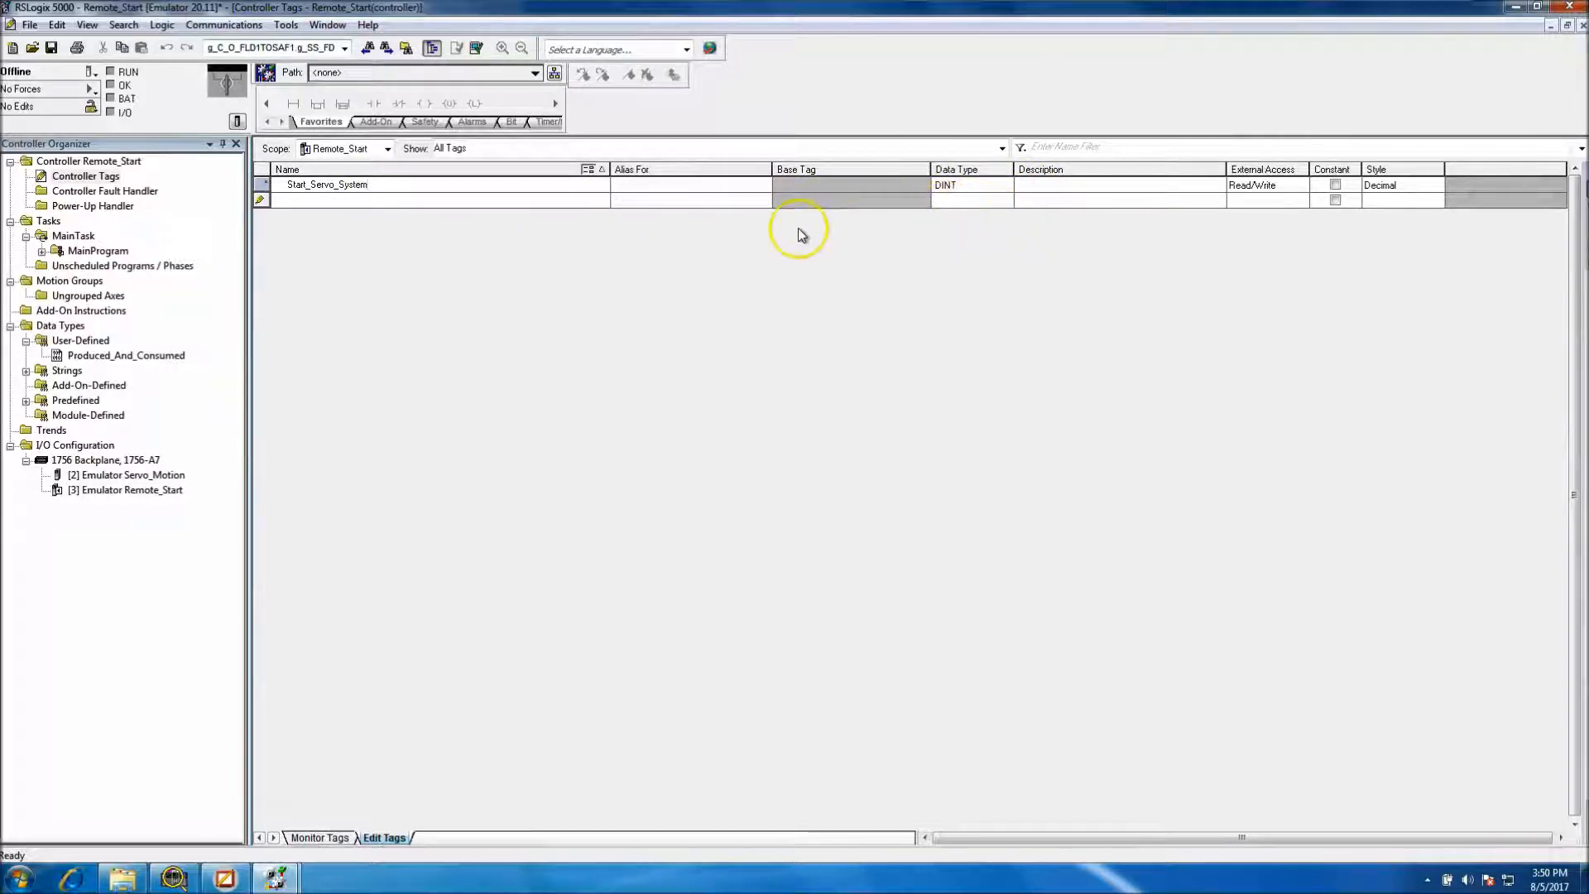
Set the Start_Servo_System tag's data type to Produced_And_Consumed with no array dimension
click(1005, 188)
text(BOOL)
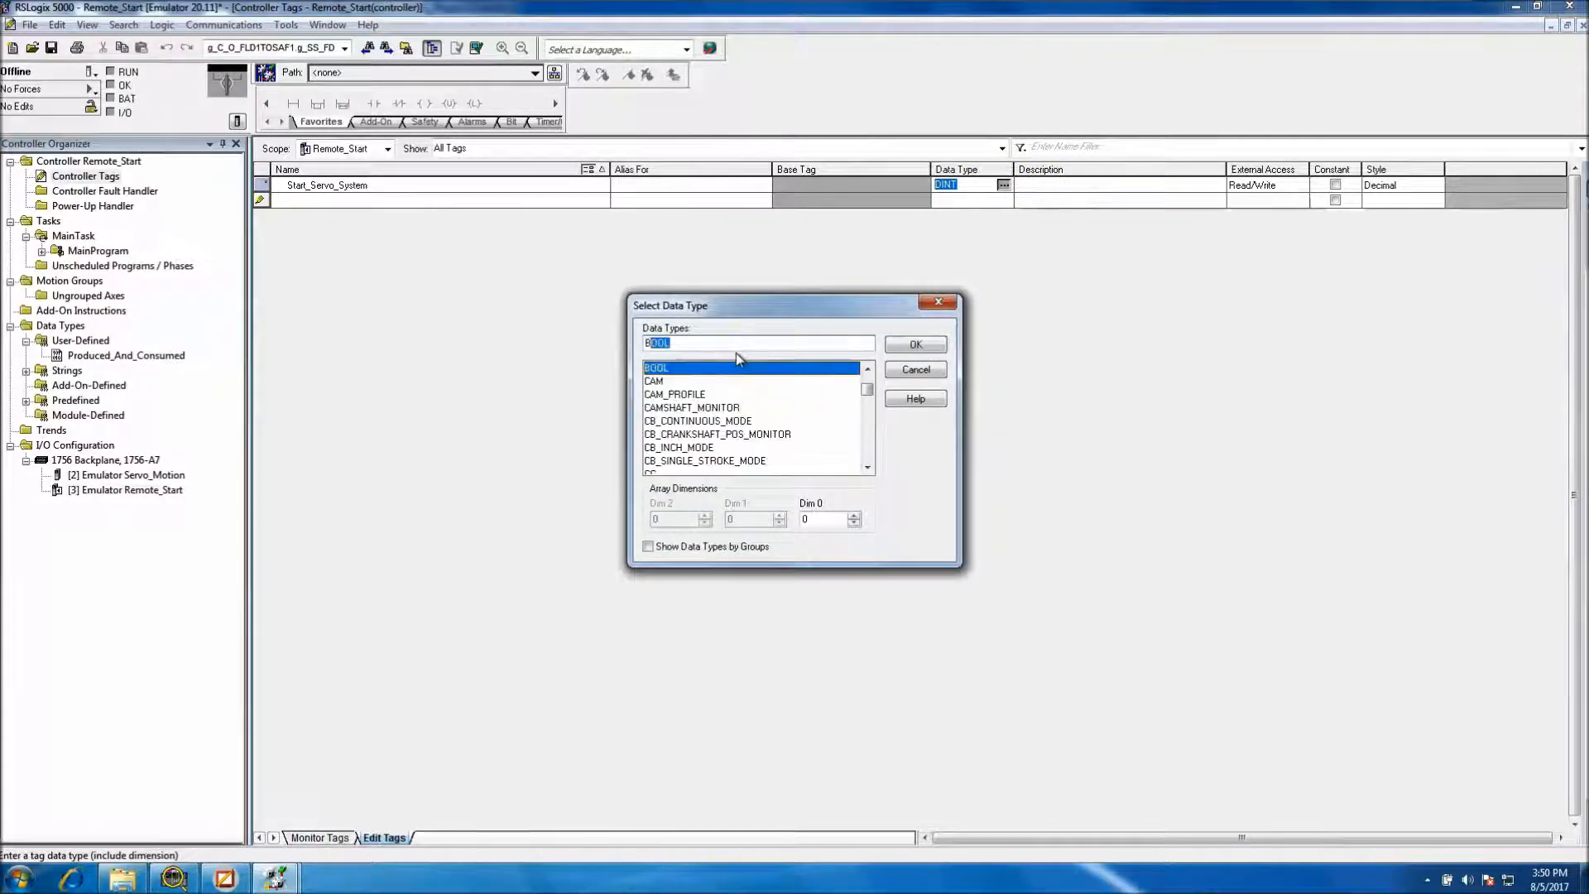
click(911, 377)
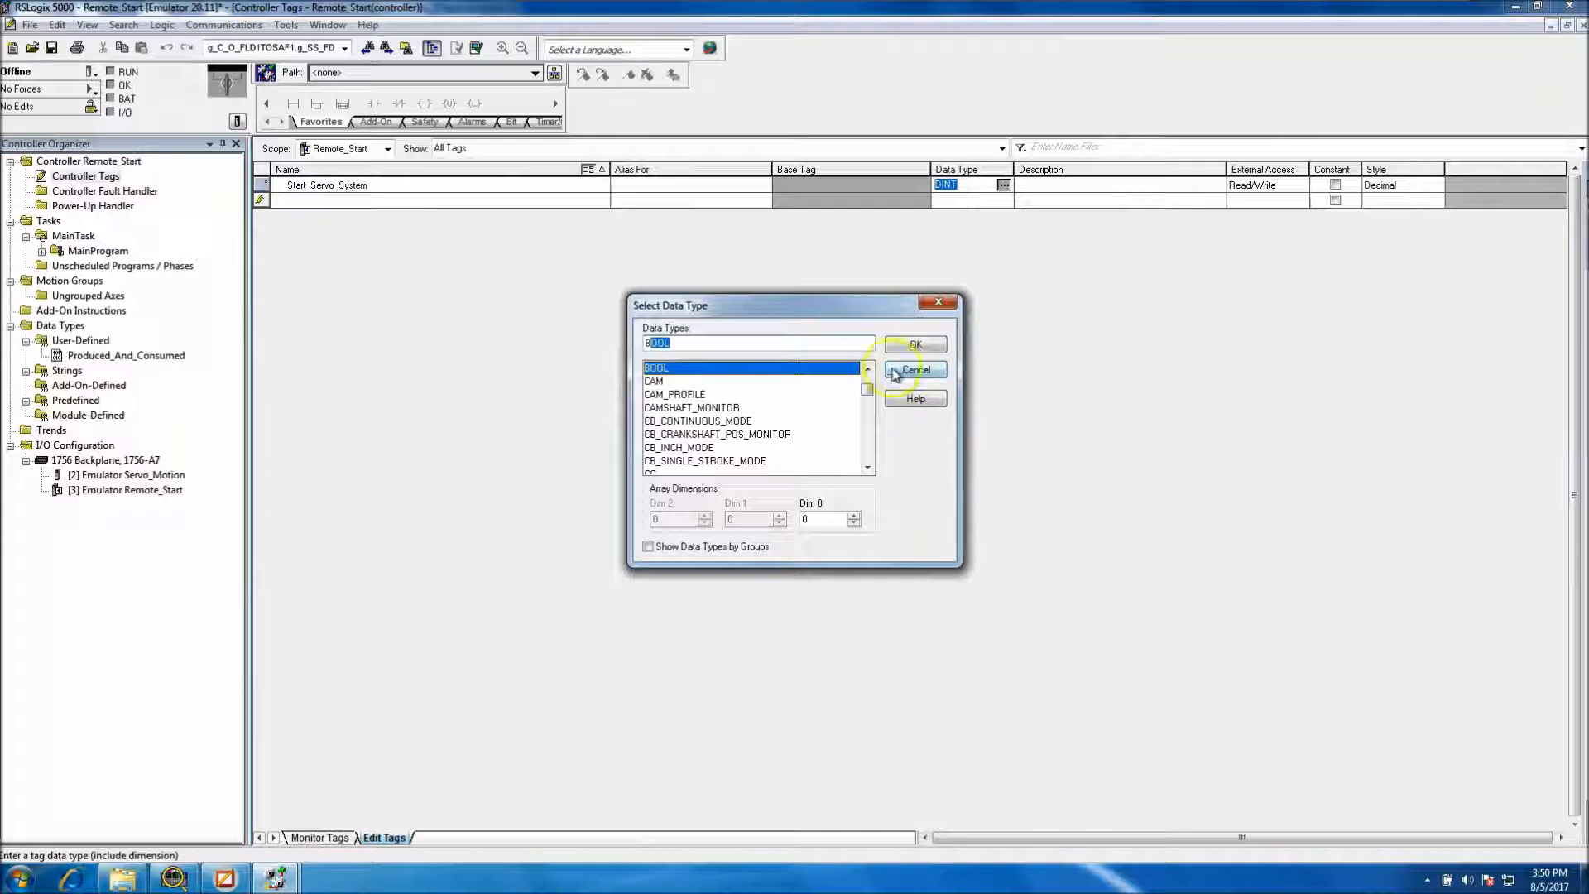
drag(781, 344, 617, 361)
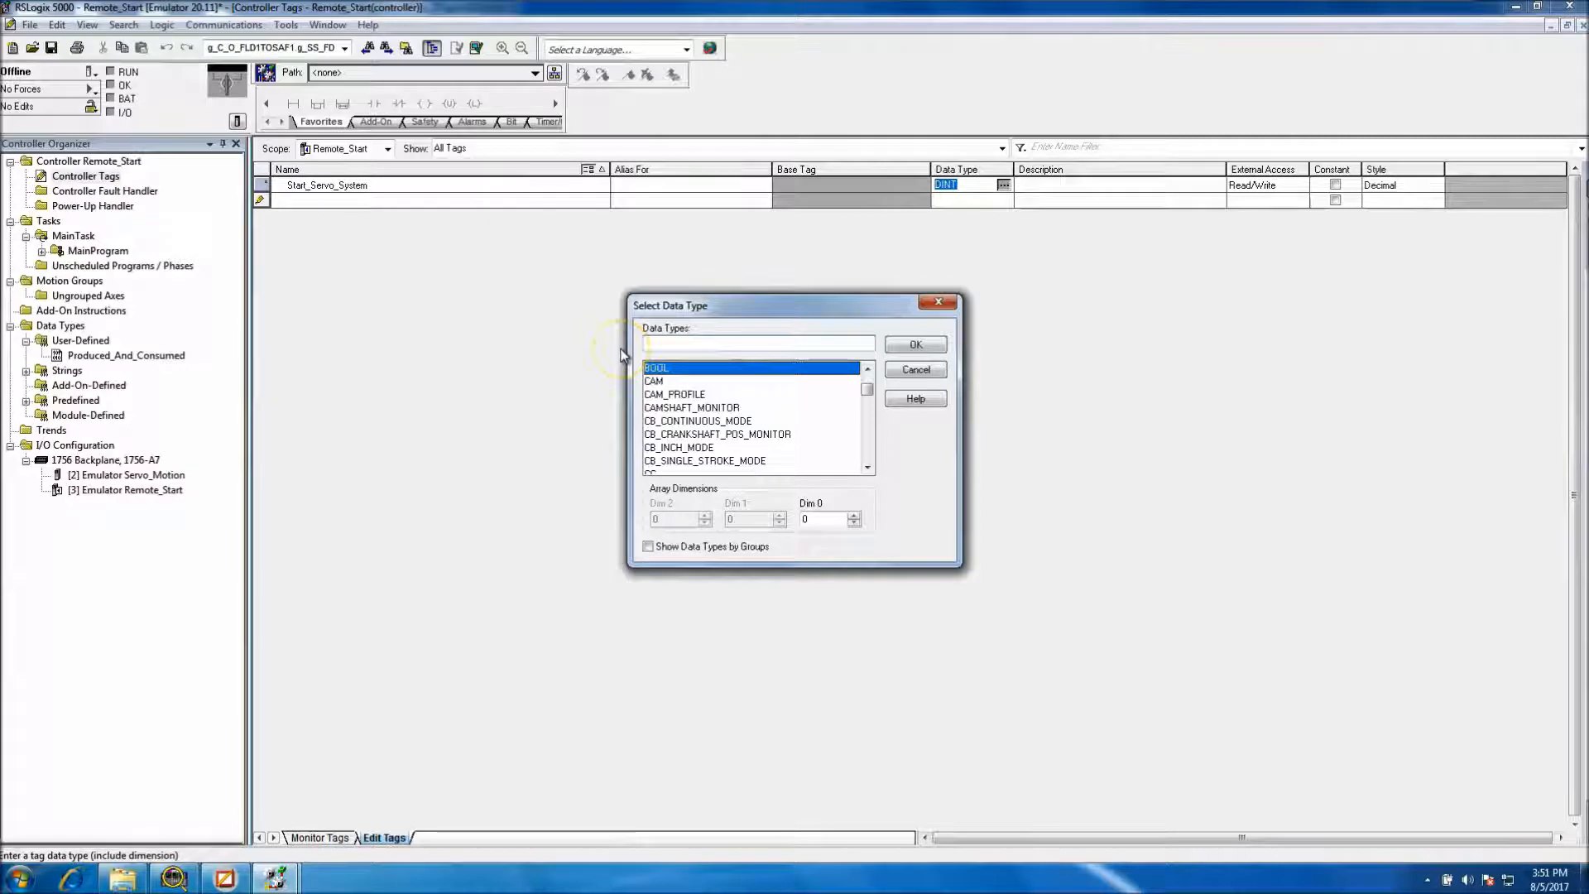
text(Produced_And_Consumed)
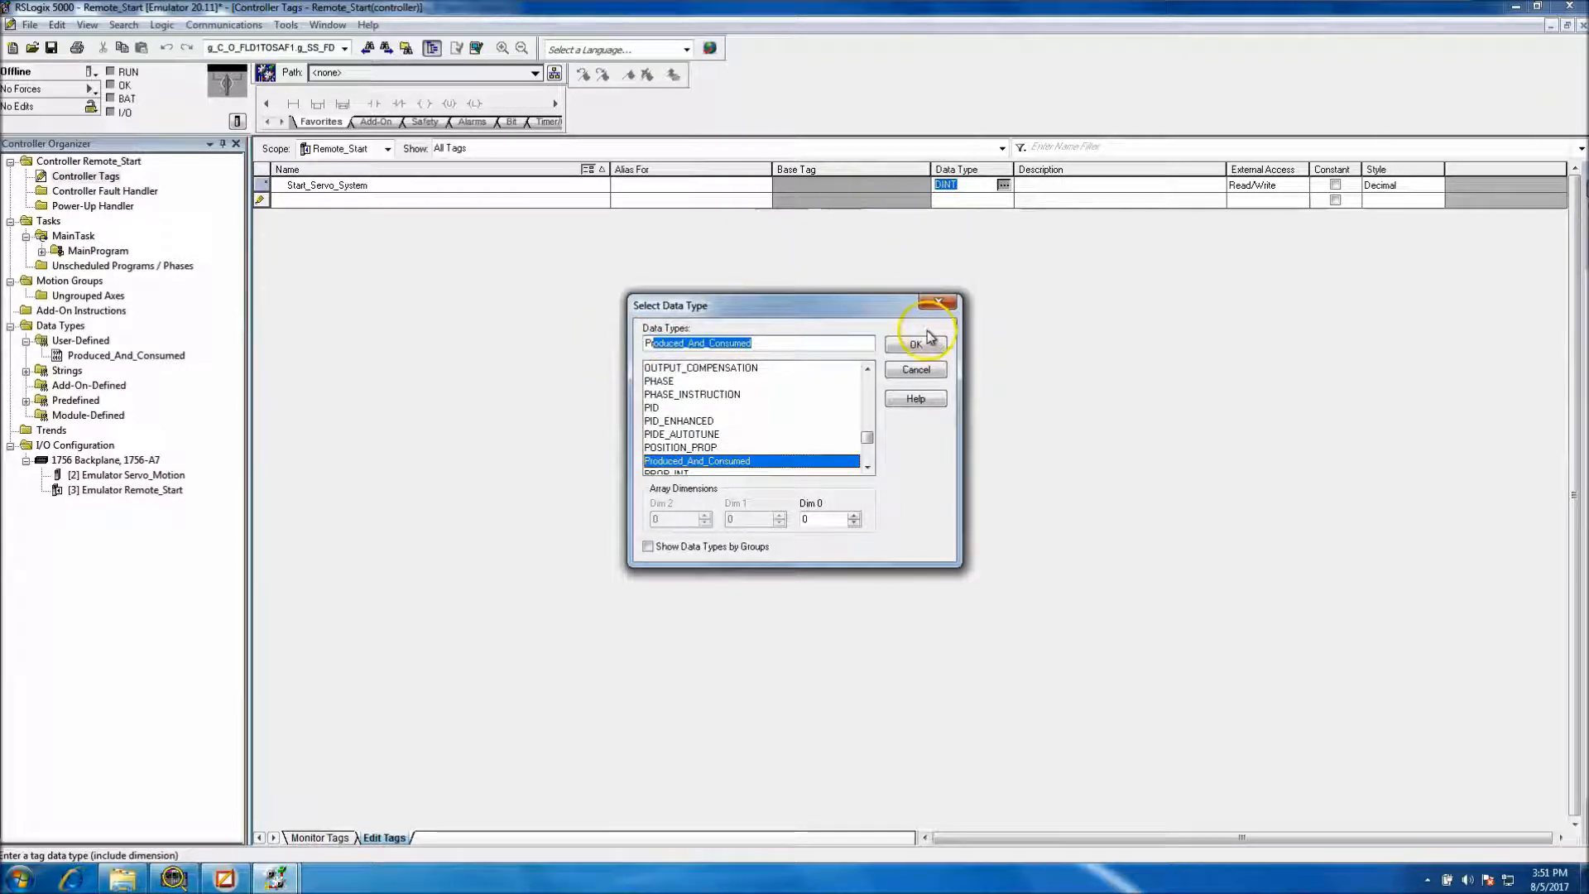
click(916, 342)
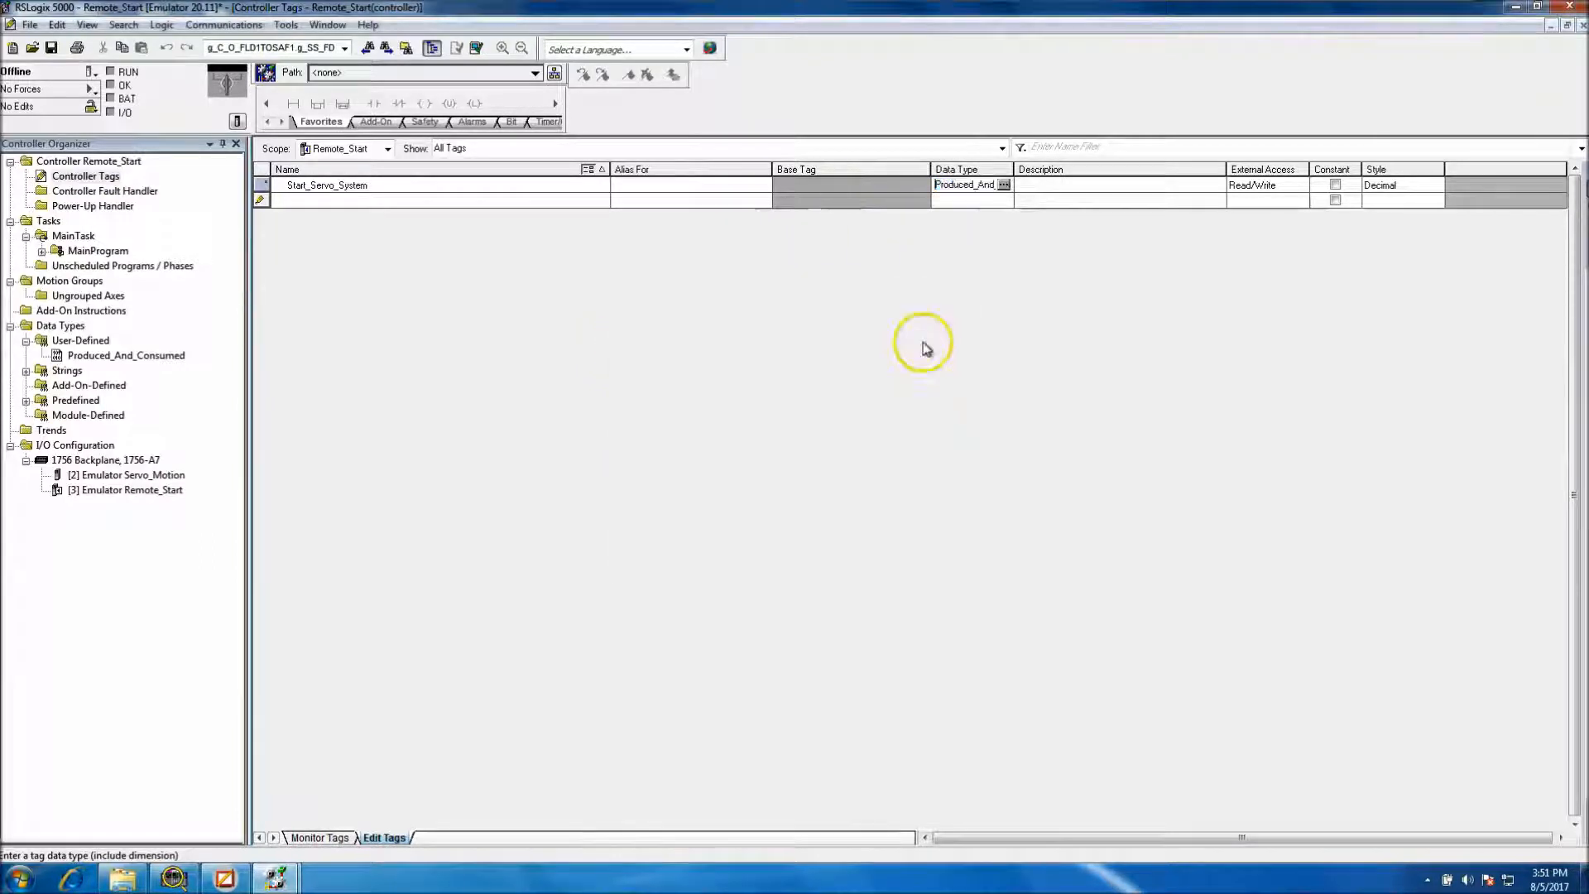
Rename the Start_Servo_System tag as Produced_Data
click(371, 187)
click(372, 184)
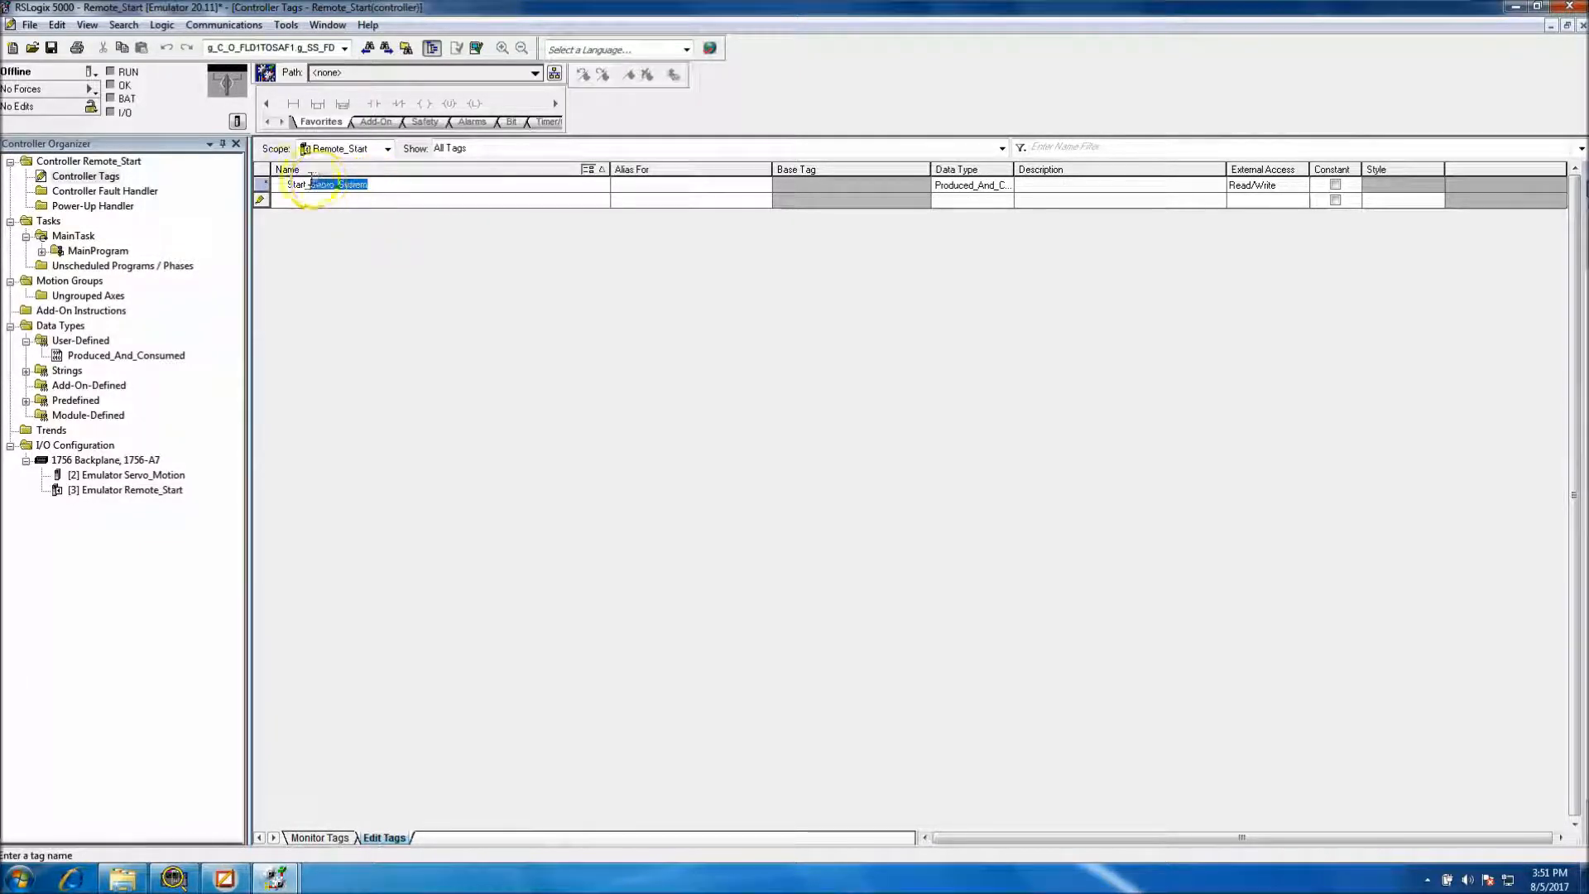
key(BackSpace)
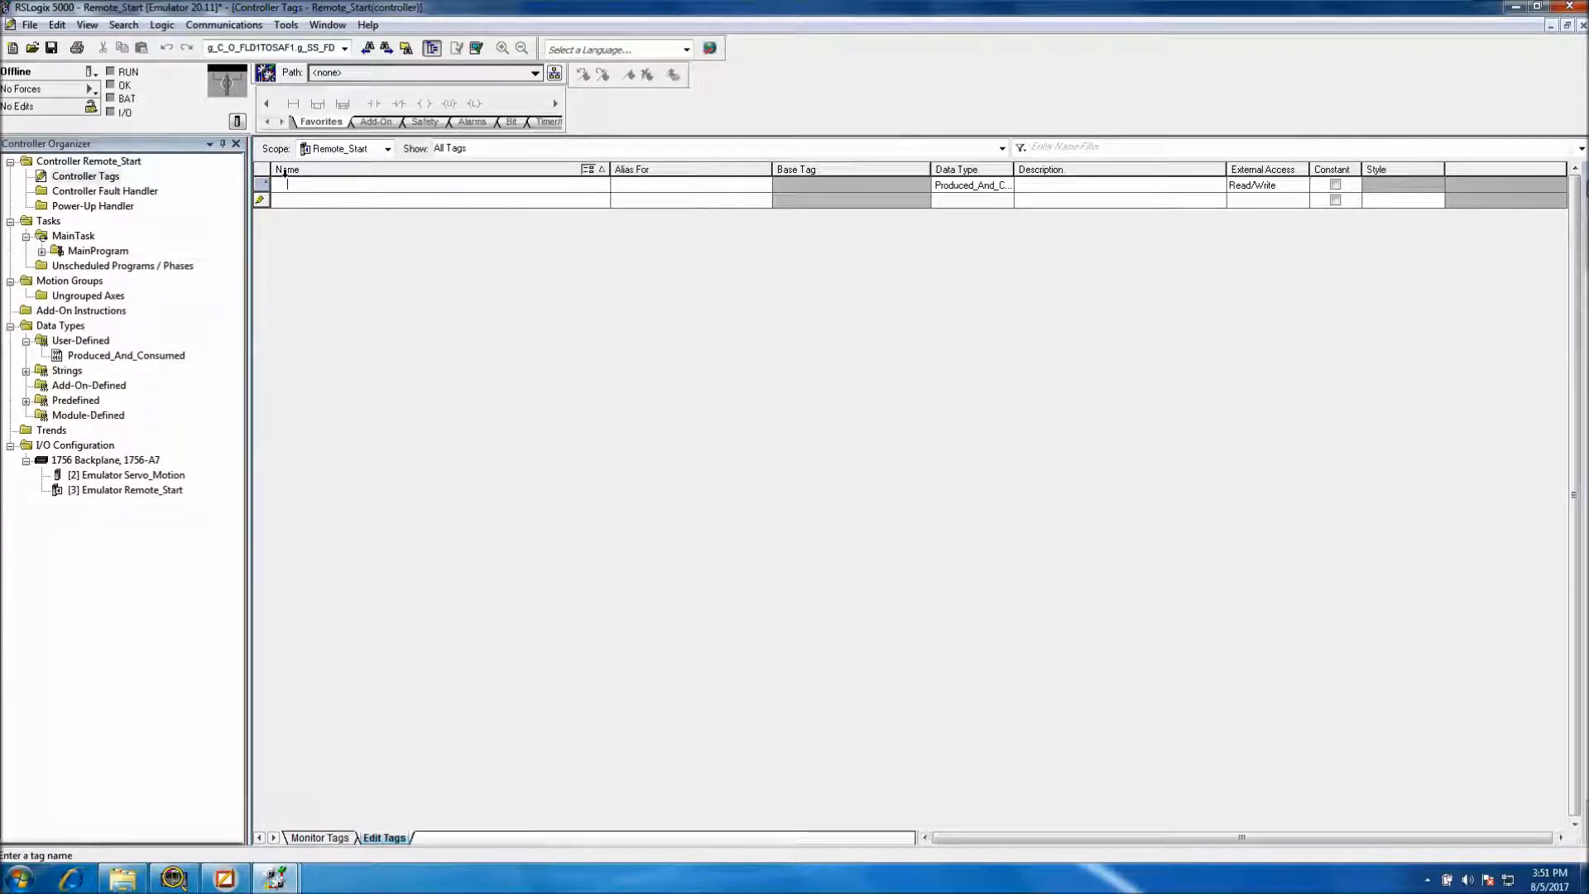
text(Produced_Data)
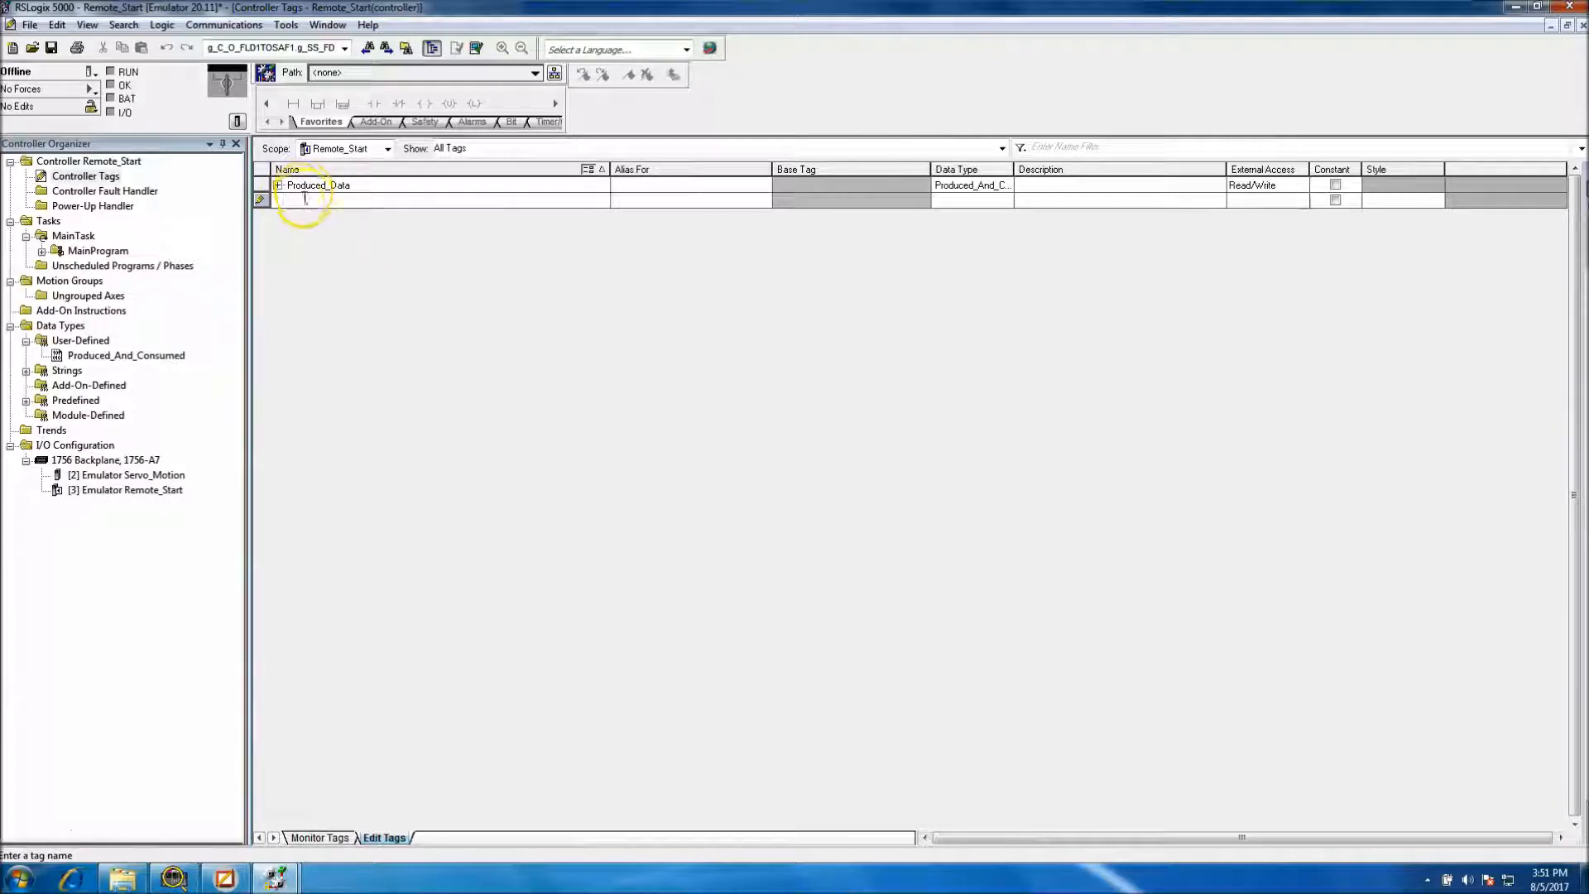
Add a second controller tag named Consumed_Data below Produced_Data
text(Consum)
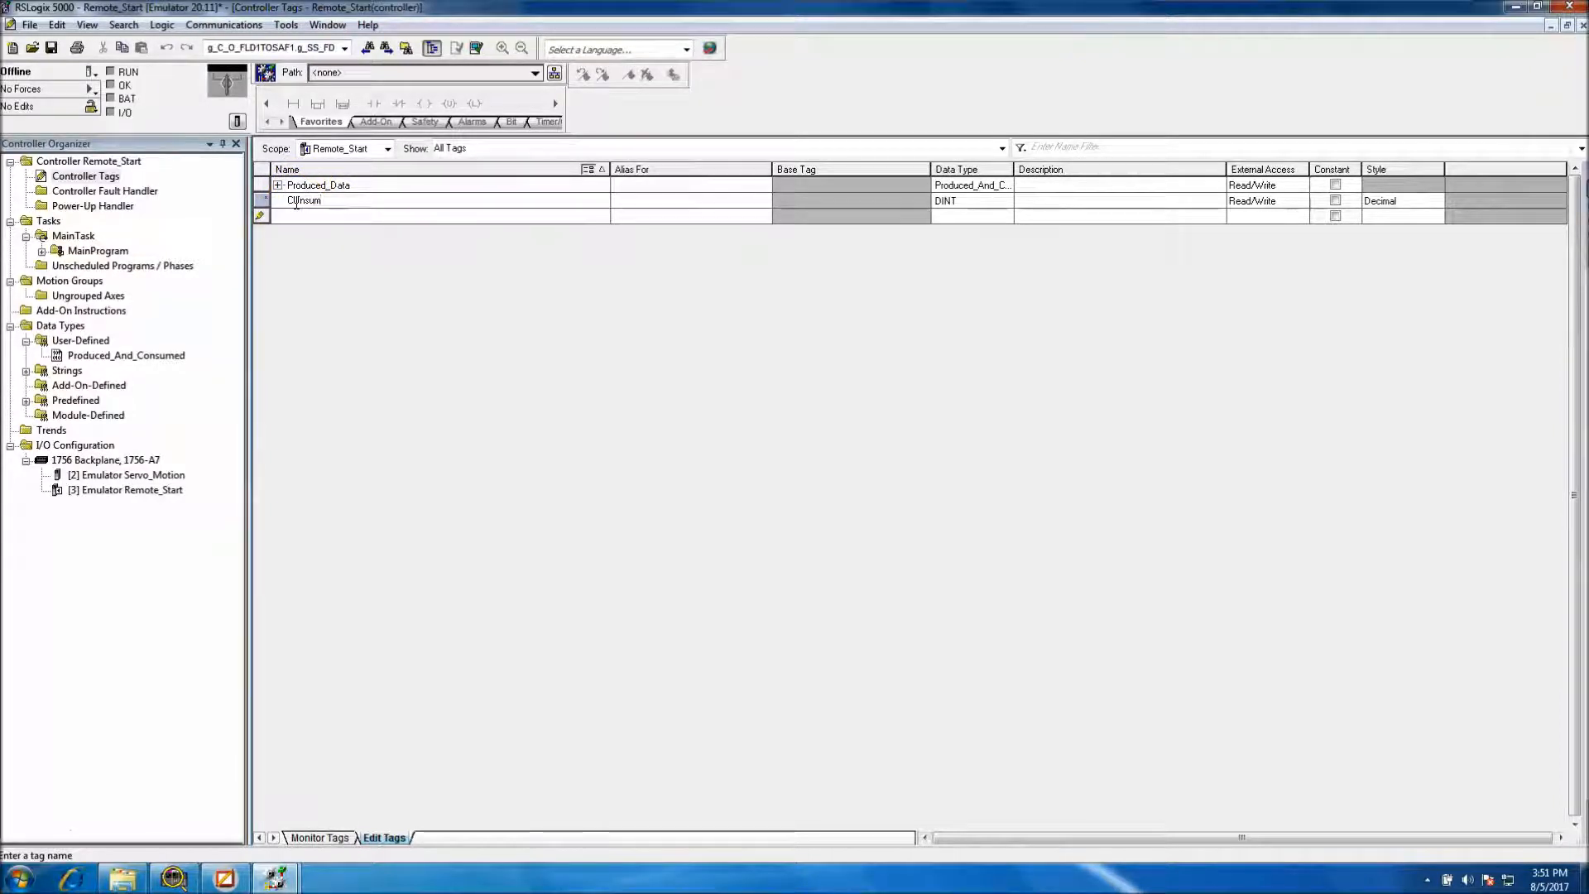
key(BackSpace)
key(BackSpace)
key(BackSpace)
key(BackSpace)
key(BackSpace)
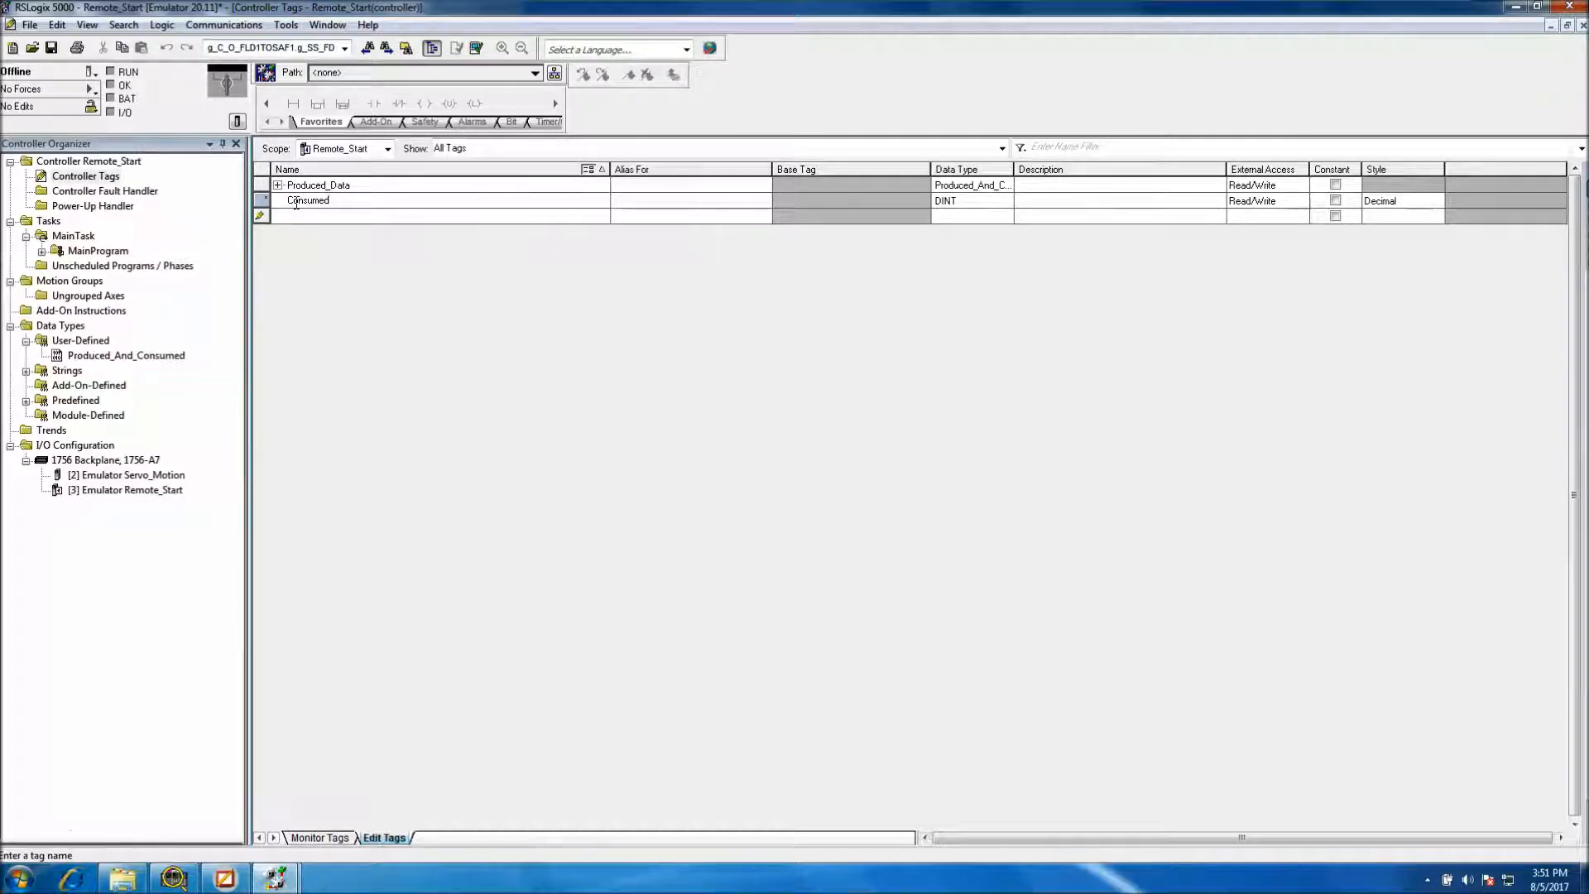
click(338, 231)
Set the Consumed_Data tag's data type to Produced_And_Consumed
click(1002, 203)
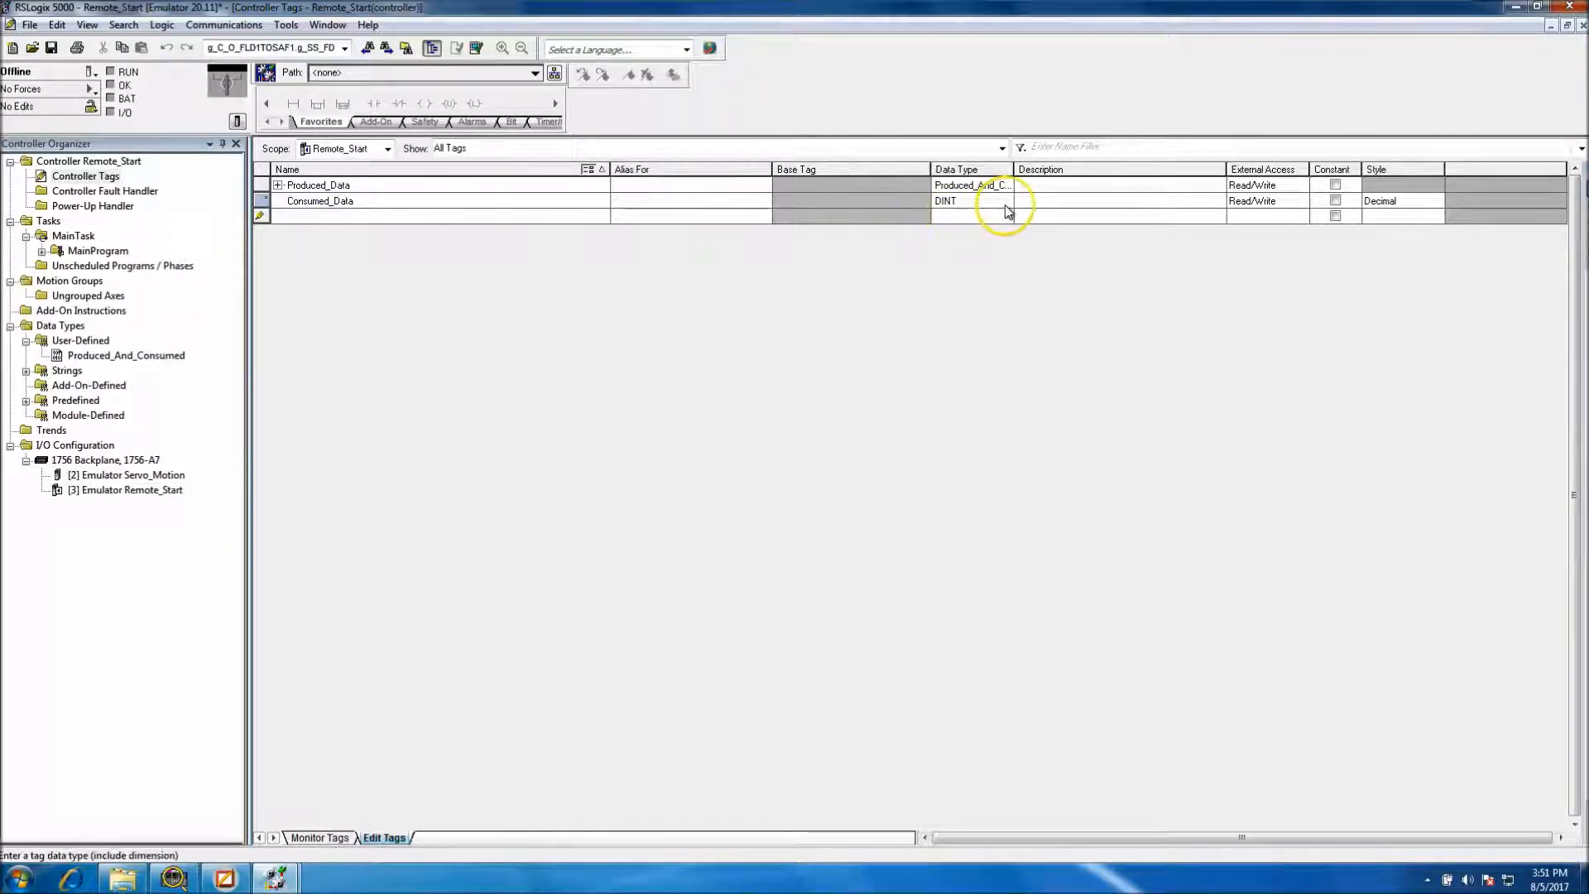
click(1004, 202)
text(P)
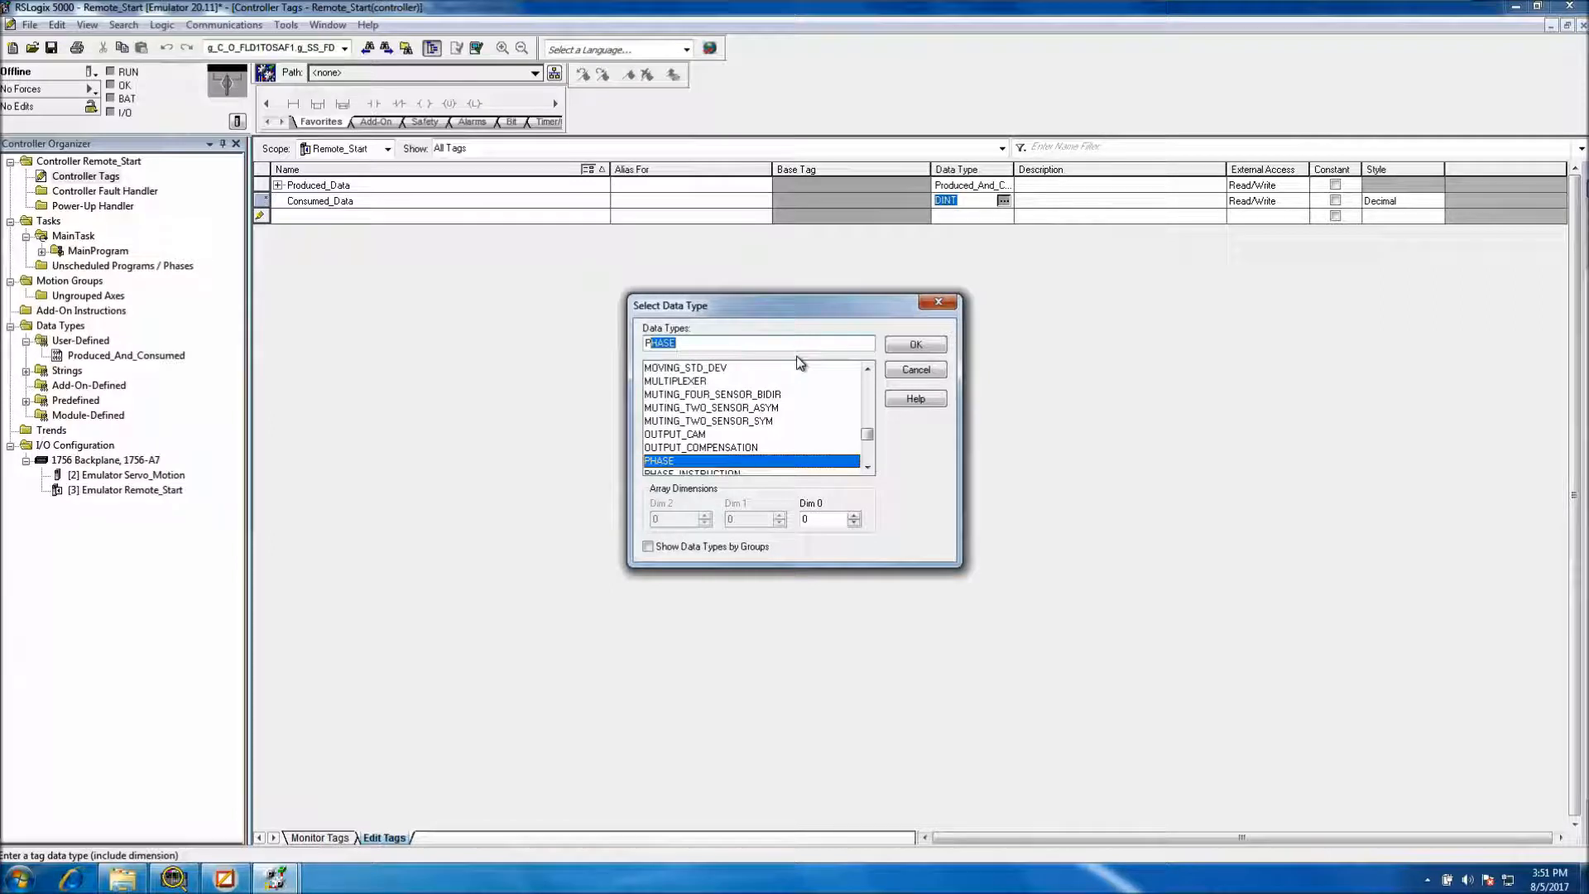
text(roduced_And_)
click(922, 343)
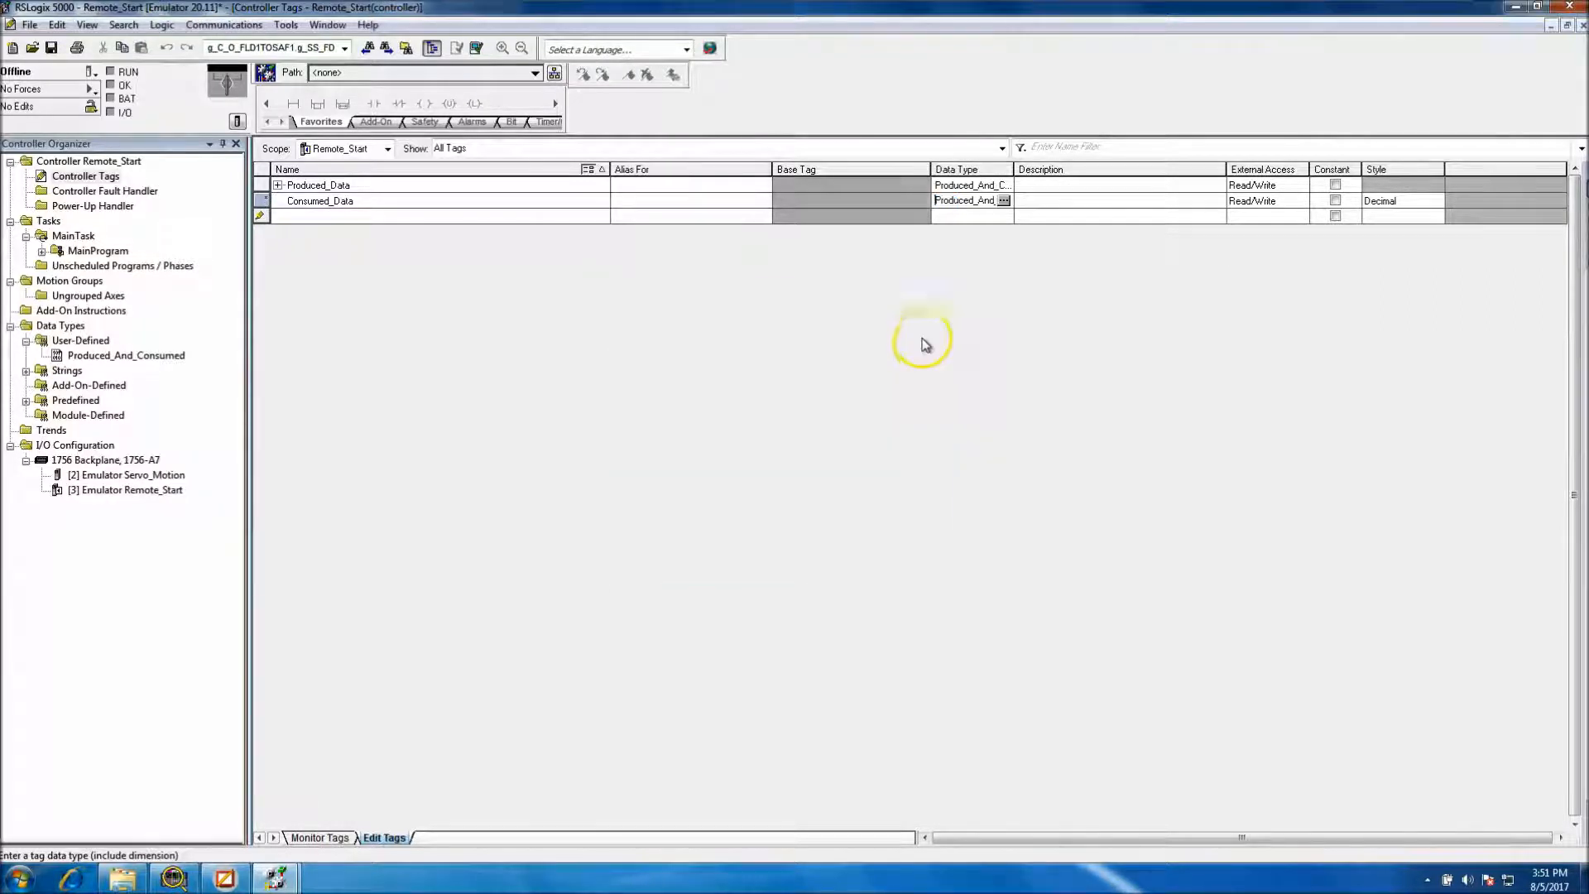
click(281, 213)
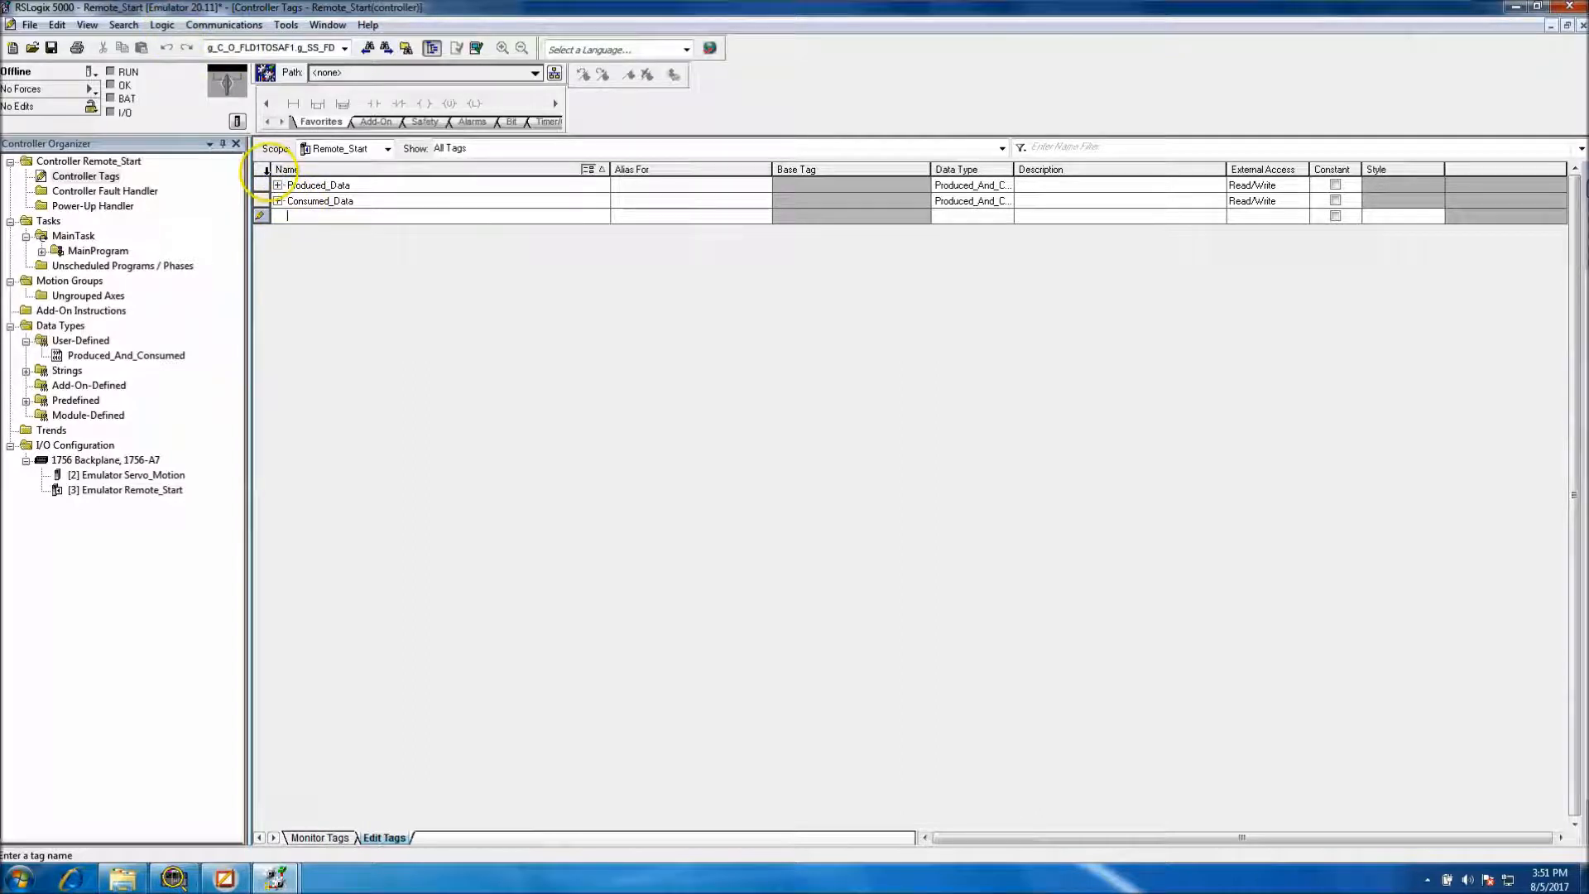
Change the Produced_Data tag's type to Produced in its properties, accepting the default connection settings
right_click(261, 187)
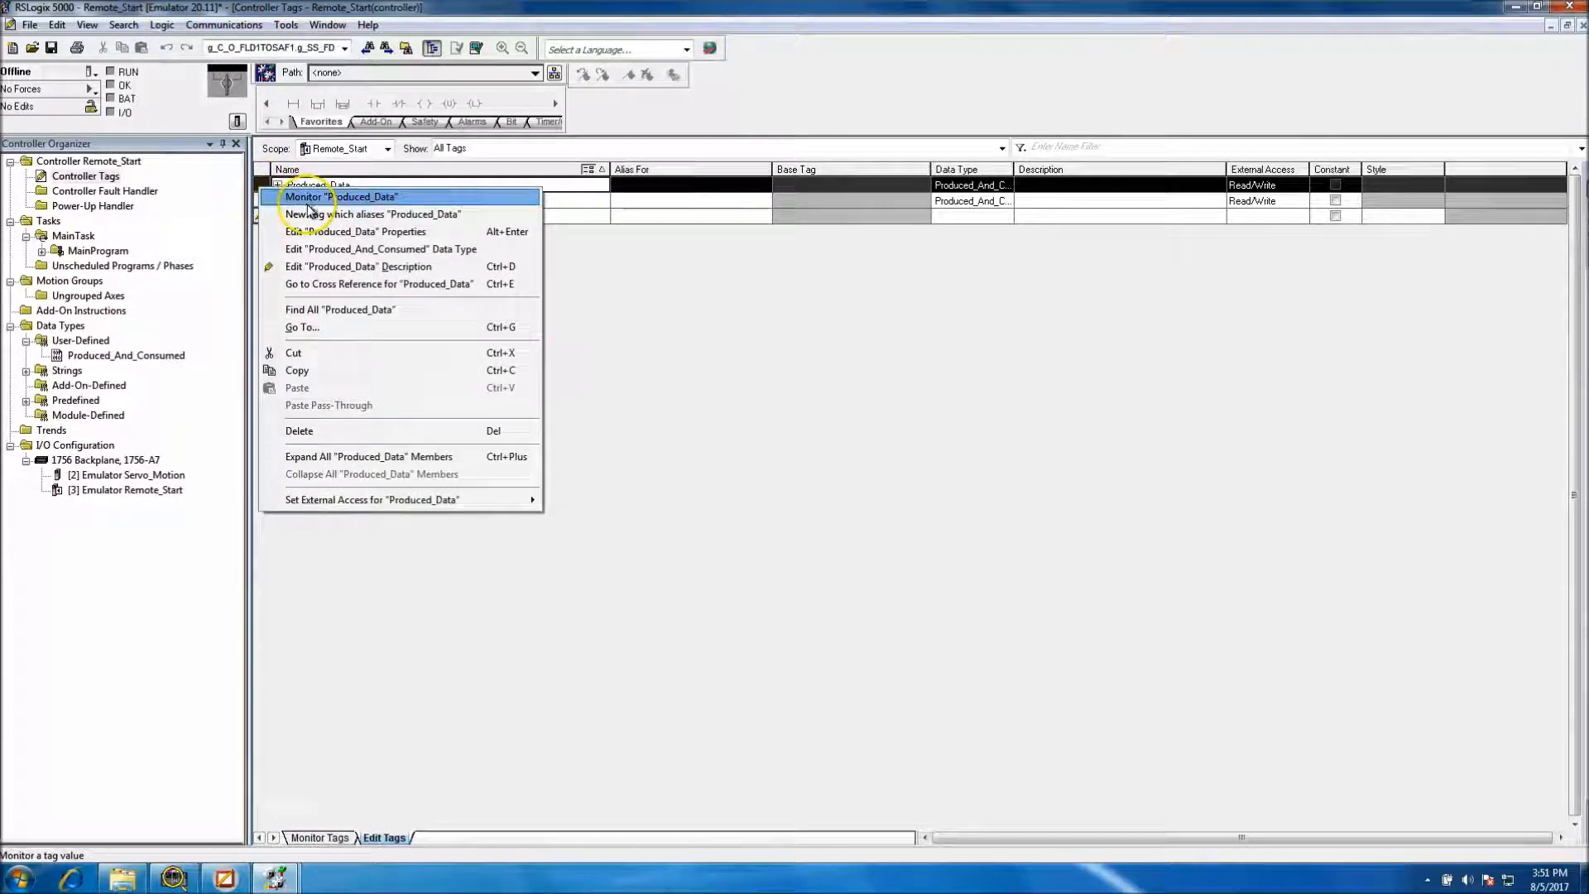
click(348, 232)
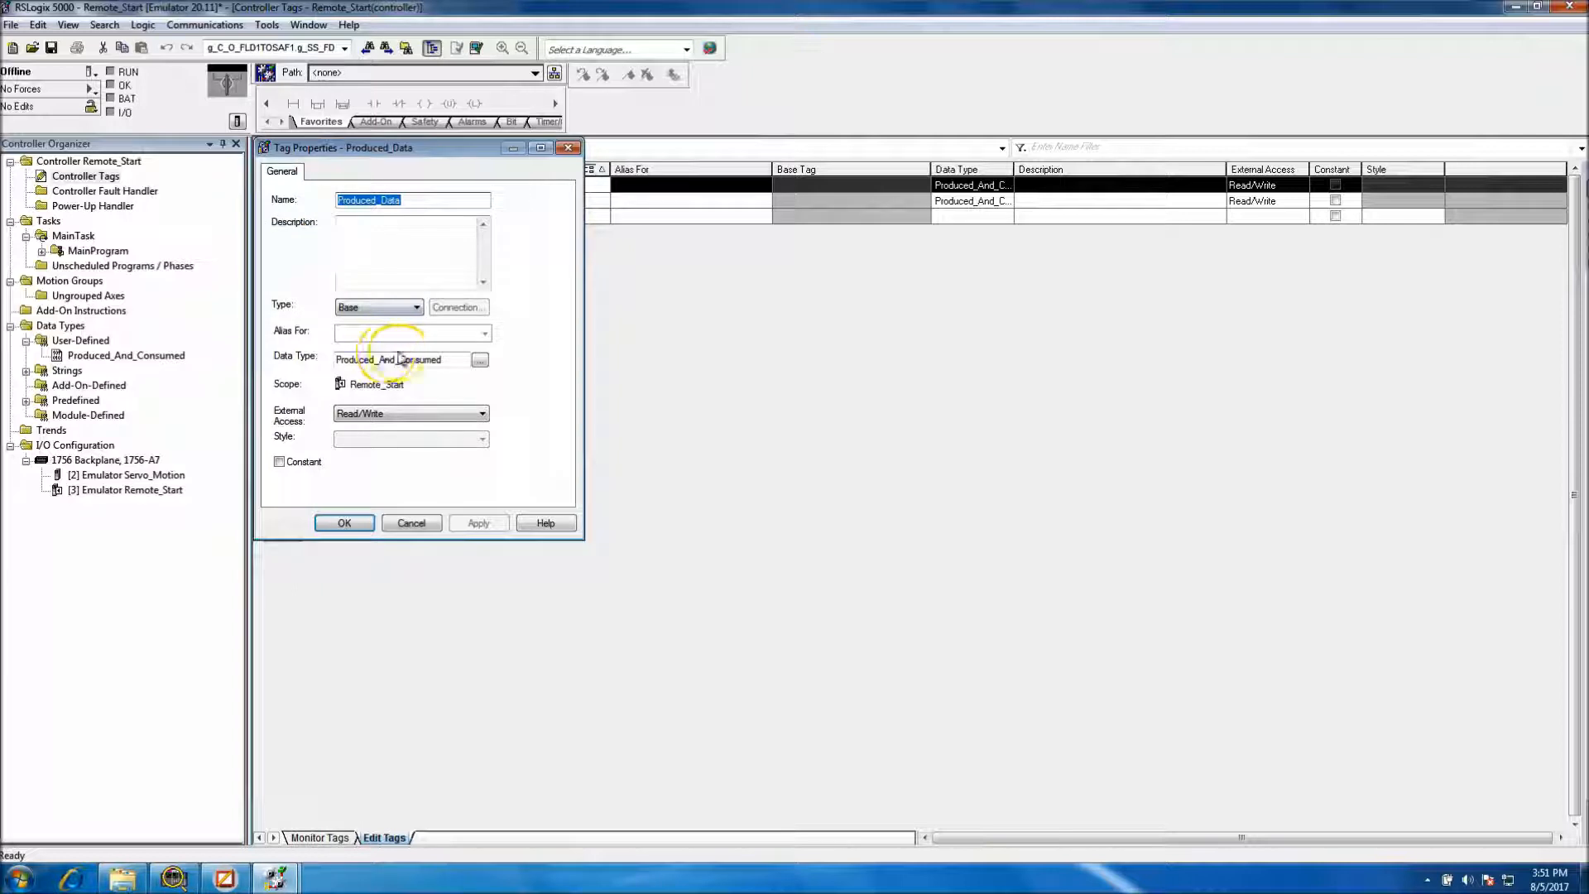
click(383, 308)
click(394, 344)
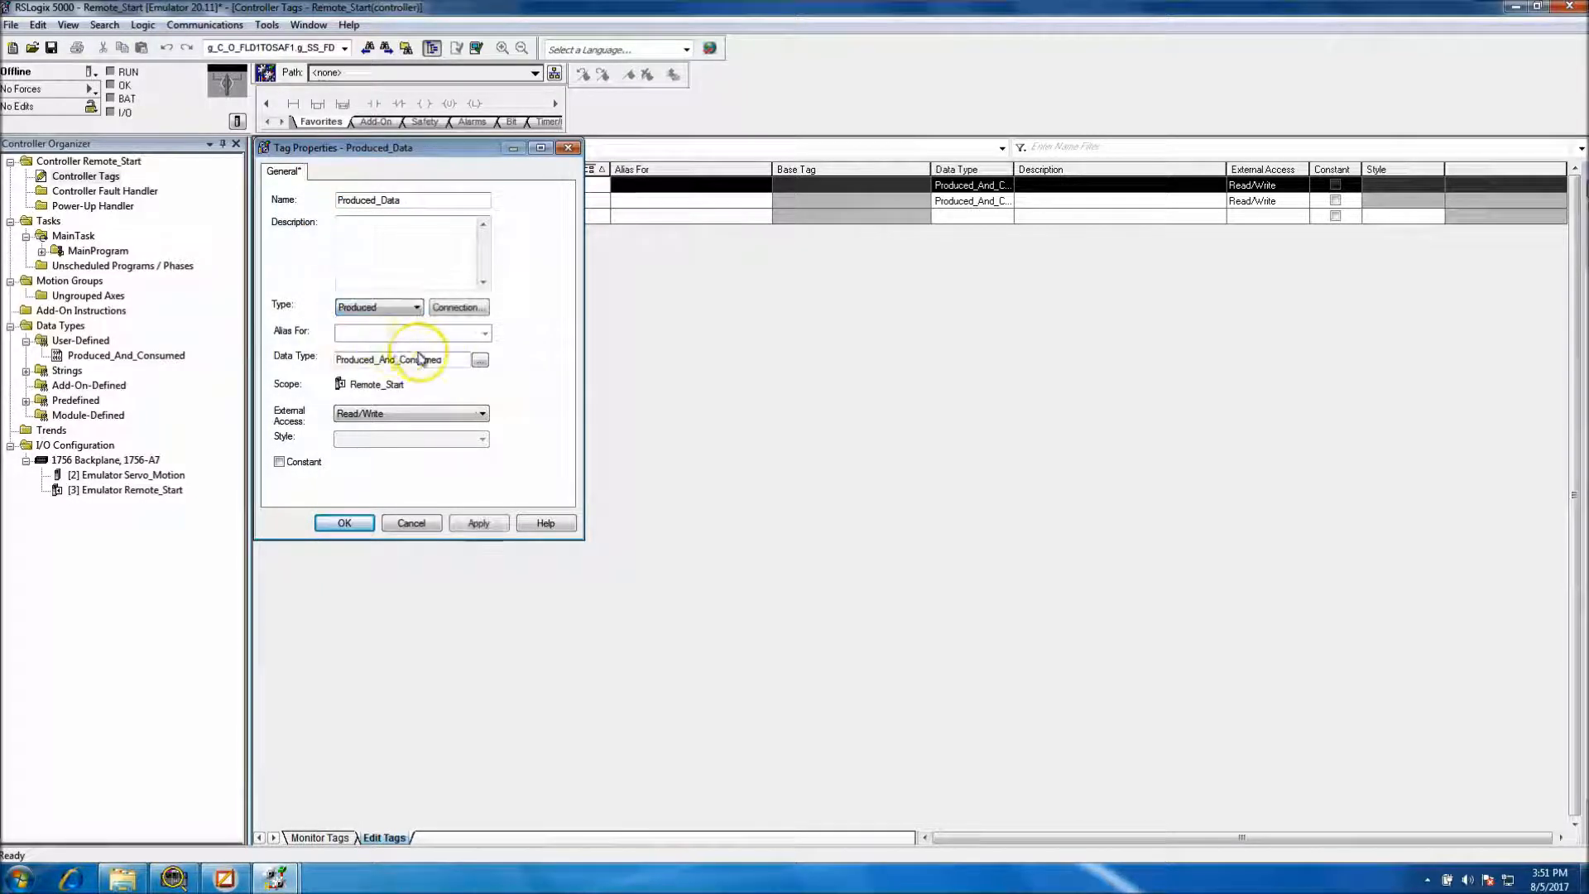
click(456, 307)
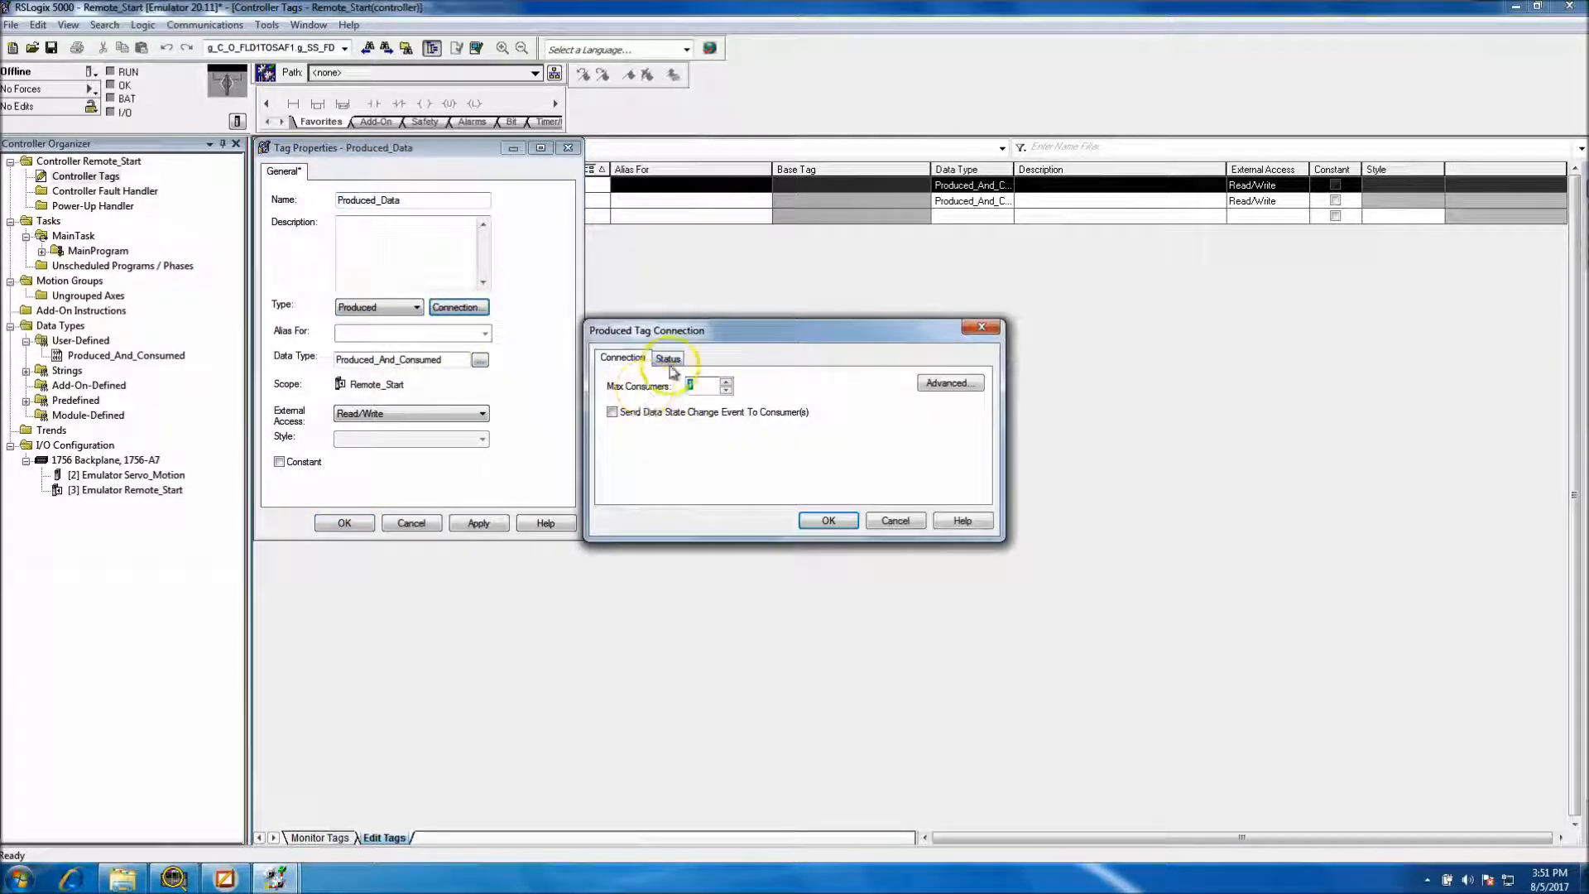
click(827, 520)
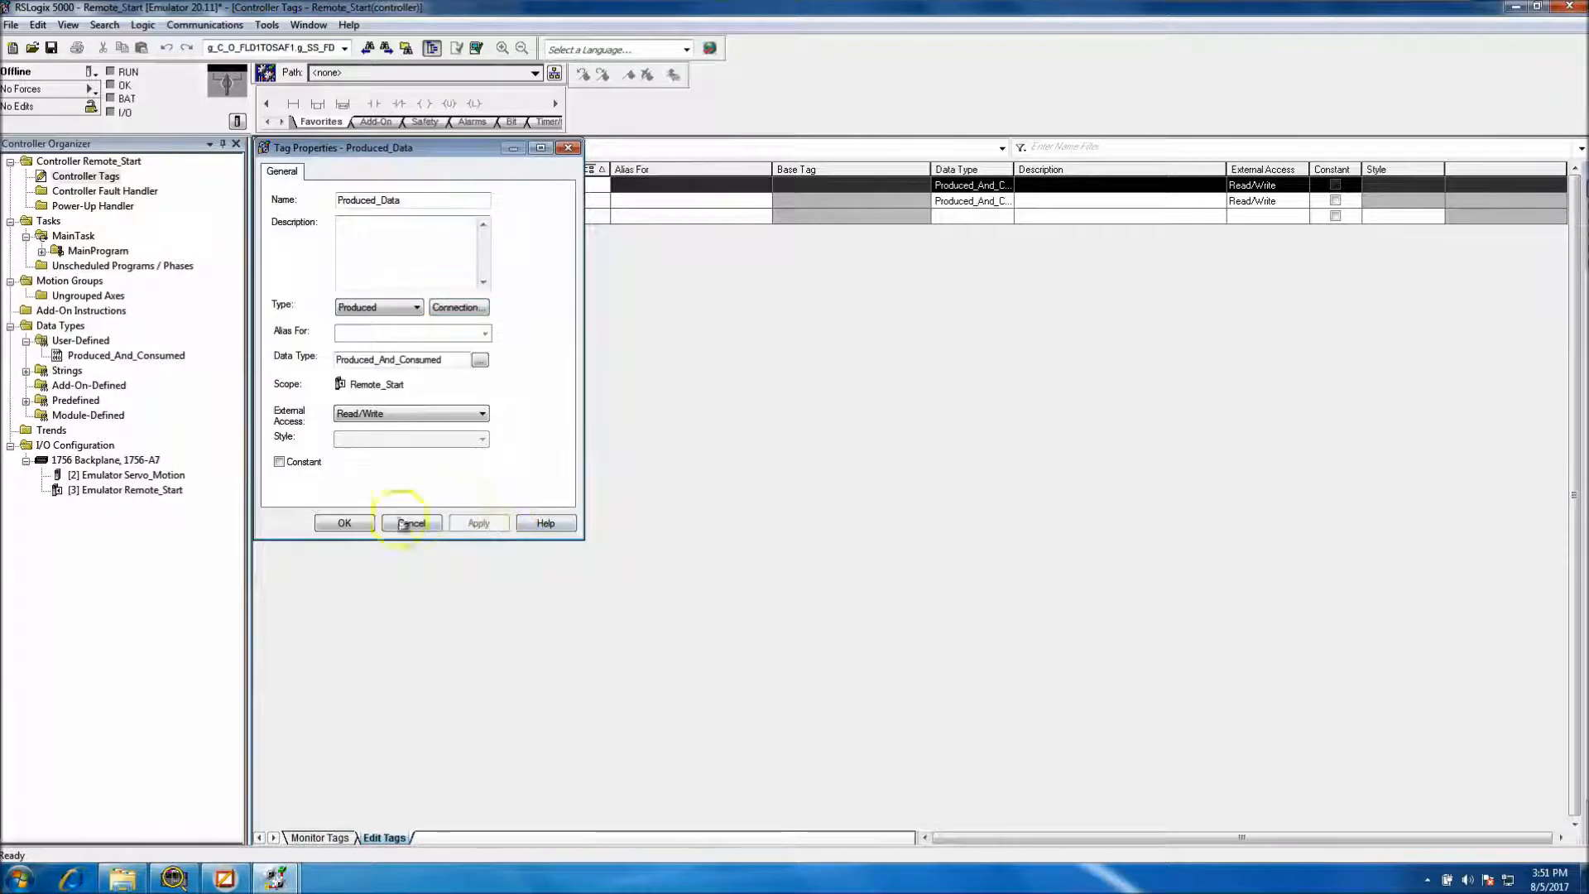
click(339, 523)
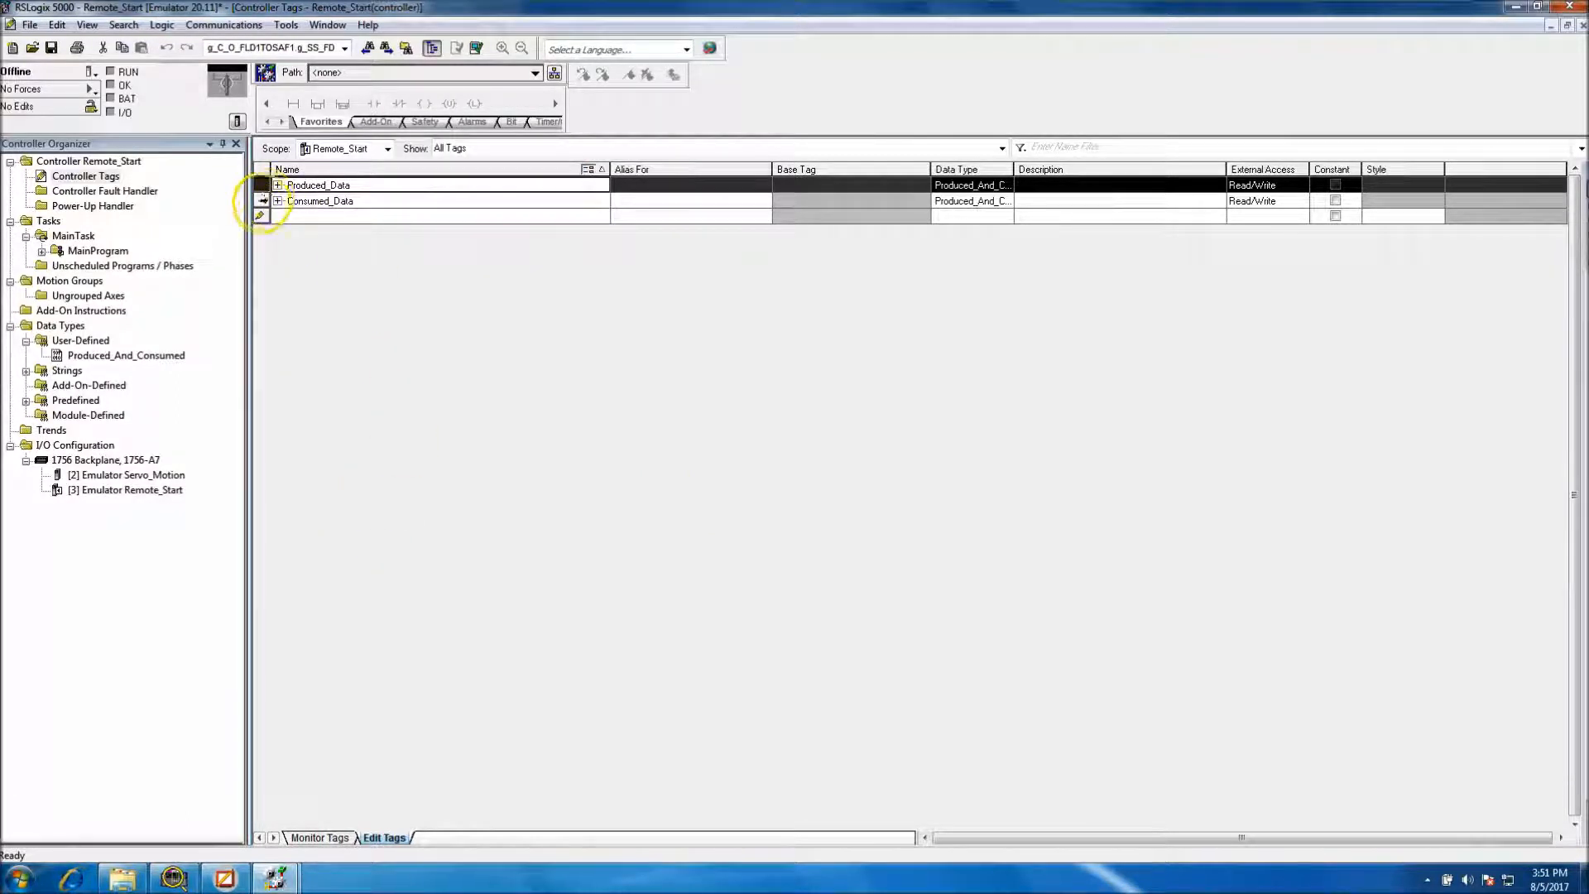
Open the Consumed_Data tag's properties and set its type to Consumed
click(261, 203)
right_click(260, 203)
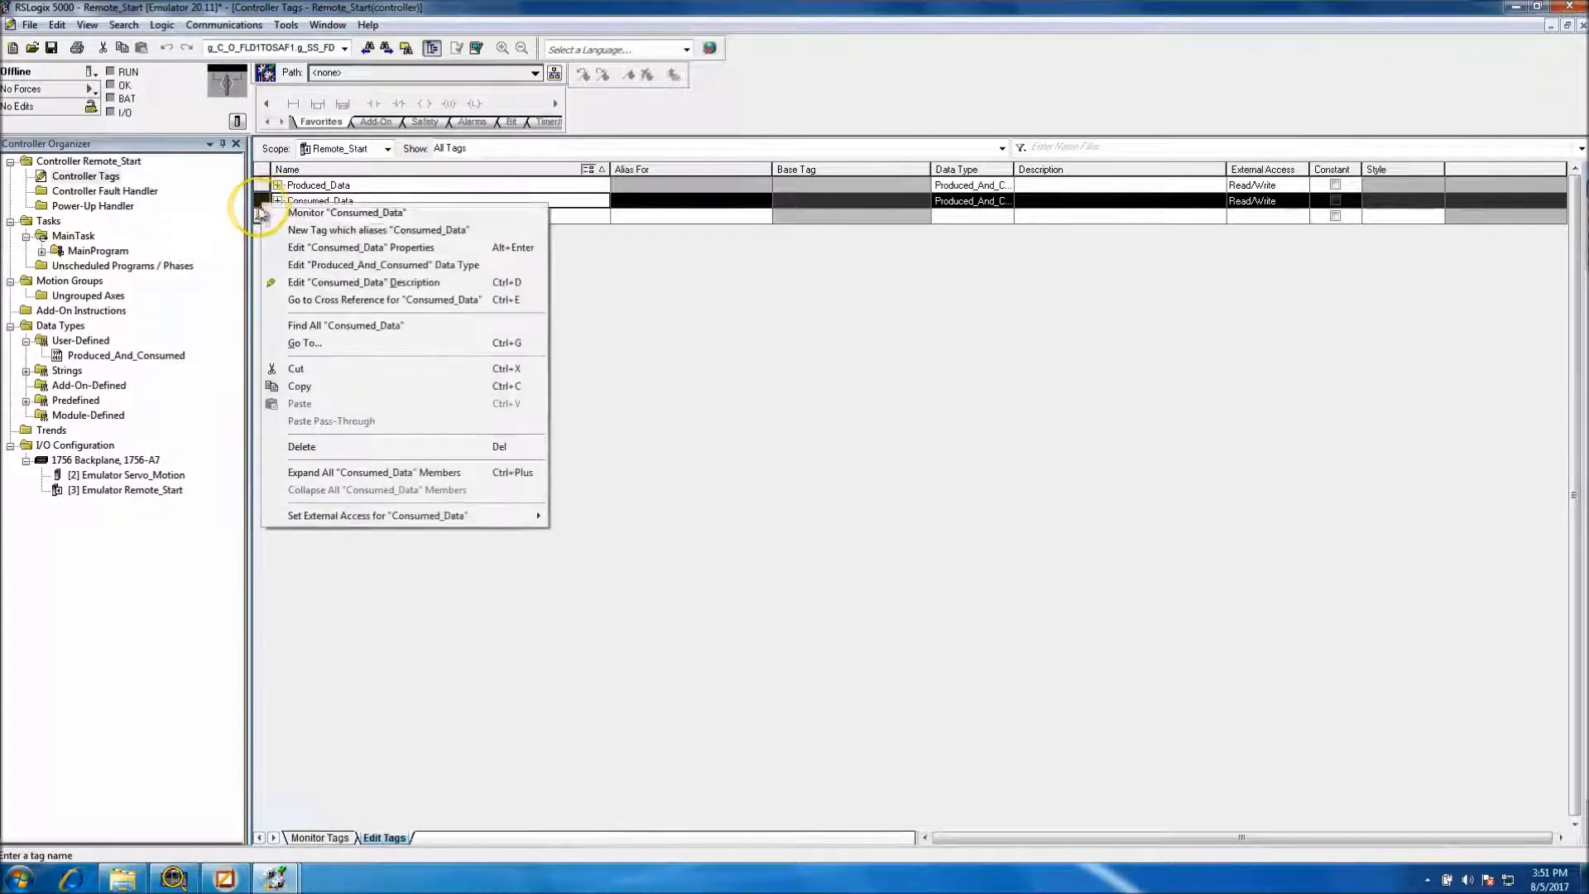
click(323, 248)
click(421, 326)
click(422, 374)
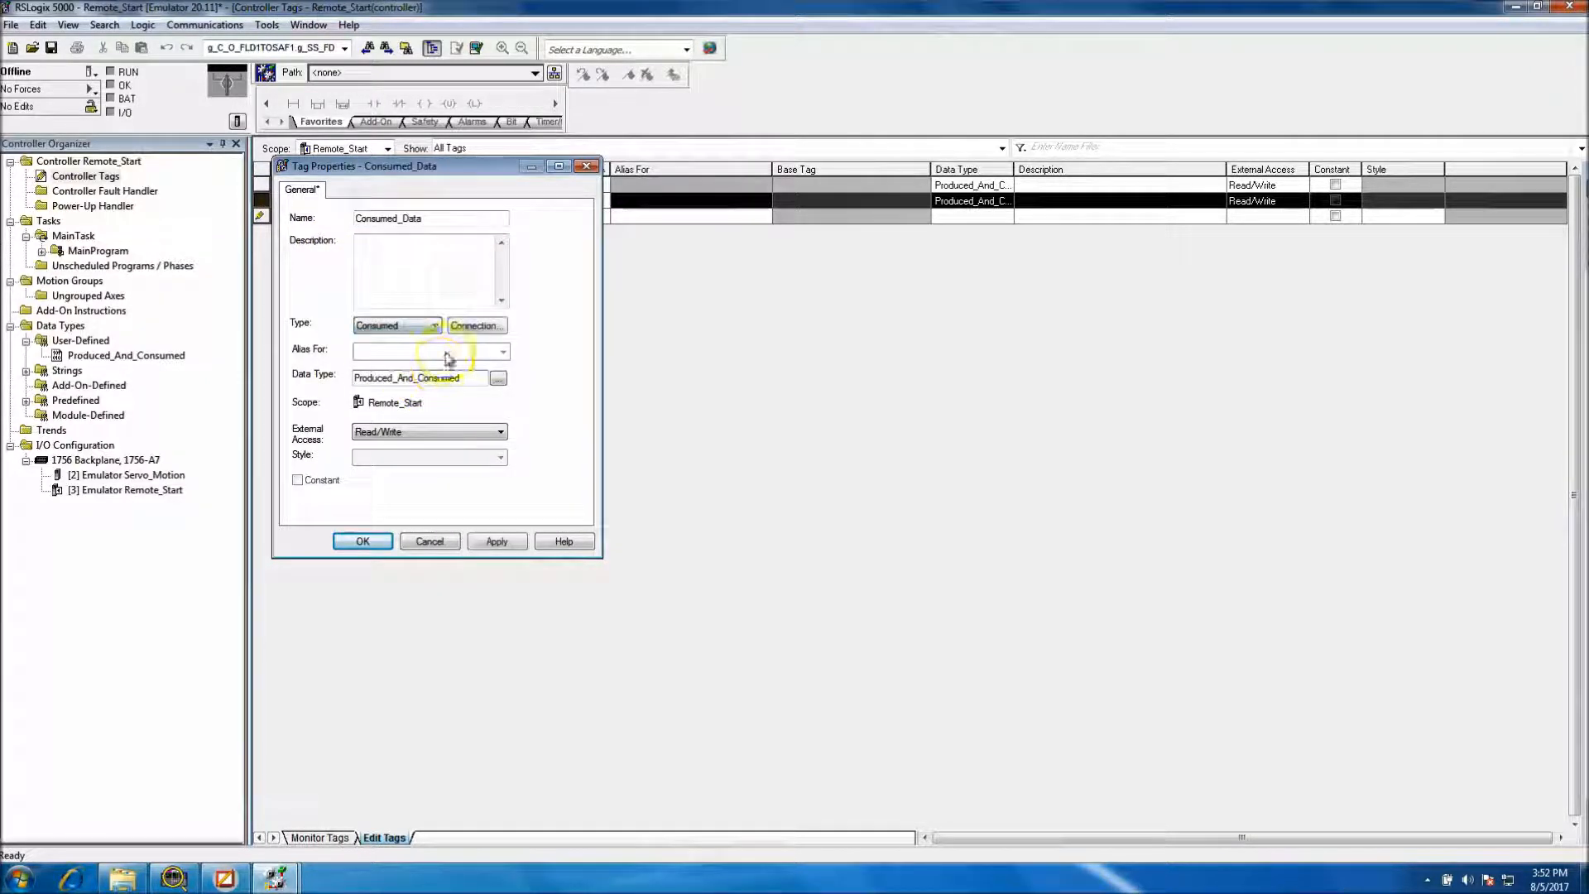
Set the Consumed_Data tag's connection to producer Servo_Motion with Consumed_Data as the remote data
click(476, 326)
click(793, 369)
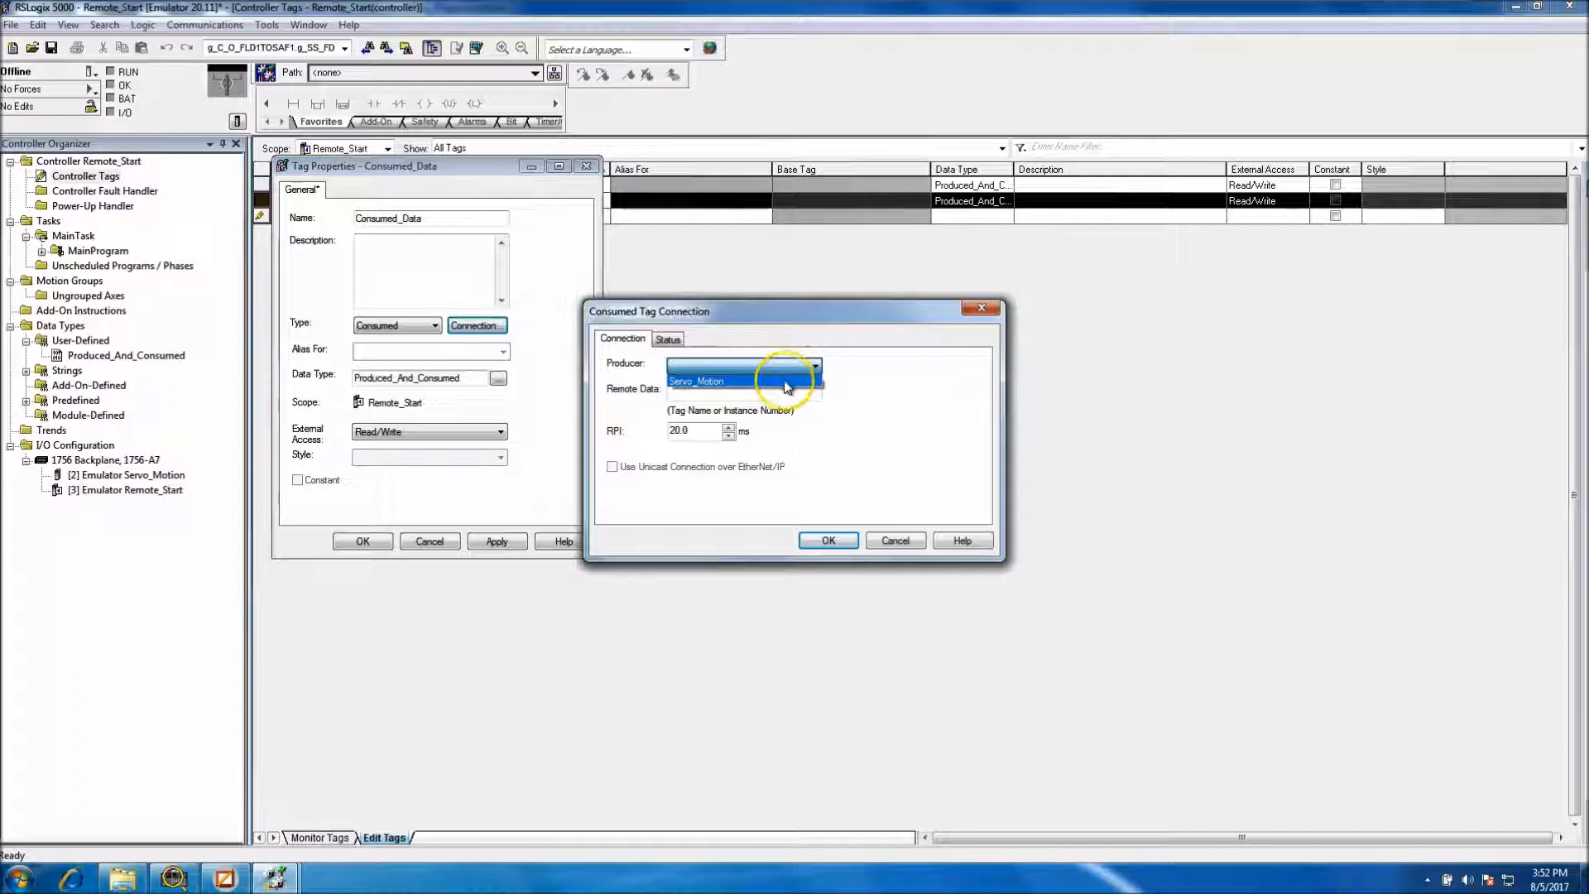
click(783, 383)
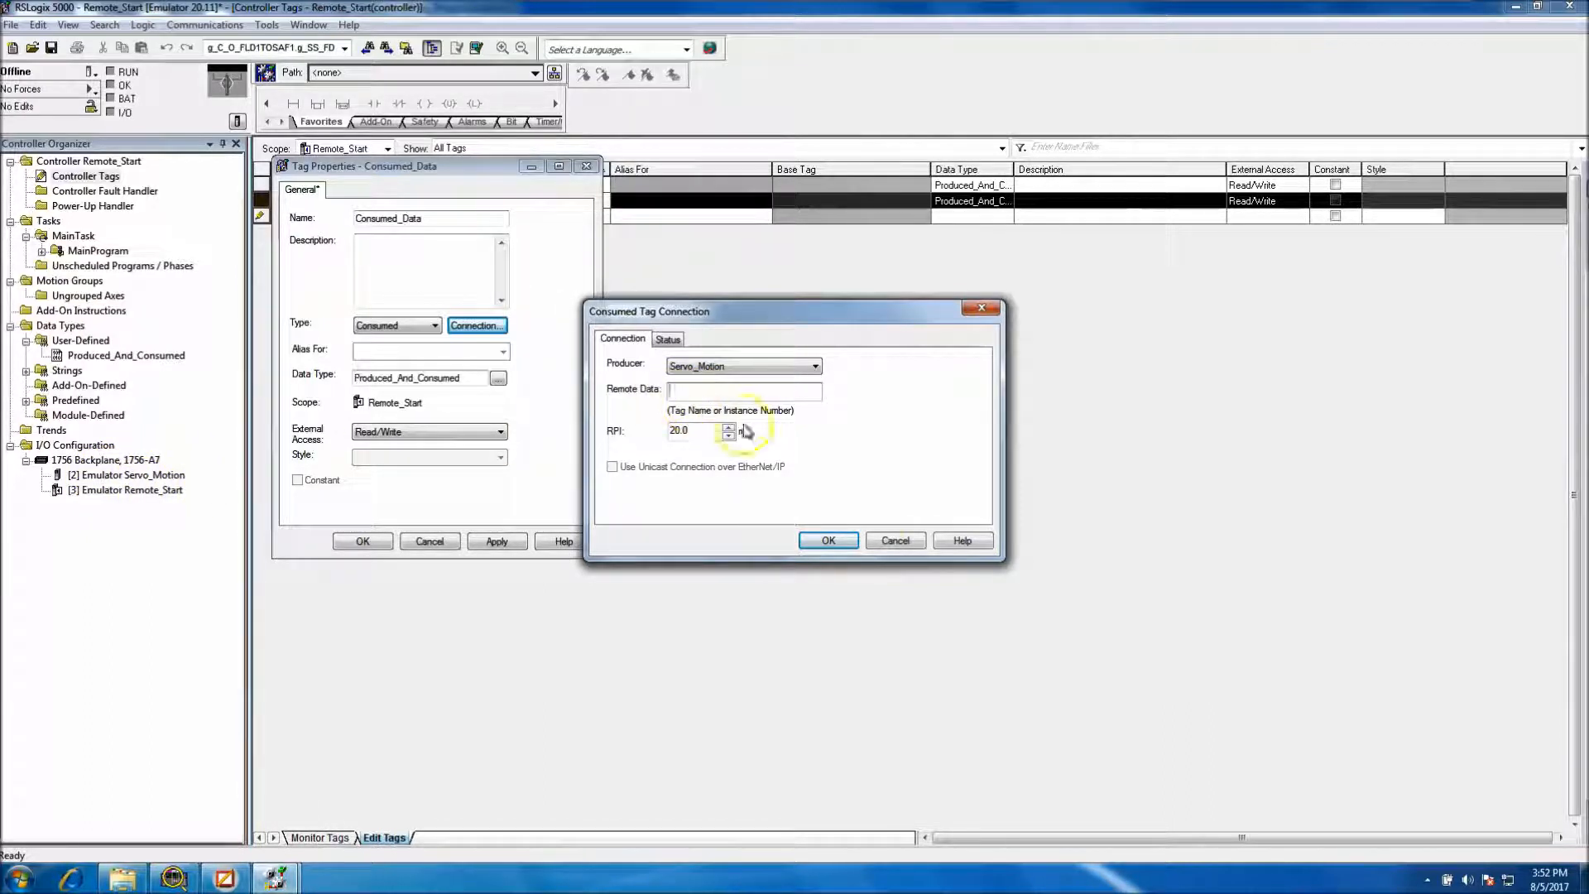
click(829, 539)
click(844, 550)
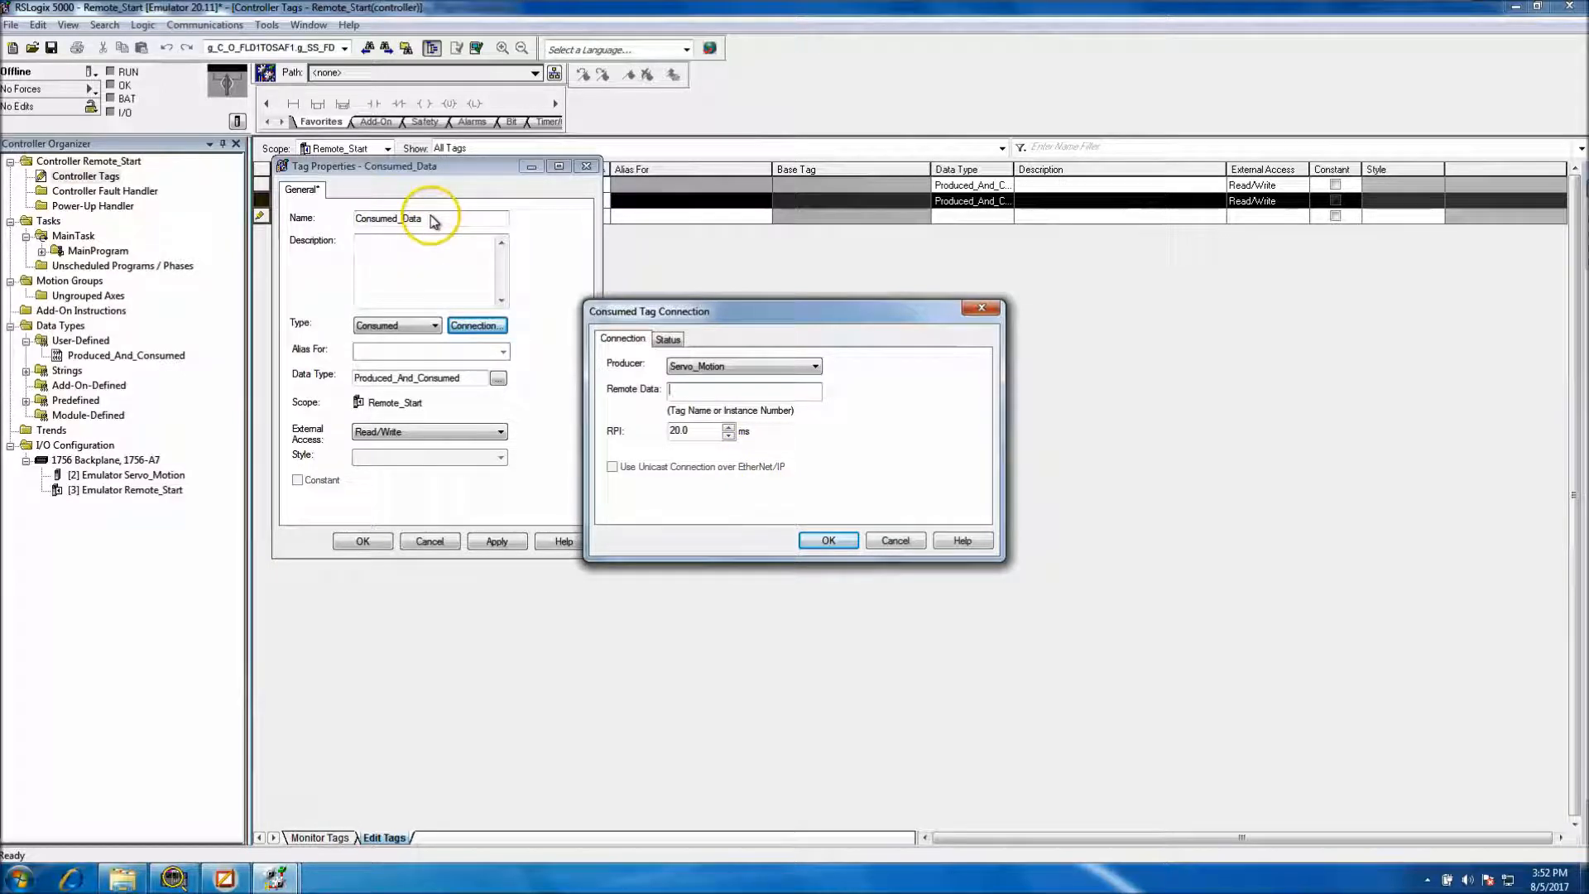
click(686, 389)
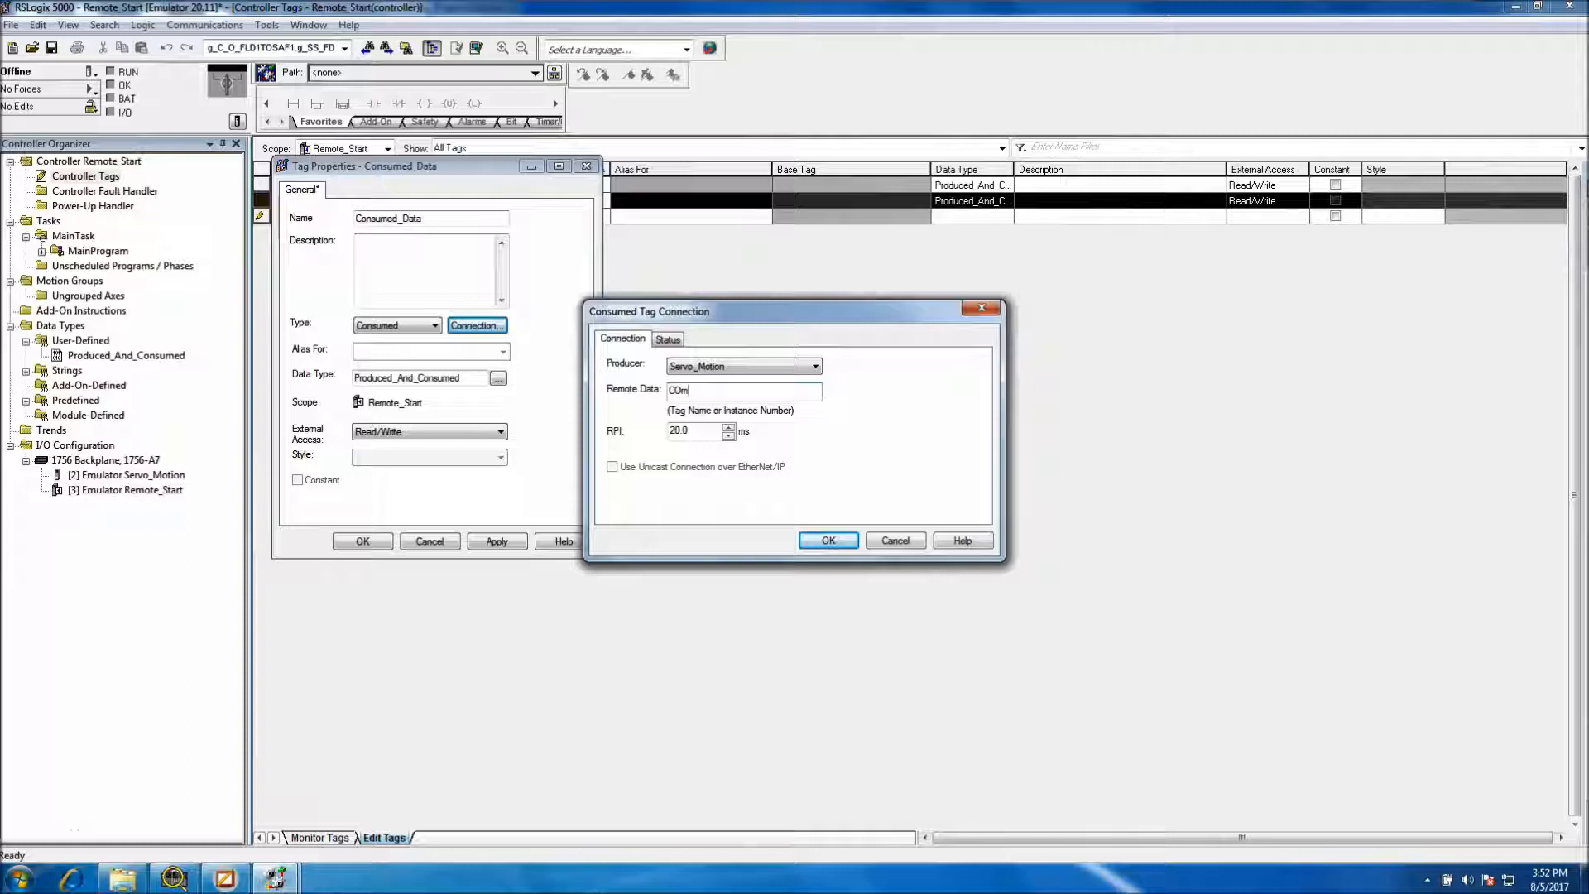
text(COnsumed_Data)
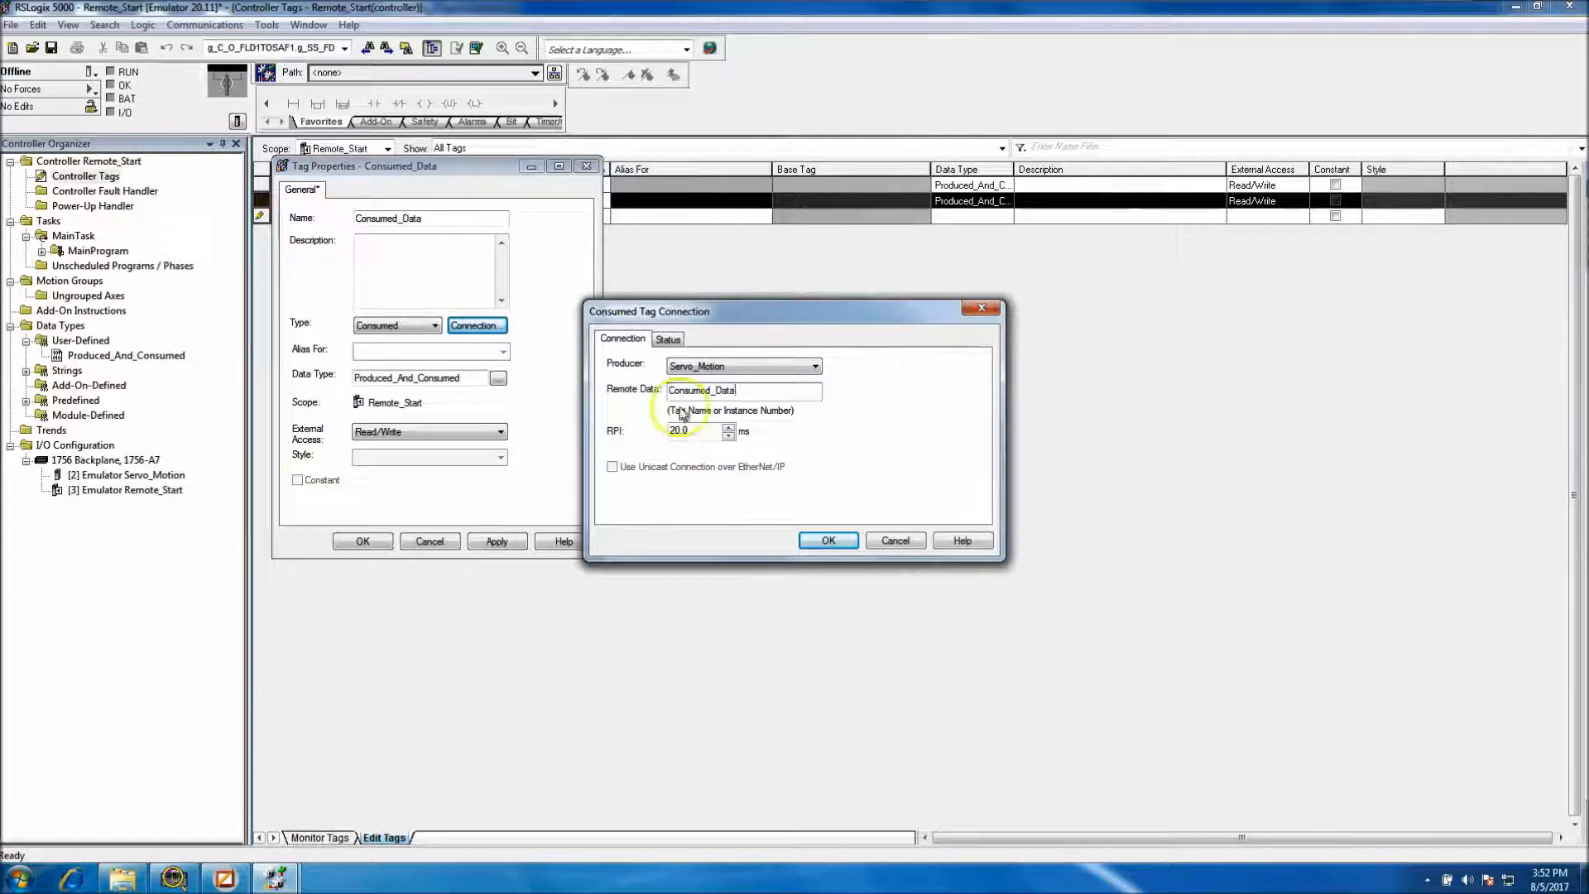
click(825, 542)
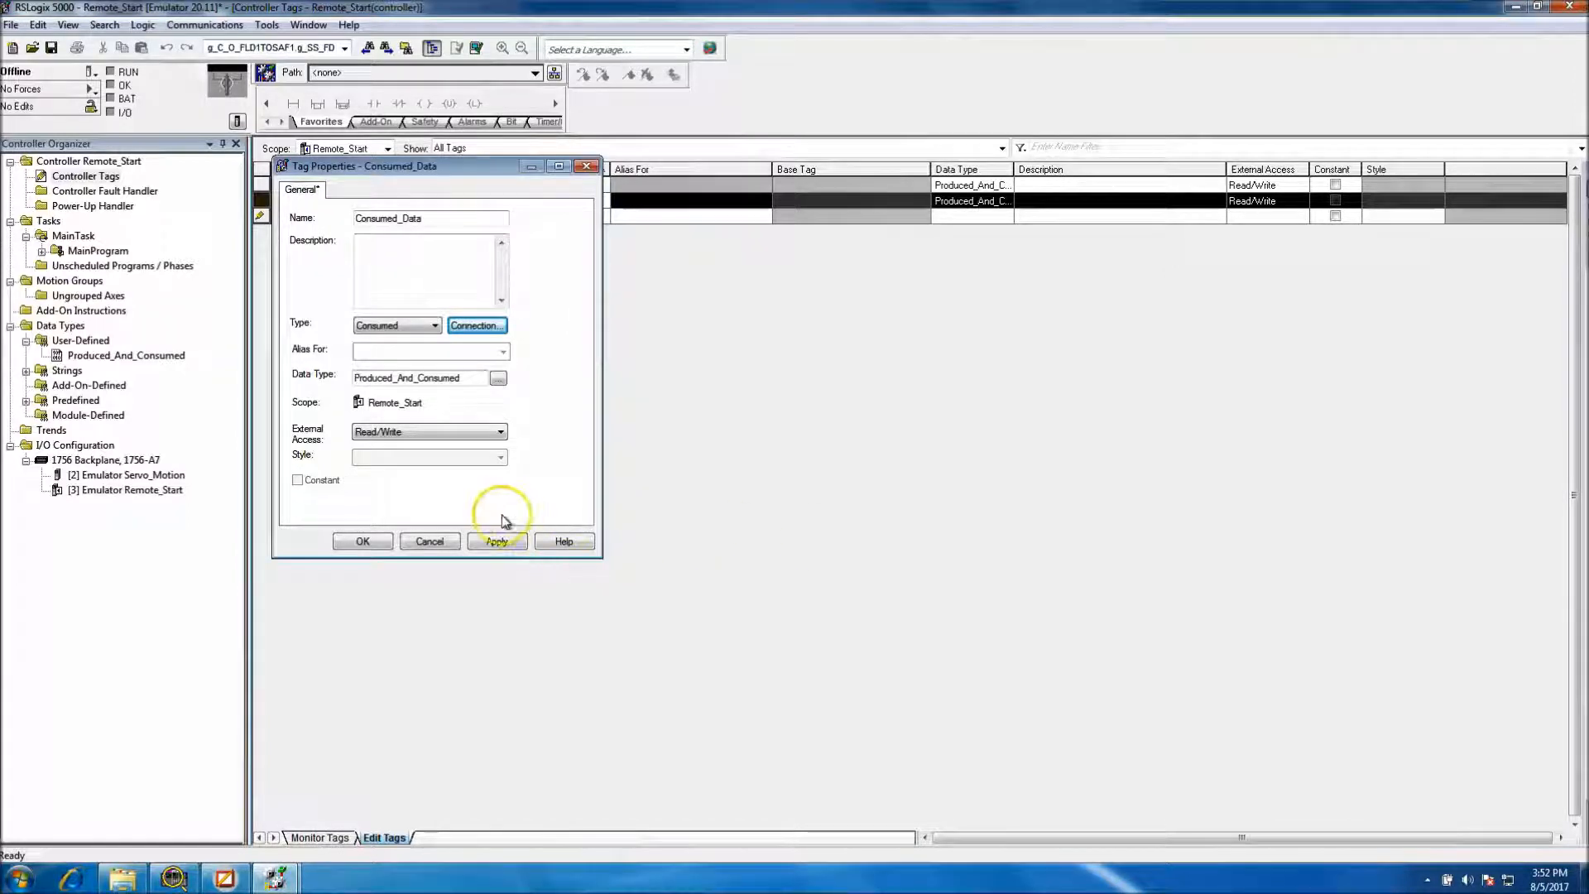
Review the Consumed_Data tag's connection settings, then apply the tag properties and close them
click(479, 325)
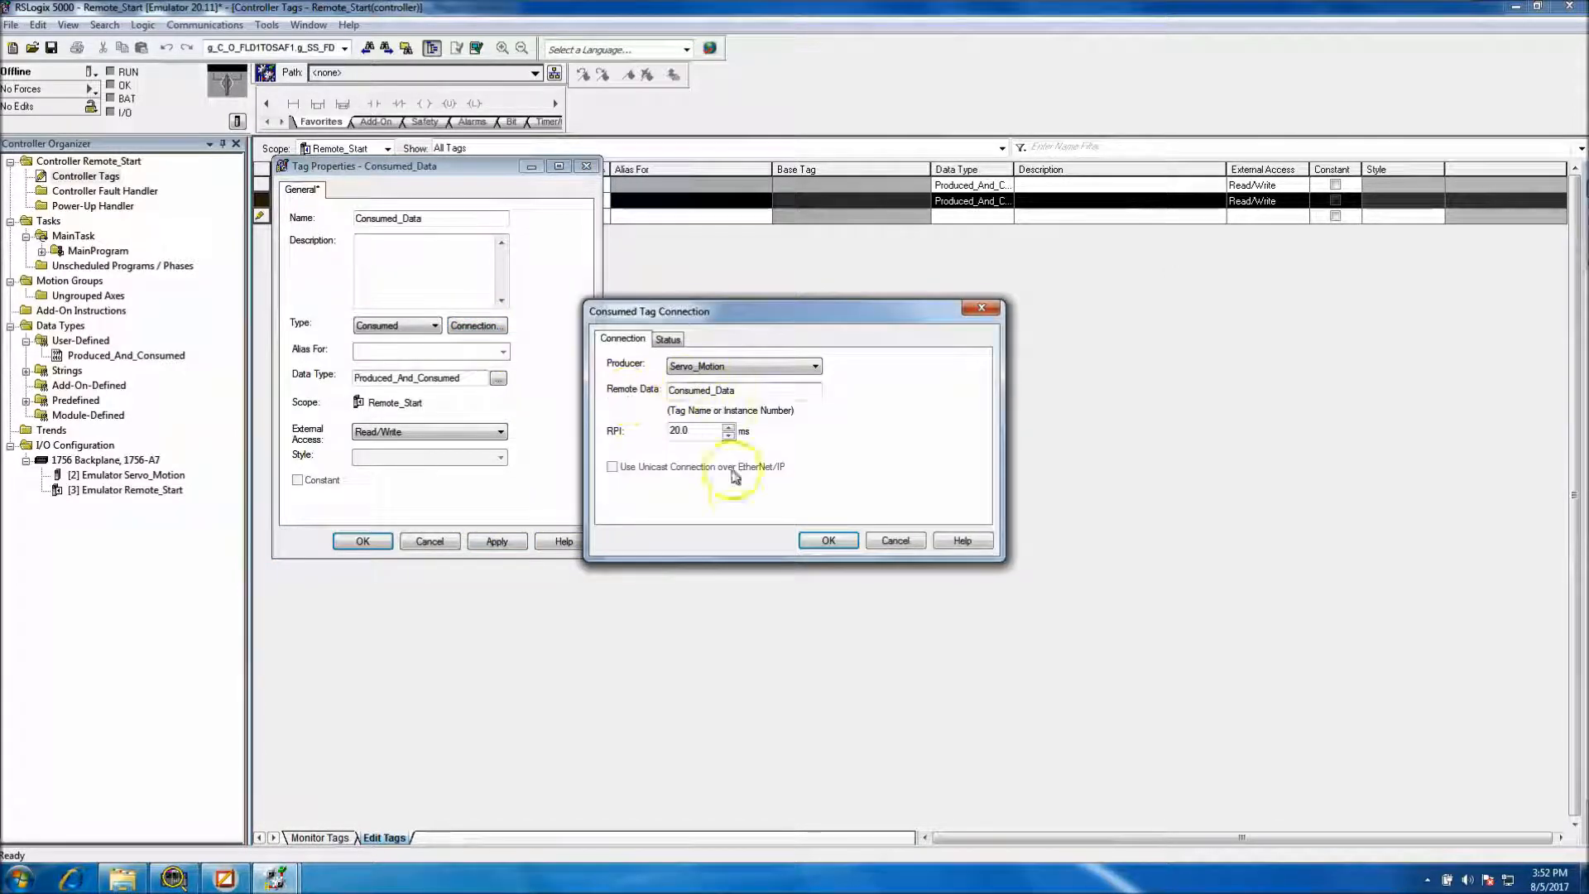
click(827, 539)
click(497, 541)
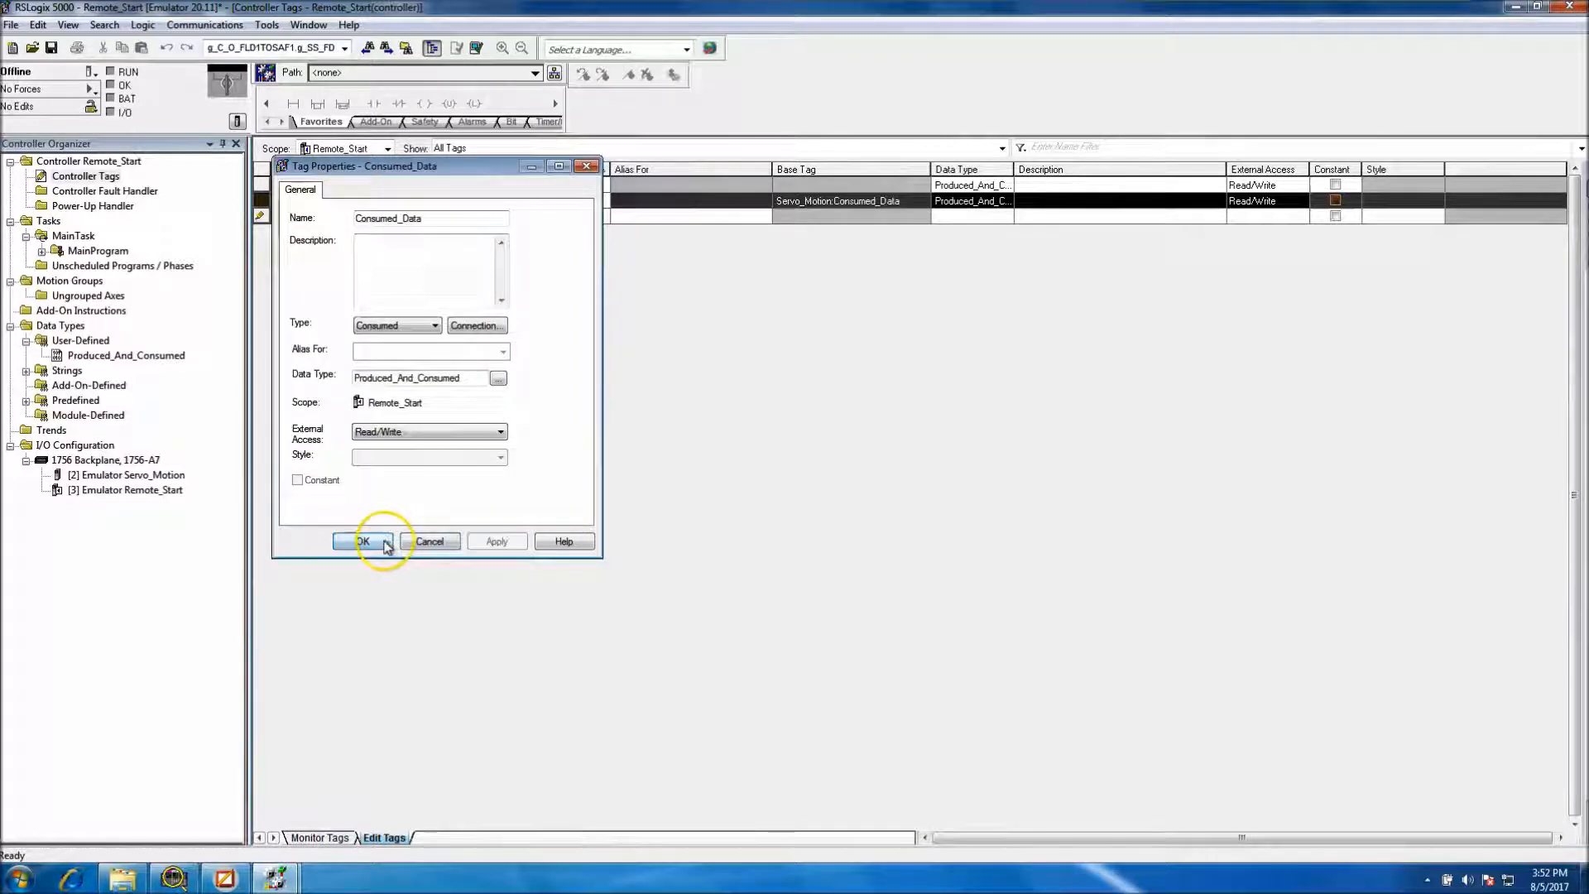
click(364, 541)
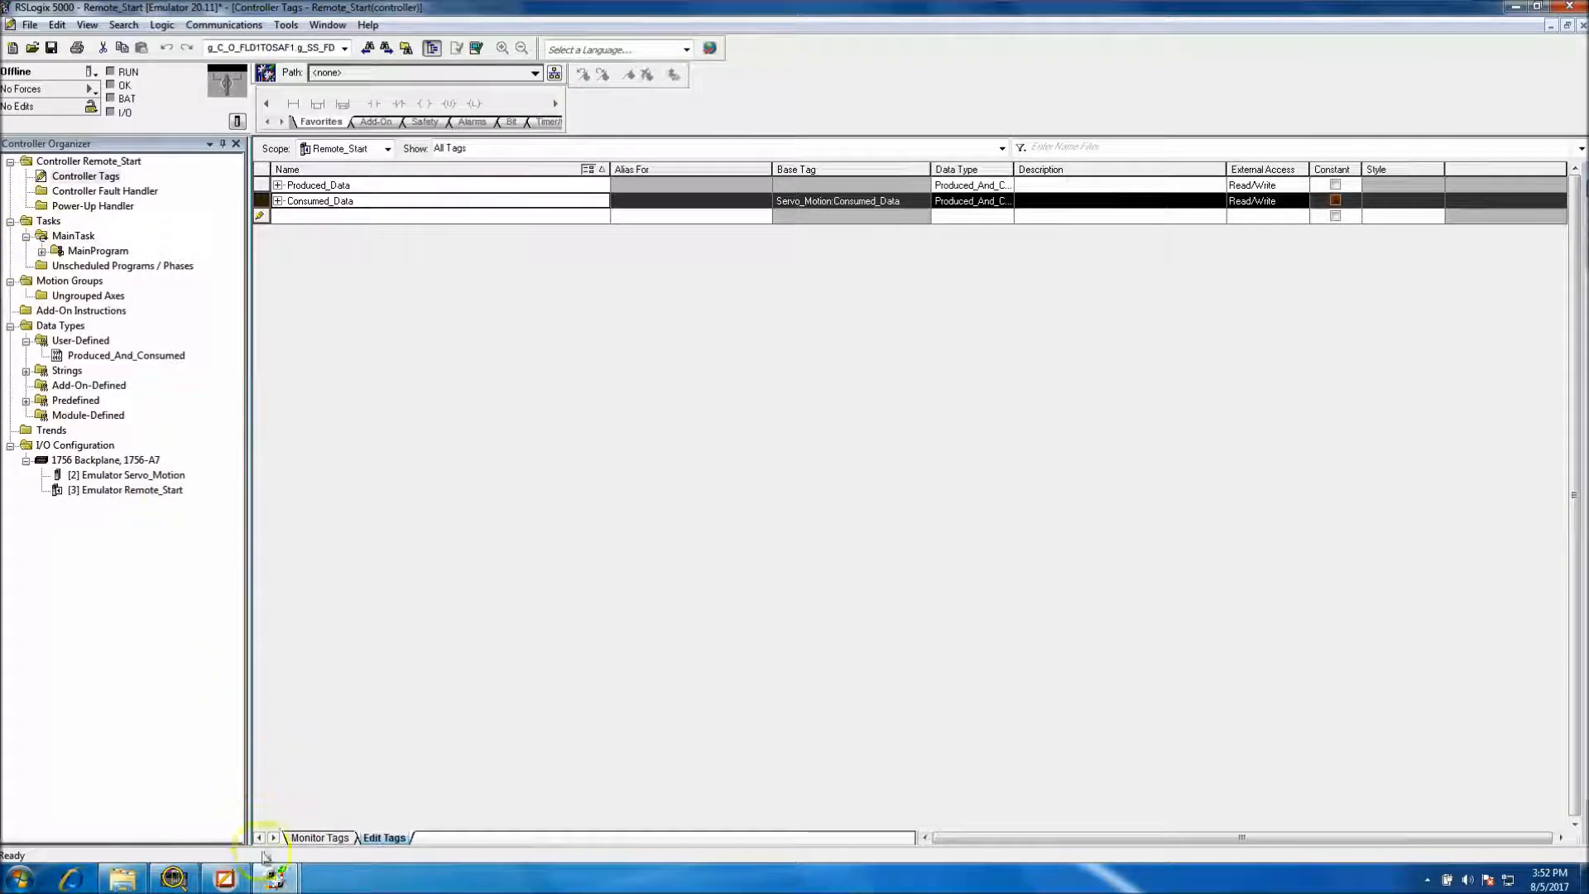
Switch to the YouTube_30Day_Project controller and add a controller tag named Produced_Data at the end of its tag list
click(165, 762)
key(Left)
key(Left)
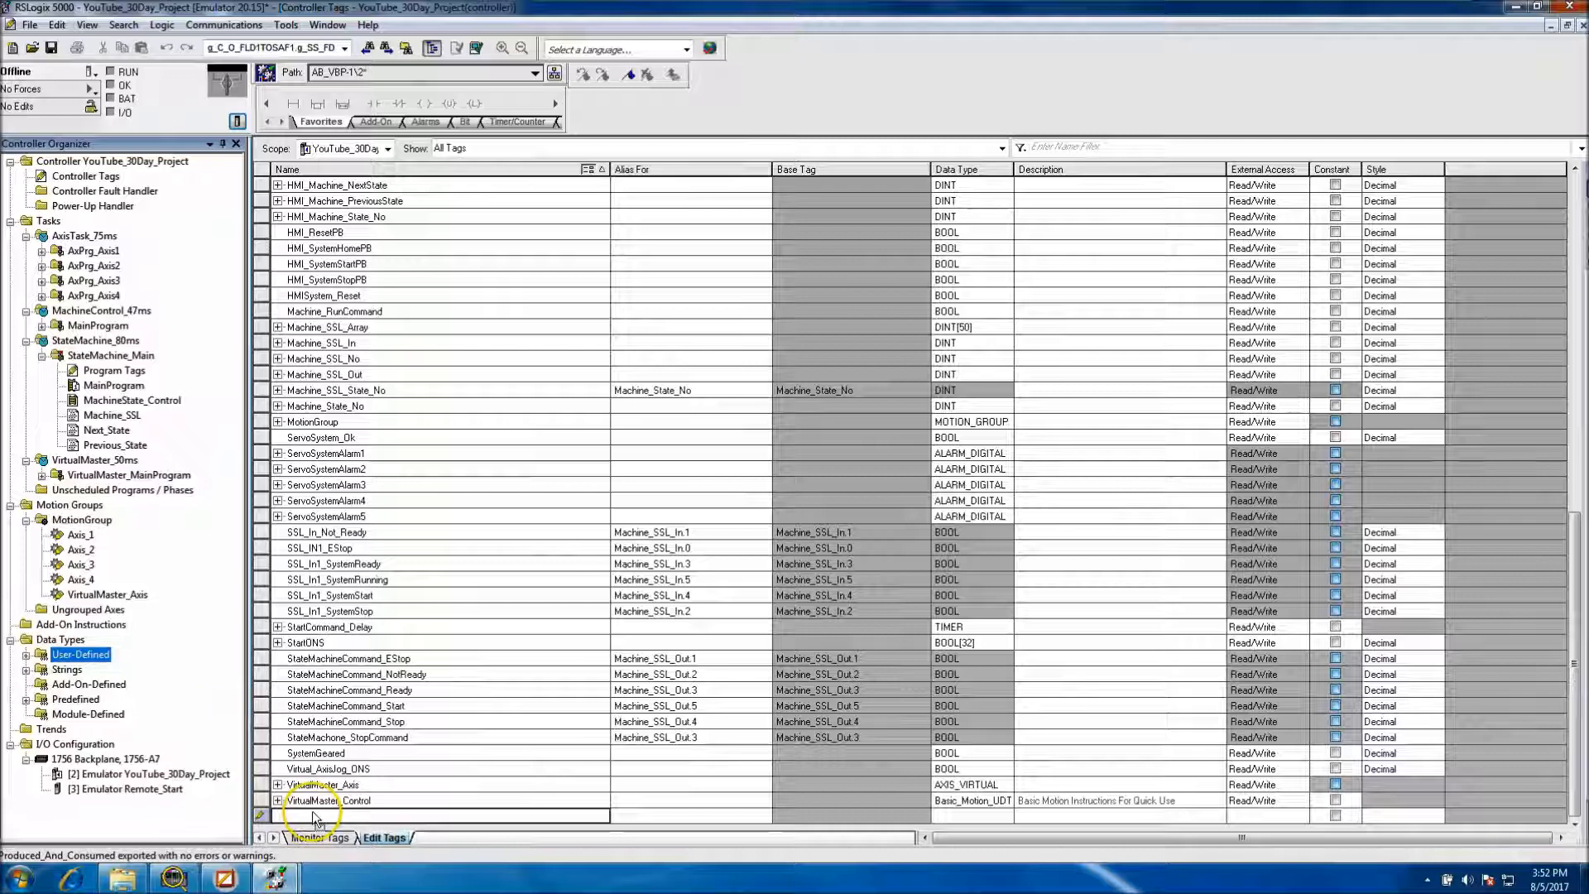
click(313, 817)
text(Prod)
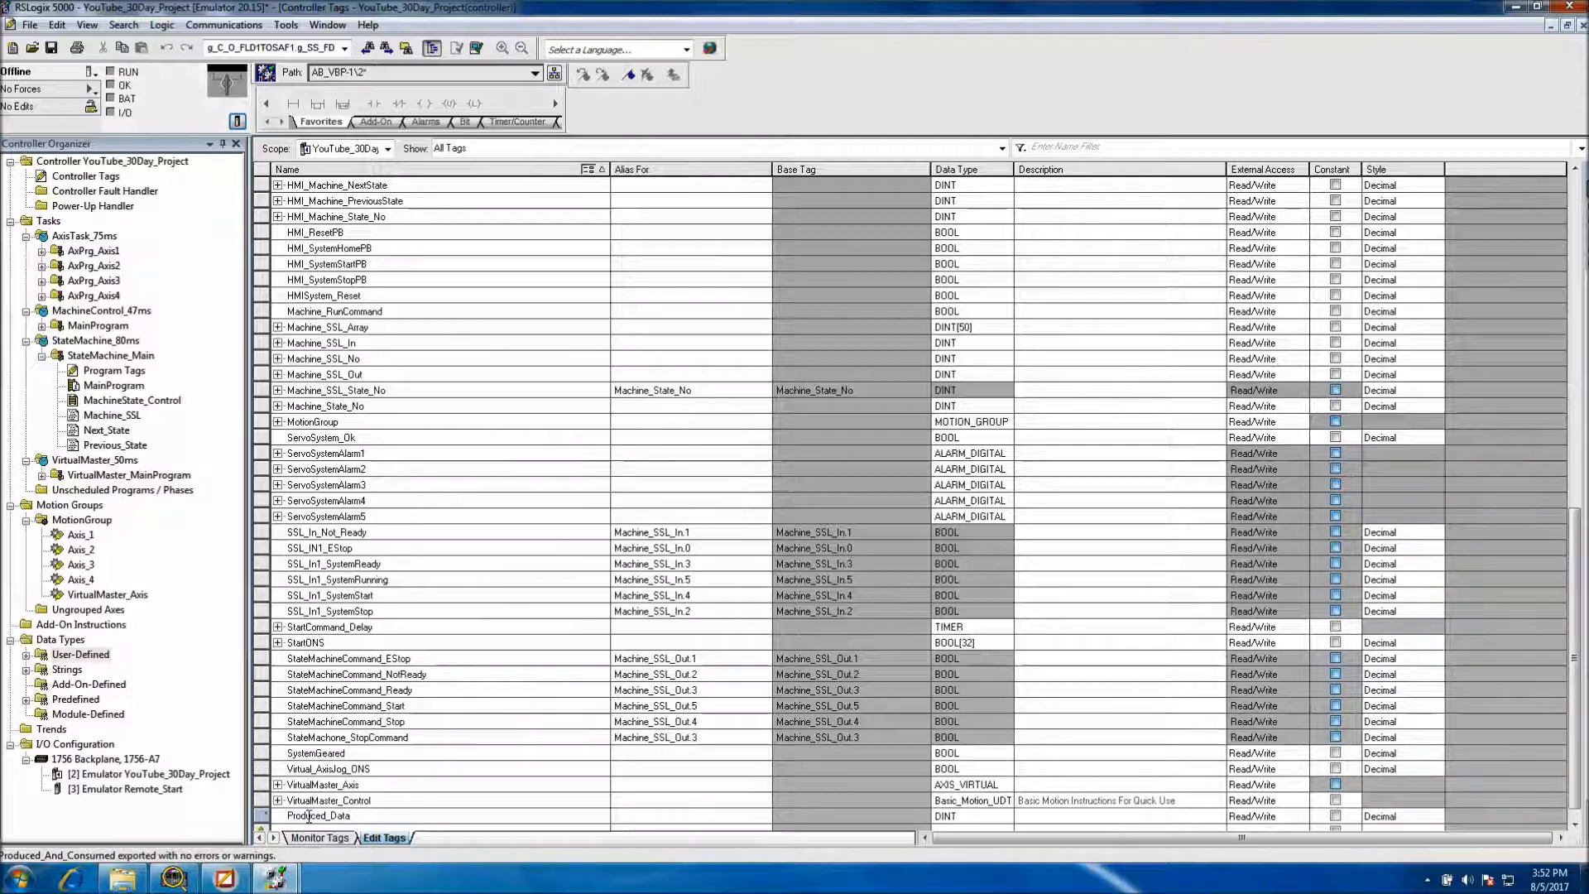
text(uced_Data)
Set the new Produced_Data tag's data type to Produced_And_Consumed in YouTube_30Day_Project
click(997, 816)
click(1004, 817)
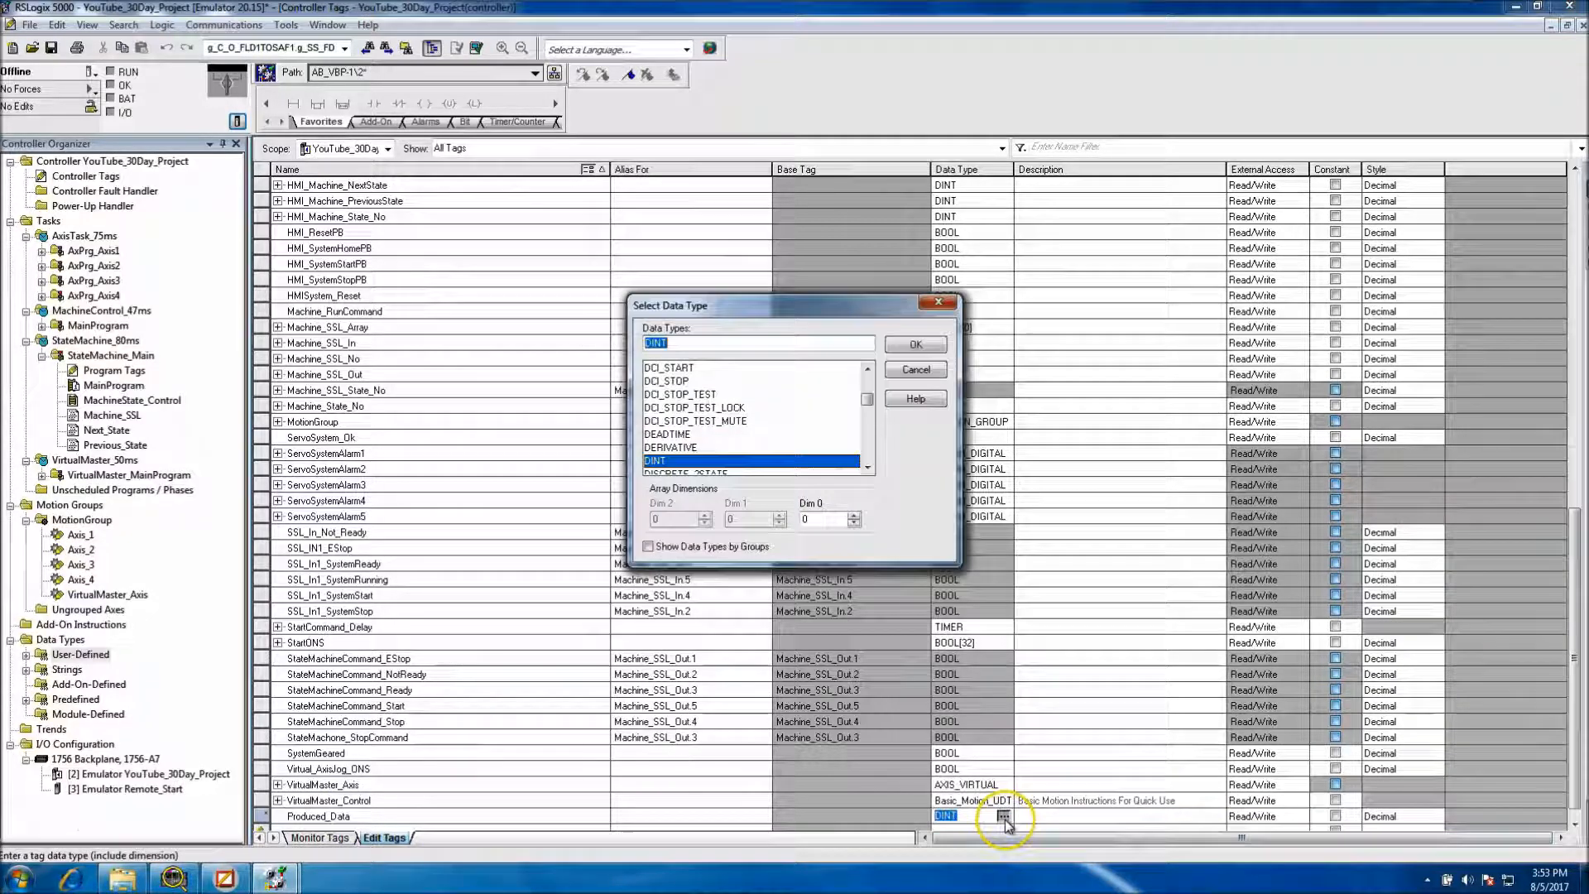
text(Produced_And_Consumed)
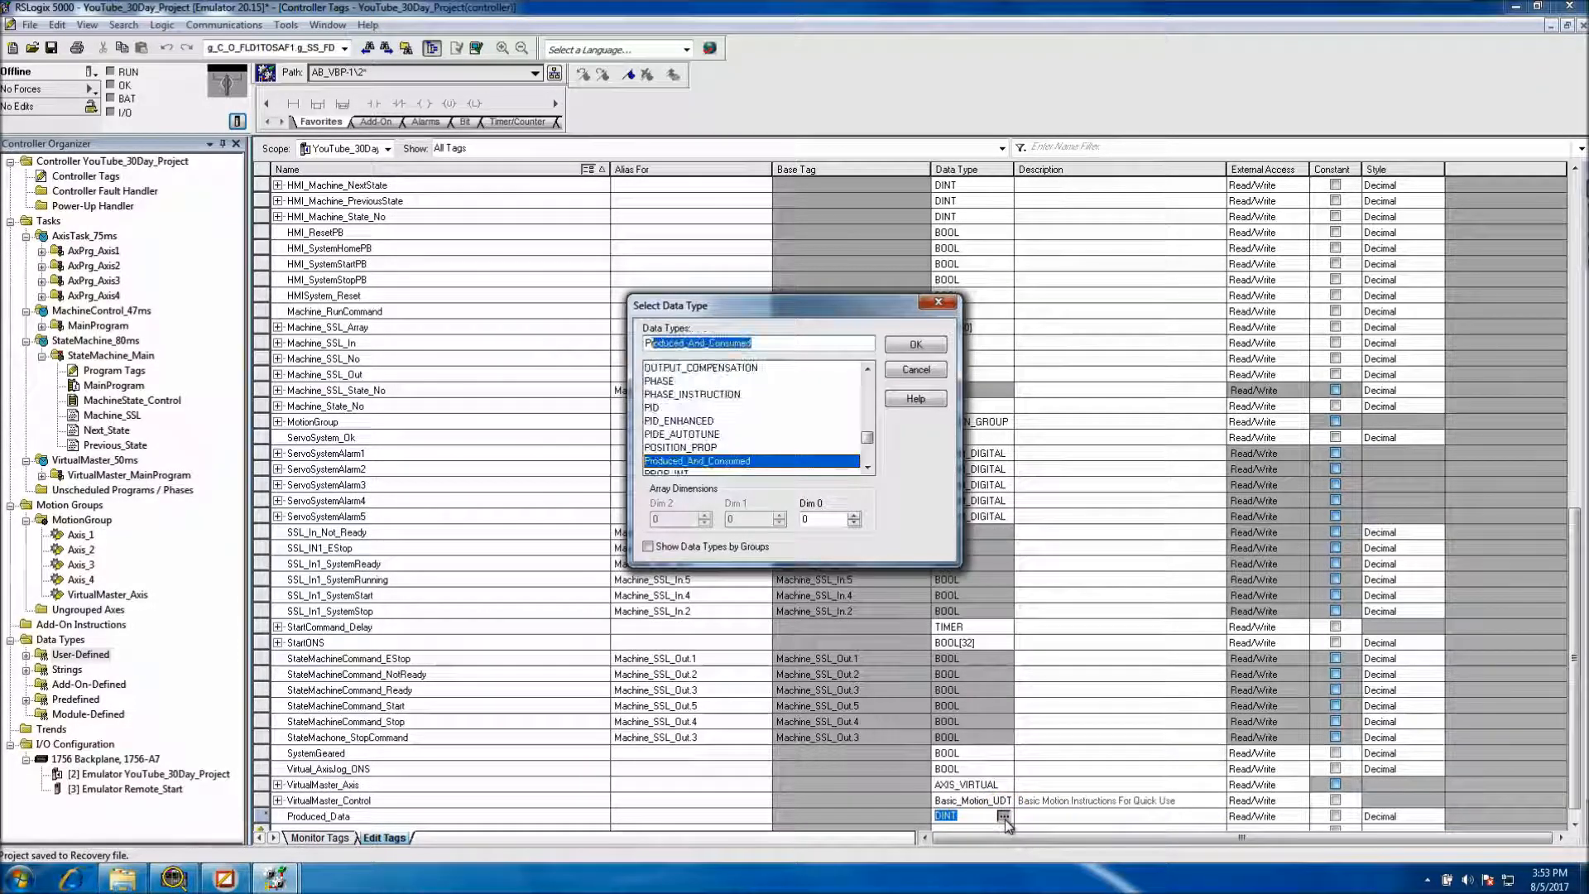
click(910, 344)
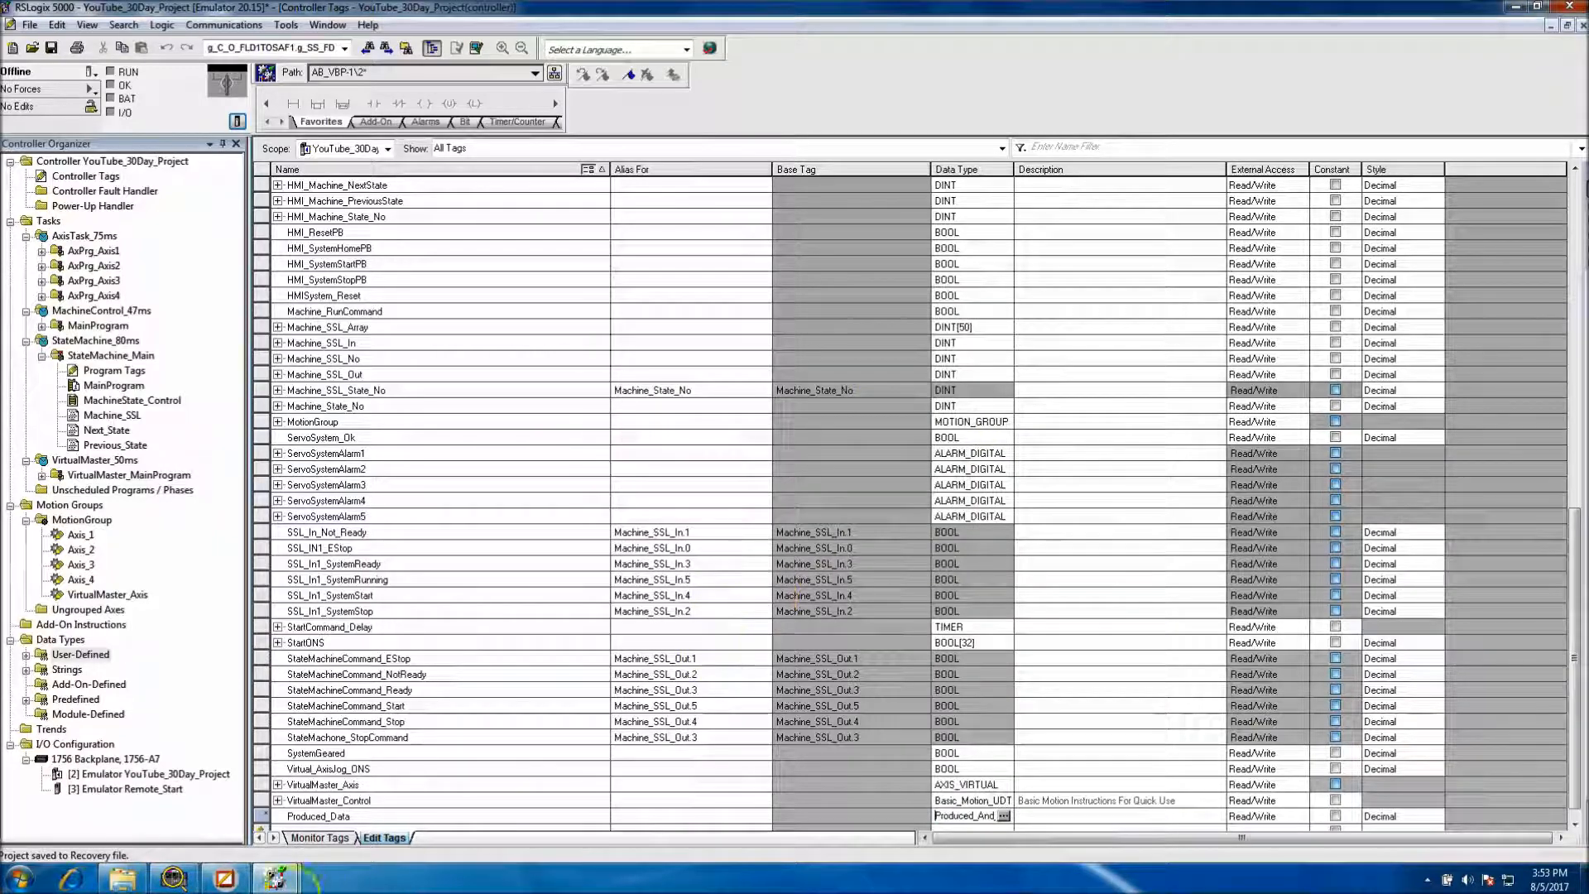
Add a controller tag named Consumed_Data below Produced_Data in YouTube_30Day_Project
click(323, 814)
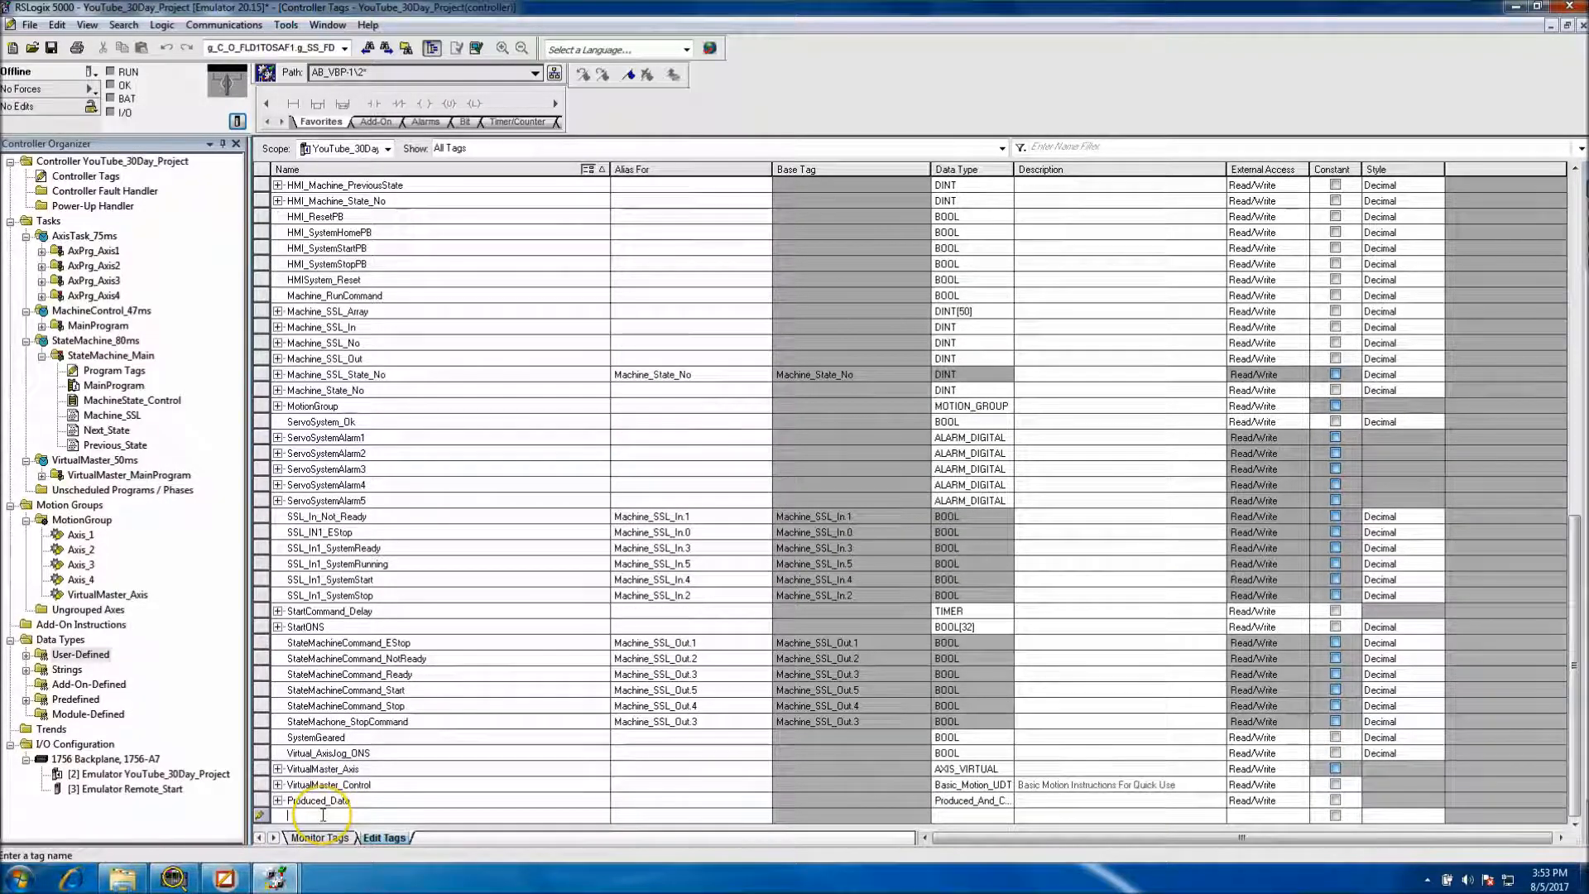
text(COnsu)
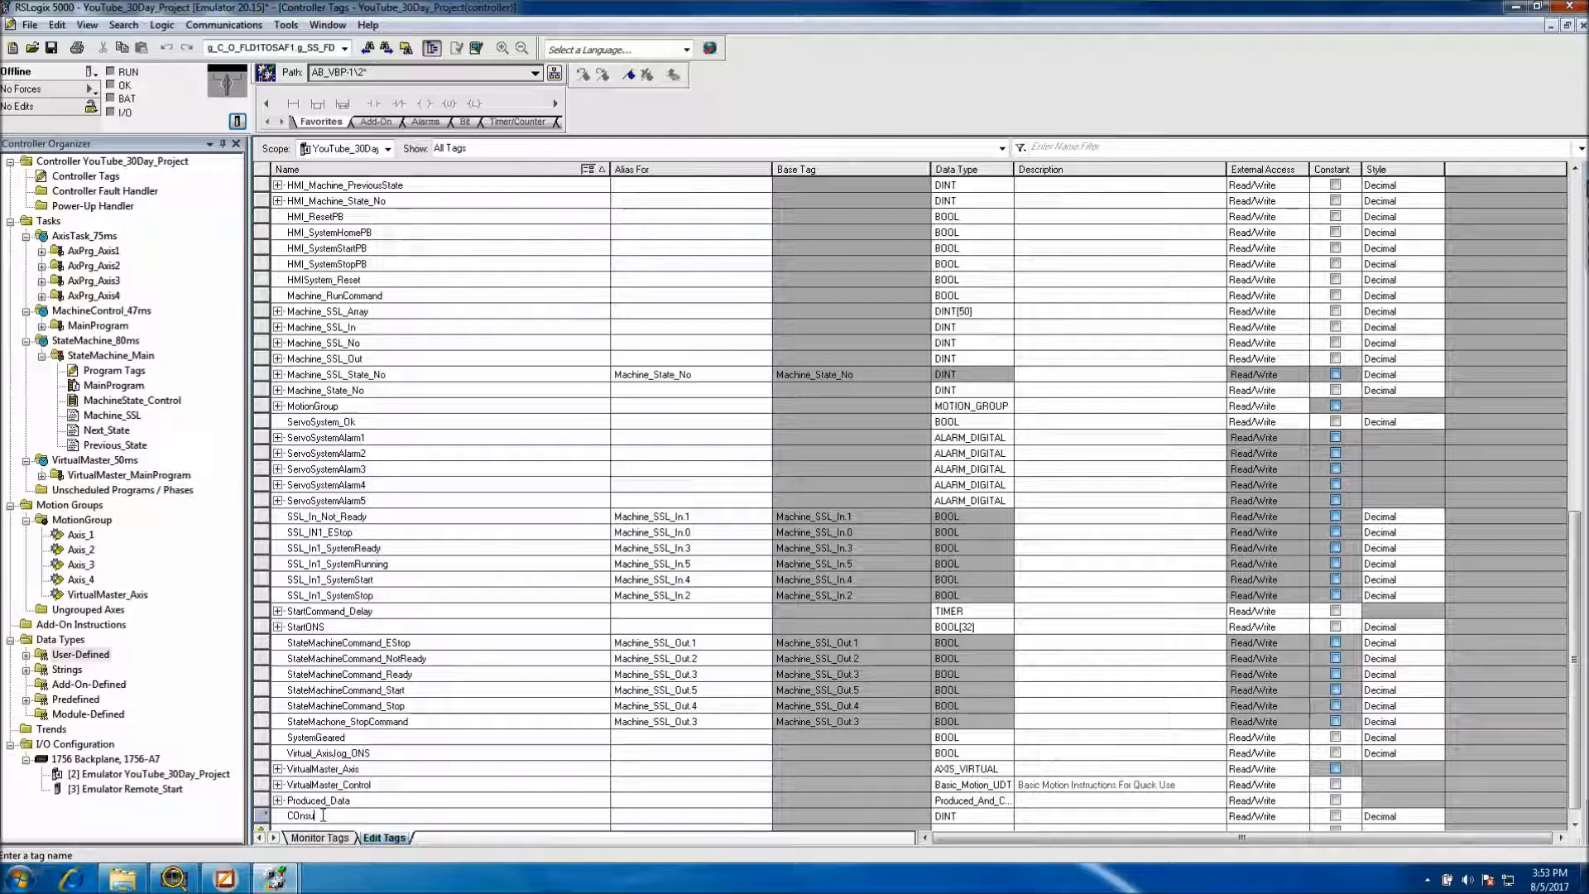
text(med)
key(BackSpace)
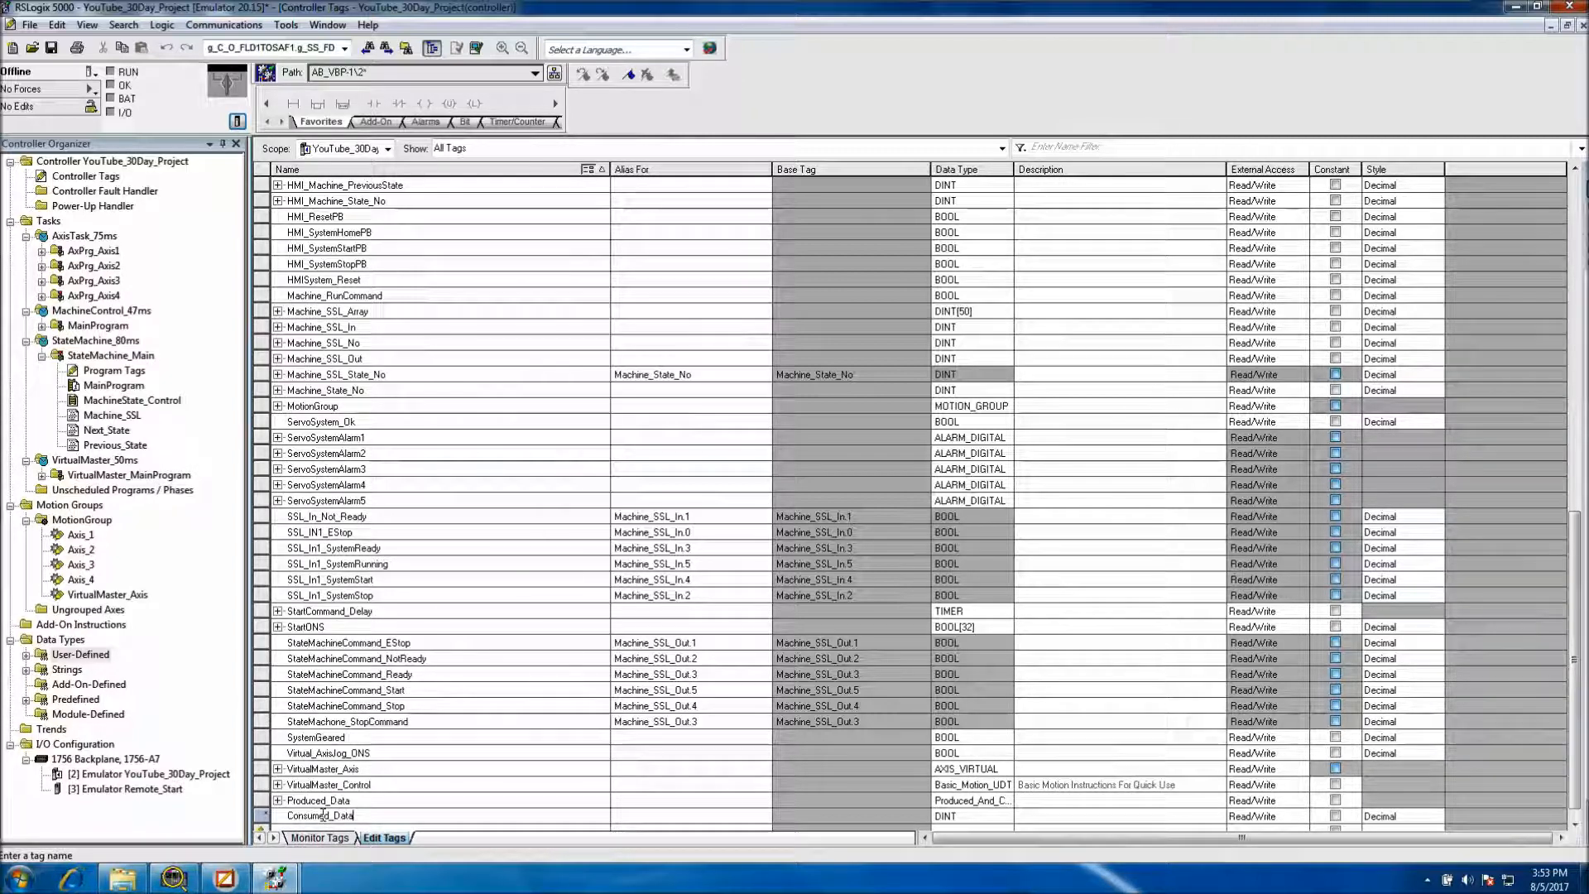
Set the new Consumed_Data tag's data type to Produced_And_Consumed in YouTube_30Day_Project
click(989, 817)
click(1004, 816)
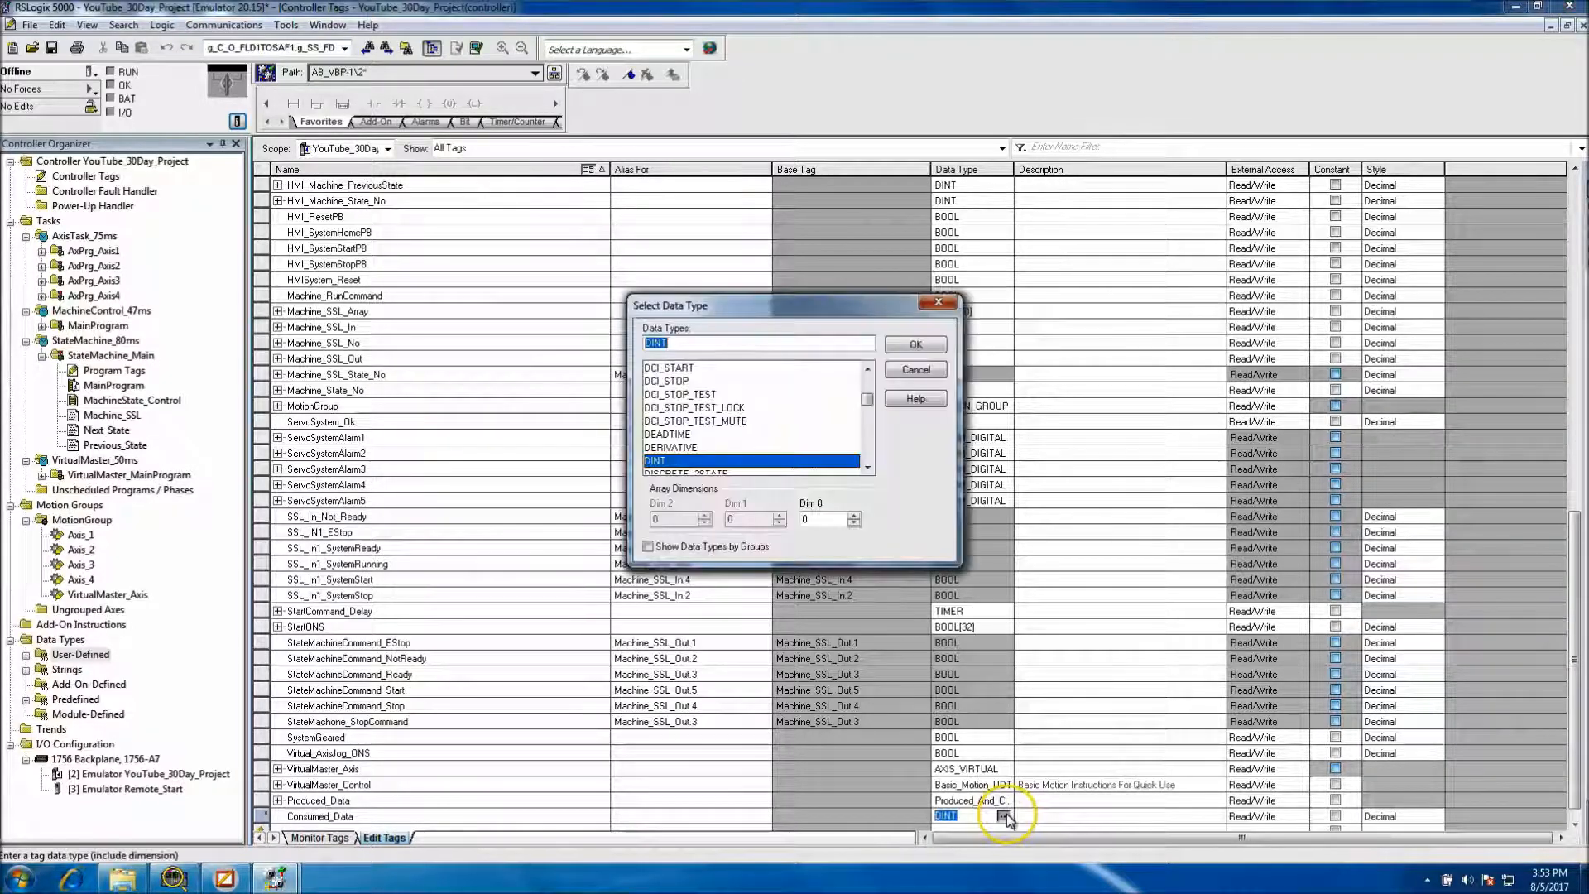
text(P)
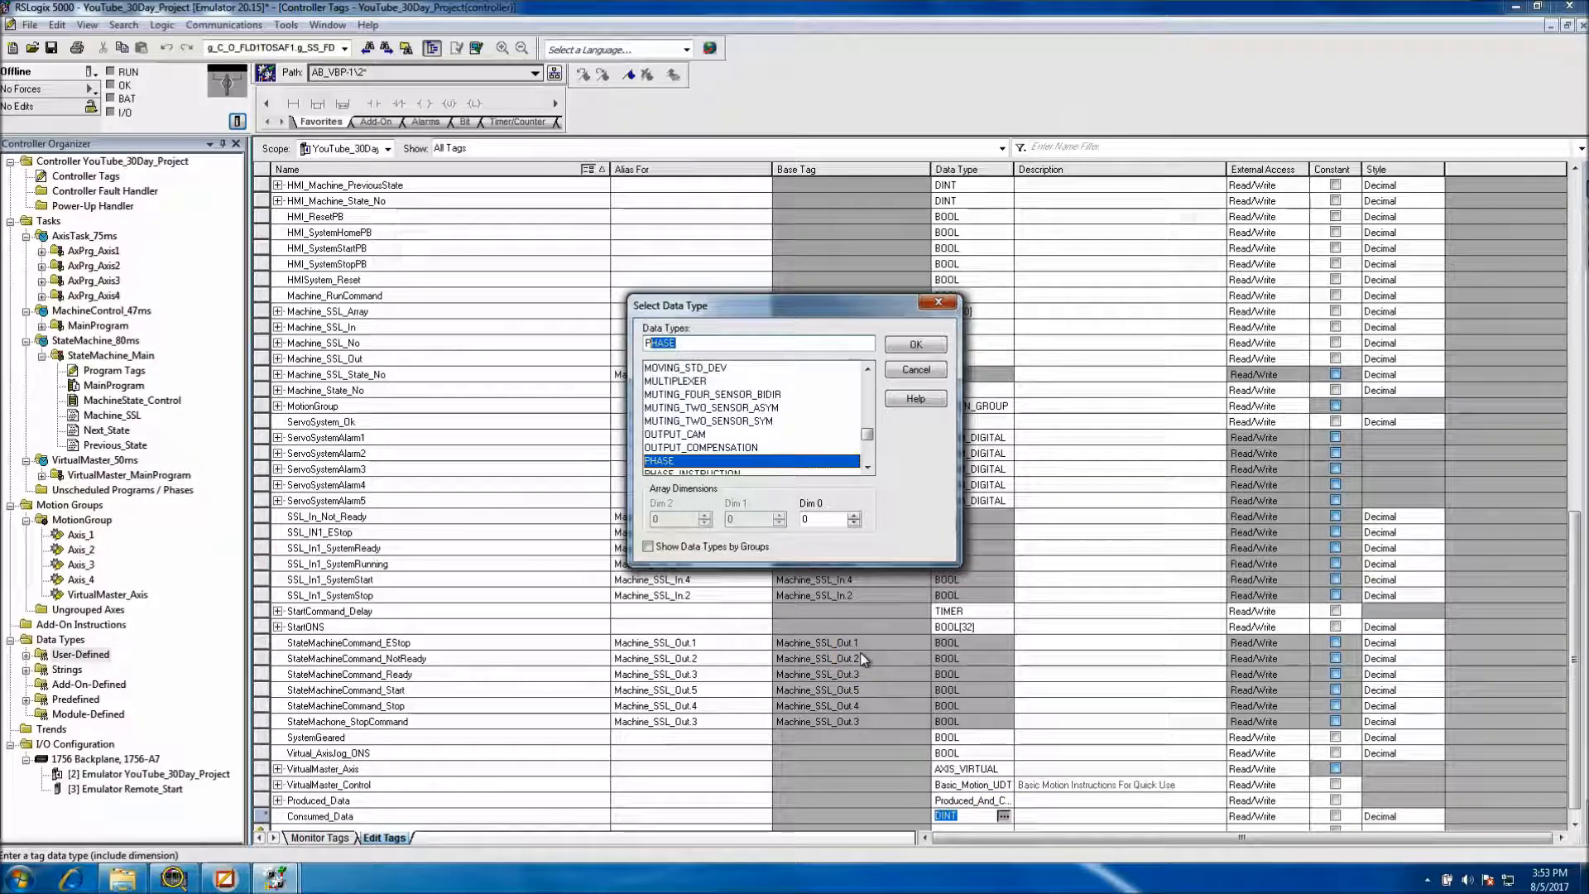
text(roduced_And_Consumed)
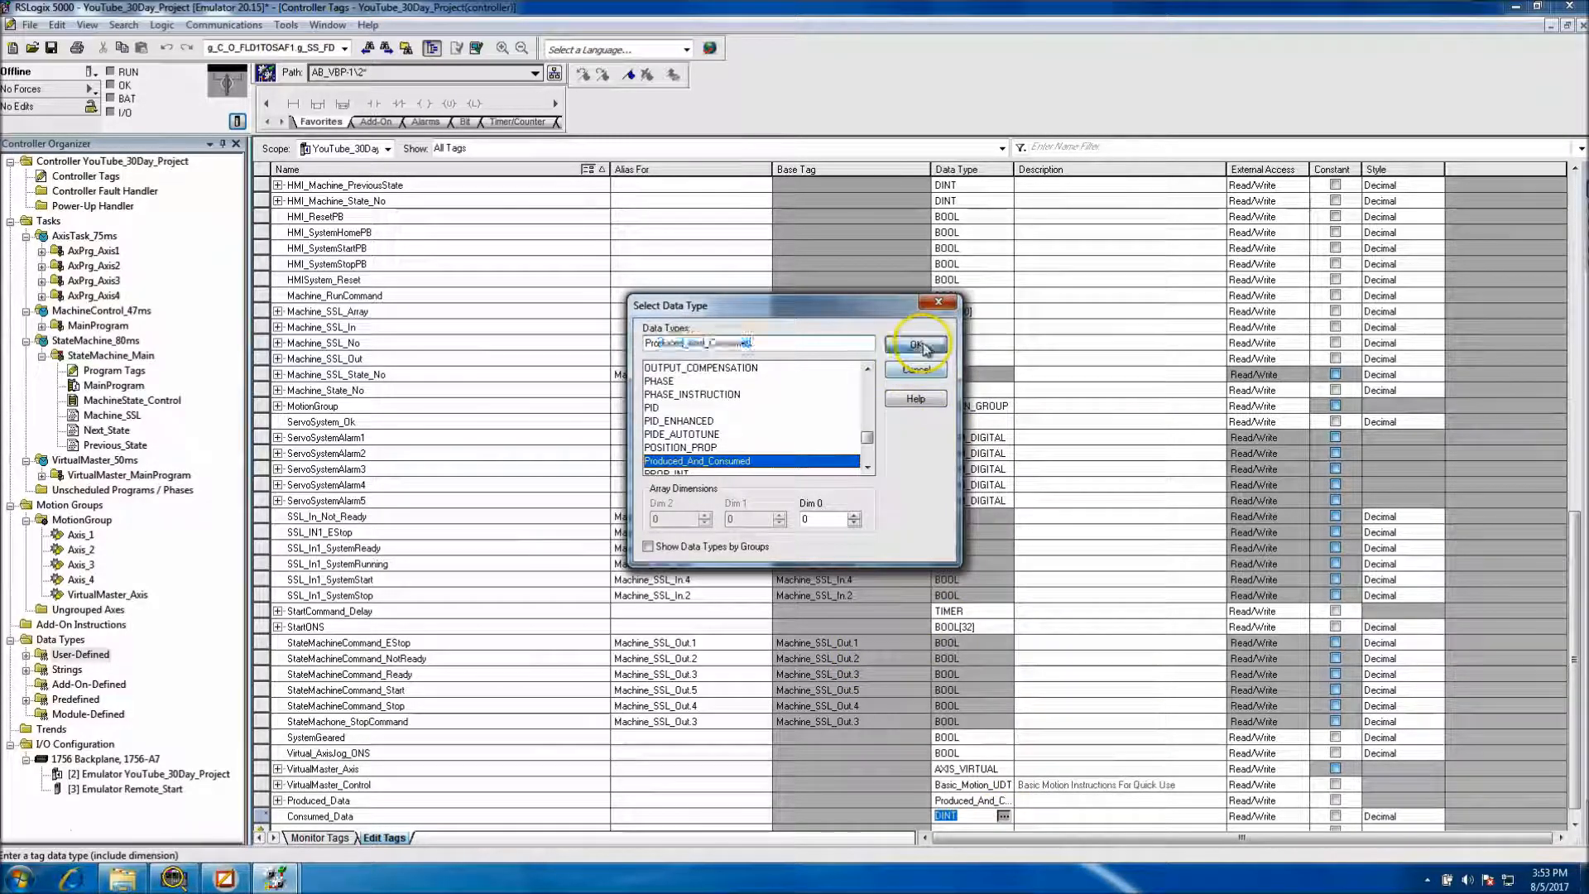
click(916, 344)
click(405, 826)
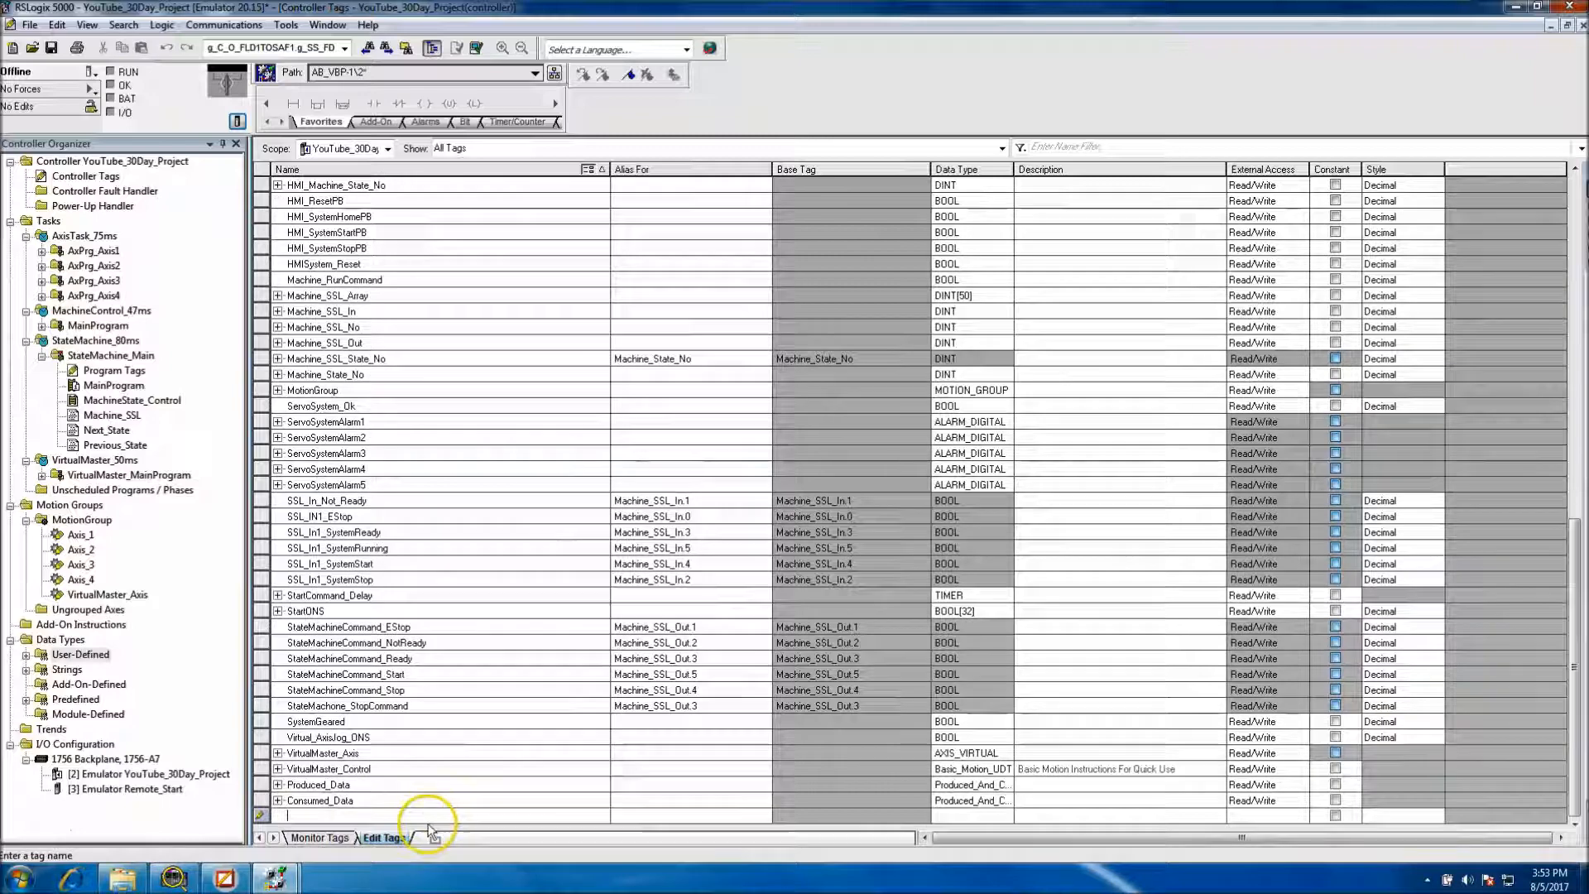
Change the Produced_Data tag's type to Produced in its properties, keeping the default connection settings, and apply the change
click(274, 785)
right_click(267, 787)
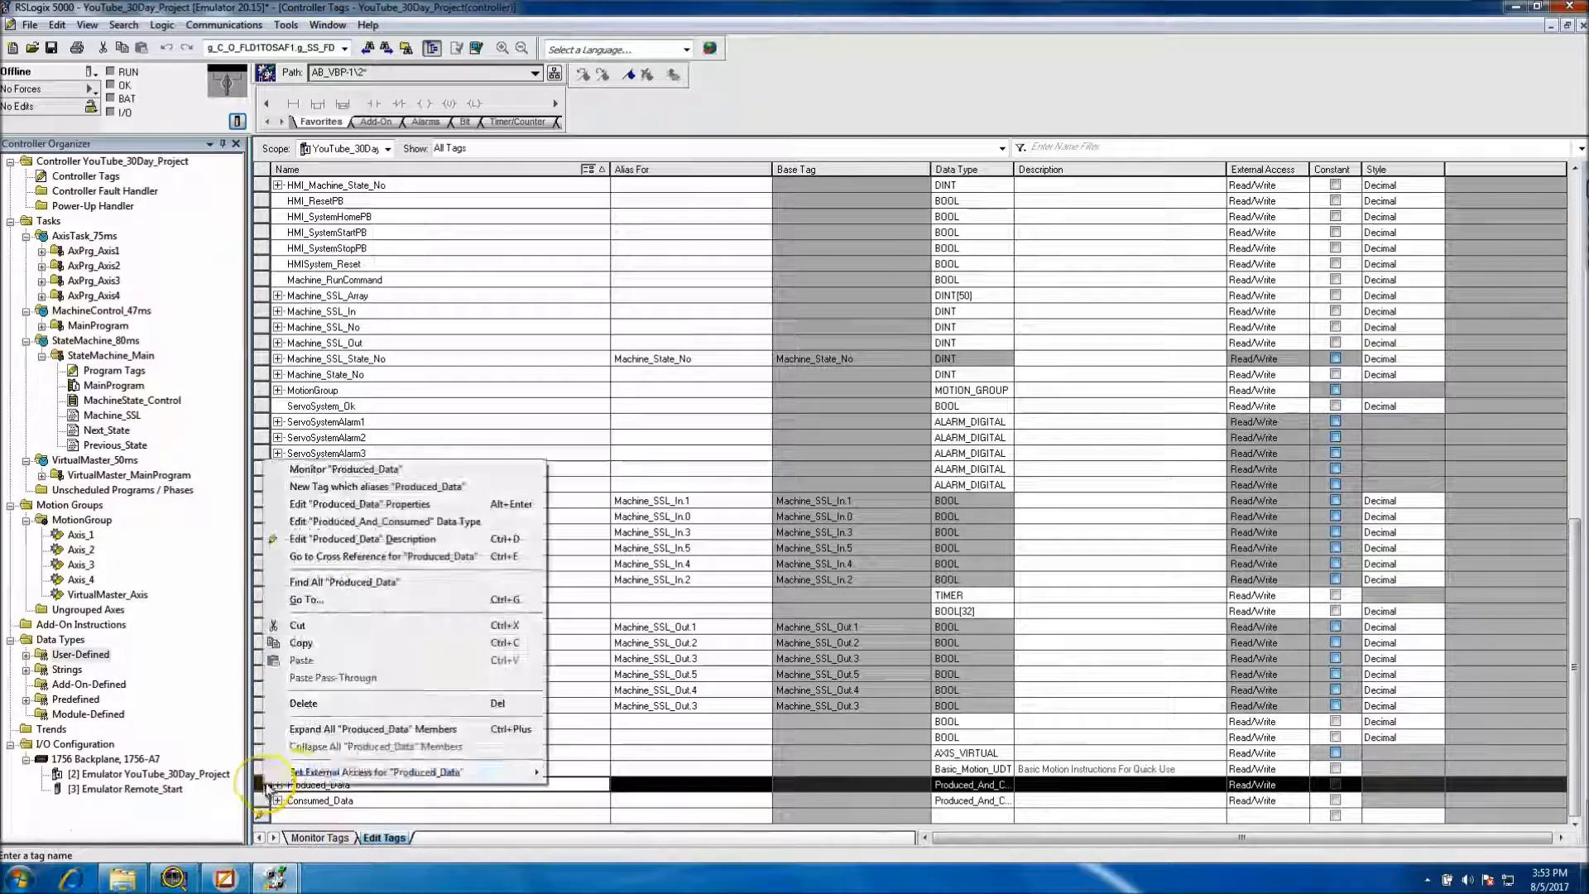
click(348, 504)
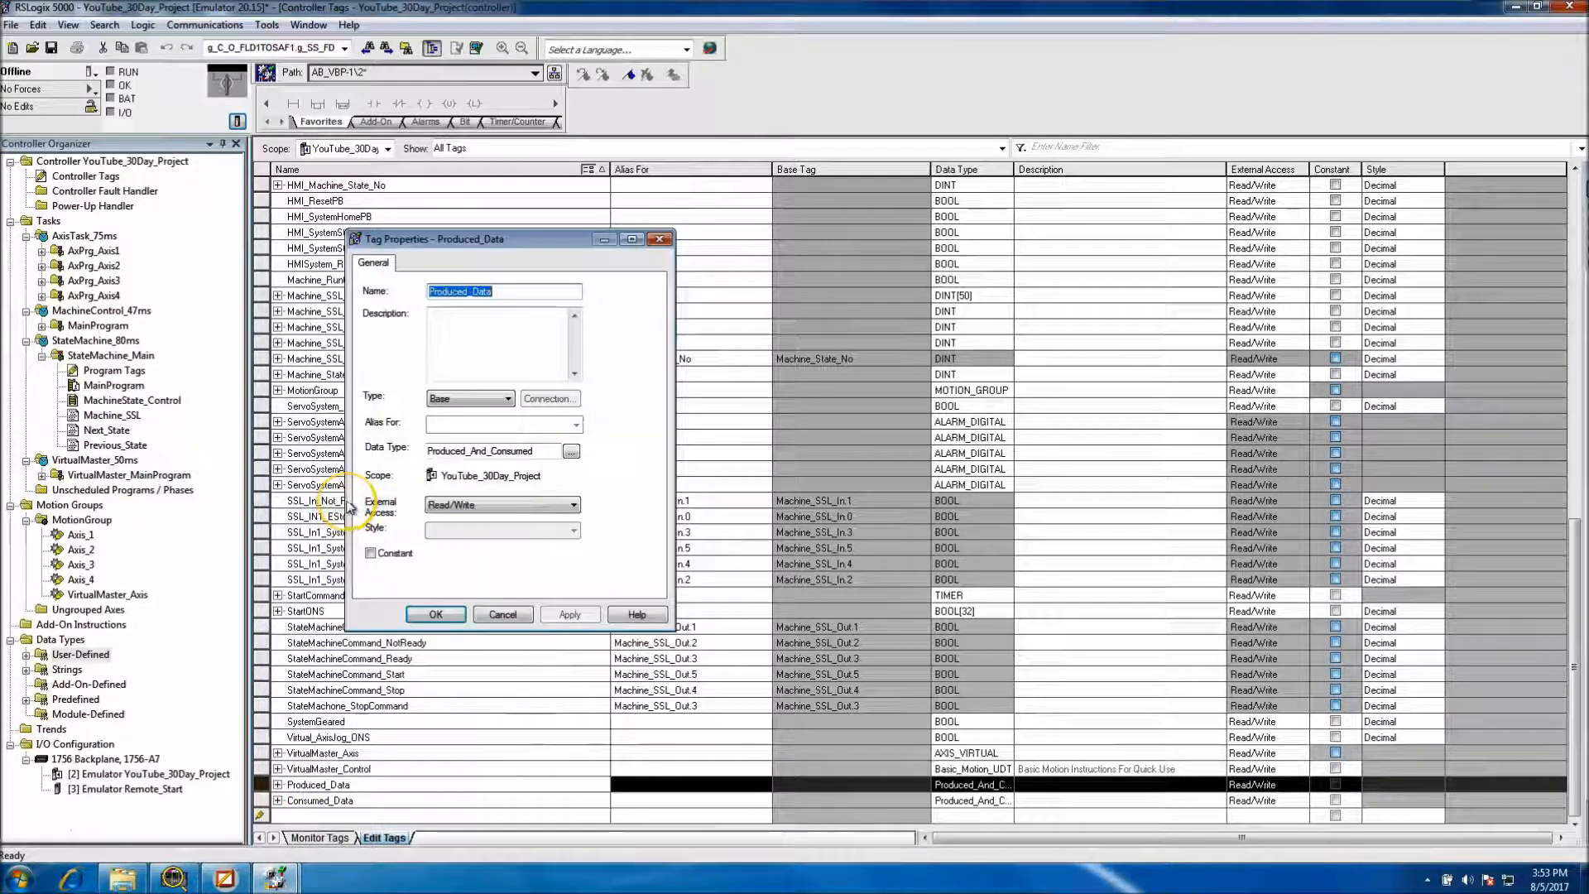
click(499, 400)
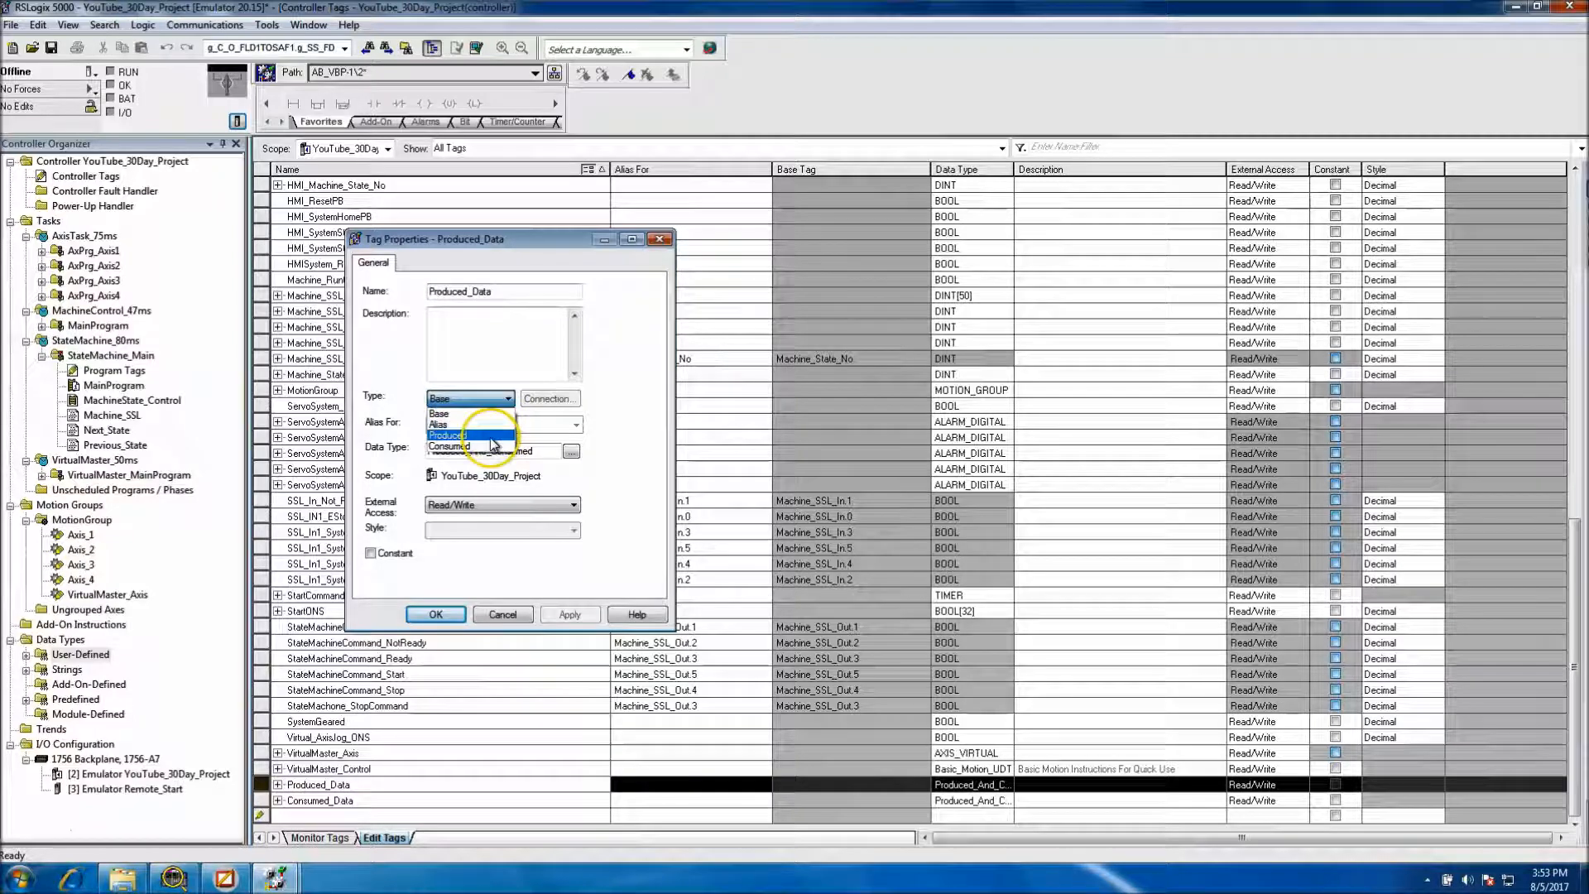
click(468, 433)
click(549, 401)
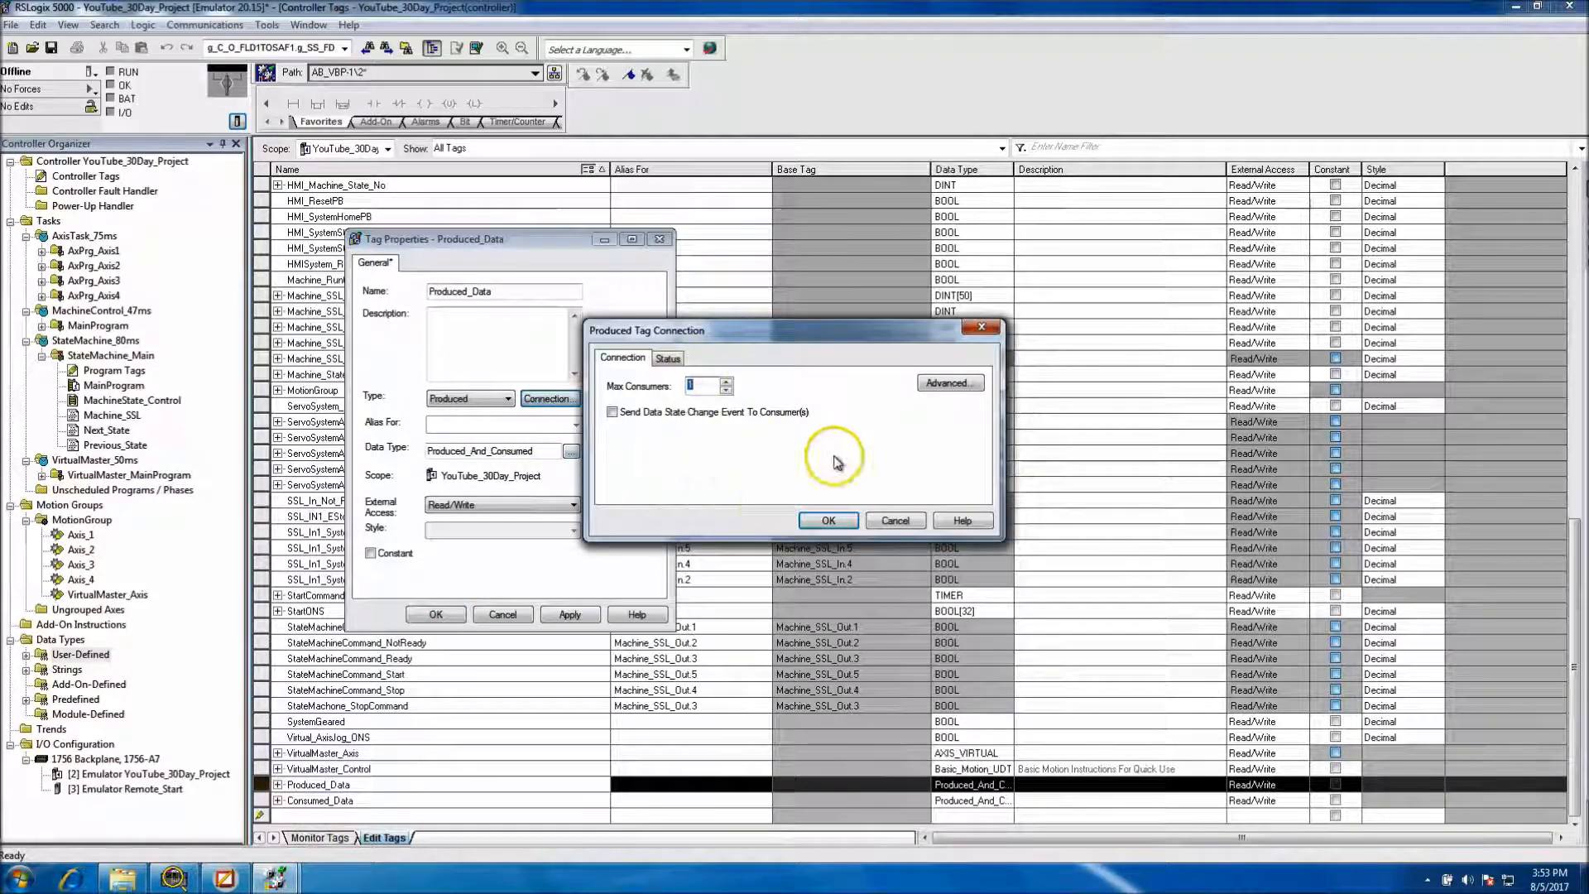
click(828, 519)
click(570, 614)
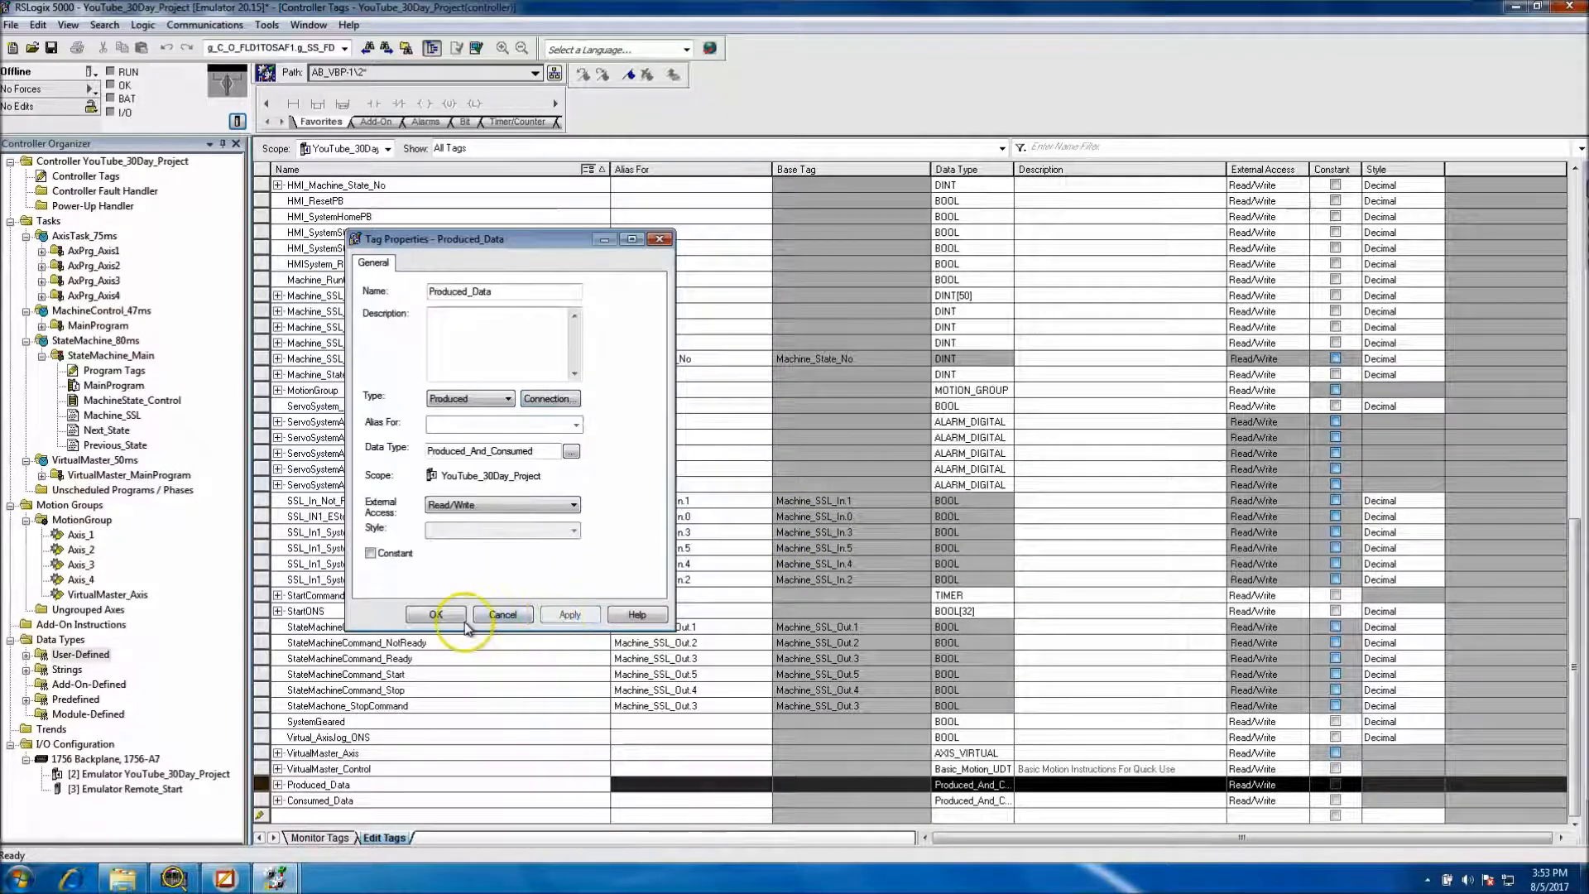
click(439, 614)
Open the properties of YouTube_30Day_Project's Consumed_Data tag and set its type to Consumed
right_click(263, 801)
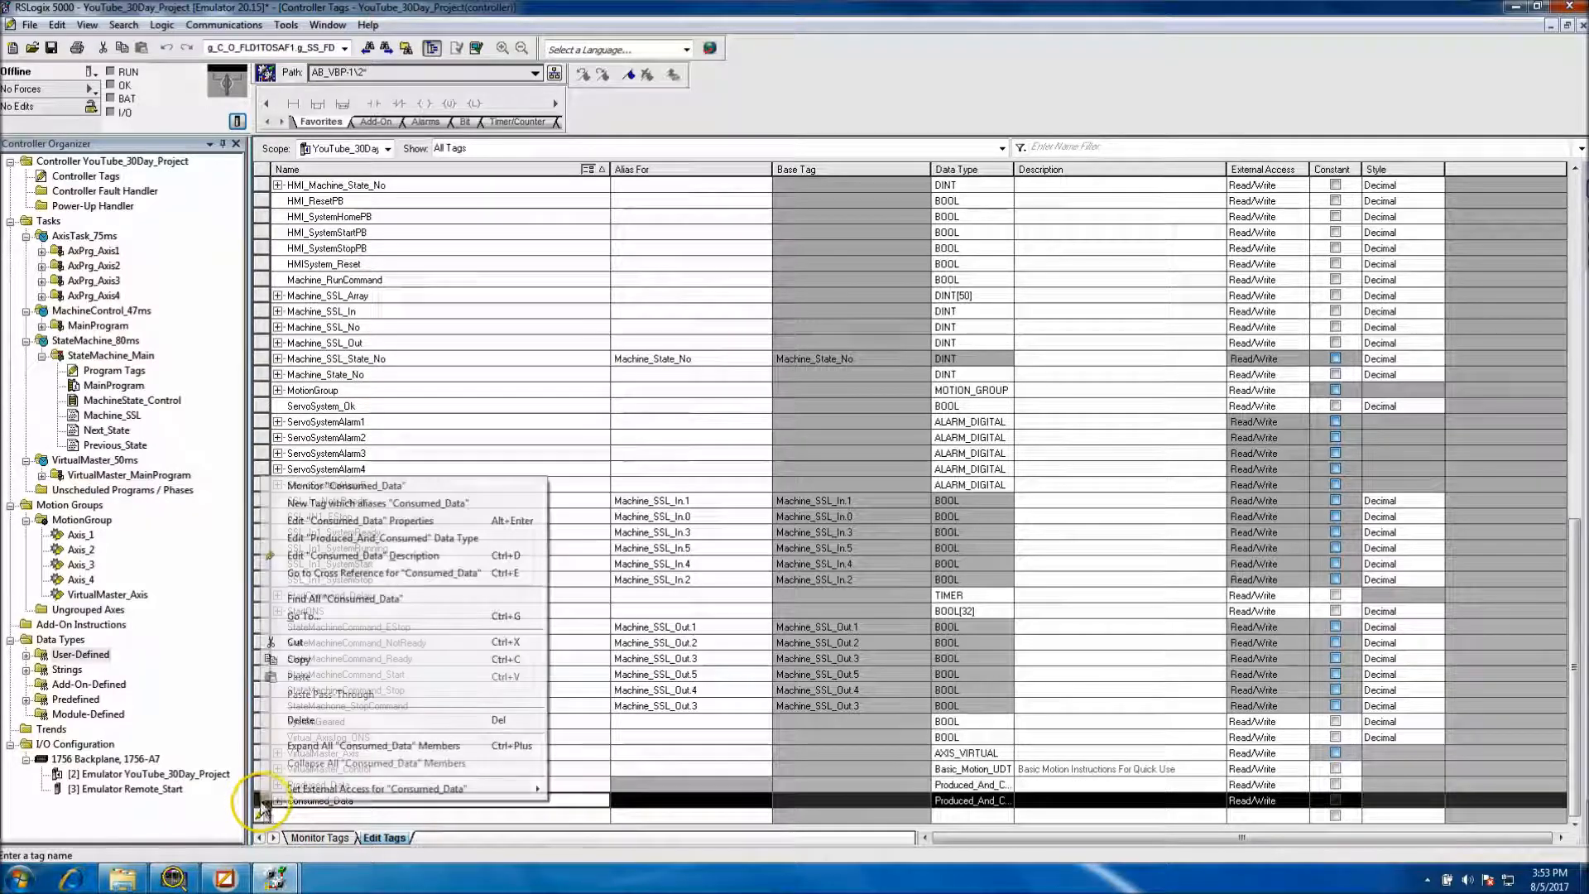
click(425, 524)
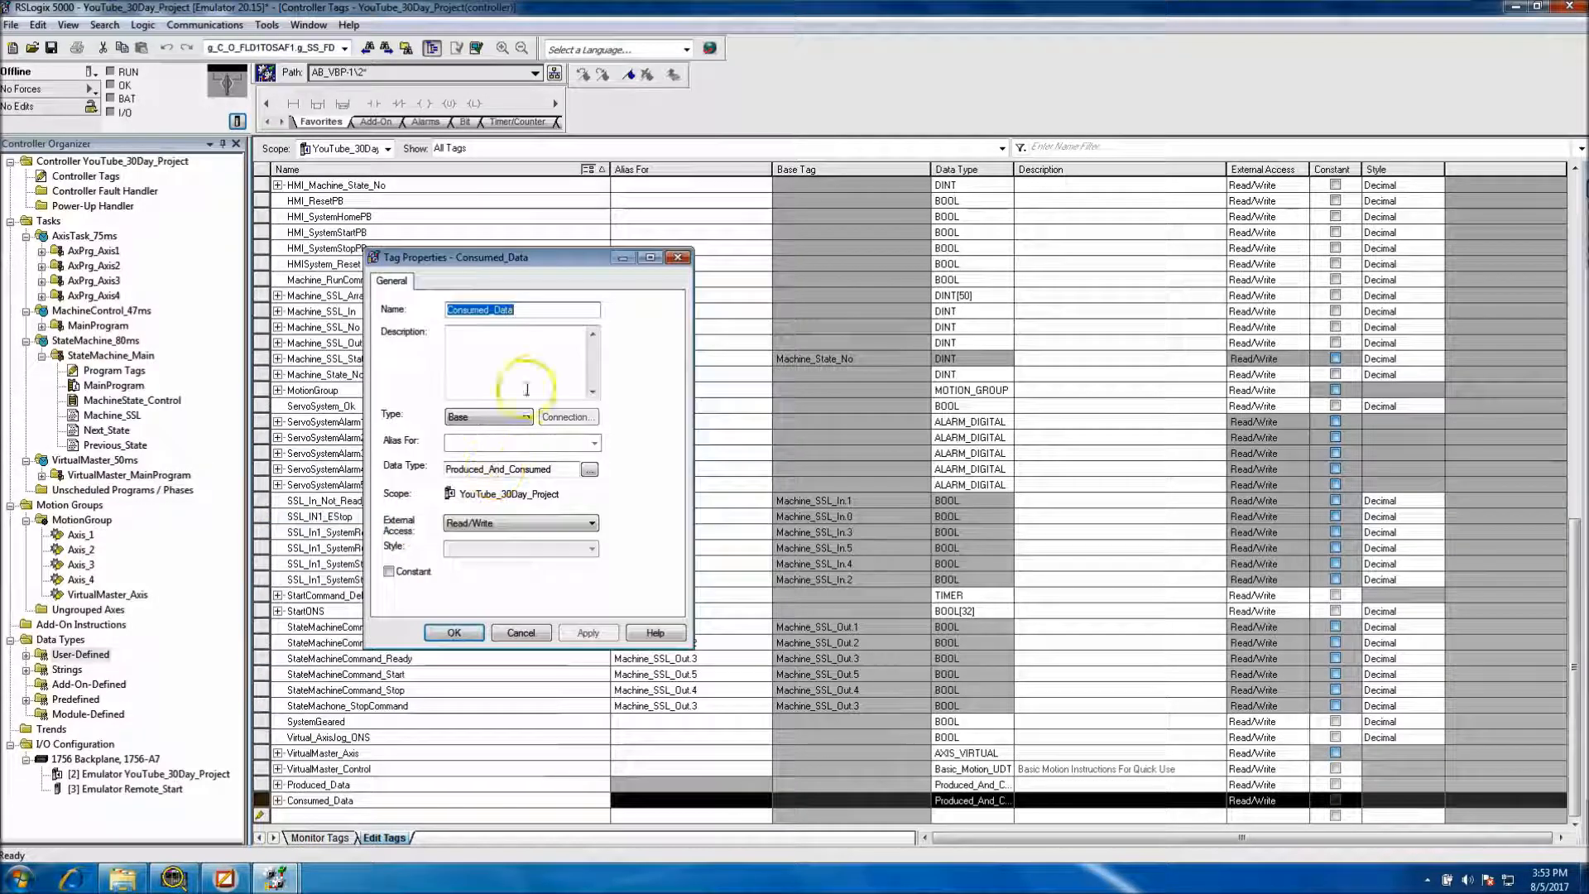
click(523, 417)
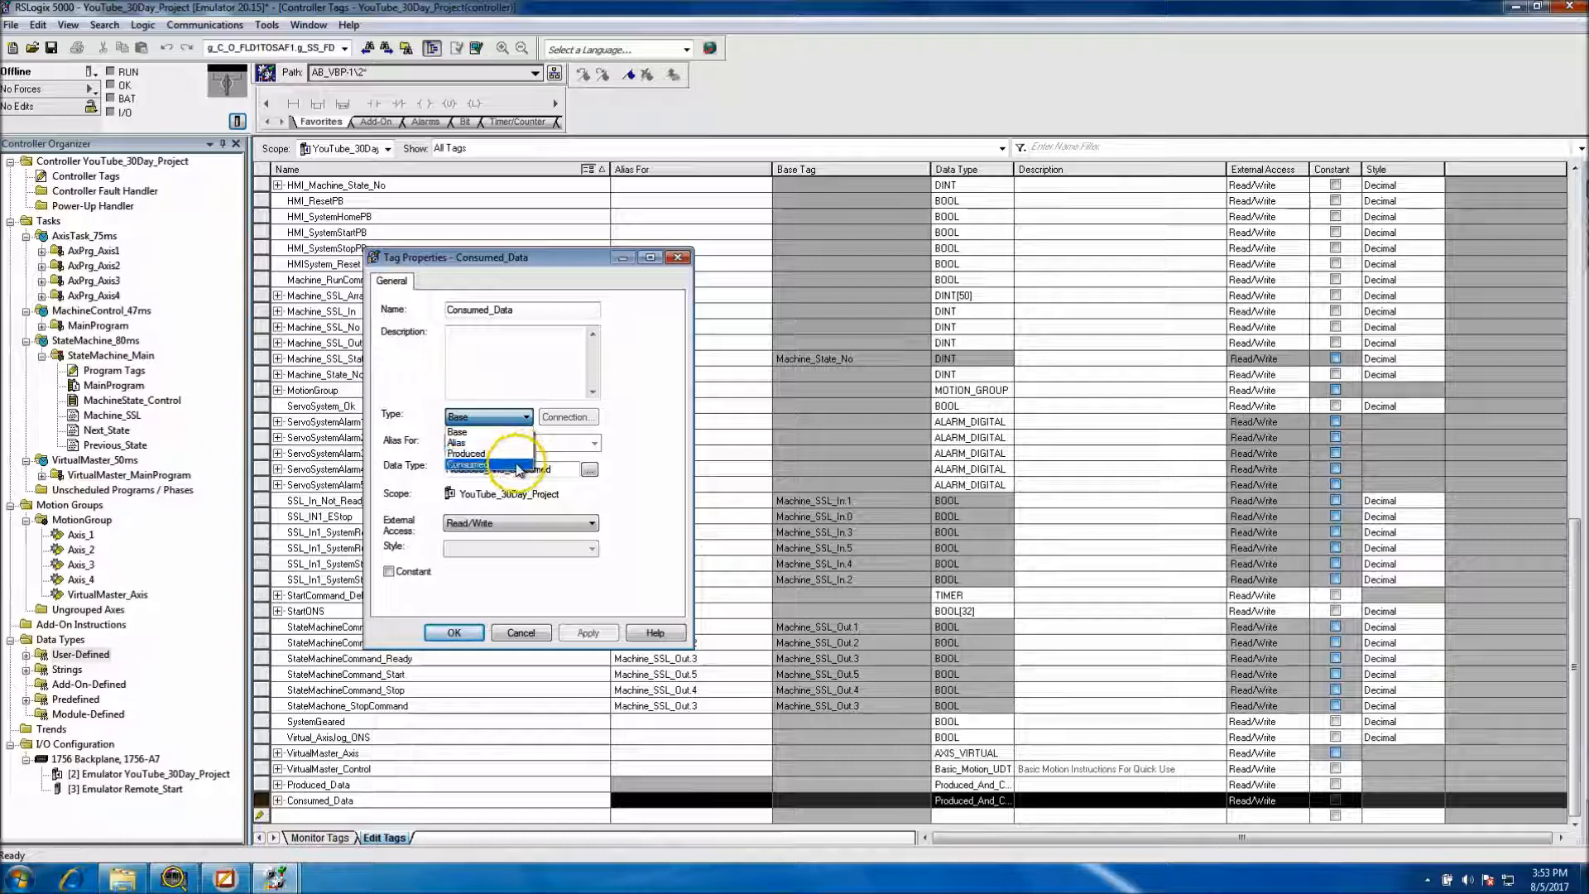
click(515, 465)
Connect the Consumed_Data tag to producer Remote_Start with remote data Consumed_Data, apply the properties, and widen the Data Type column
click(571, 417)
click(745, 366)
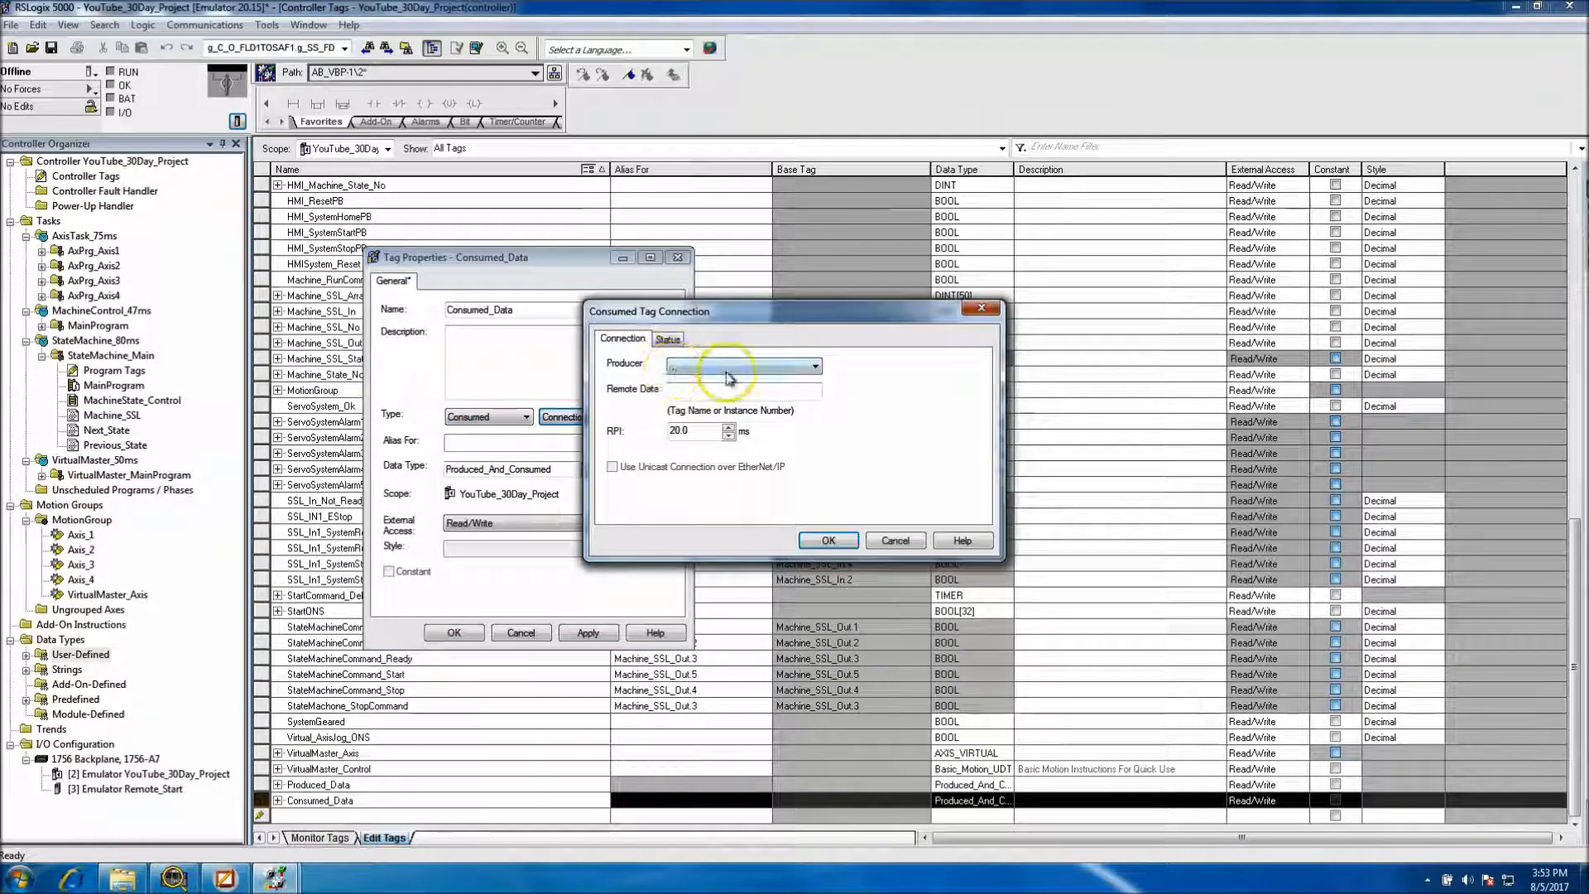
click(741, 389)
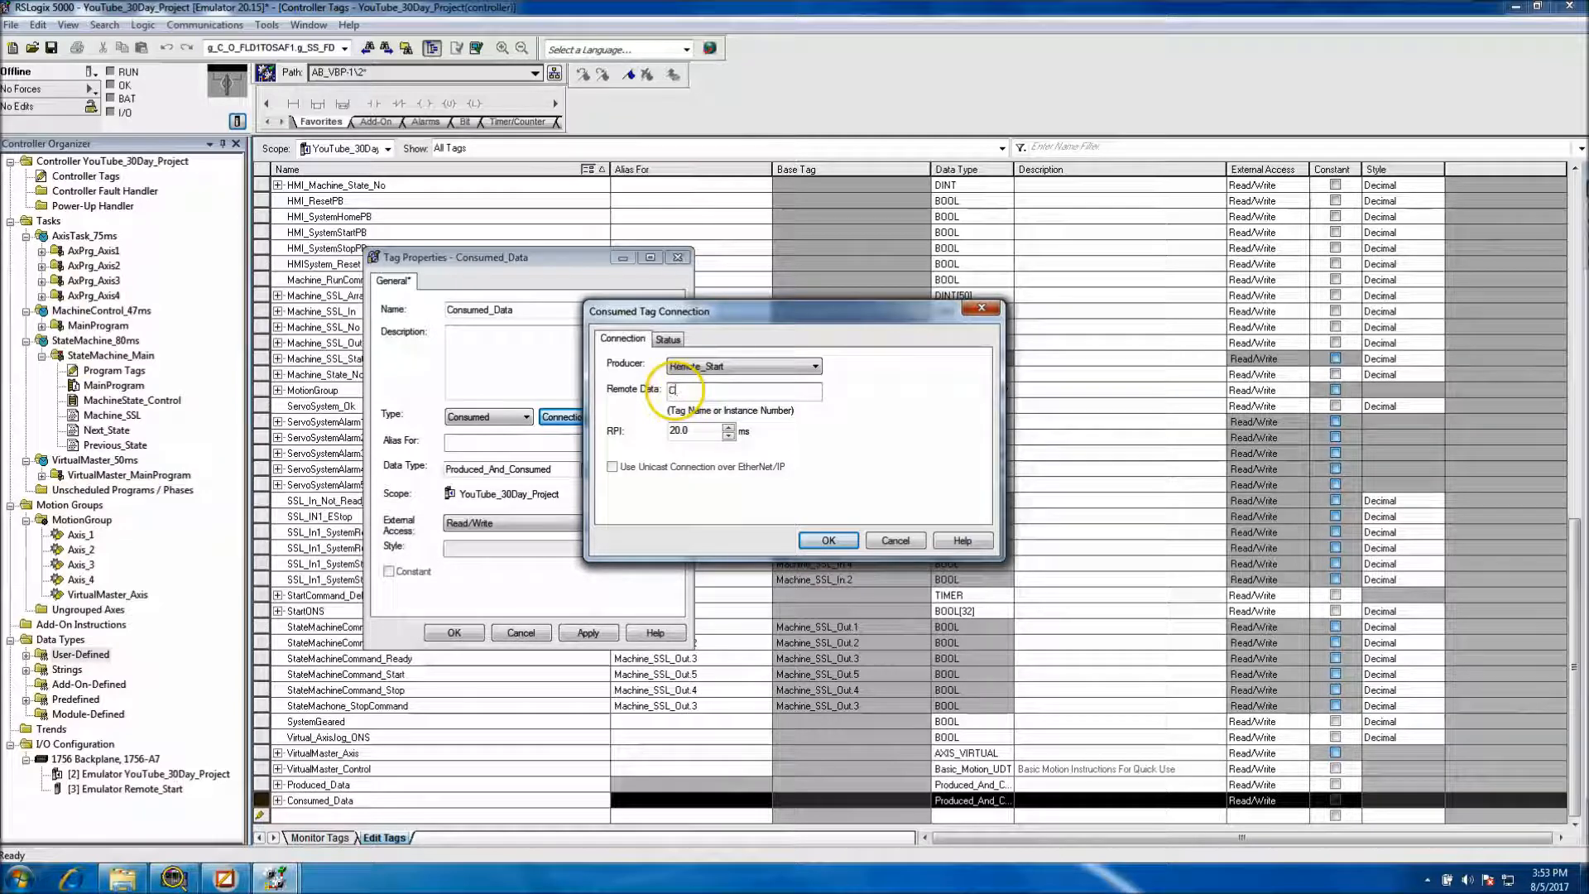
text(_Data)
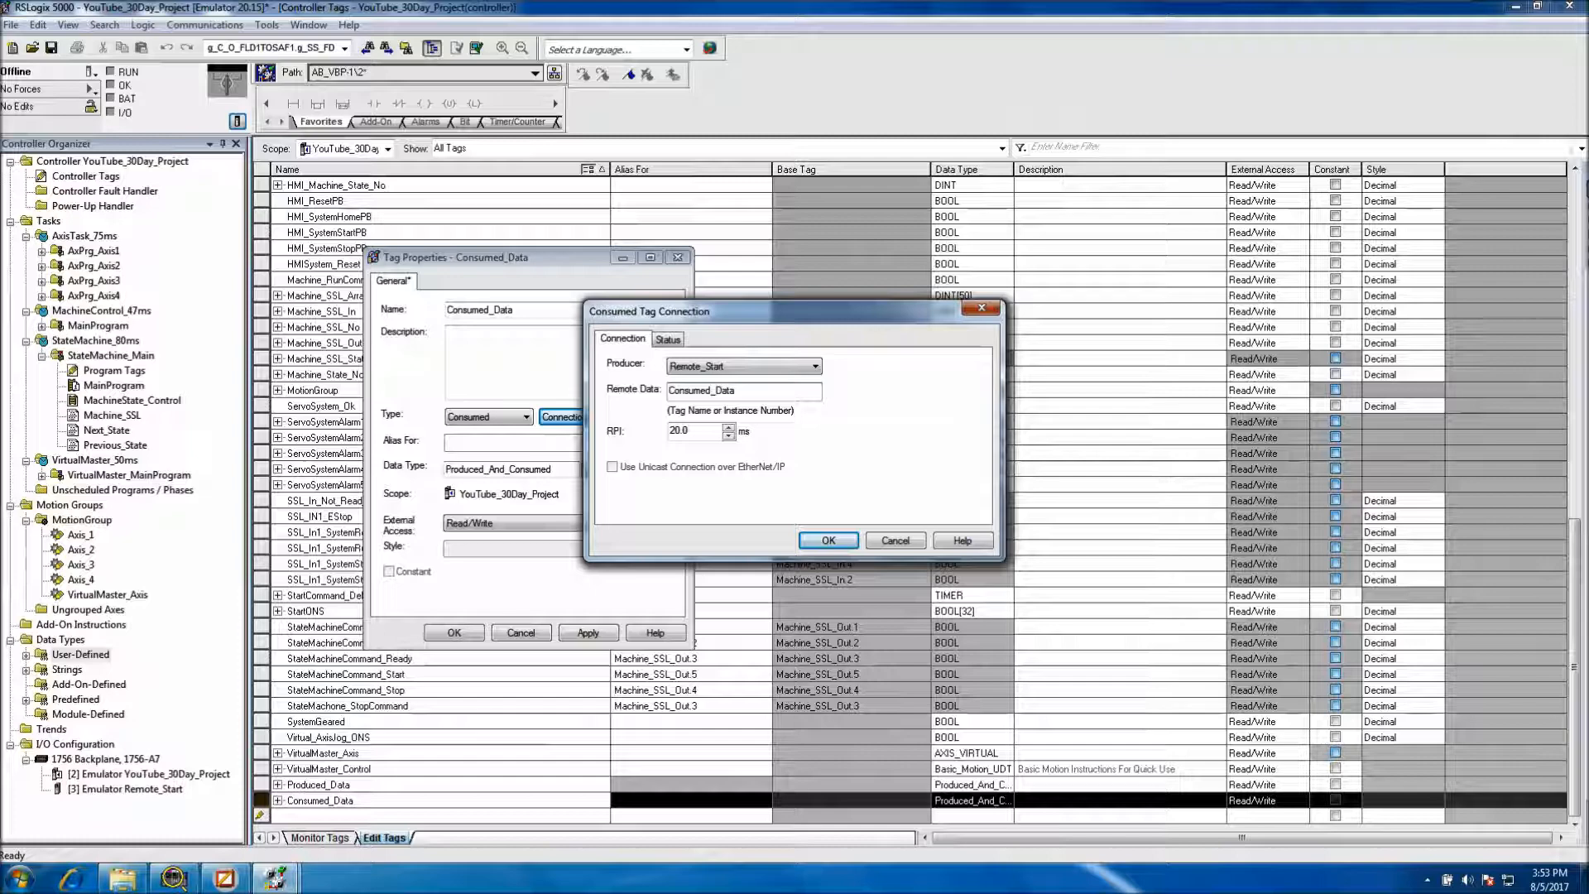
click(828, 539)
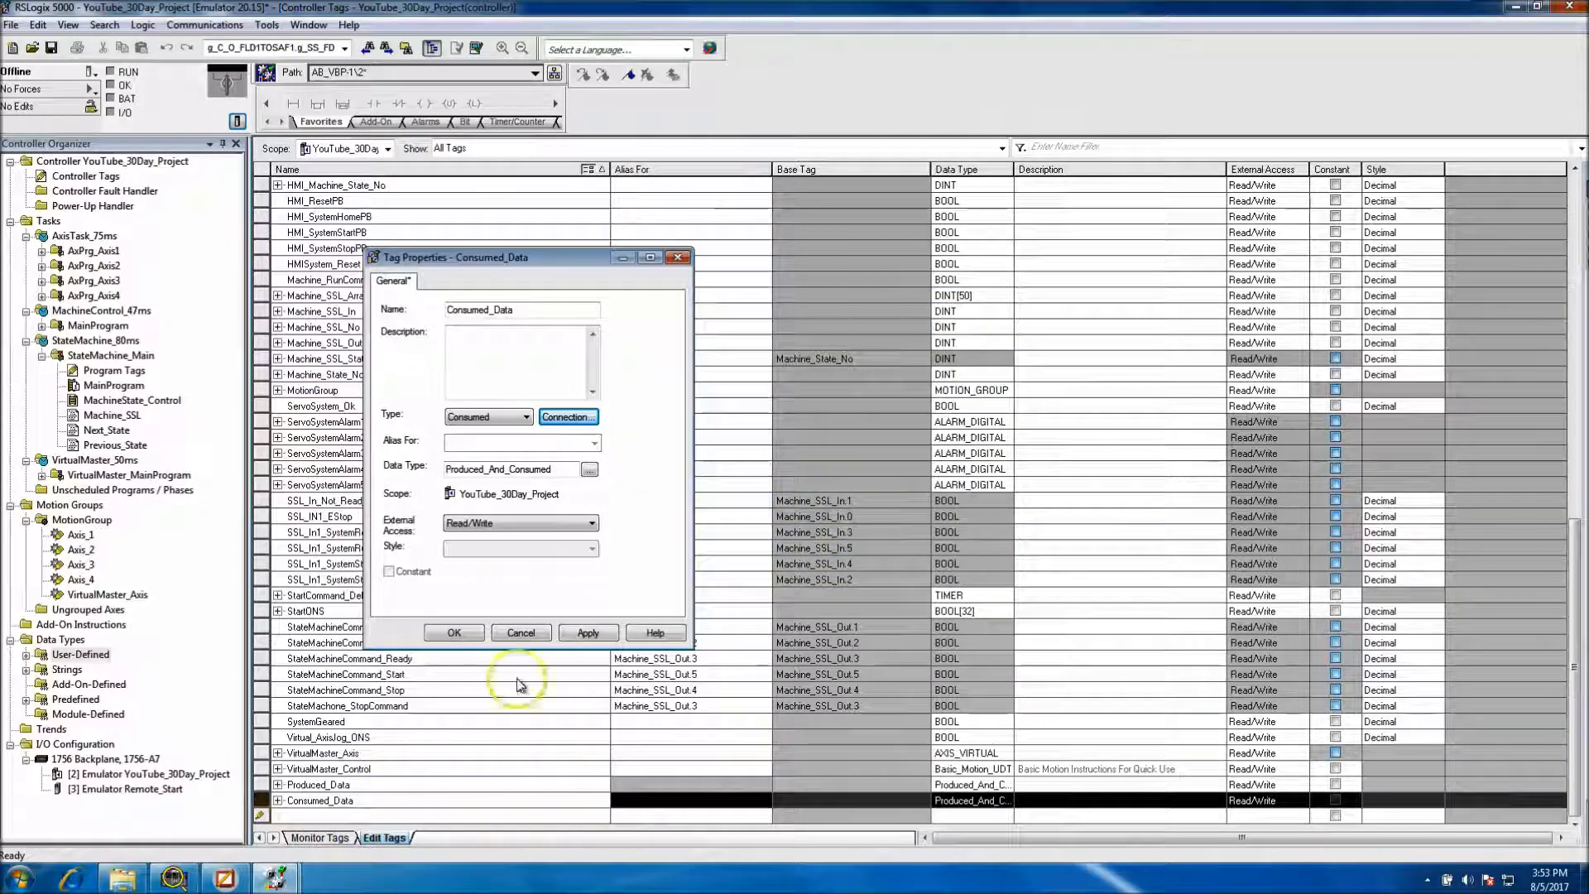
click(588, 632)
click(454, 632)
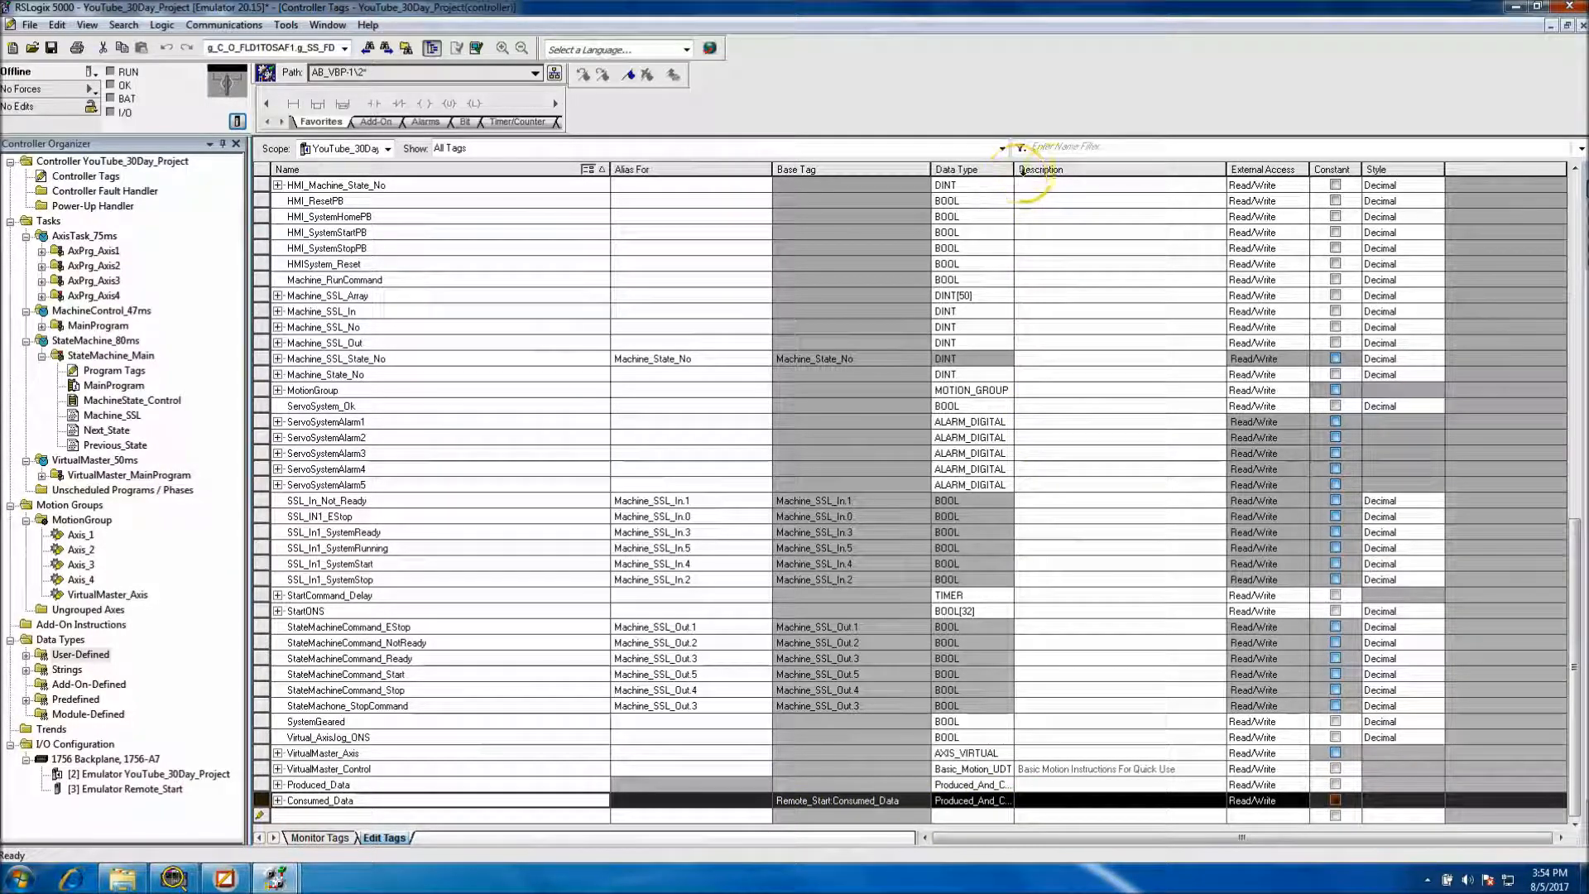
drag(1014, 169, 1056, 169)
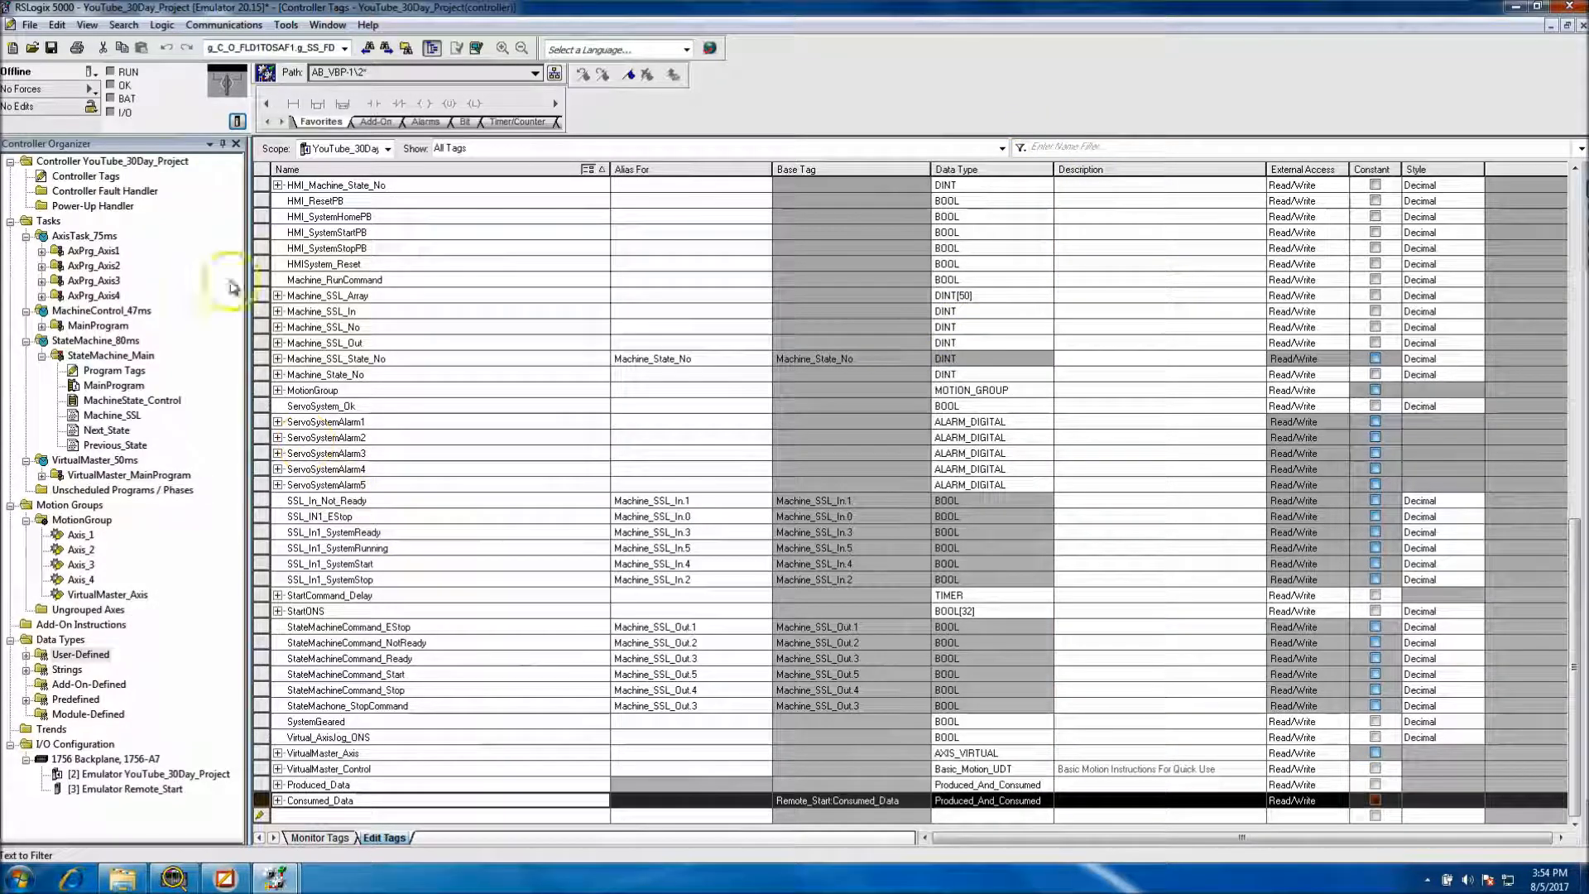
Download YouTube_30Day_Project to the emulator in slot 02 of the AB_VBP-1 virtual chassis and return the controller to Remote Run
click(96, 74)
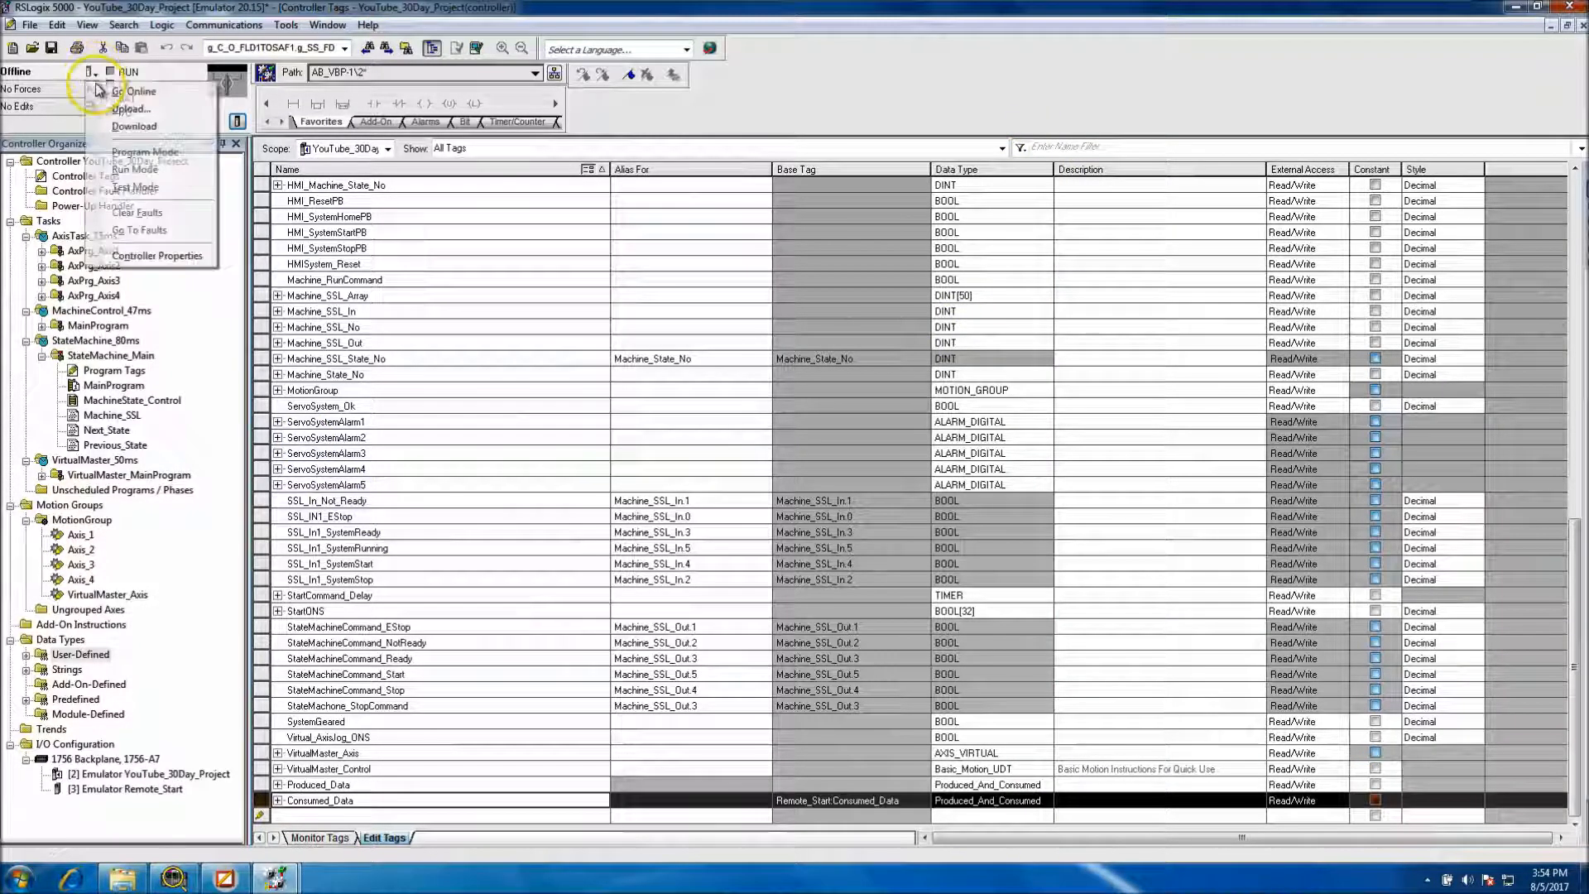
click(192, 25)
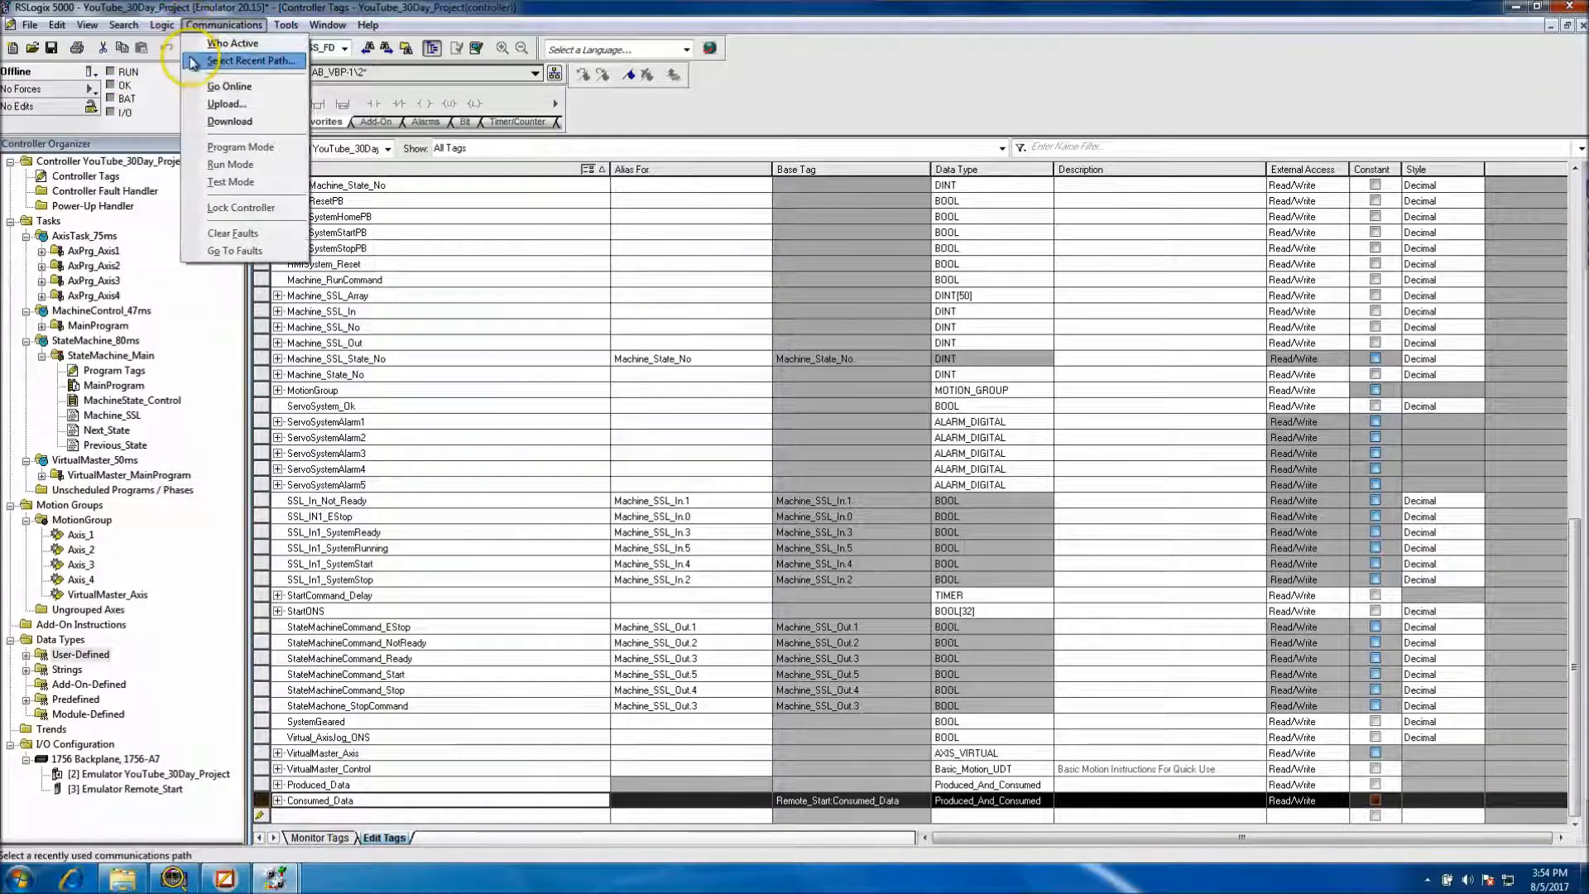
click(217, 40)
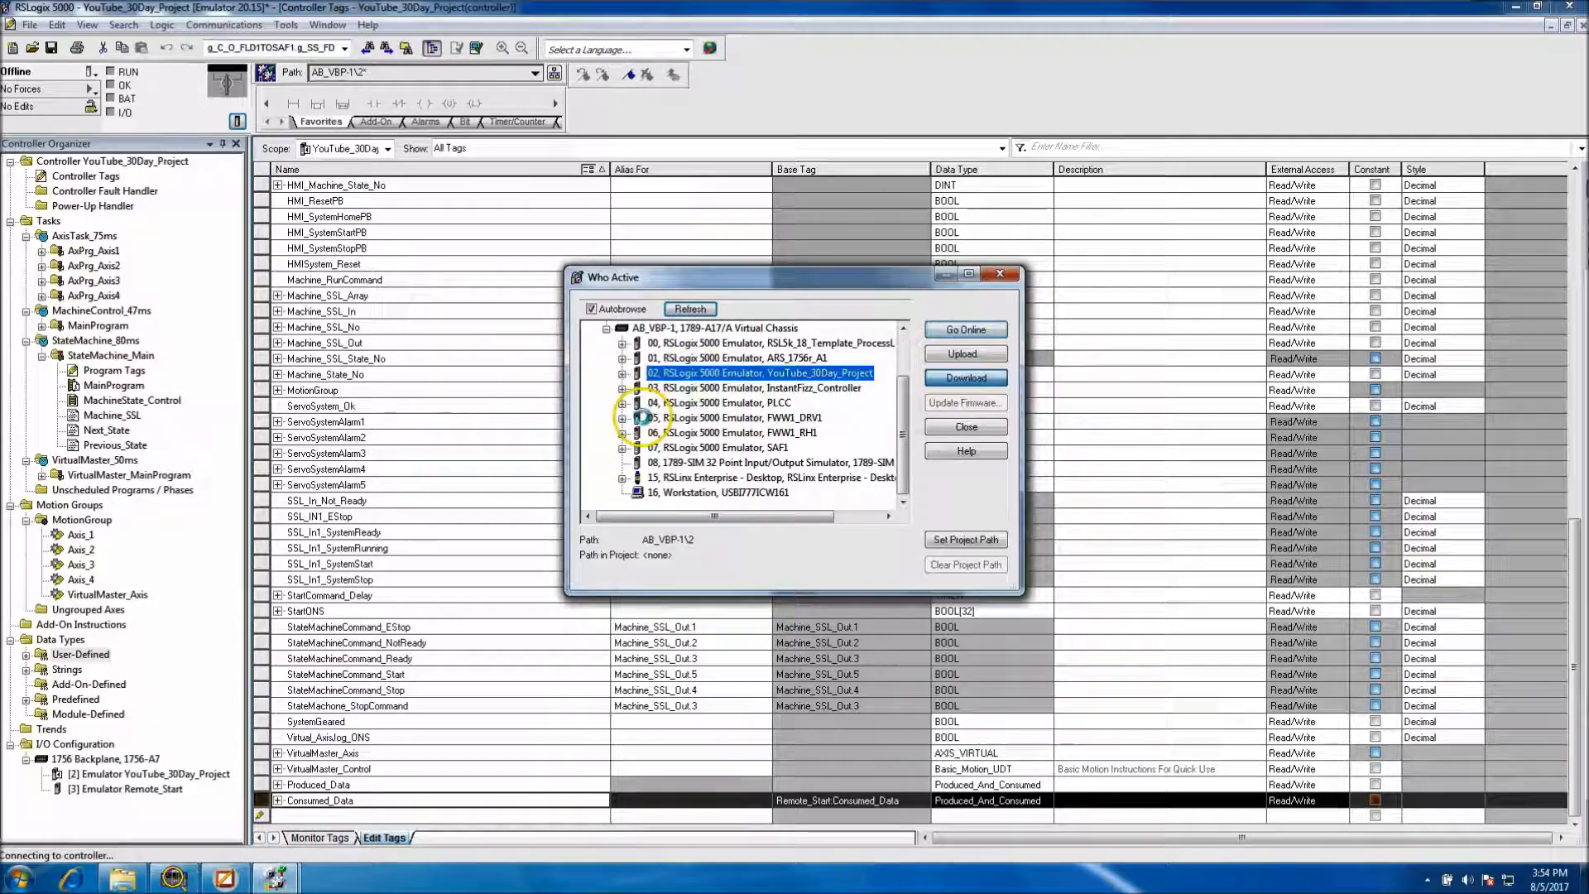
click(716, 604)
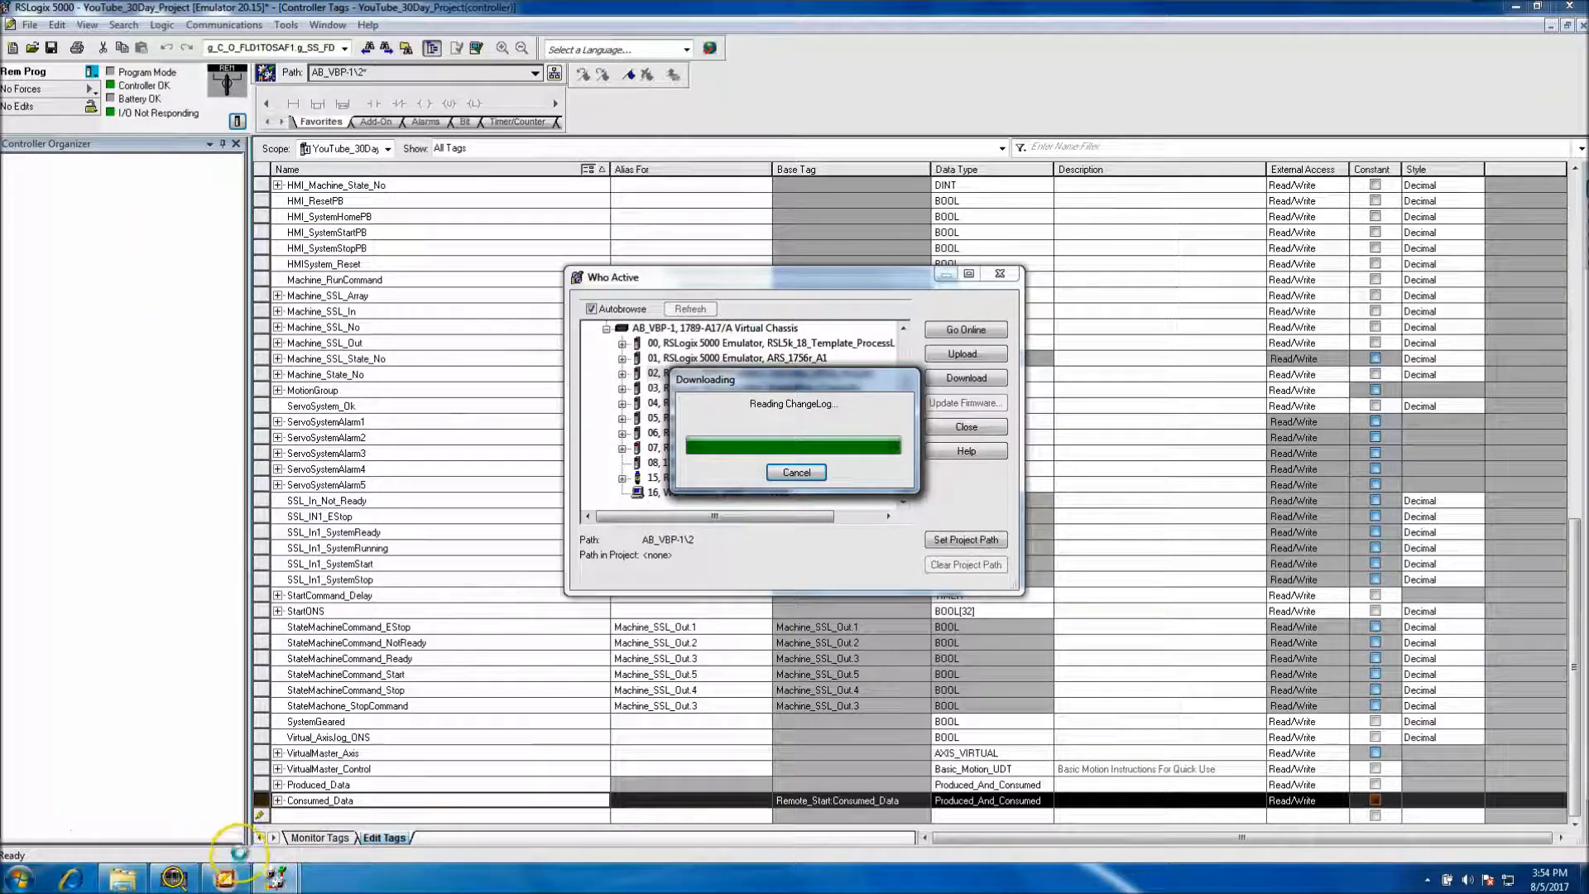
click(853, 483)
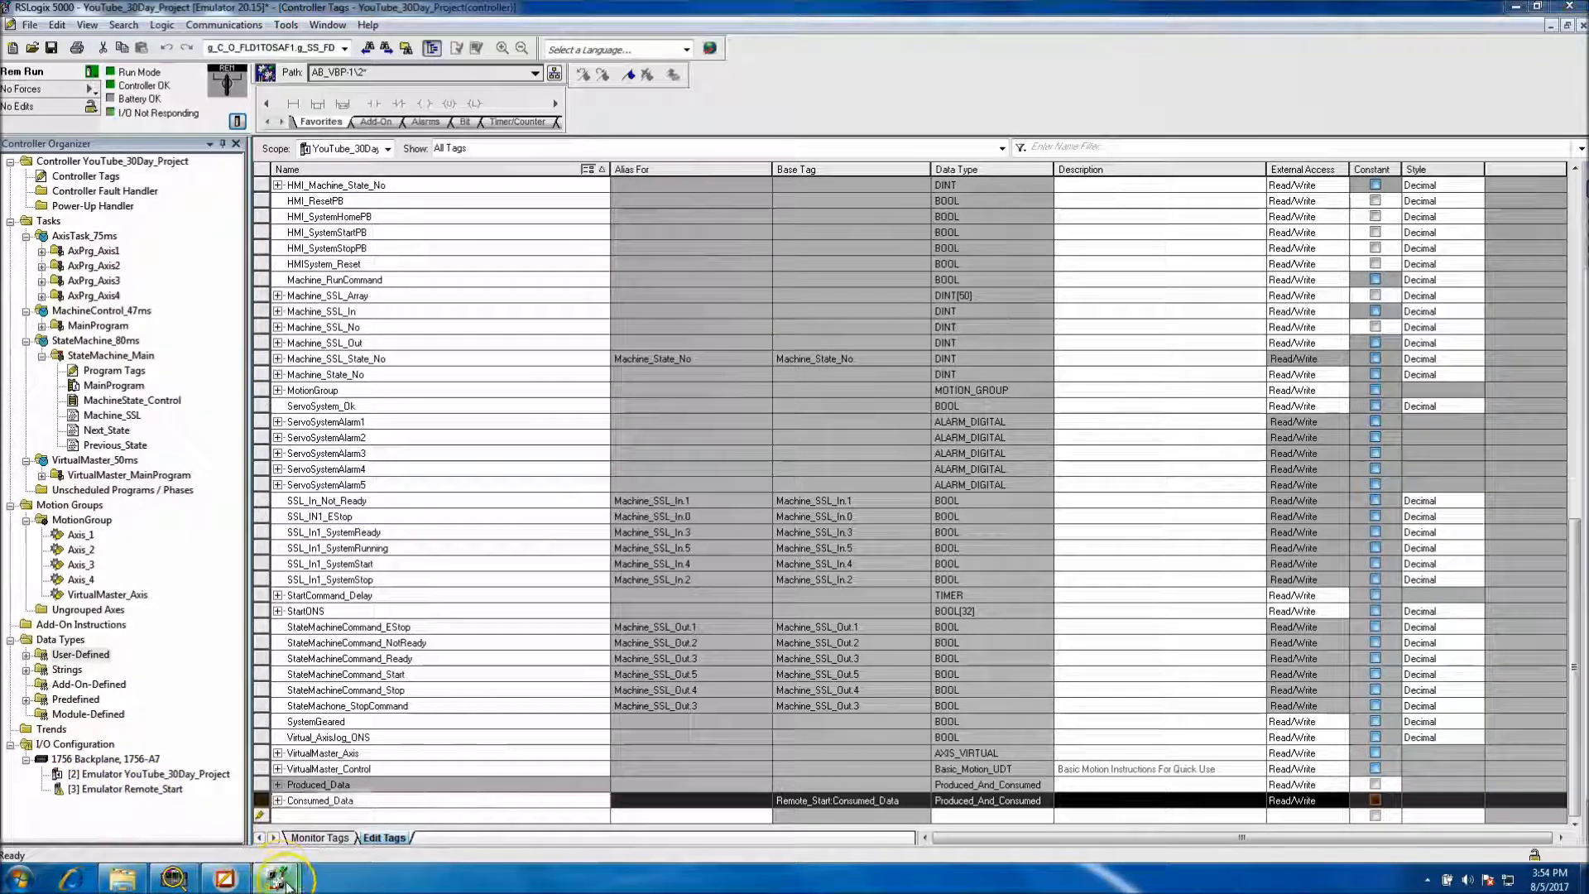
Switch to the Remote_Start project and download it to the emulator in slot 03 of the AB_VBP-1 virtual chassis
mouse_move(276, 878)
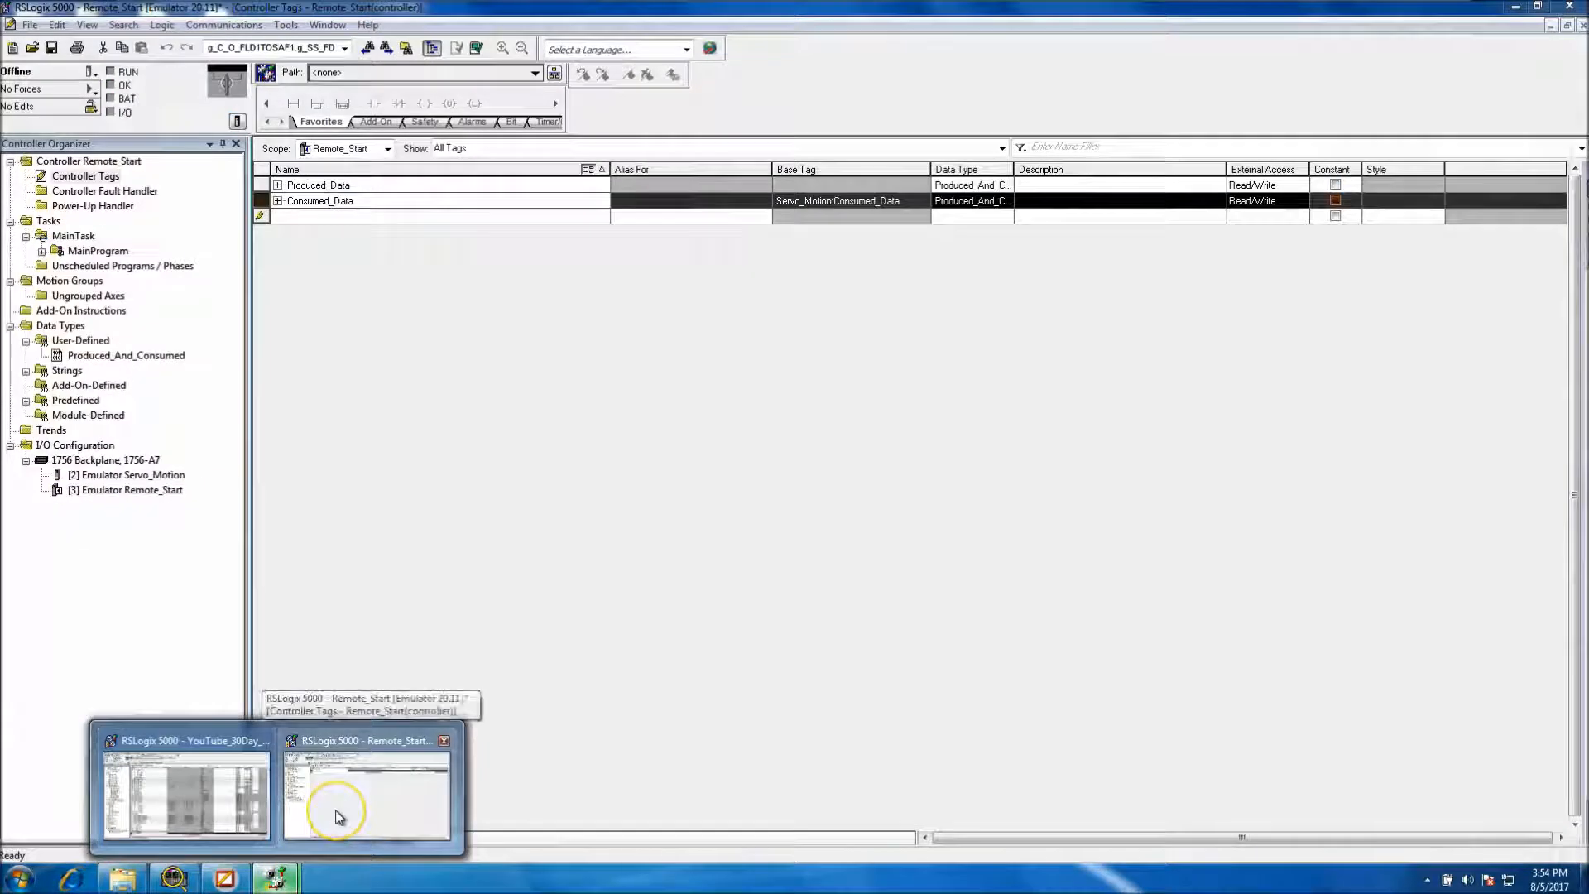
click(339, 815)
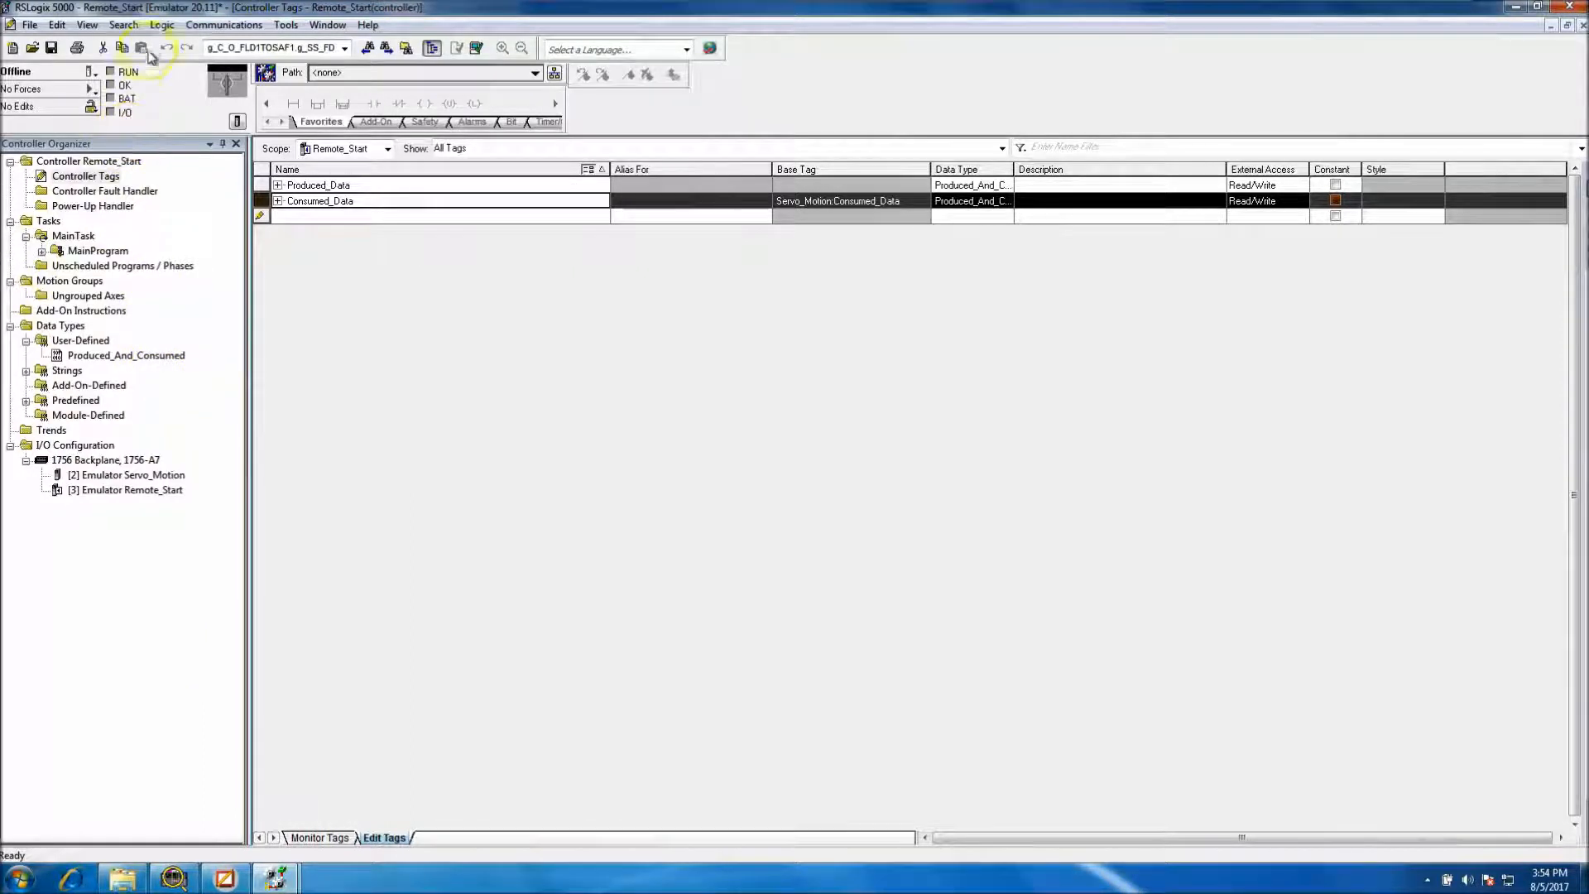
click(224, 25)
click(222, 45)
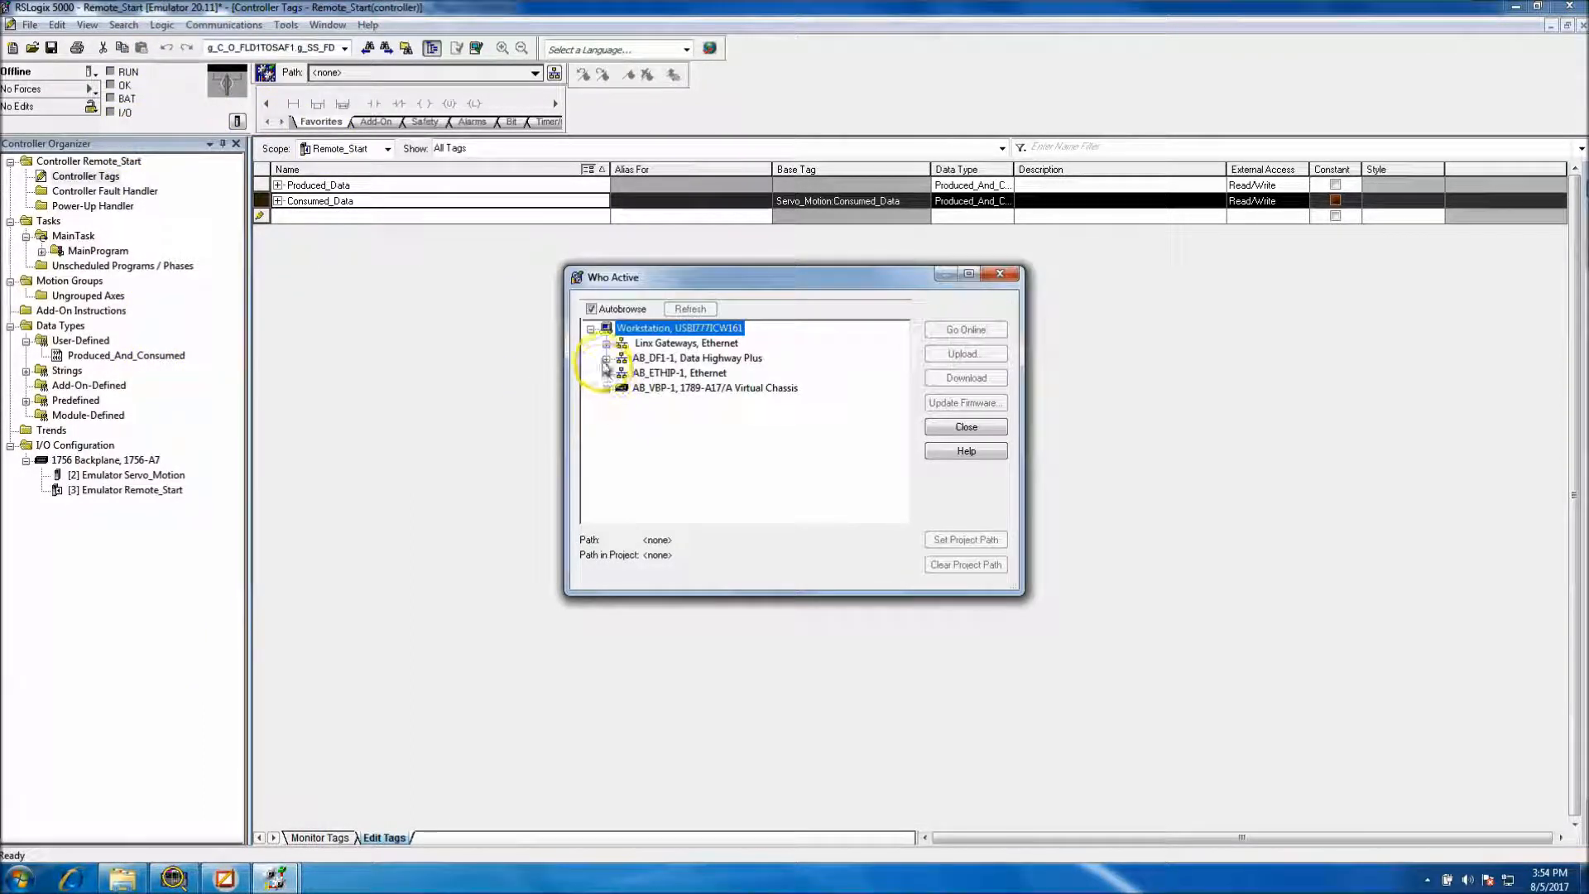
click(621, 387)
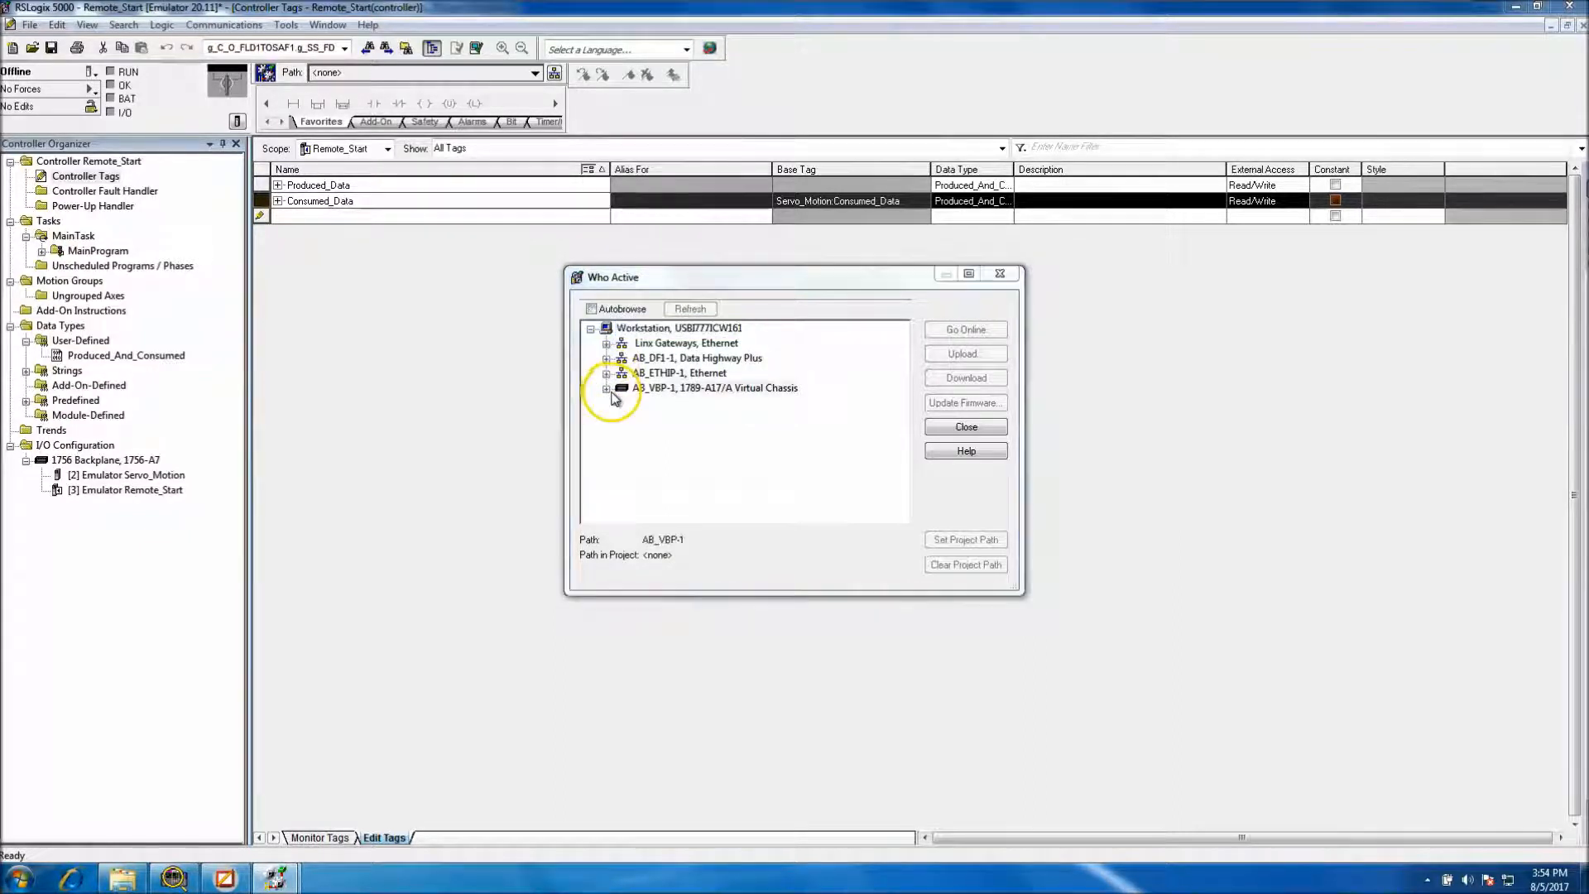
click(666, 388)
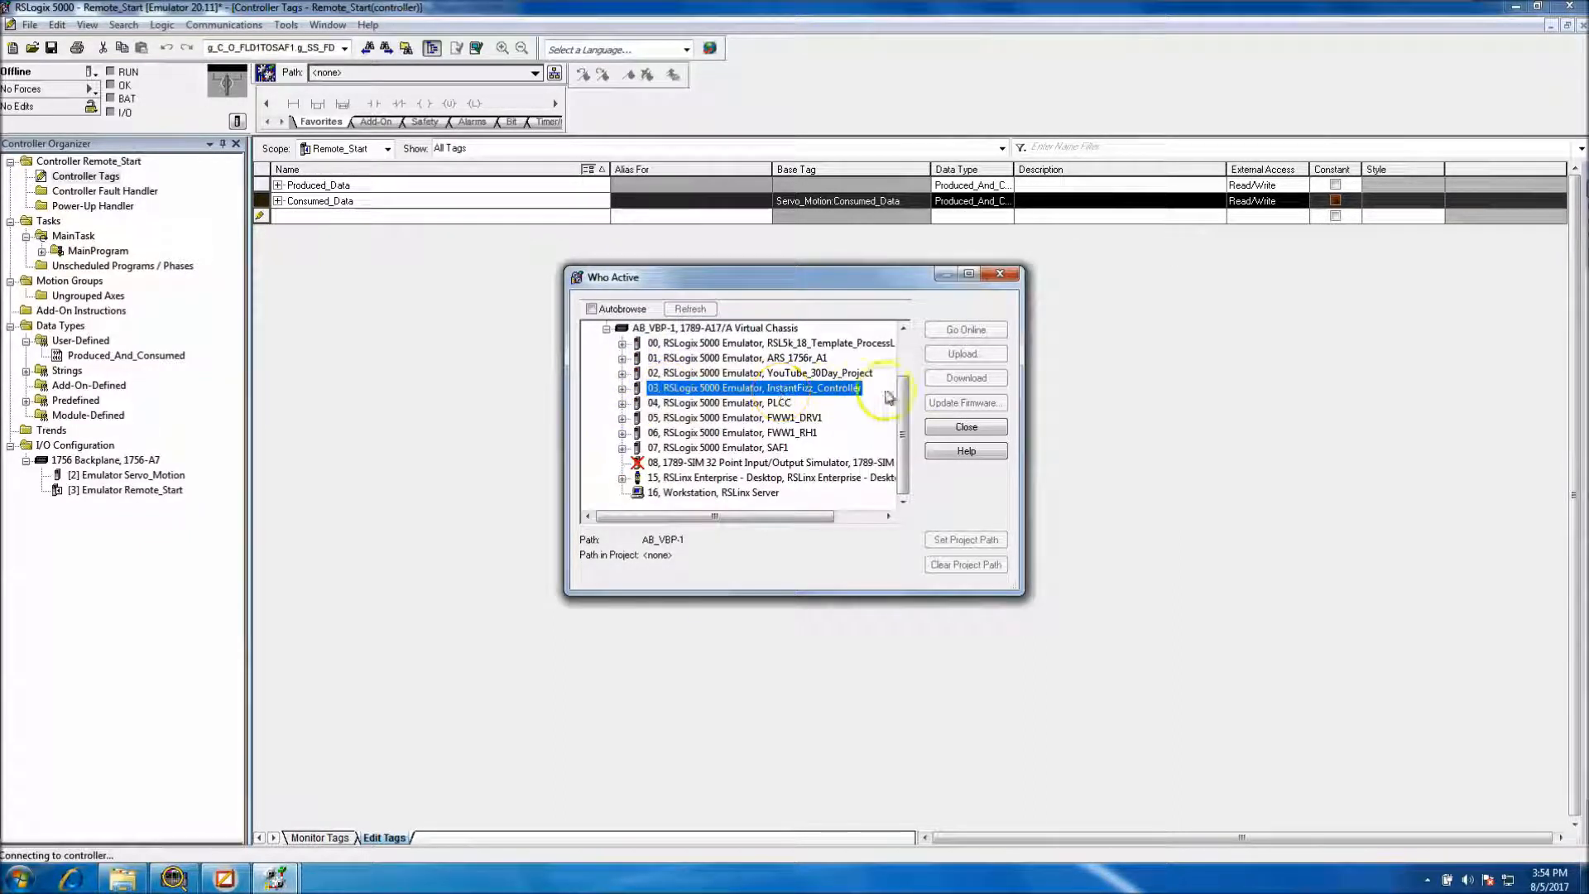
click(944, 382)
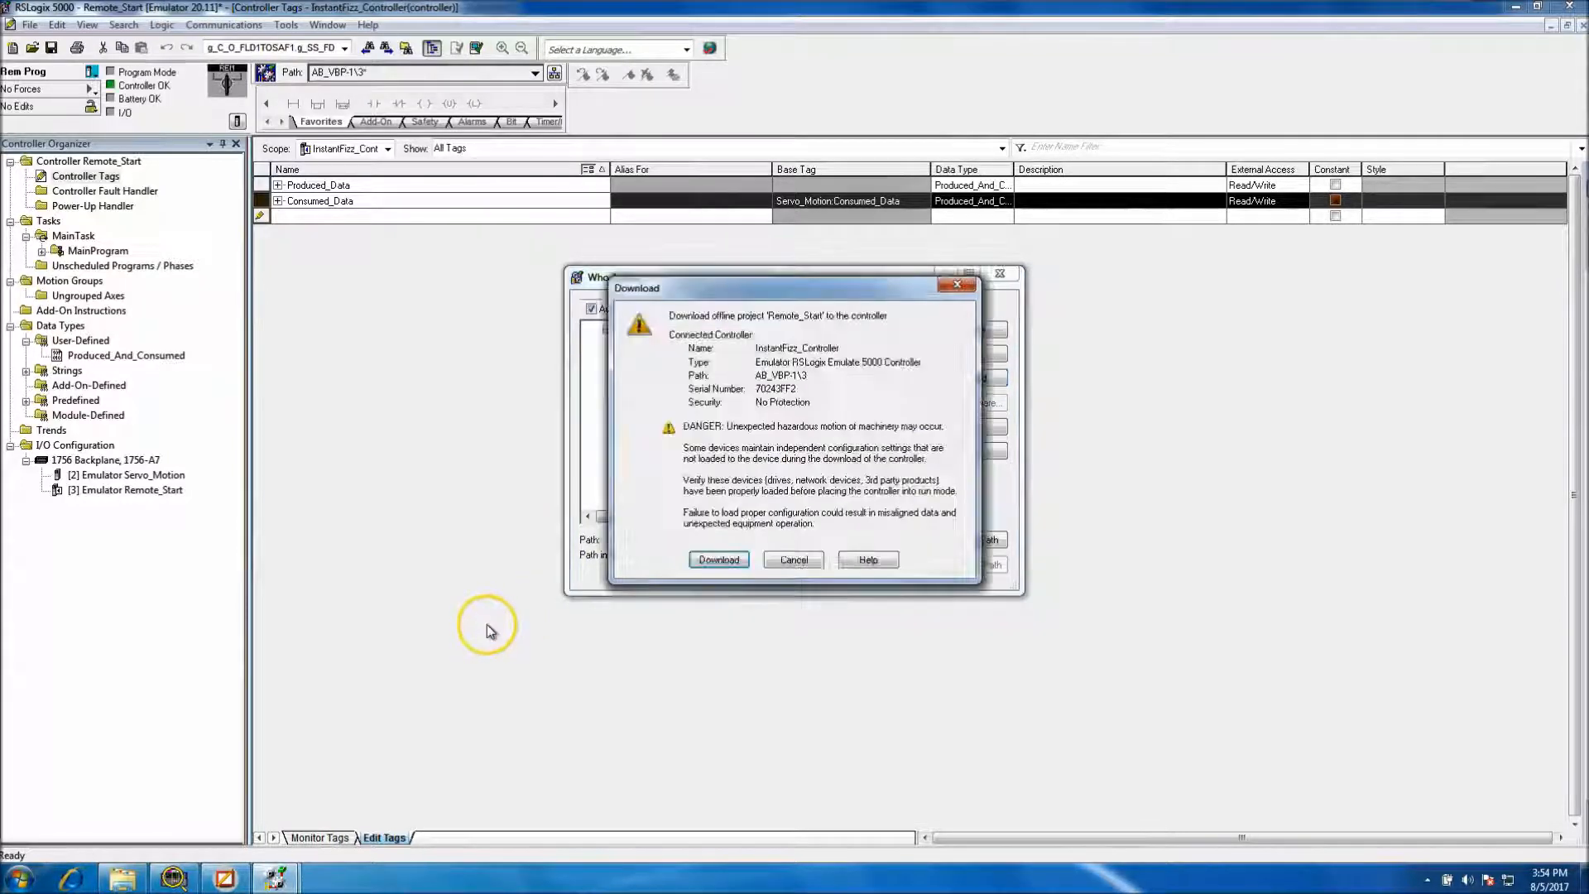
click(715, 557)
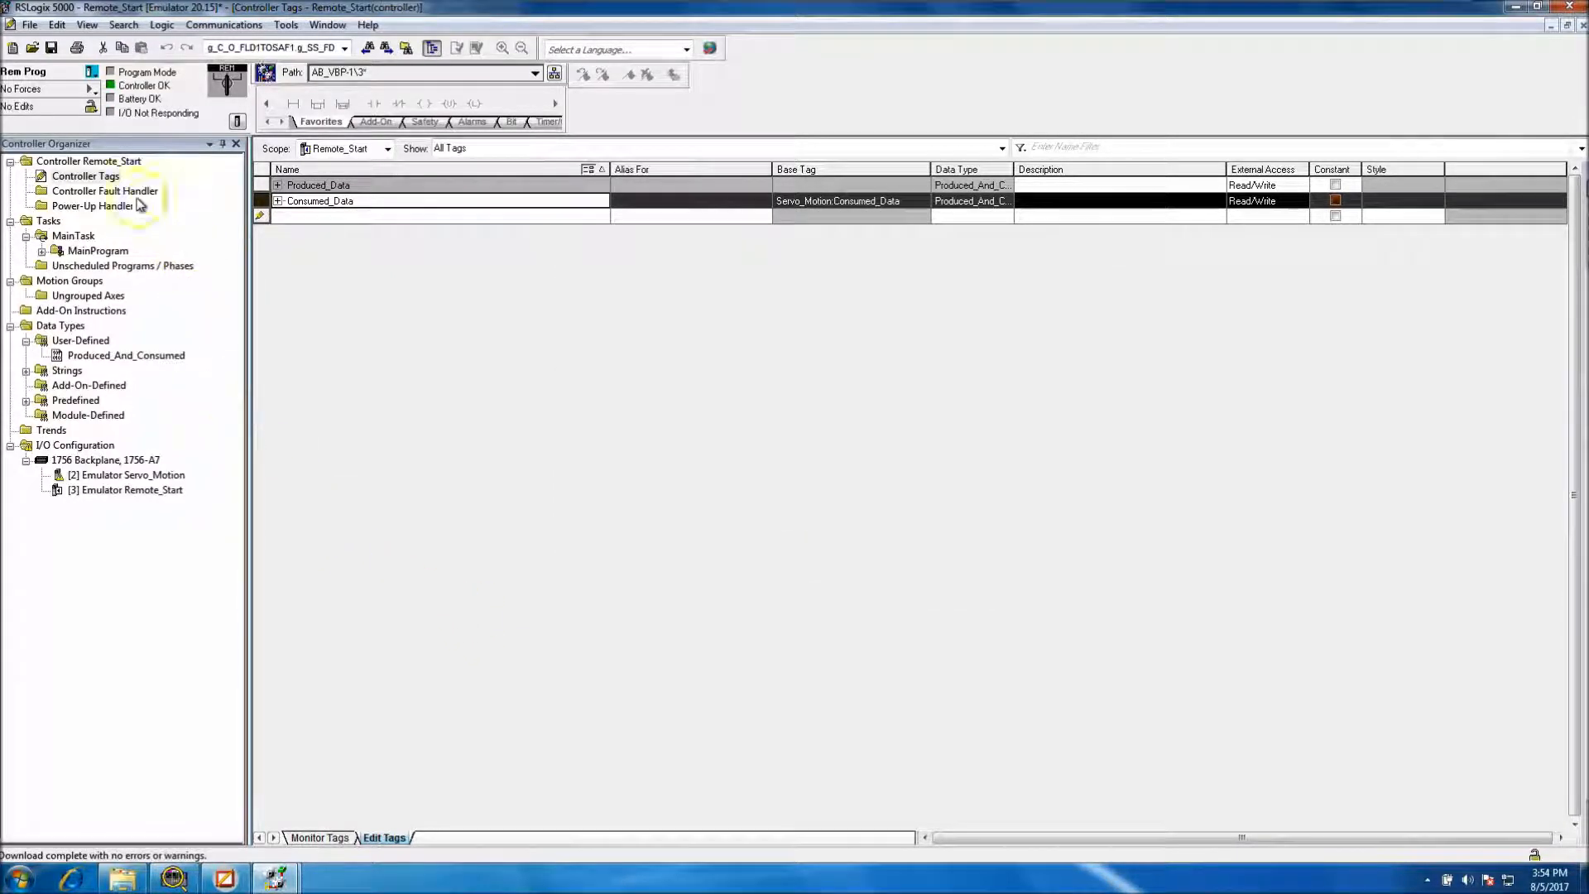
Change the Remote_Start controller to Remote Run mode
click(91, 72)
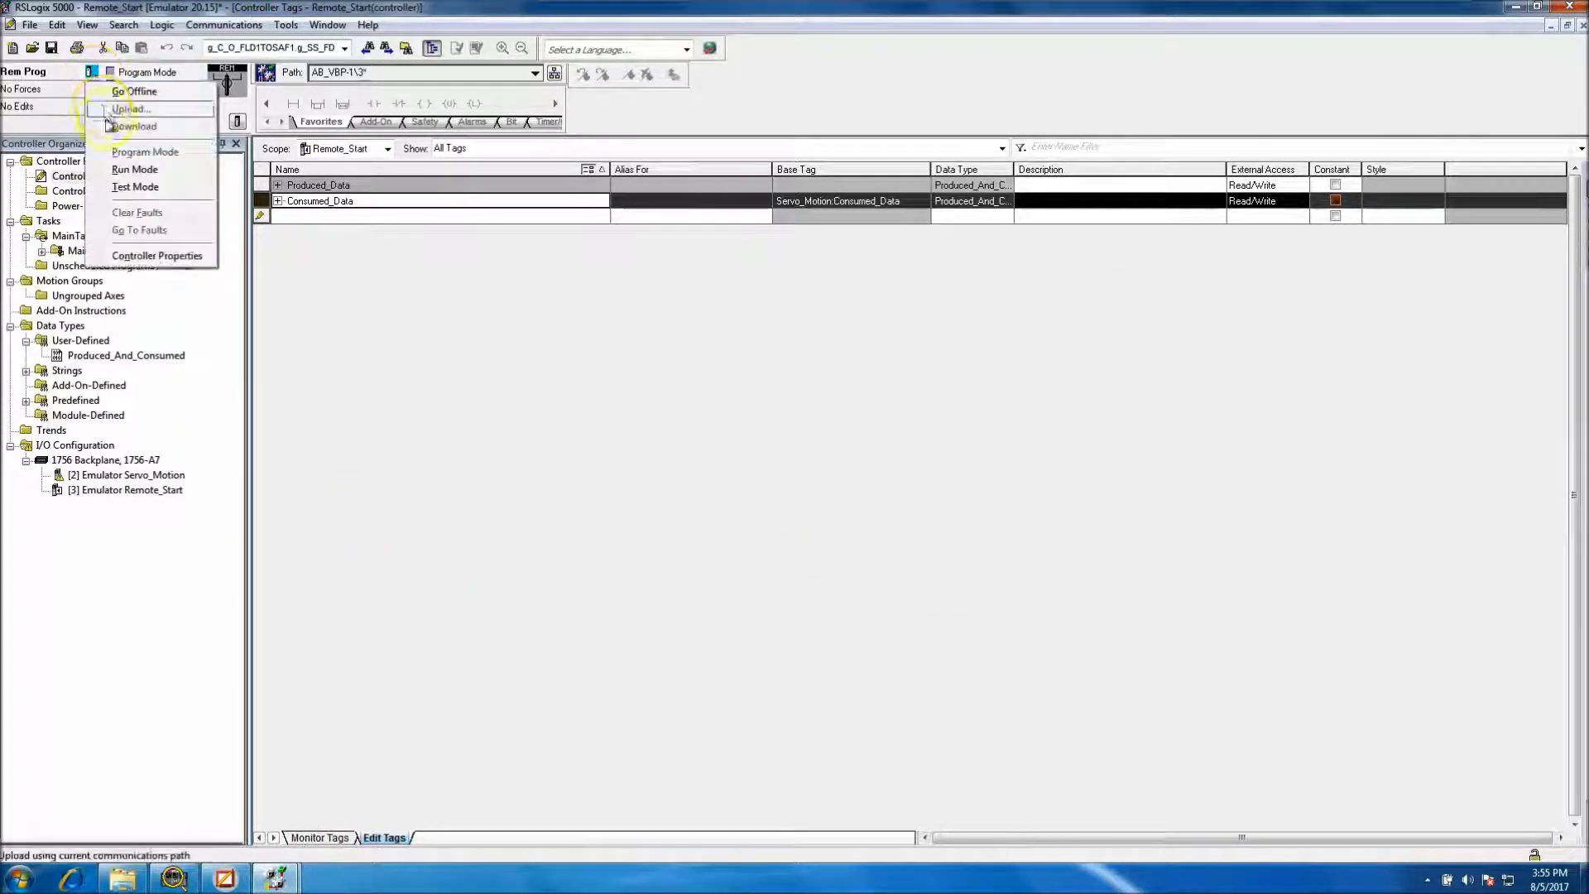
click(124, 170)
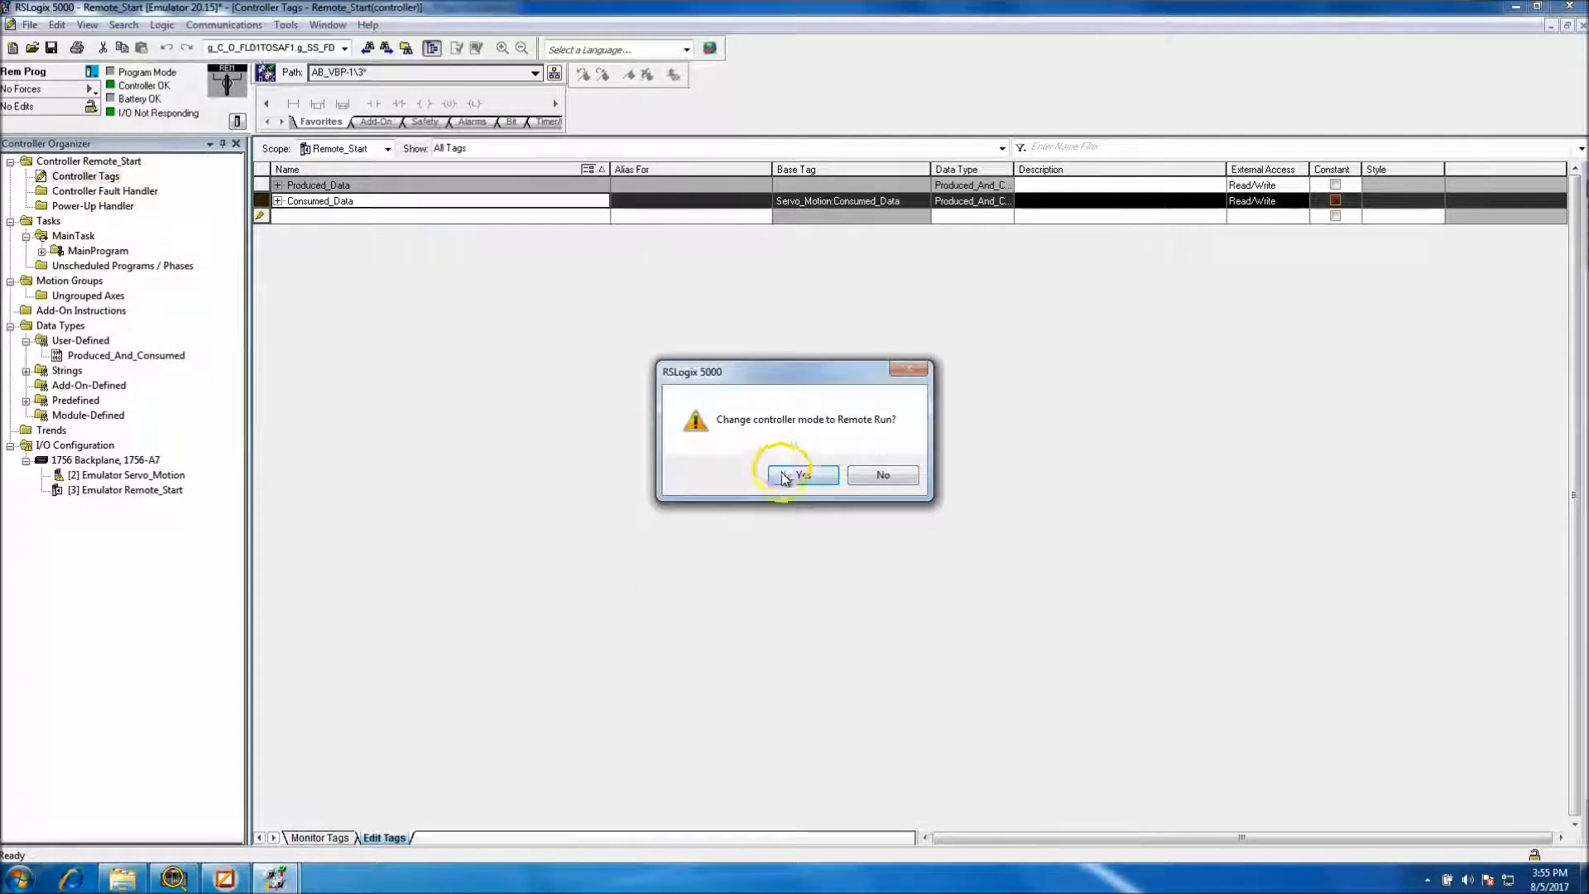
click(807, 480)
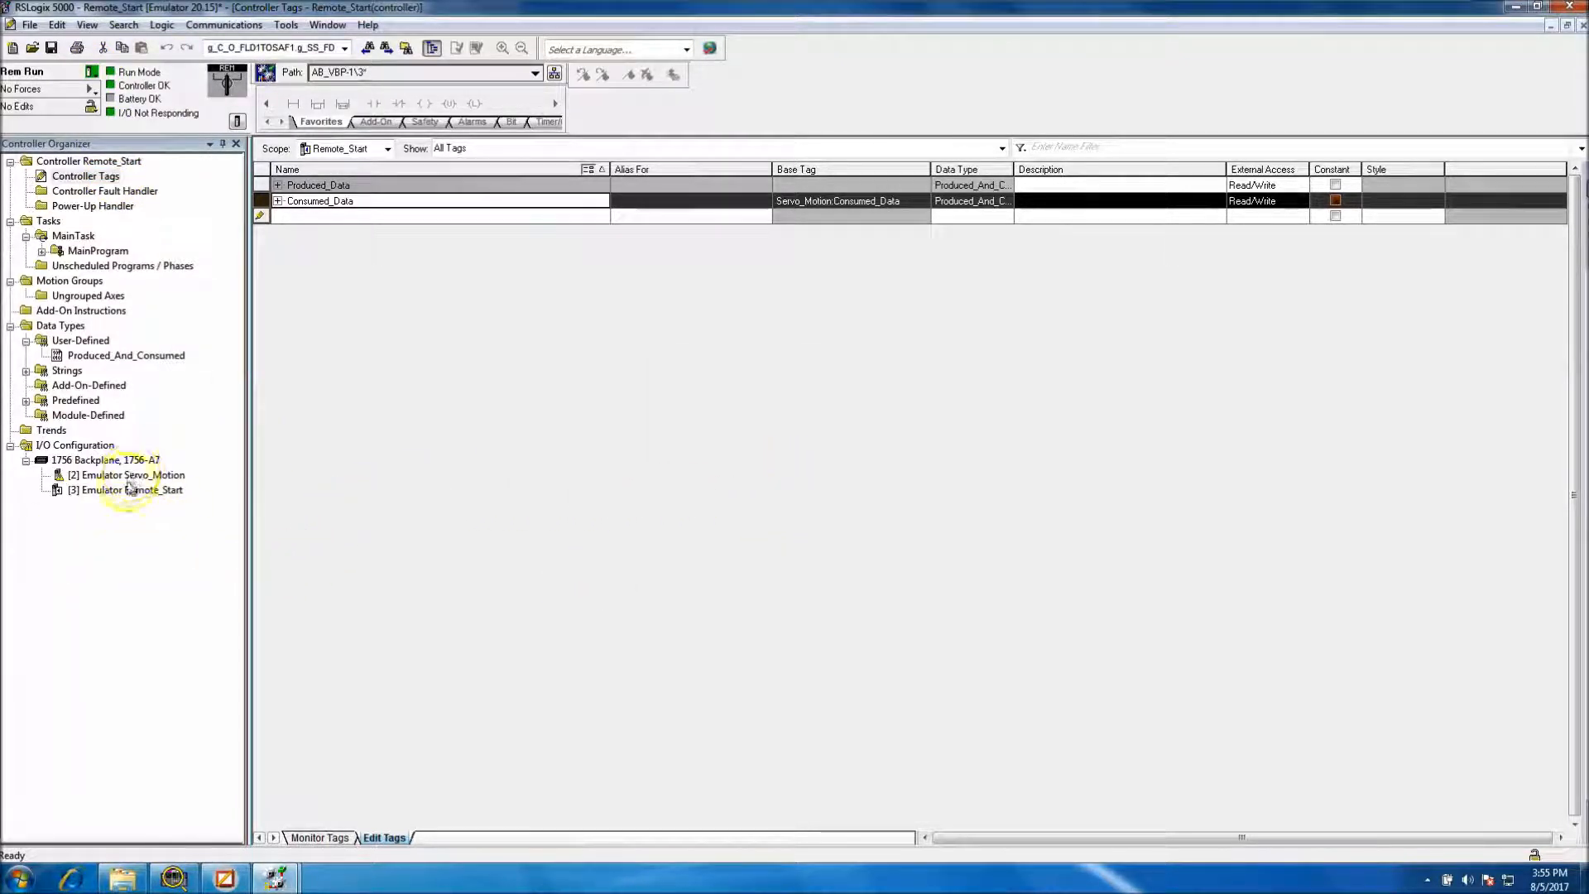
In YouTube_30Day_Project, examine the Emulator Remote_Start module's status and fault details, resizing the organizer panes to read the full text
mouse_move(276, 879)
click(199, 787)
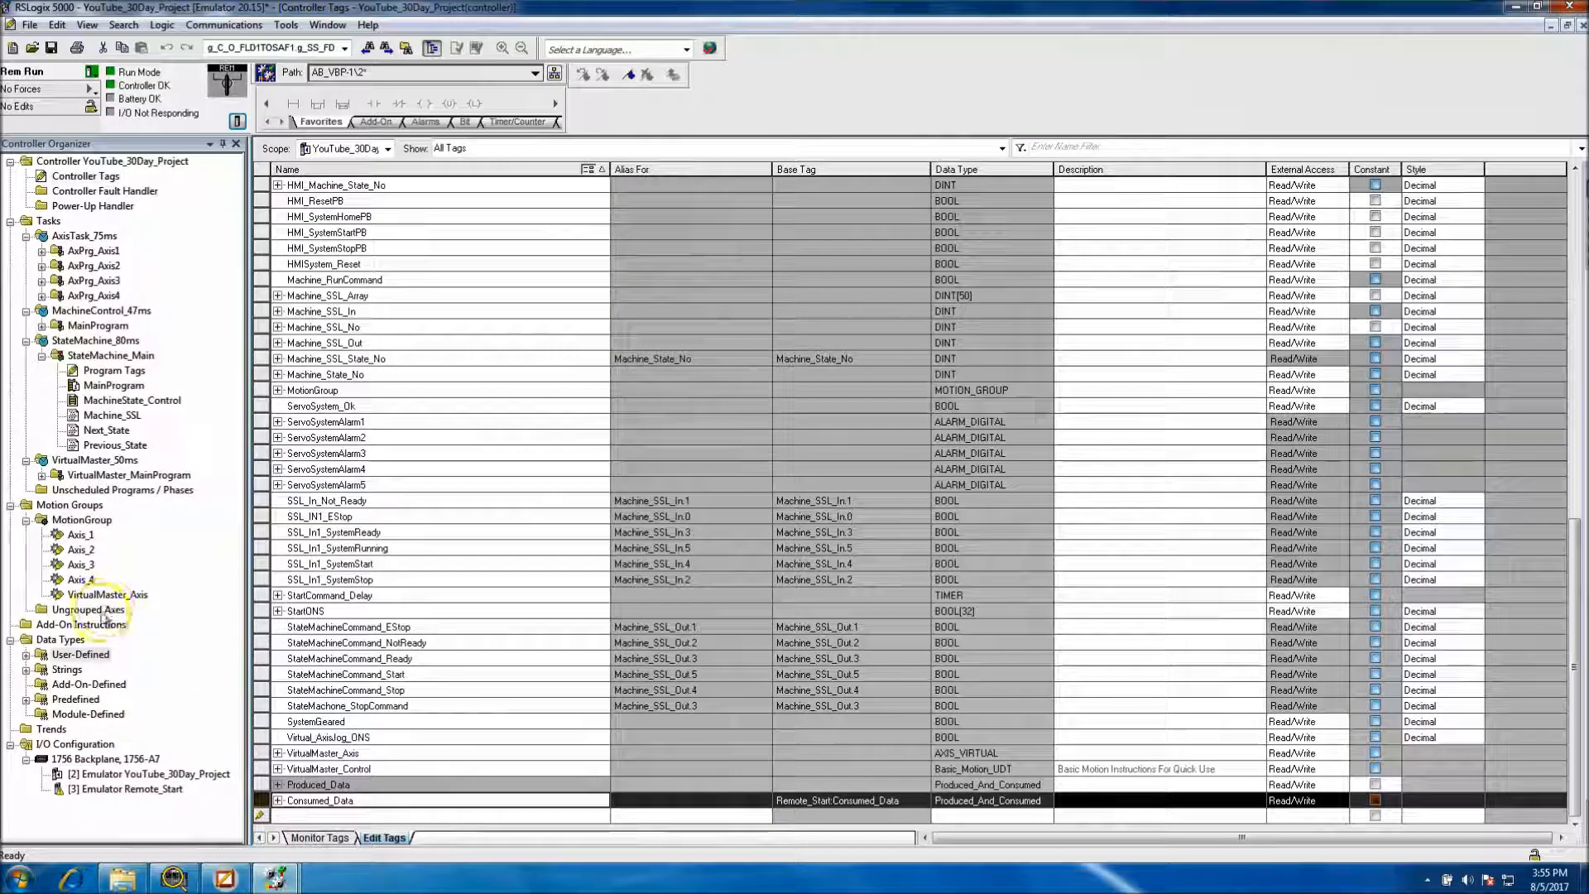
click(114, 791)
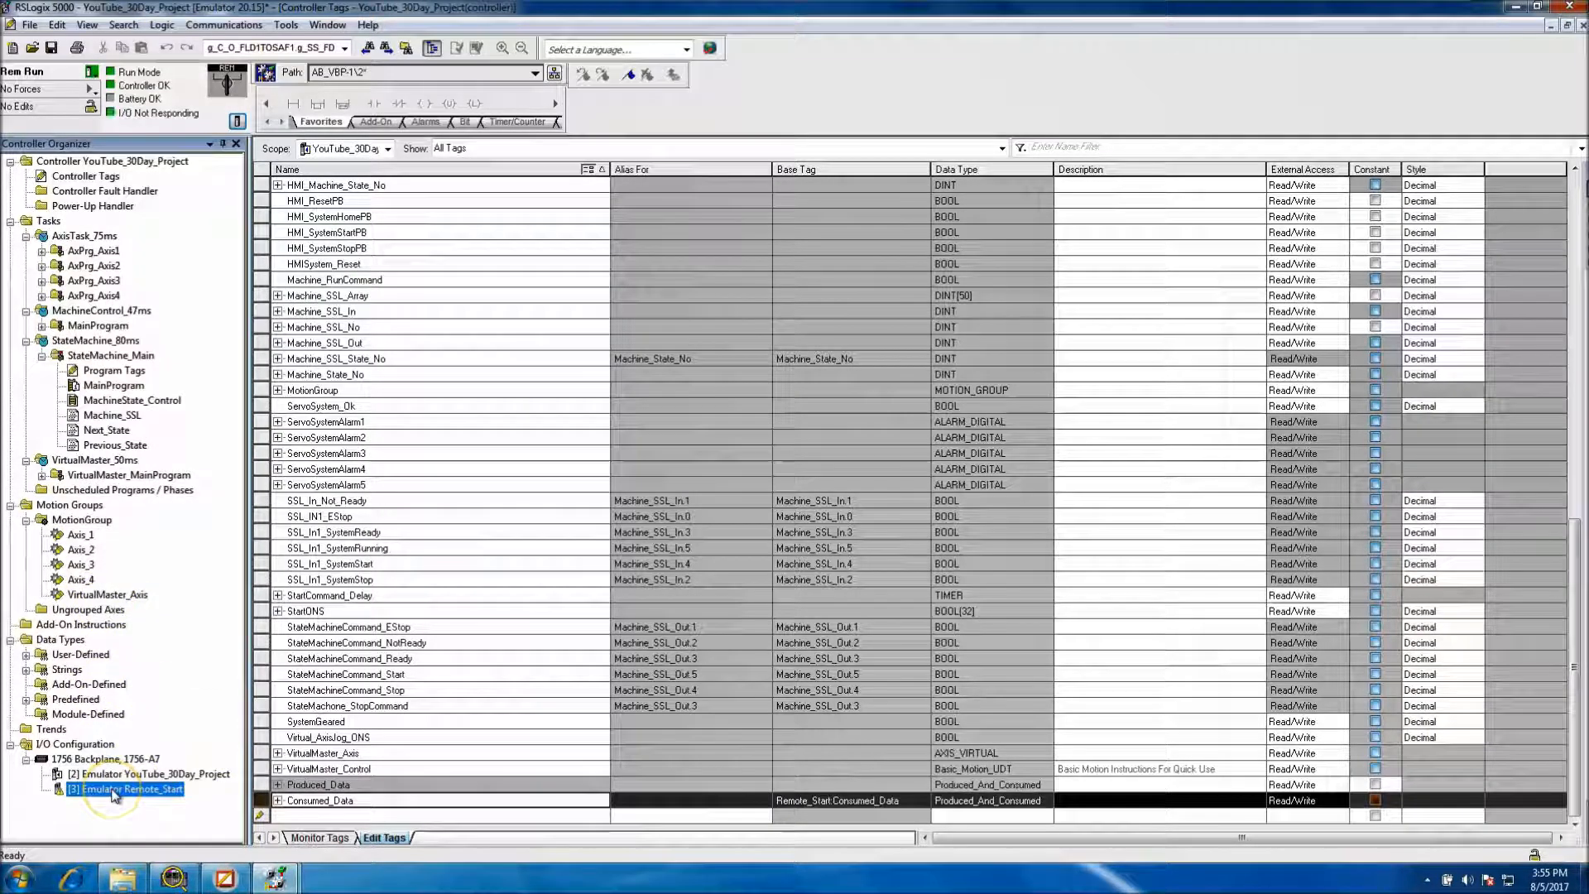
drag(150, 842, 166, 699)
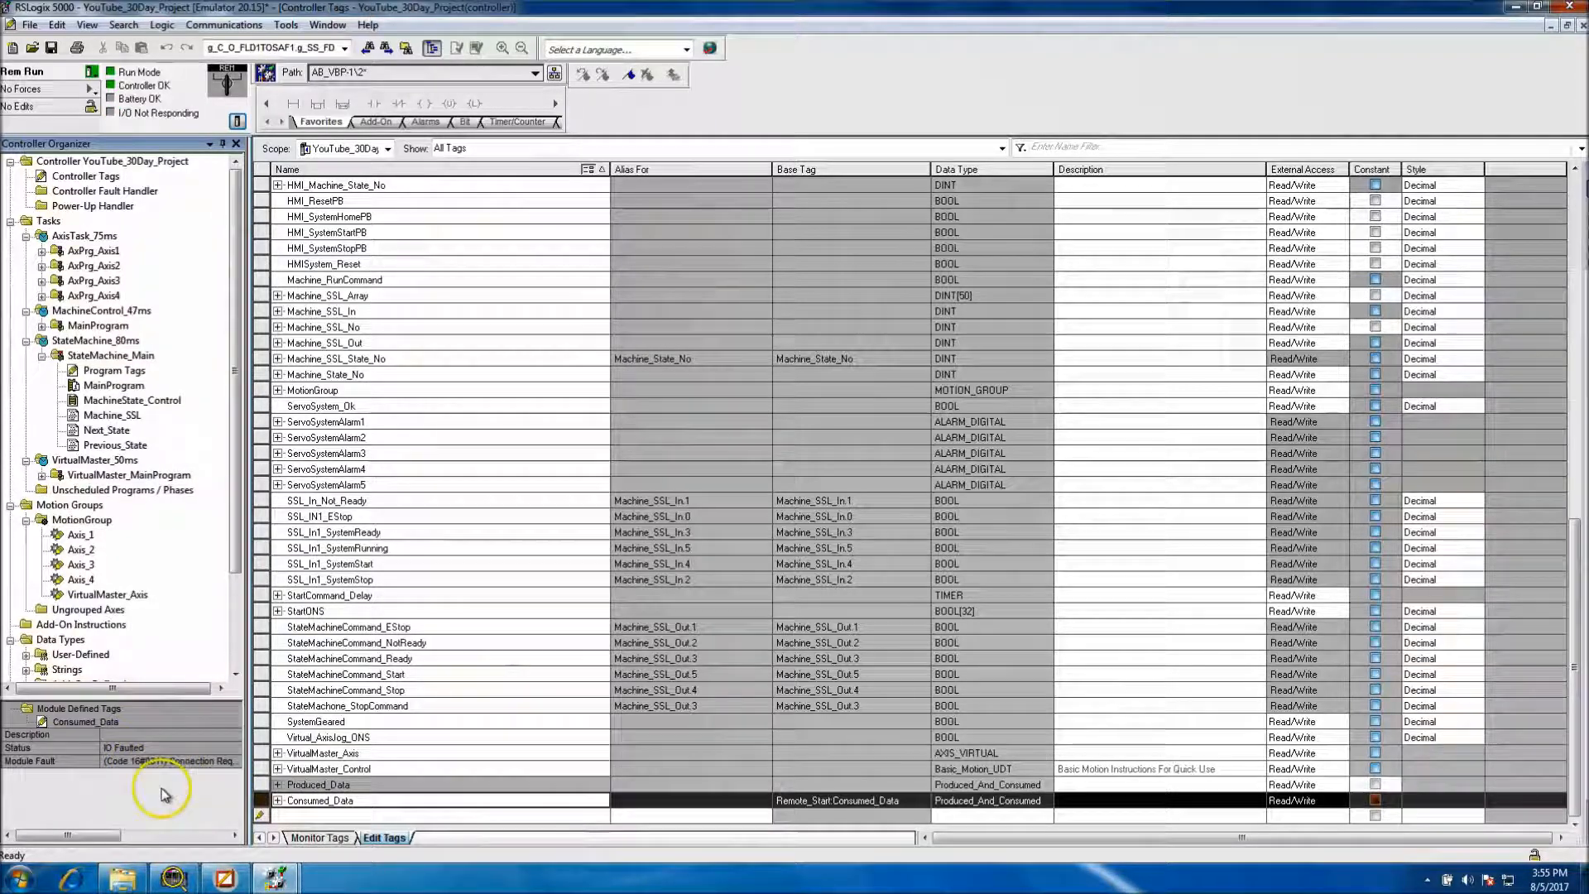
drag(243, 766, 399, 774)
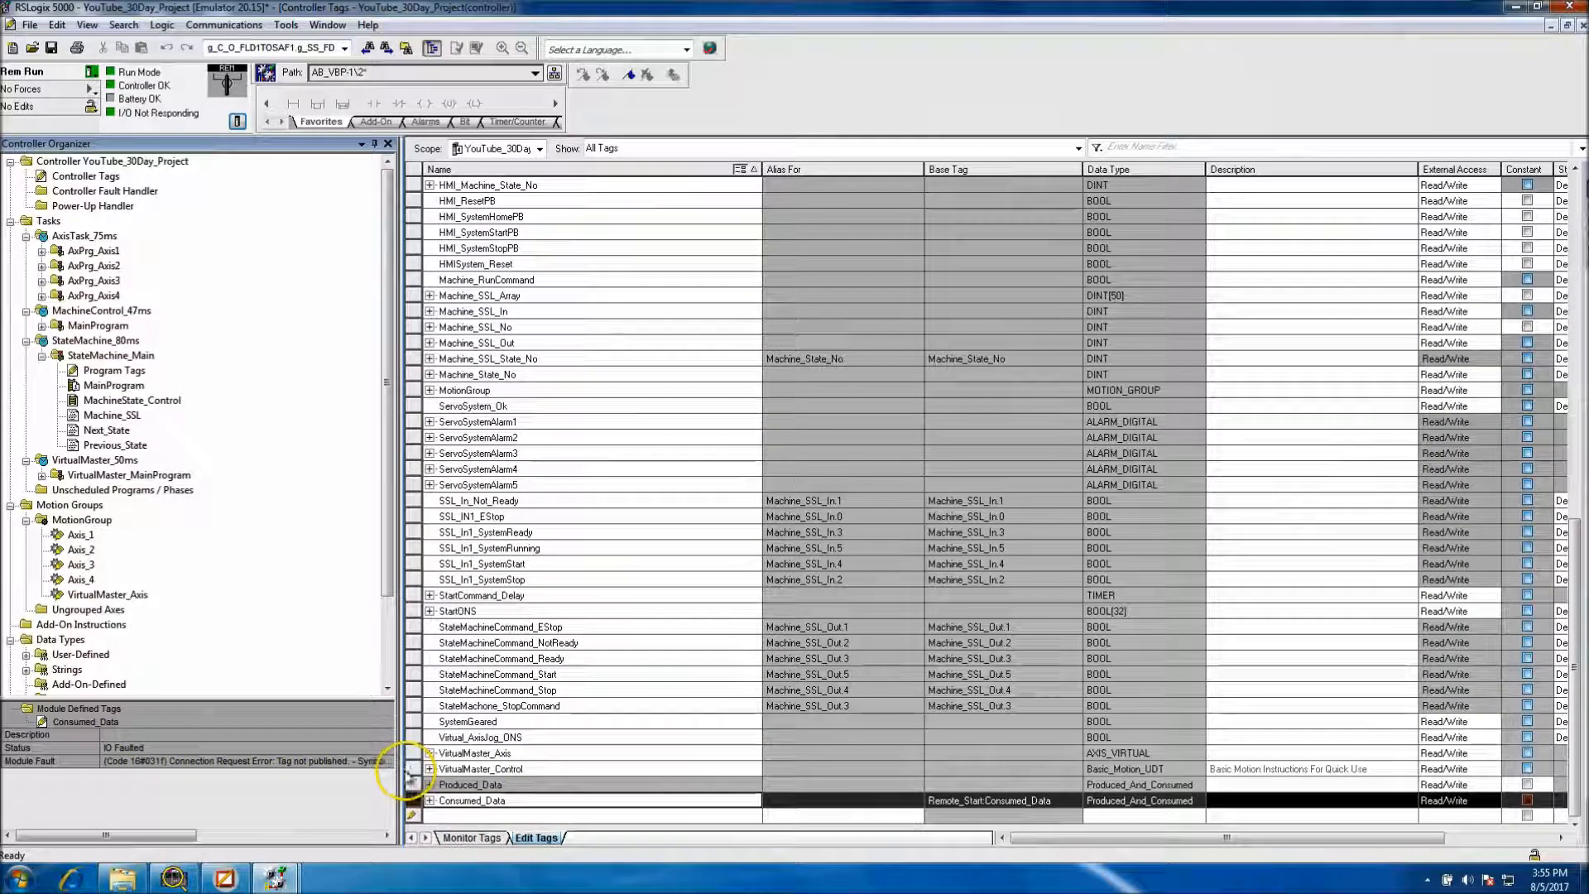
drag(400, 771, 571, 777)
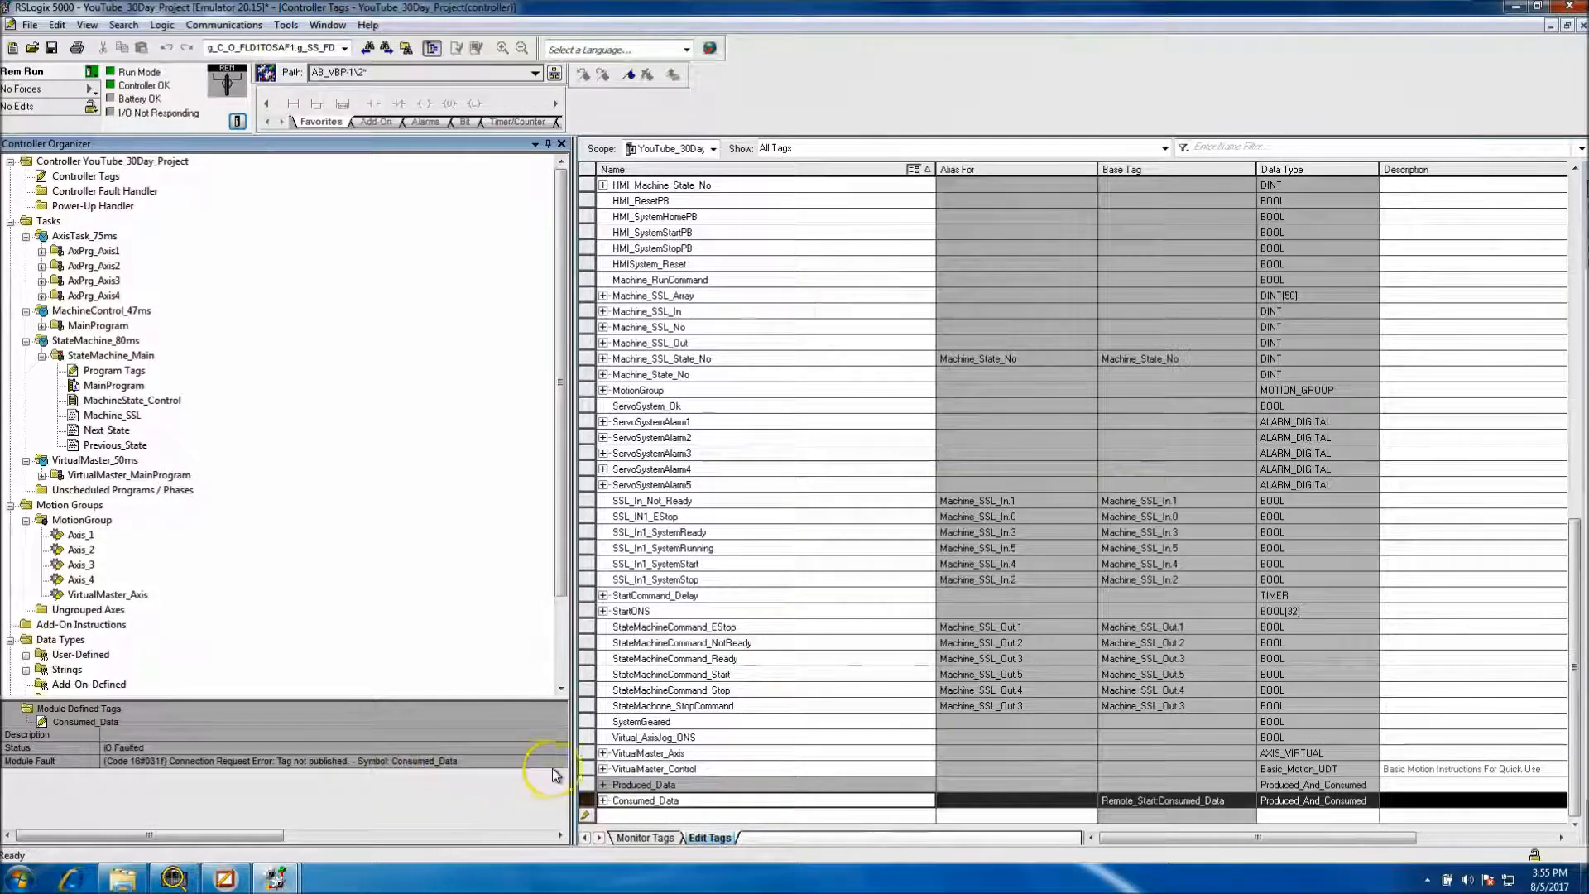
drag(571, 770, 322, 754)
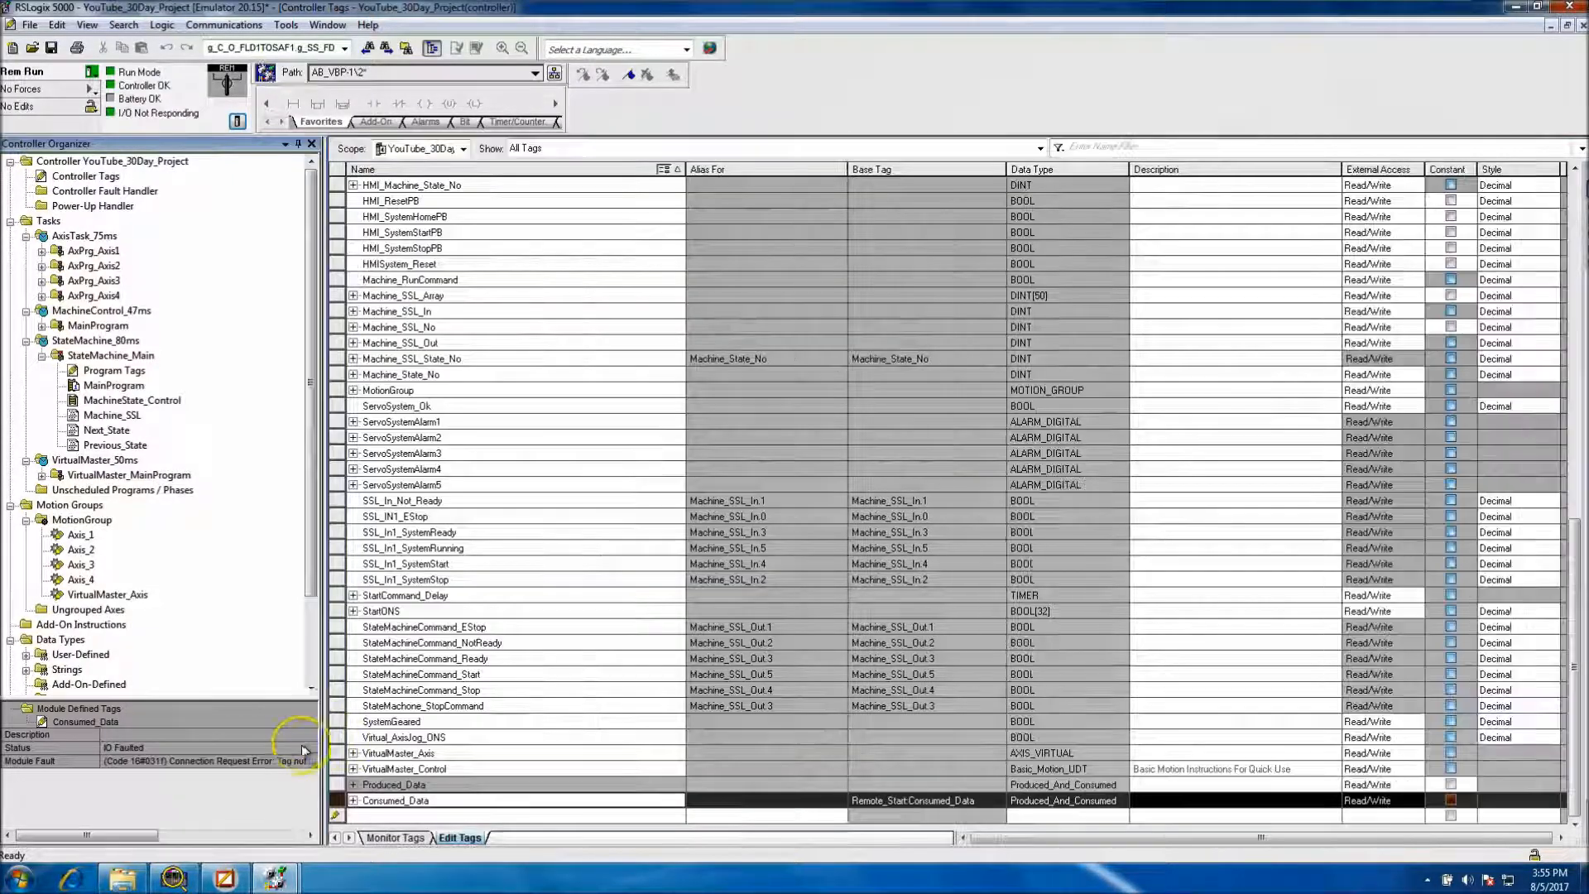
Copy the name of the Consumed_Data tag in YouTube_30Day_Project
click(431, 801)
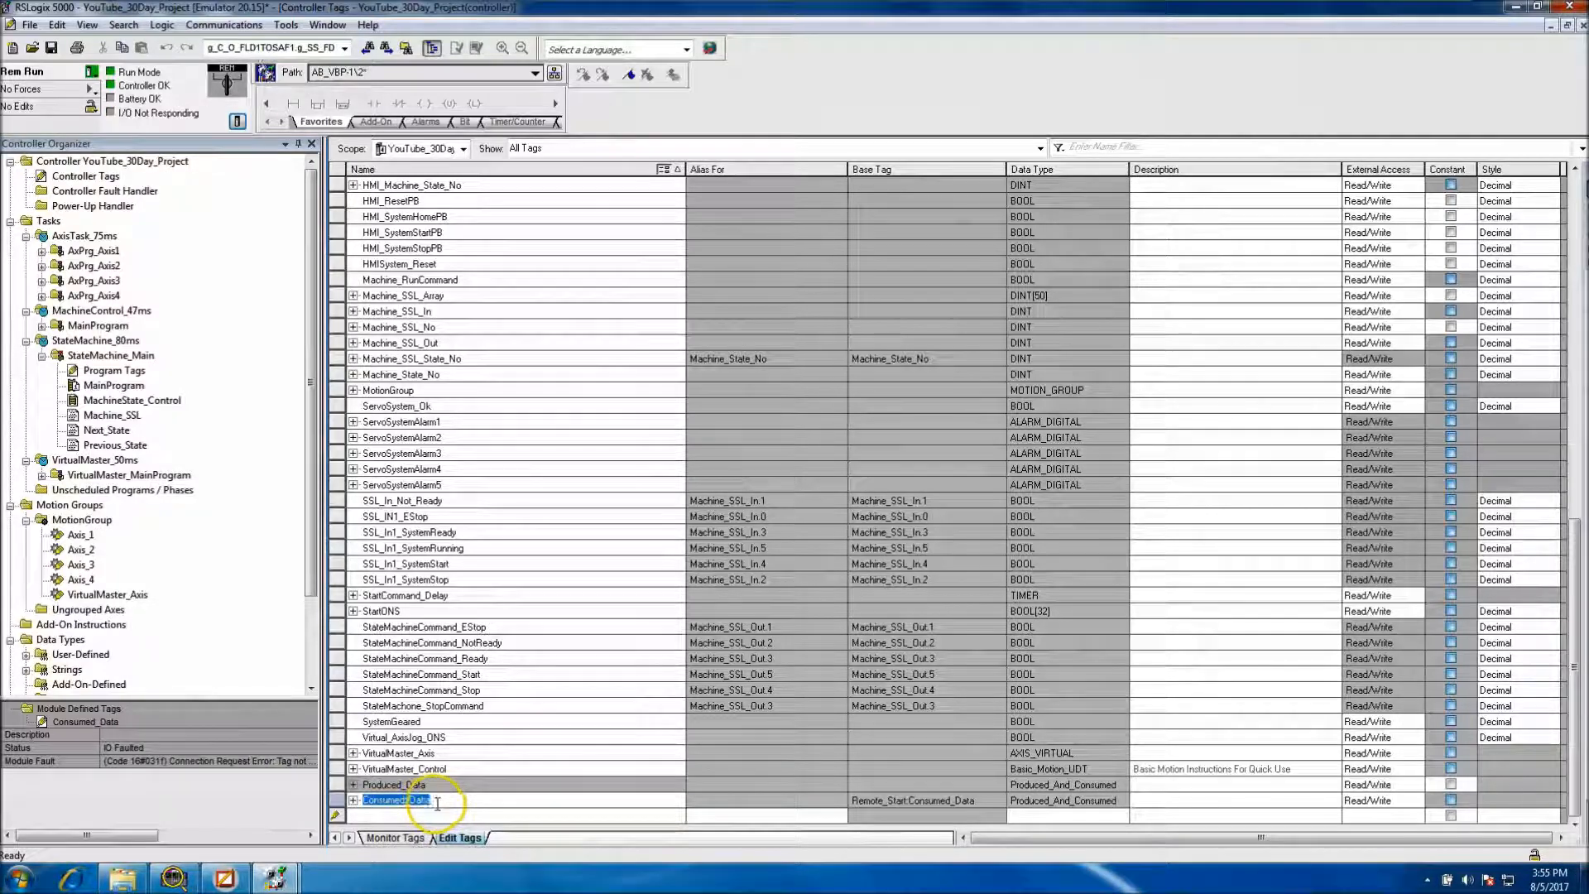
right_click(435, 801)
click(474, 627)
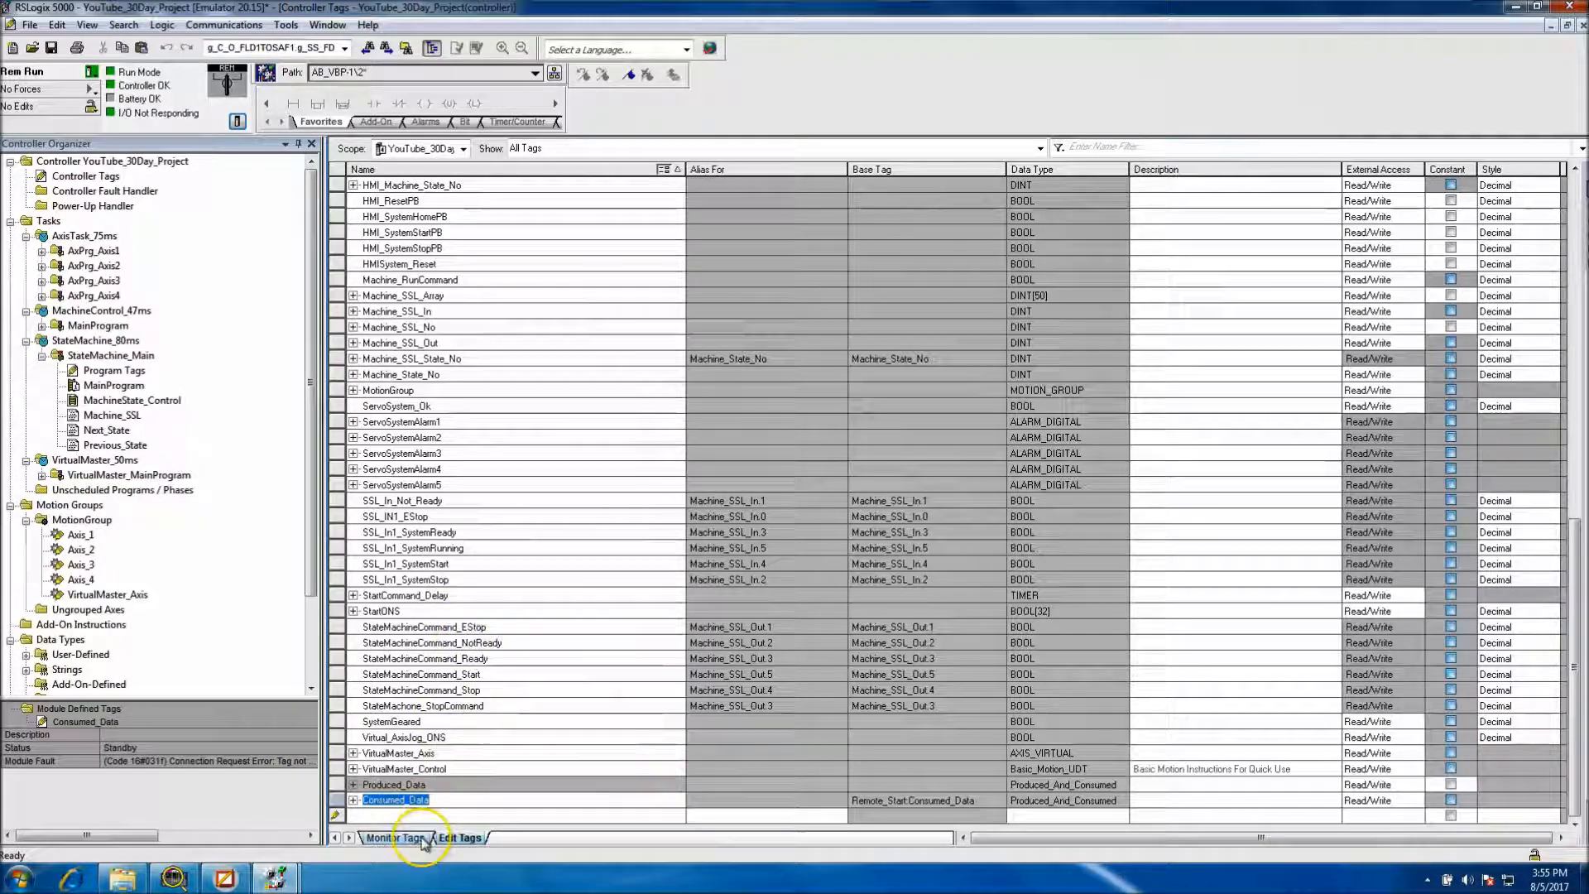
Switch to Remote_Start and check the producer and remote data in the Consumed_Data tag's connection settings
mouse_move(277, 875)
click(376, 780)
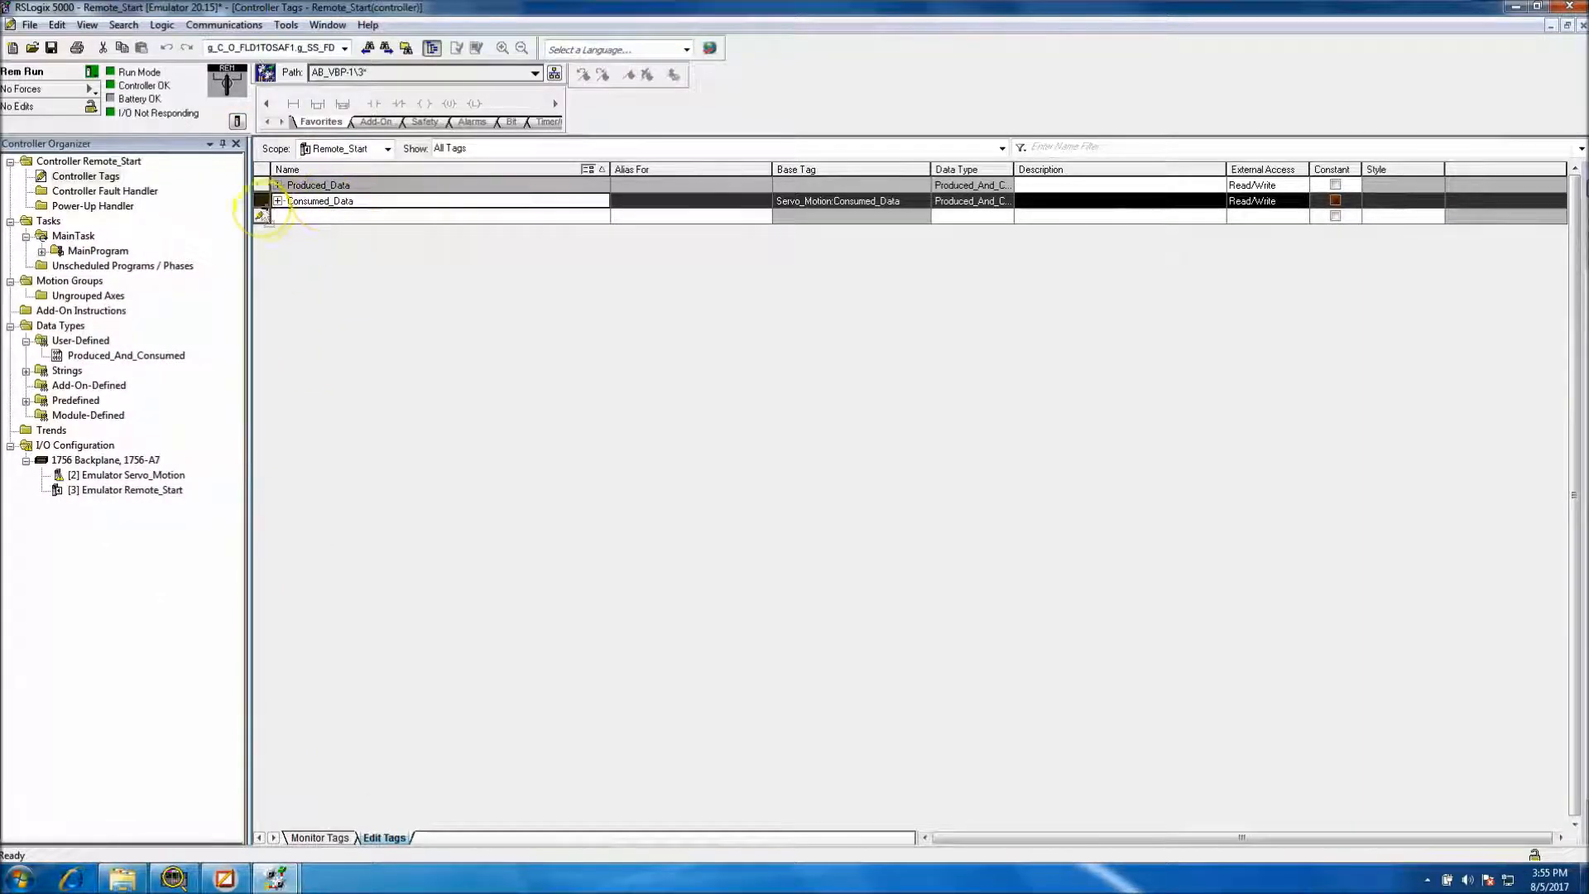
right_click(263, 206)
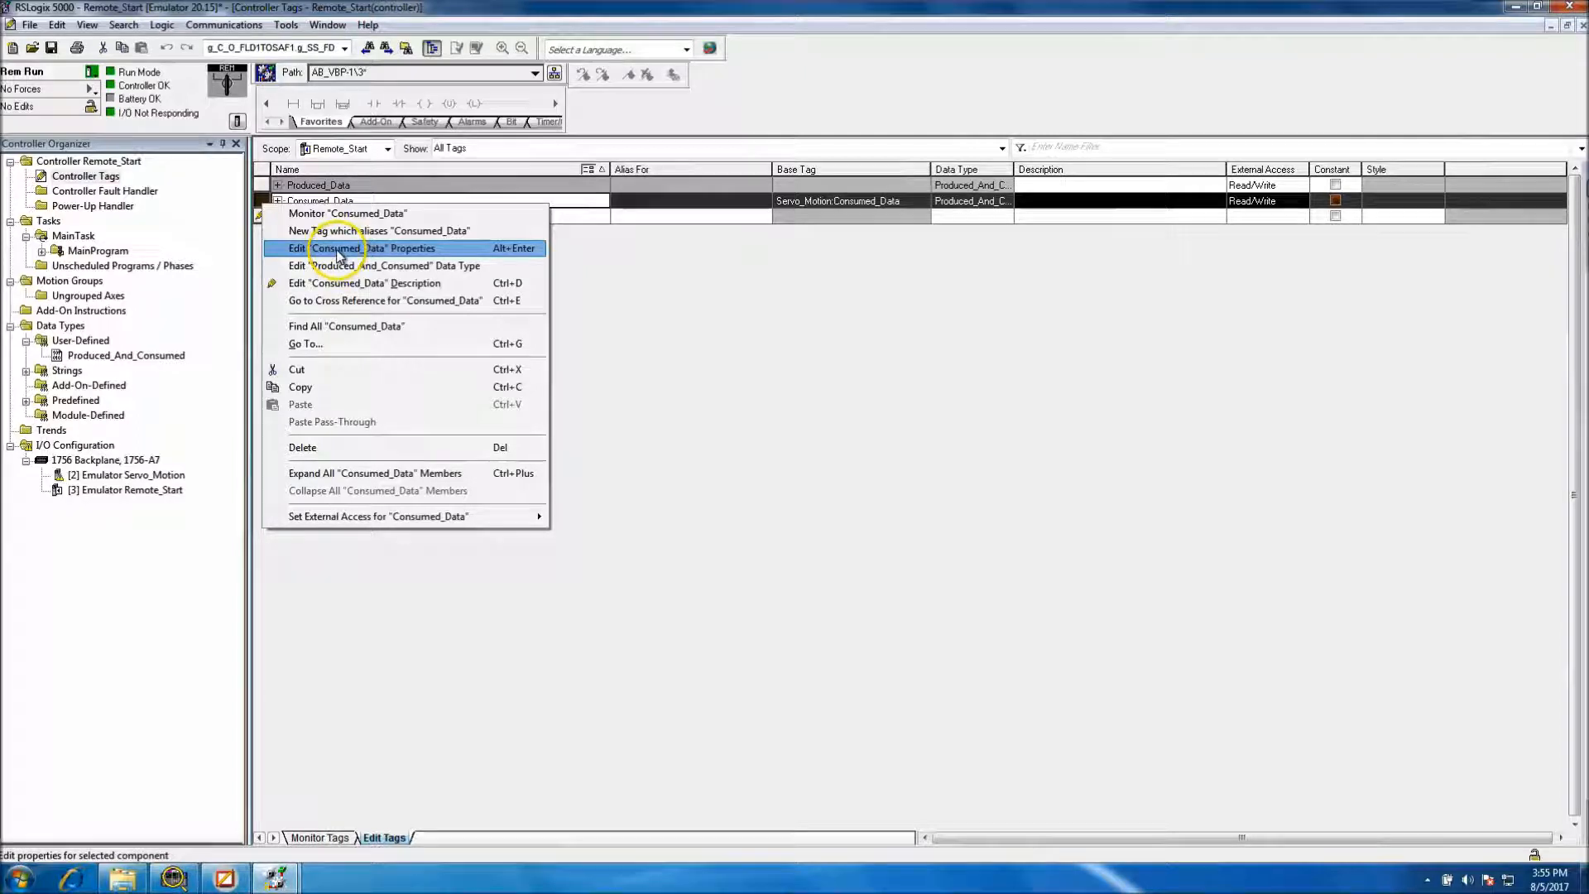
click(405, 253)
click(519, 345)
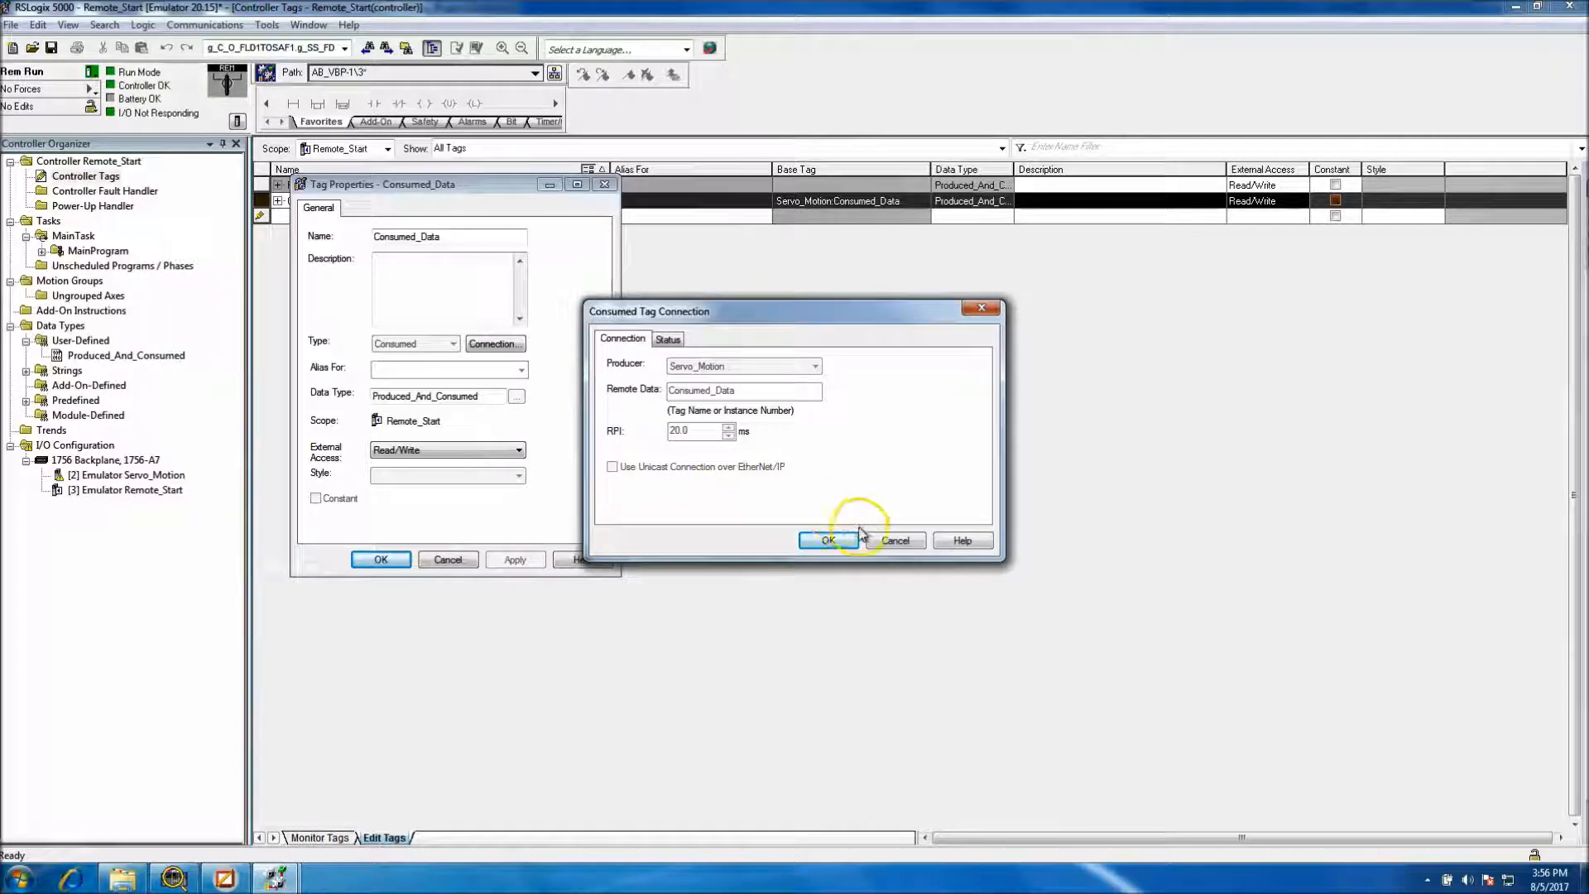
click(829, 540)
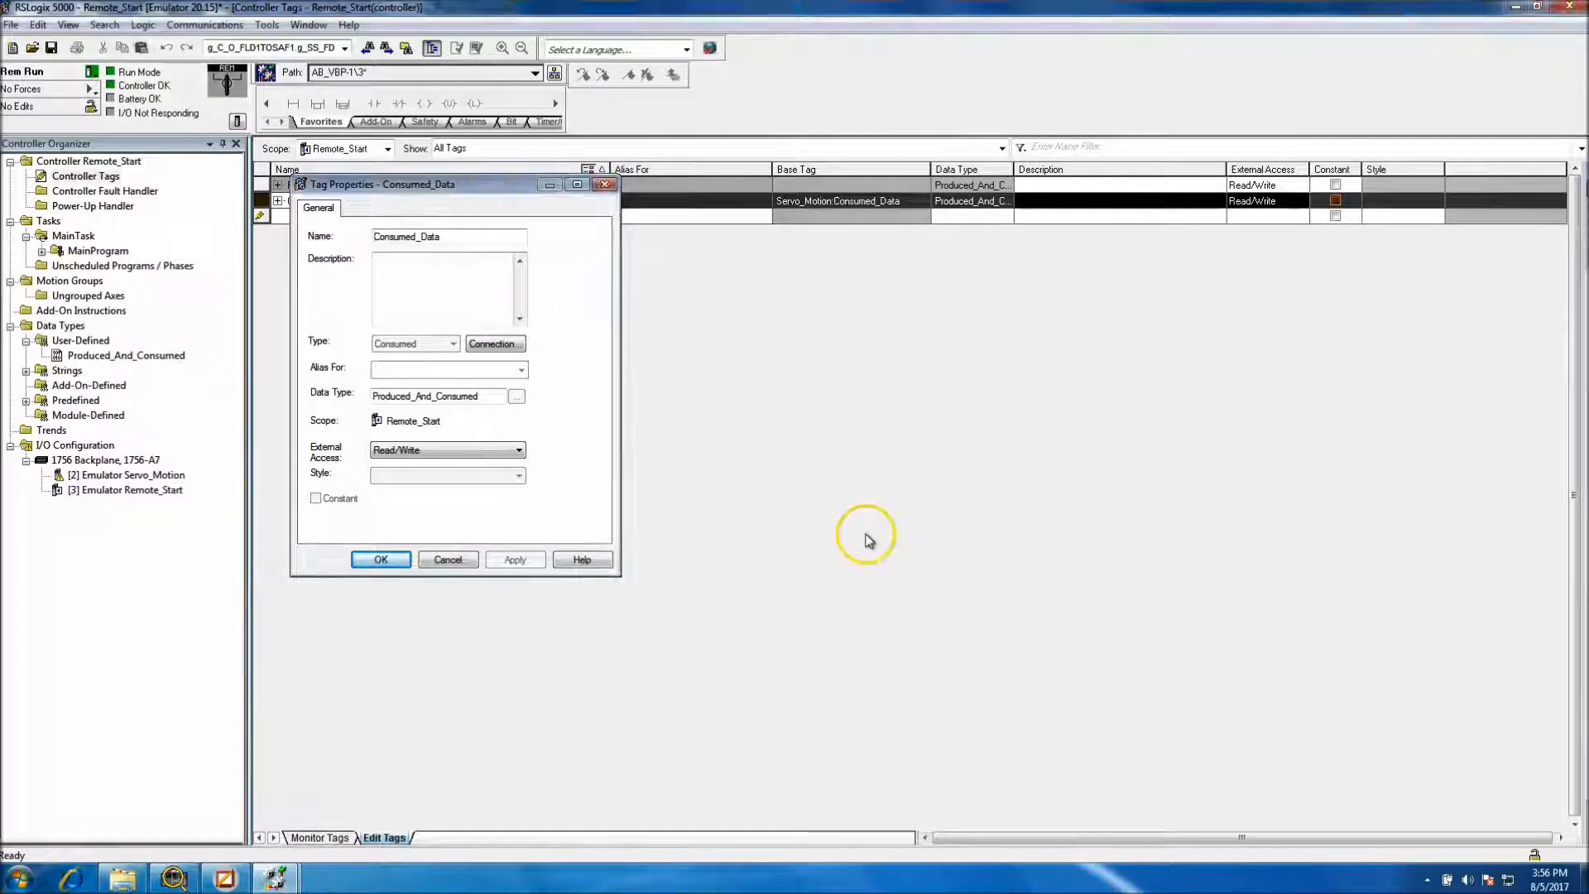
Take Remote_Start offline and paste the copied name Consumed_Data as the remote data in the Consumed_Data tag's connection
click(94, 74)
click(124, 93)
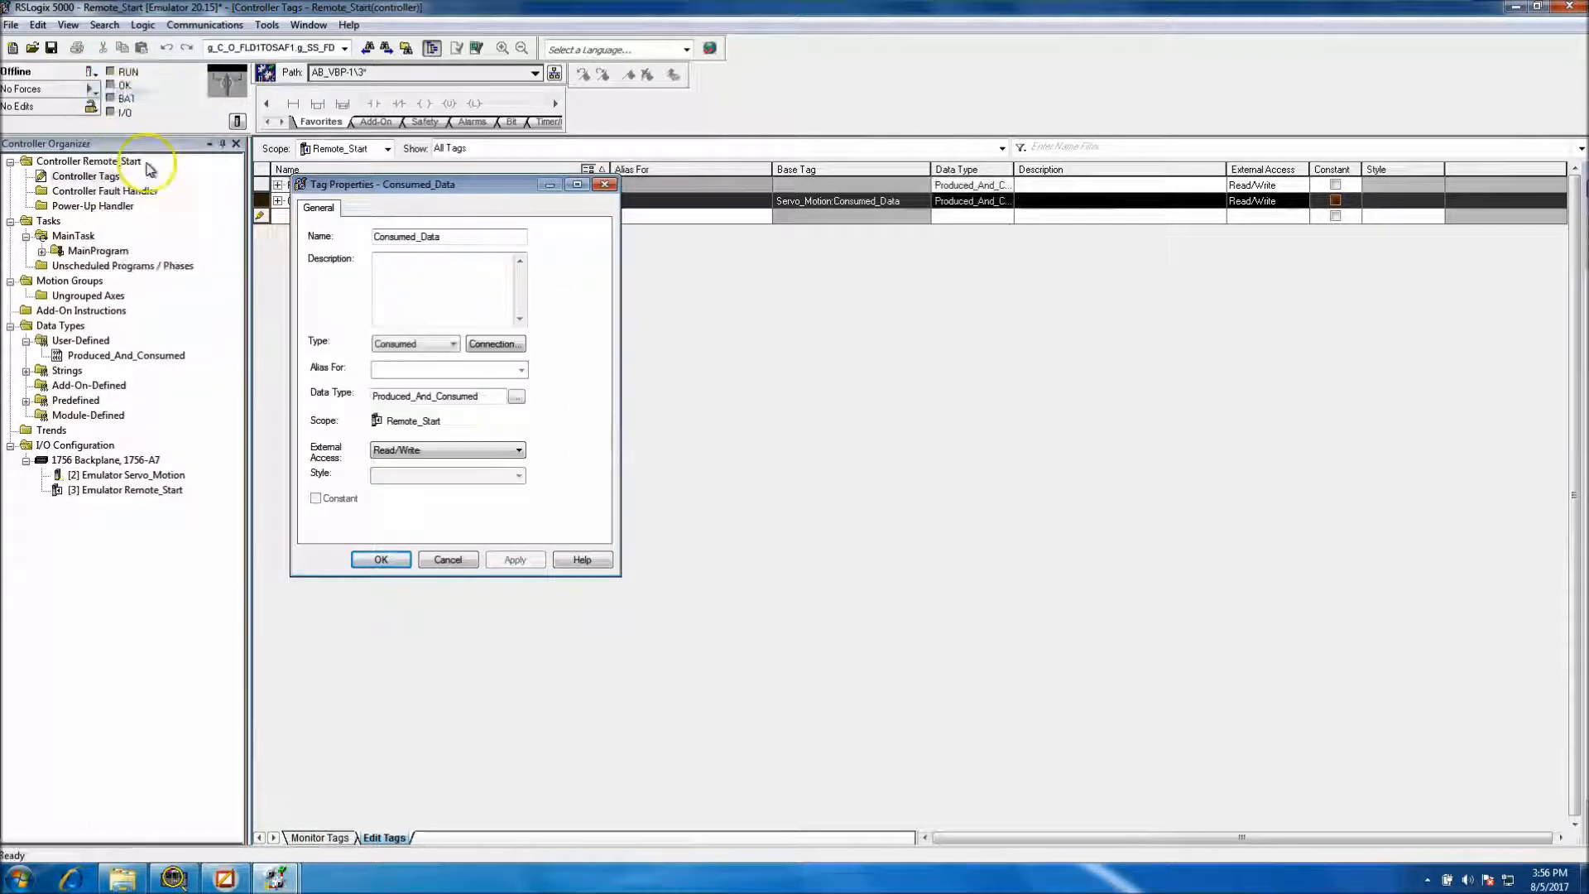
click(495, 343)
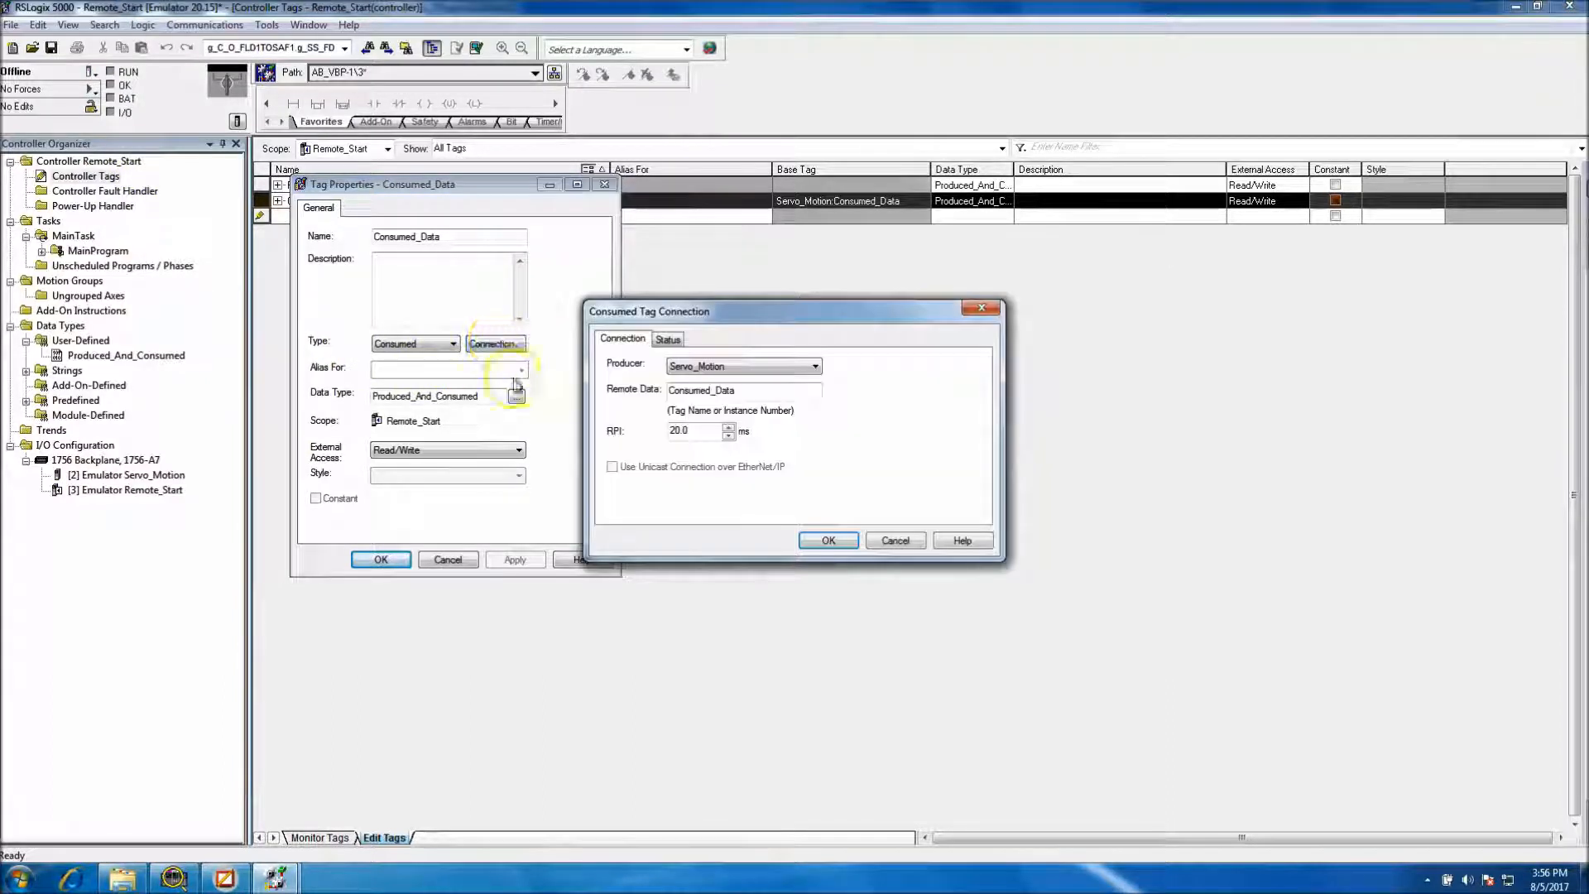
drag(710, 394, 636, 398)
right_click(714, 393)
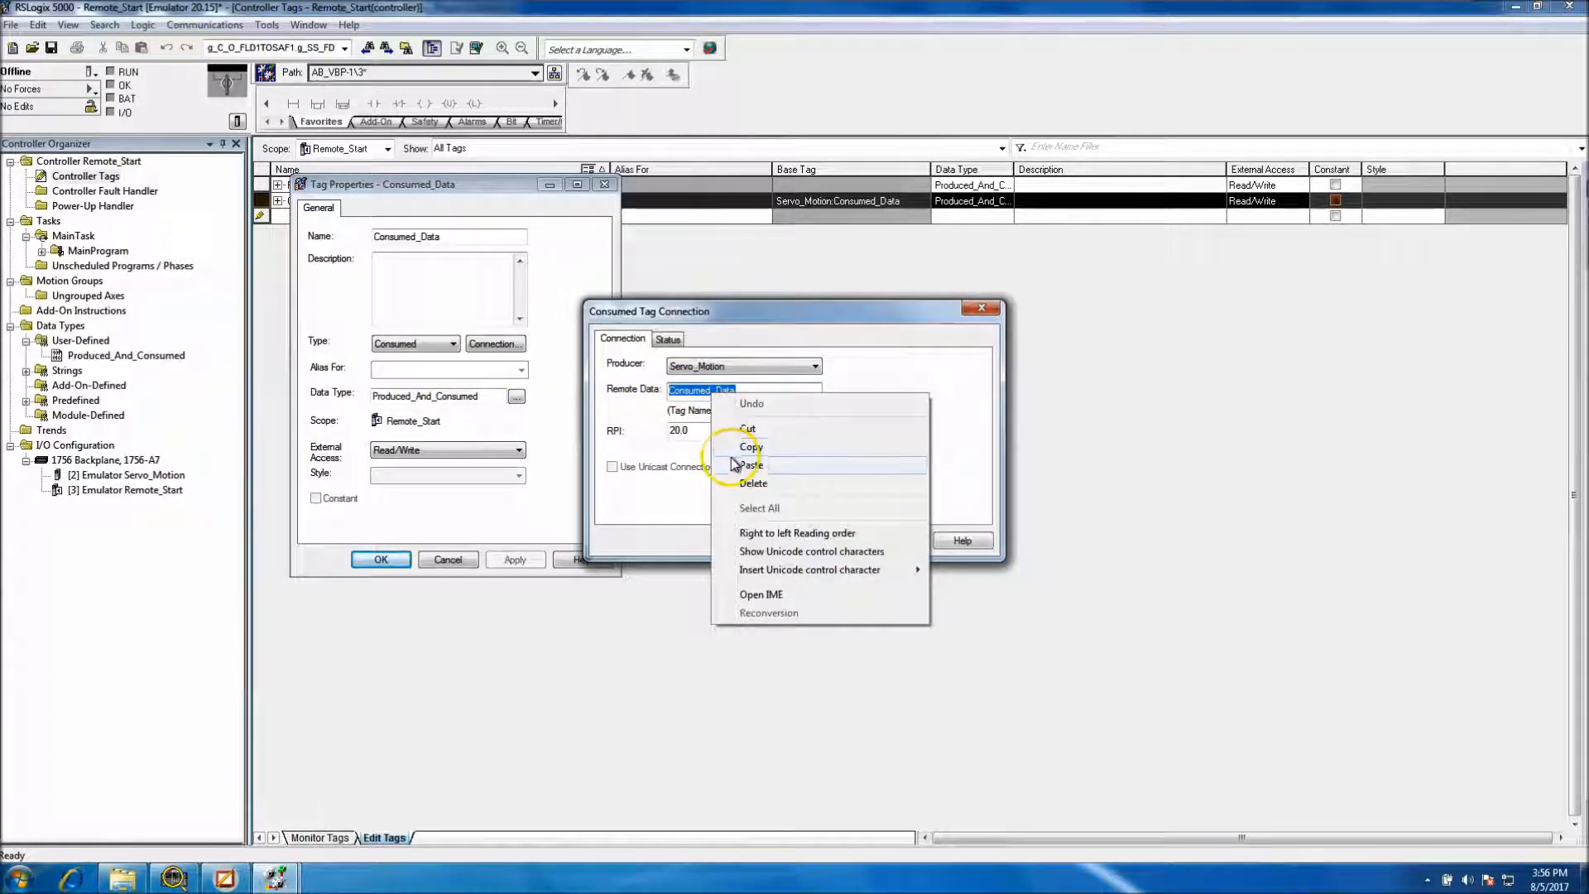
click(740, 470)
click(819, 539)
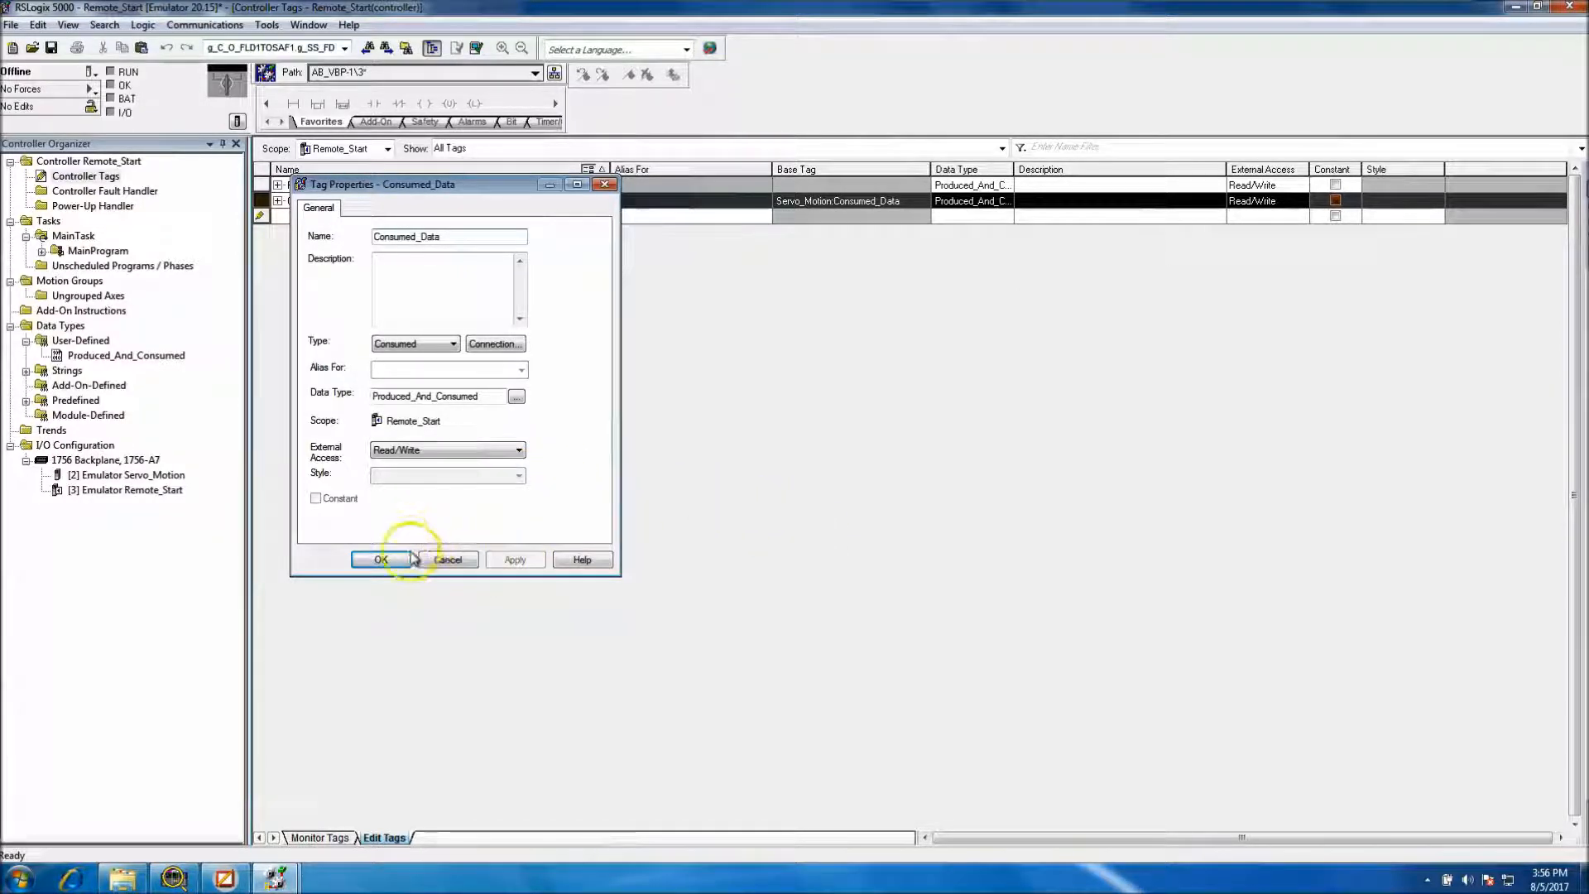
Reopen the Consumed_Data tag's connection and review its producer, remote data and connection status options
click(495, 343)
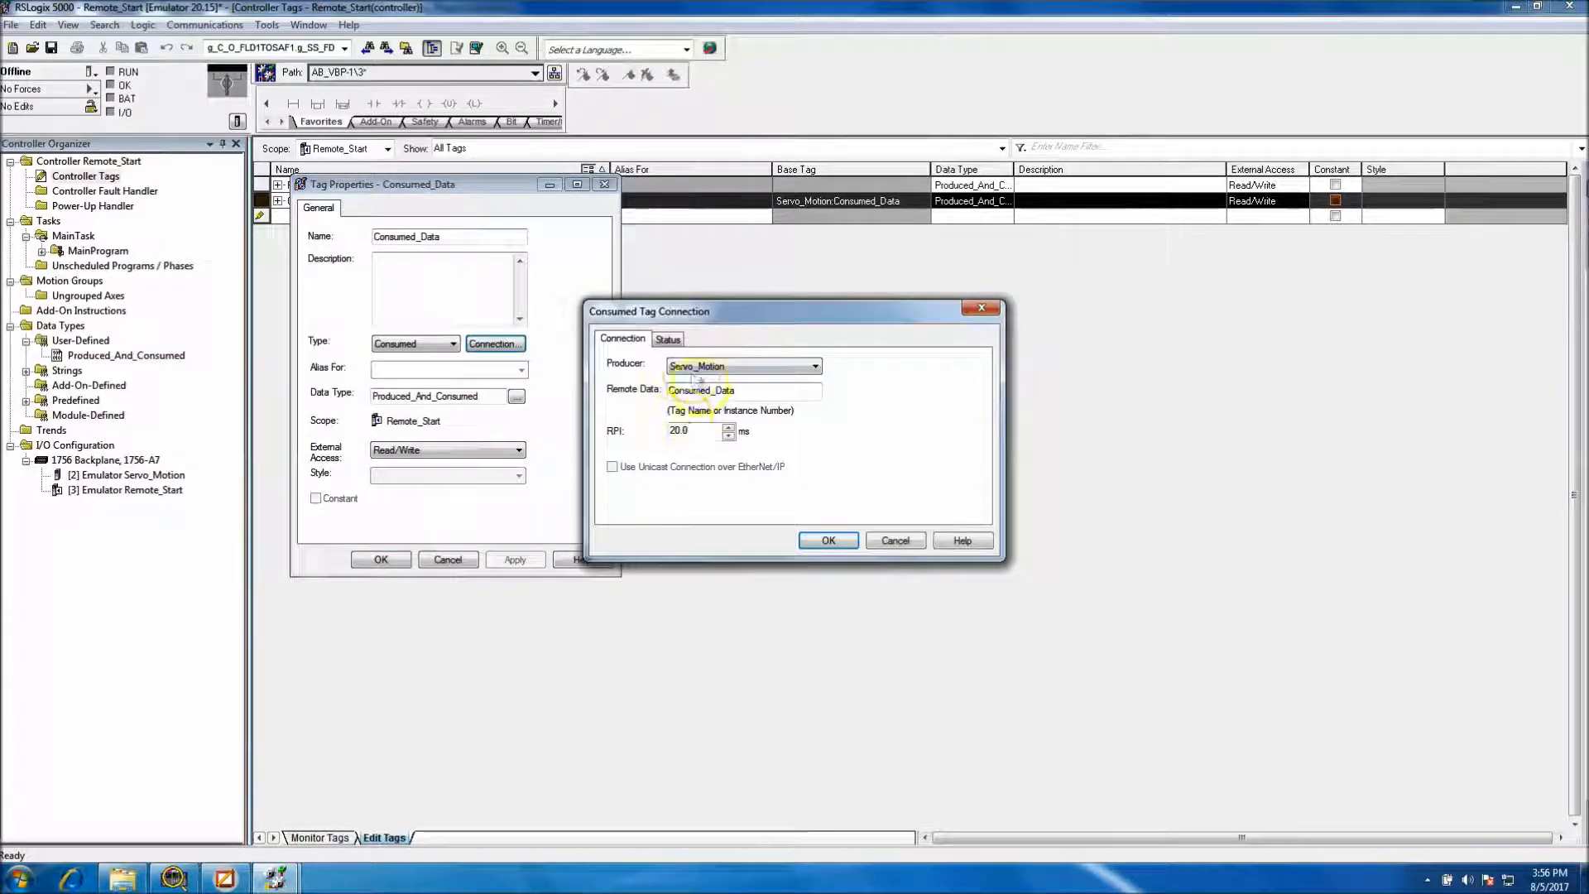
click(669, 340)
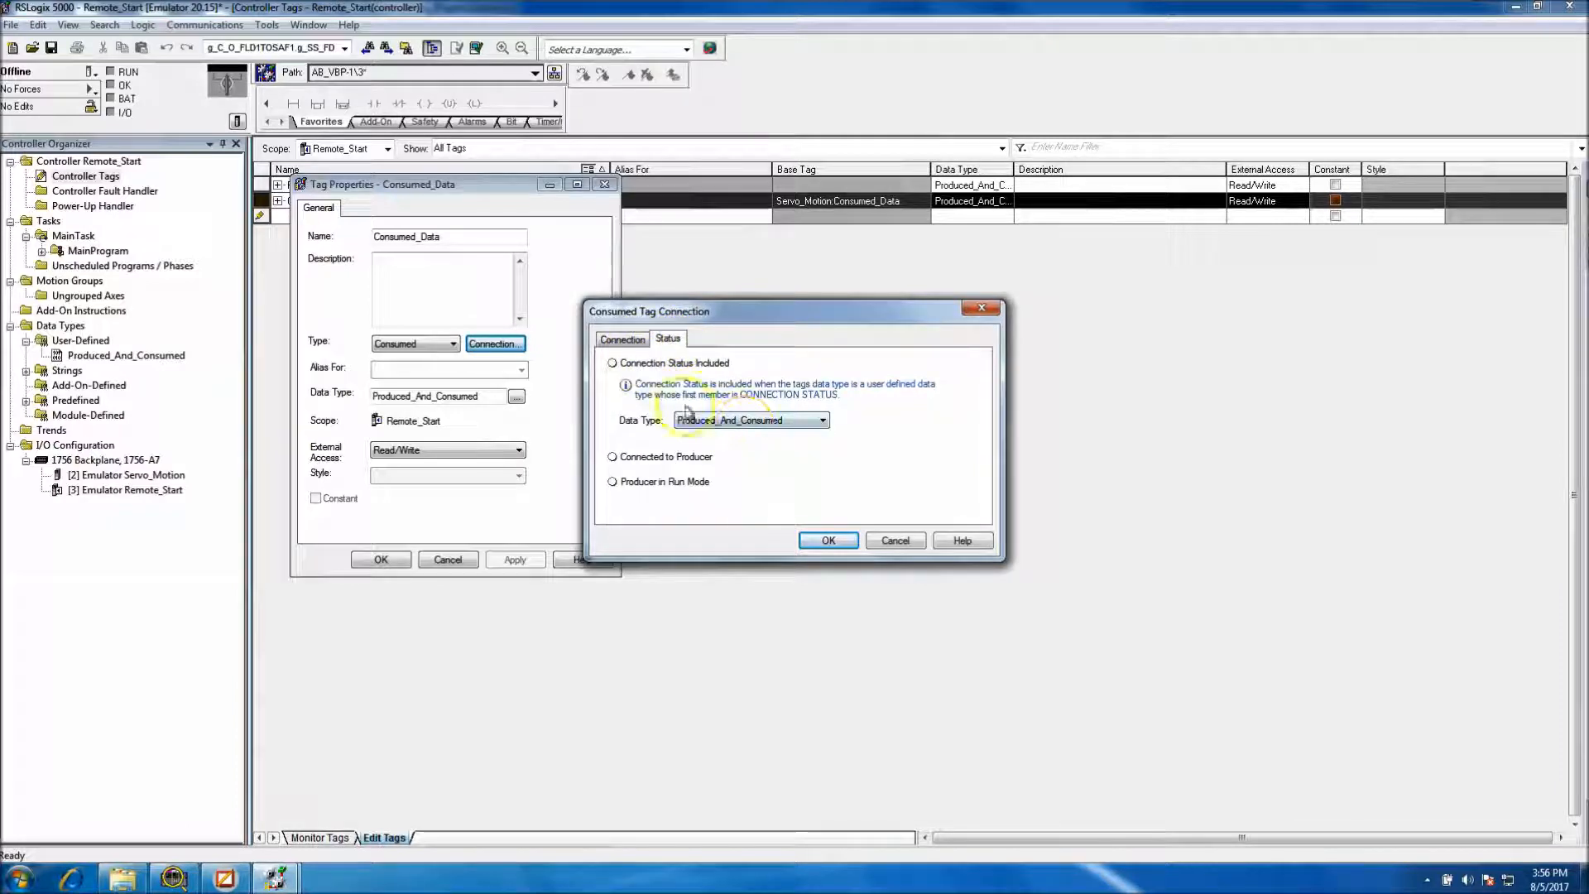
click(622, 340)
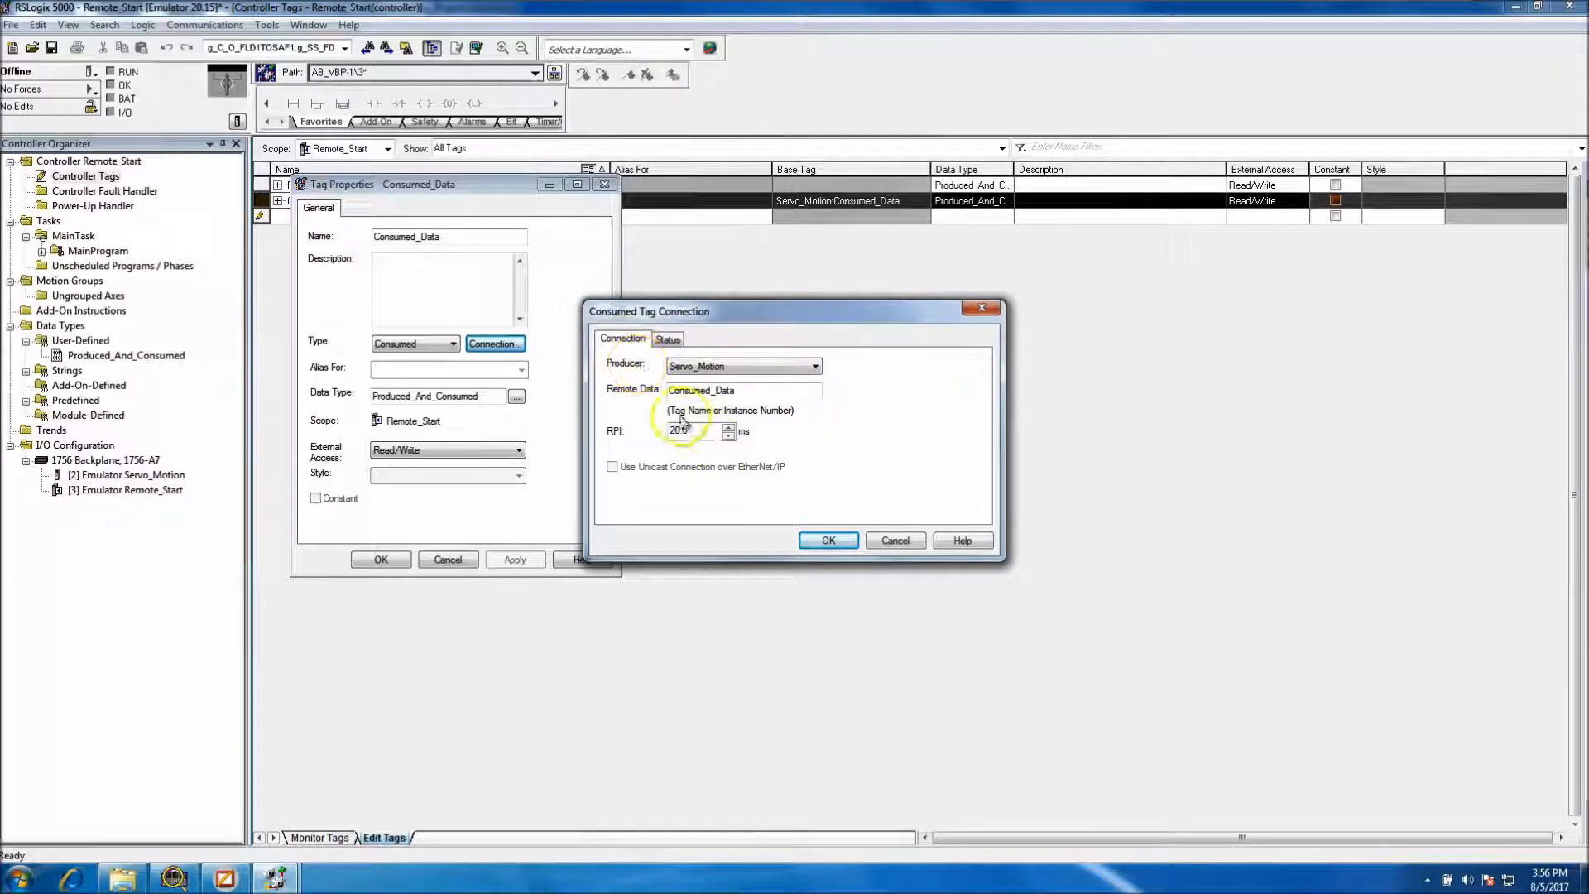
click(668, 340)
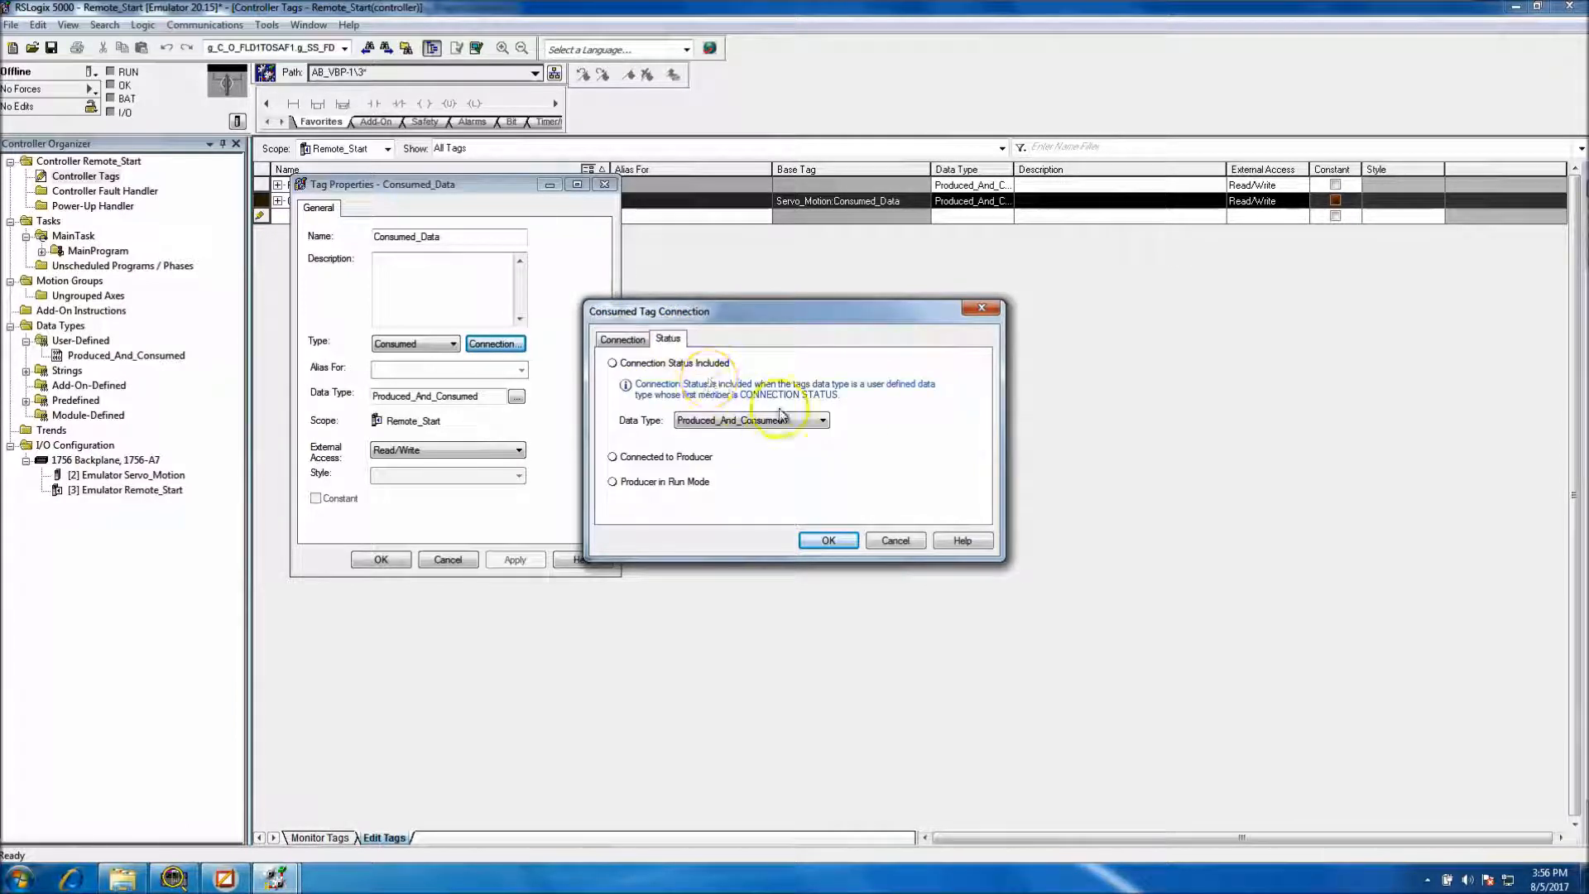
Recheck the producer, remote data and RPI in the Consumed_Data tag's connection, and accept the connection and tag properties
click(642, 344)
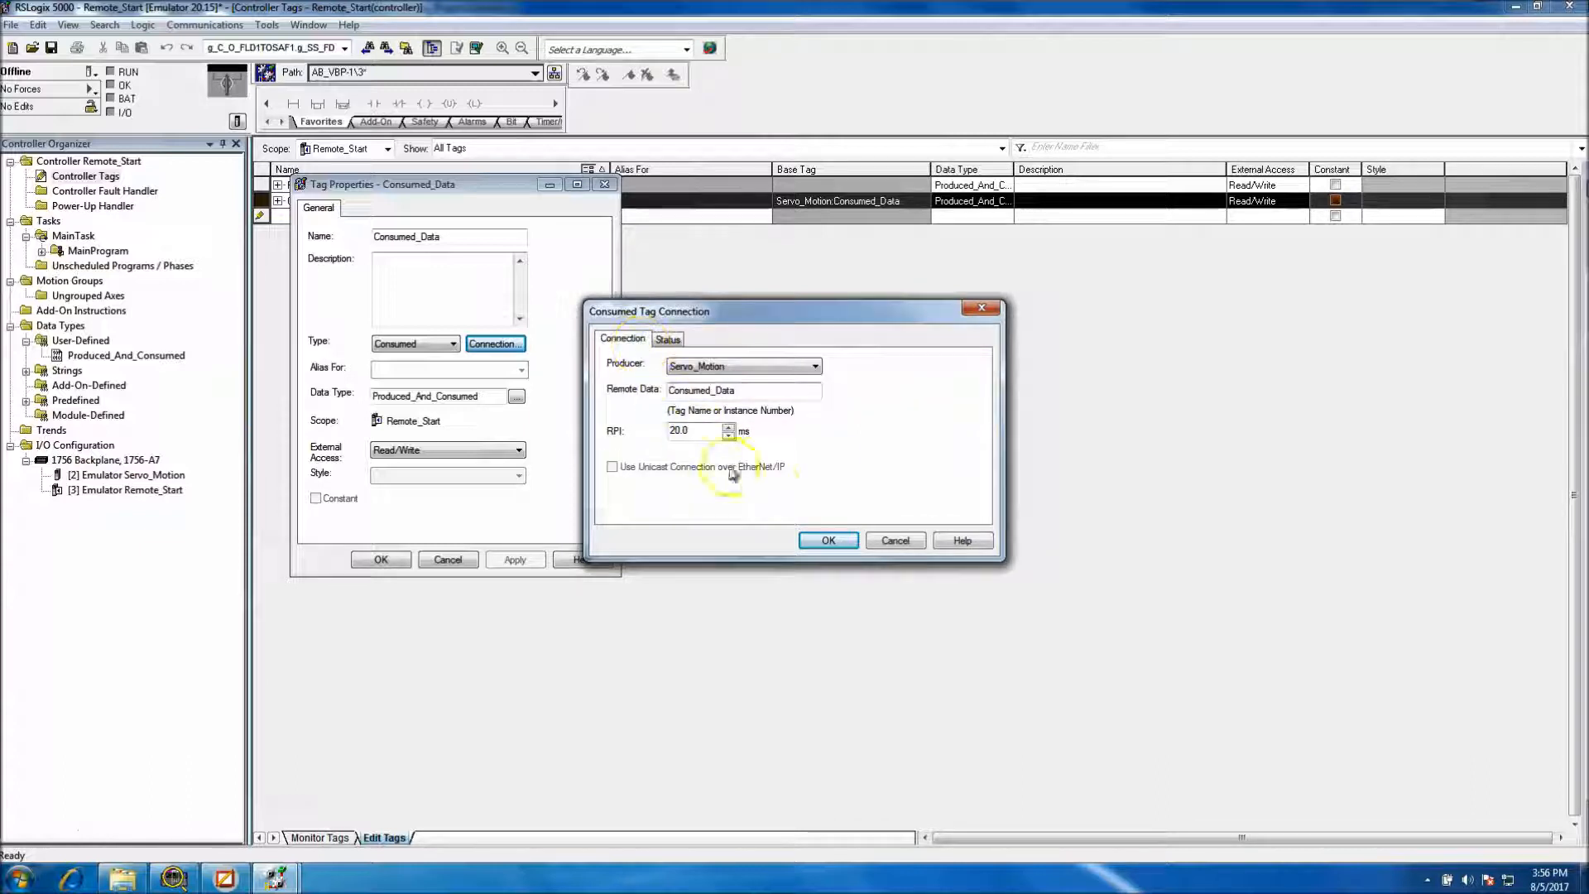
click(815, 542)
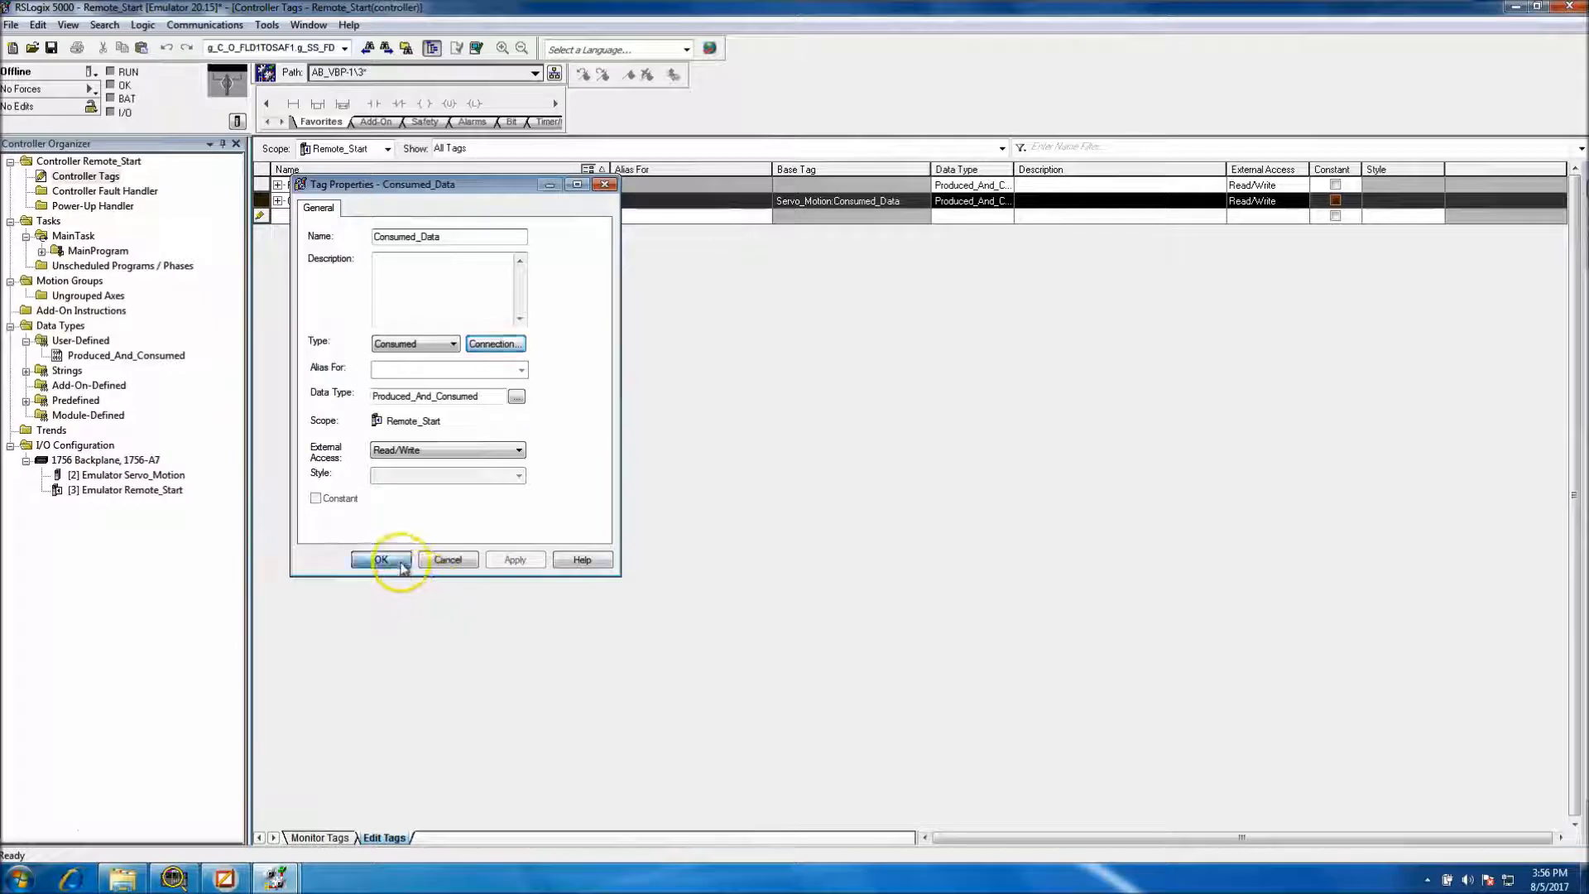
click(391, 560)
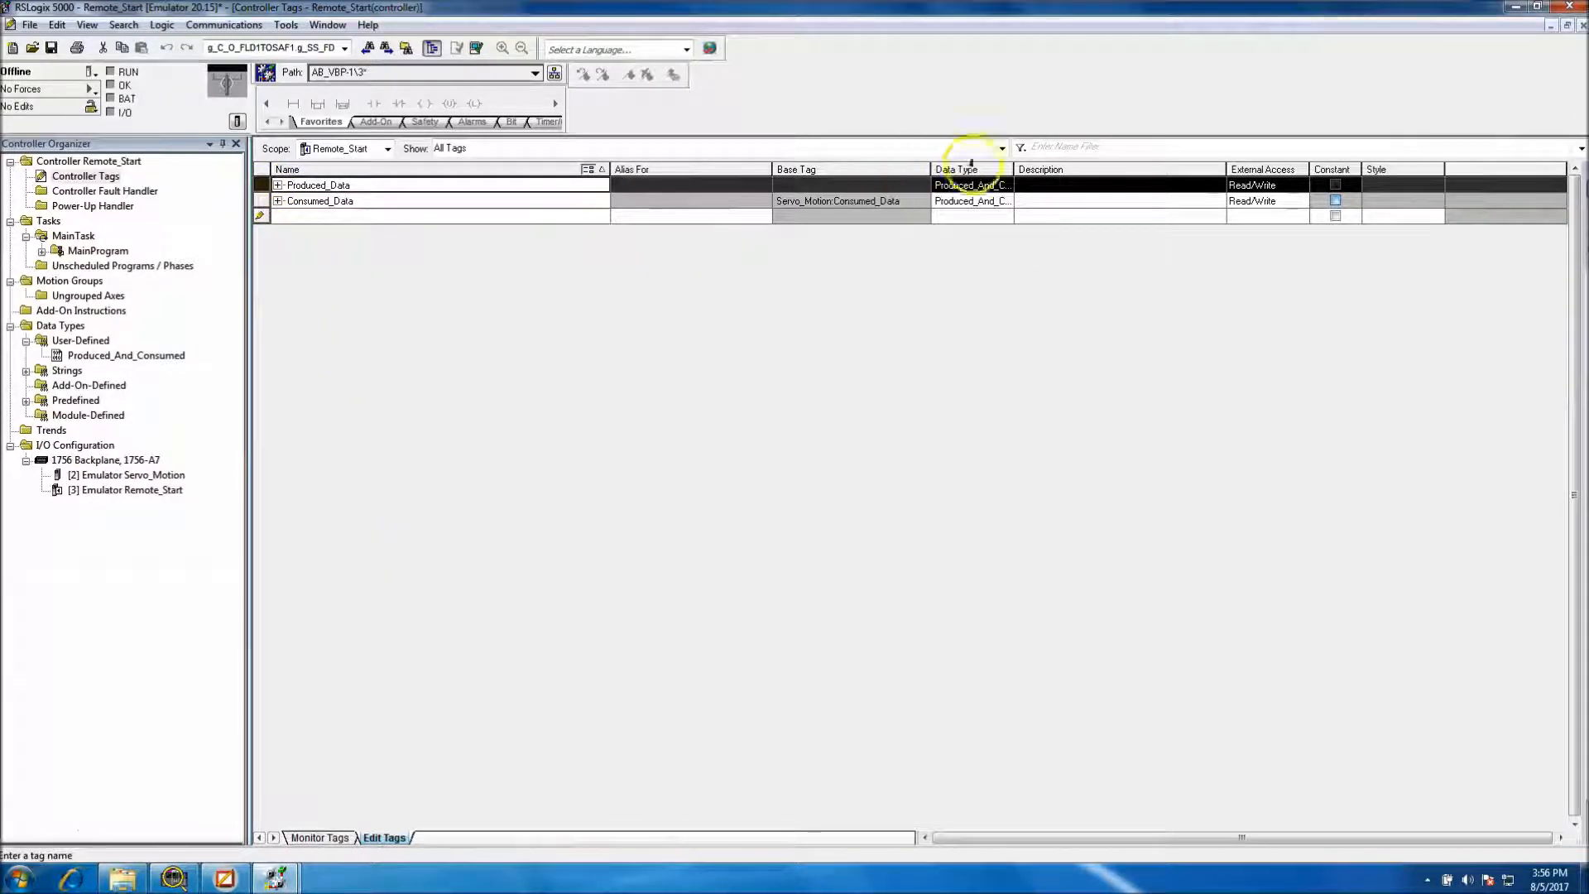
Filter Remote_Start's controller tags to consumed tags only, and return the list to all tags
click(1002, 150)
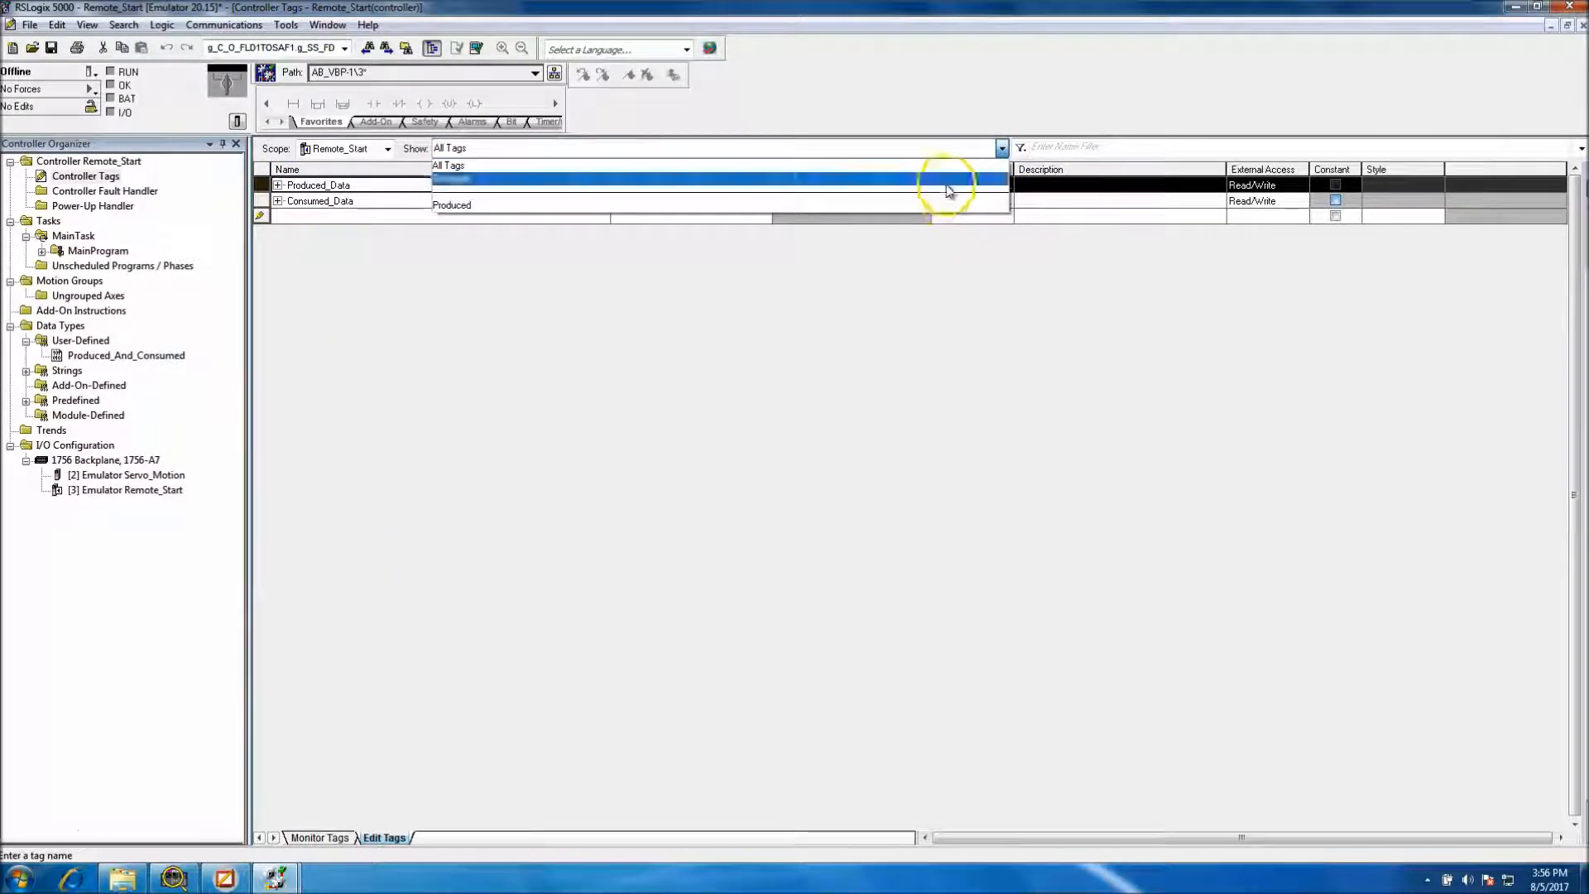
click(944, 178)
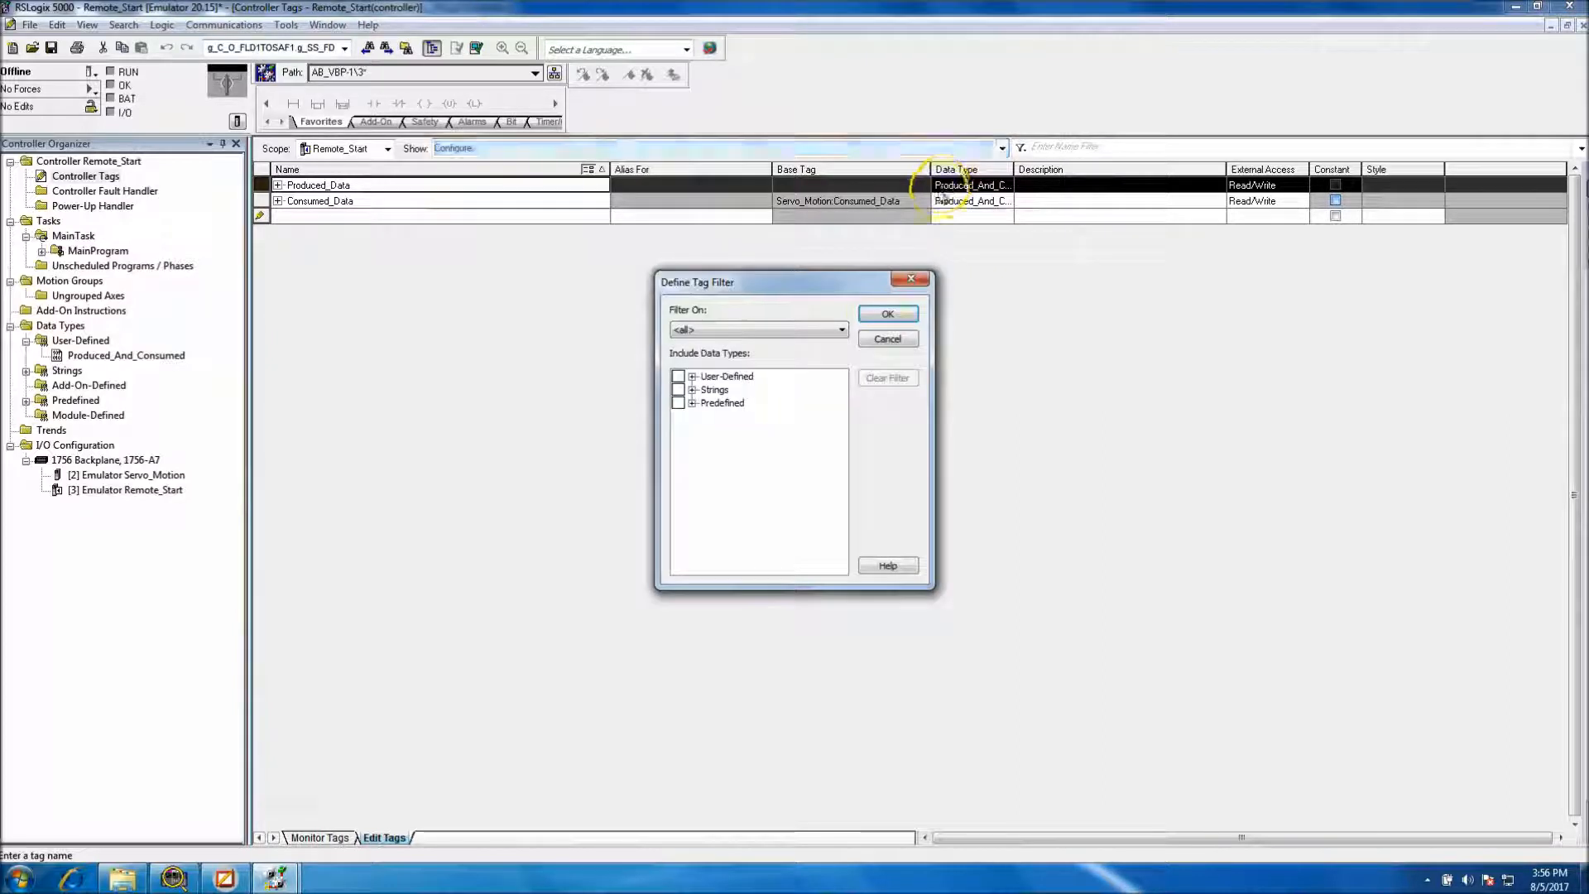
click(808, 329)
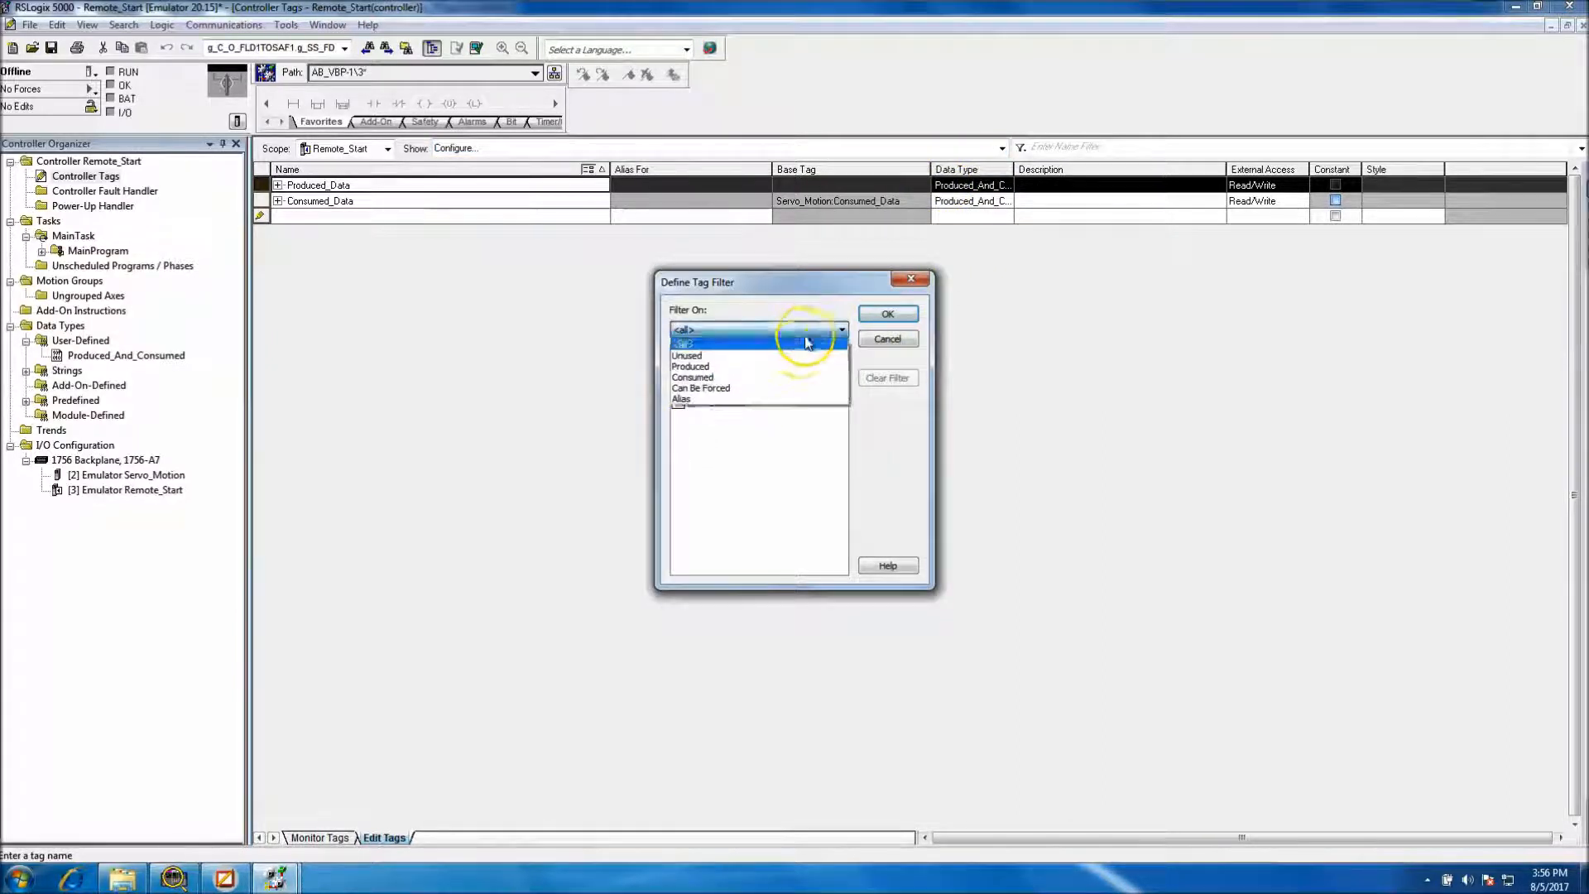
click(788, 377)
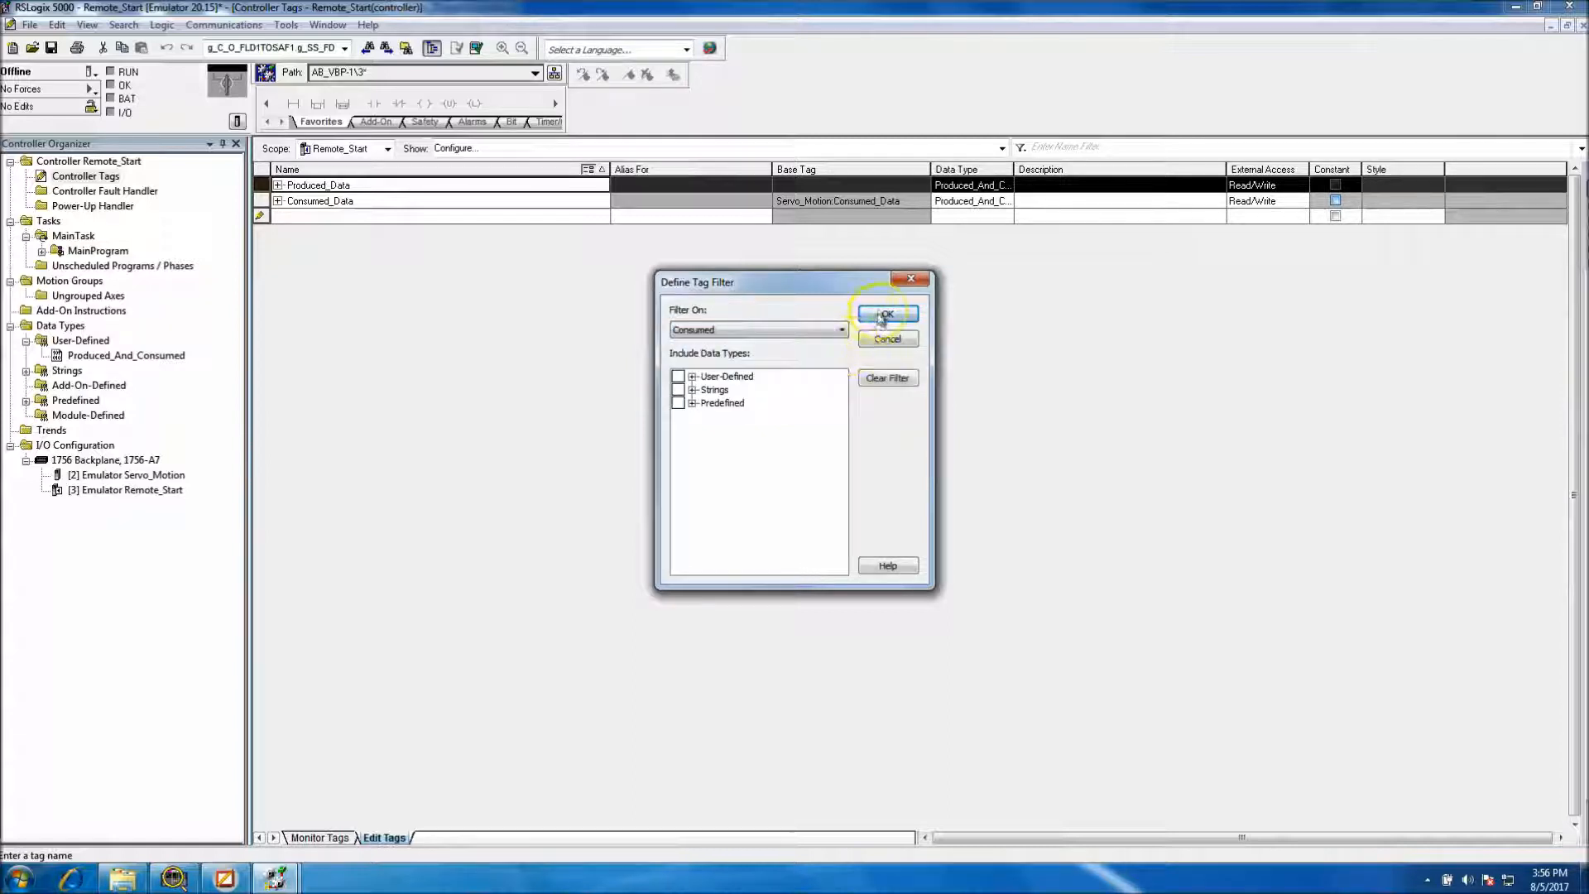
click(879, 321)
click(281, 192)
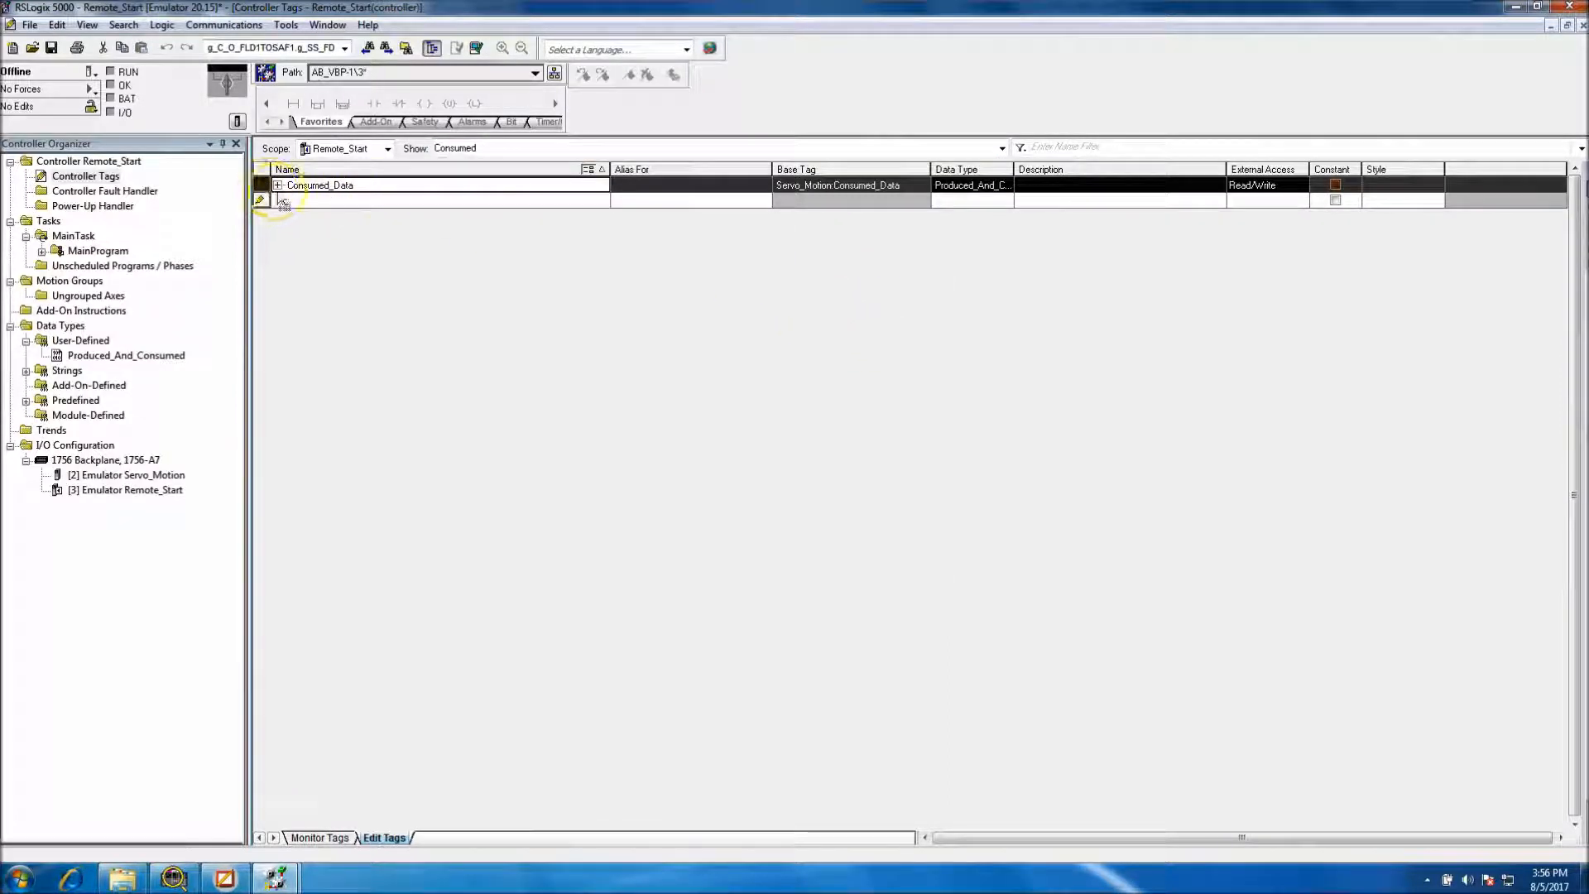
click(1002, 149)
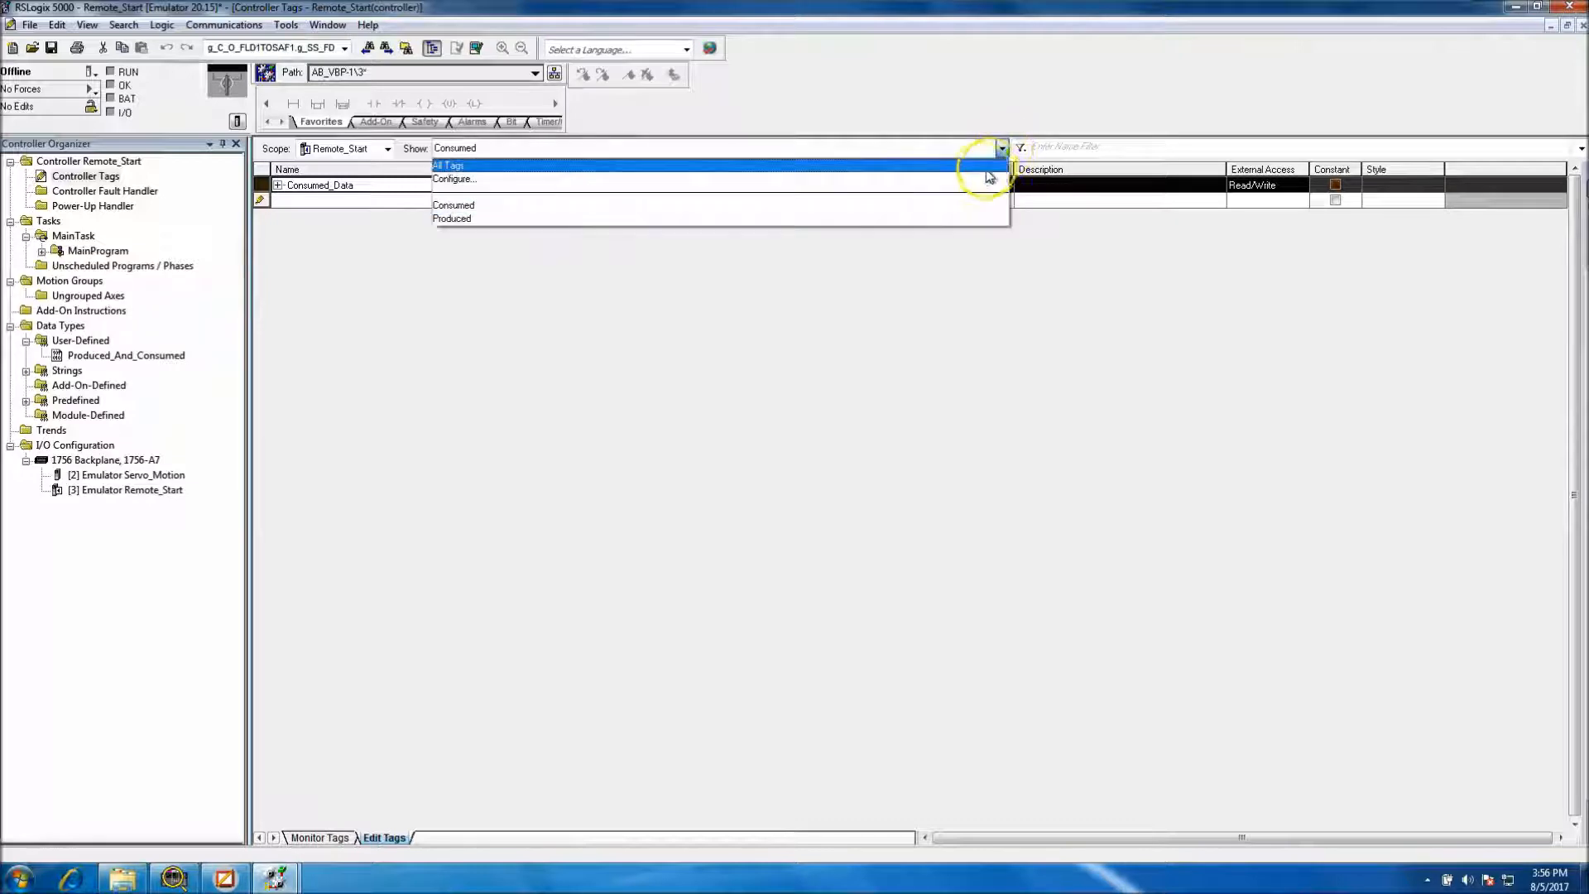
click(967, 165)
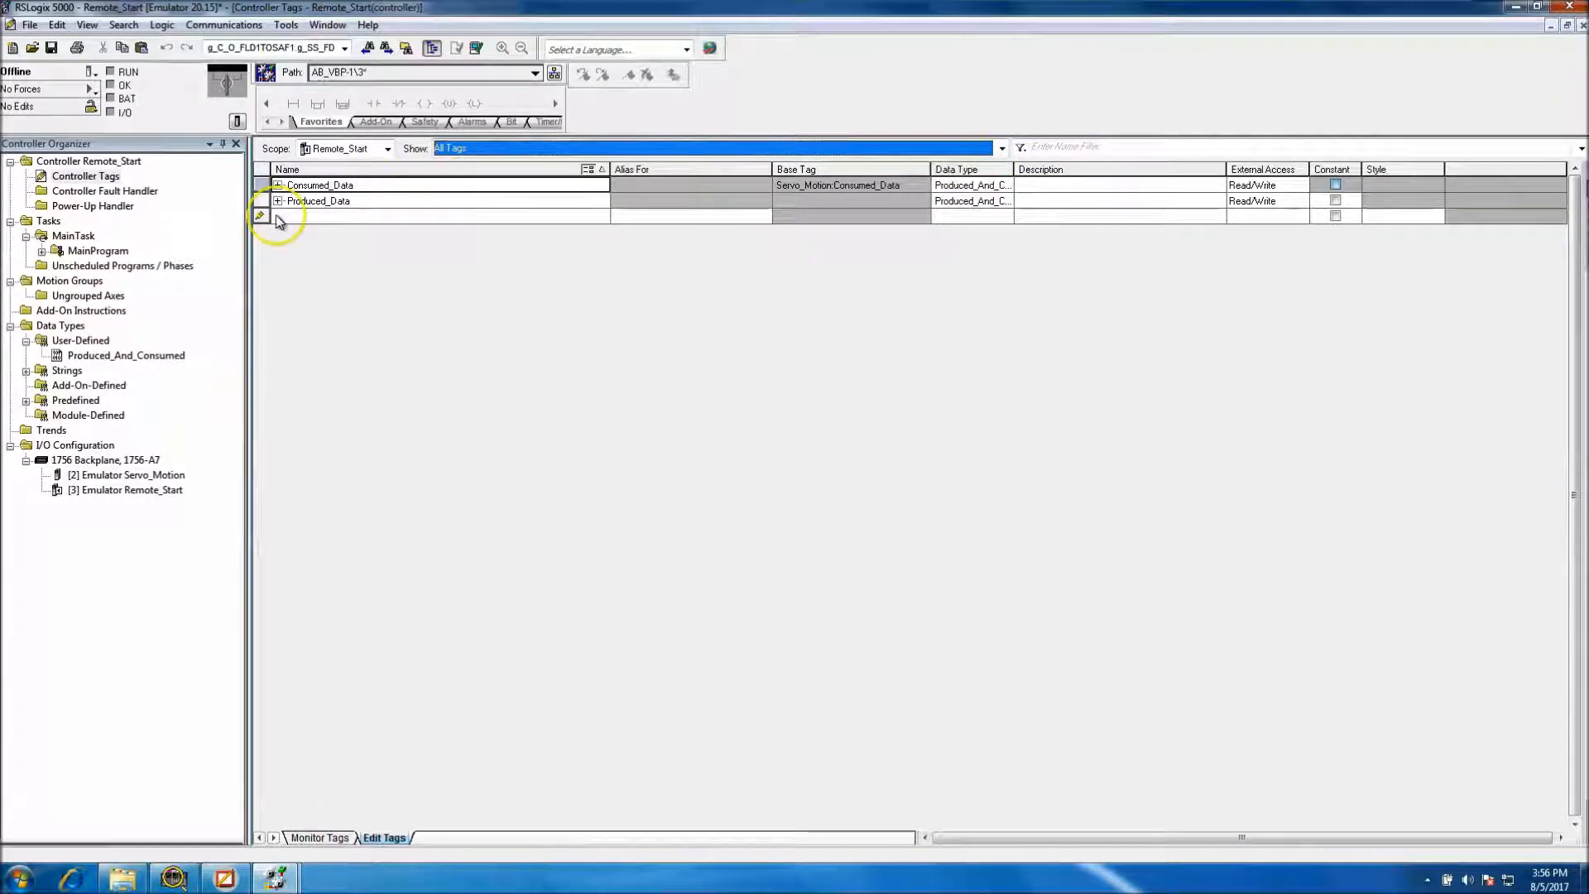
Review the consumer limit and advanced multicast and unicast options in the Produced_Data tag's connection, and close its properties
right_click(263, 203)
click(321, 249)
click(530, 365)
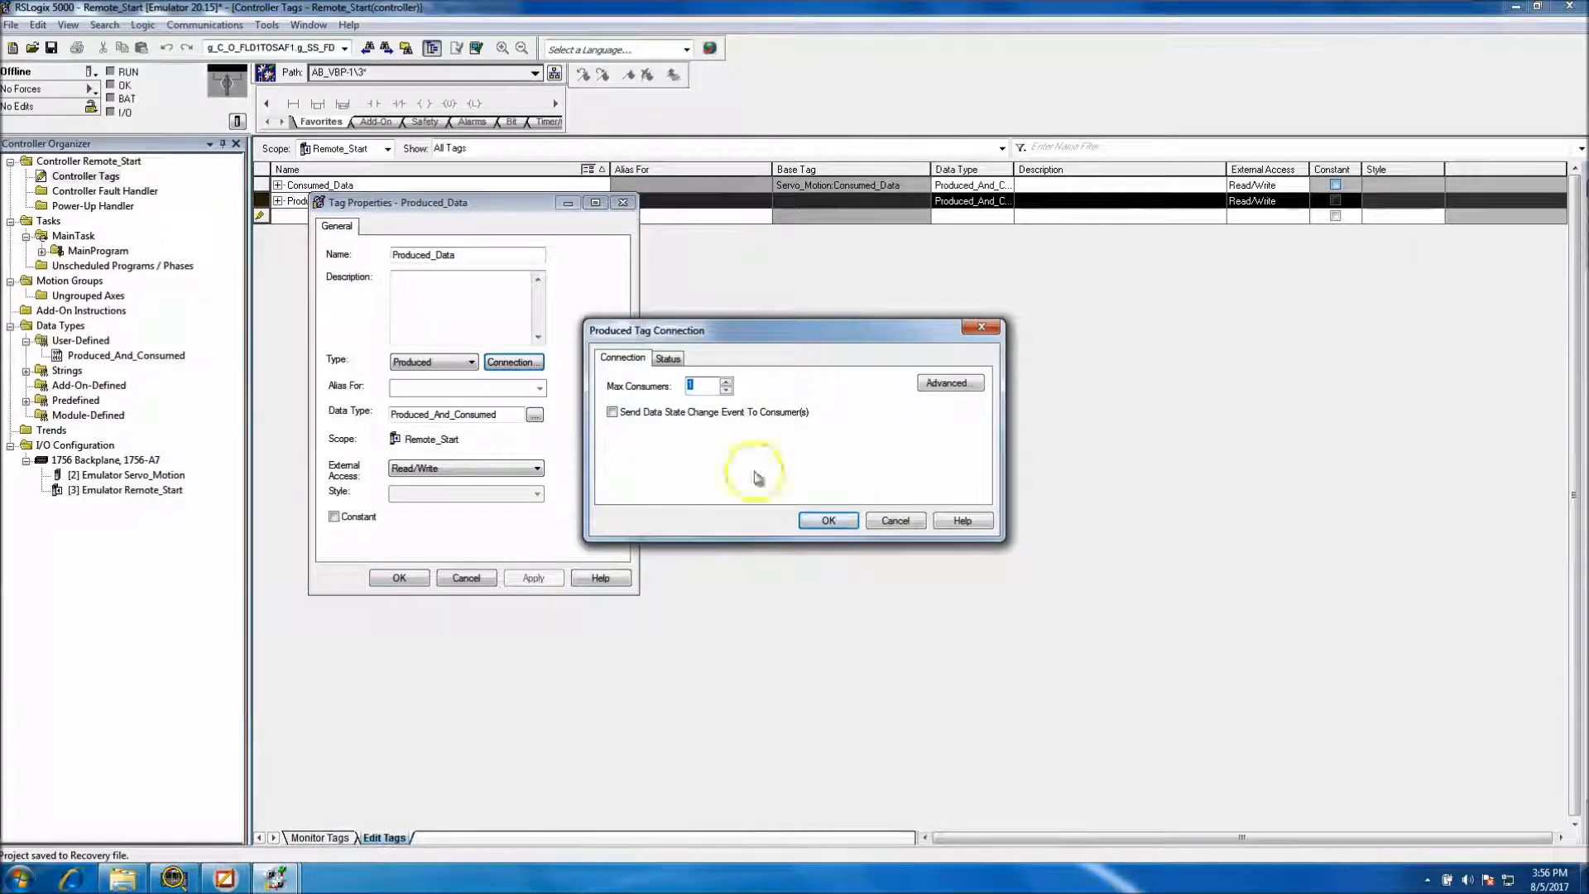
click(943, 382)
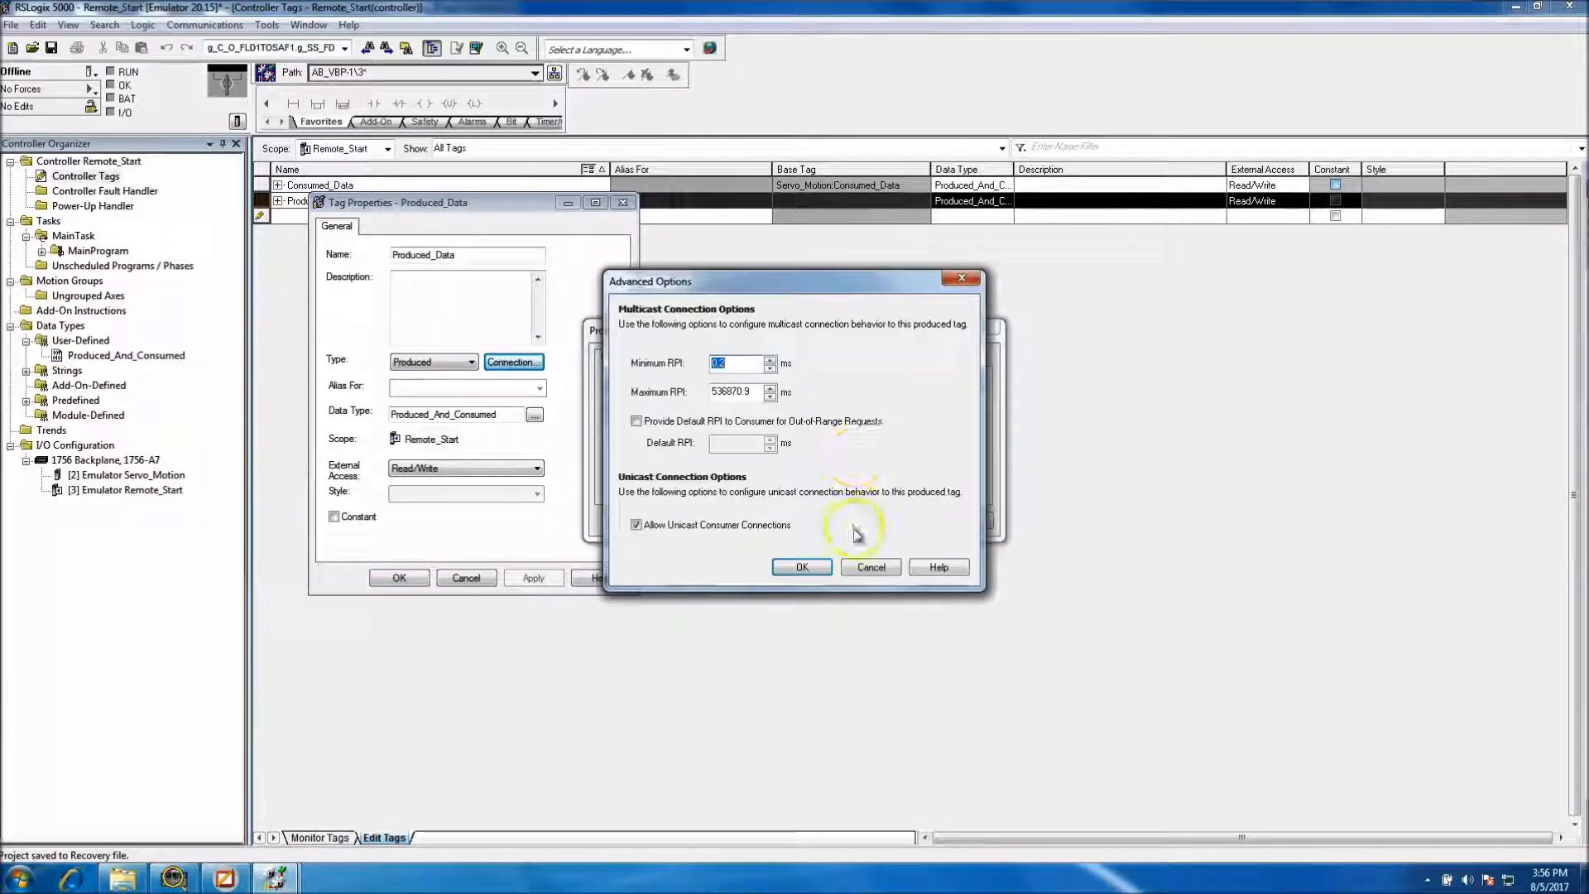
click(845, 571)
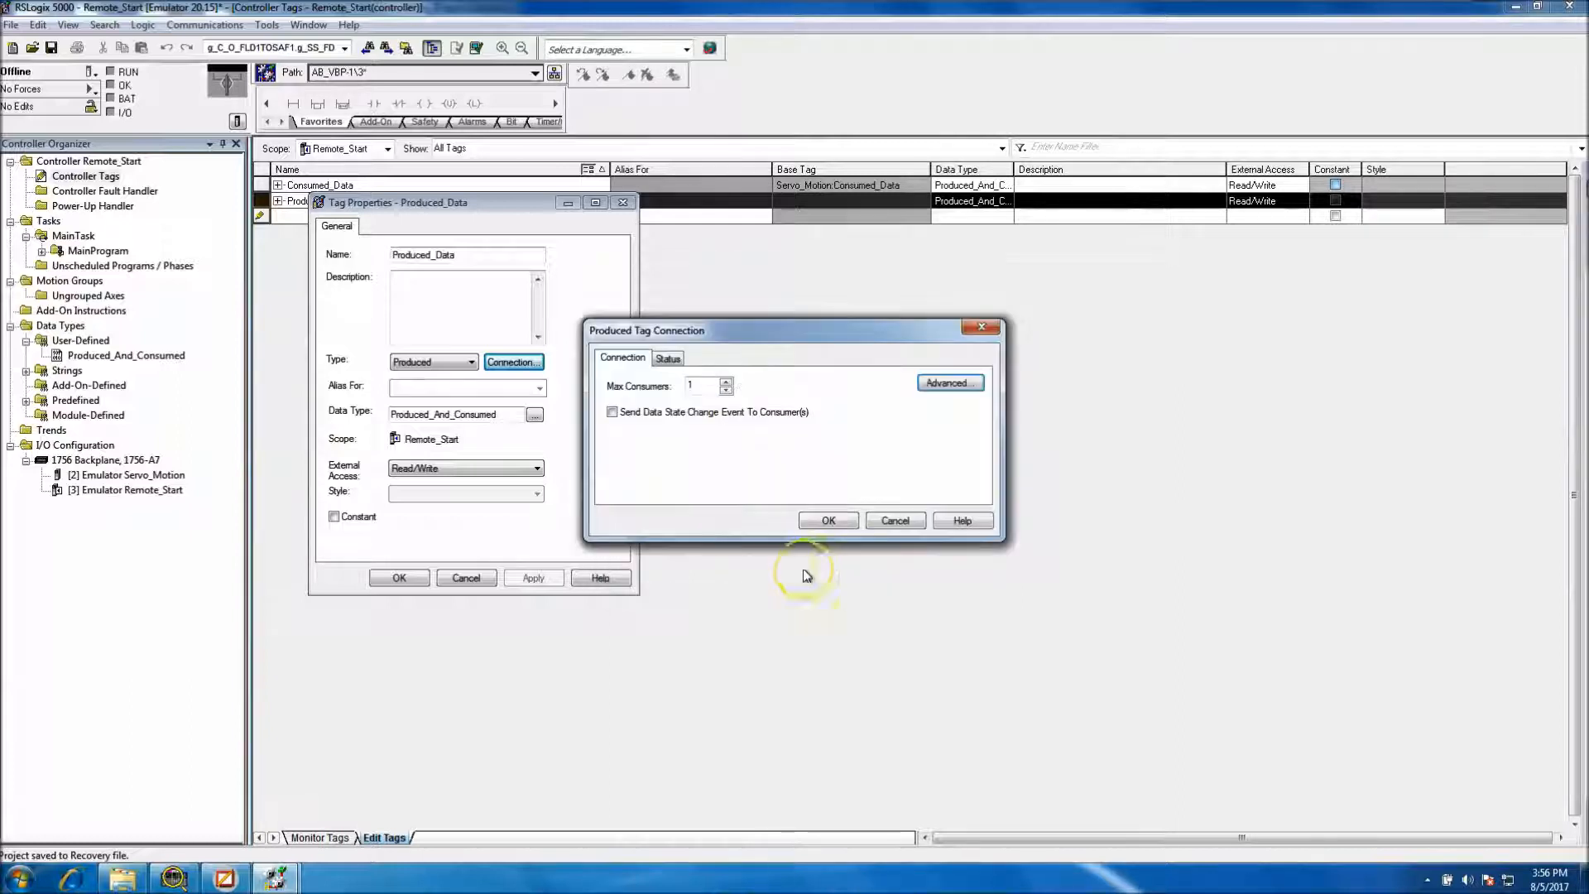
click(818, 523)
click(399, 577)
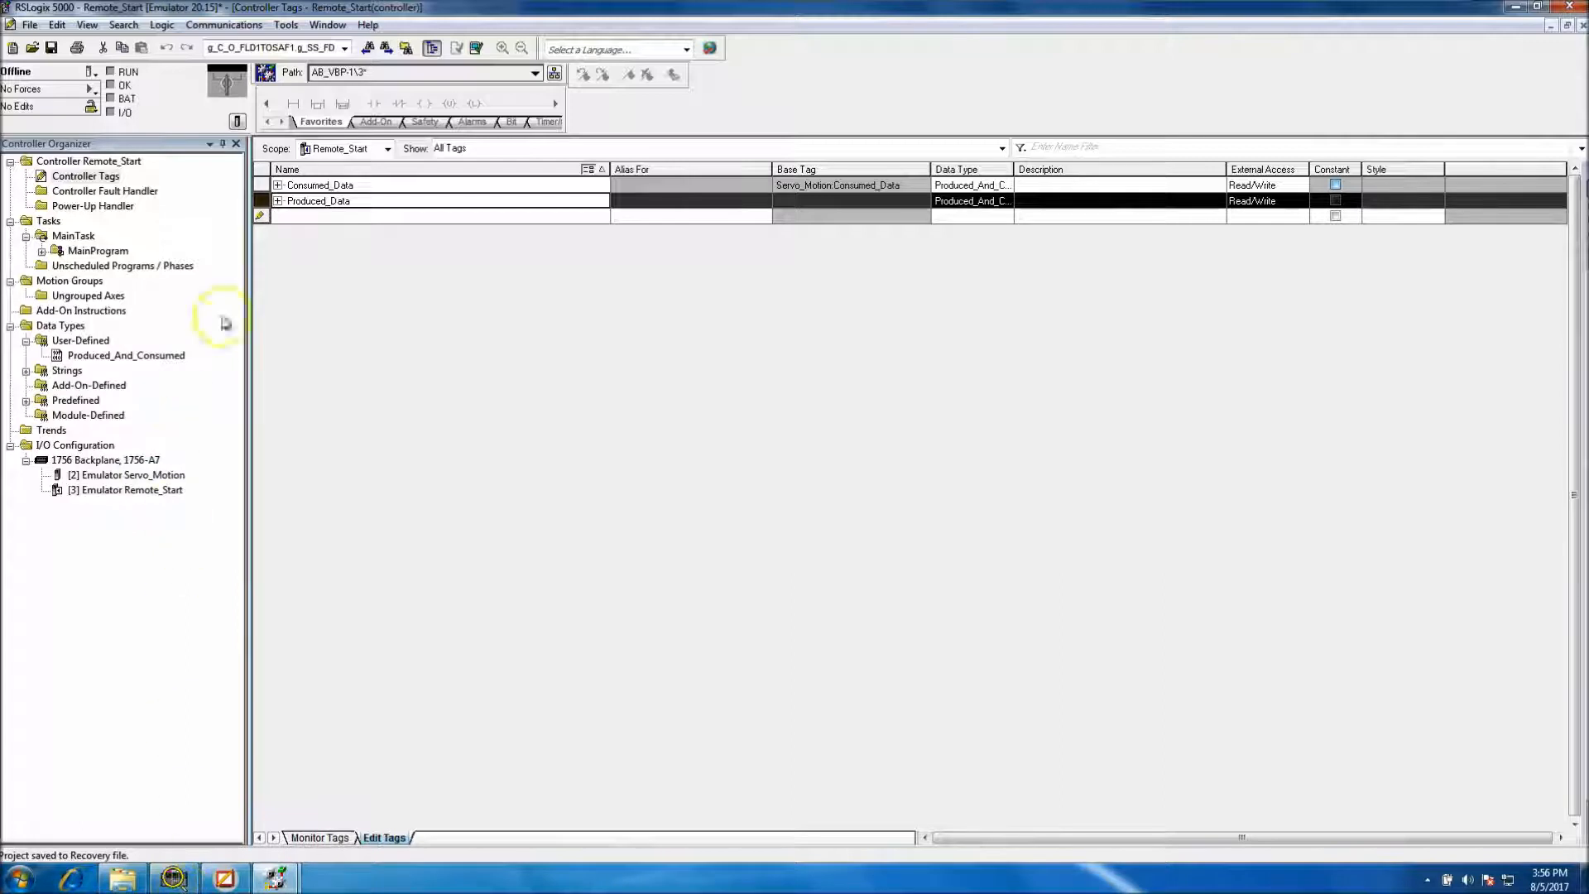
Copy the name of the Consumed_Data tag in Remote_Start
double_click(348, 185)
right_click(364, 187)
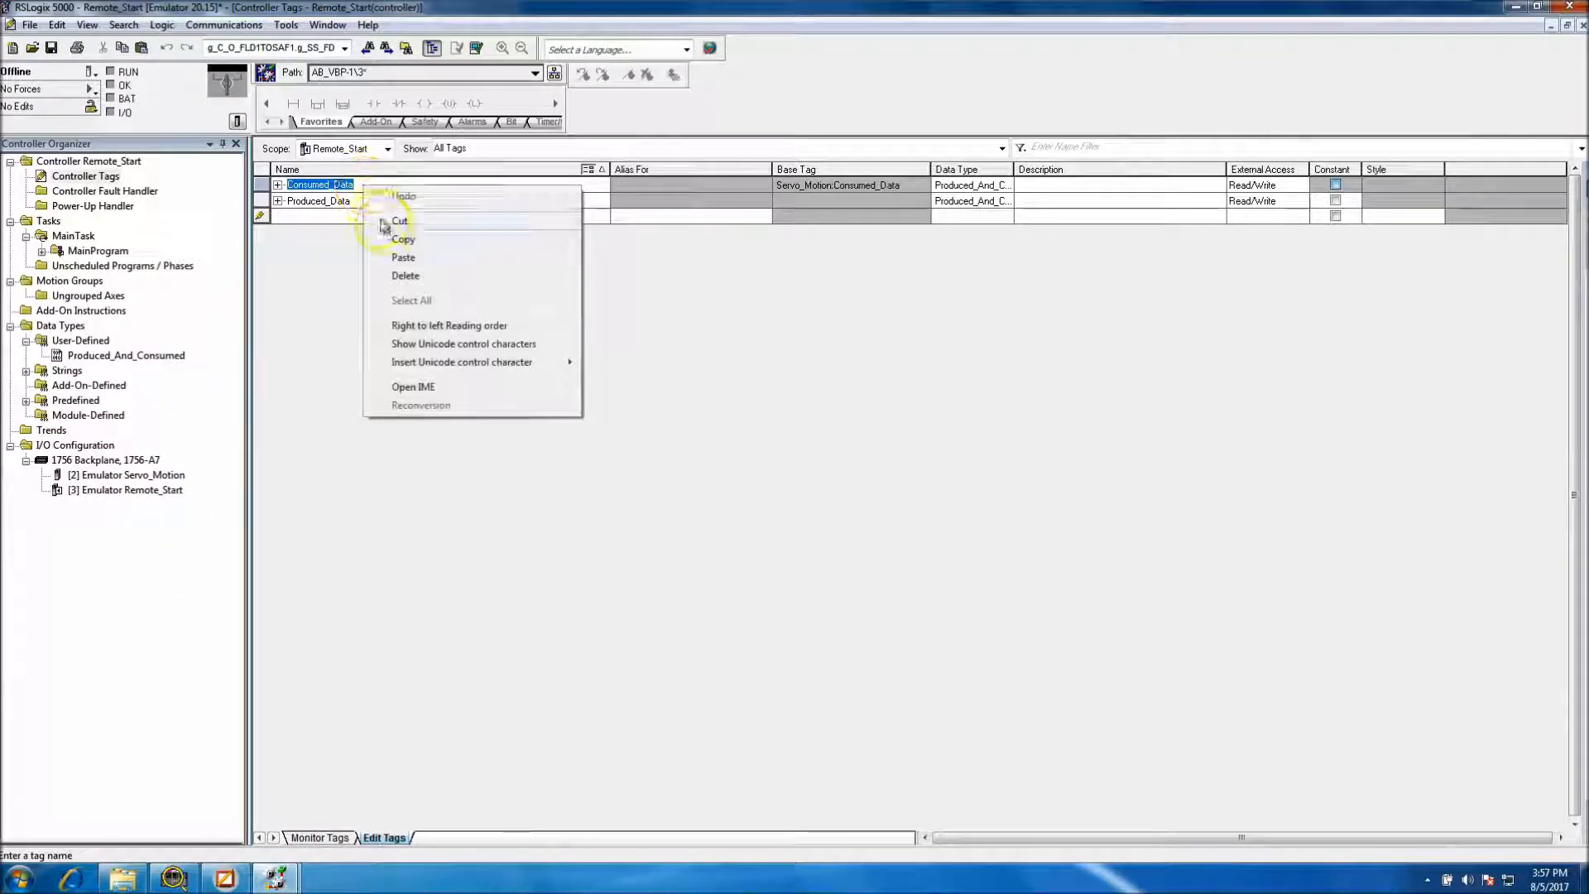
click(393, 240)
Switch to YouTube_30Day_Project and take its controller offline
click(236, 867)
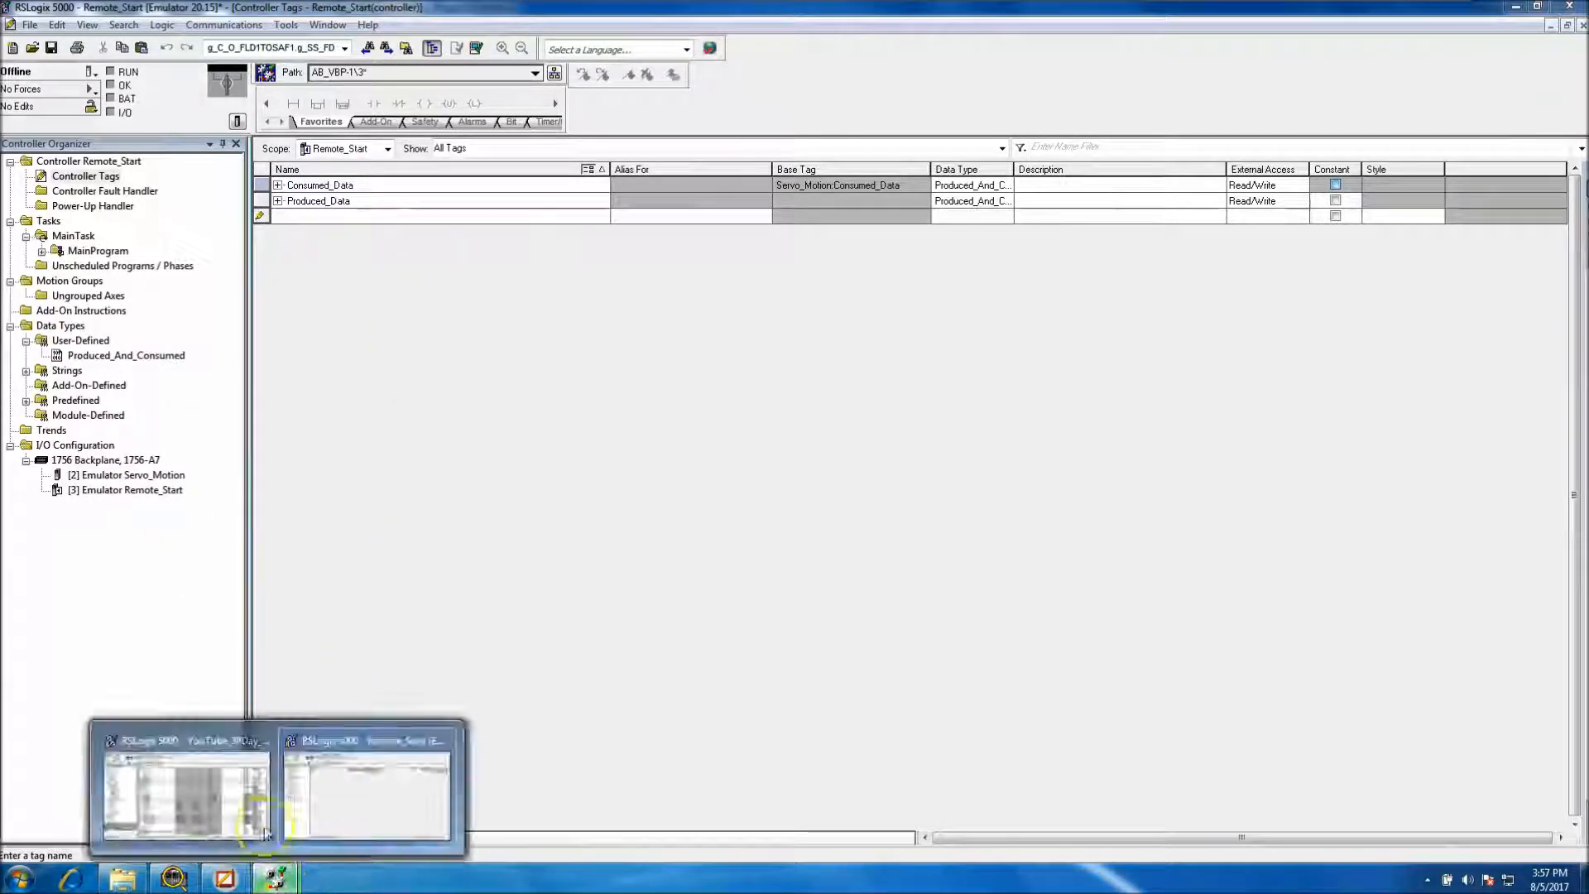
click(215, 725)
click(91, 72)
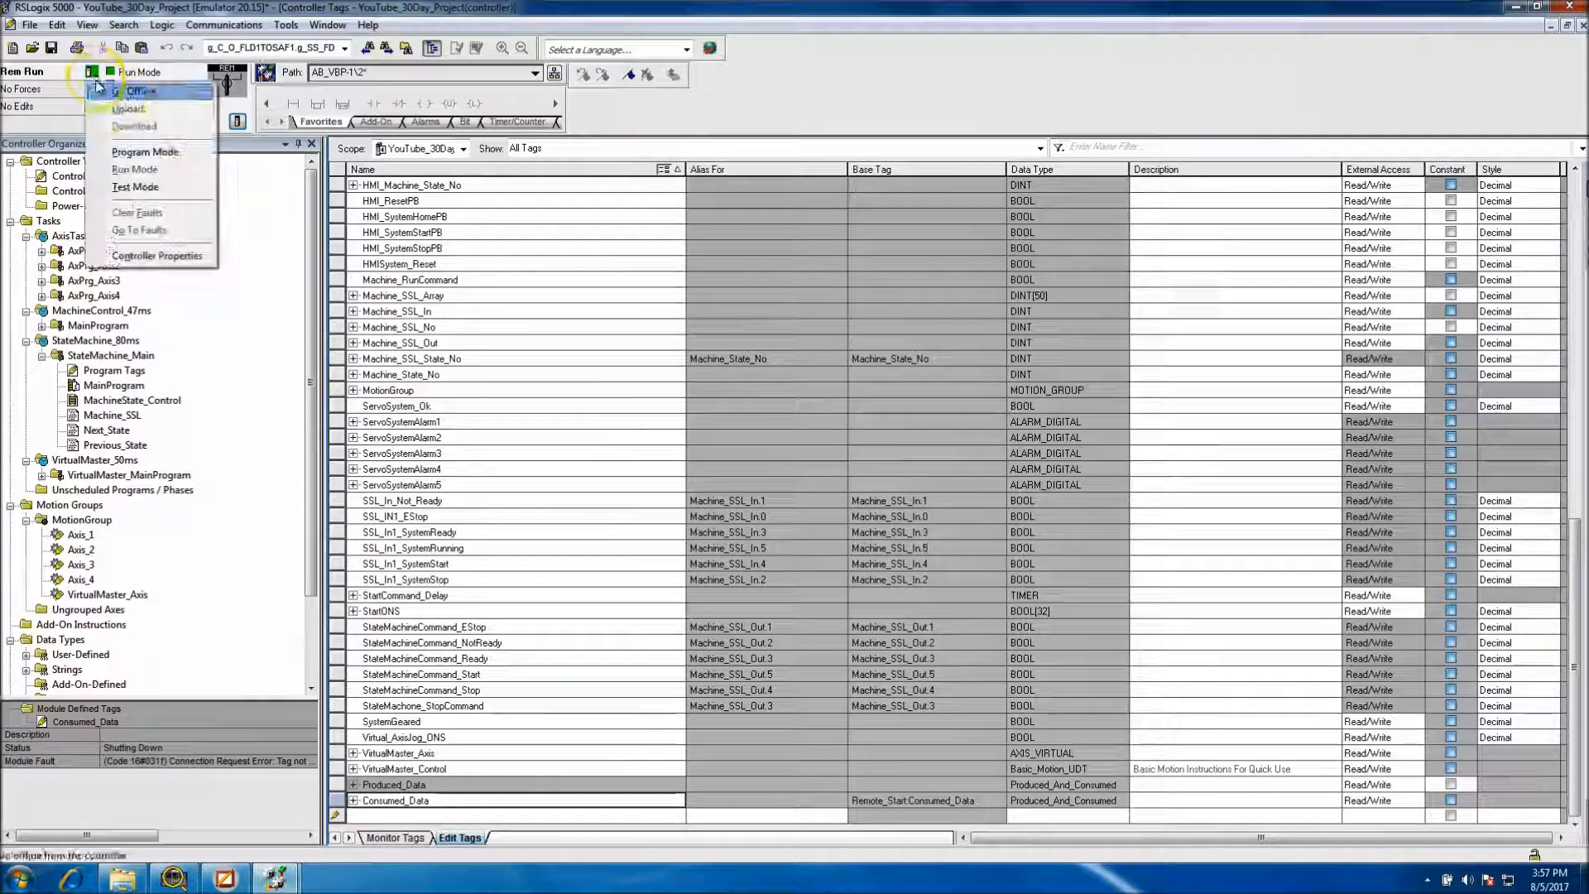
click(124, 103)
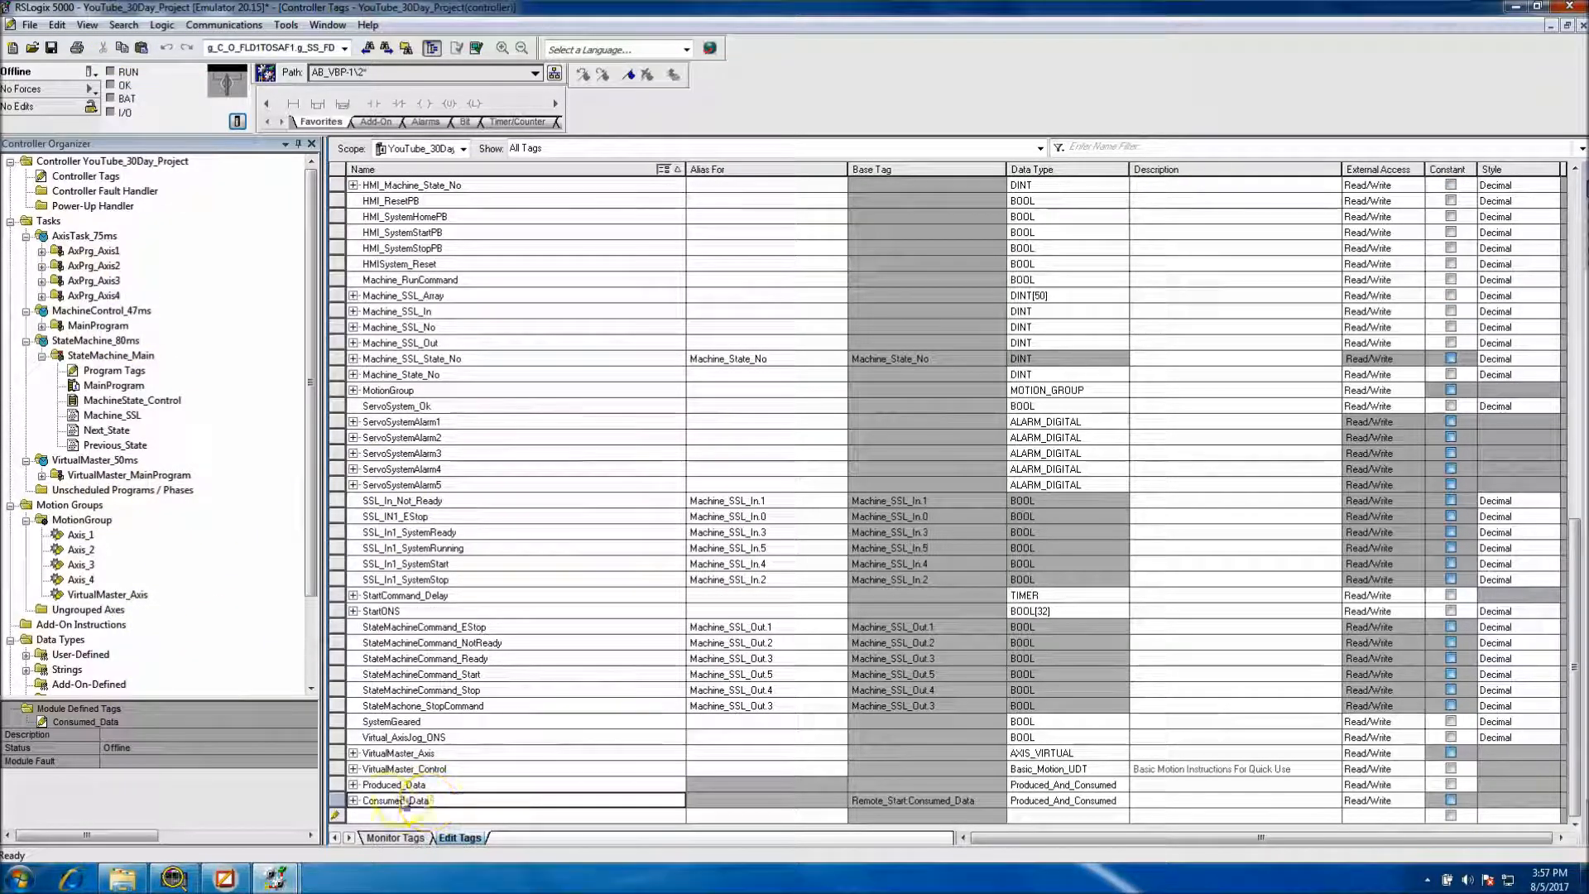
Re-enter the copied name Consumed_Data as the remote data in YouTube_30Day_Project's Consumed_Data tag connection and accept the tag properties
click(337, 801)
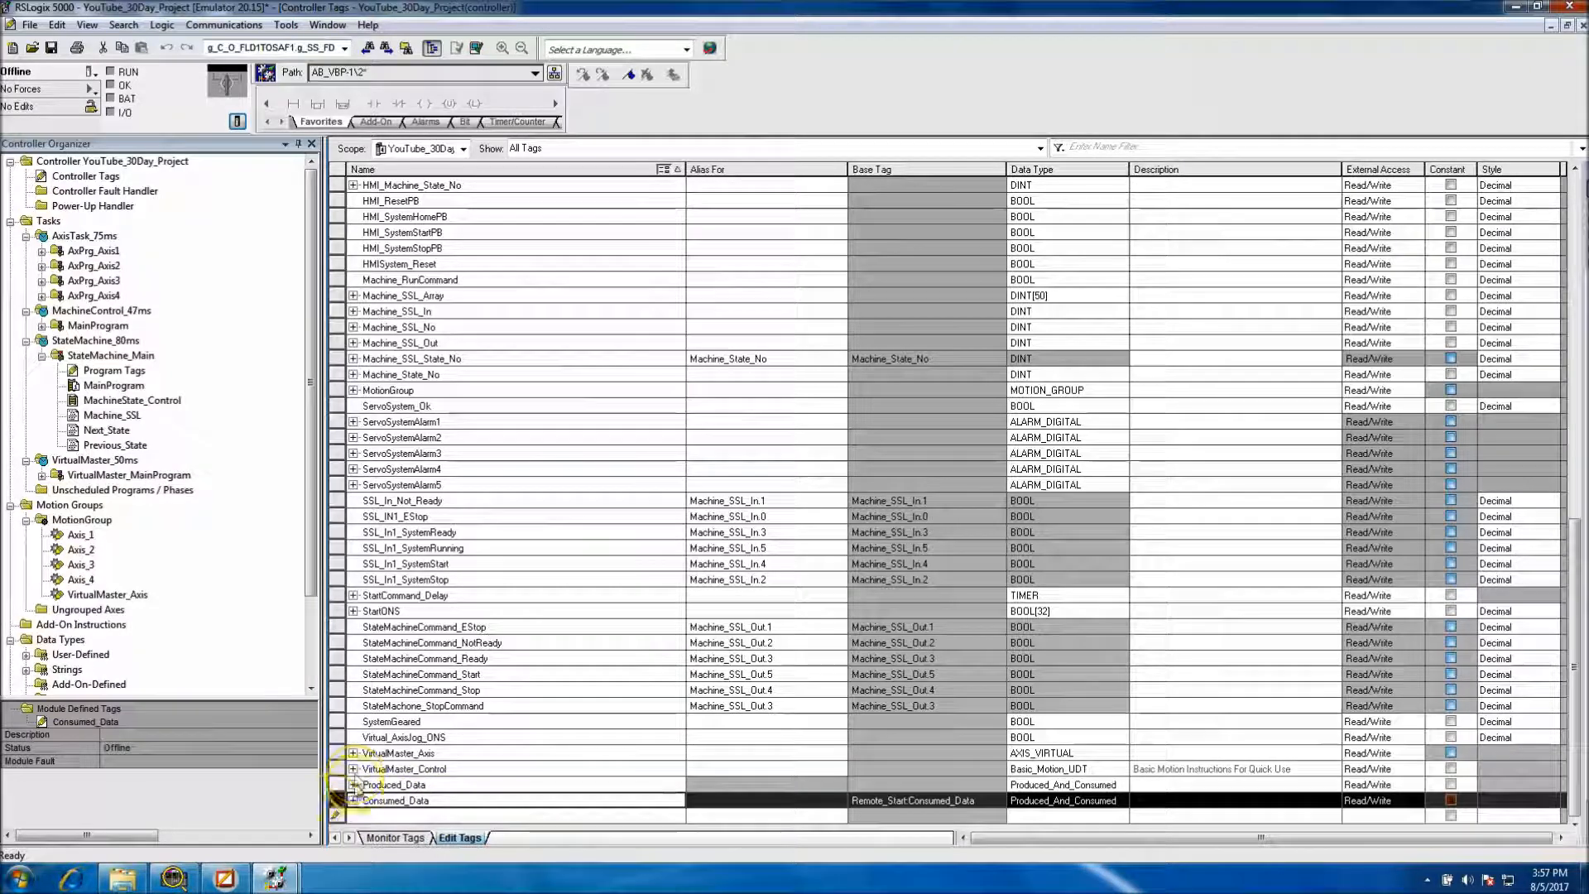
right_click(335, 807)
click(461, 526)
click(661, 434)
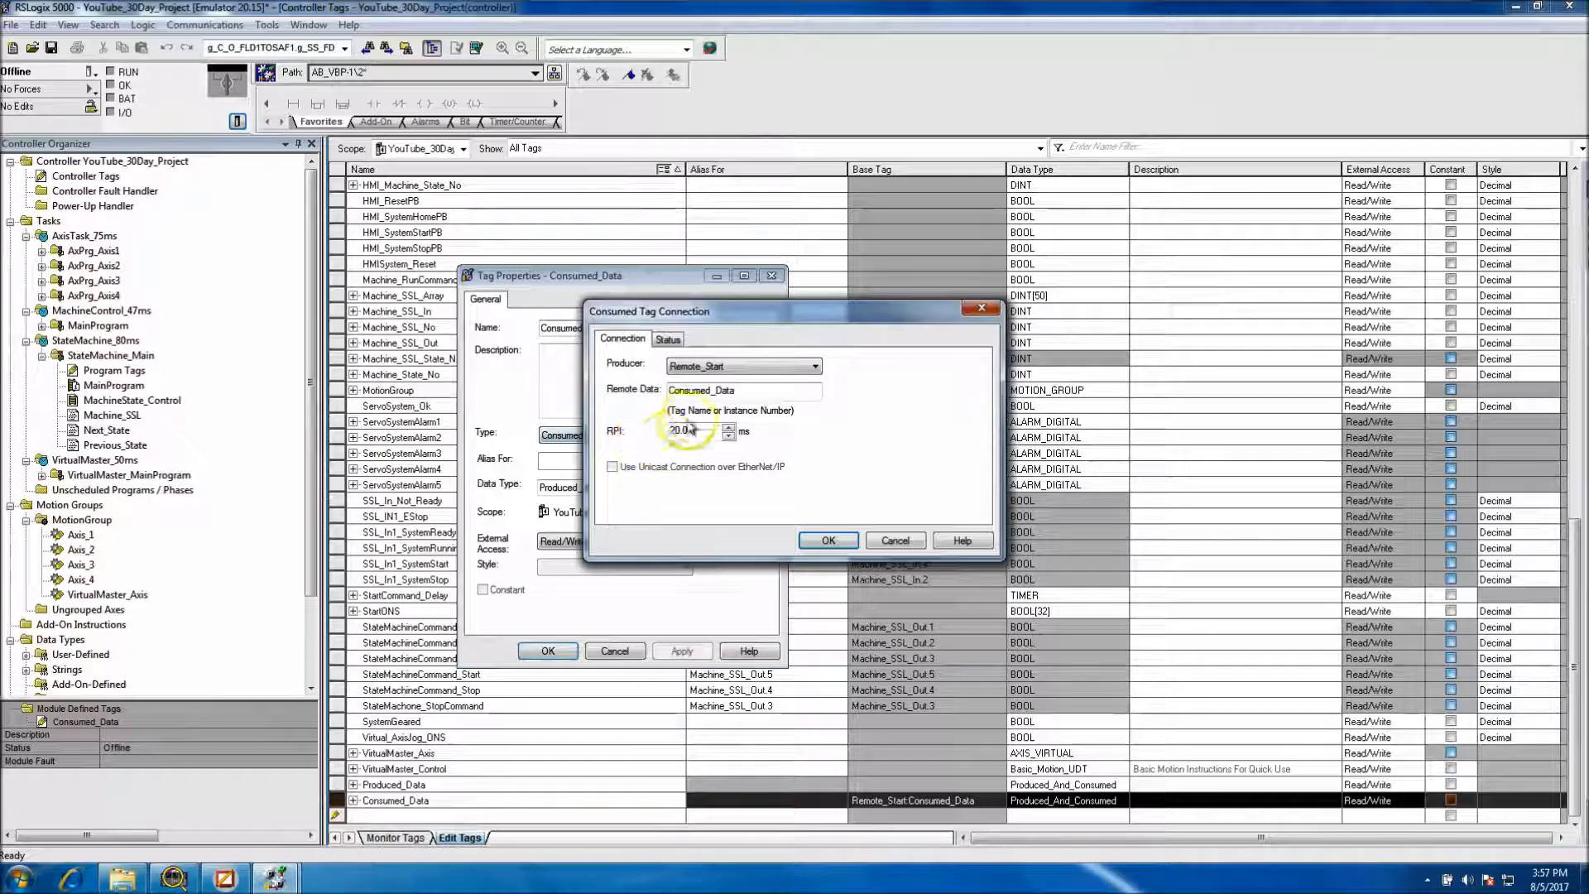
drag(740, 390, 679, 390)
right_click(703, 400)
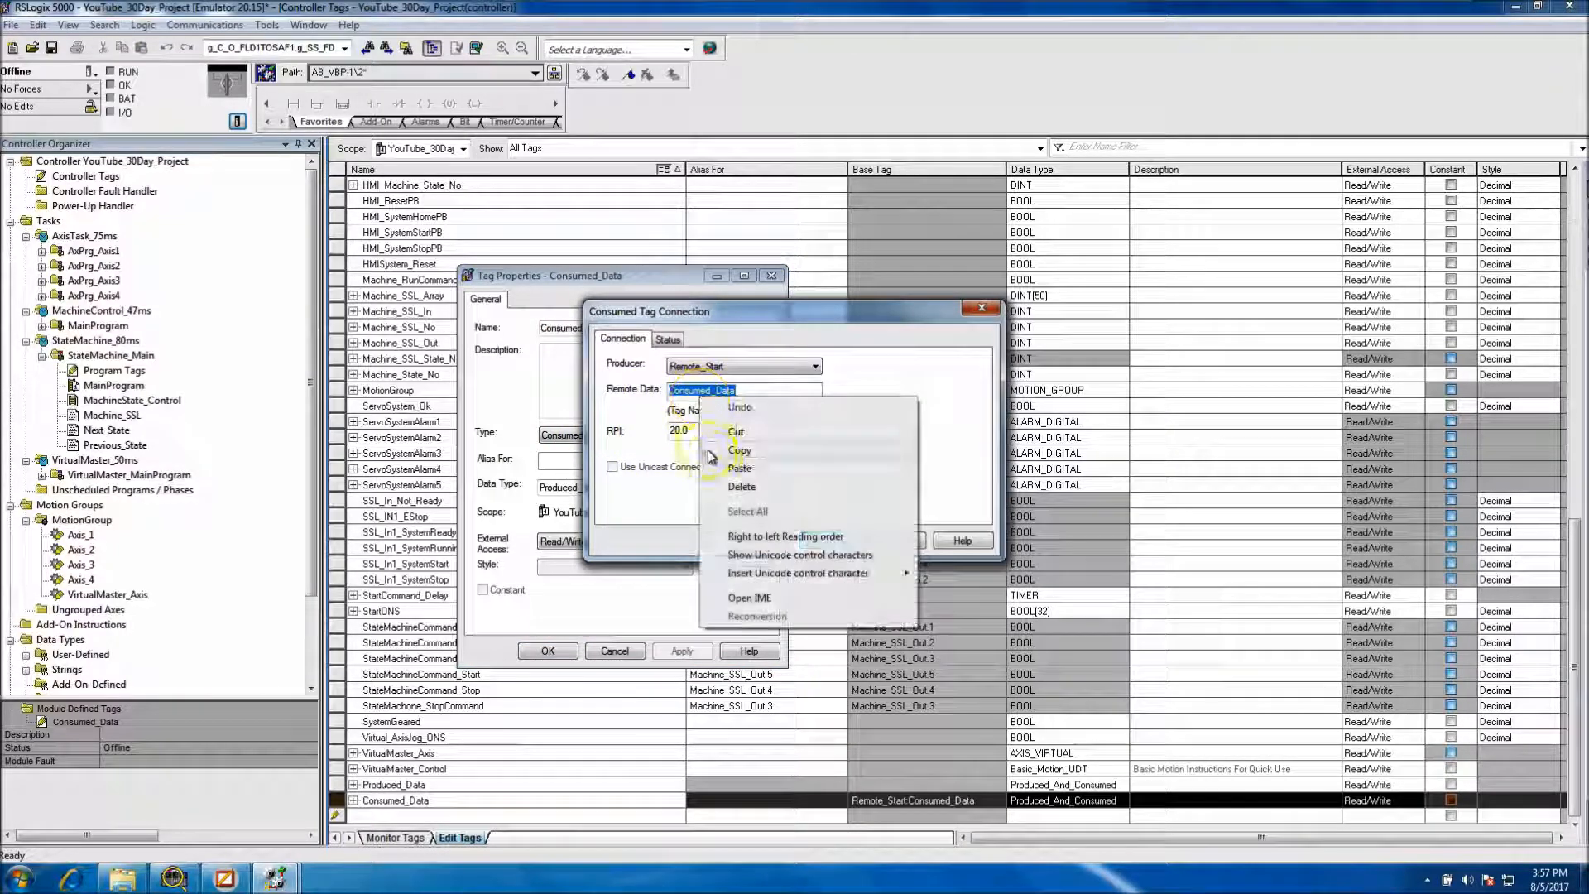
click(727, 454)
click(807, 542)
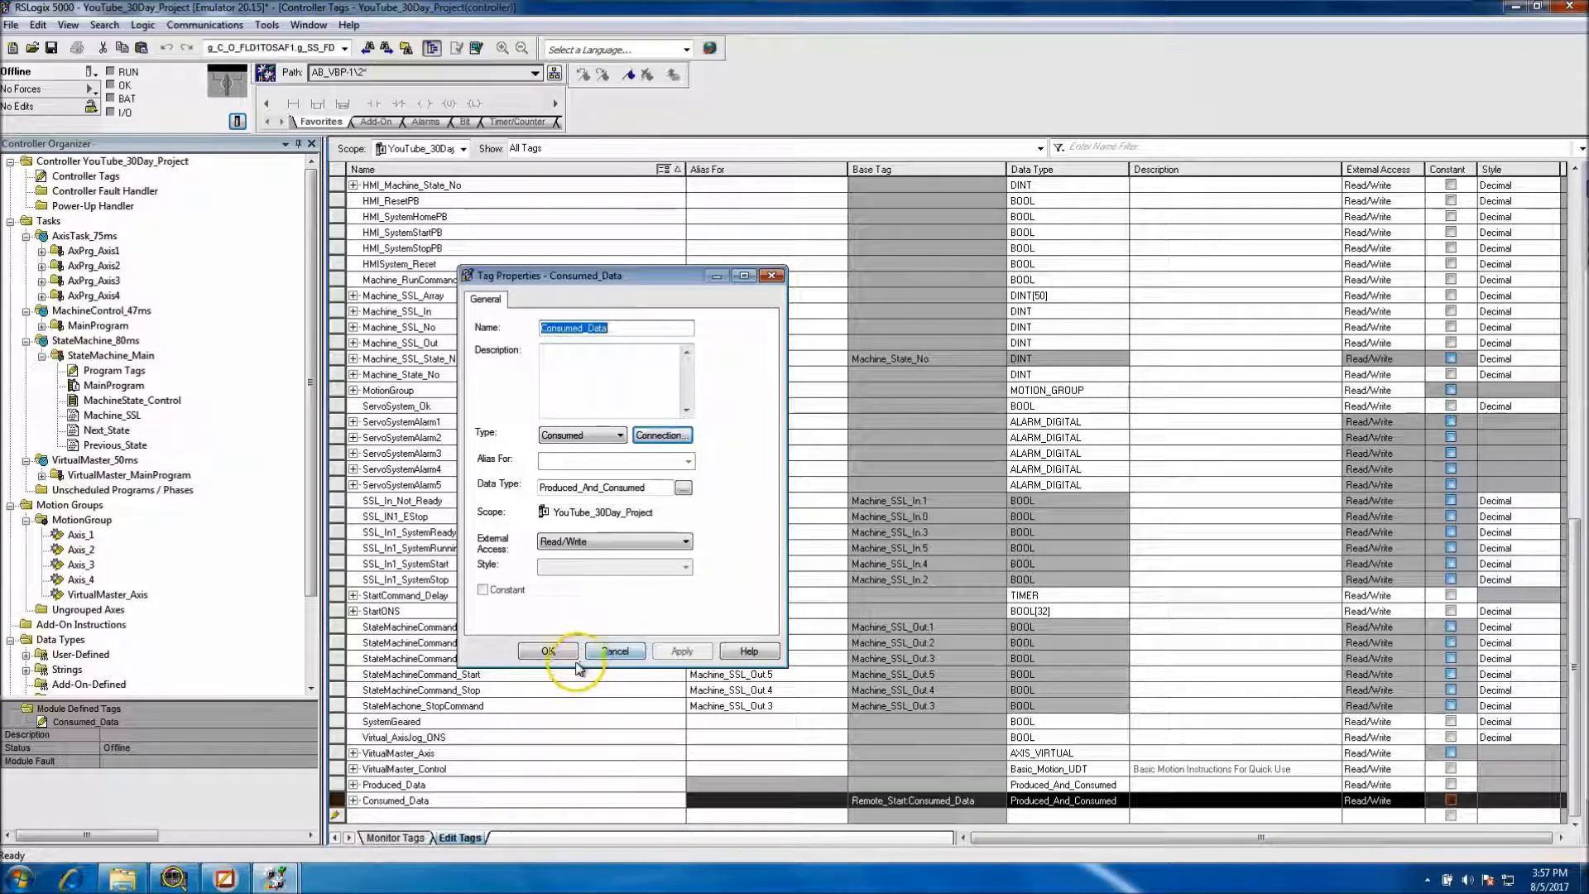
click(552, 651)
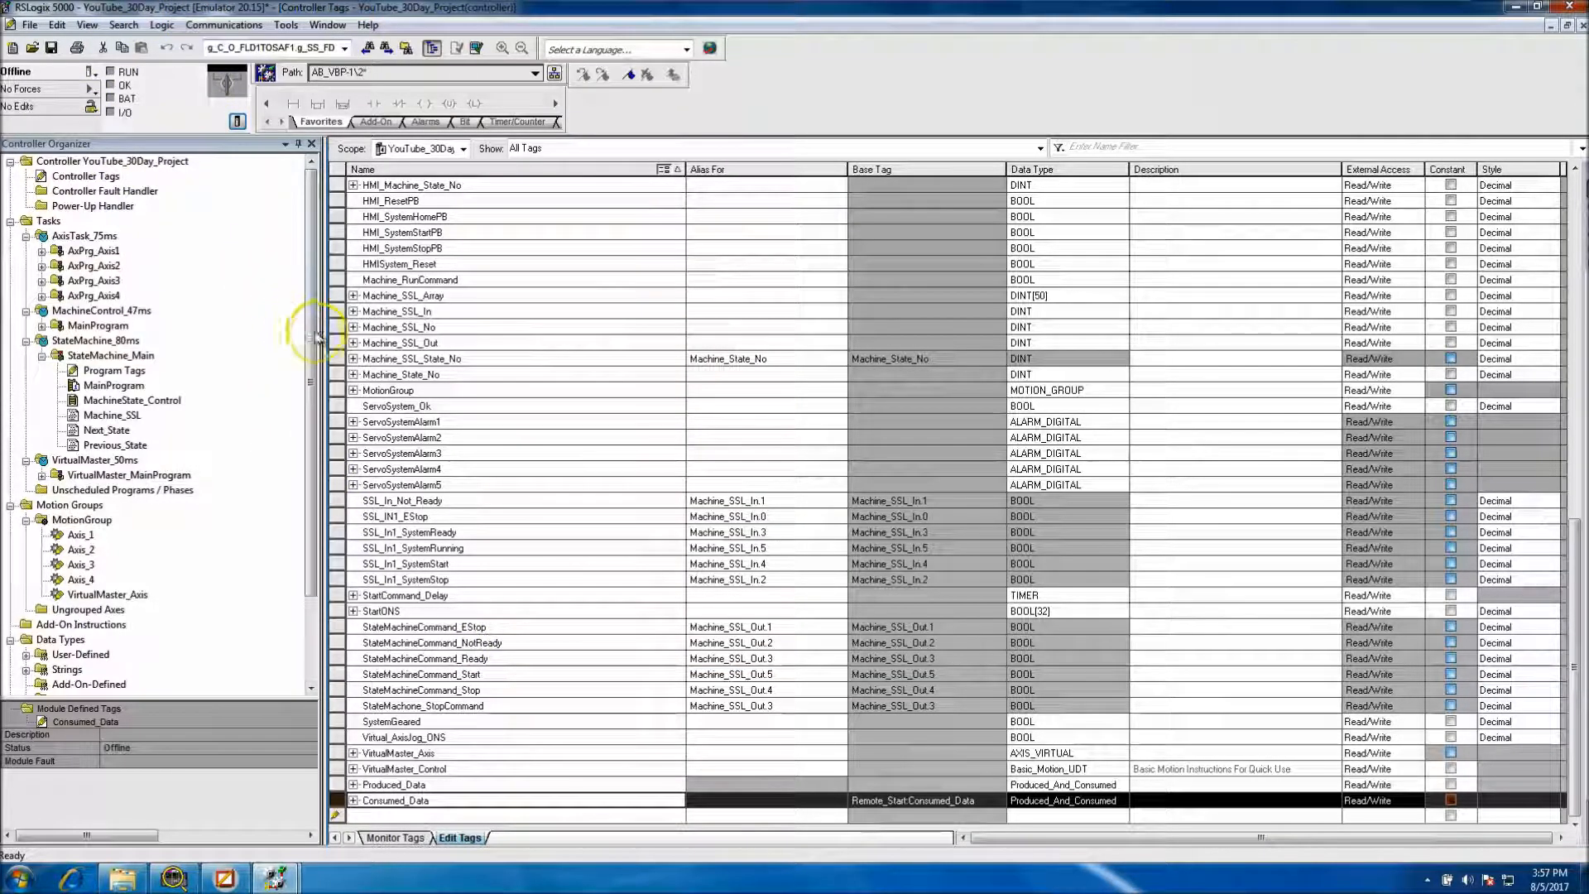
Switch to Remote_Start and download its project to the emulator controller at AB_VBP-1\3
scroll(312, 341, down, 3)
click(91, 685)
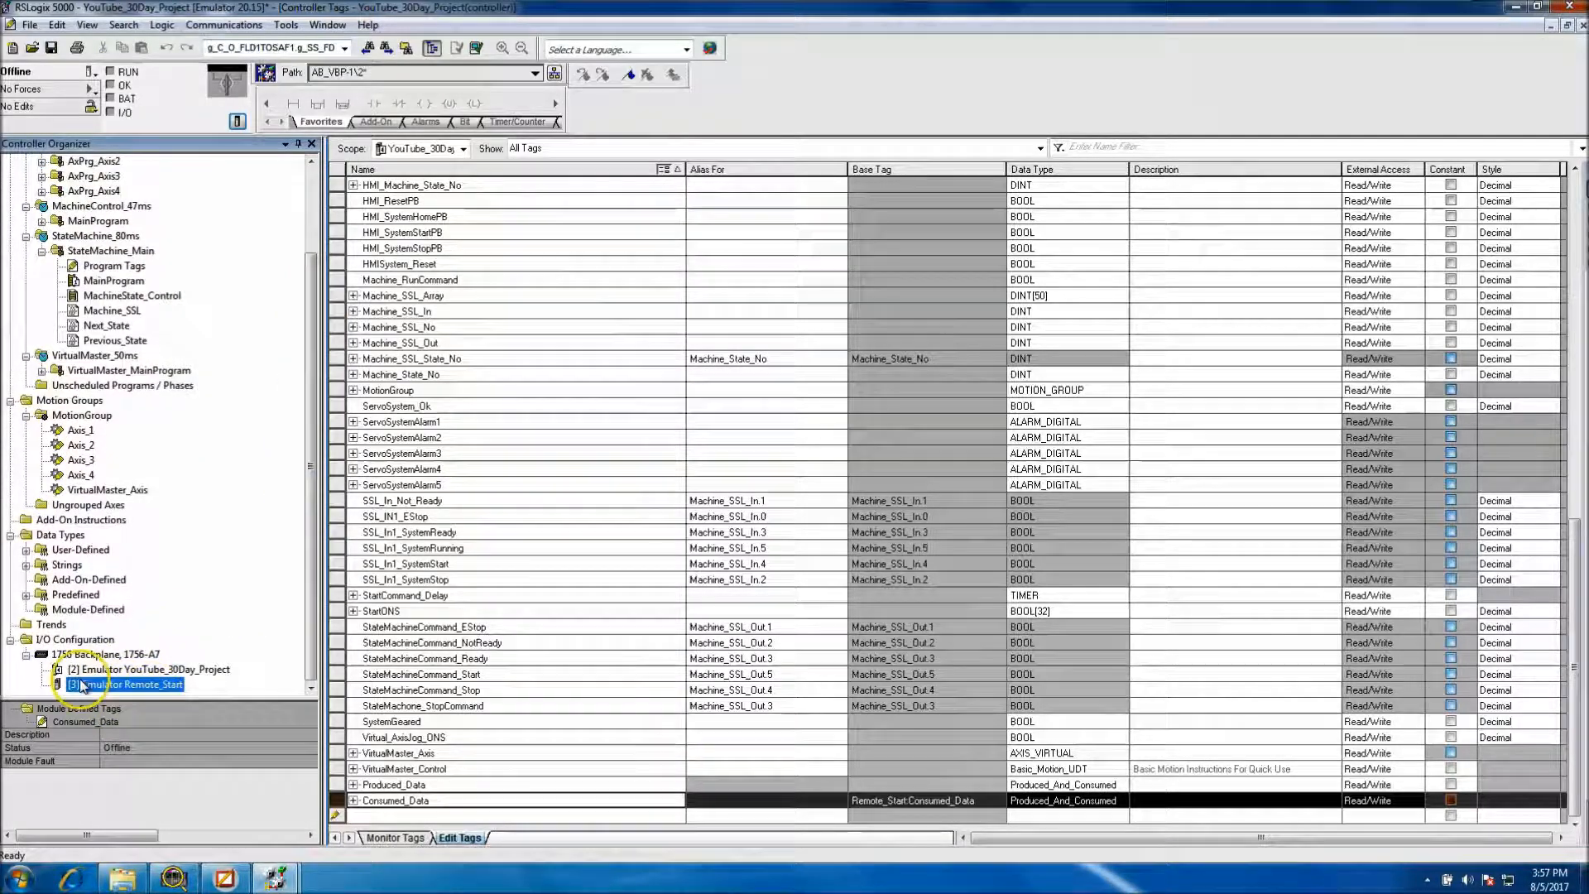
click(275, 878)
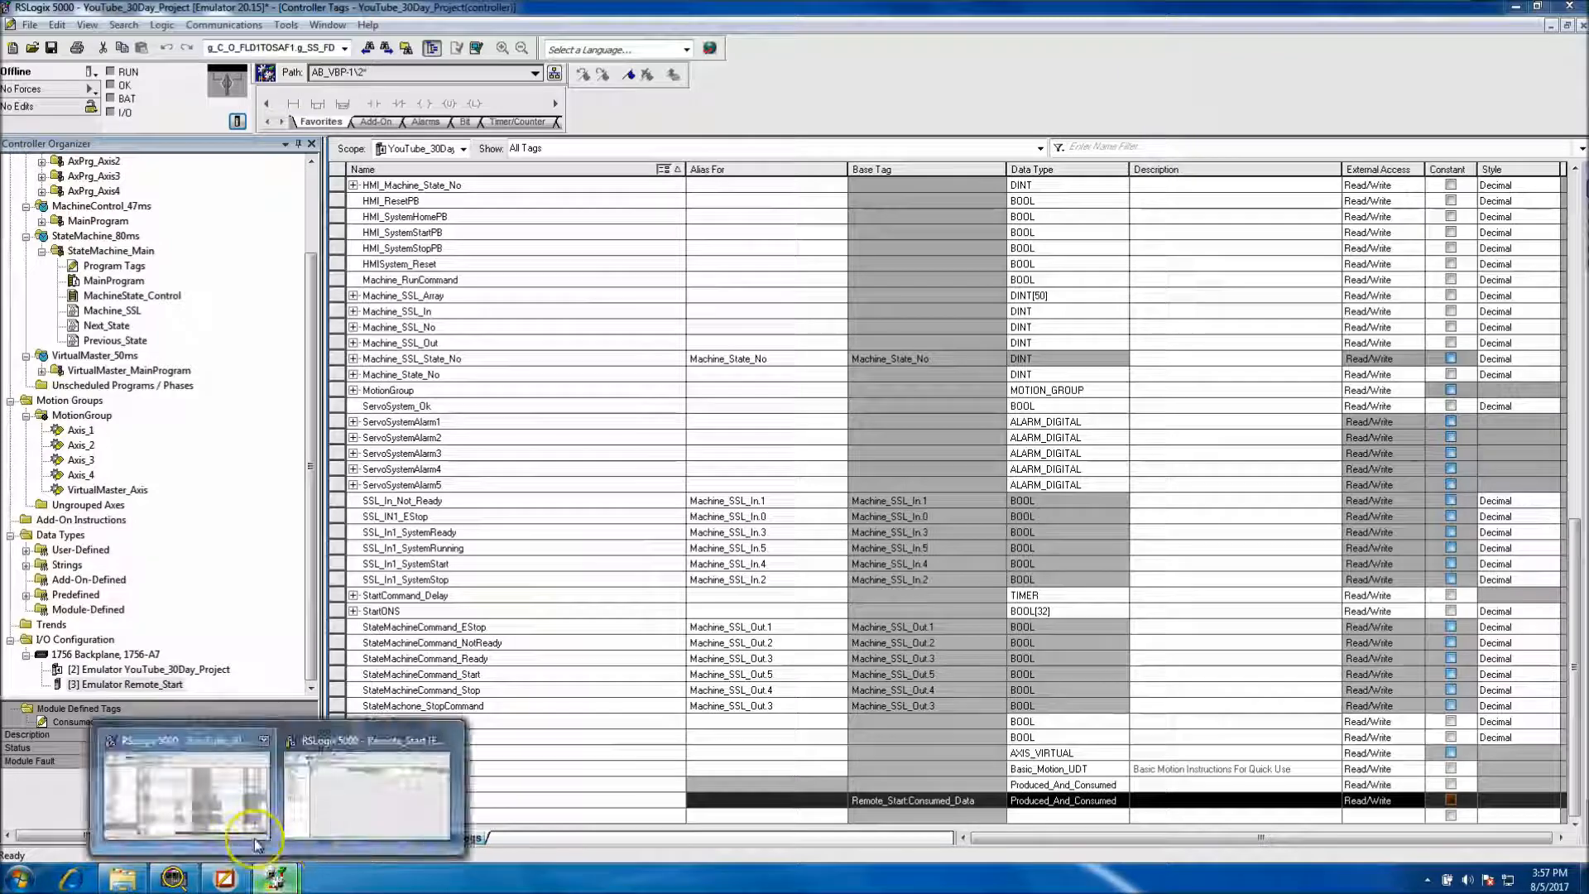
click(288, 815)
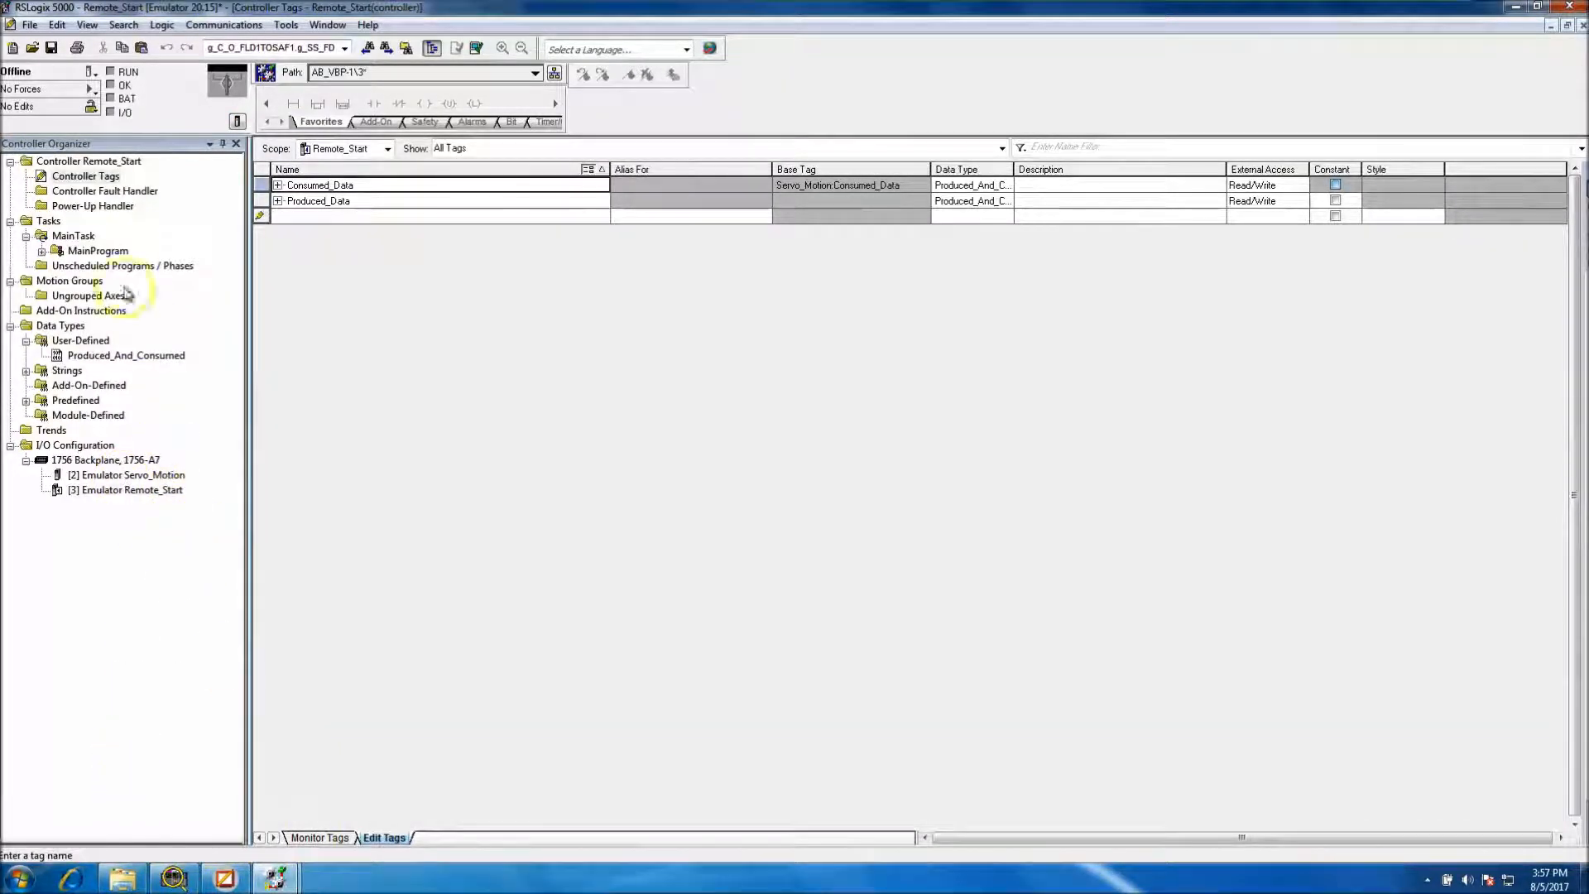
click(224, 24)
click(217, 36)
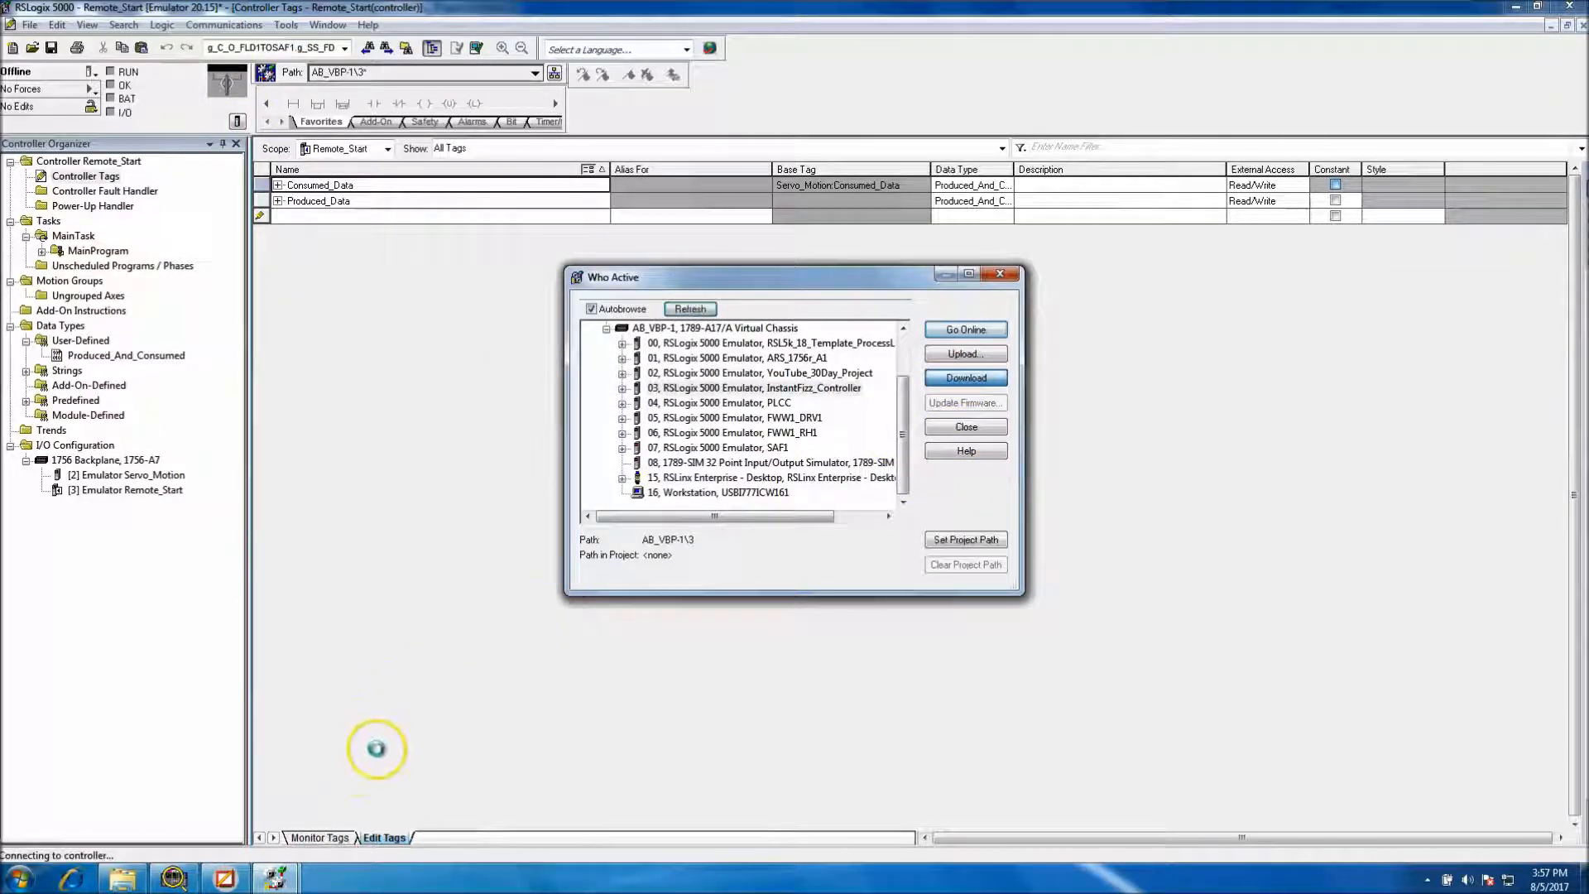
click(275, 877)
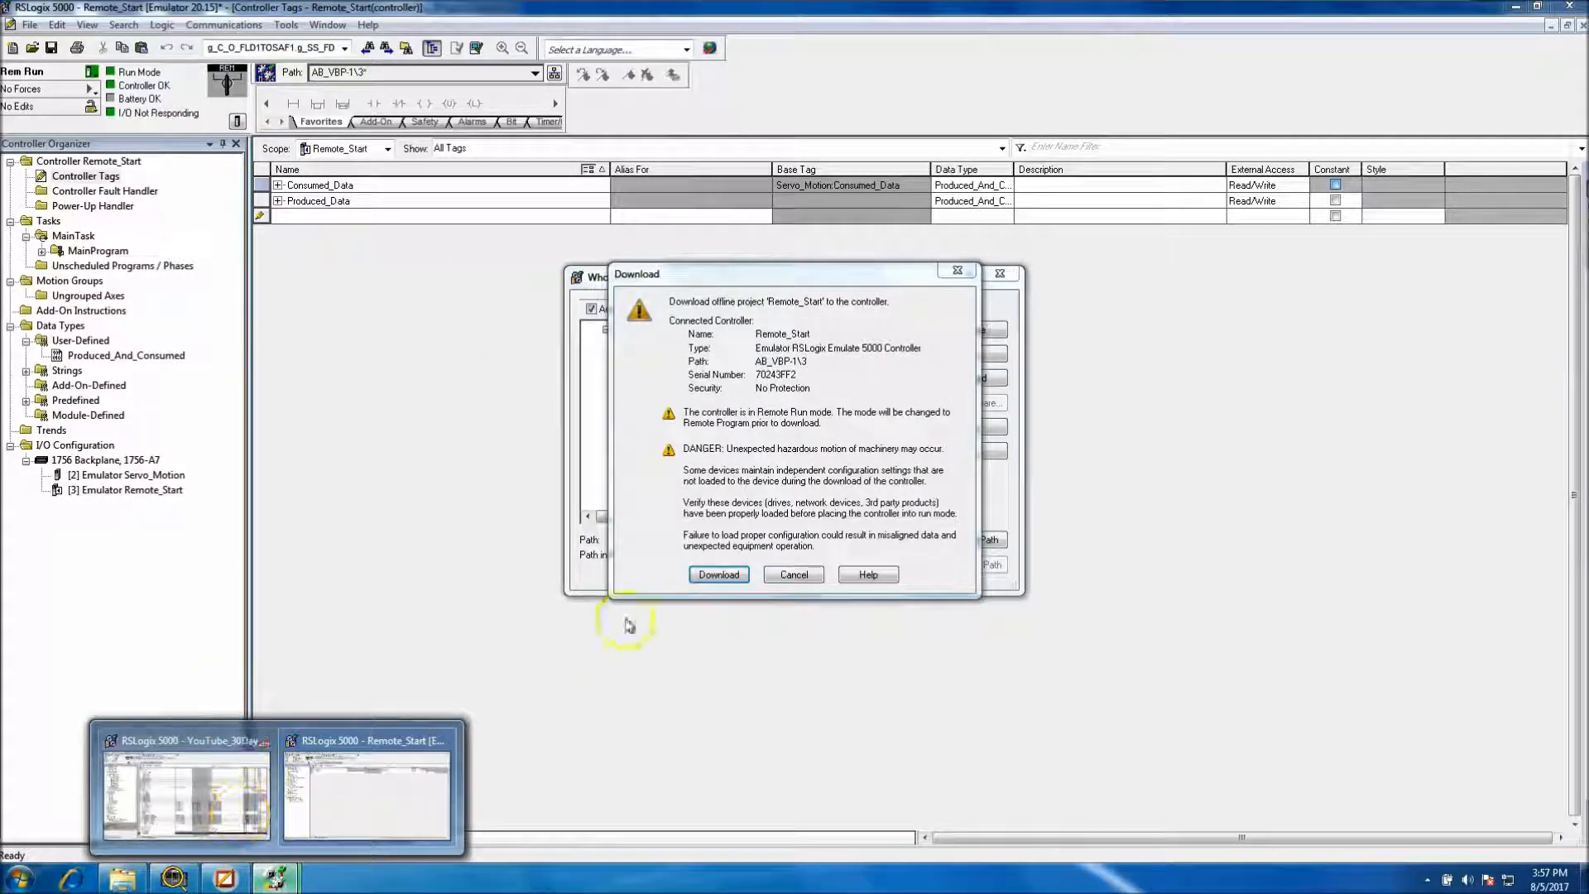
click(718, 574)
Switch to YouTube_30Day_Project, download it to the emulator controller at AB_VBP-1\2, and return the controller to Remote Run
mouse_move(278, 878)
click(230, 786)
click(211, 25)
click(225, 41)
click(760, 373)
click(933, 381)
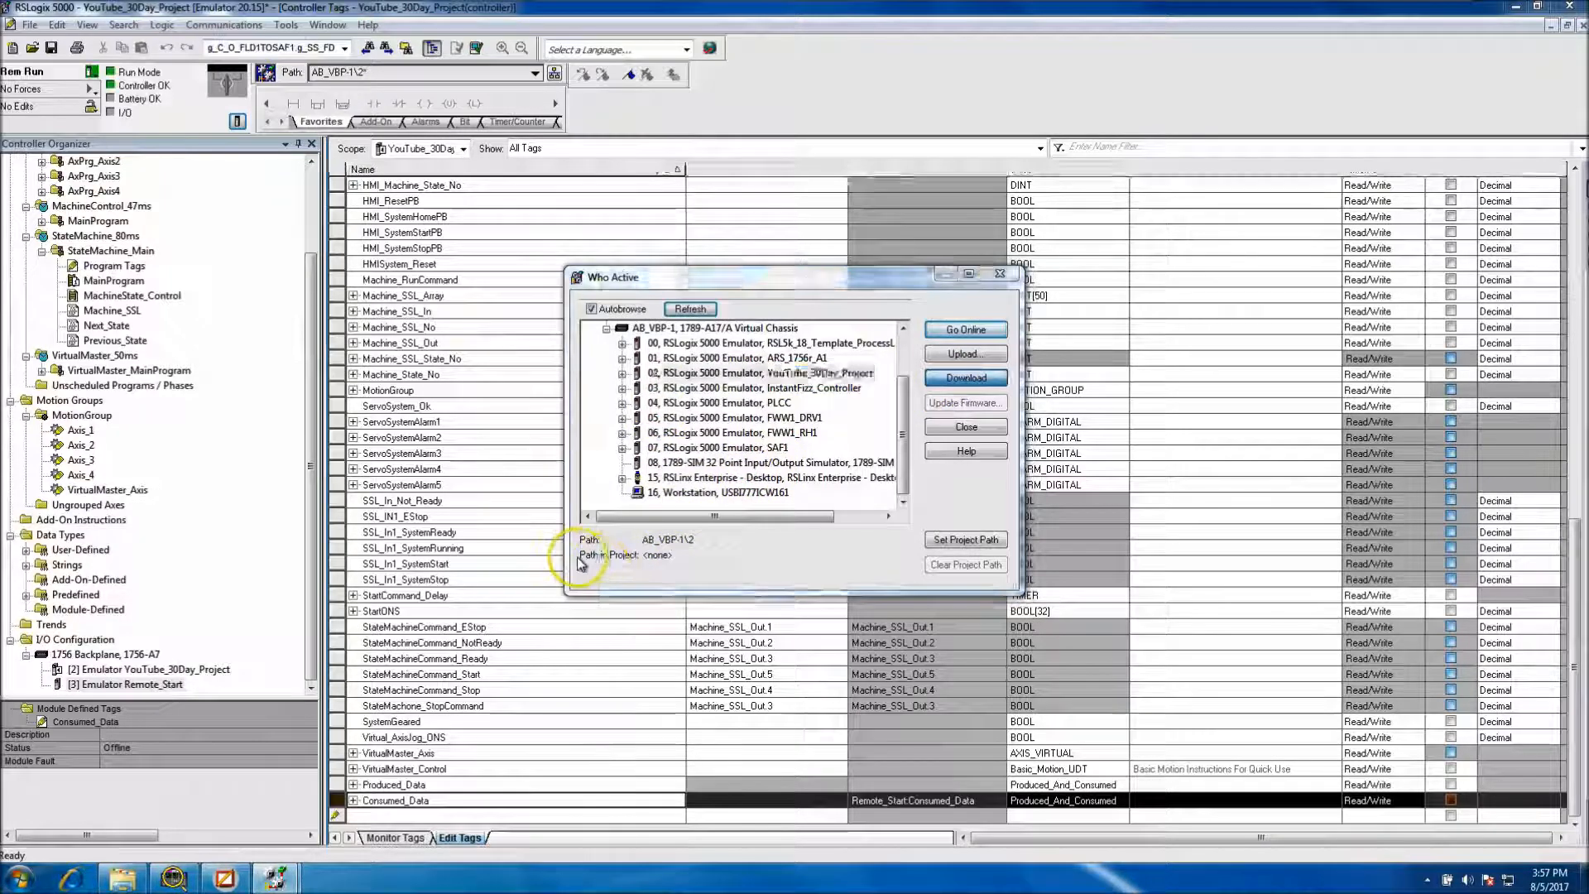
click(730, 633)
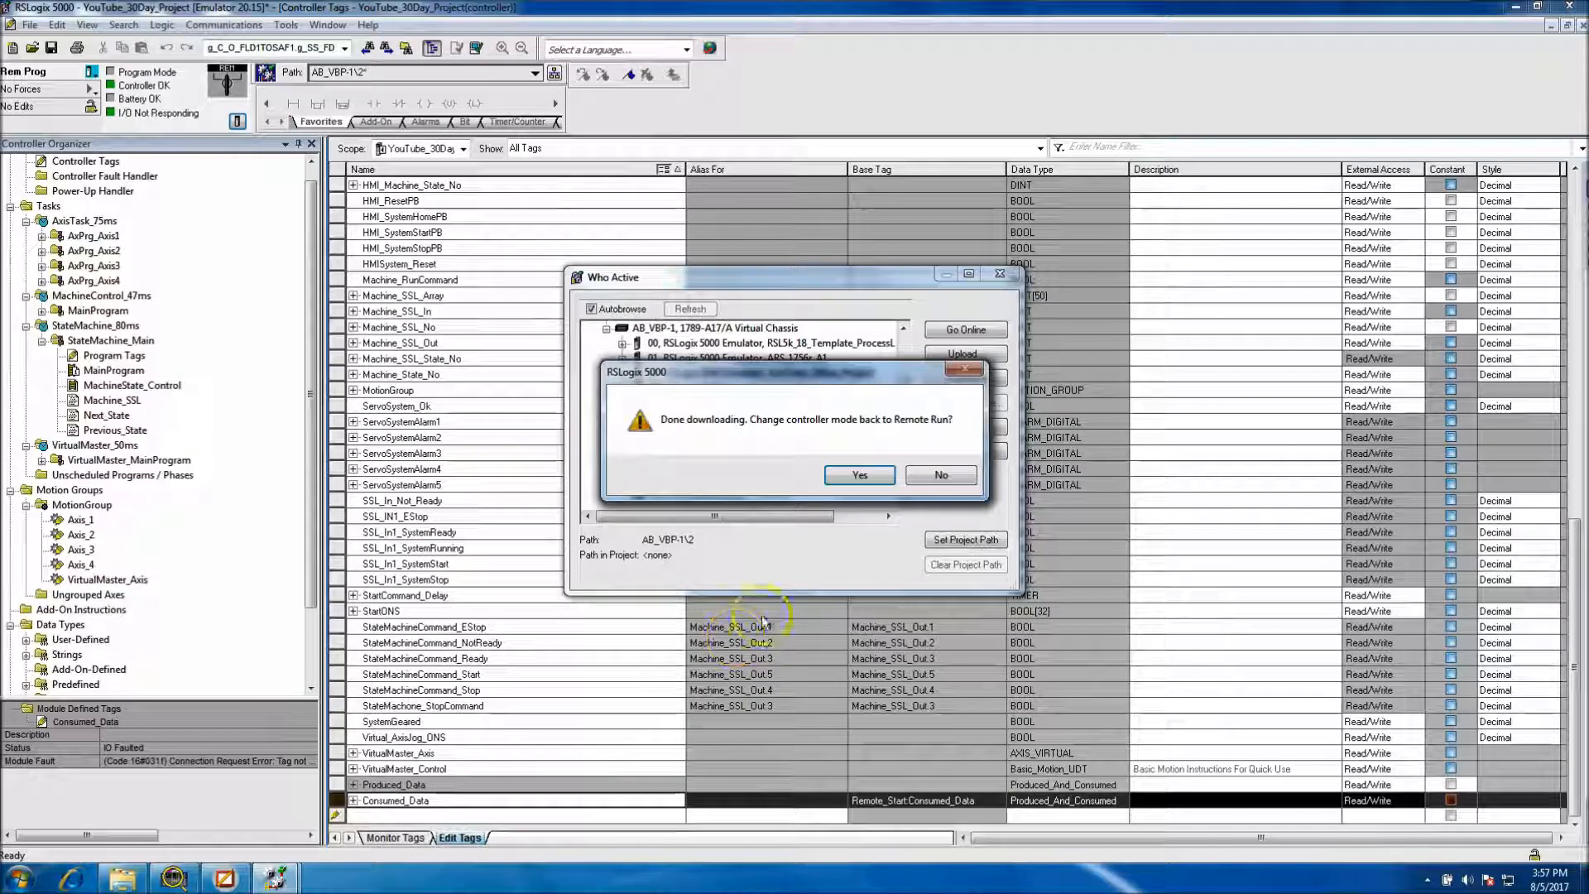
click(860, 475)
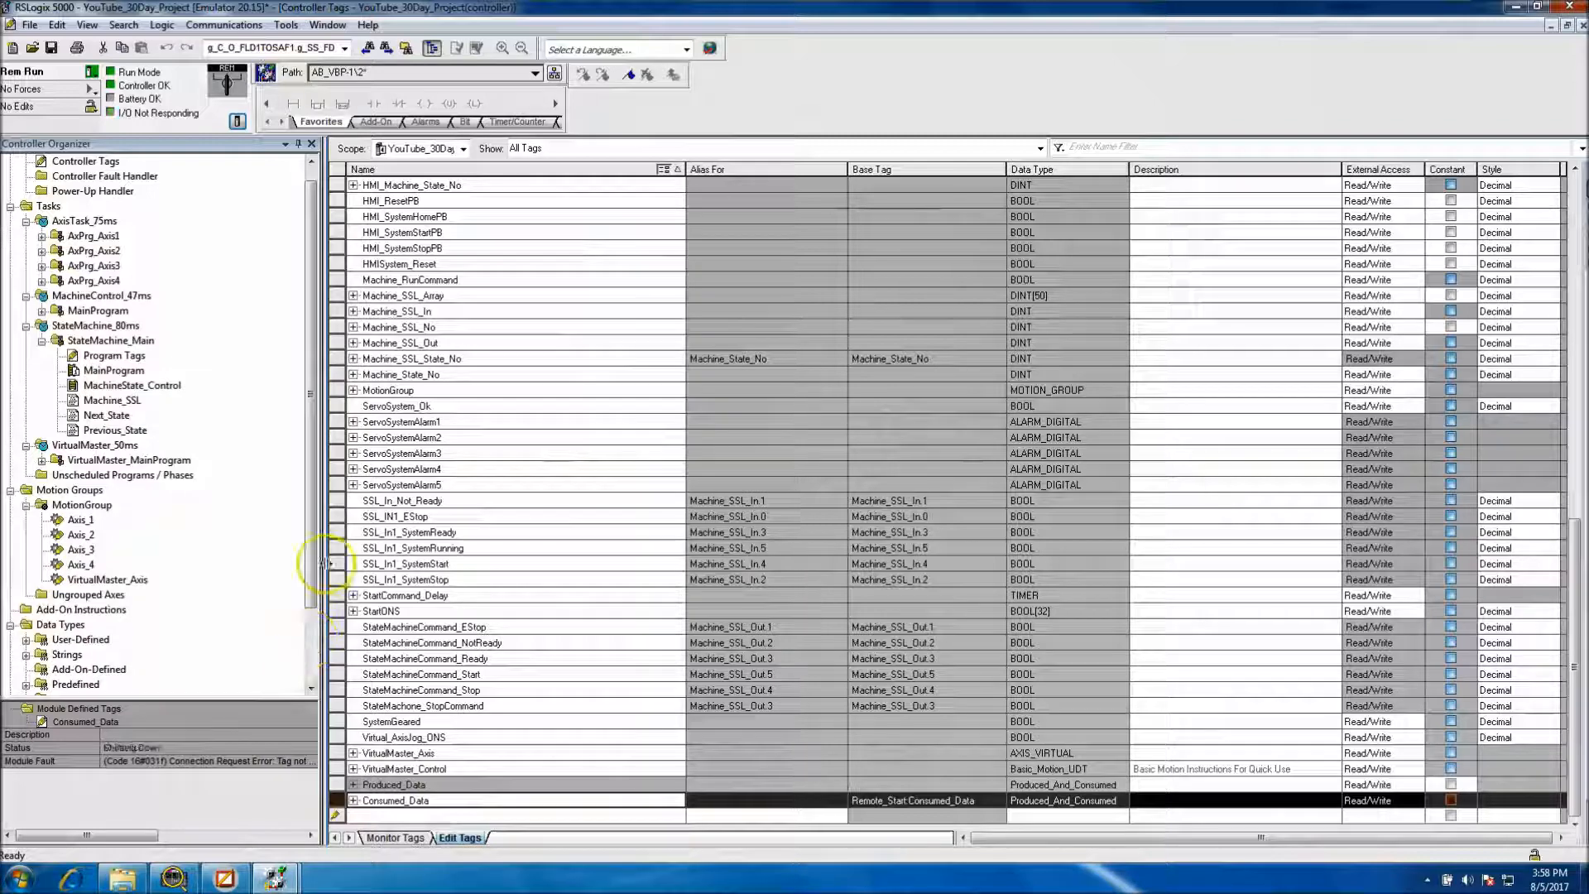
Open the properties of the Remote_Start emulator module in the I/O configuration and examine its connection fault
scroll(308, 675, down, 2)
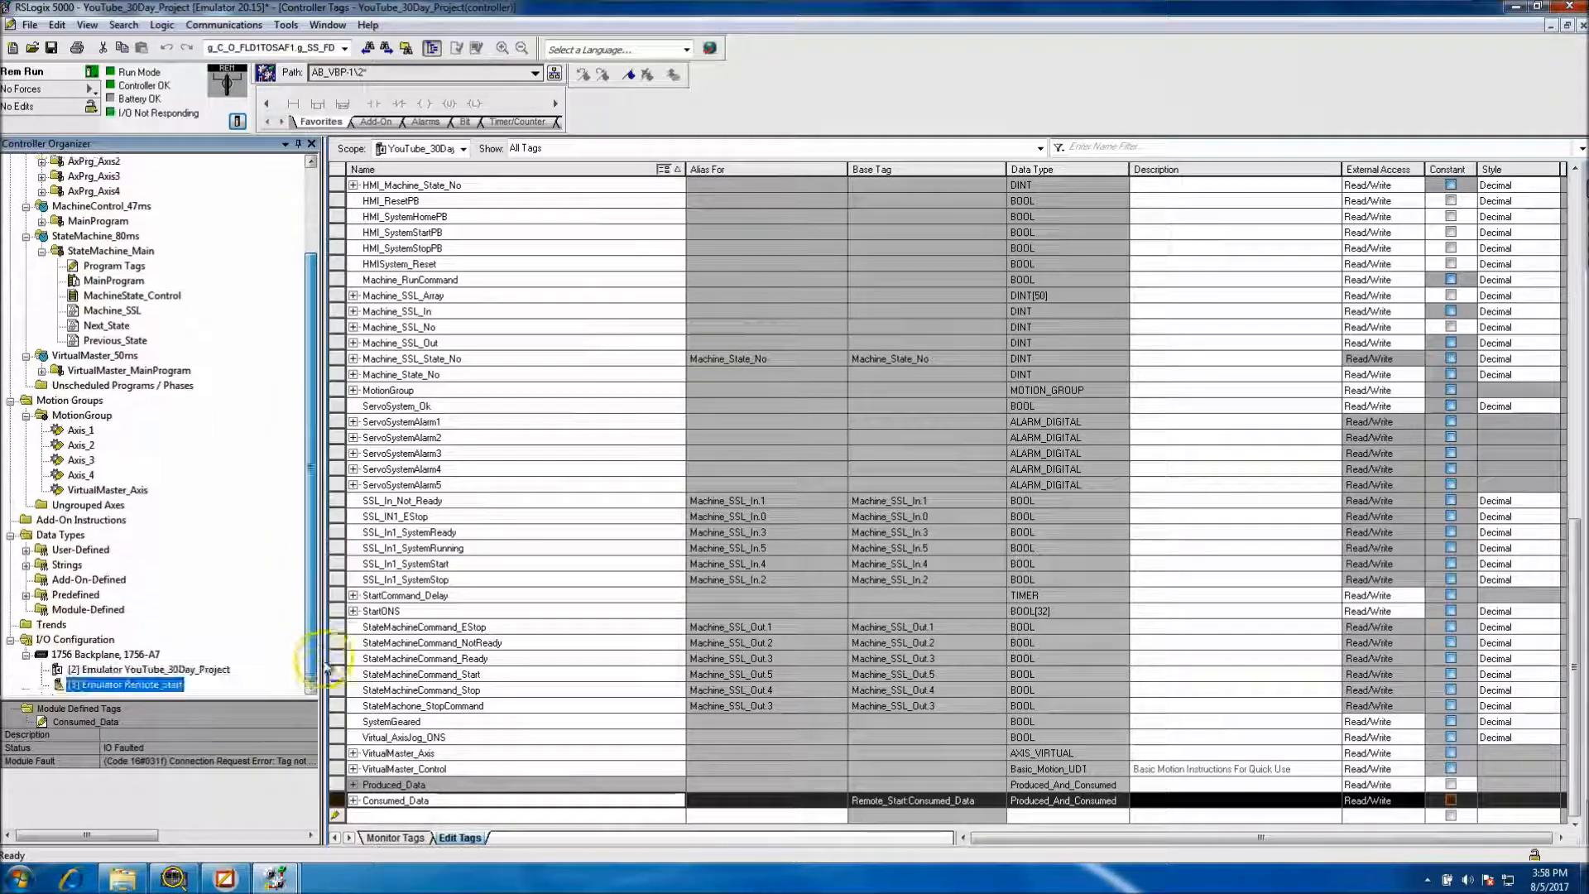
right_click(157, 694)
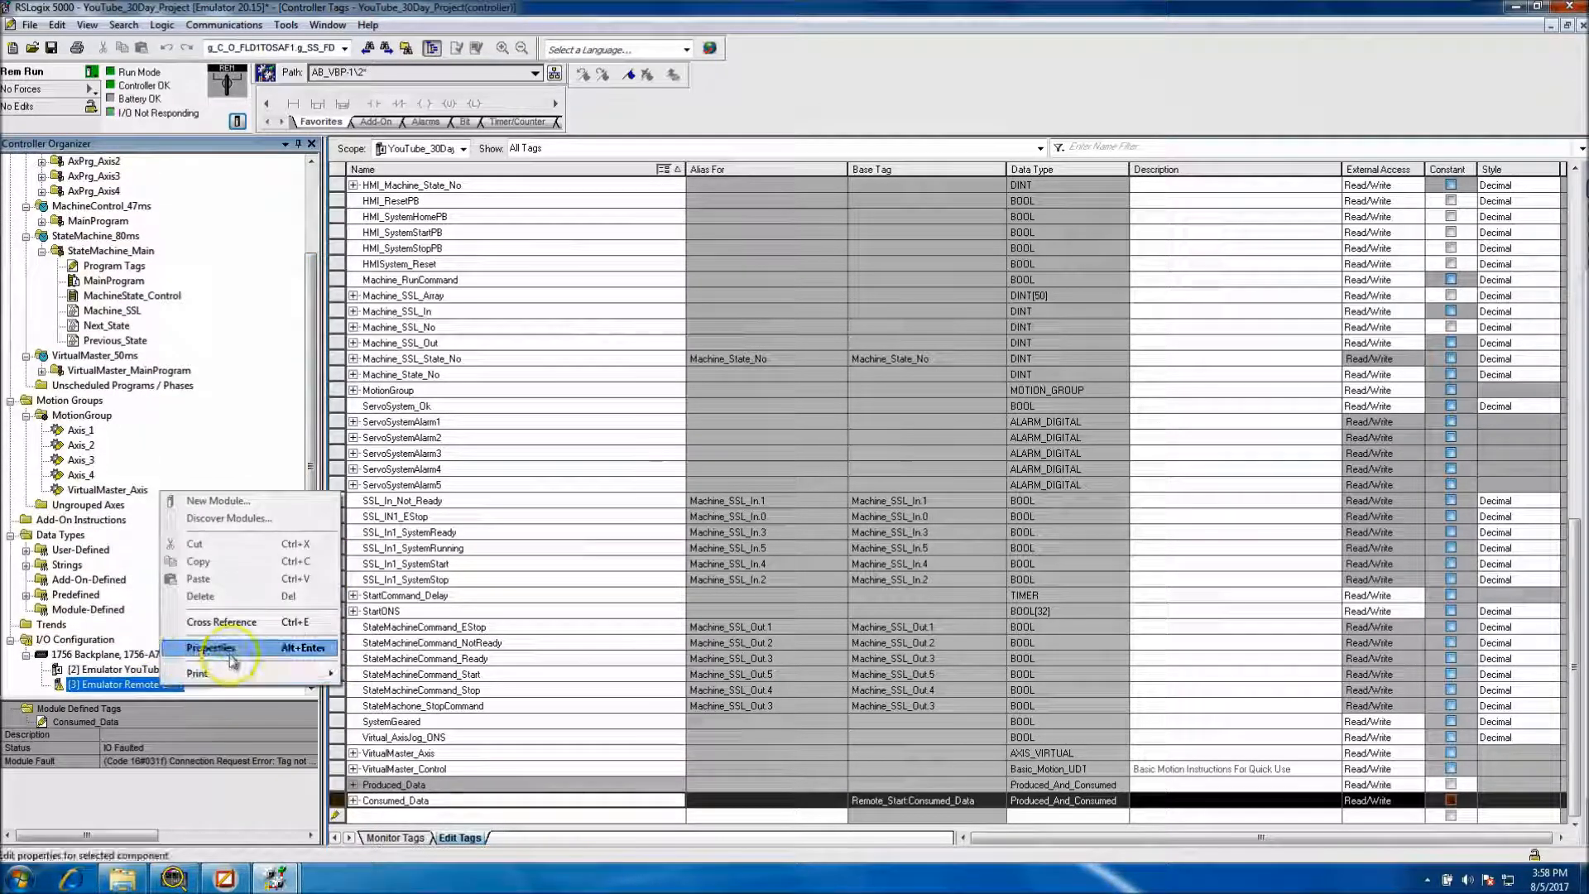
click(232, 658)
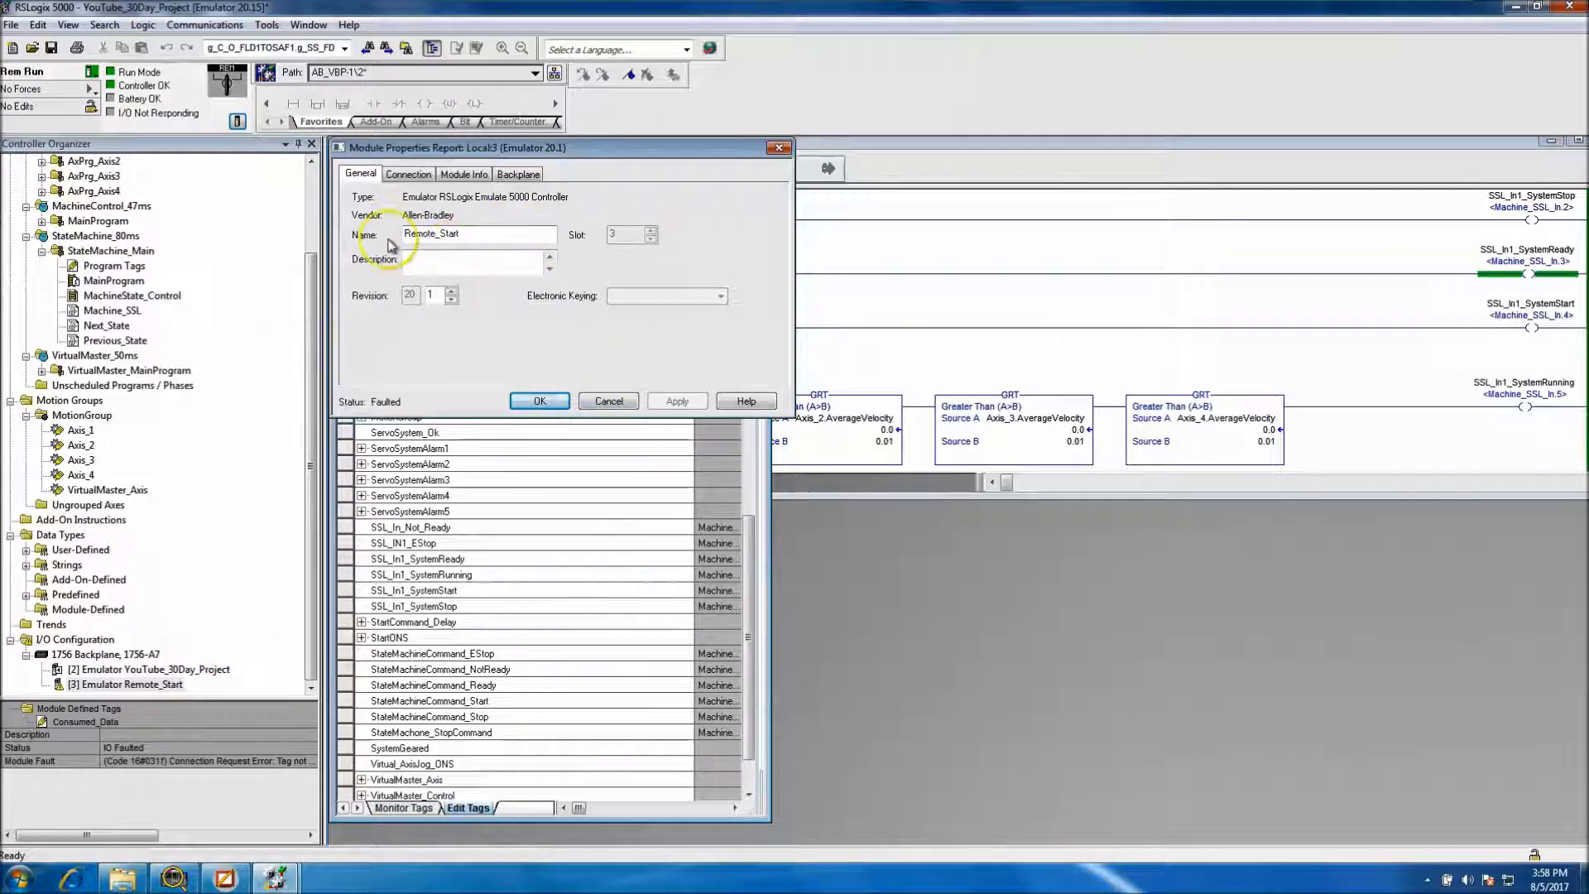
click(411, 173)
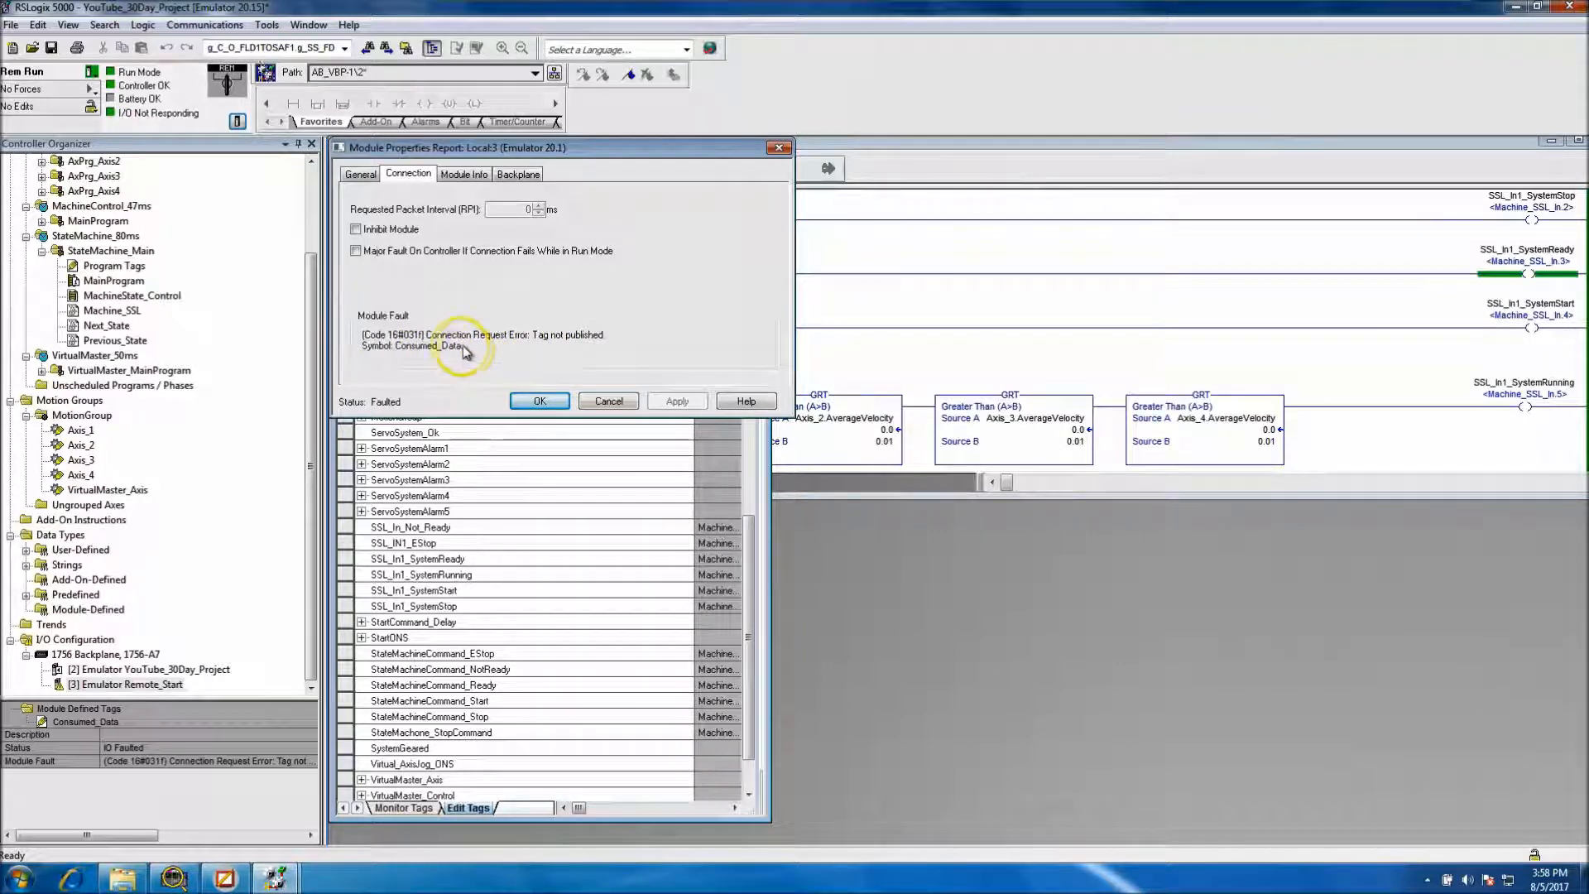
Examine the module information and connection fault of the Remote_Start emulator module and close its properties
click(464, 174)
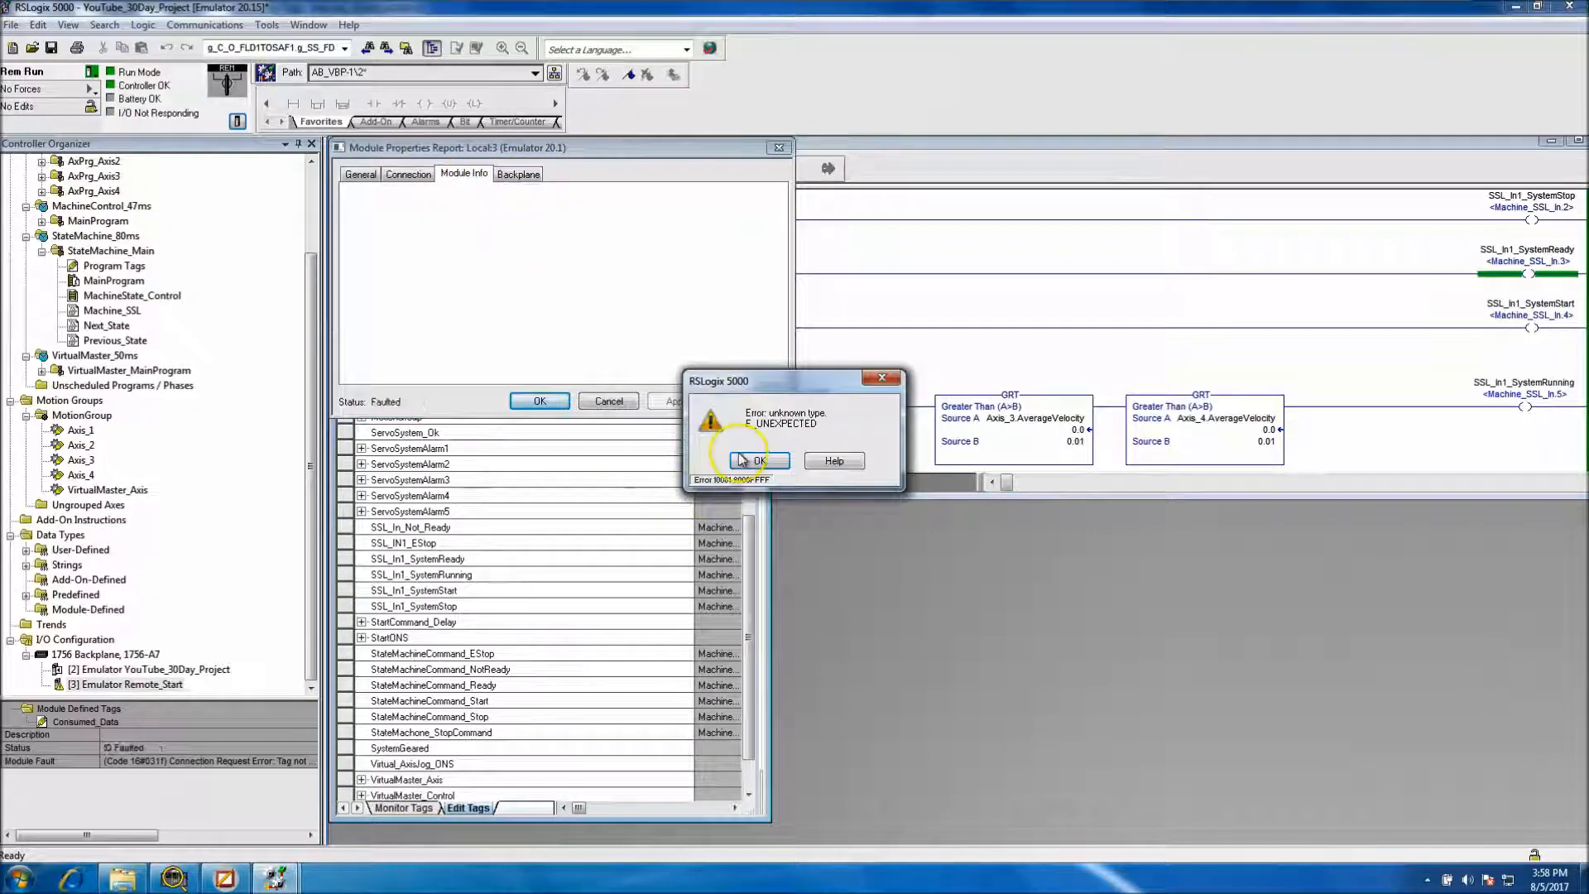
key(Return)
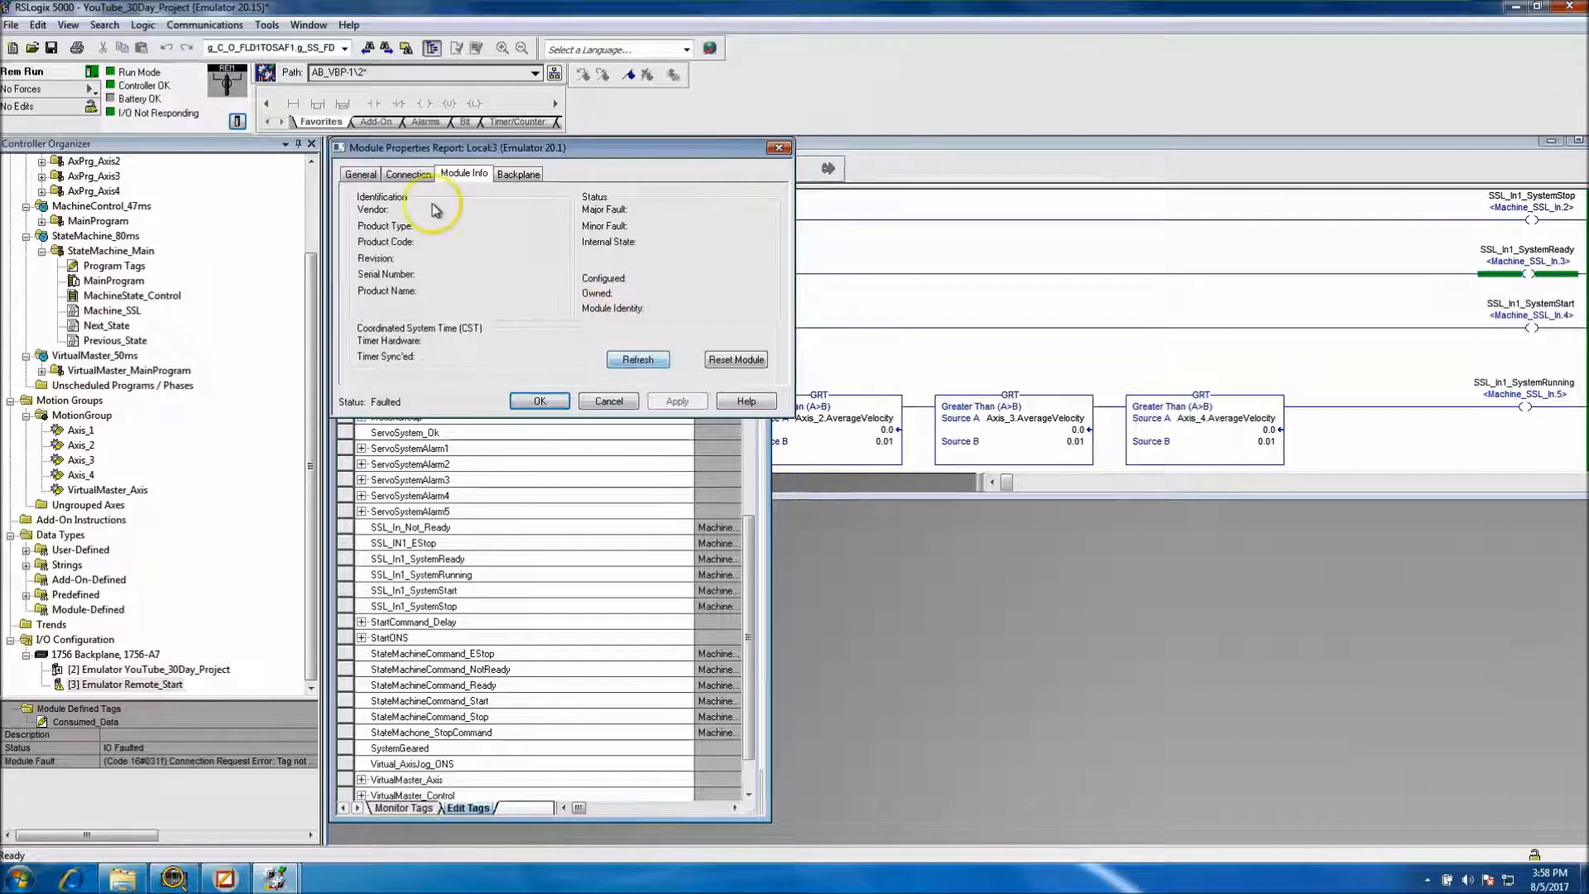
click(410, 175)
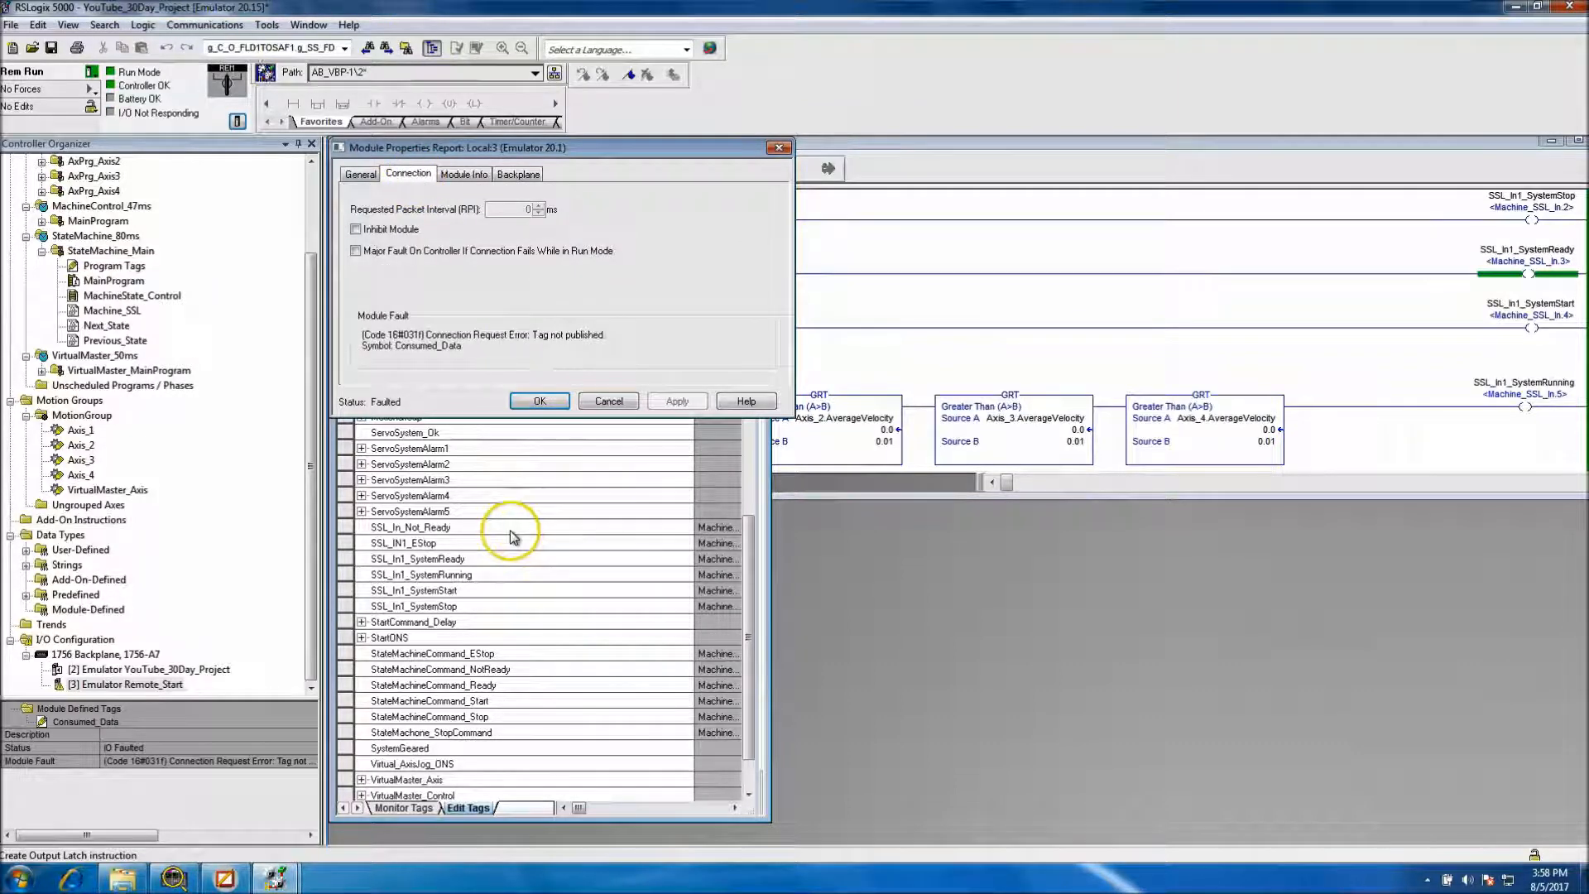
click(545, 403)
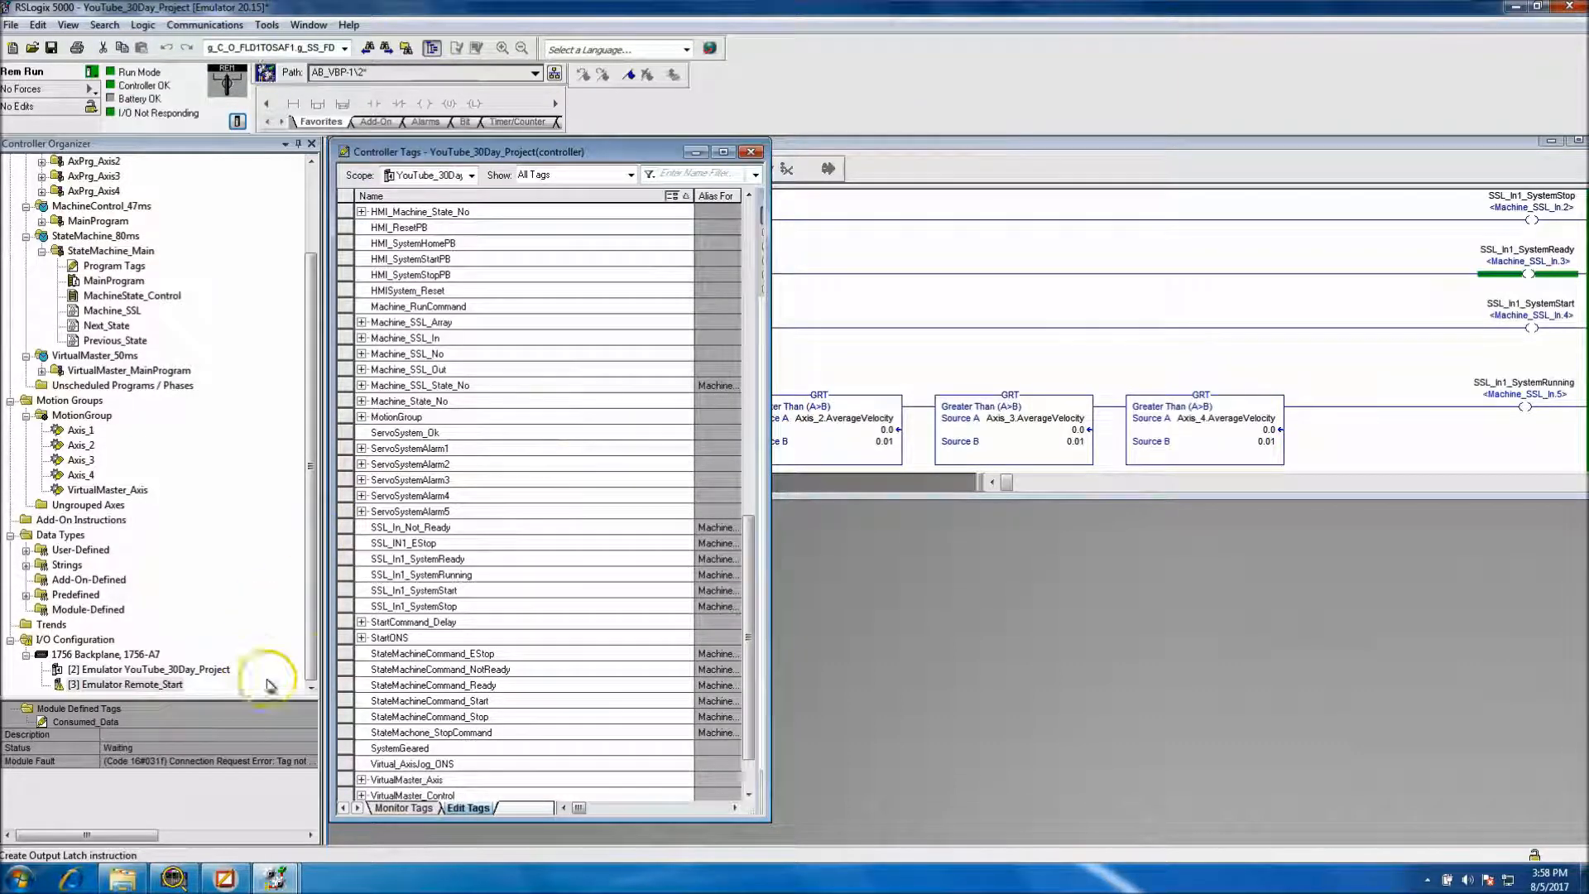
Take YouTube_30Day_Project offline and set the RPI of its Consumed_Data tag connection to 100 ms
click(723, 152)
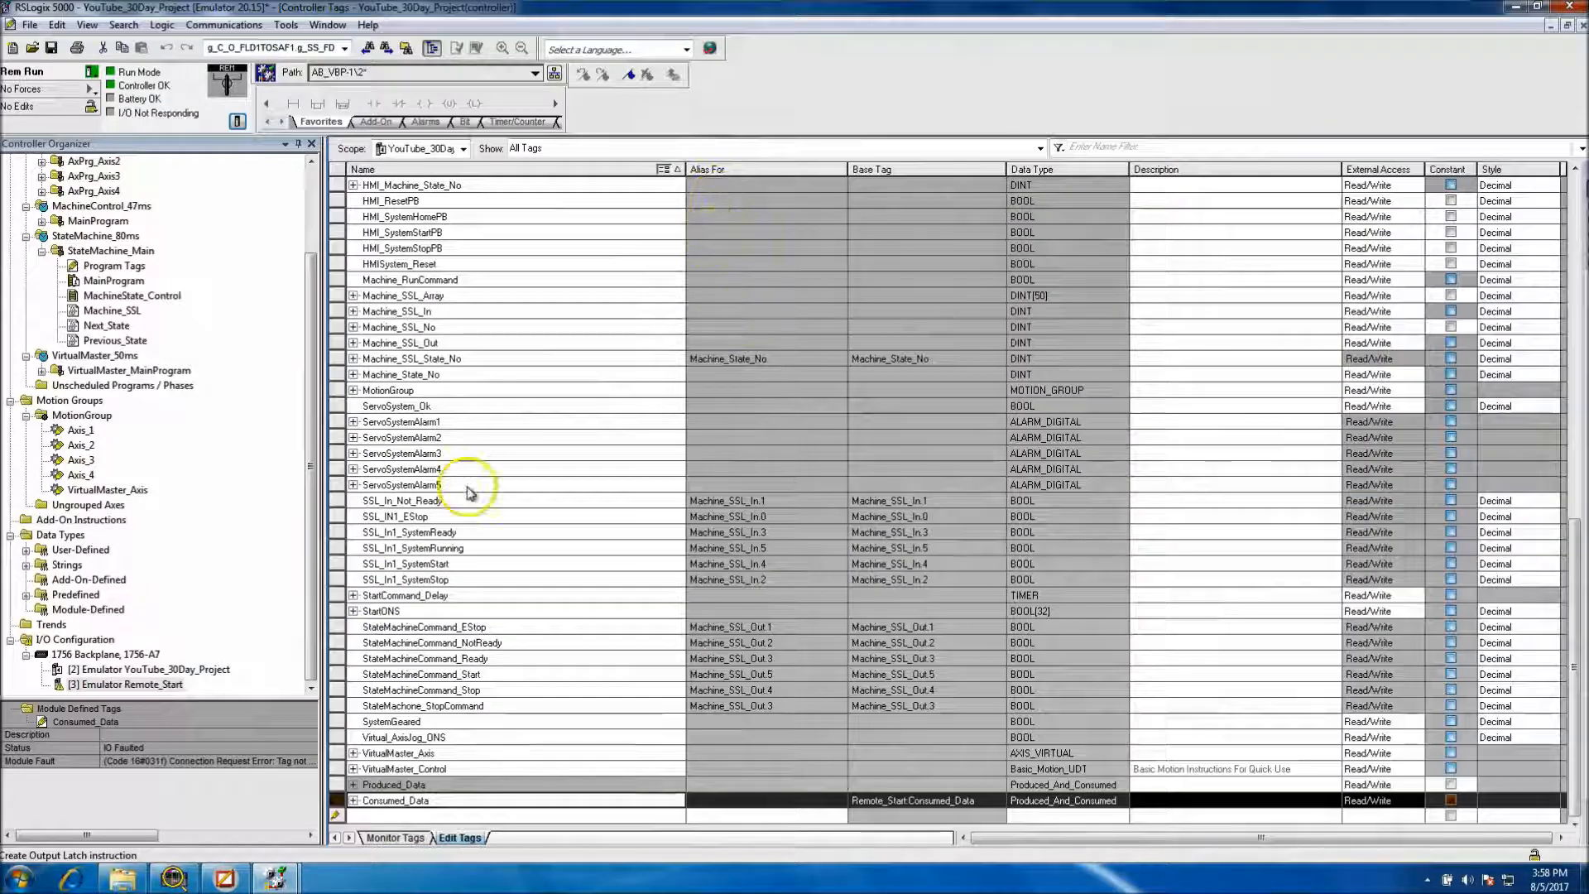
click(94, 71)
click(114, 90)
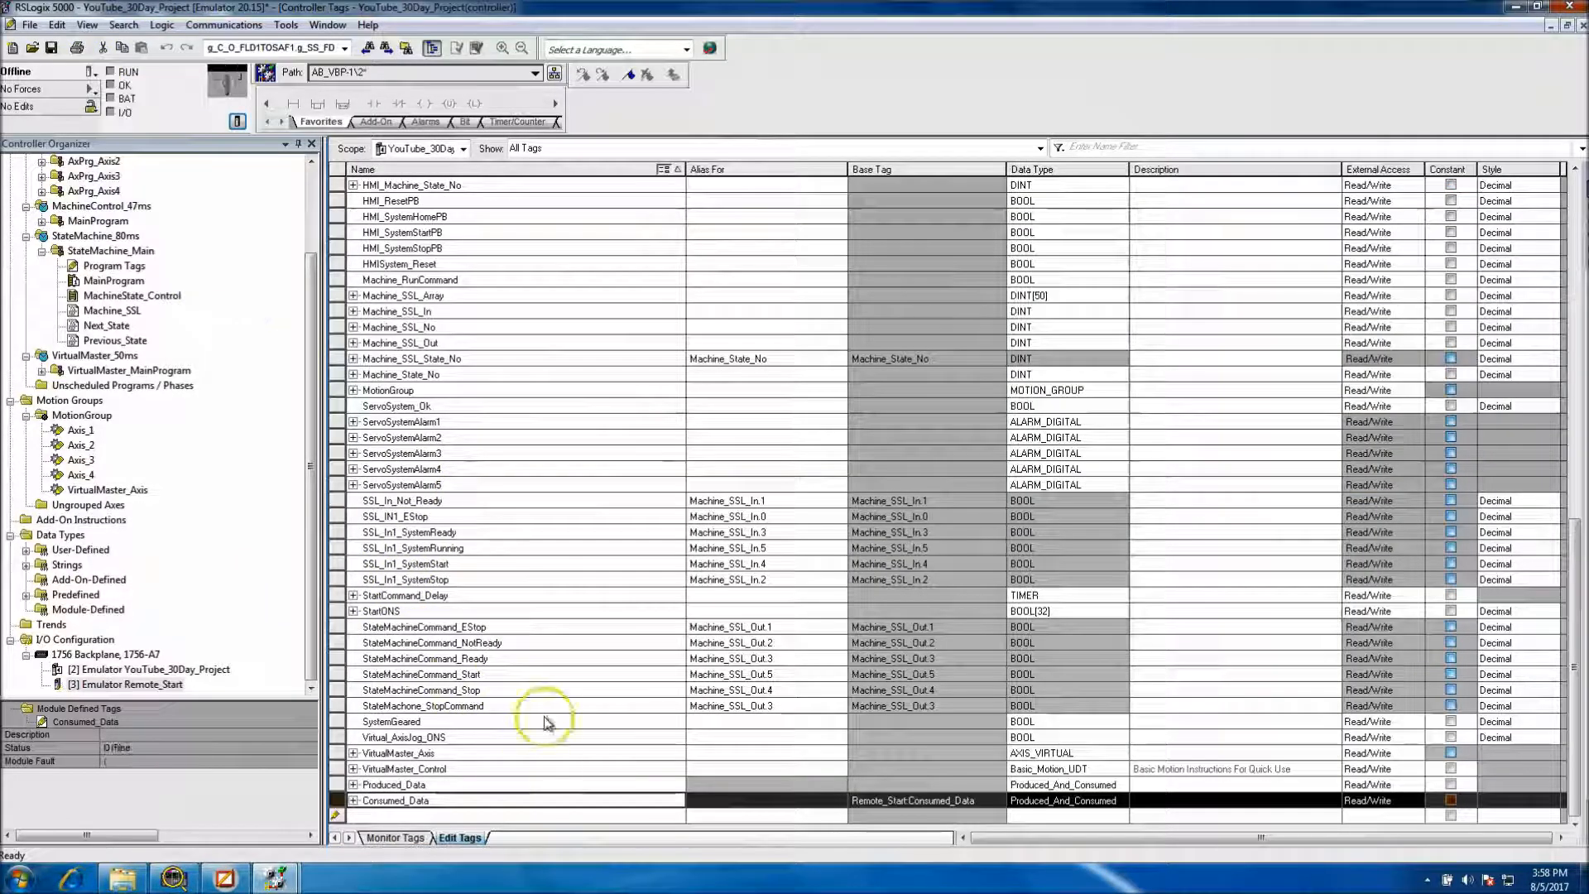
right_click(339, 800)
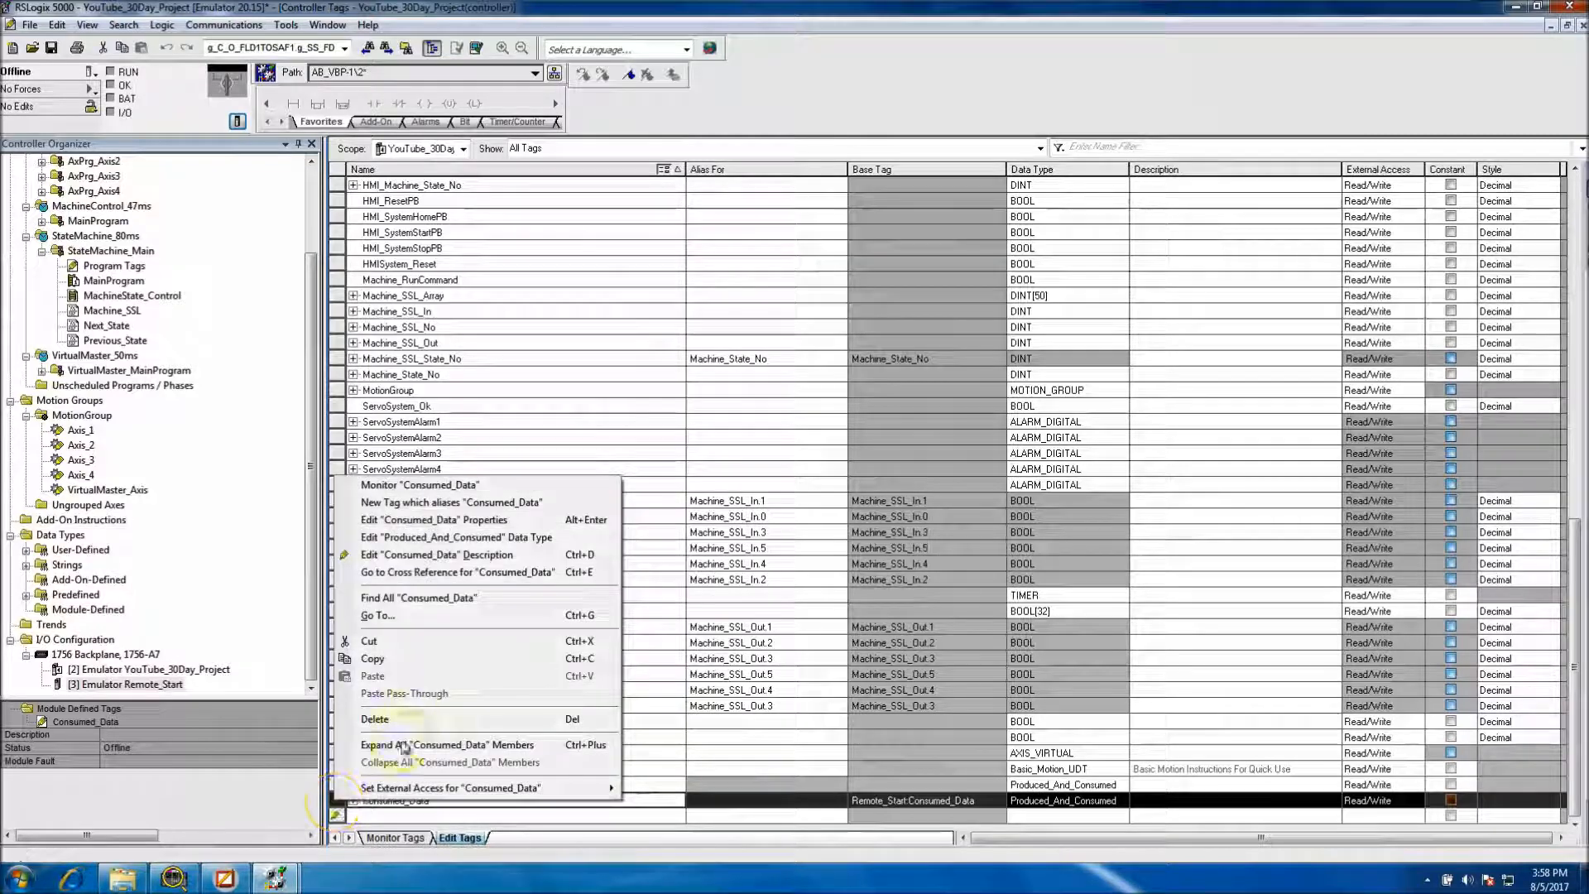
click(455, 519)
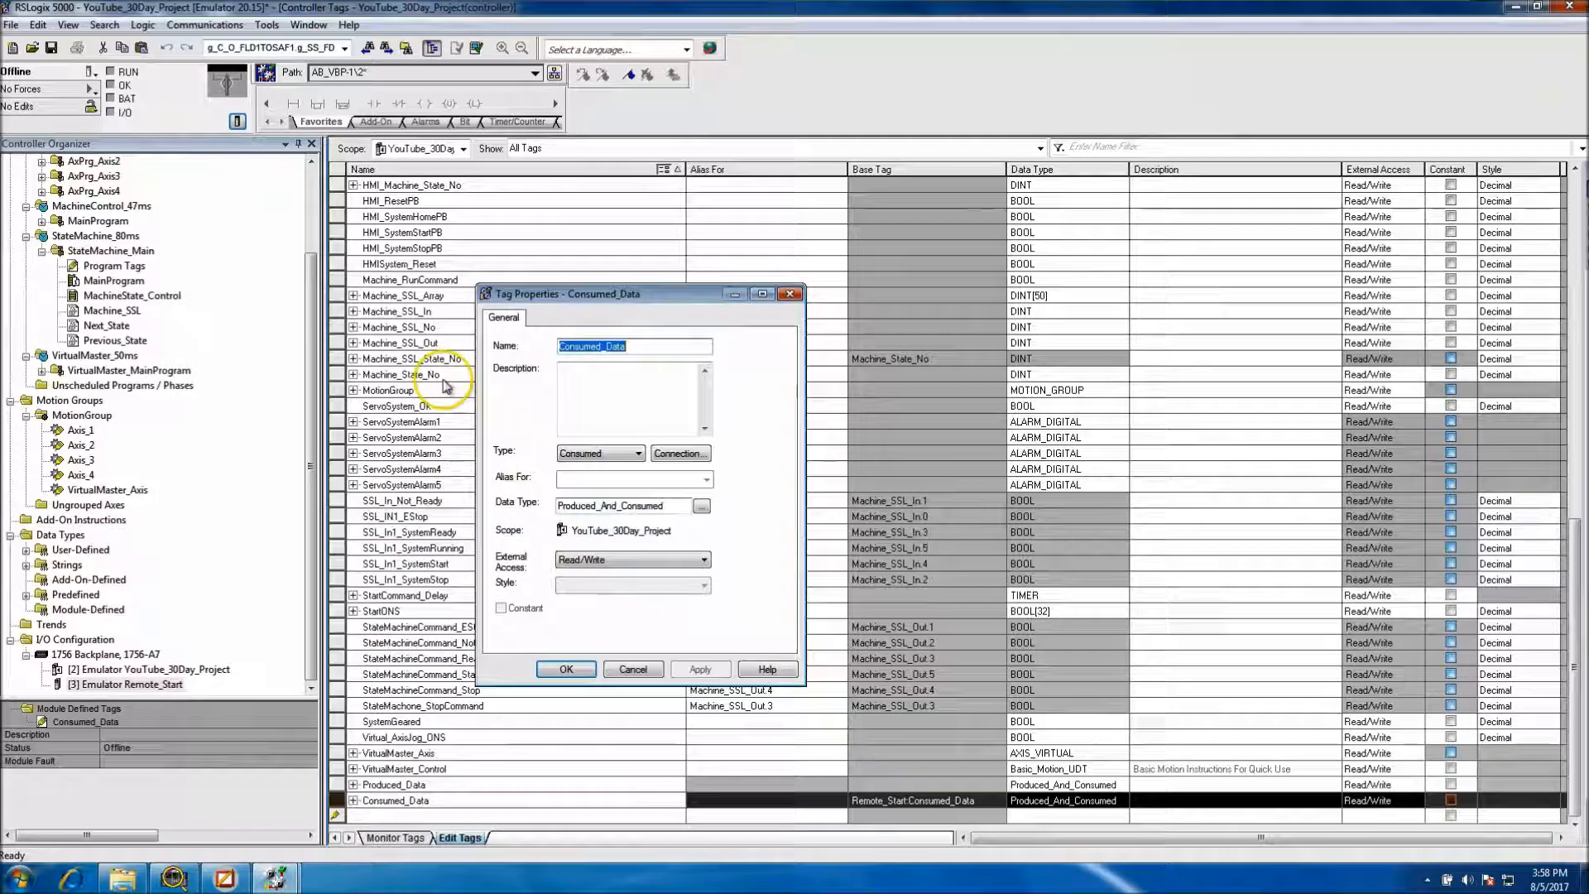
click(677, 453)
drag(707, 432, 618, 504)
text(100)
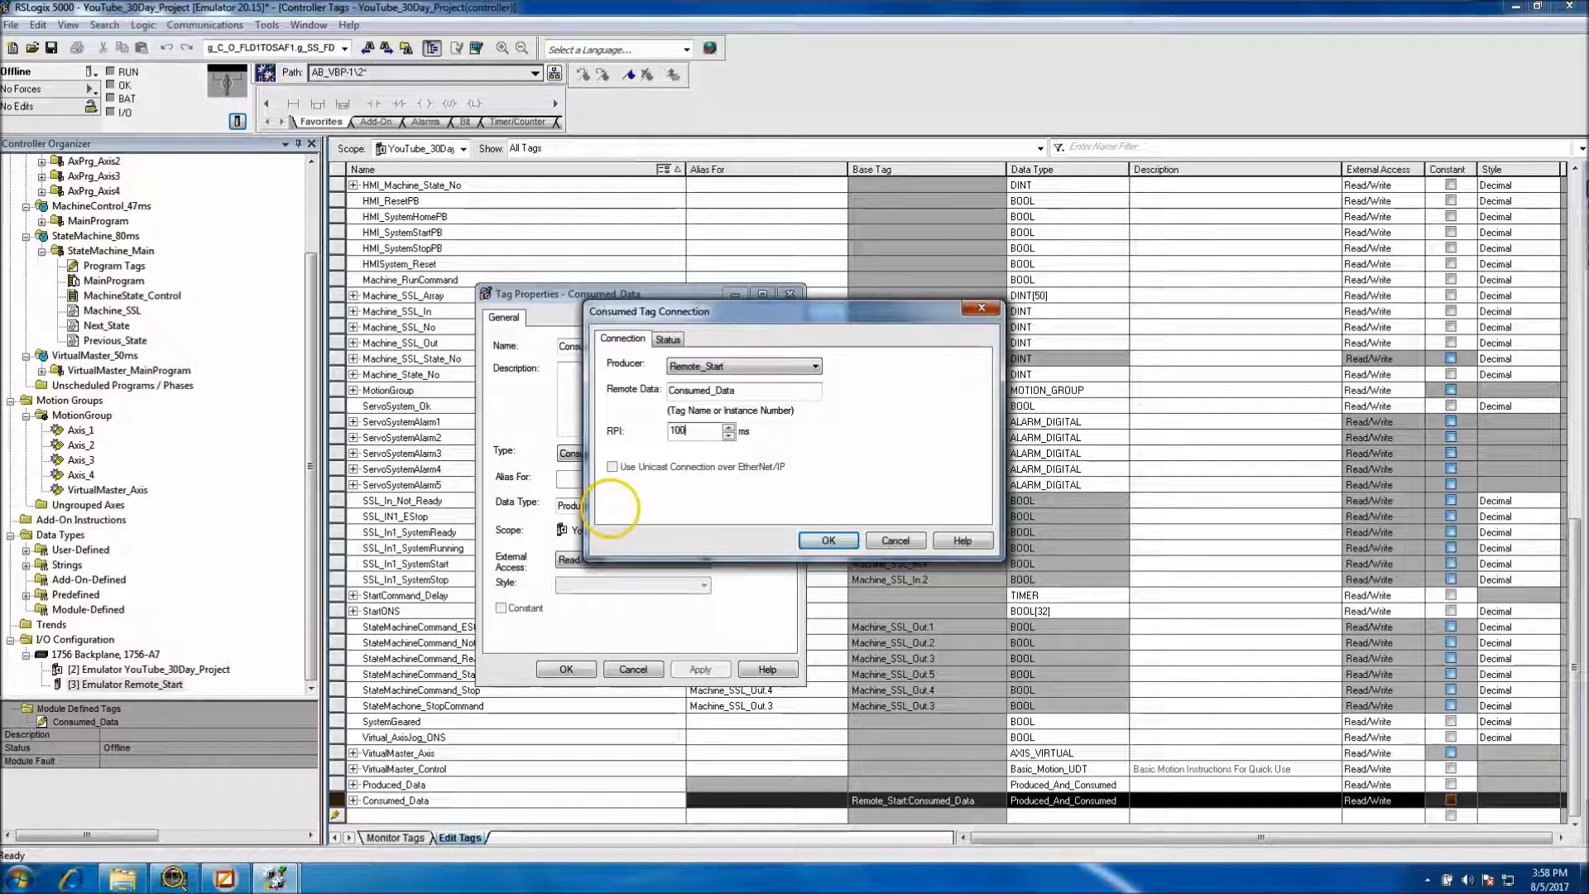
click(828, 540)
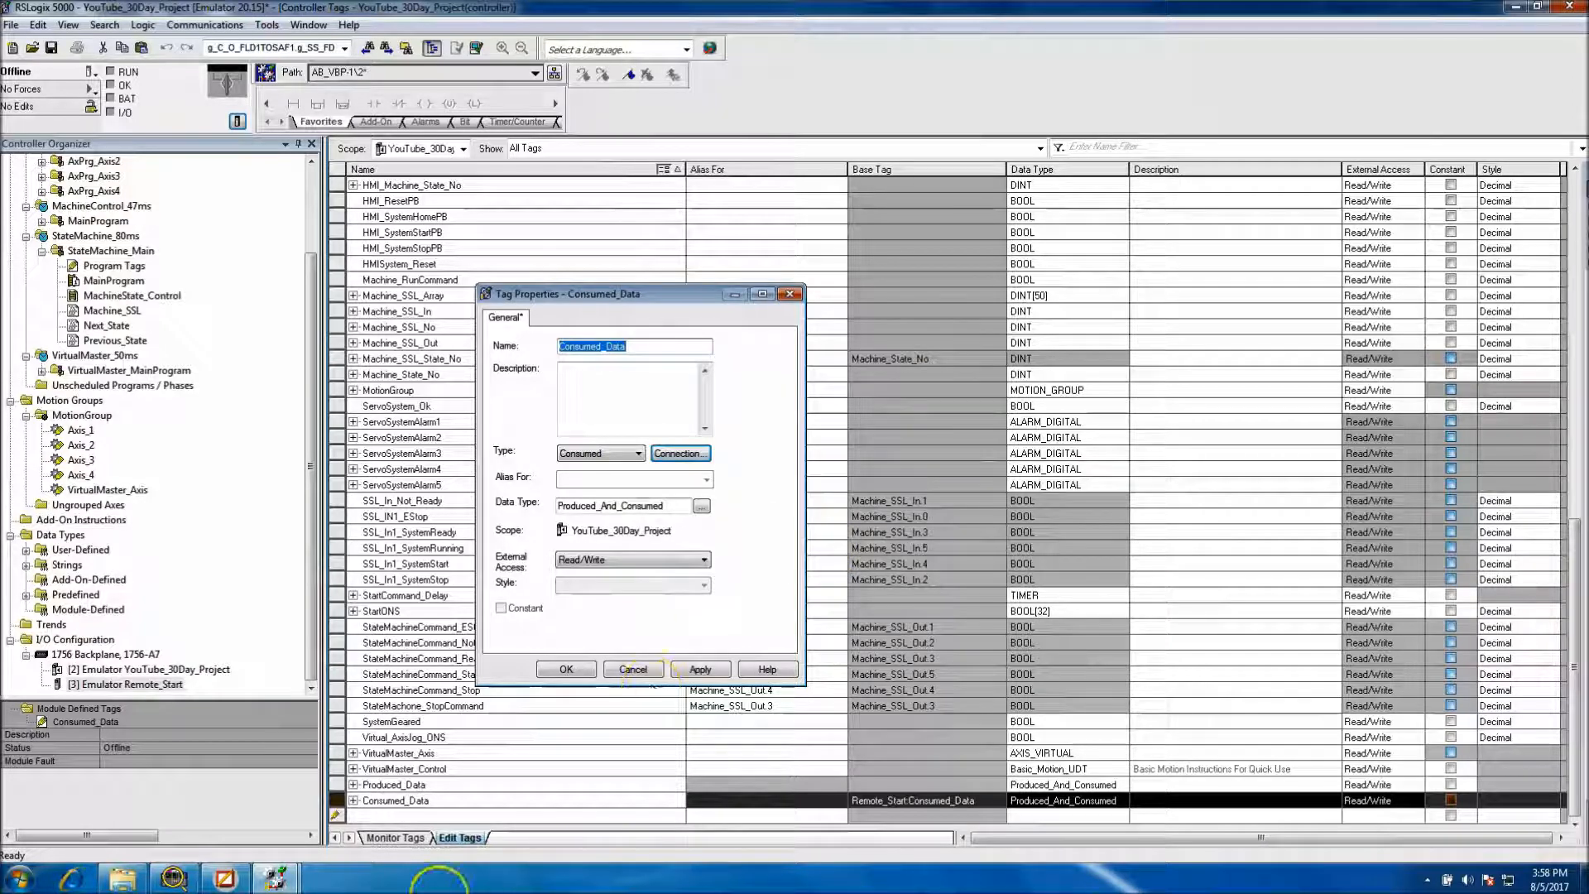
click(697, 669)
click(566, 669)
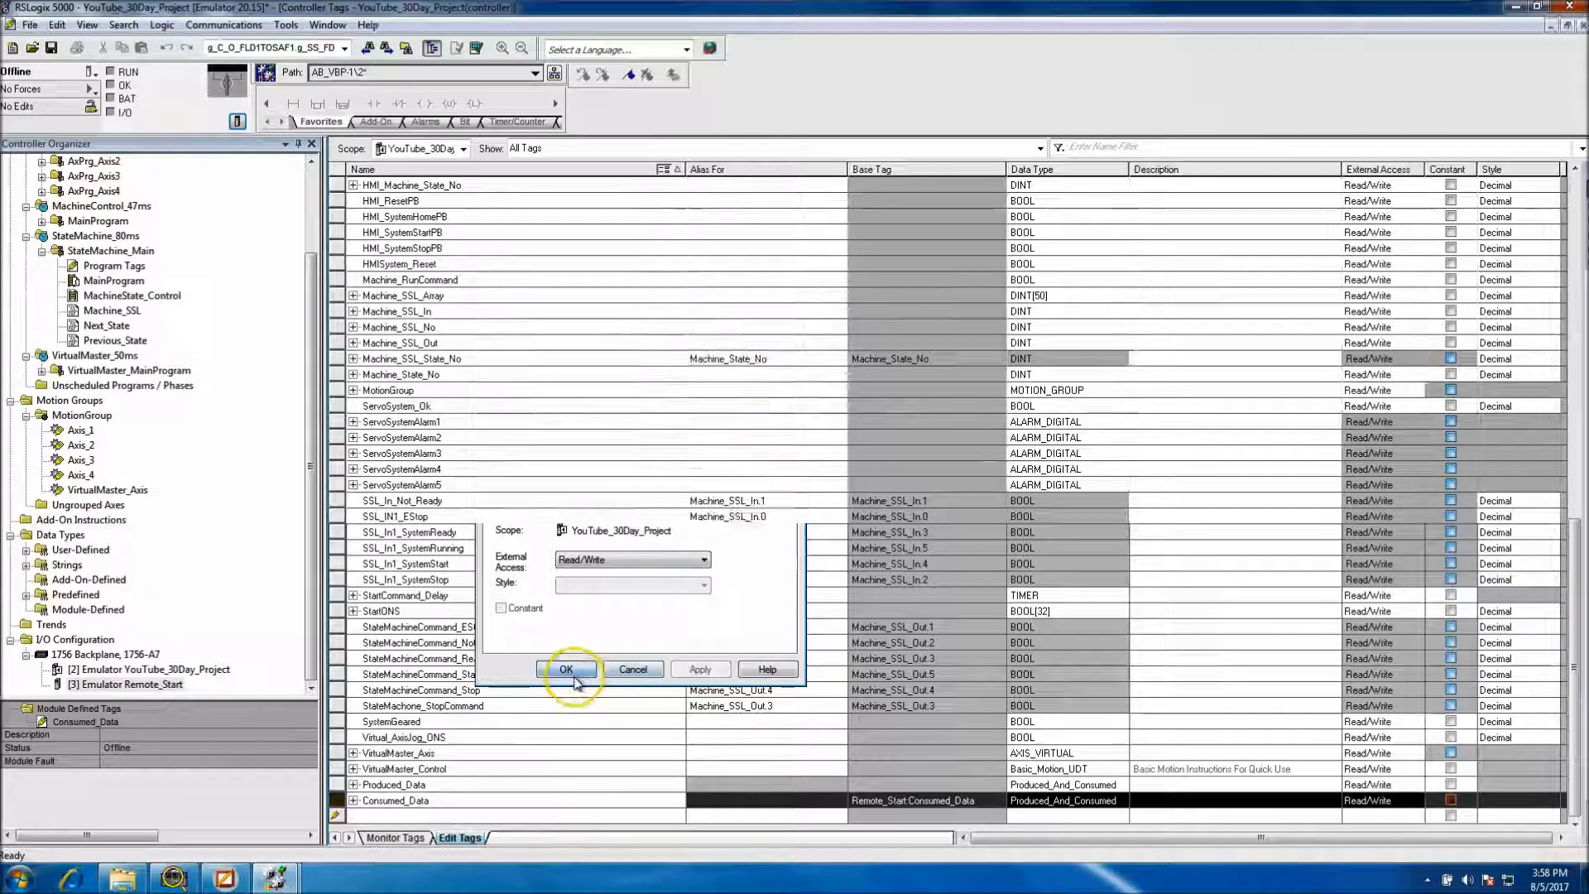
Start downloading YouTube_30Day_Project to AB_VBP-1\2, and switch to Remote_Start to return its controller to Remote Run
click(211, 39)
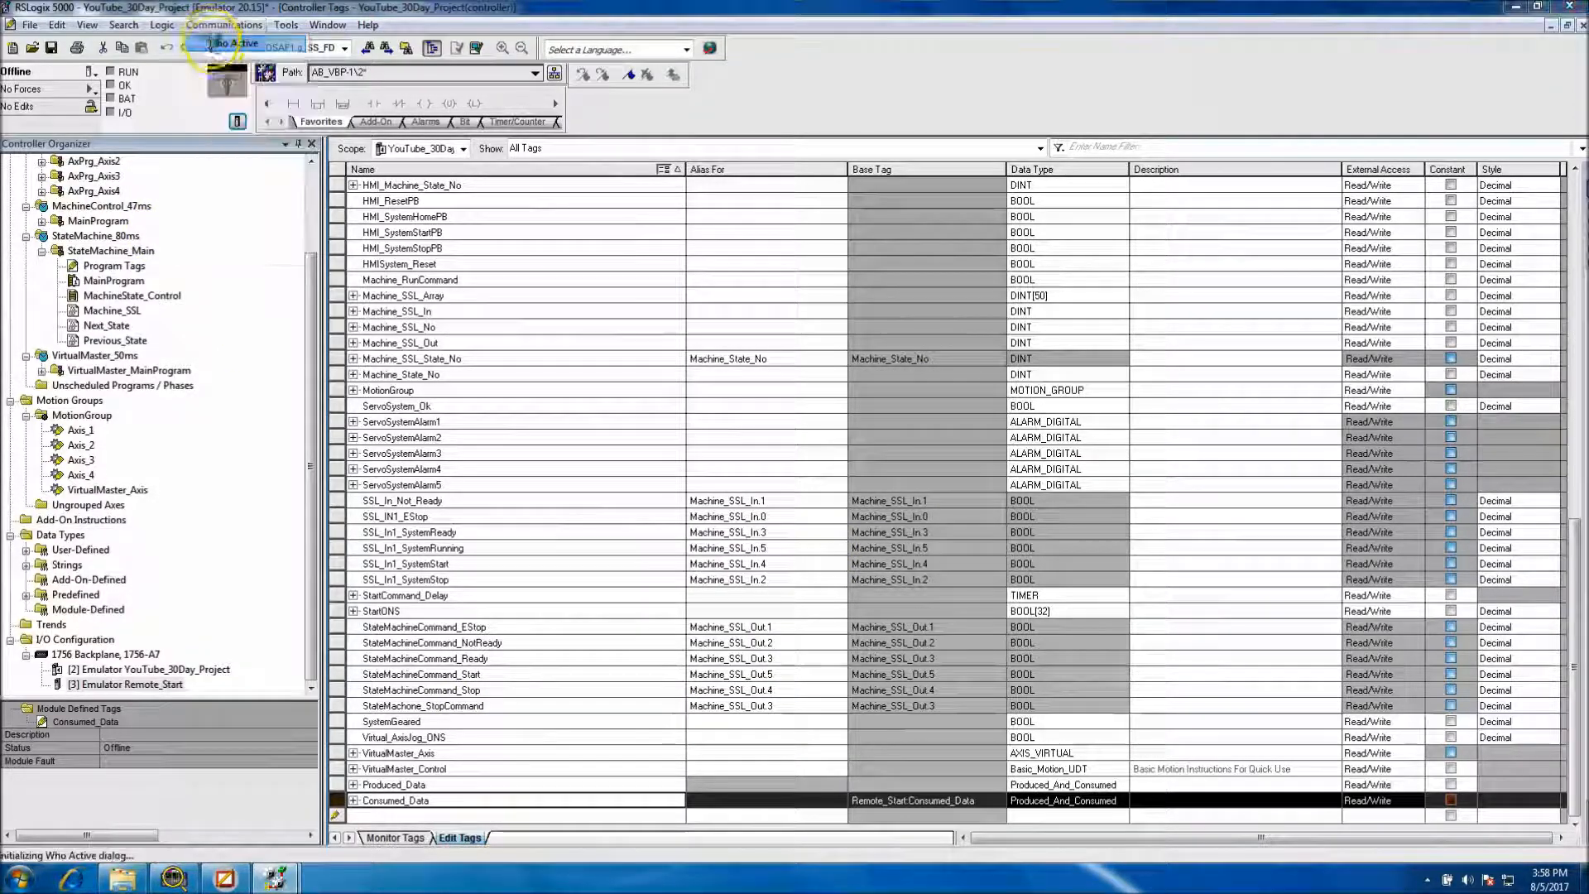
click(963, 380)
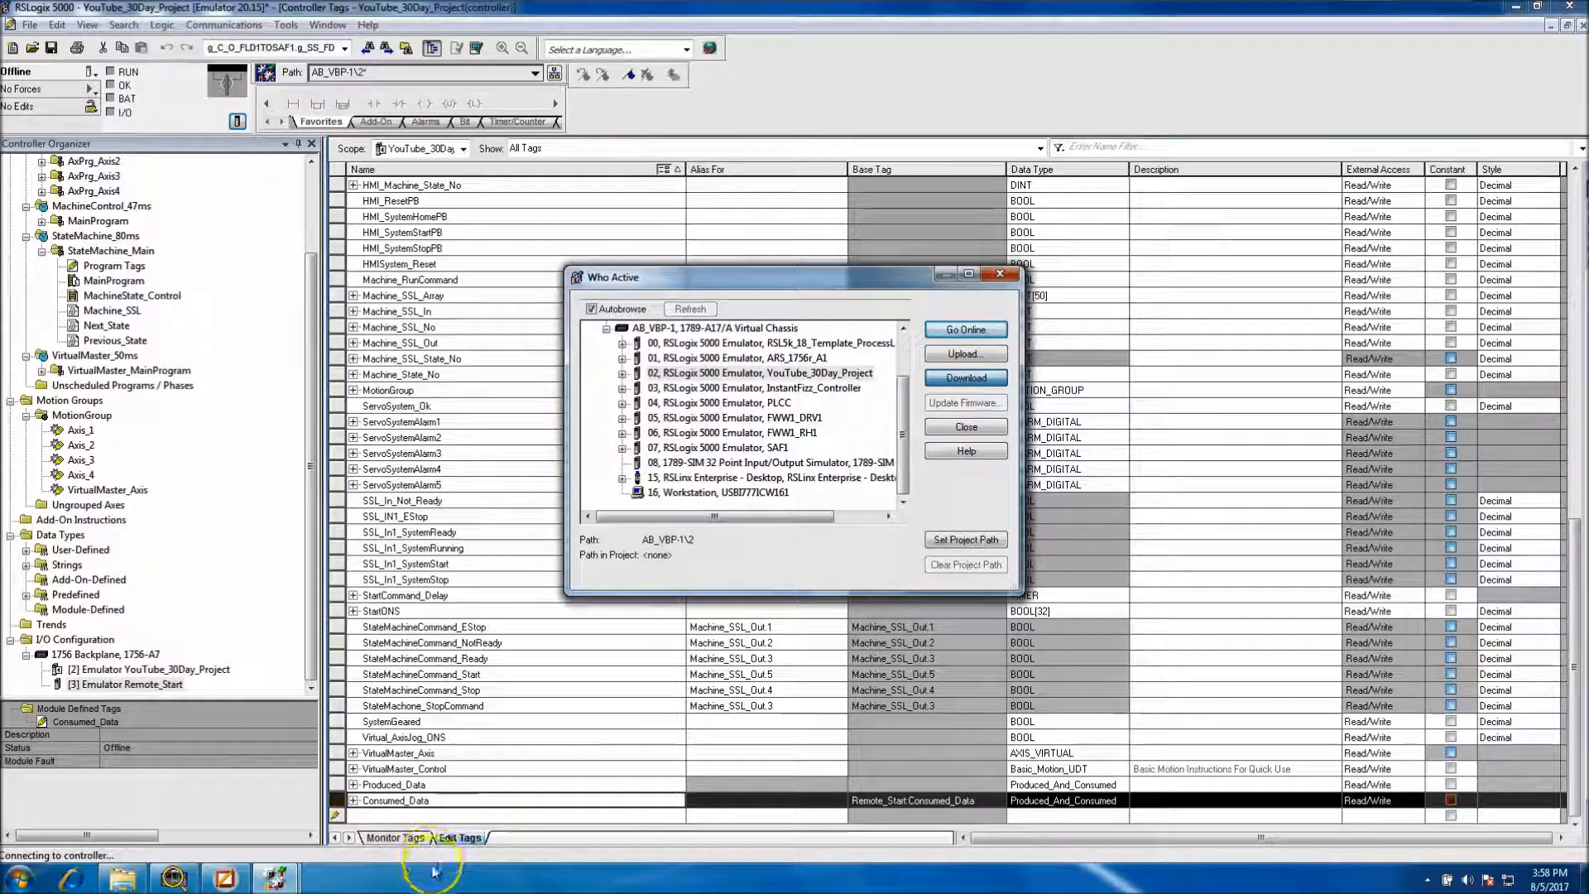
click(283, 884)
click(382, 814)
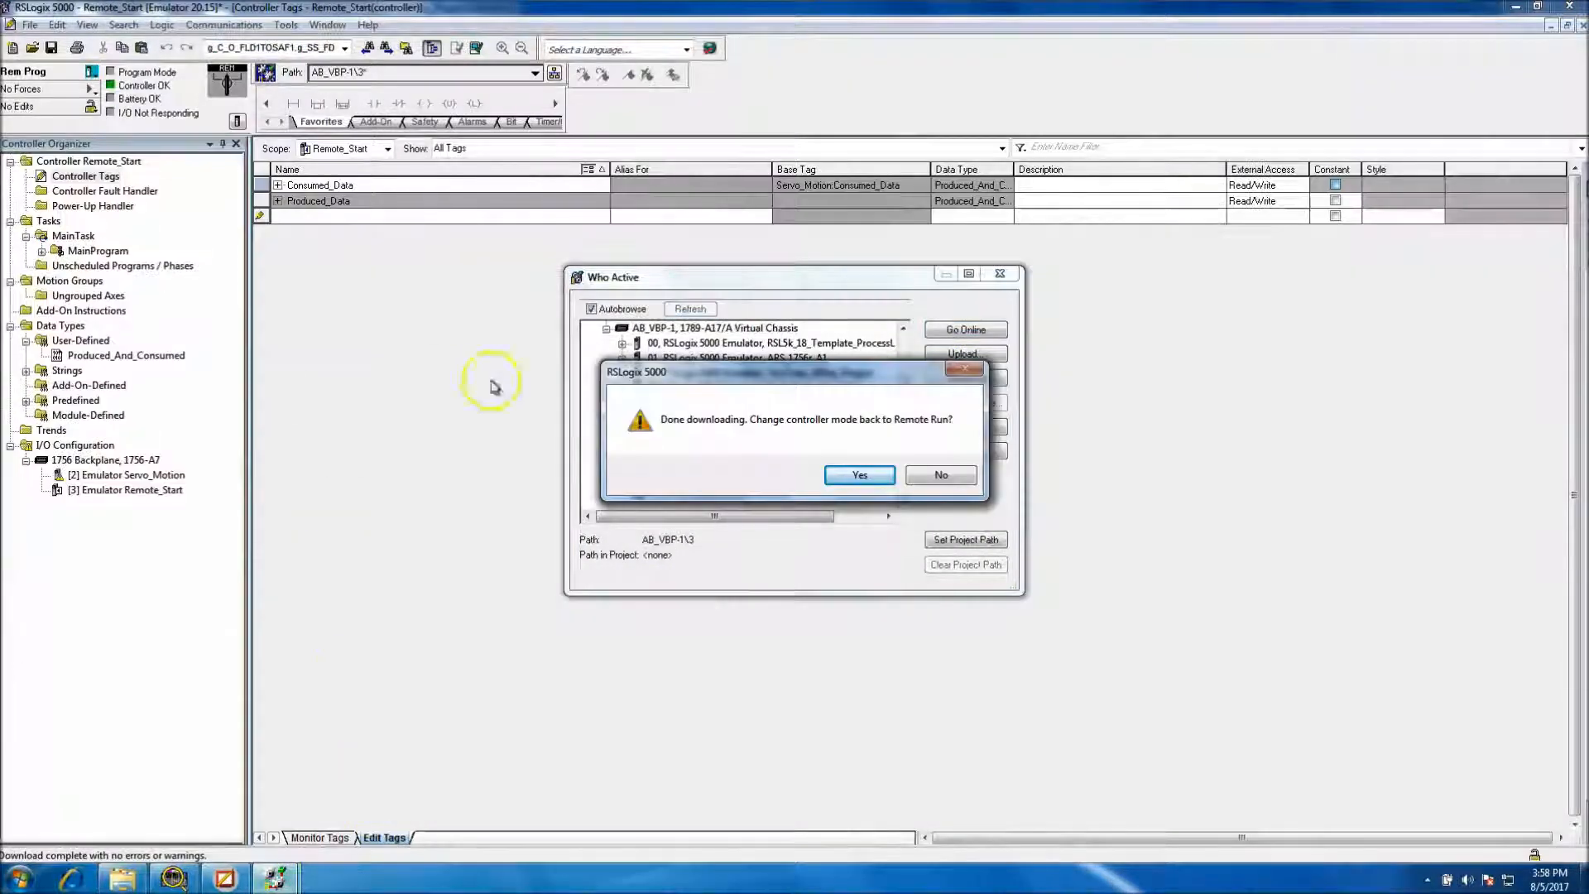
click(850, 472)
click(944, 427)
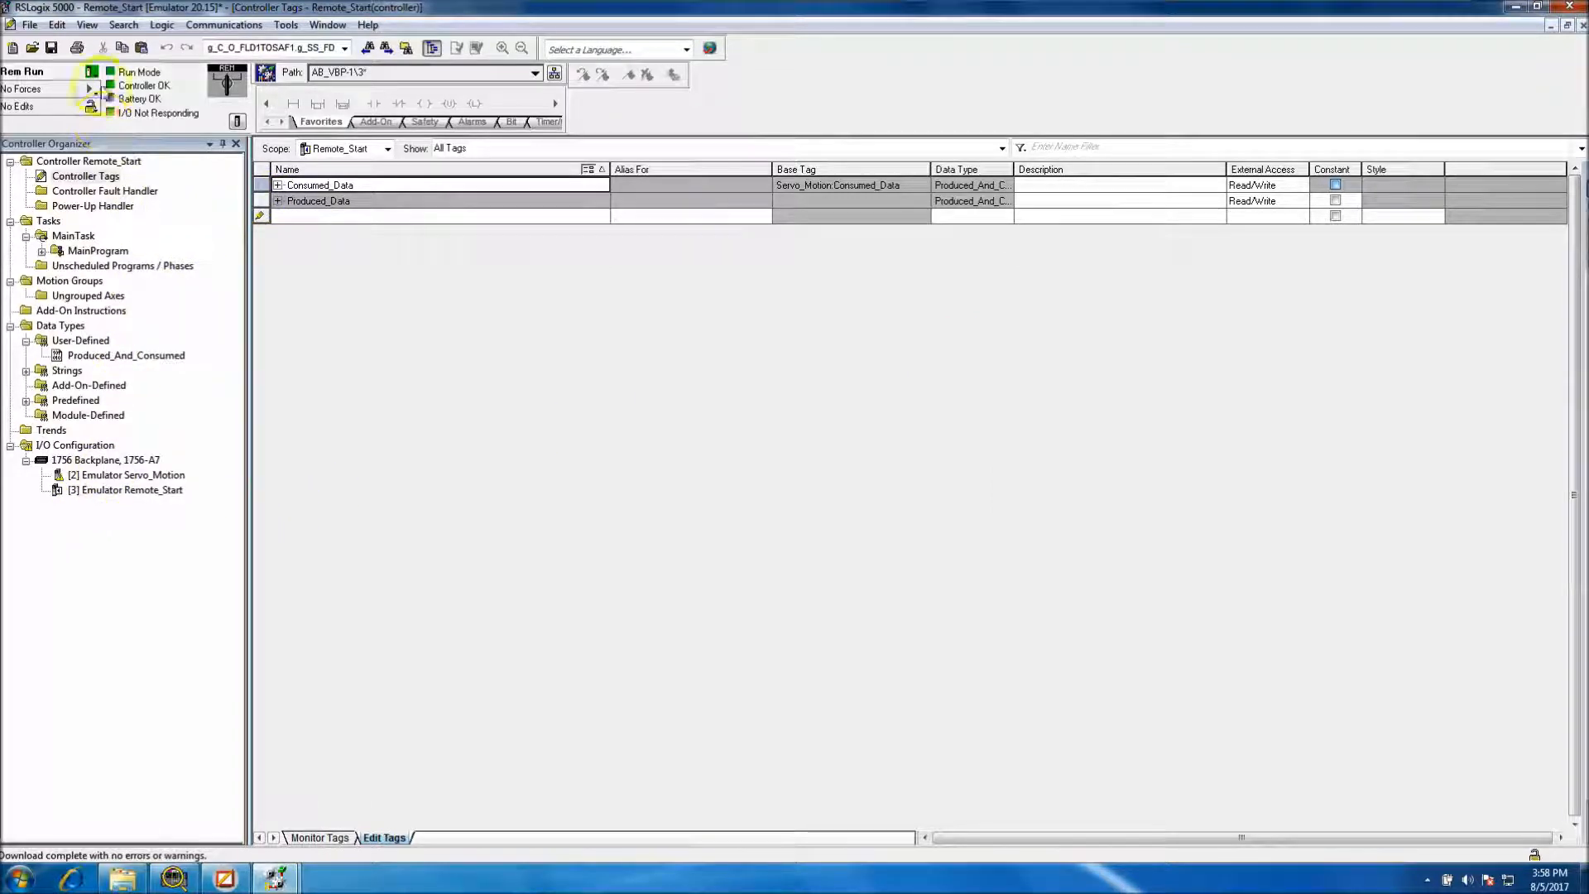
Take Remote_Start offline and set its Consumed_Data tag connection to an RPI of 100 ms, keeping Read/Write external access
click(90, 89)
click(124, 188)
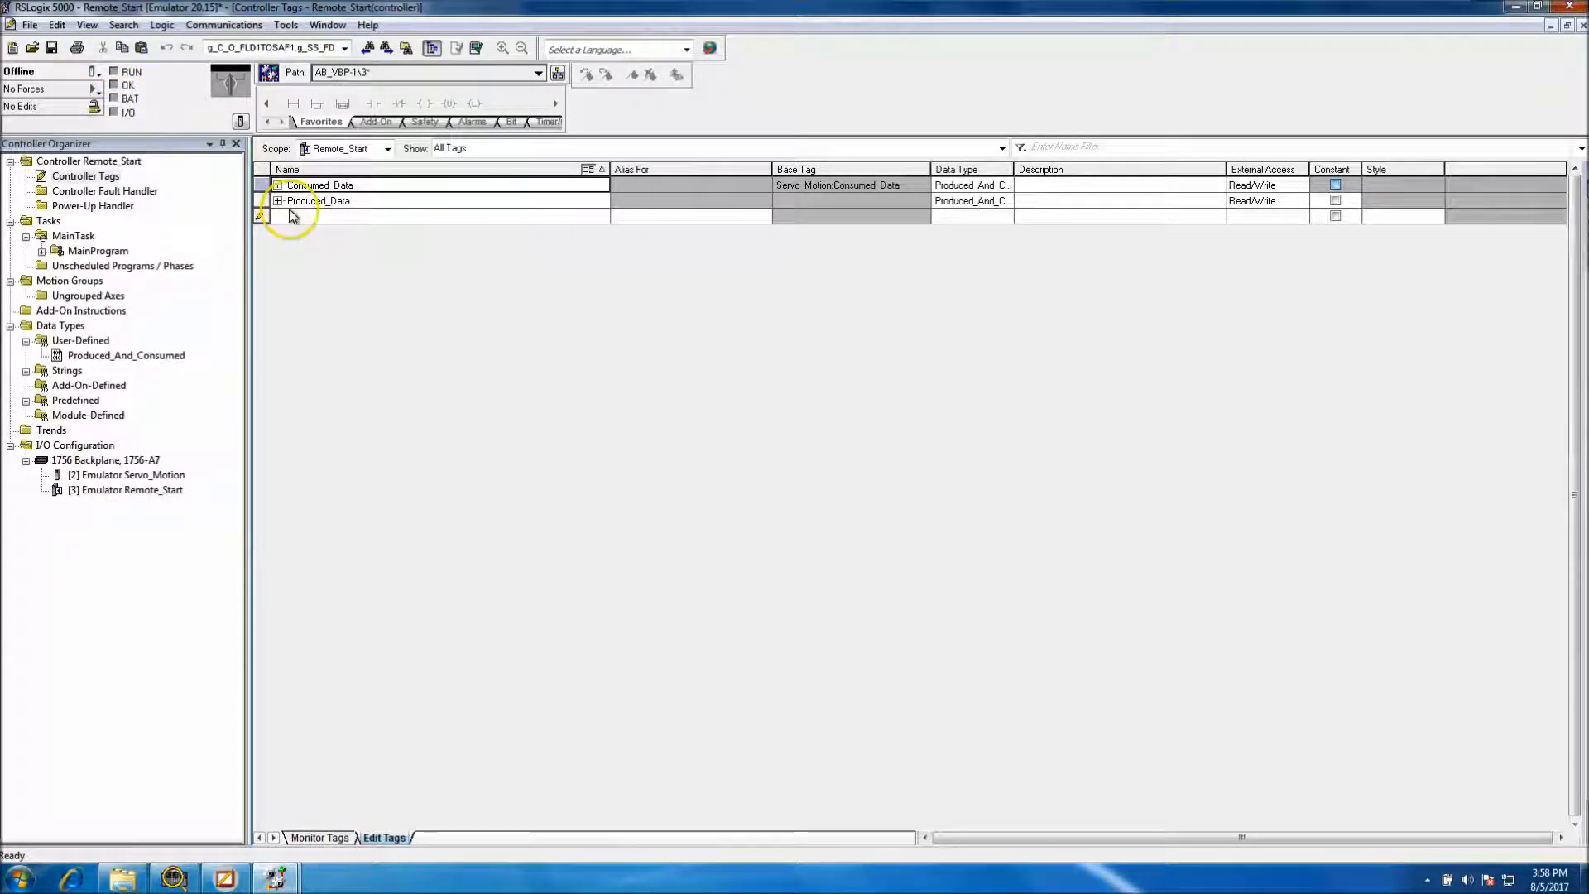
right_click(265, 183)
click(323, 232)
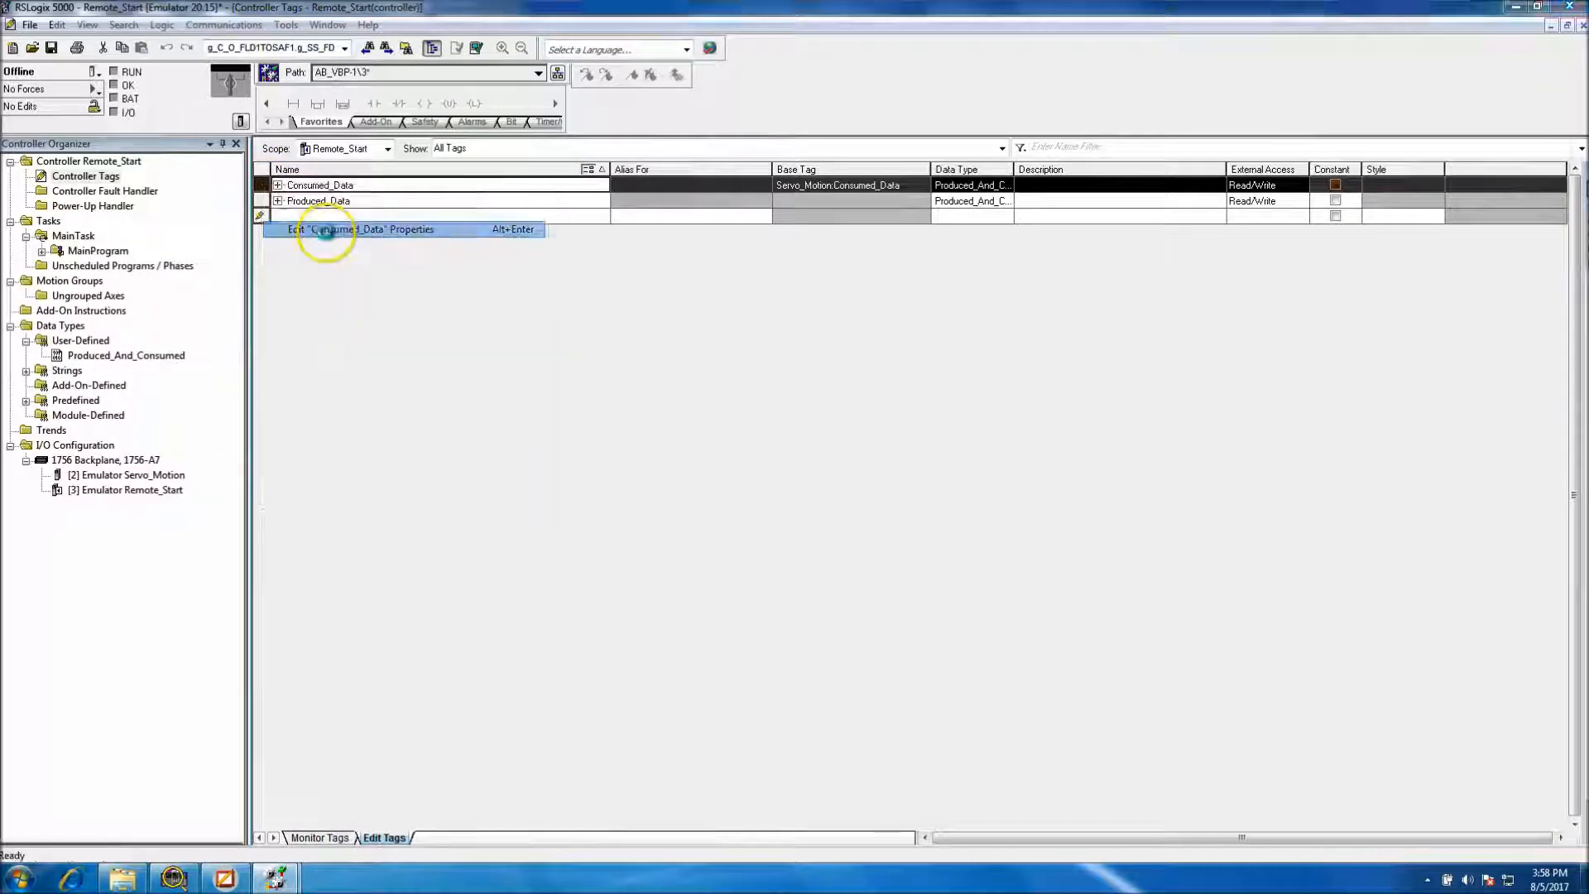
click(529, 380)
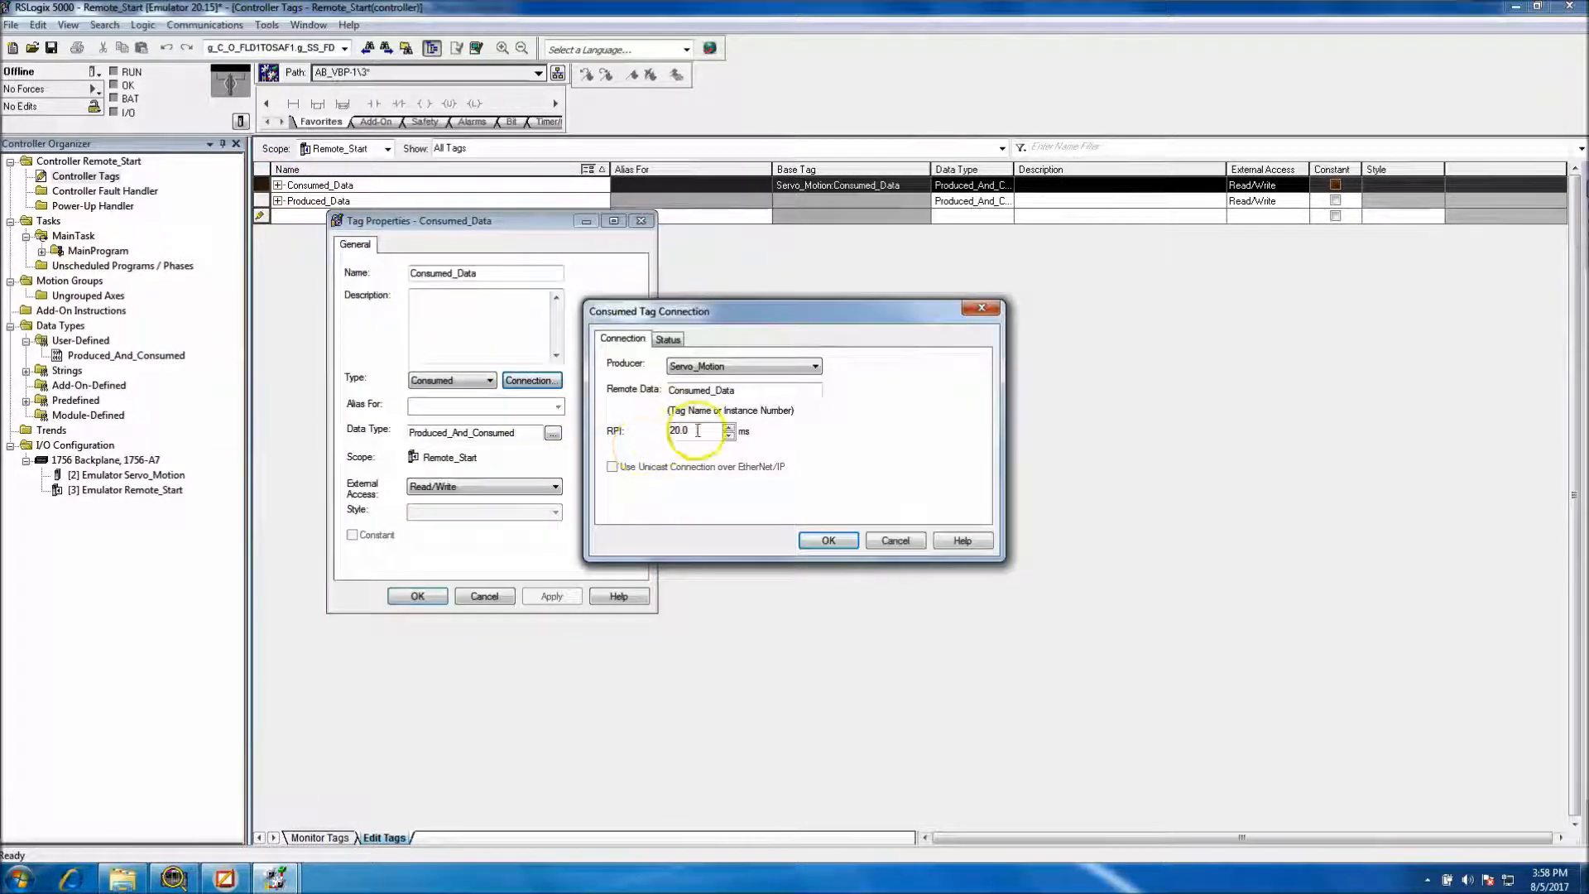
text(1)
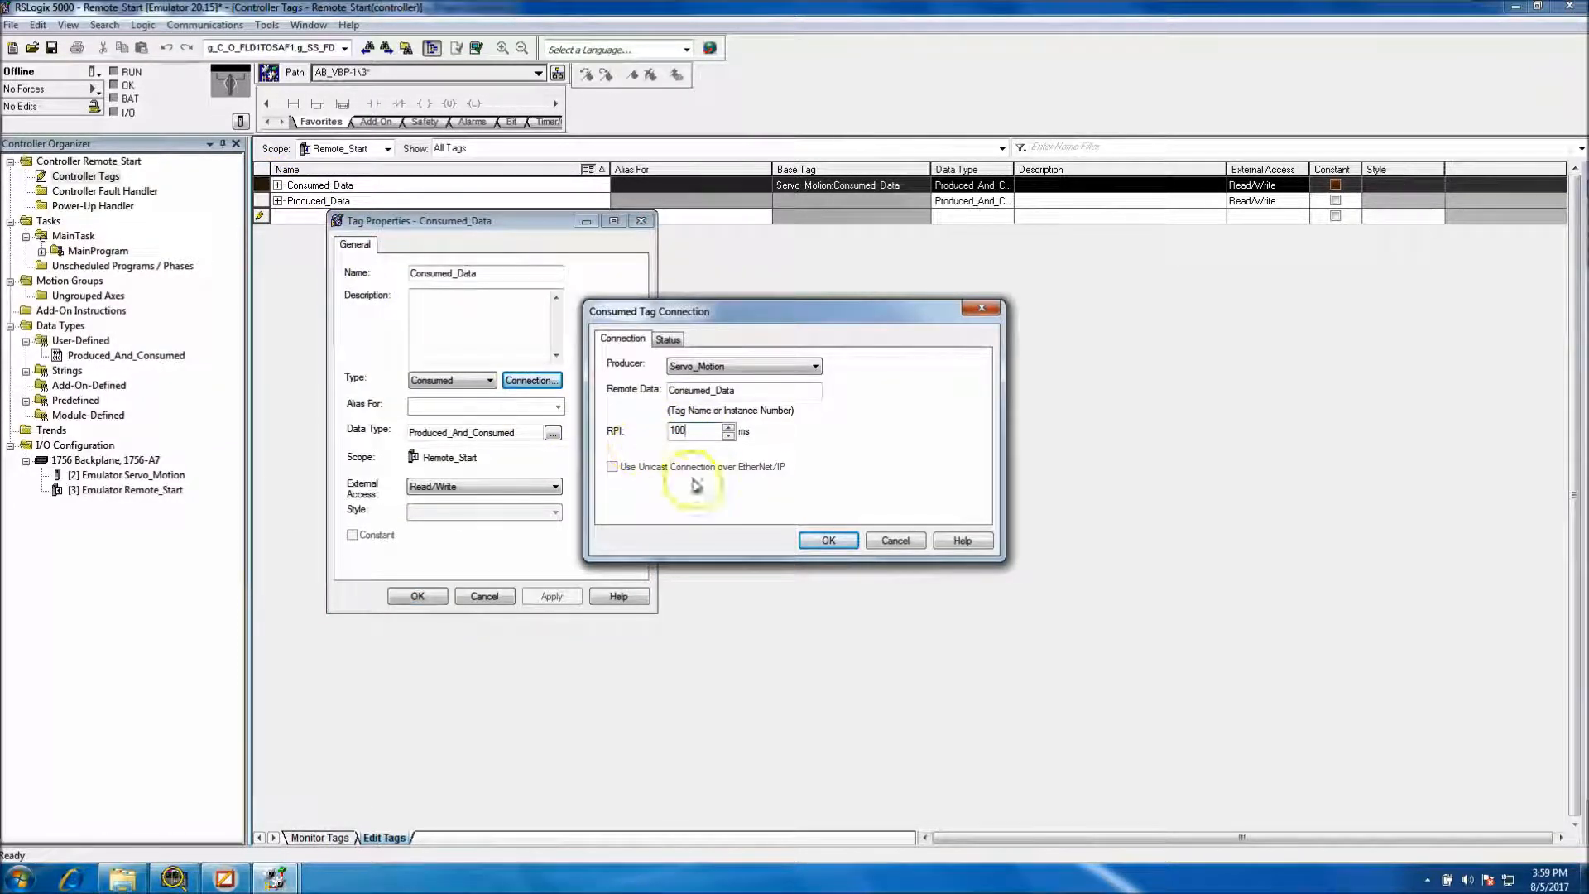
click(830, 540)
click(550, 595)
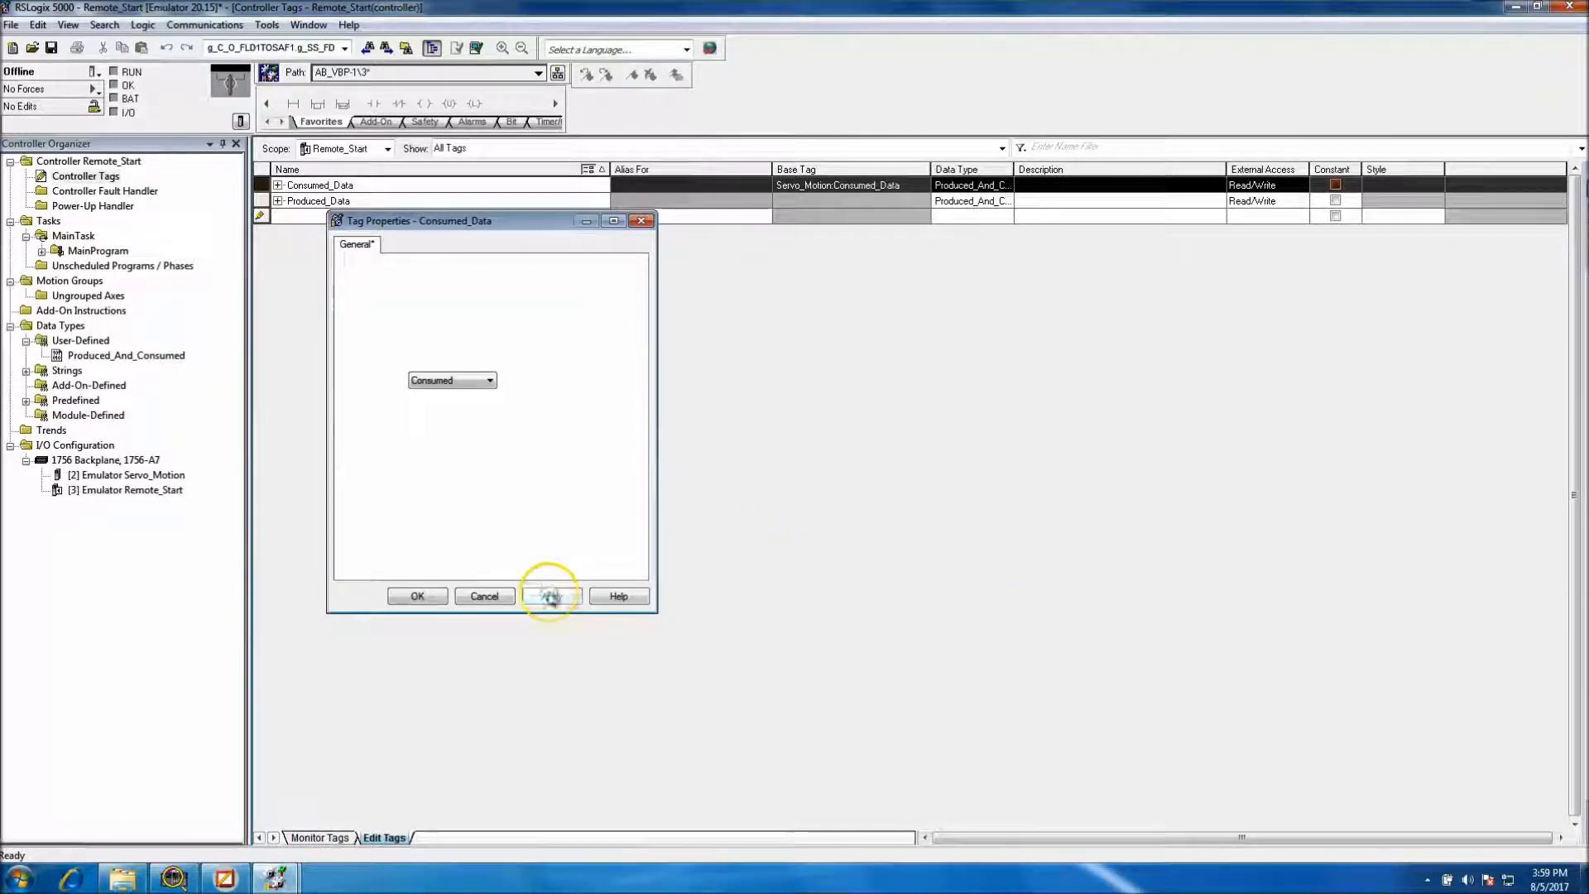
click(530, 486)
click(532, 499)
click(436, 588)
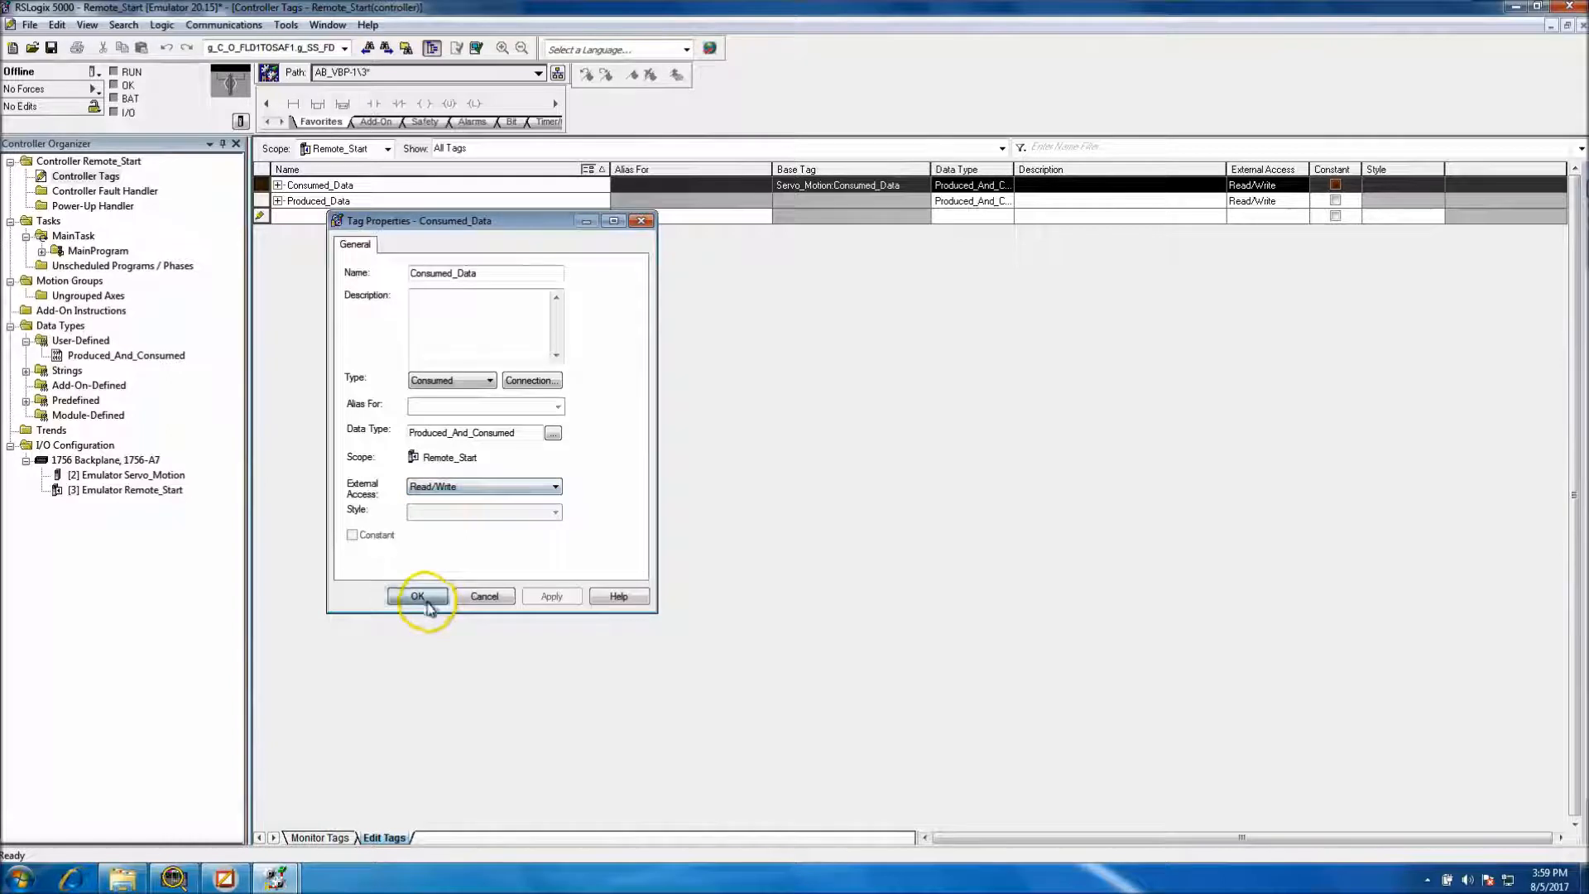
Download Remote_Start to the emulator controller at AB_VBP-1\3 and return the controller to Remote Run
click(223, 24)
click(219, 39)
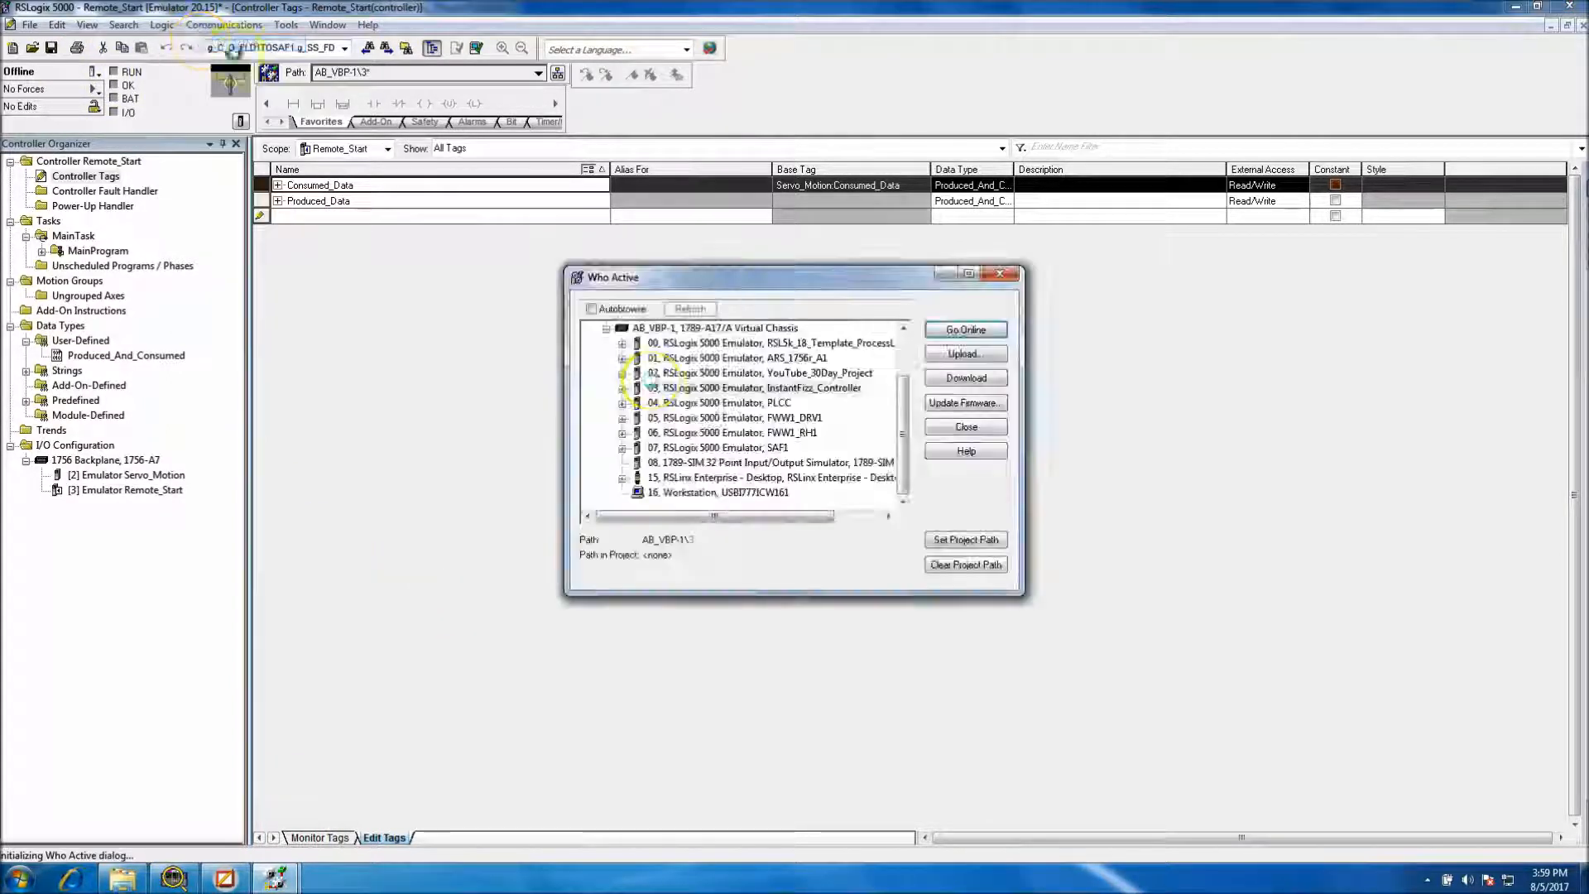
click(960, 383)
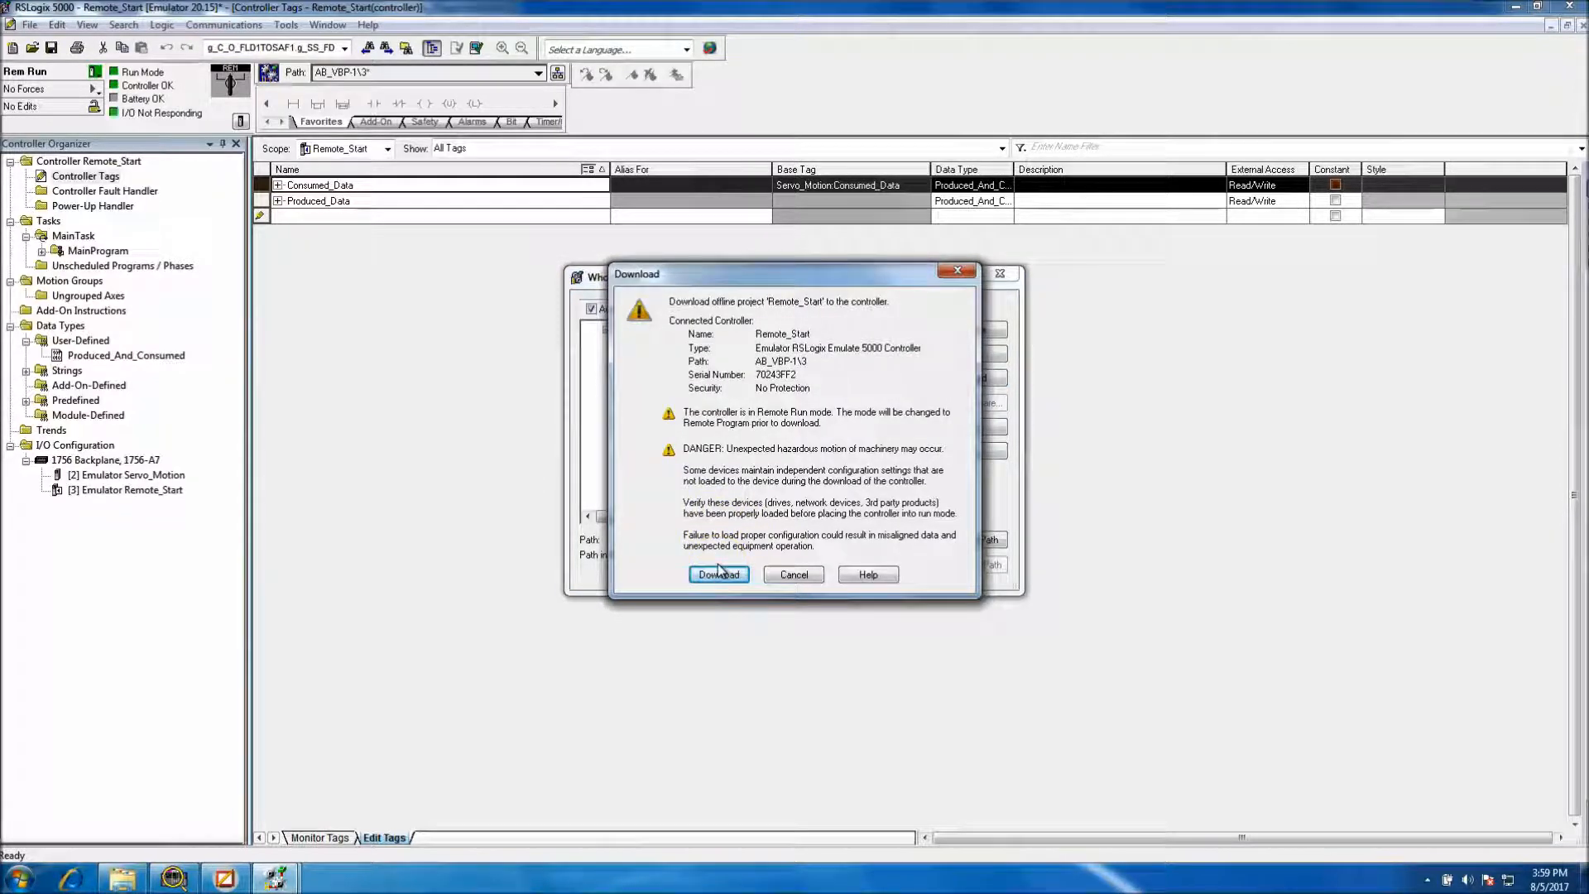
click(734, 583)
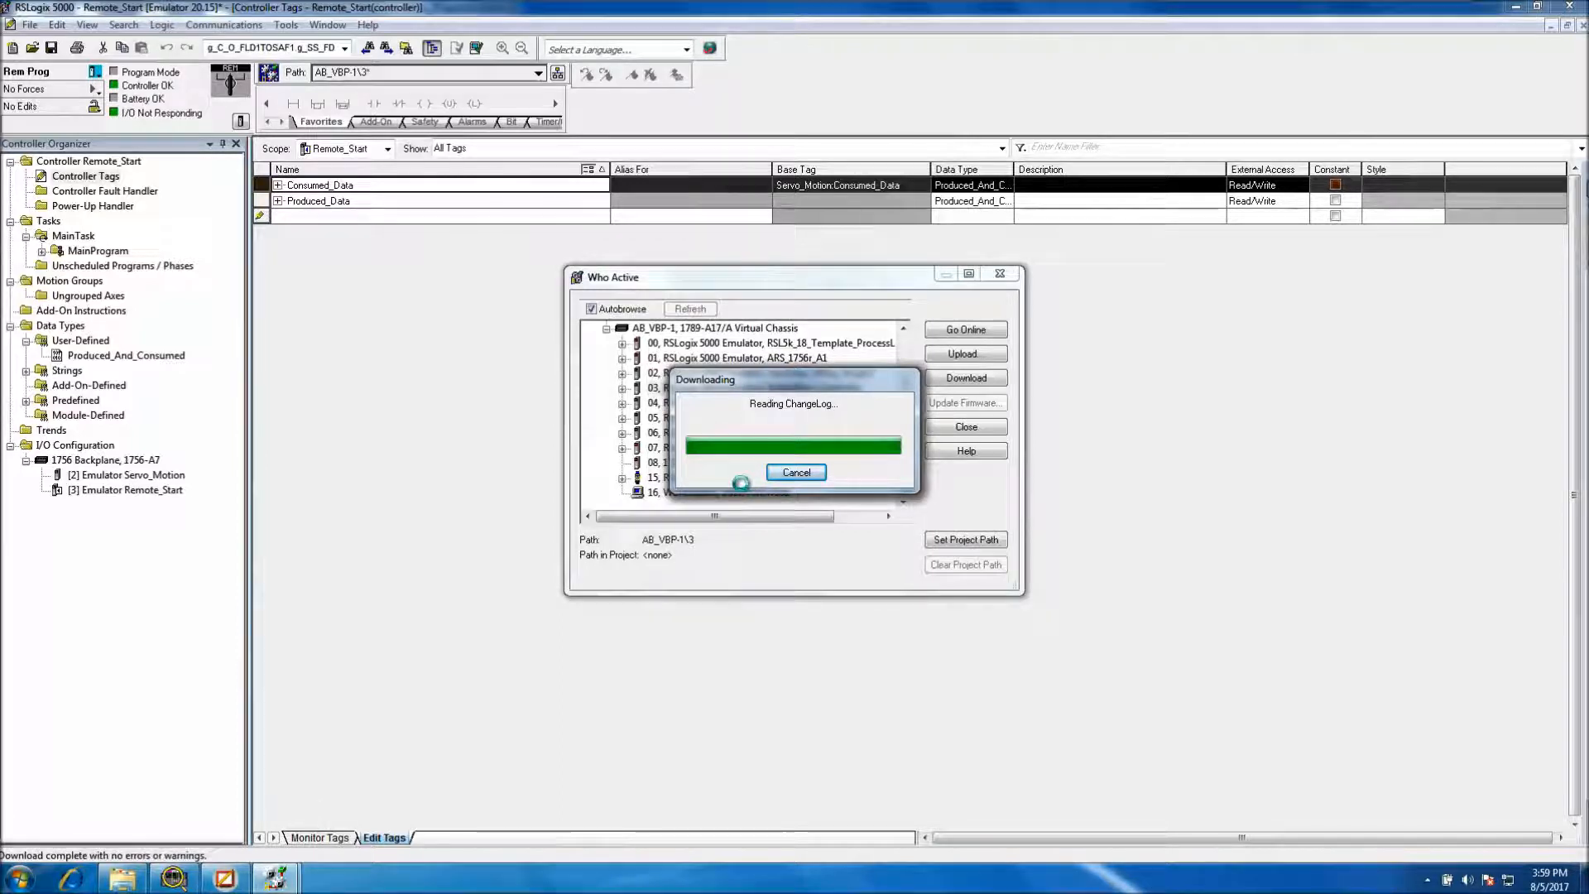
click(831, 476)
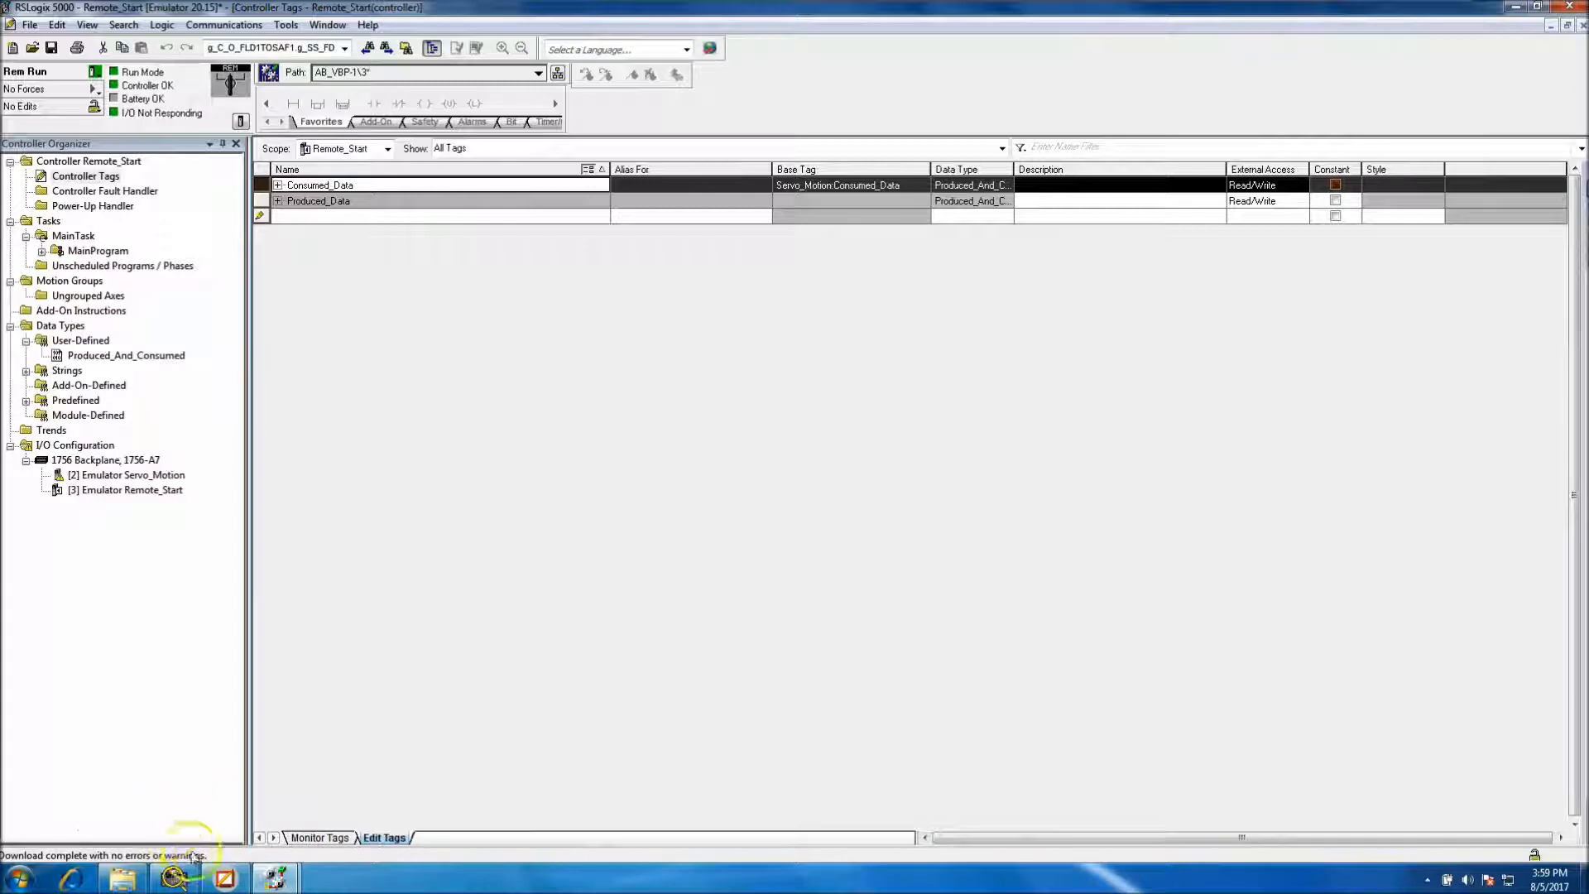
Switch to YouTube_30Day_Project, complete its download to AB_VBP-1\2 with a return to Remote Run, and check the Remote_Start module's status
mouse_move(265, 881)
click(211, 798)
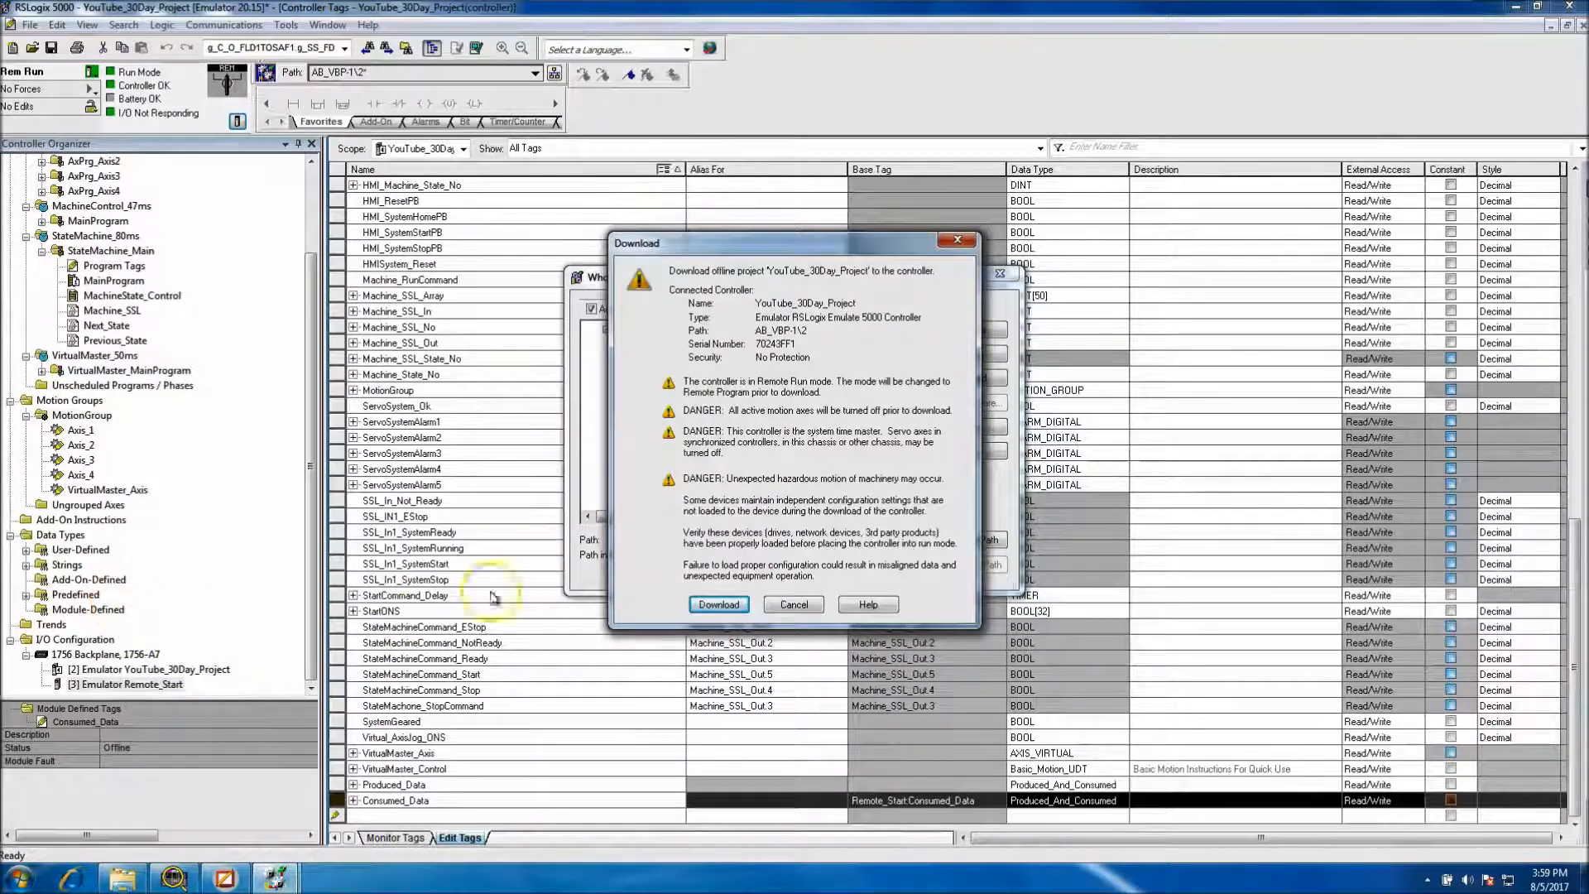
click(712, 606)
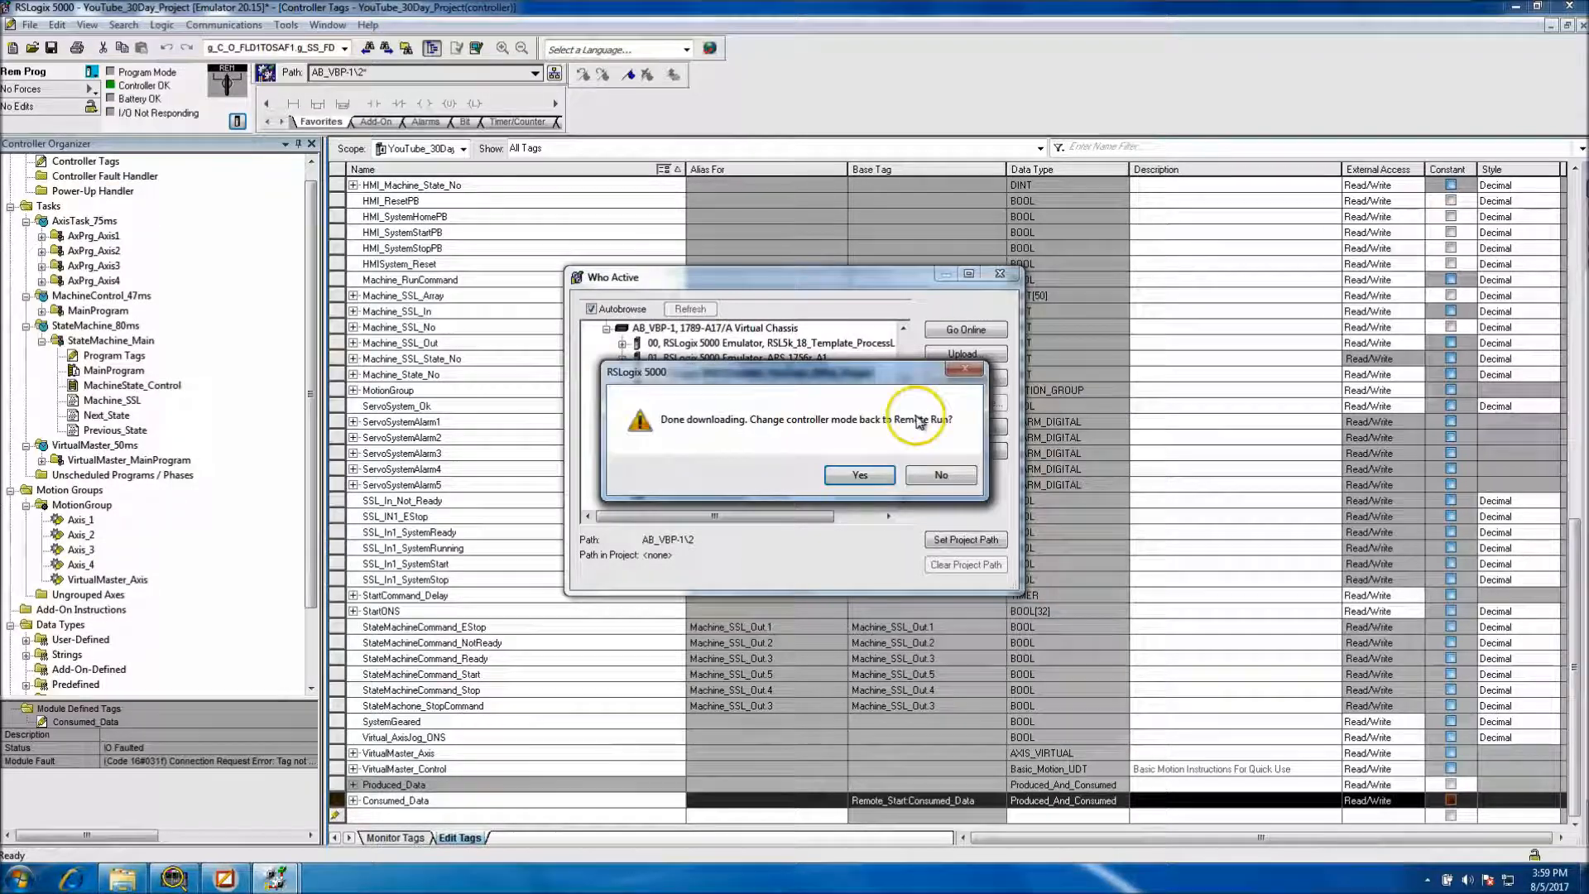
click(859, 475)
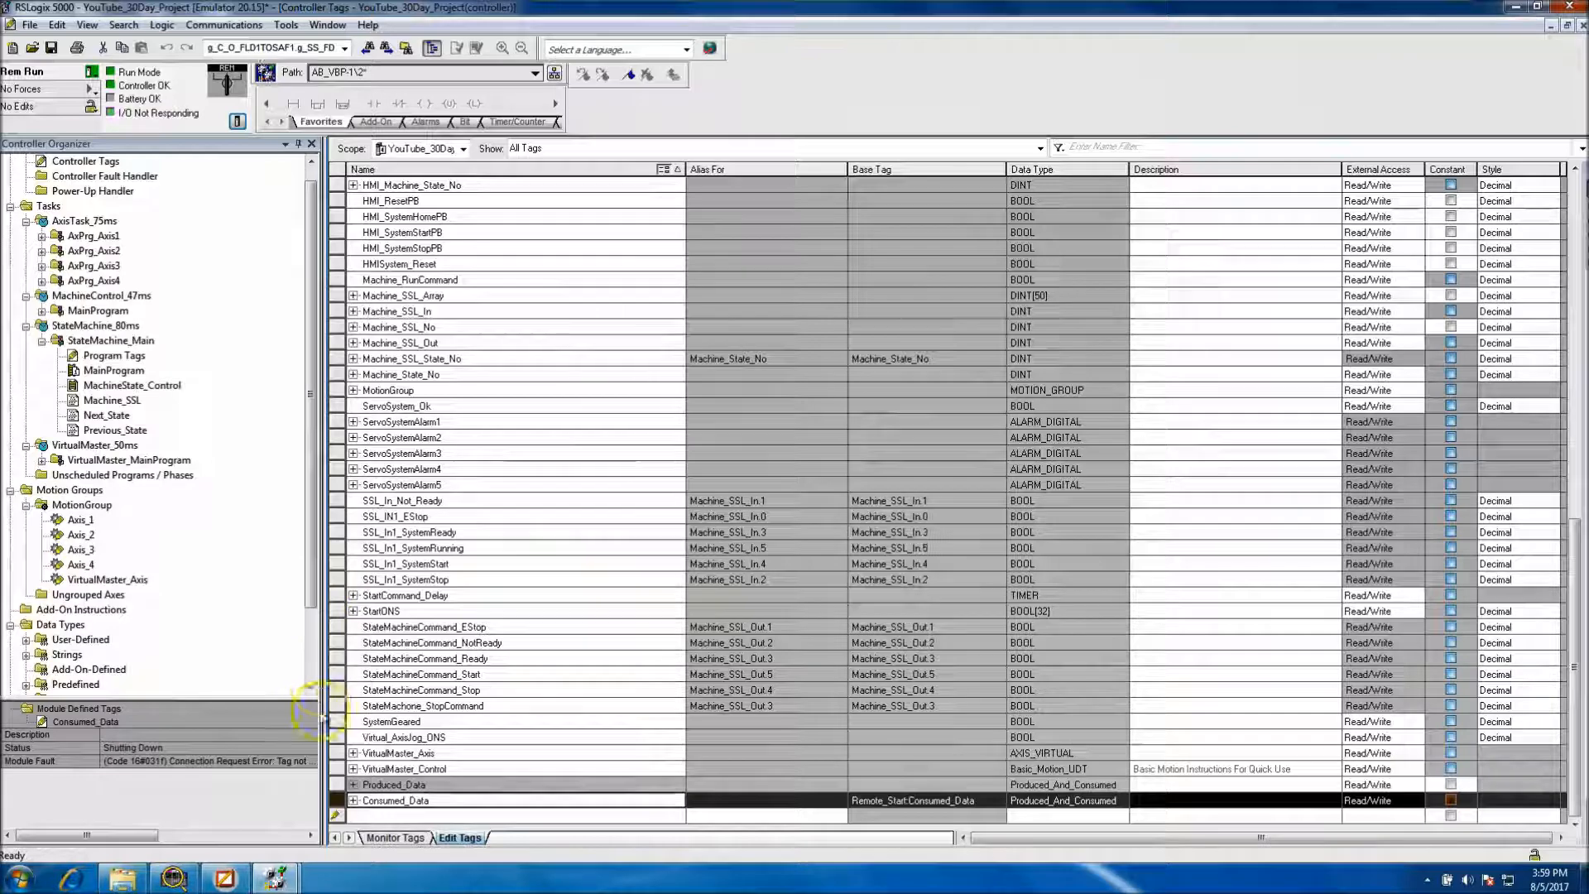
drag(311, 597, 313, 703)
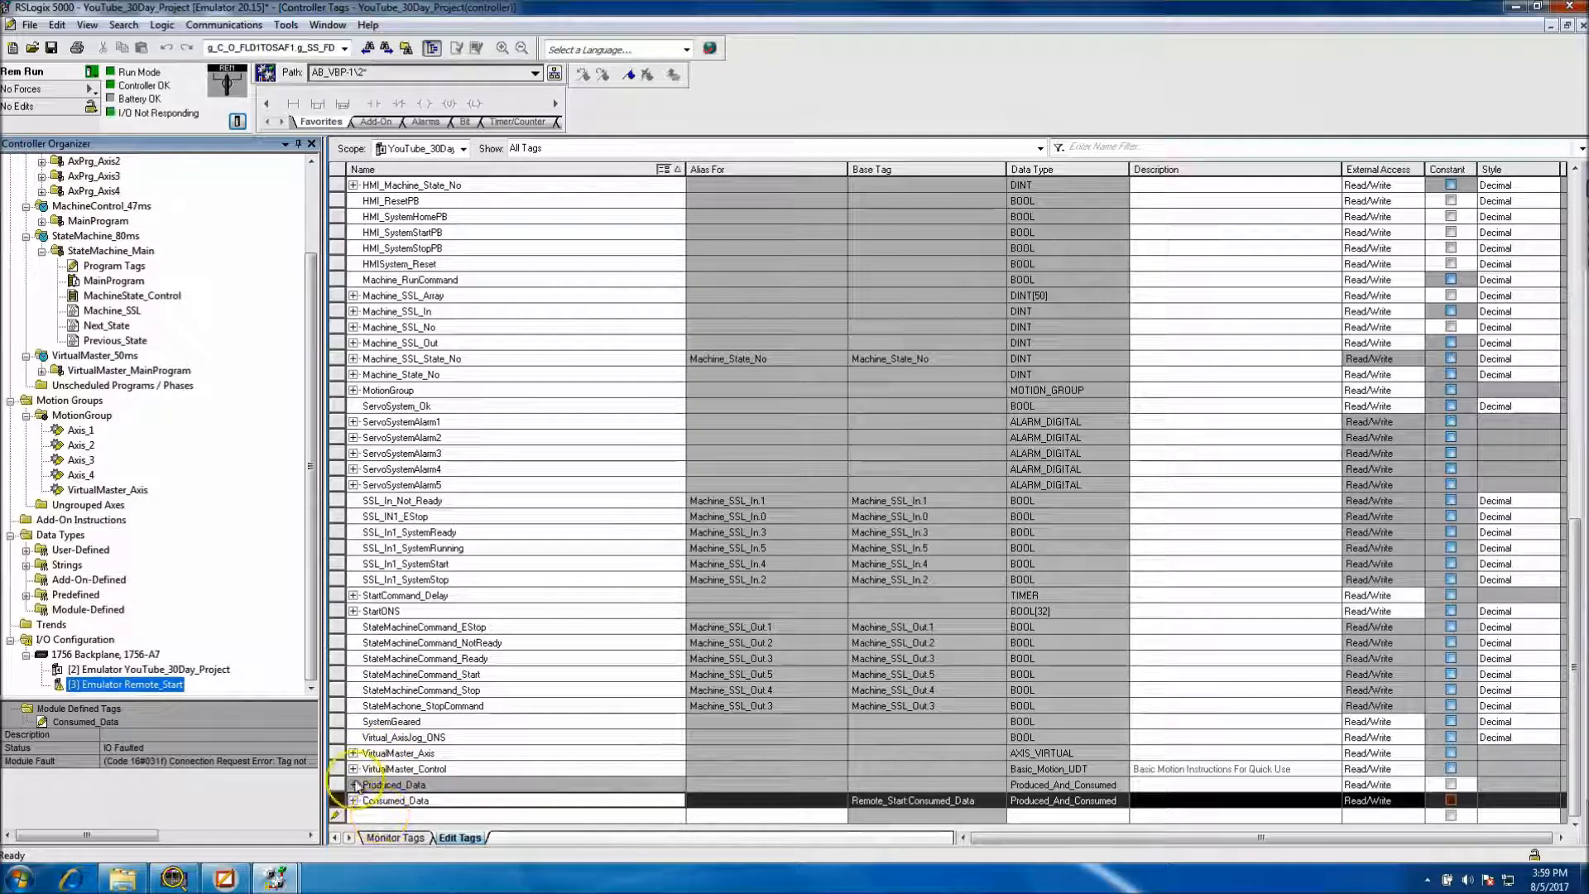
Take YouTube_30Day_Project offline and copy the name of its Produced_Data tag
click(394, 787)
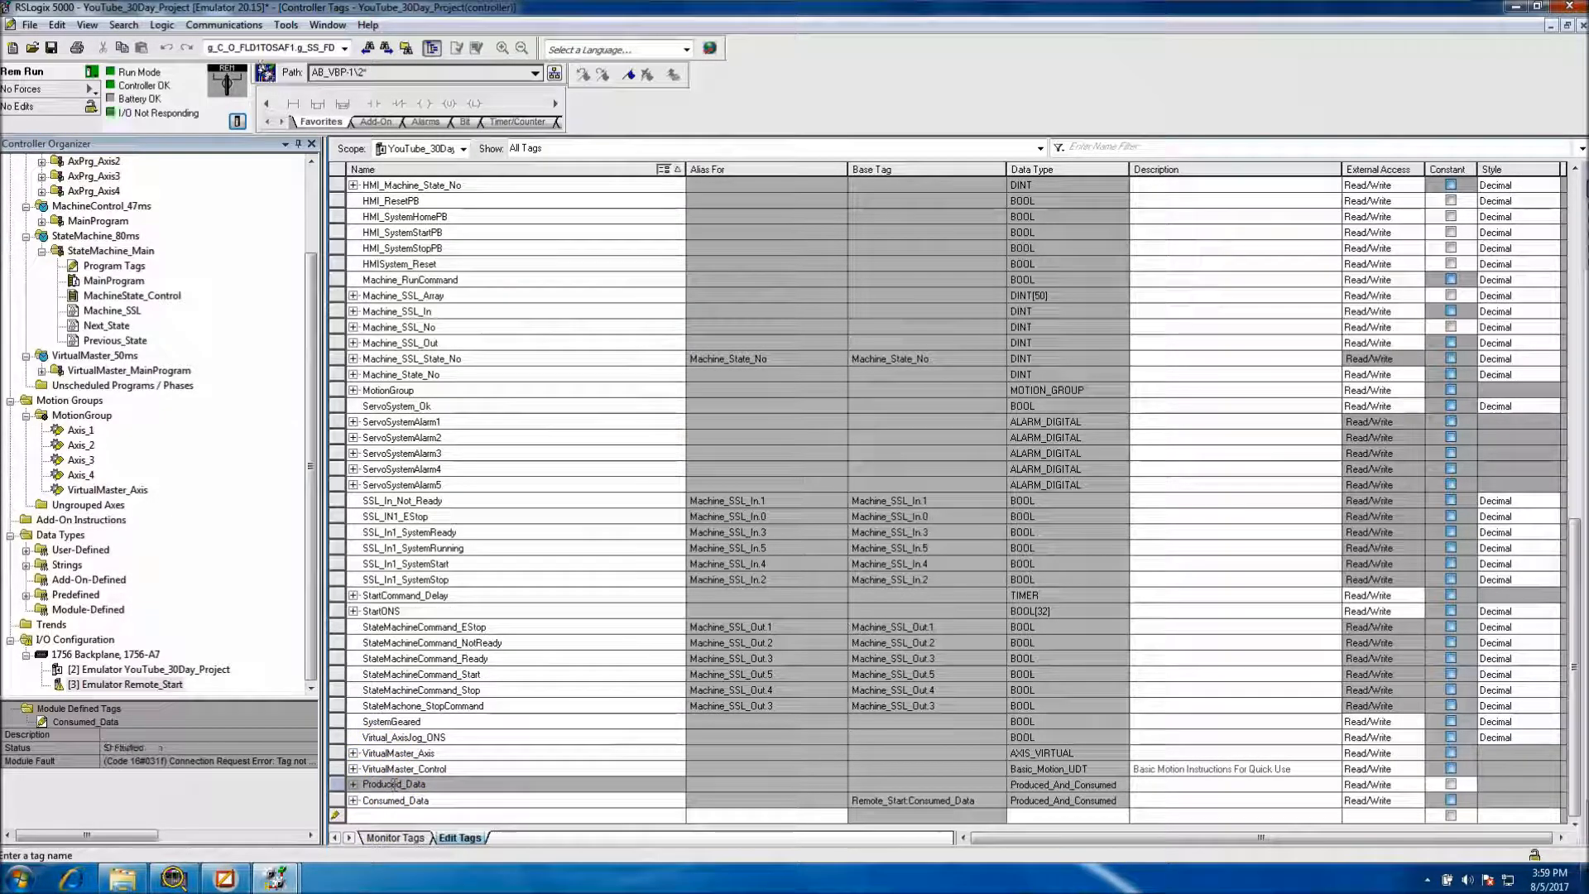
click(93, 80)
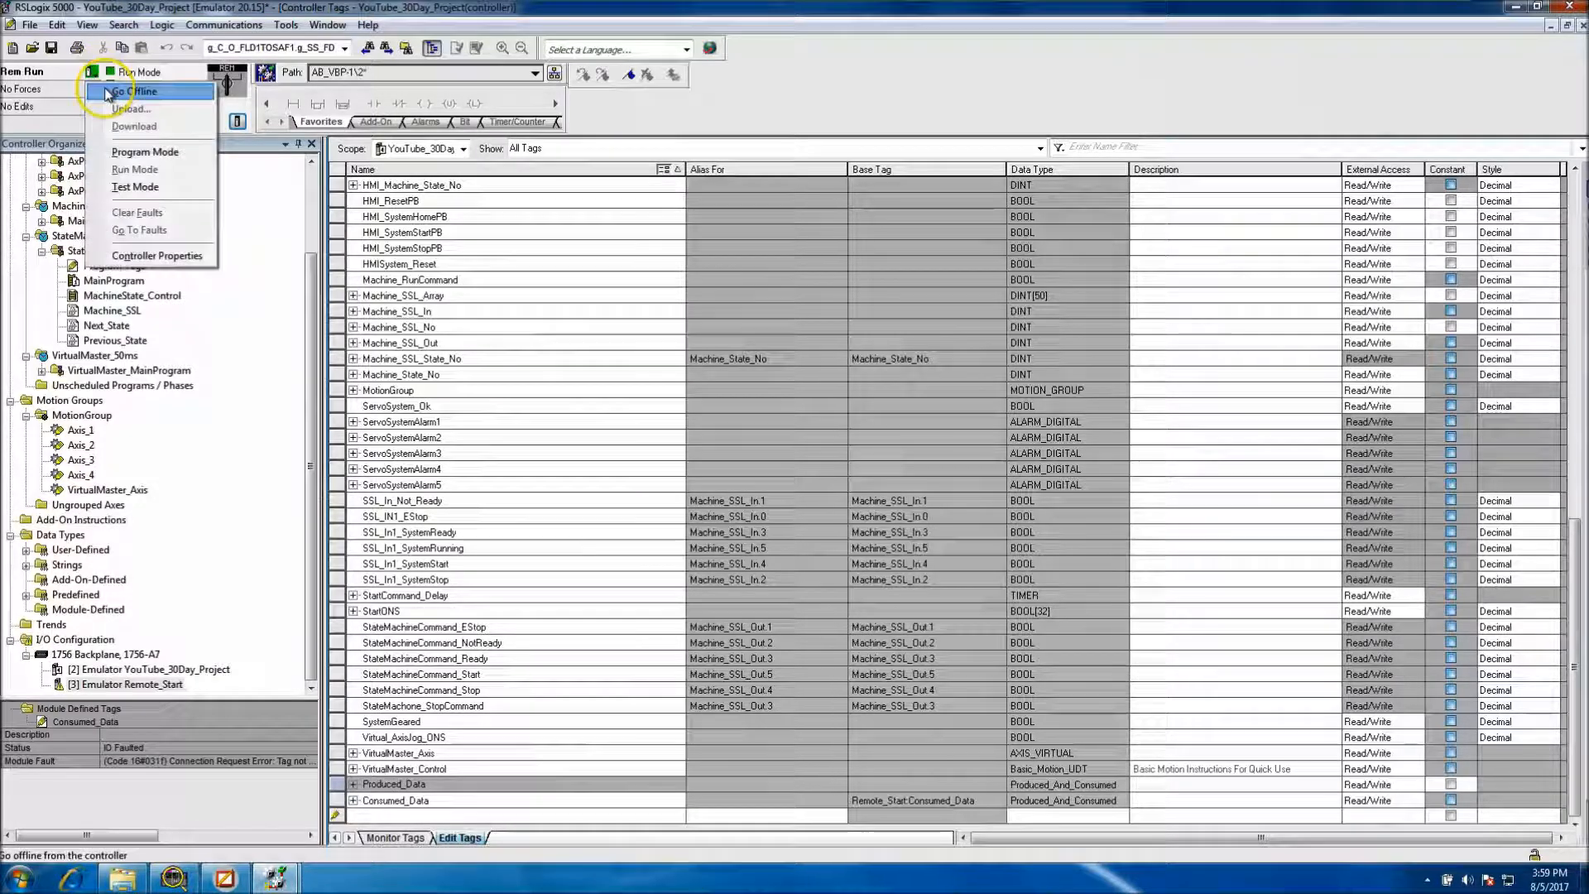
click(136, 152)
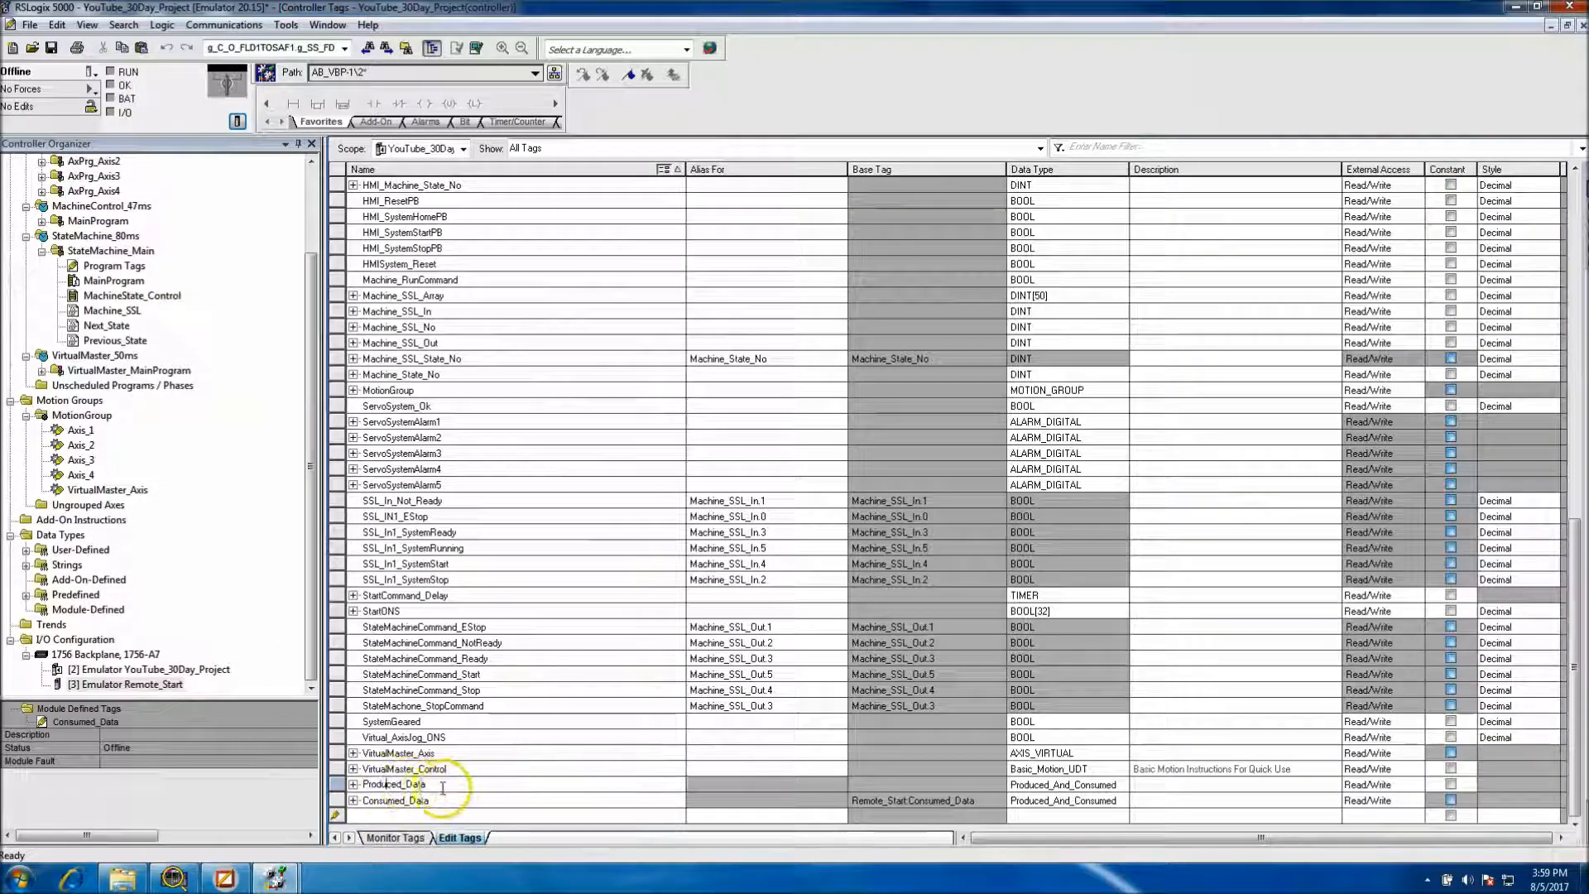
click(393, 785)
right_click(390, 785)
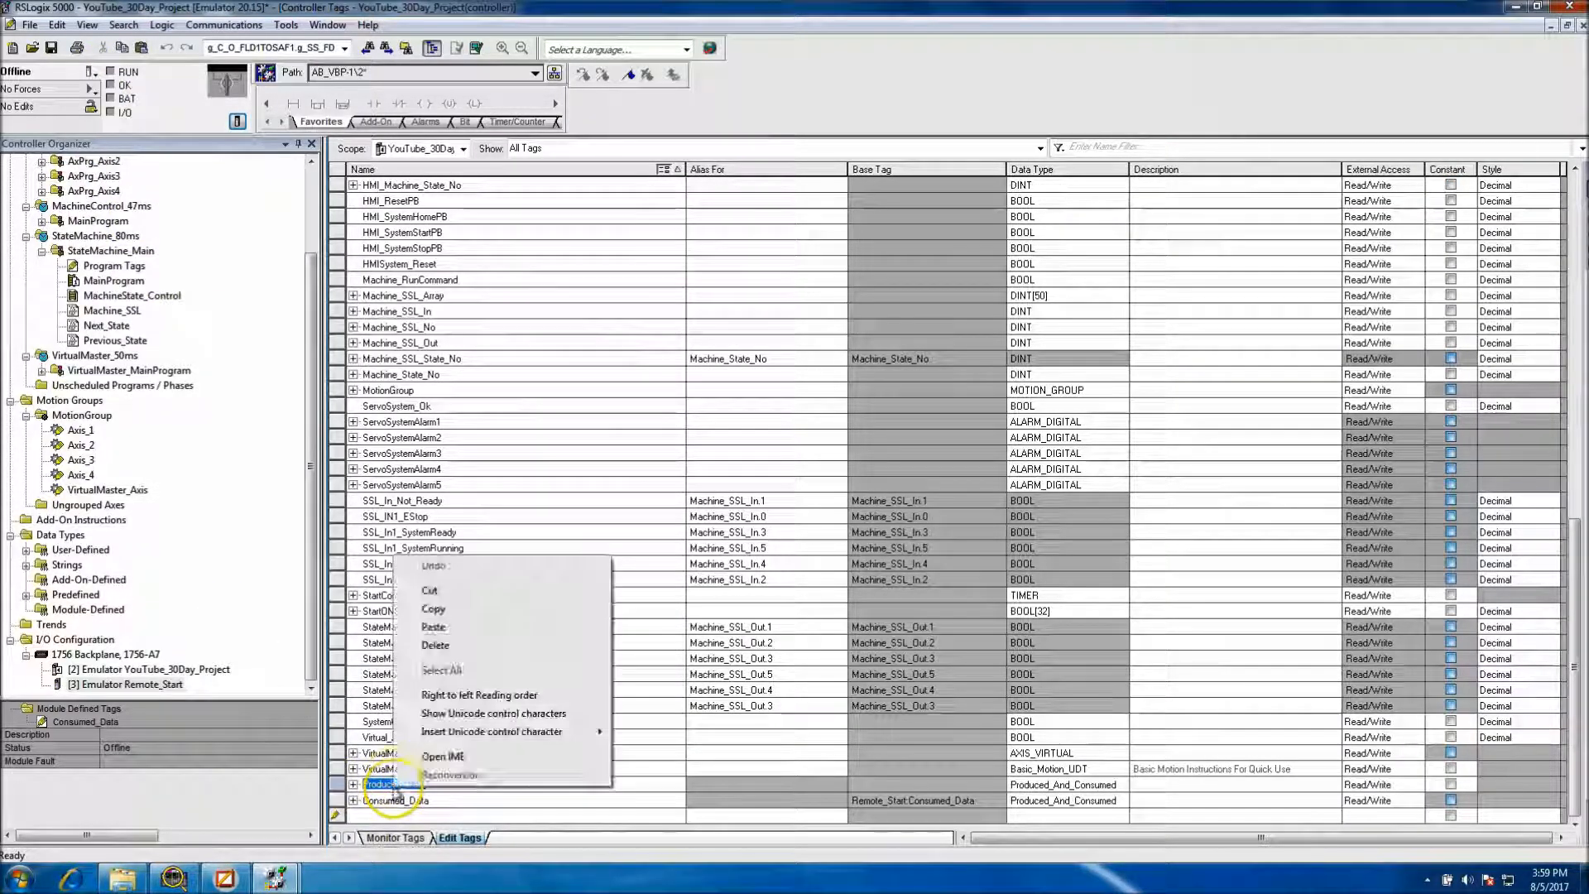
click(423, 613)
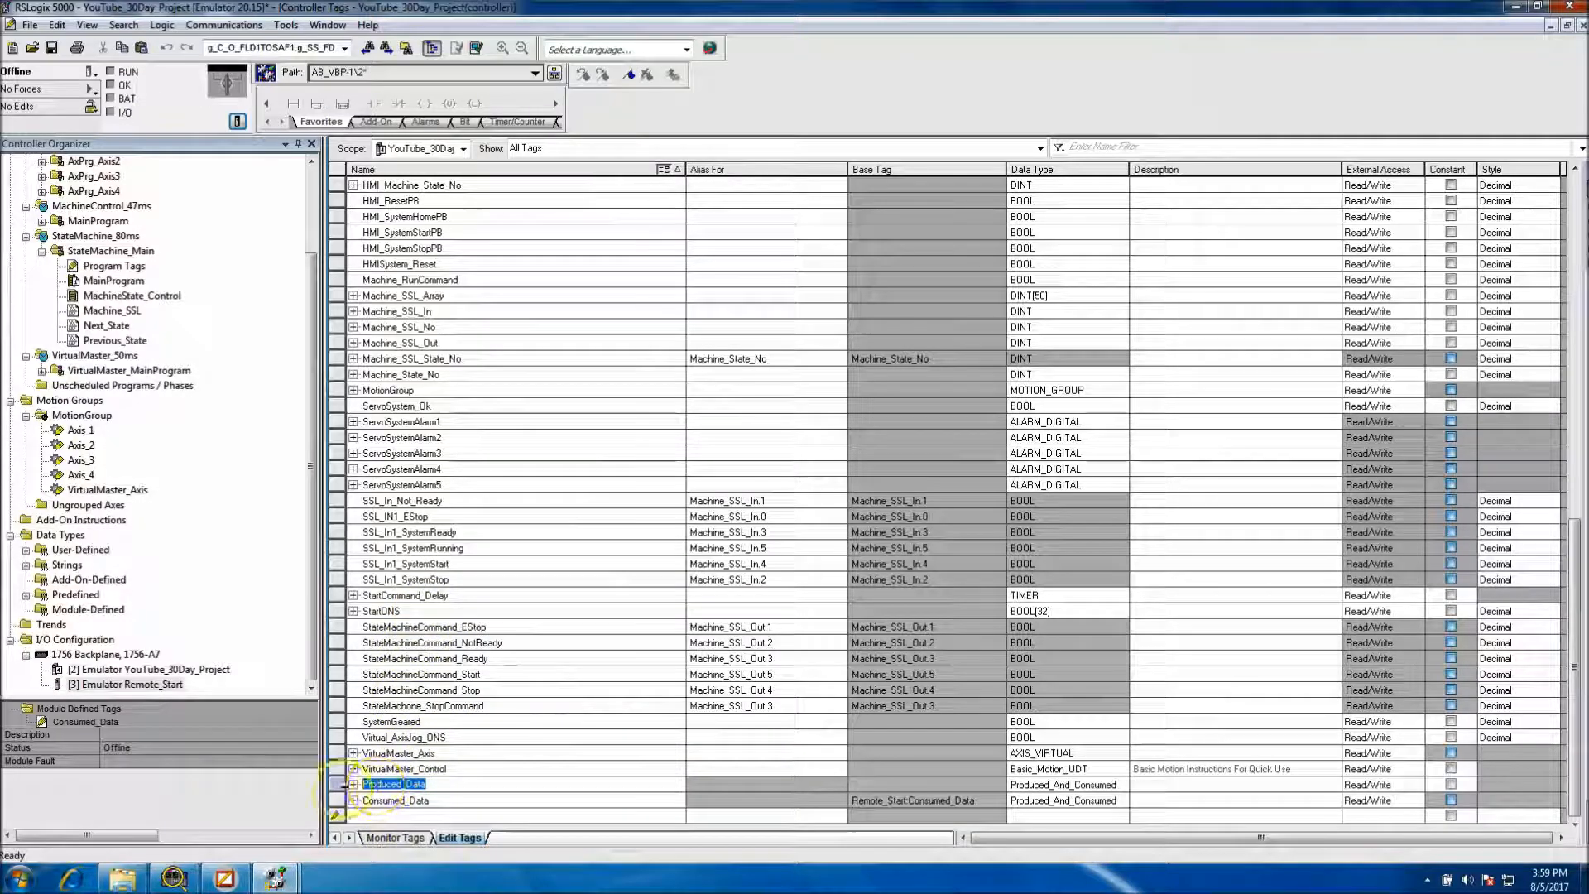
Set the remote data of the Consumed_Data tag's connection to Produced_Data, with Remote_Start as the producer, and apply the change
click(339, 800)
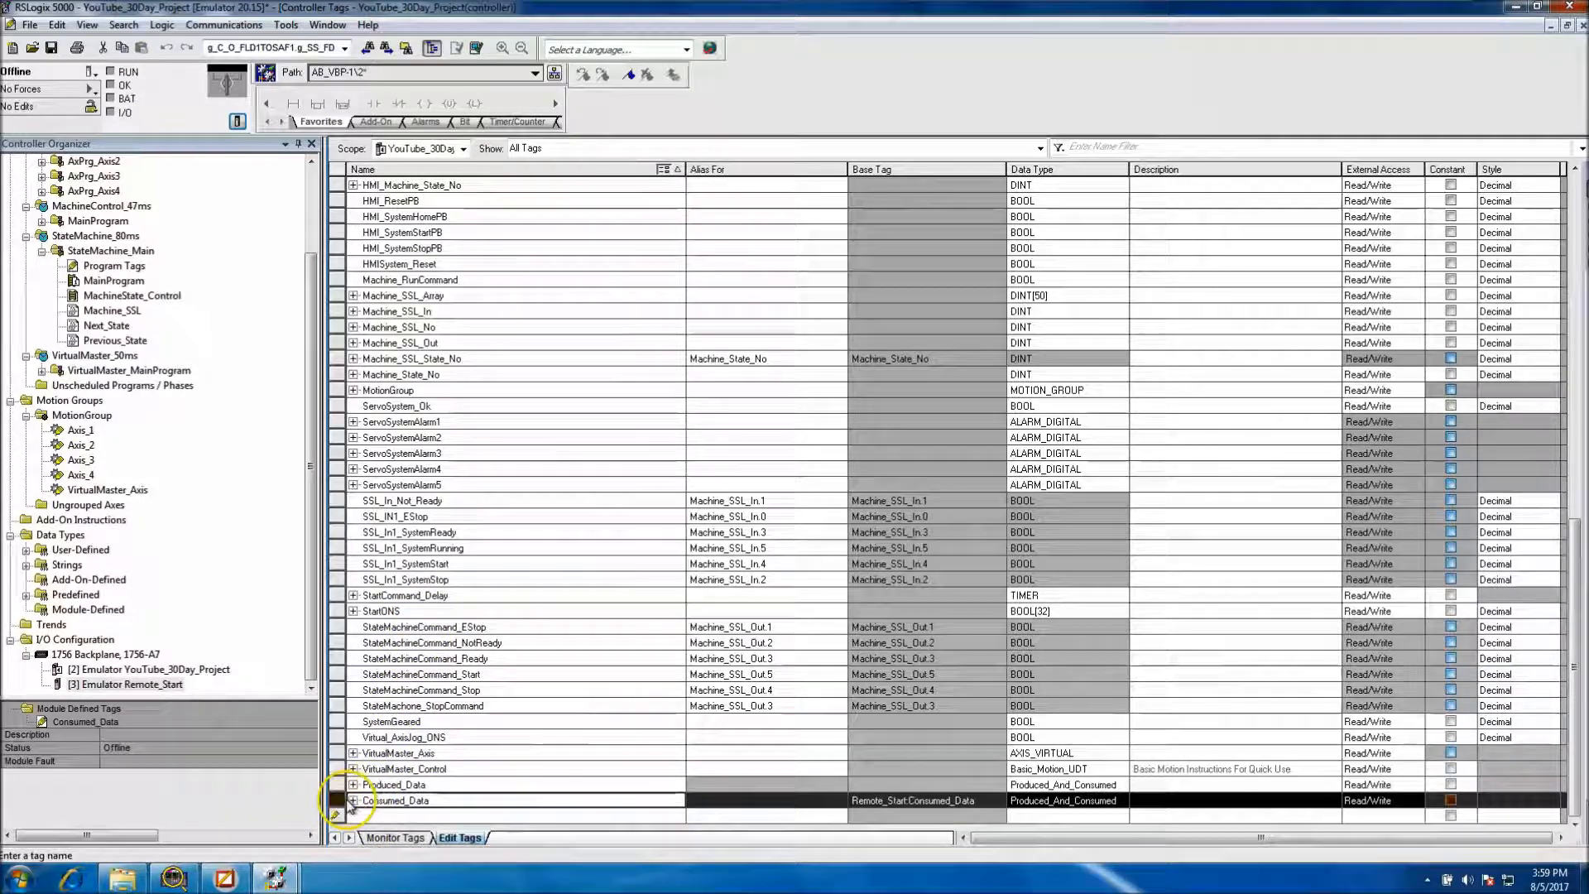
right_click(337, 798)
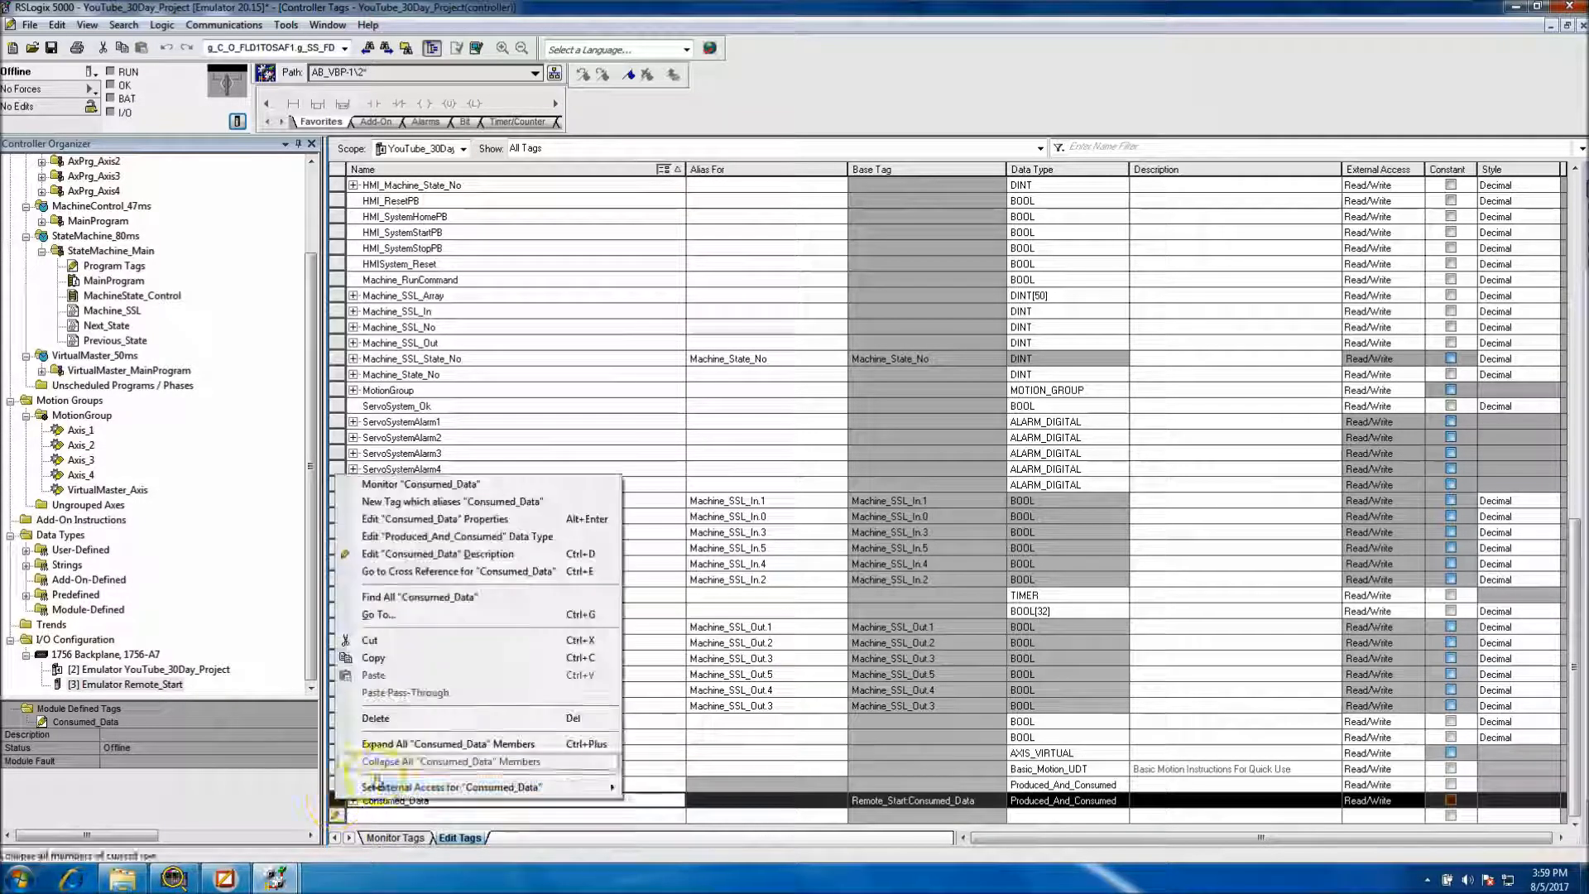
click(436, 519)
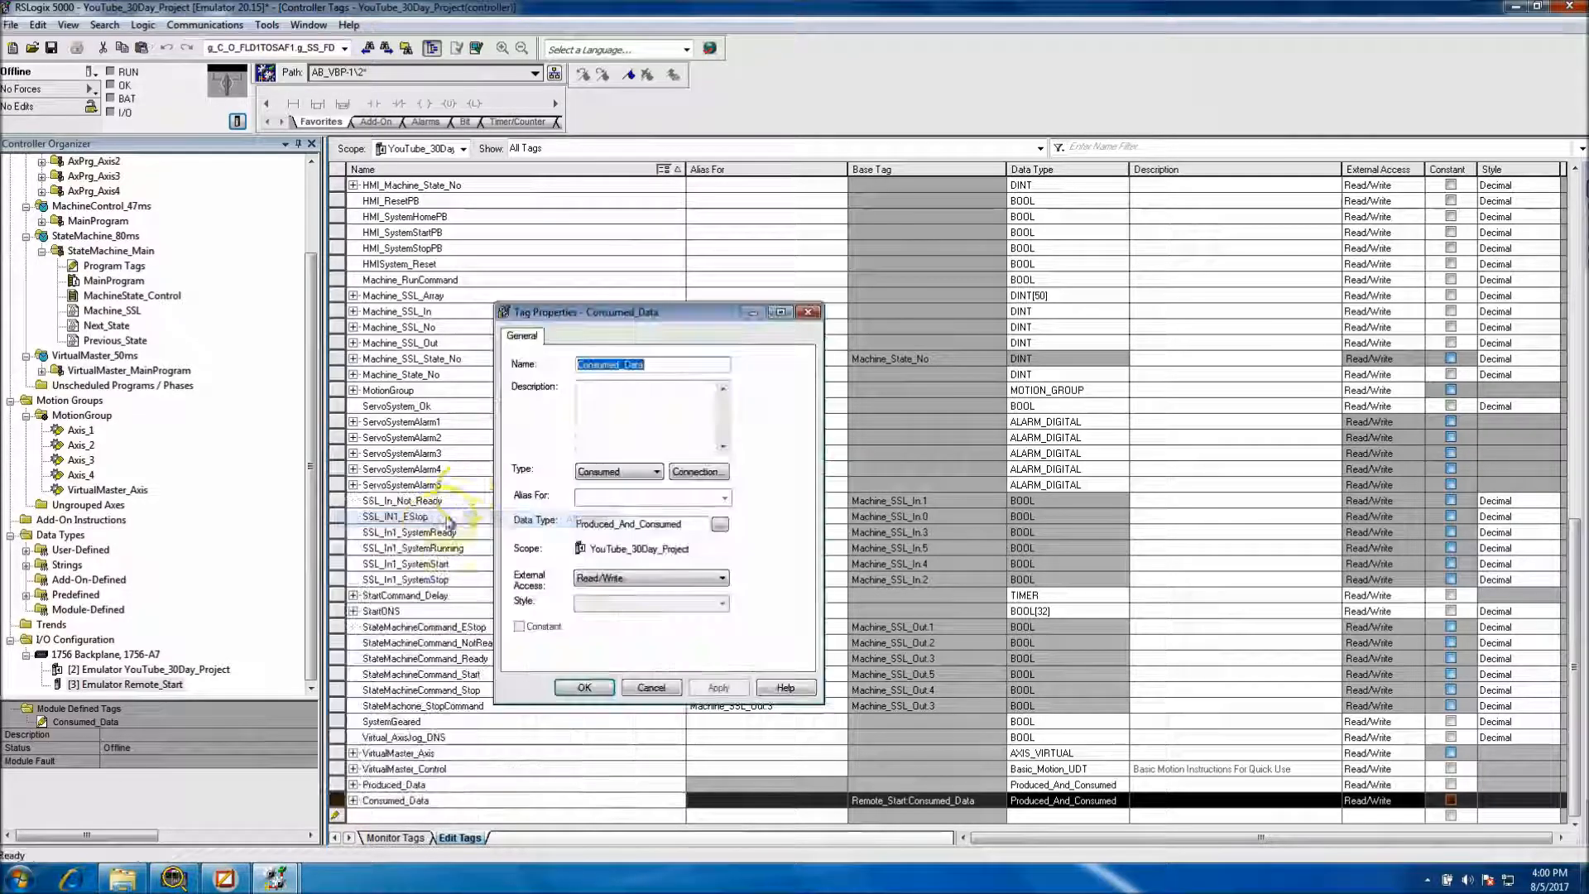
click(667, 475)
double_click(693, 394)
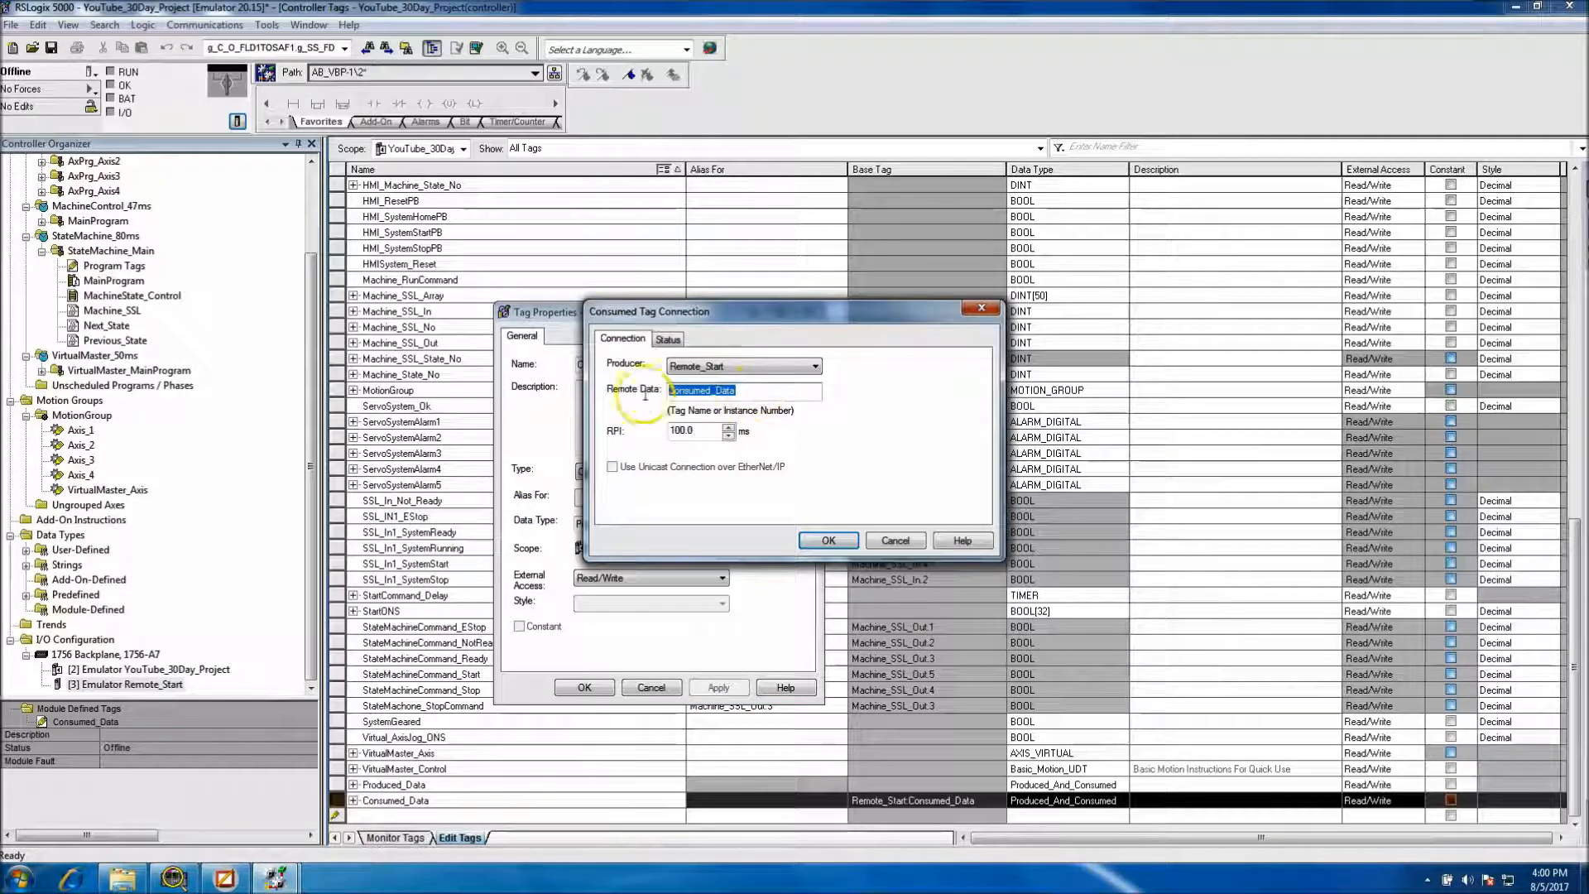
right_click(696, 399)
click(728, 440)
click(844, 541)
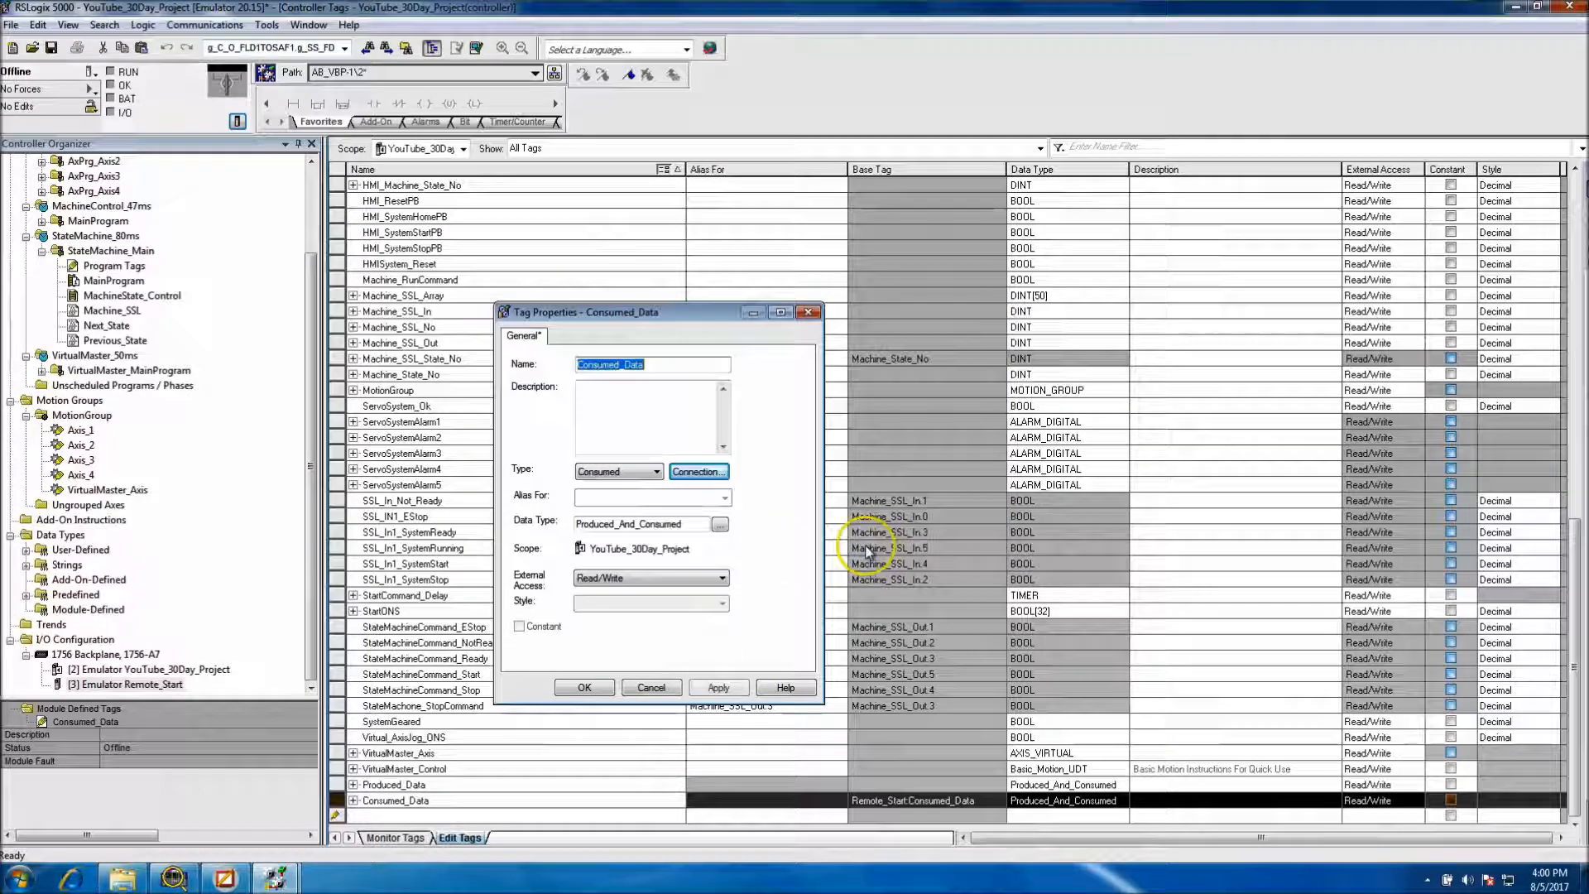
click(716, 687)
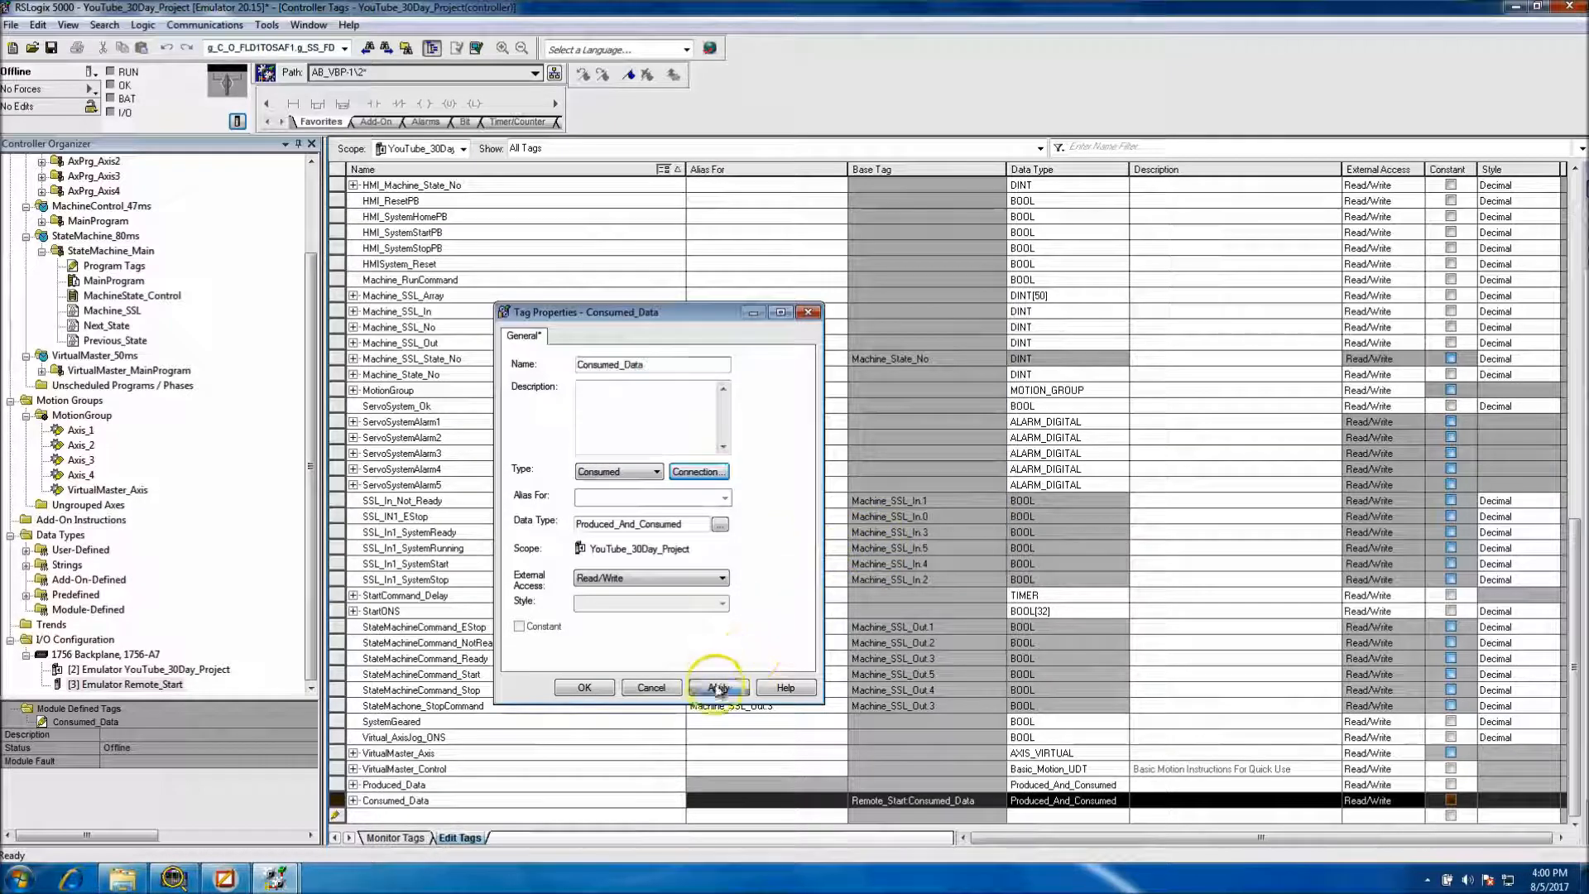
click(586, 688)
Switch to the Remote_Start project and take it offline
mouse_move(276, 877)
click(369, 807)
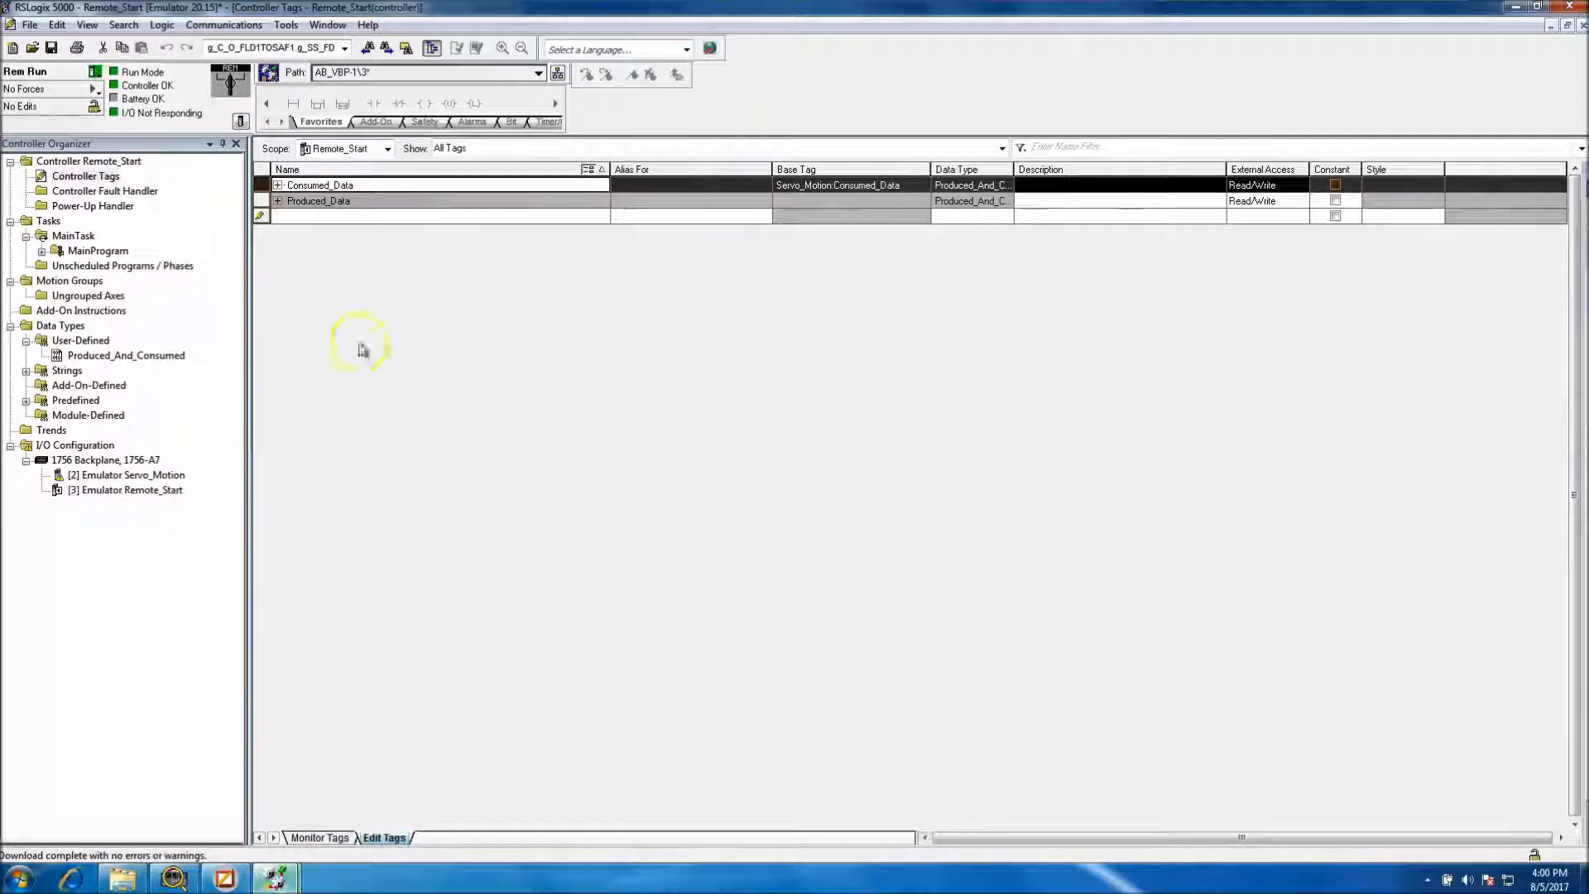
click(95, 72)
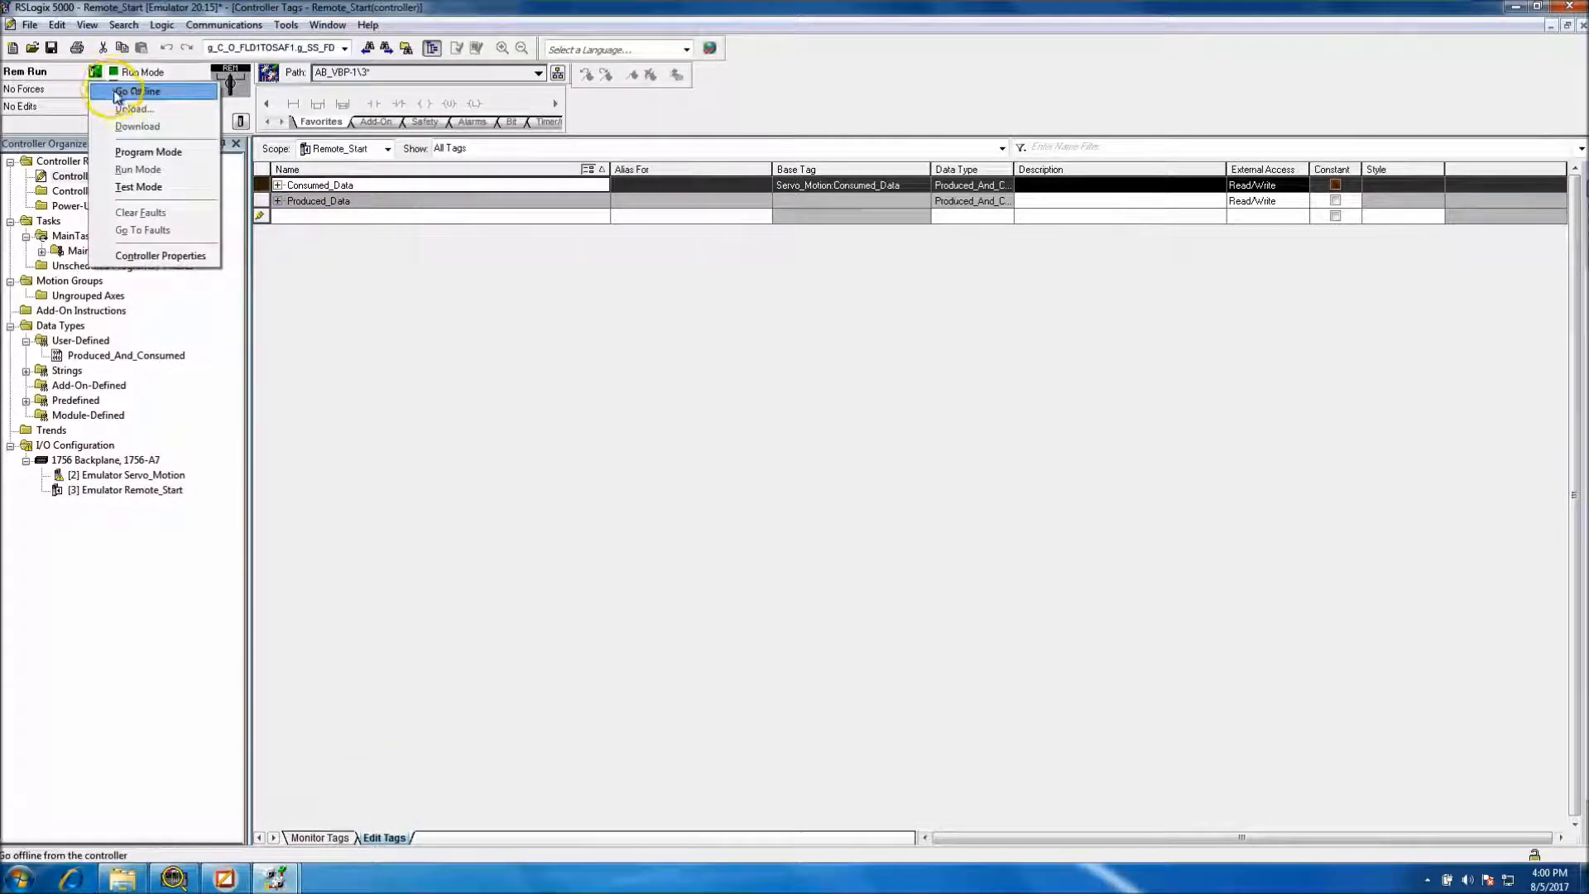
click(117, 92)
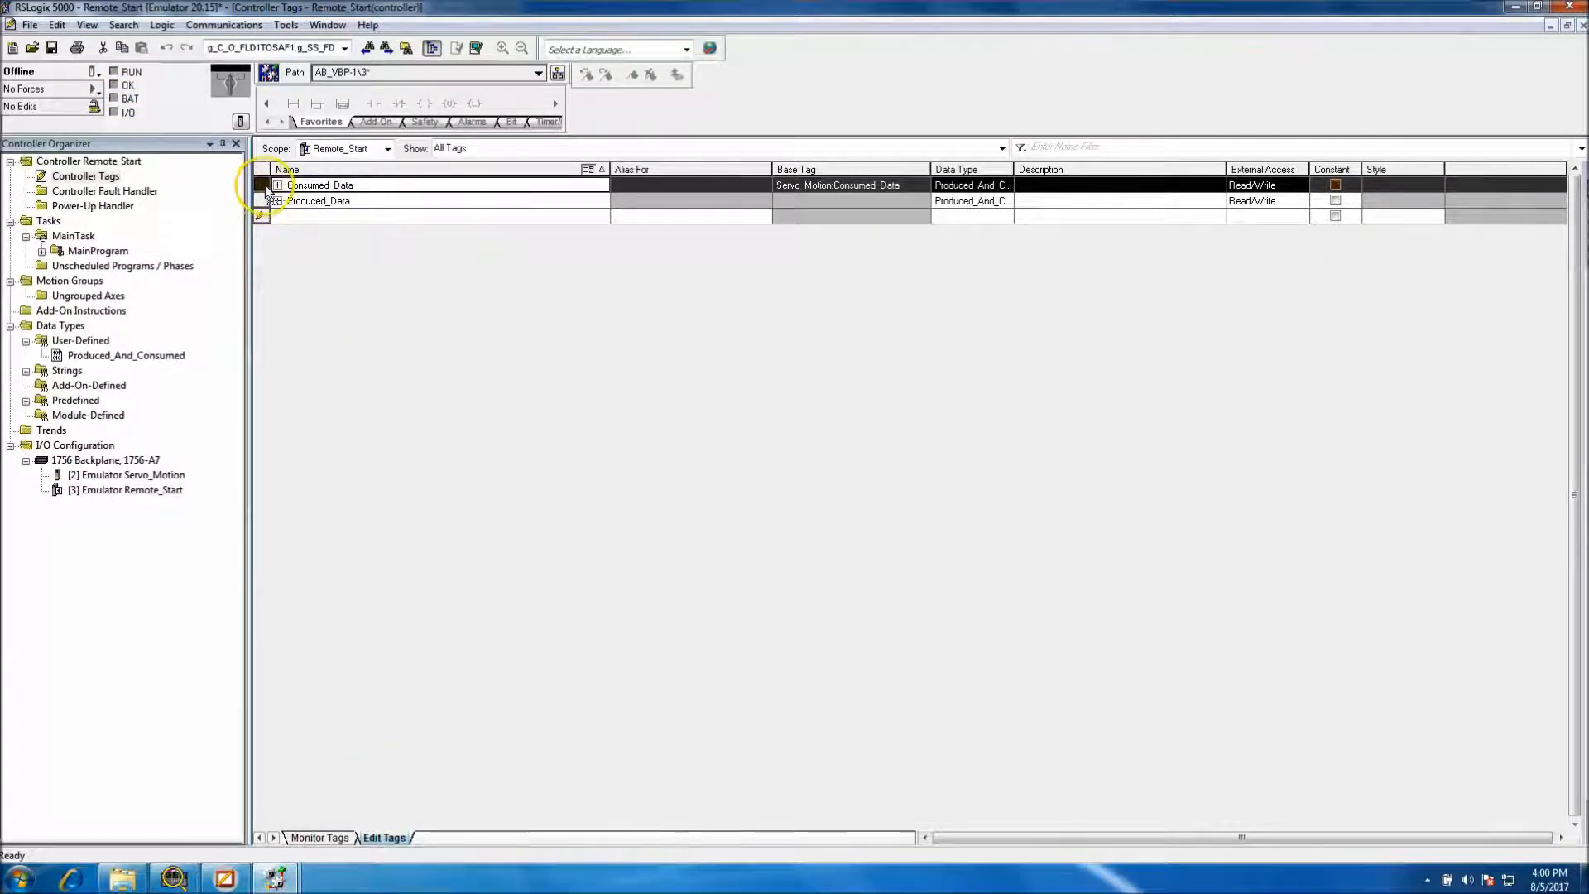
Set the remote data of Remote_Start's Consumed_Data tag connection to Produced_Data, with Servo_Motion as the producer
right_click(266, 185)
click(346, 227)
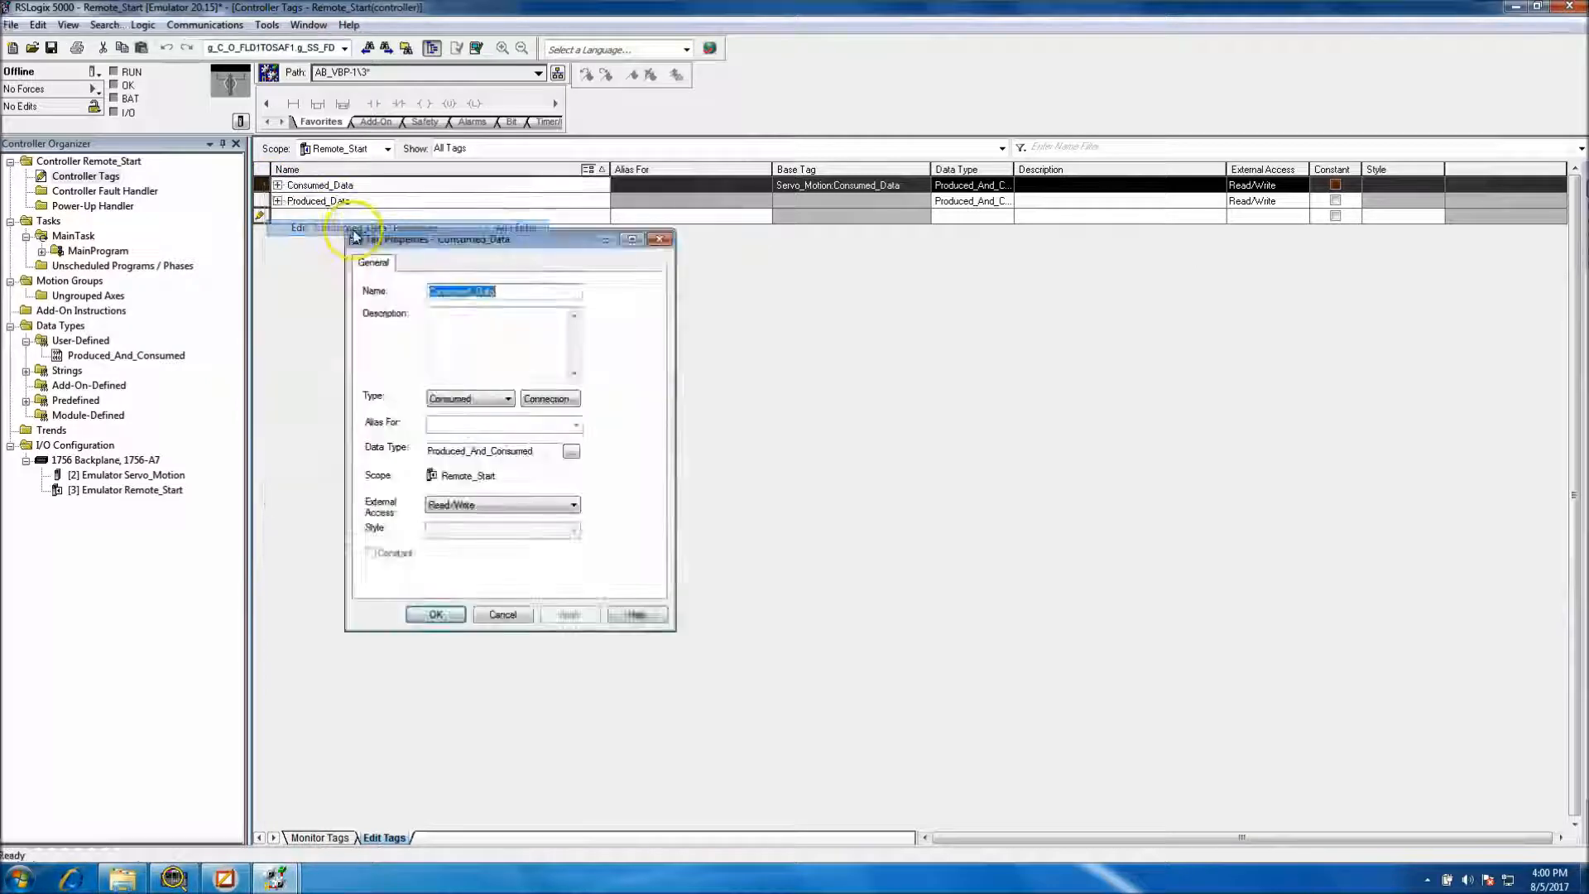
click(546, 398)
double_click(702, 390)
right_click(702, 391)
click(733, 444)
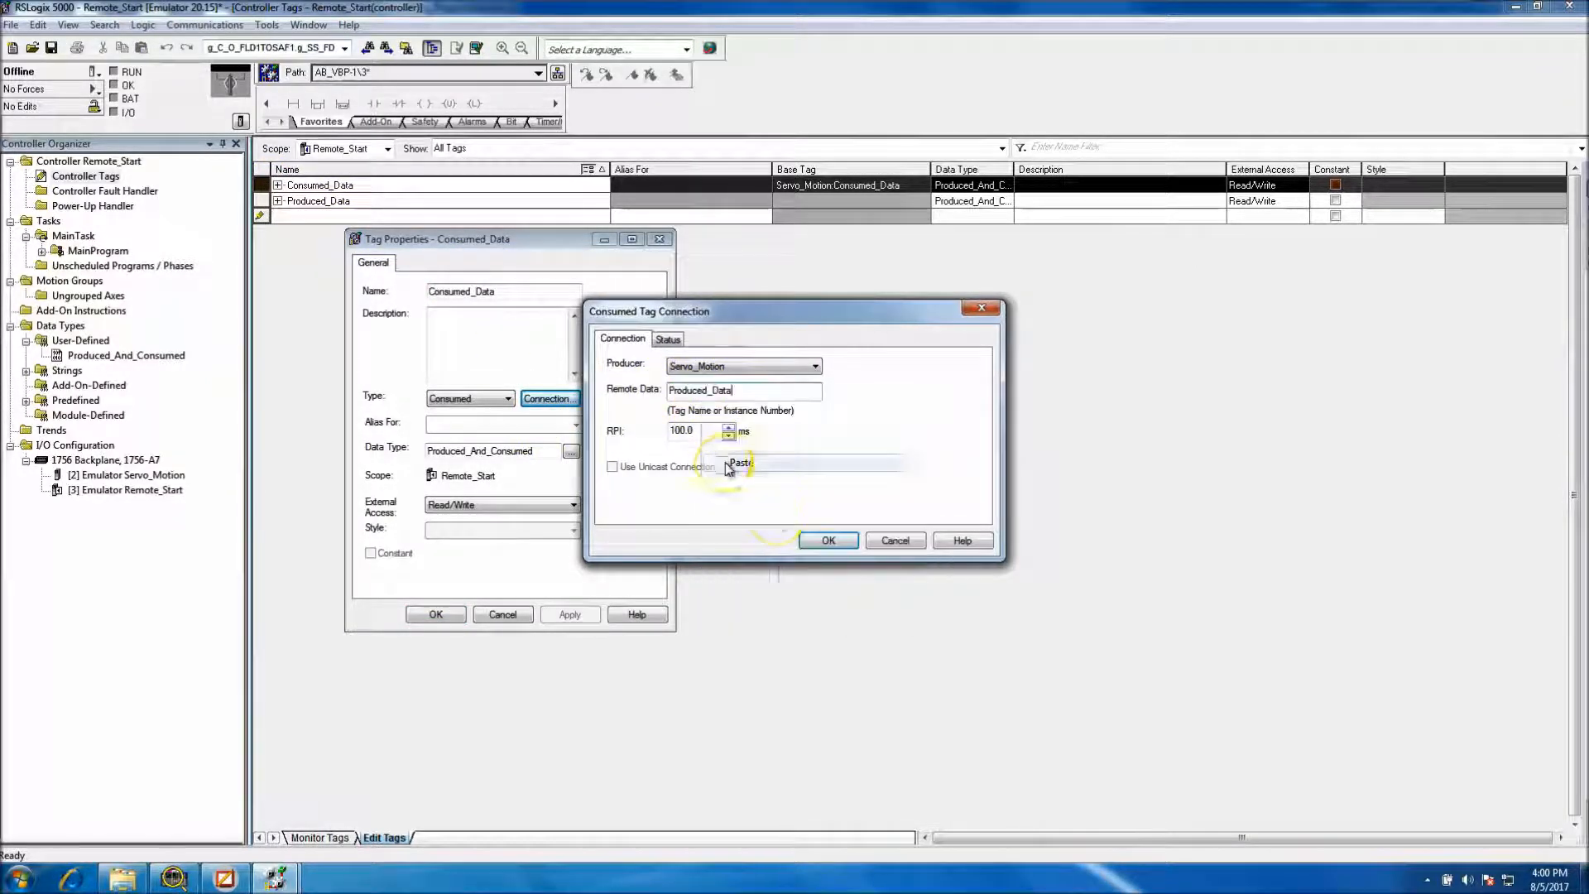
click(830, 540)
click(569, 614)
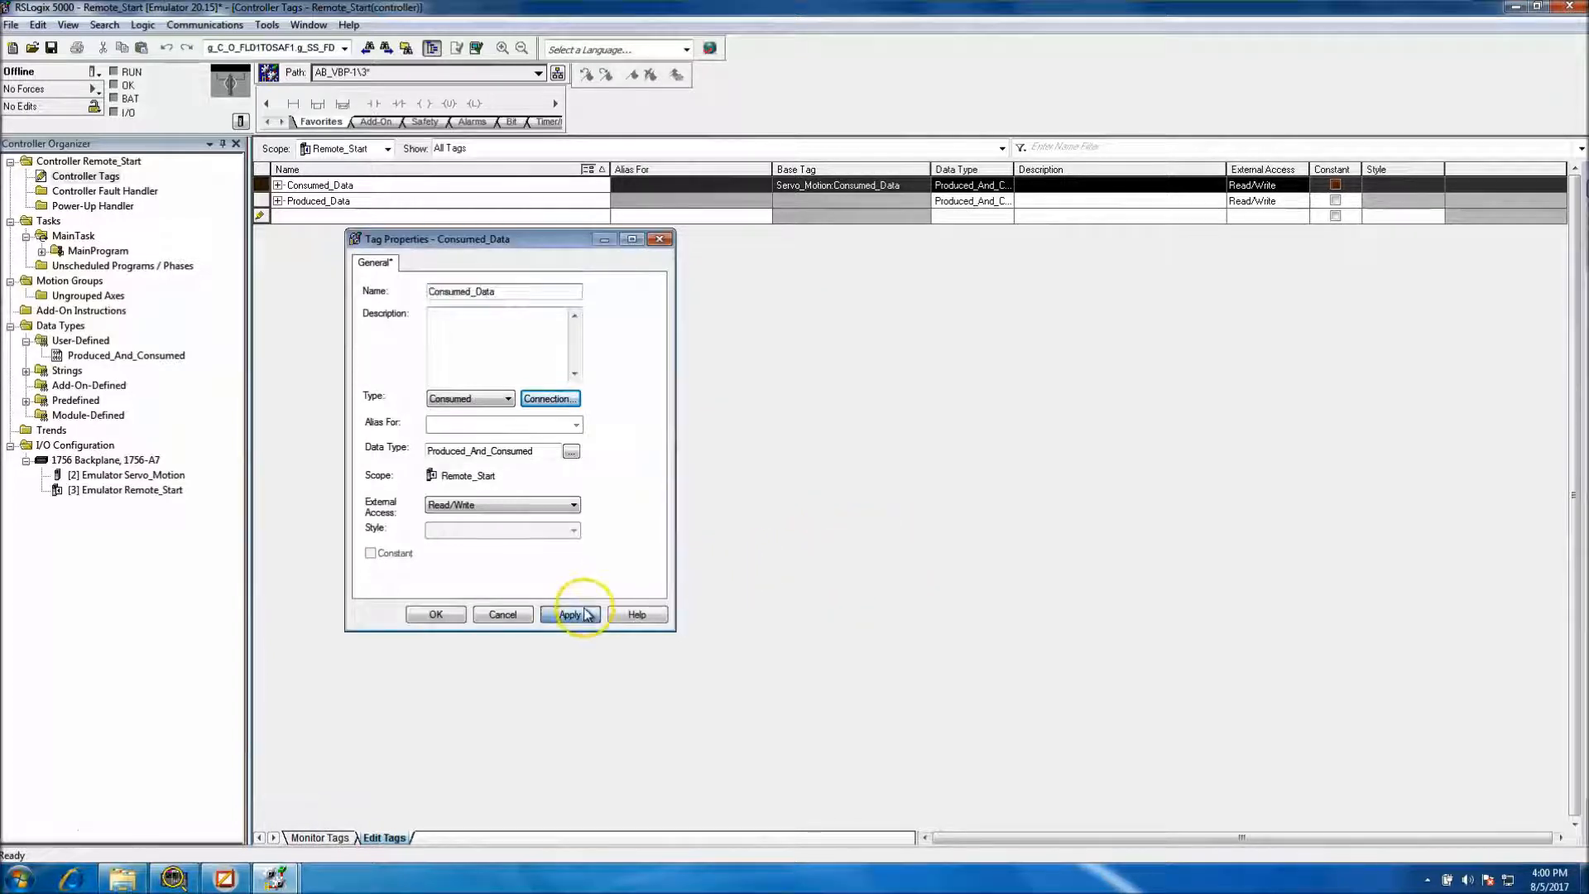
click(436, 615)
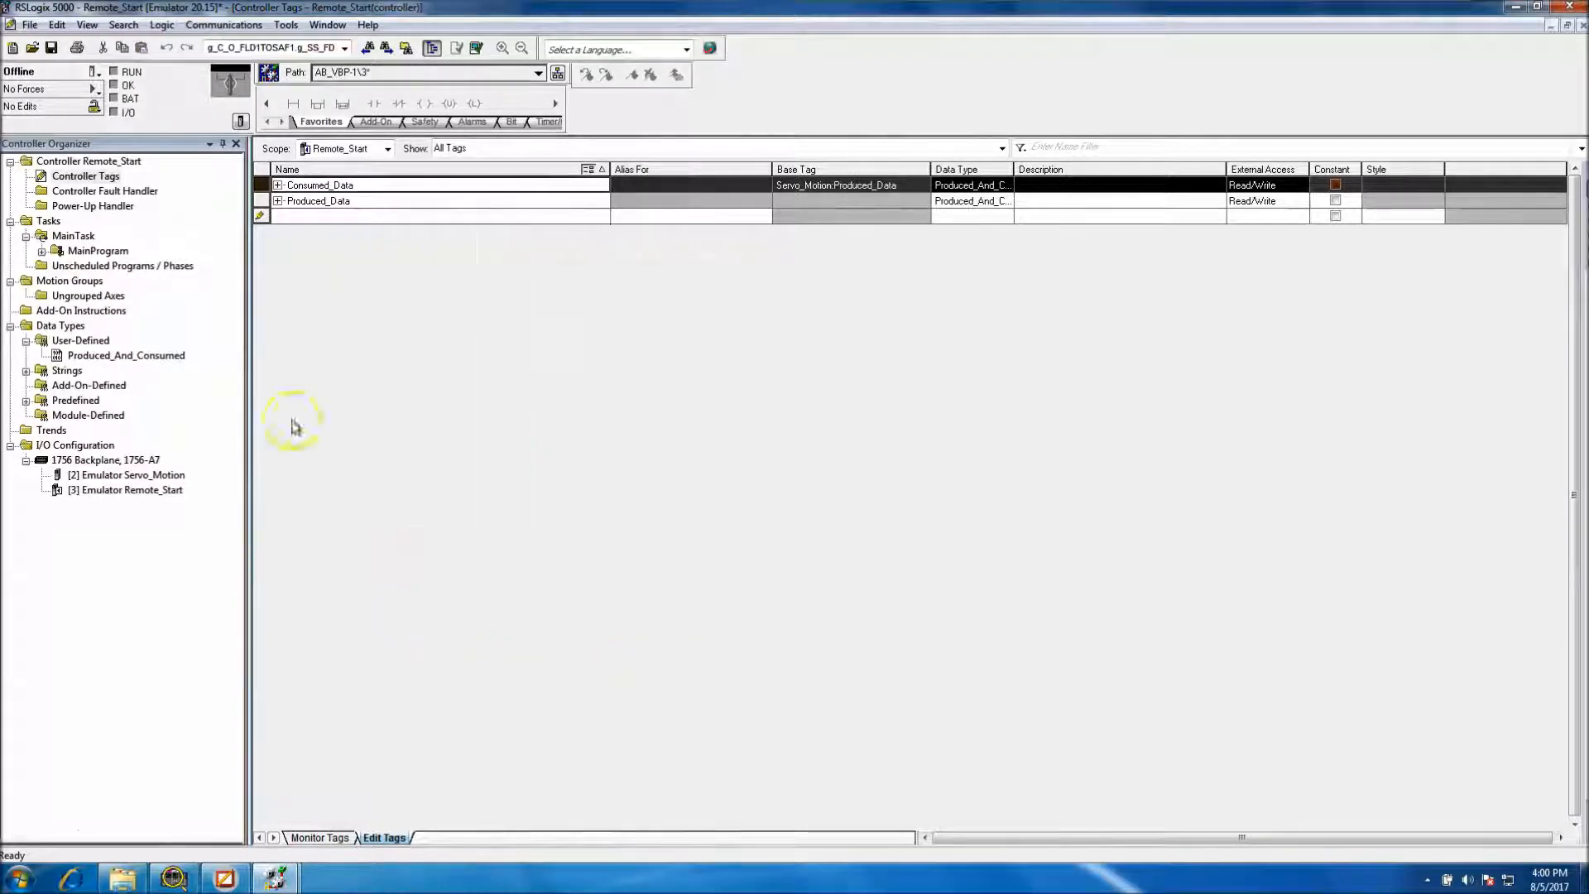
Start downloading Remote_Start to the emulator controller at AB_VBP-1\3
click(222, 33)
click(222, 42)
click(966, 379)
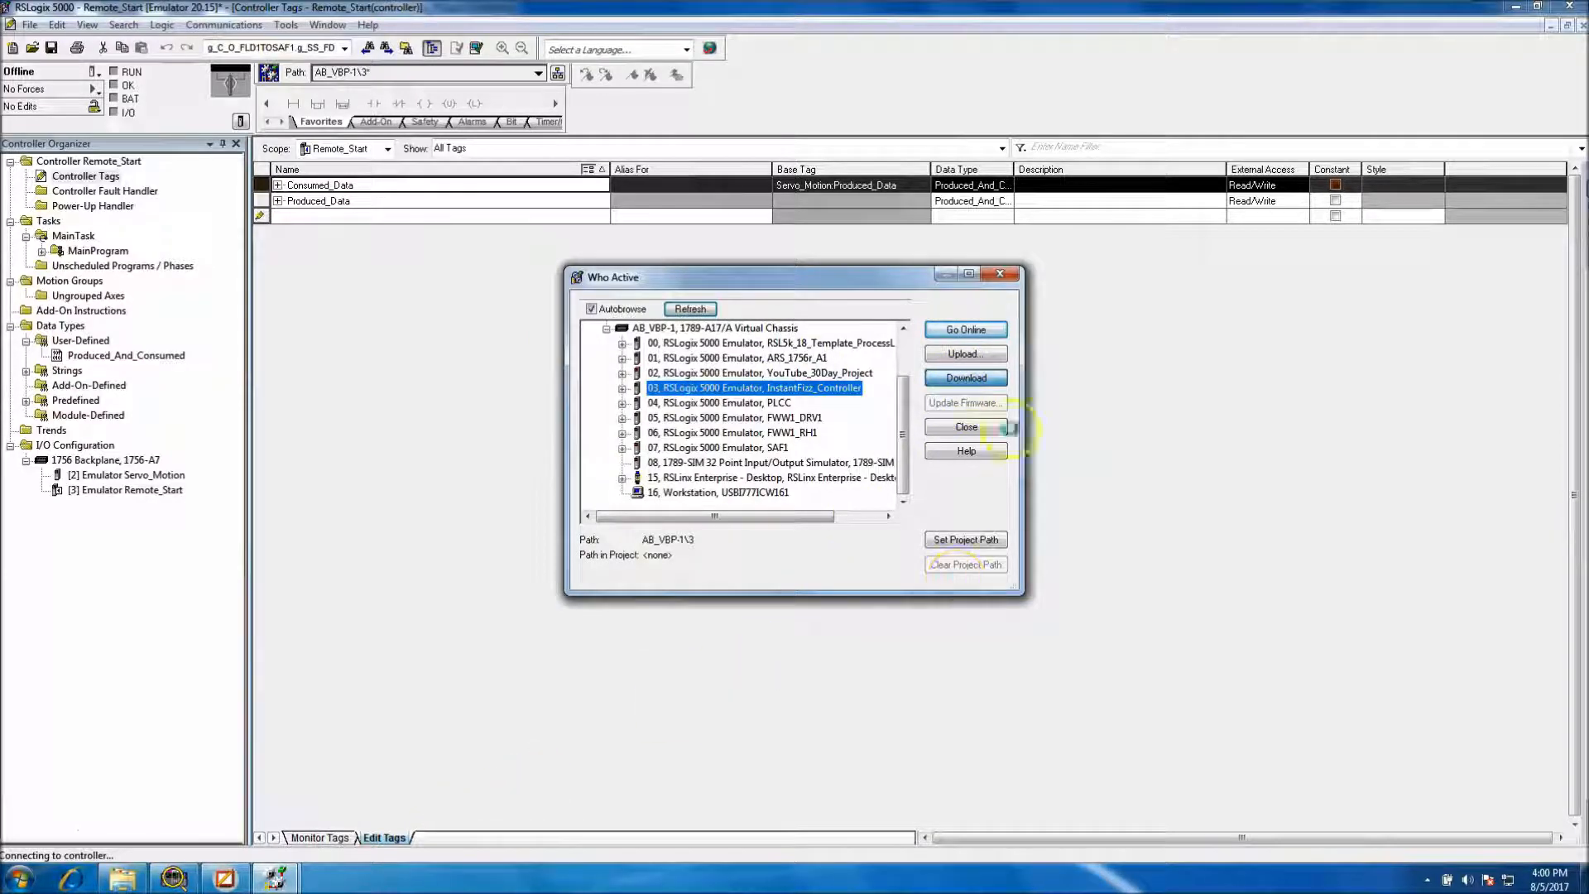
click(719, 574)
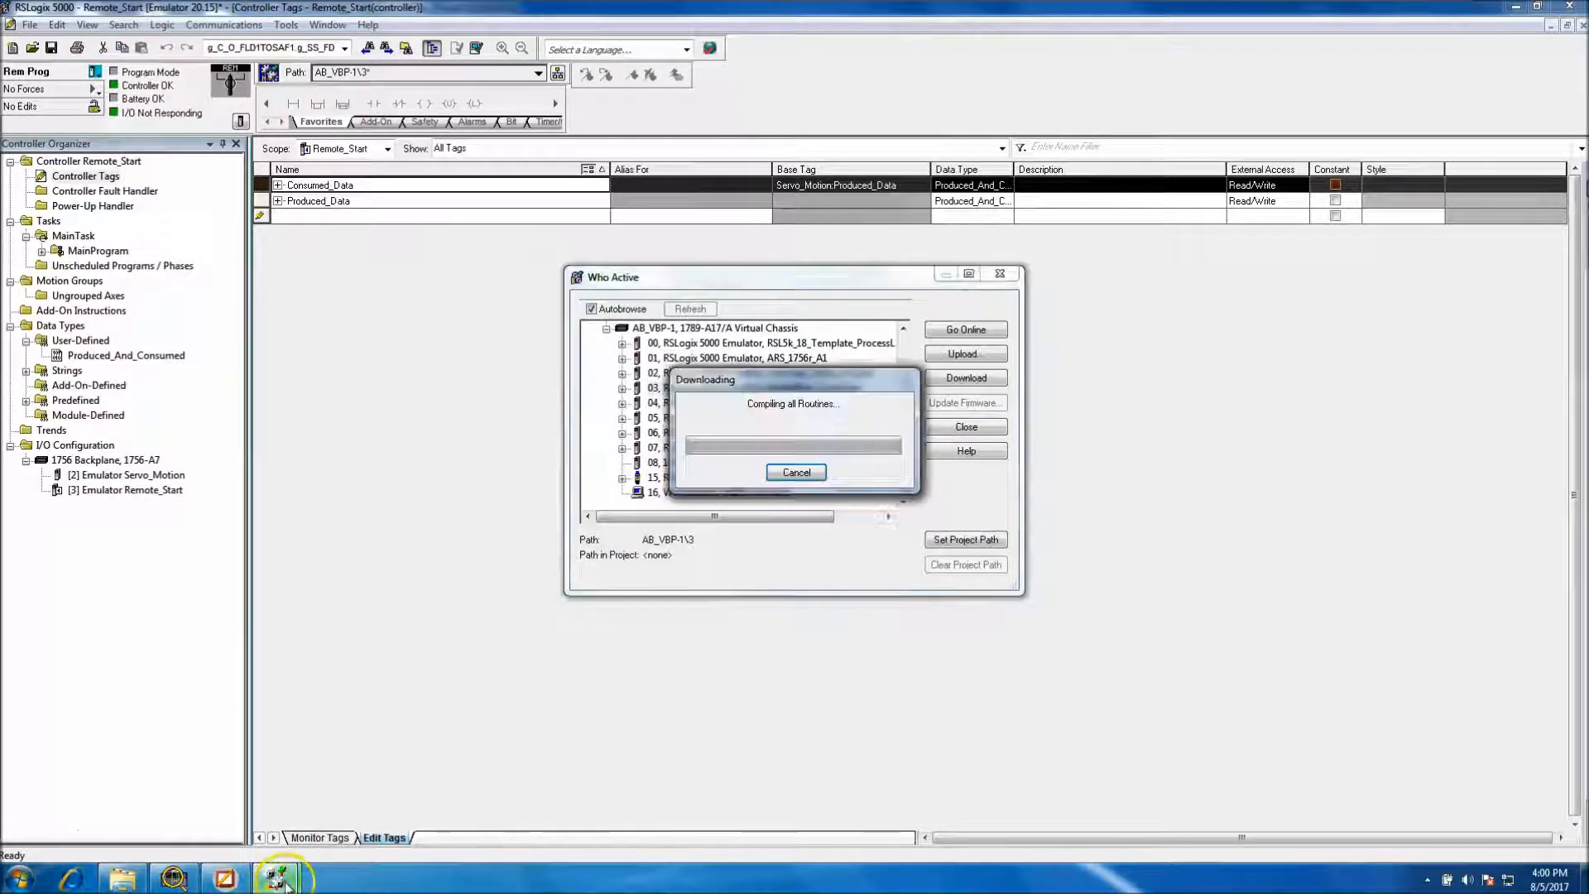
Switch to YouTube_30Day_Project, download it to AB_VBP-1\2 with a return to Remote Run, and check the Remote_Start module's status
mouse_move(274, 877)
click(184, 782)
click(224, 24)
click(234, 39)
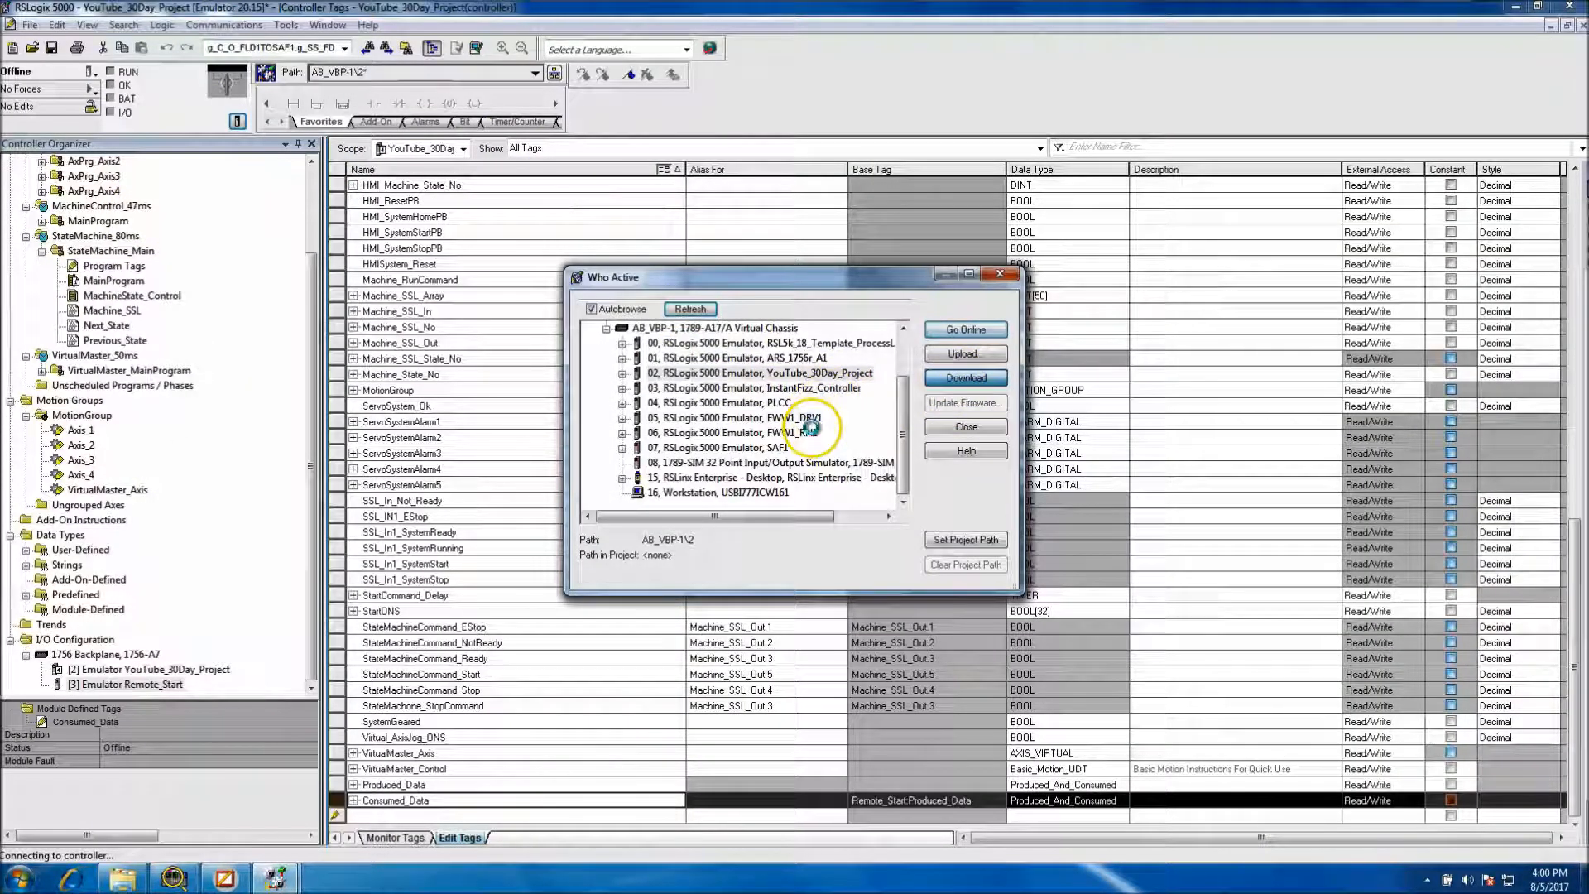
key(Return)
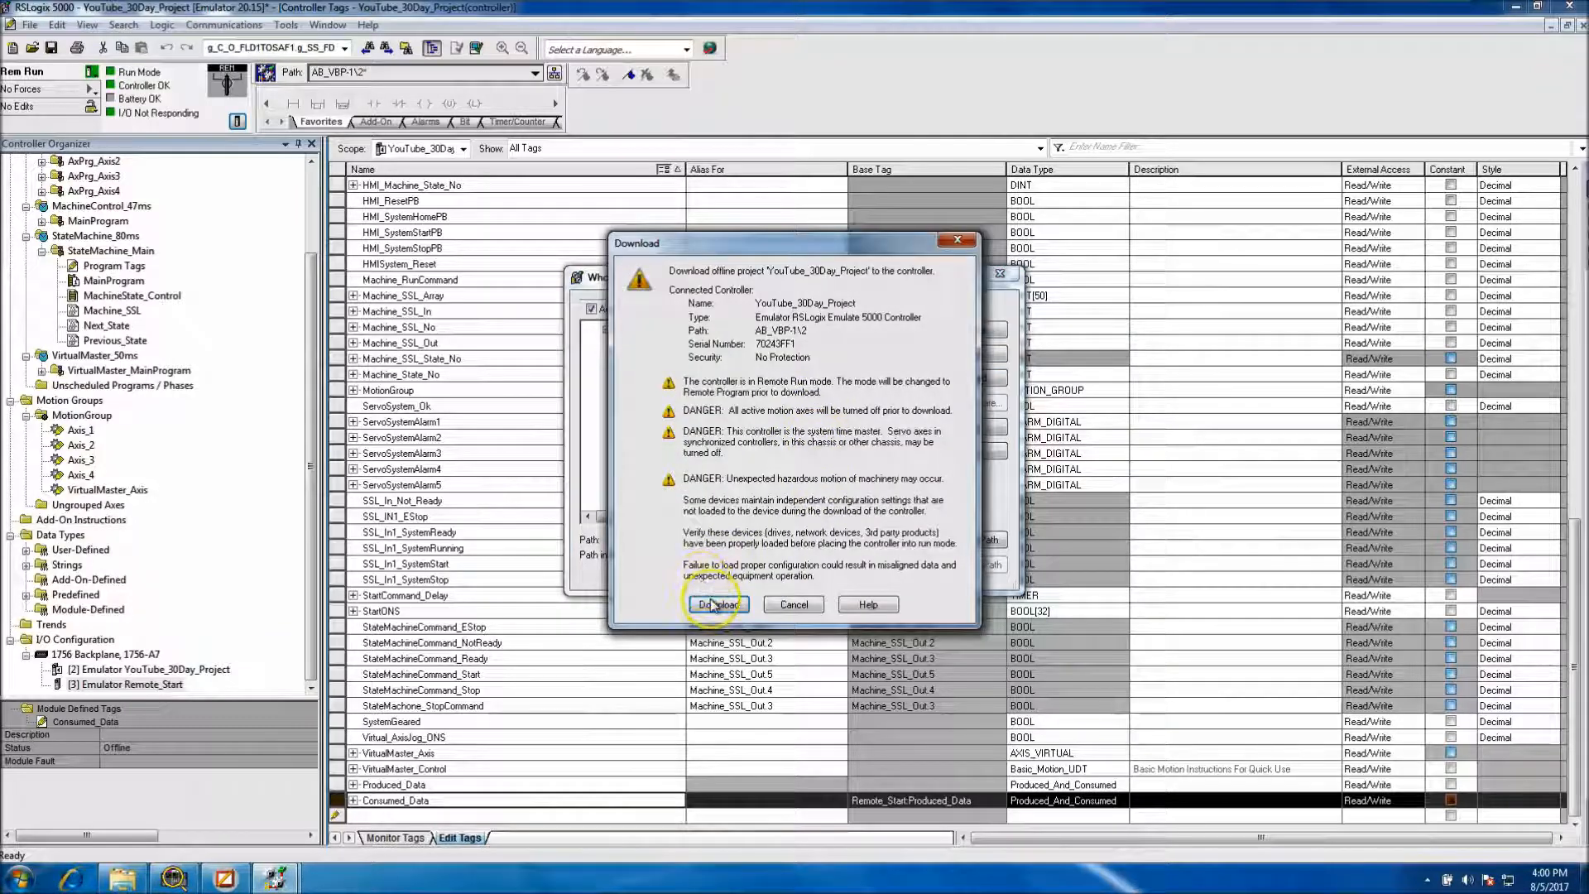
click(713, 604)
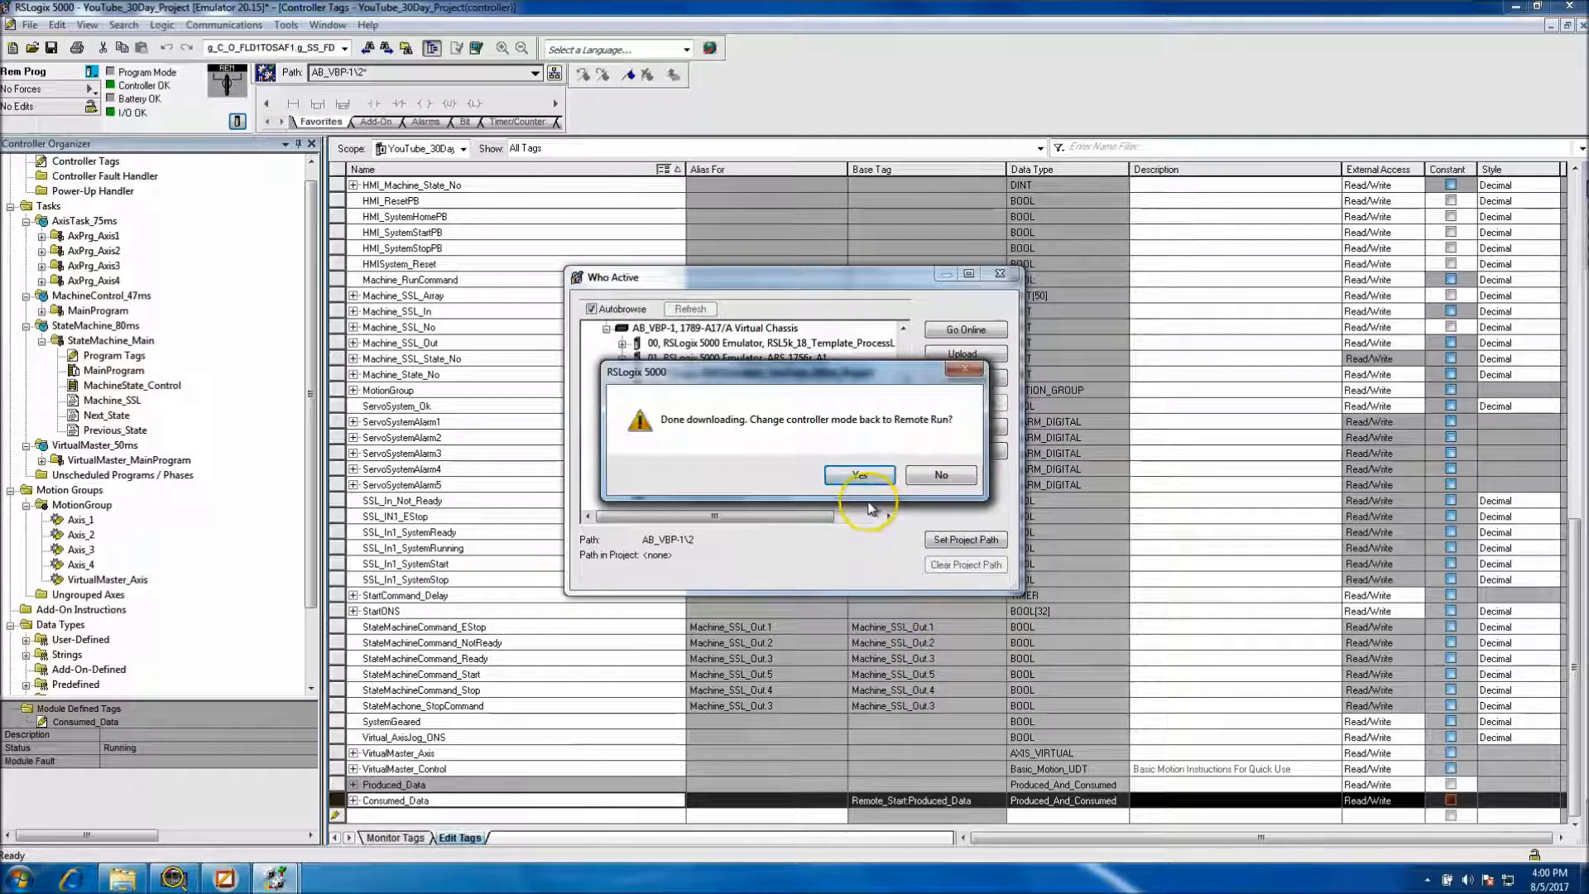
click(857, 474)
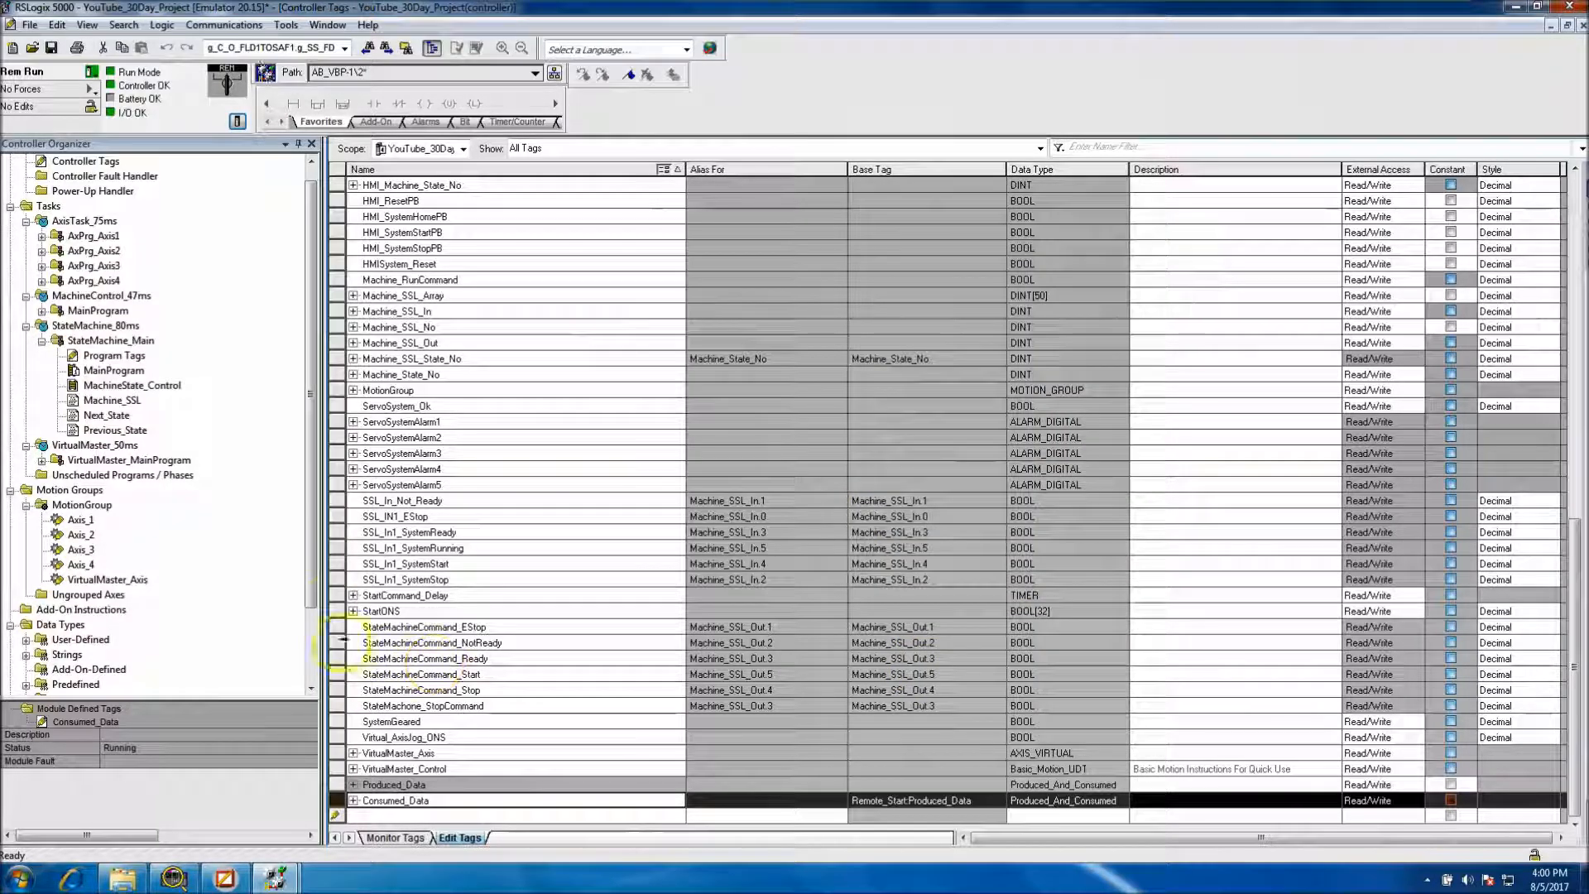
scroll(249, 687, down, 2)
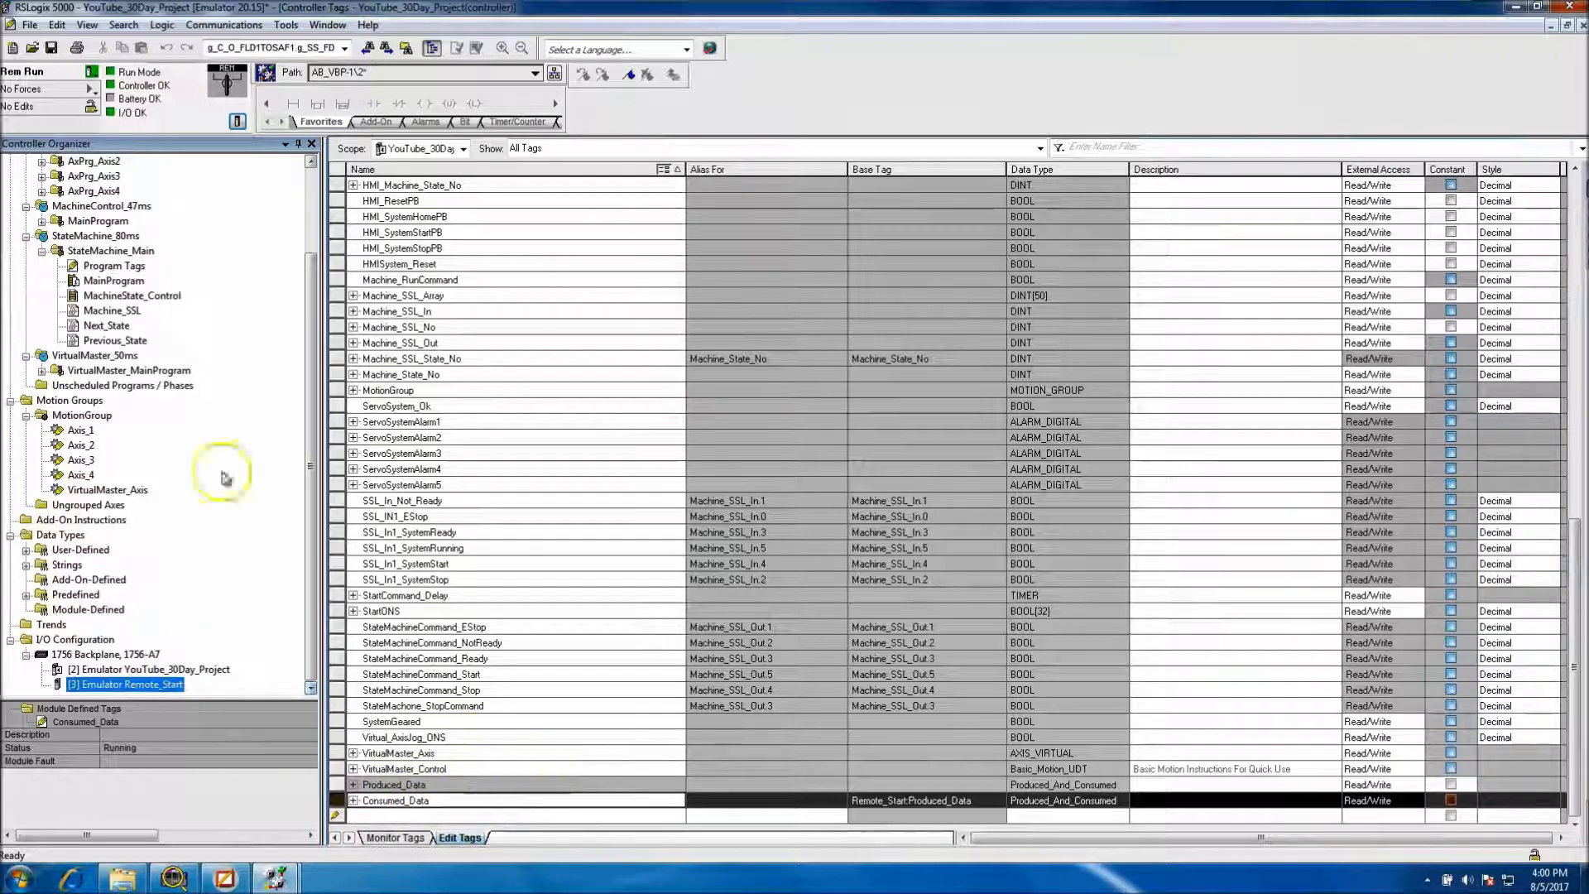
Switch to Remote_Start and return its controller to Remote Run after the download
mouse_move(276, 877)
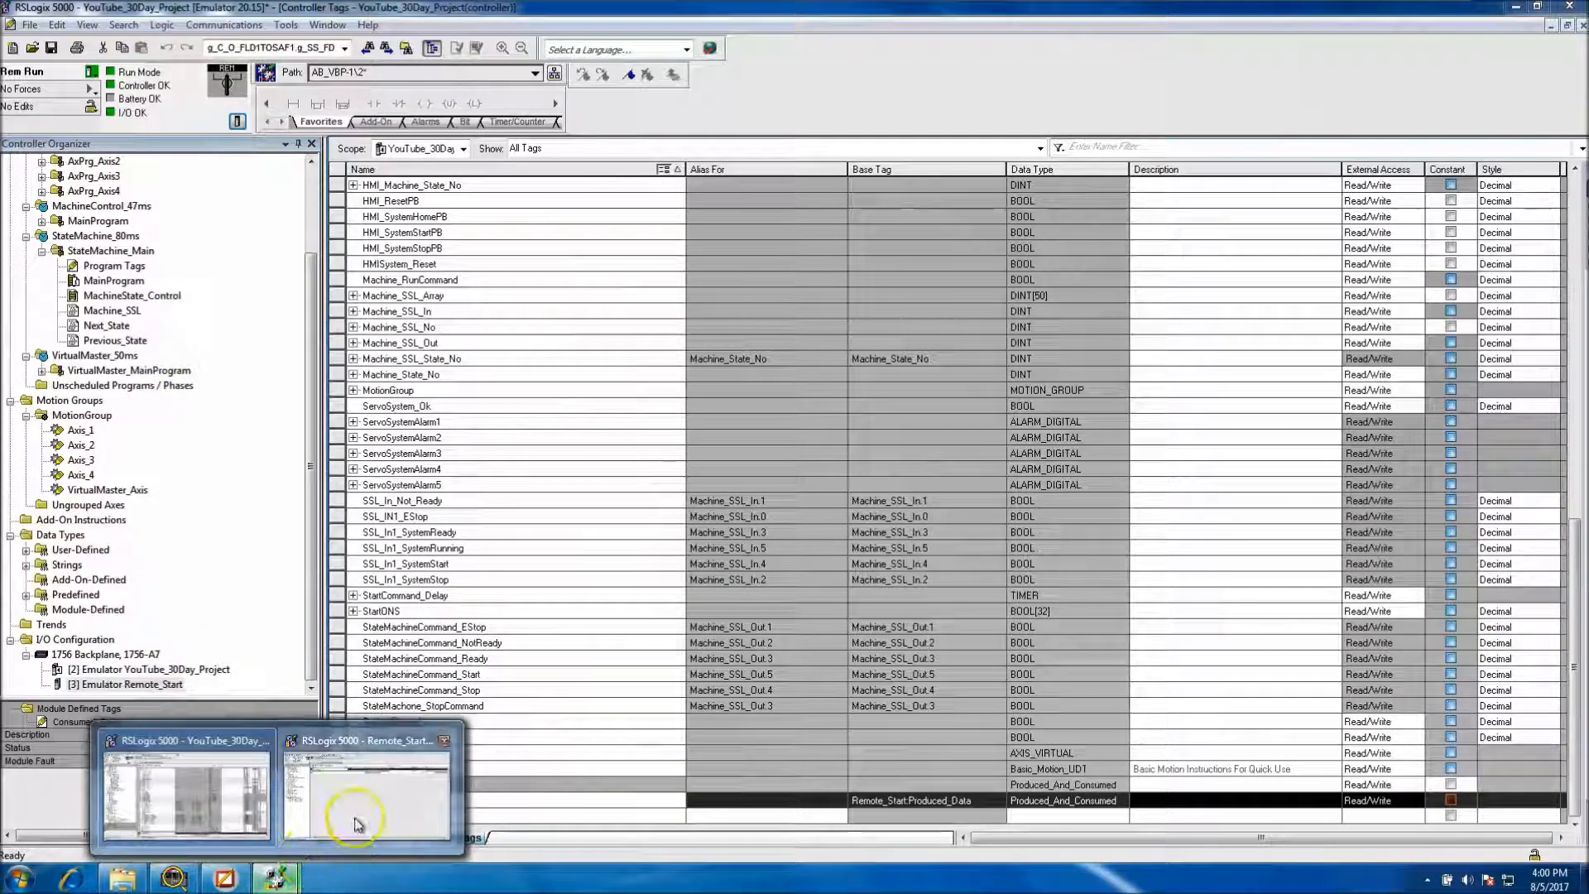
click(372, 786)
click(830, 478)
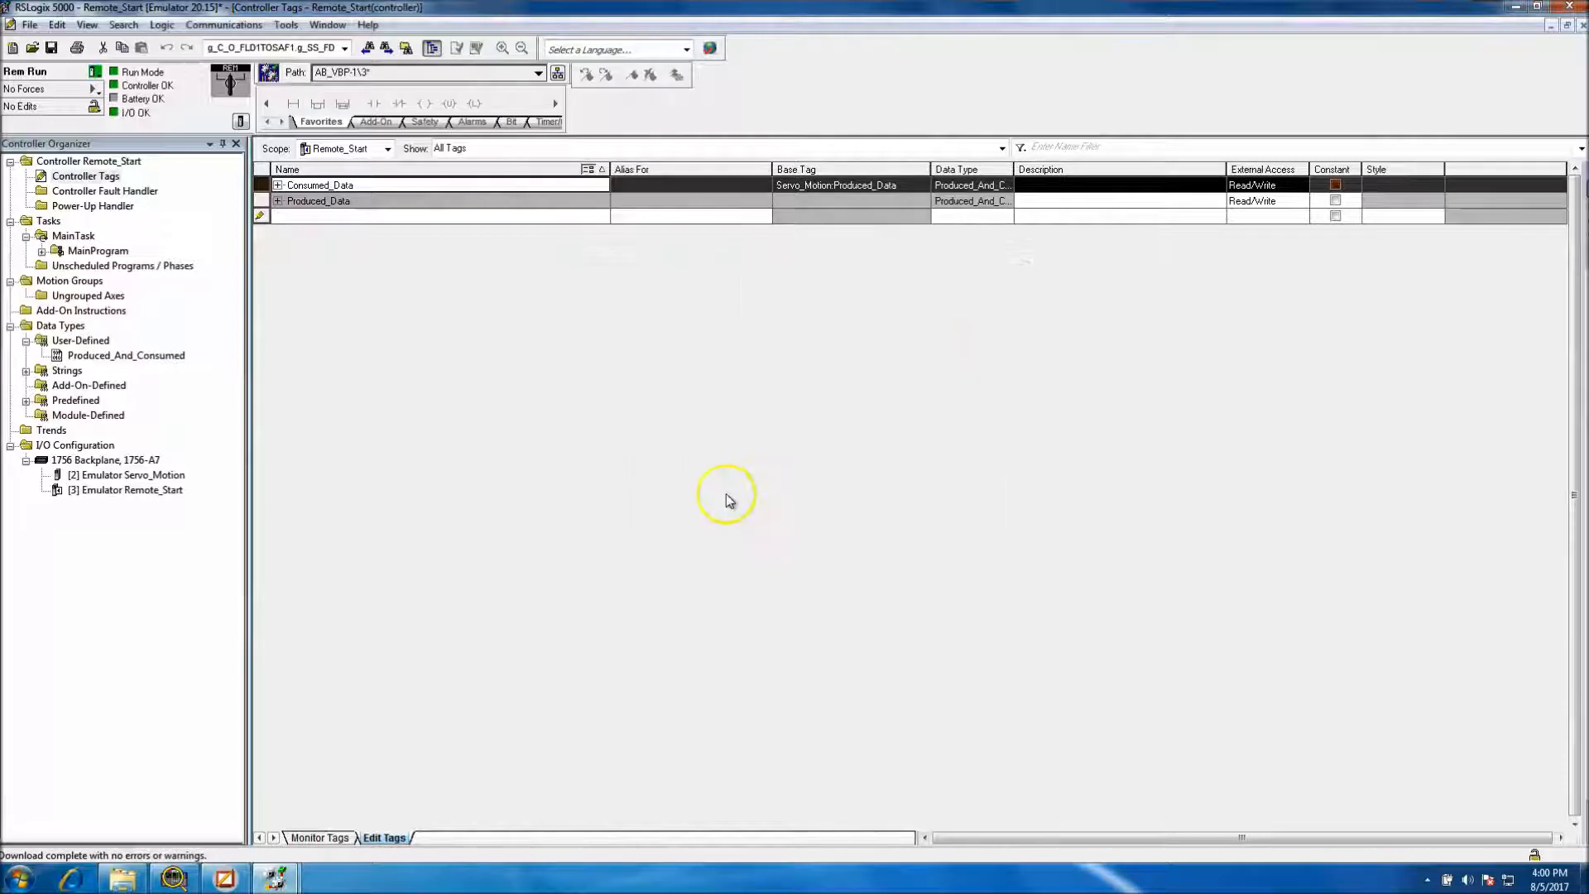
In Remote_Start's MainRoutine, add an Examine On instruction to rung 0 and assign it a new controller-scoped BOOL tag named Start
click(43, 251)
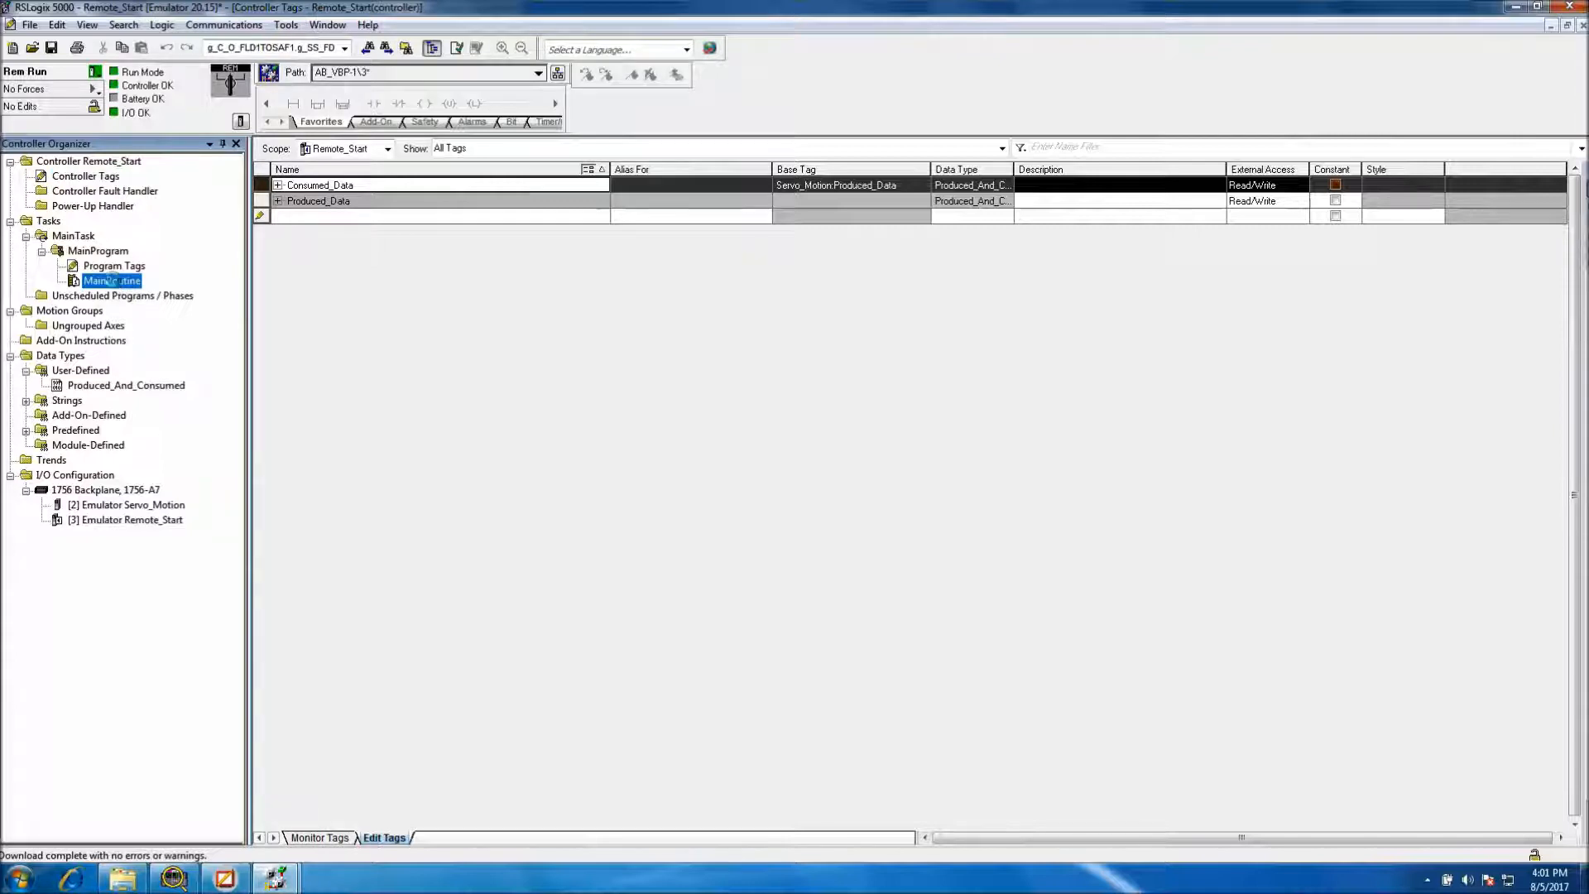
double_click(113, 281)
click(290, 200)
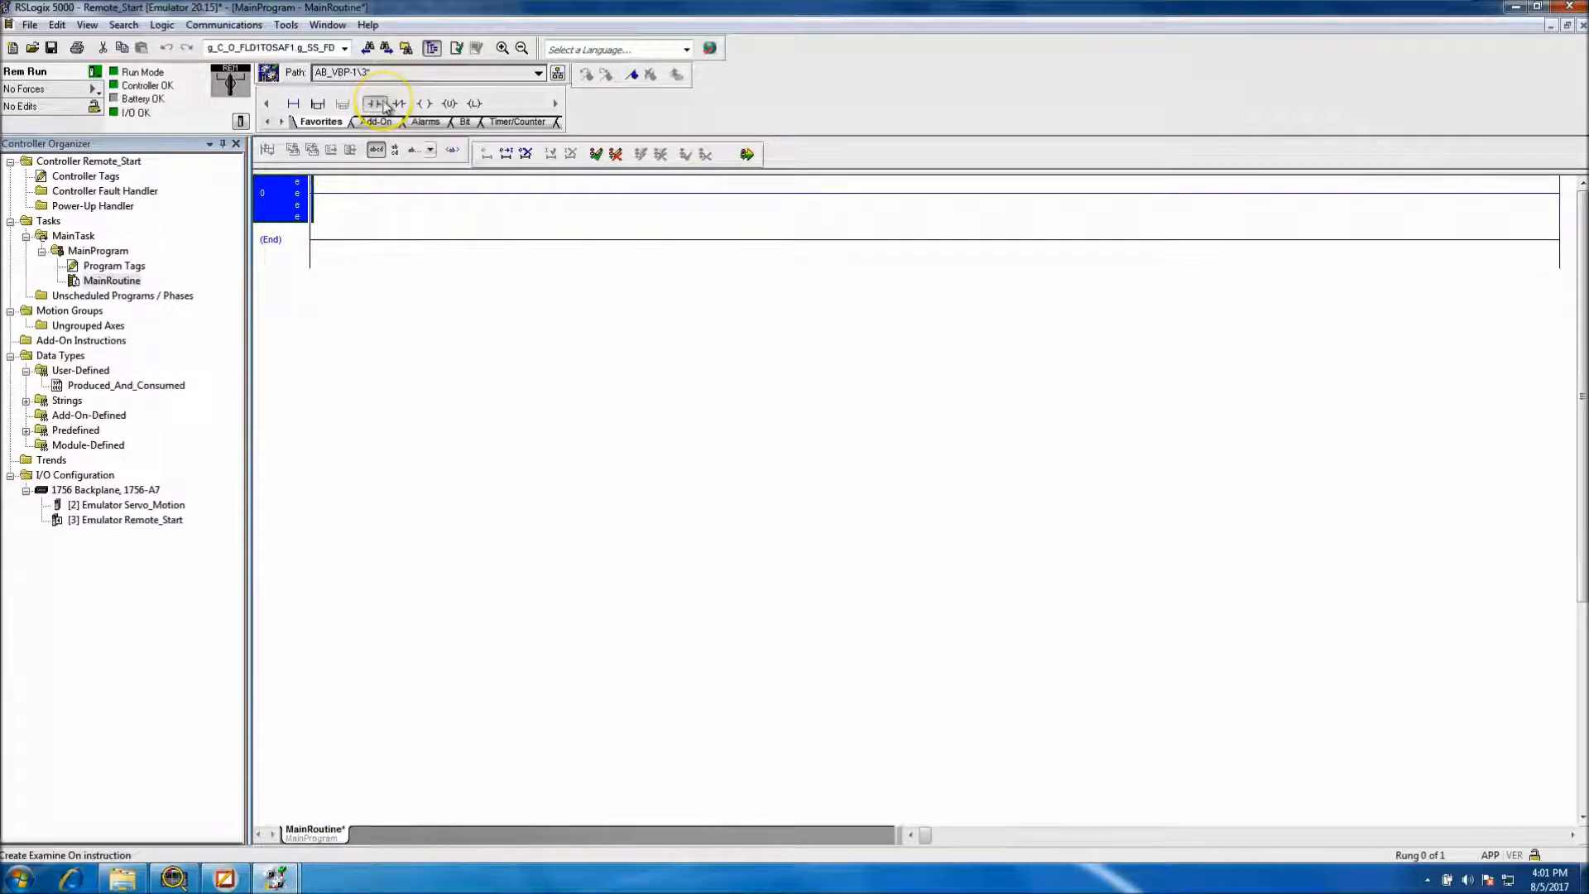
drag(345, 193, 336, 196)
right_click(337, 195)
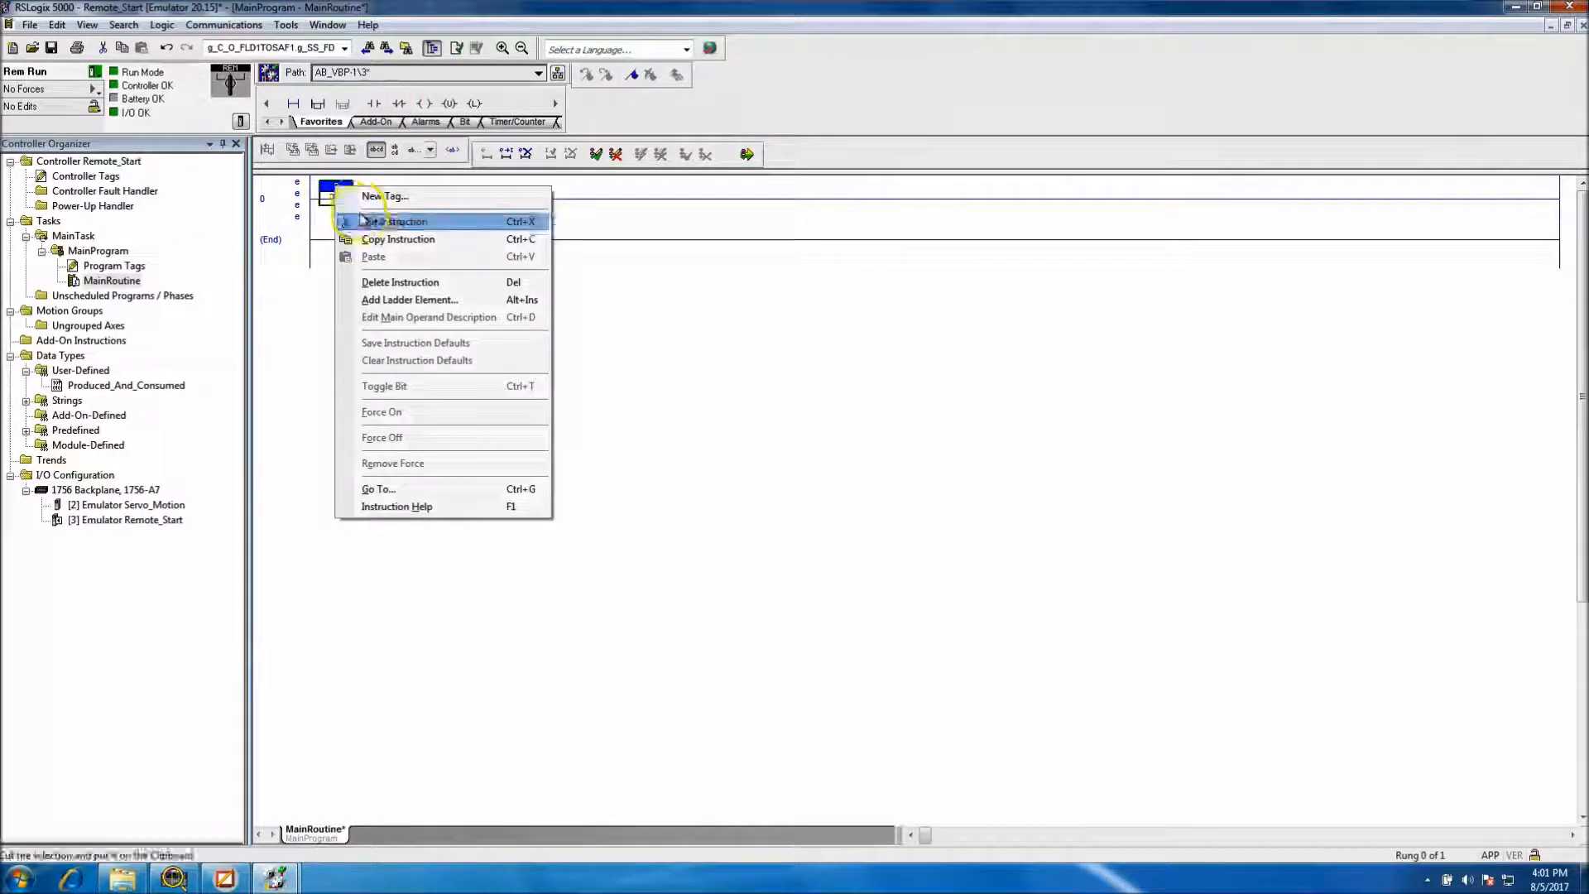
click(455, 196)
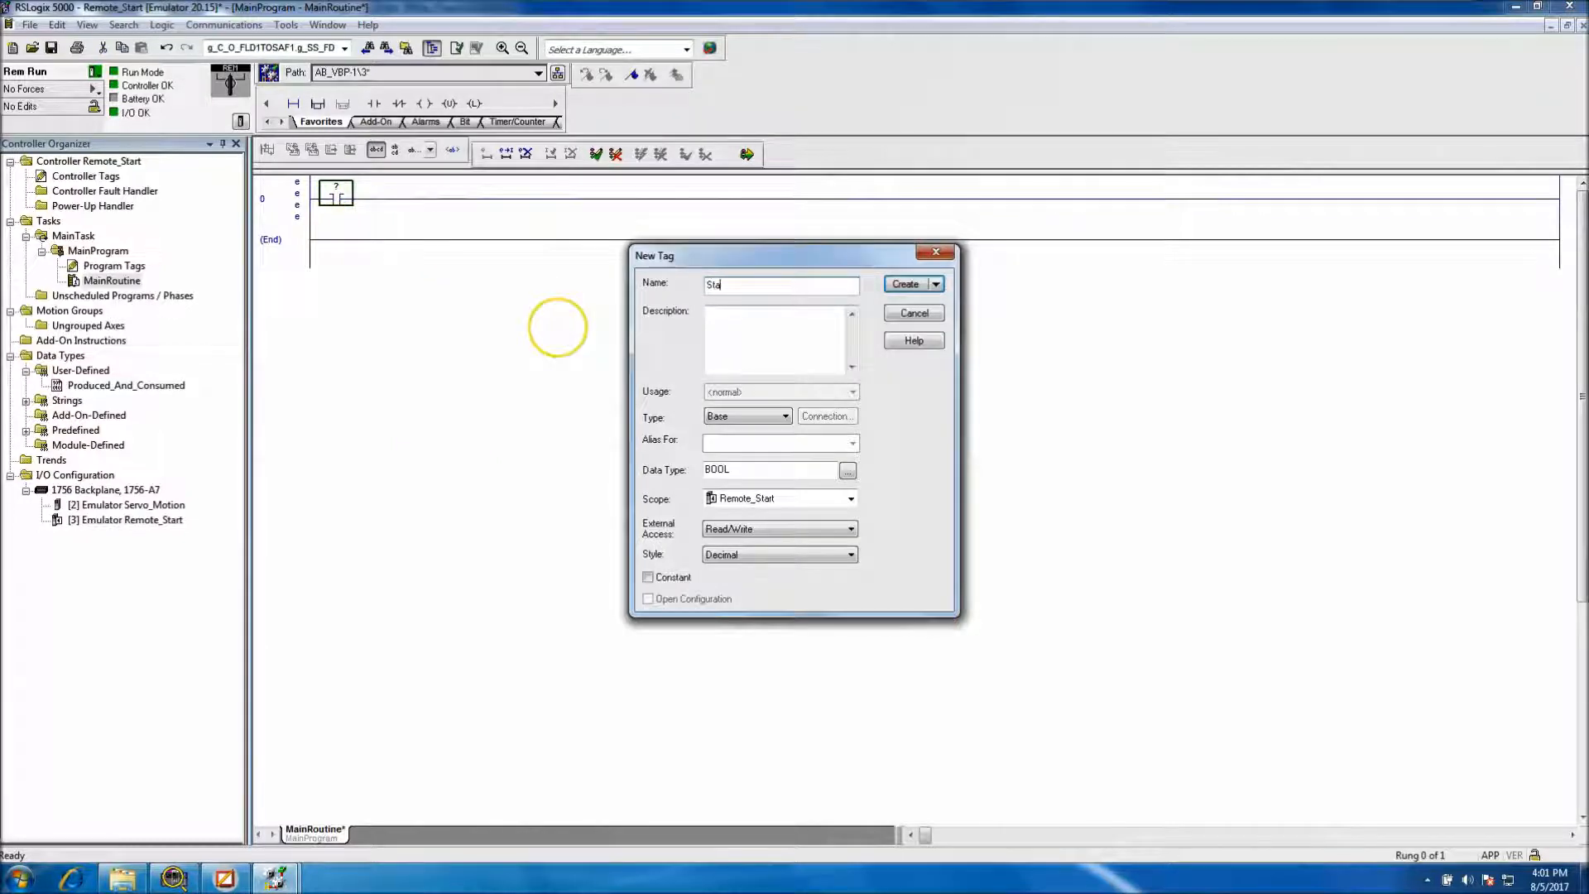
click(907, 285)
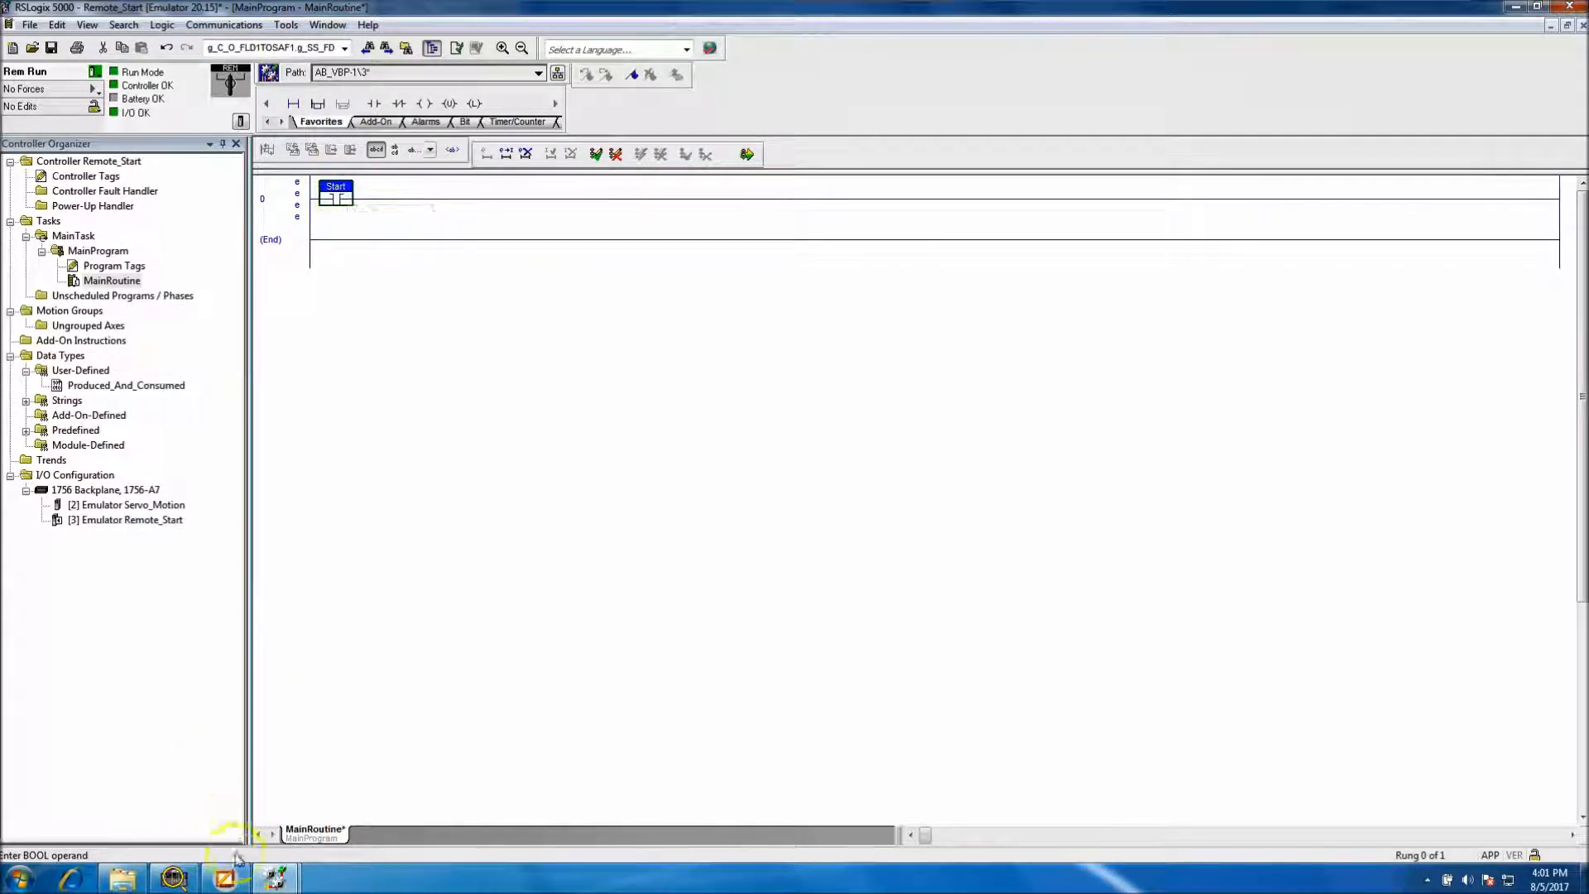
Switch to FactoryTalk View Studio and open the AxisControl Screen display
click(225, 878)
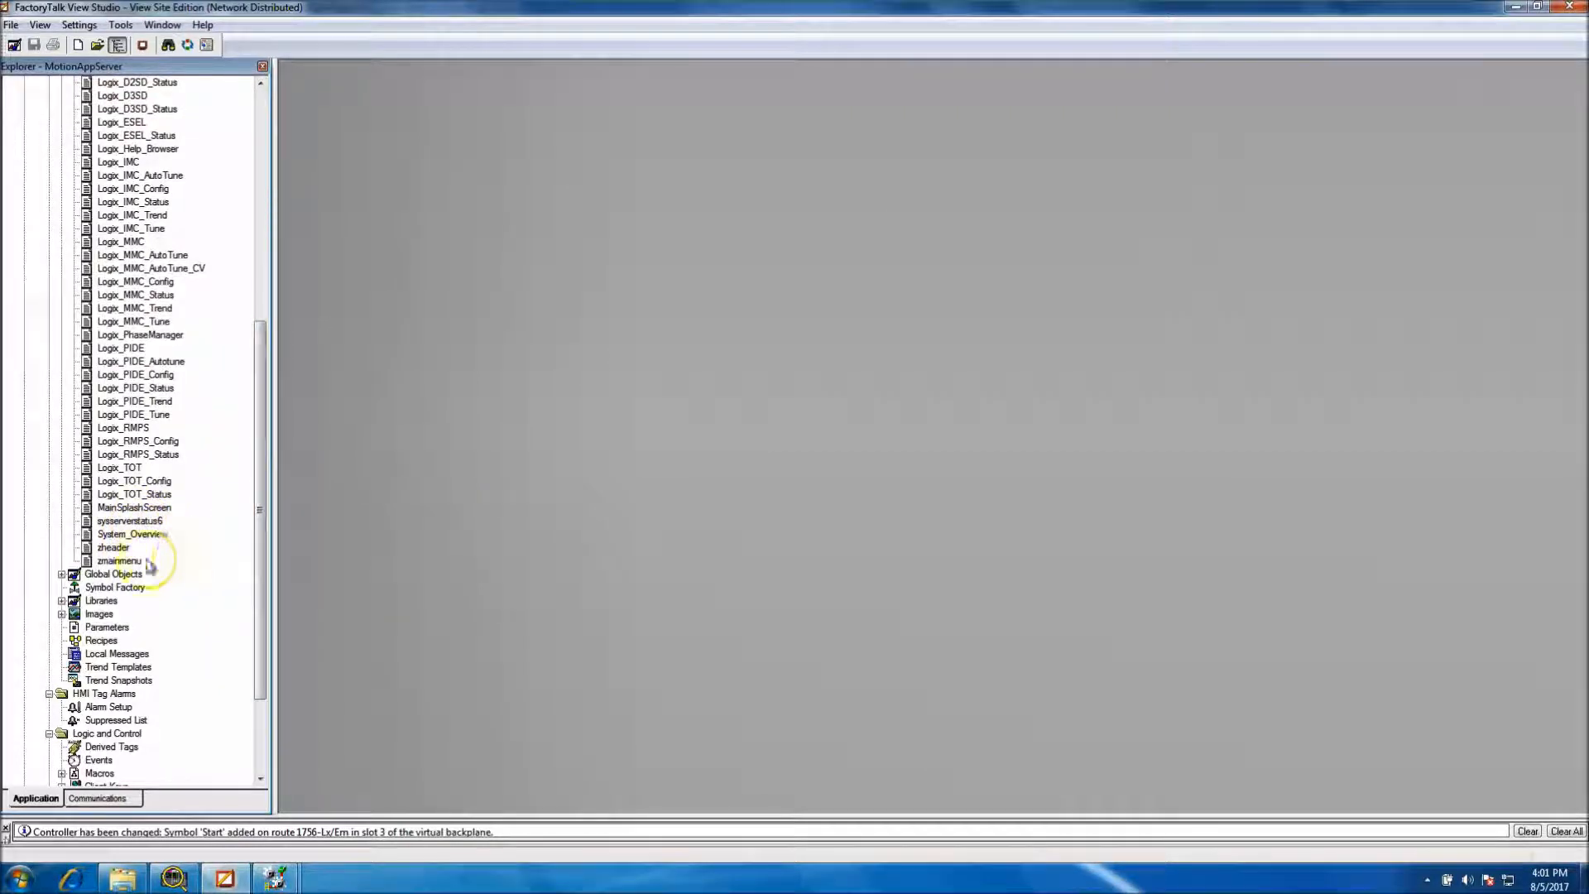
drag(257, 497, 245, 253)
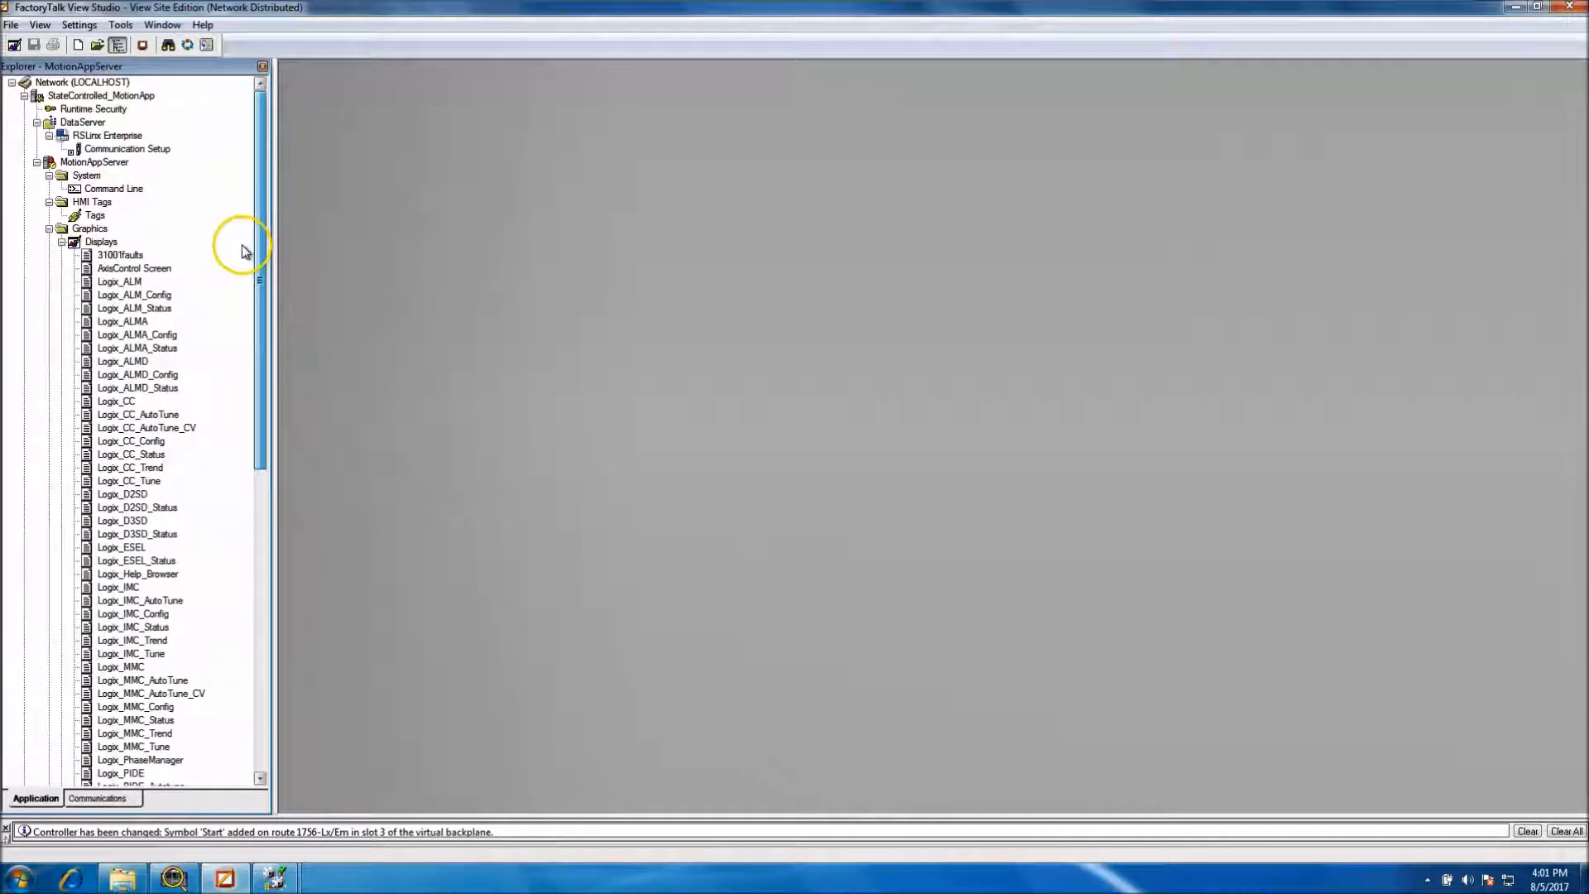
click(166, 270)
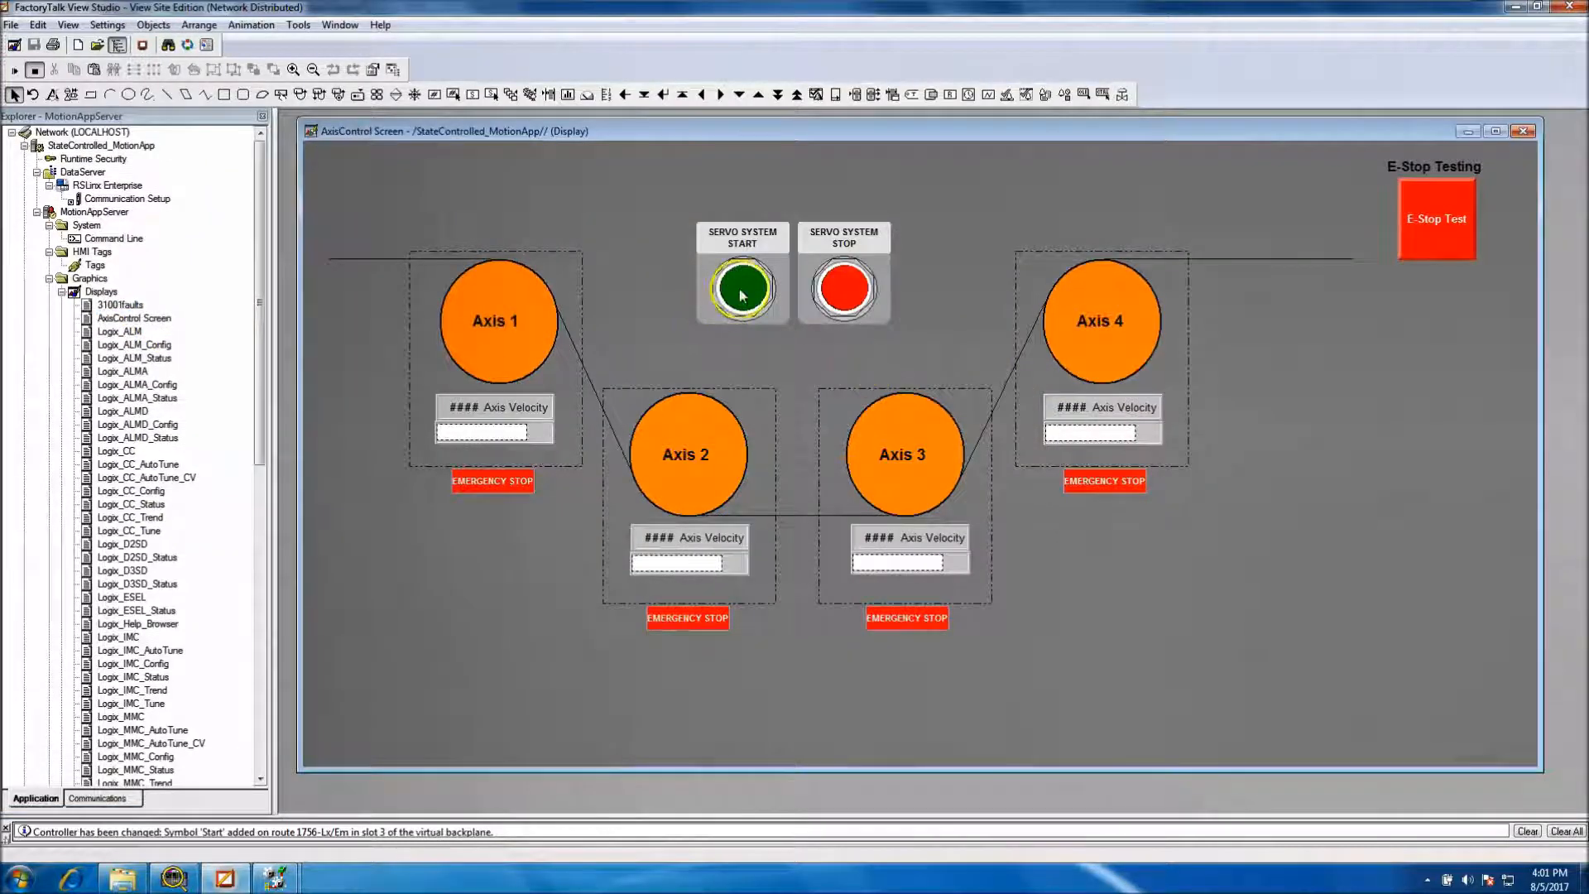
Open the Touch animation settings for the green circle inside the Servo System Start button
click(741, 291)
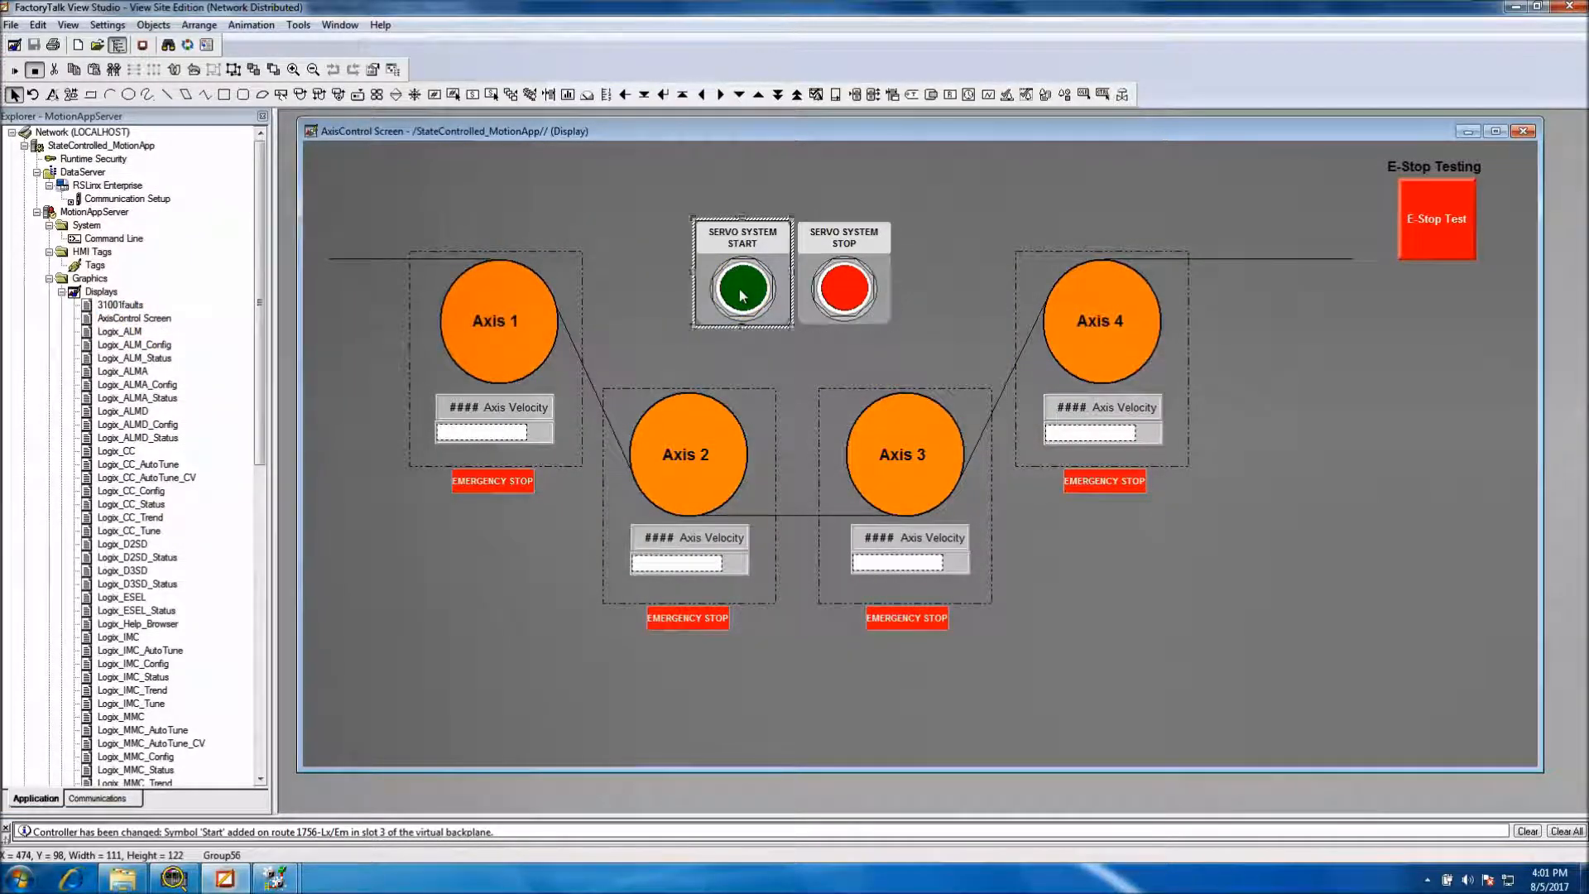
double_click(738, 290)
double_click(738, 290)
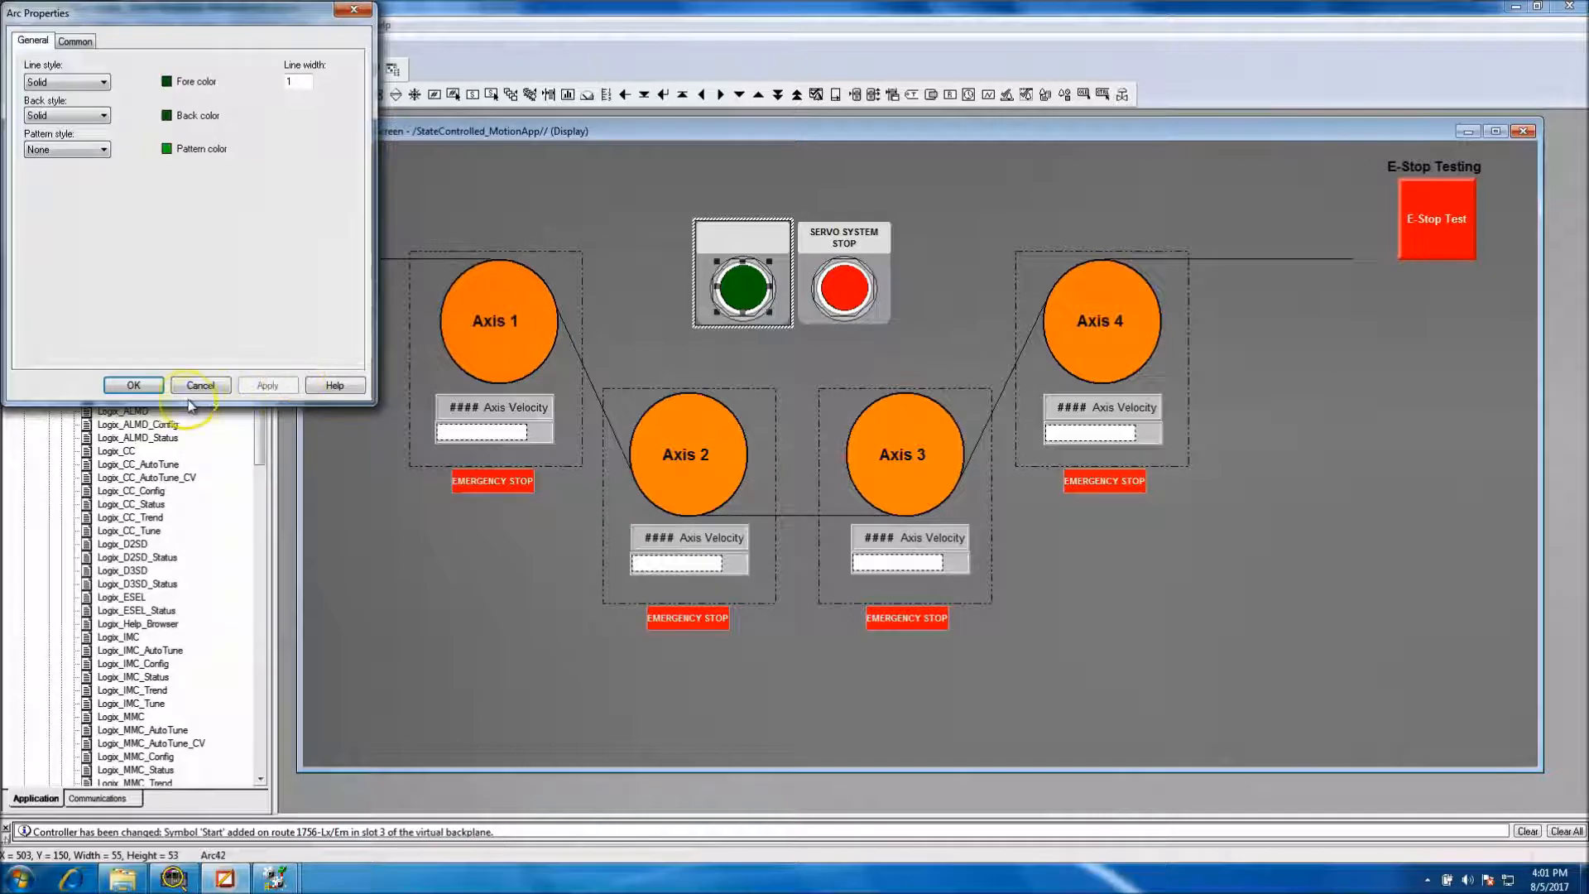
click(204, 387)
right_click(759, 291)
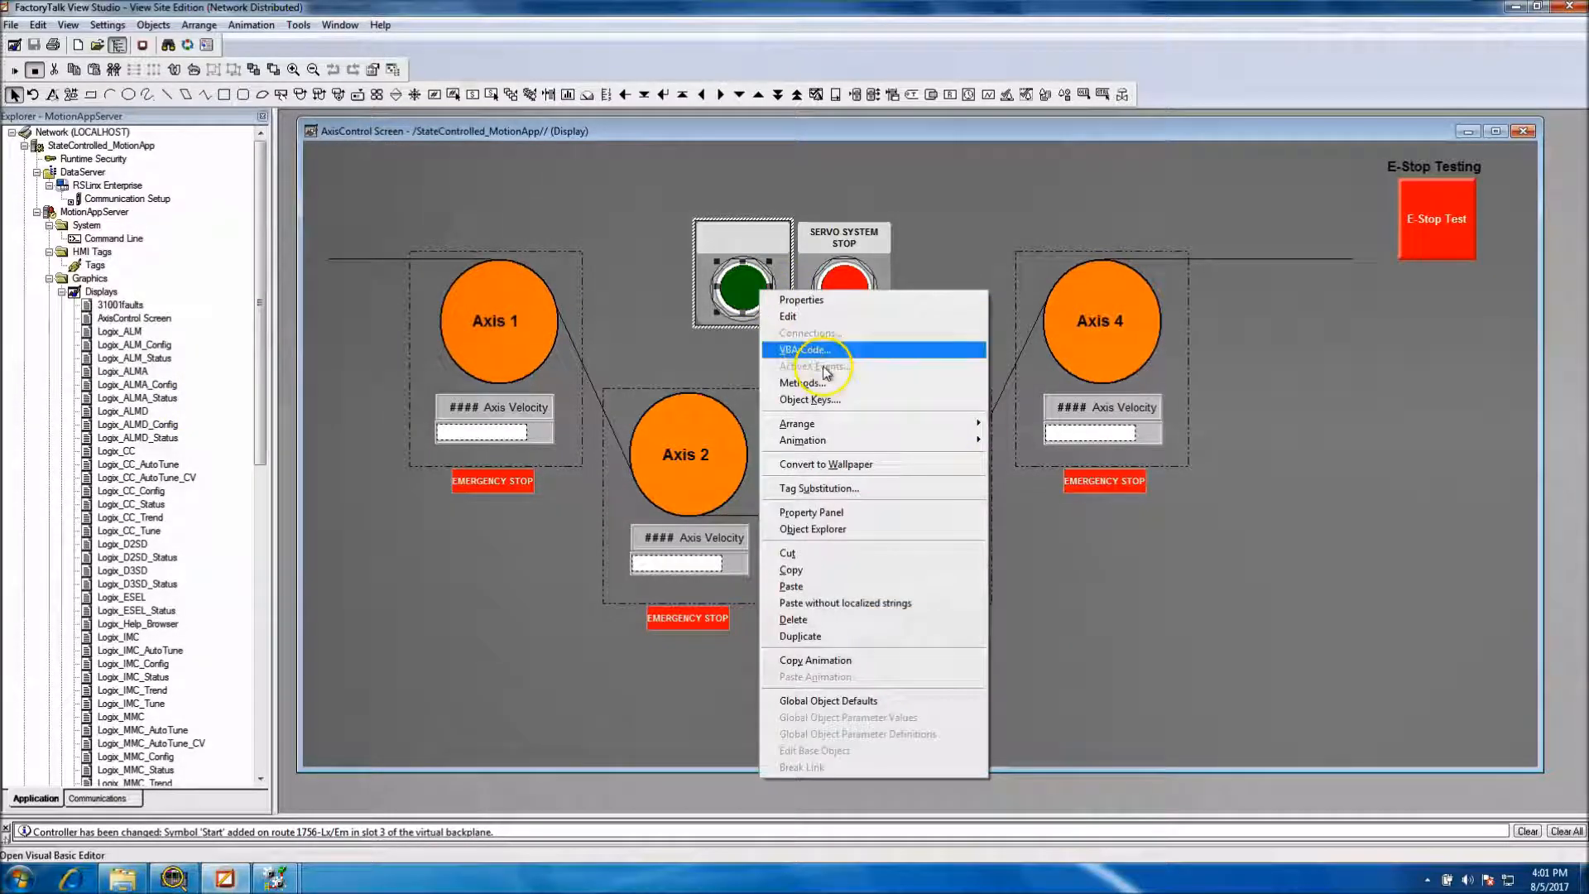
mouse_move(839, 445)
click(1034, 556)
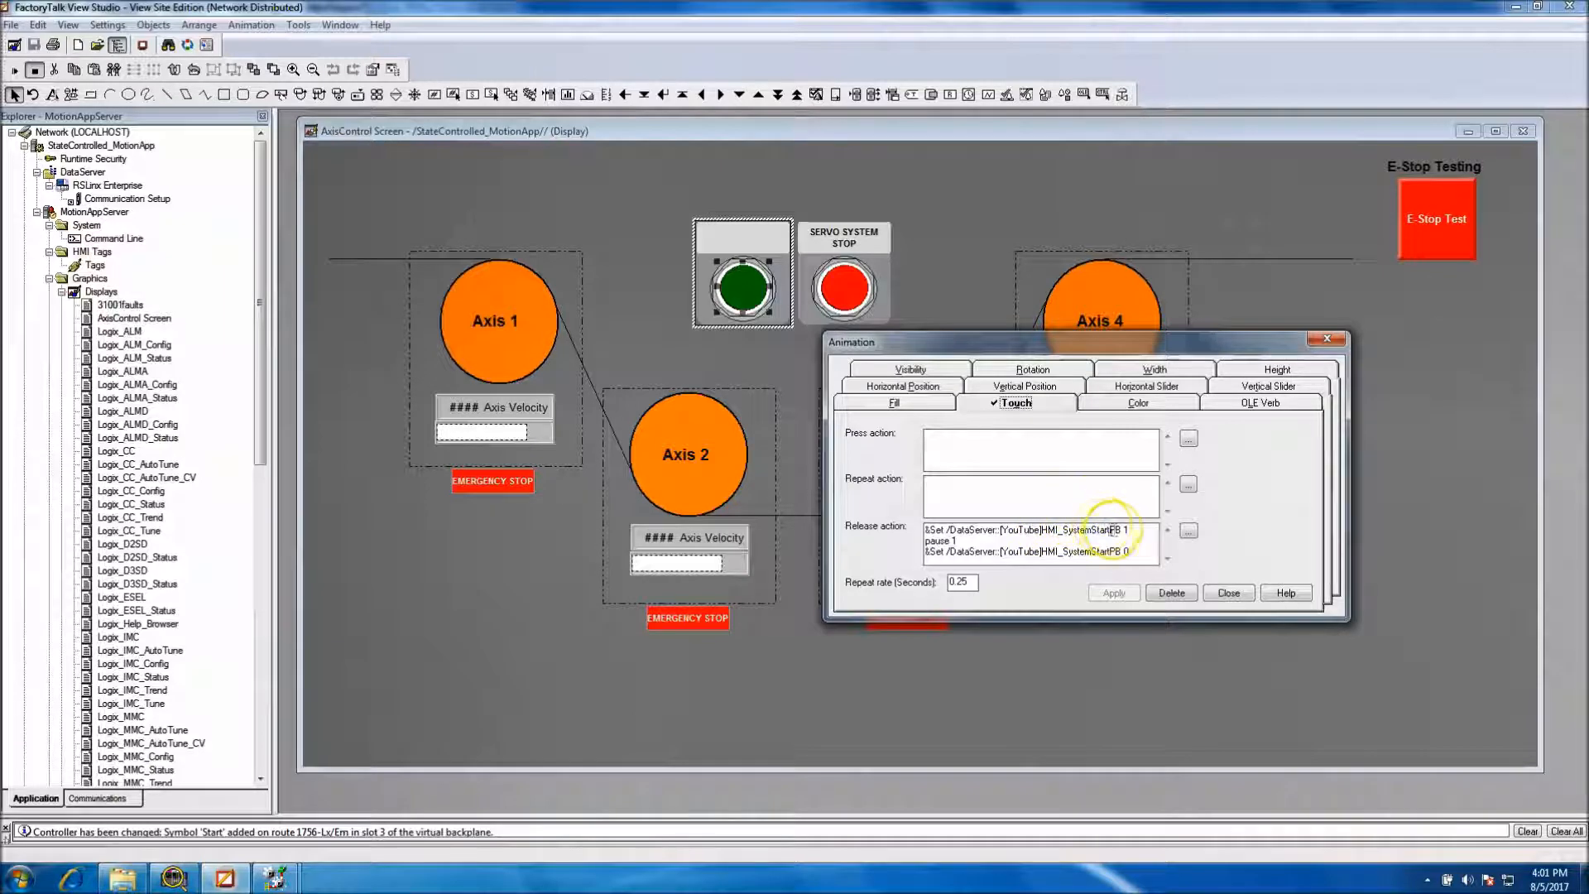
Copy the tag name HMI_SystemStartPB from the first line of the start button's release action
drag(1052, 521, 1044, 530)
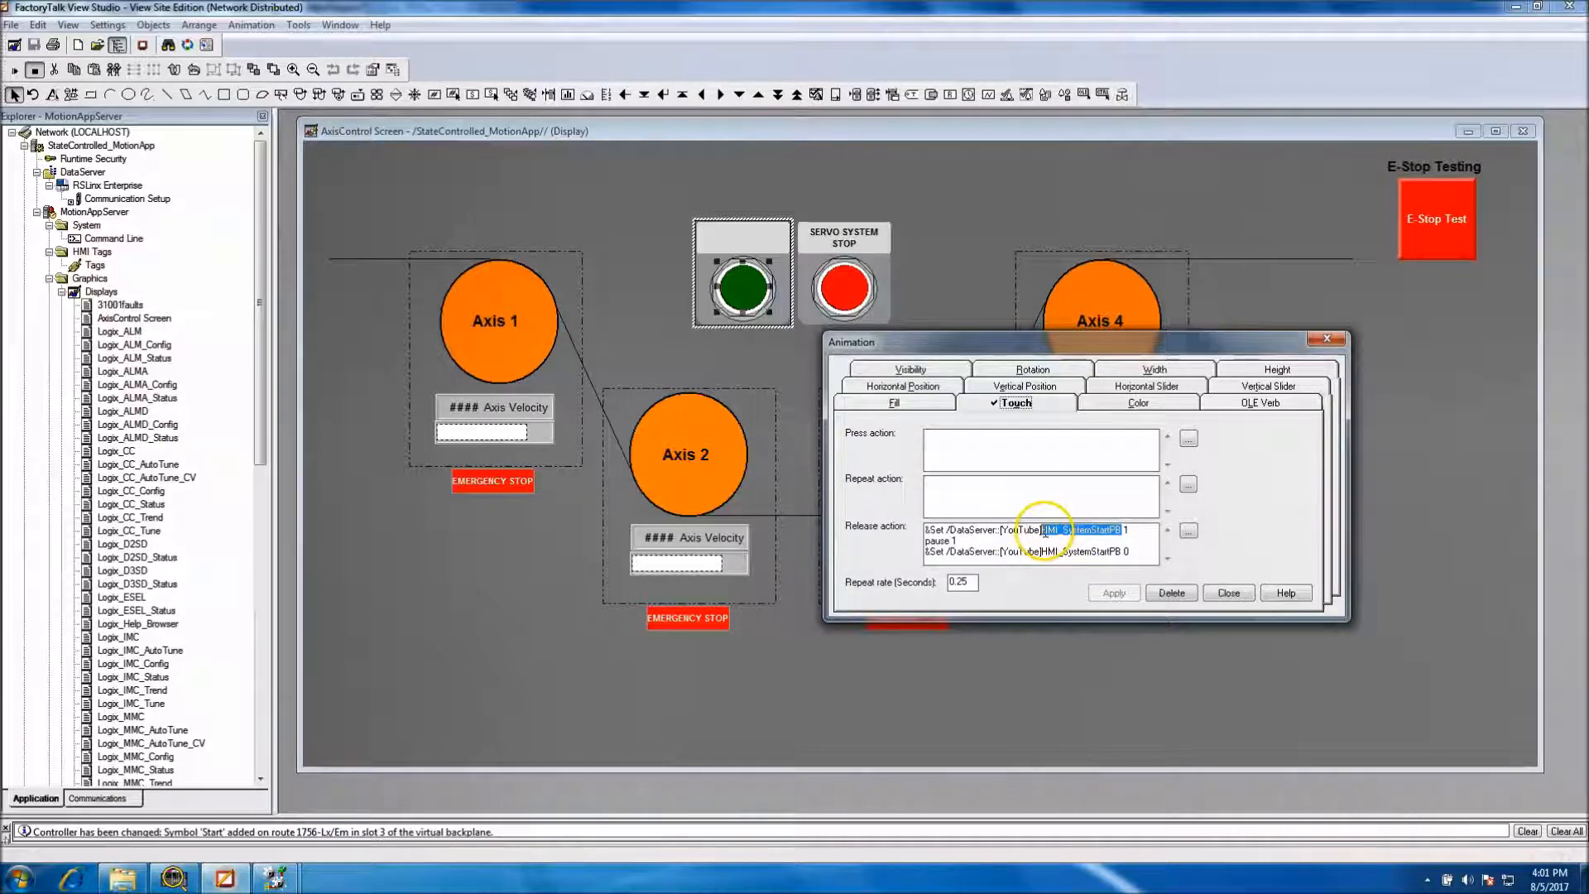
right_click(1055, 523)
click(1091, 586)
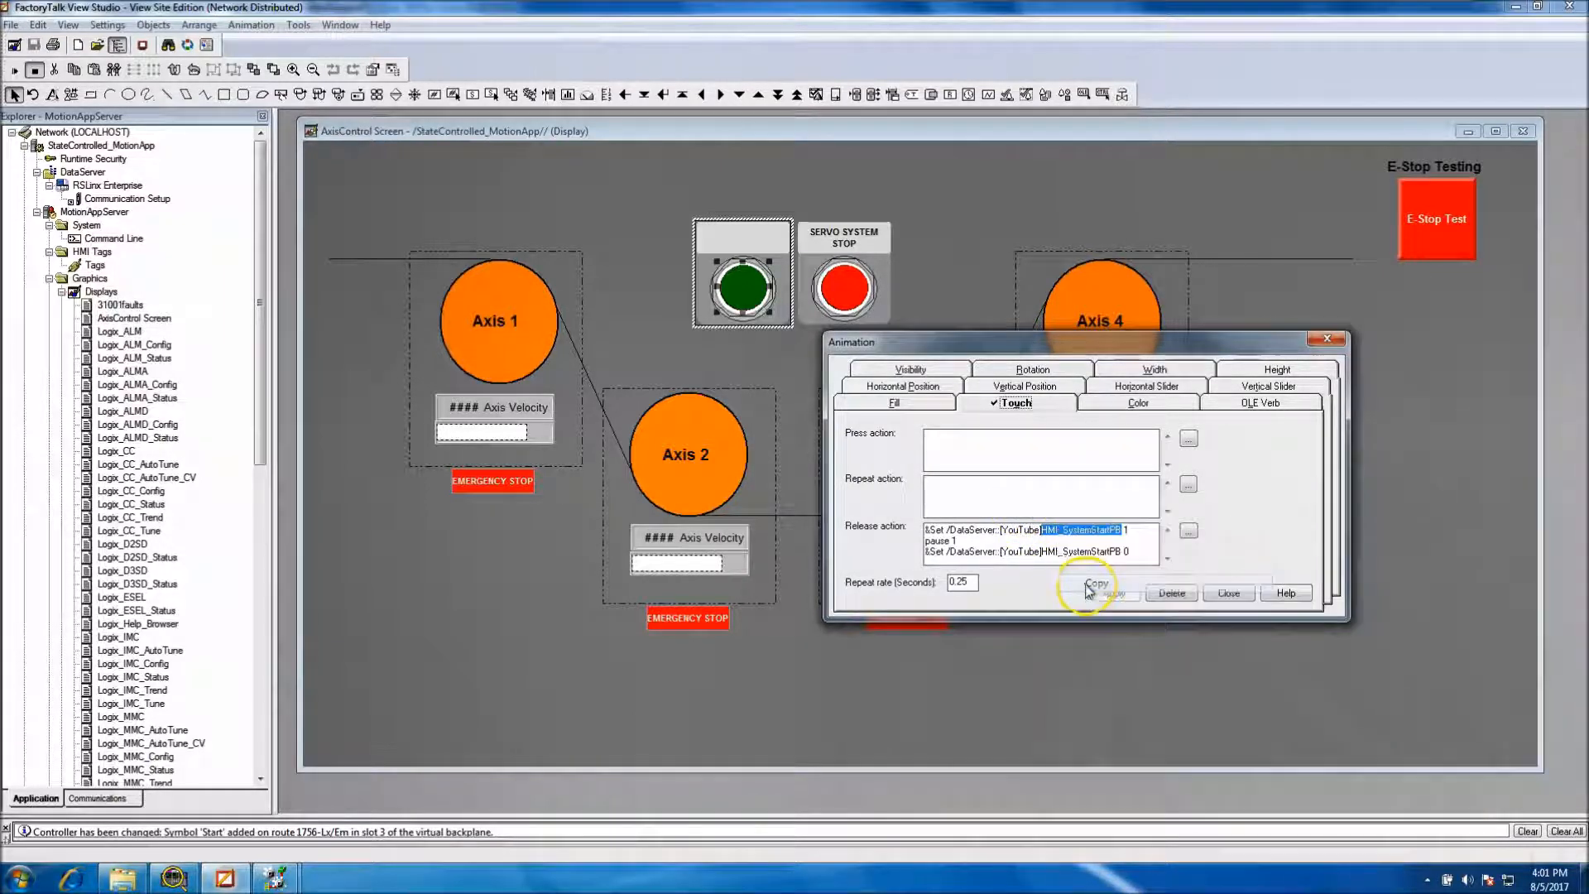
click(762, 644)
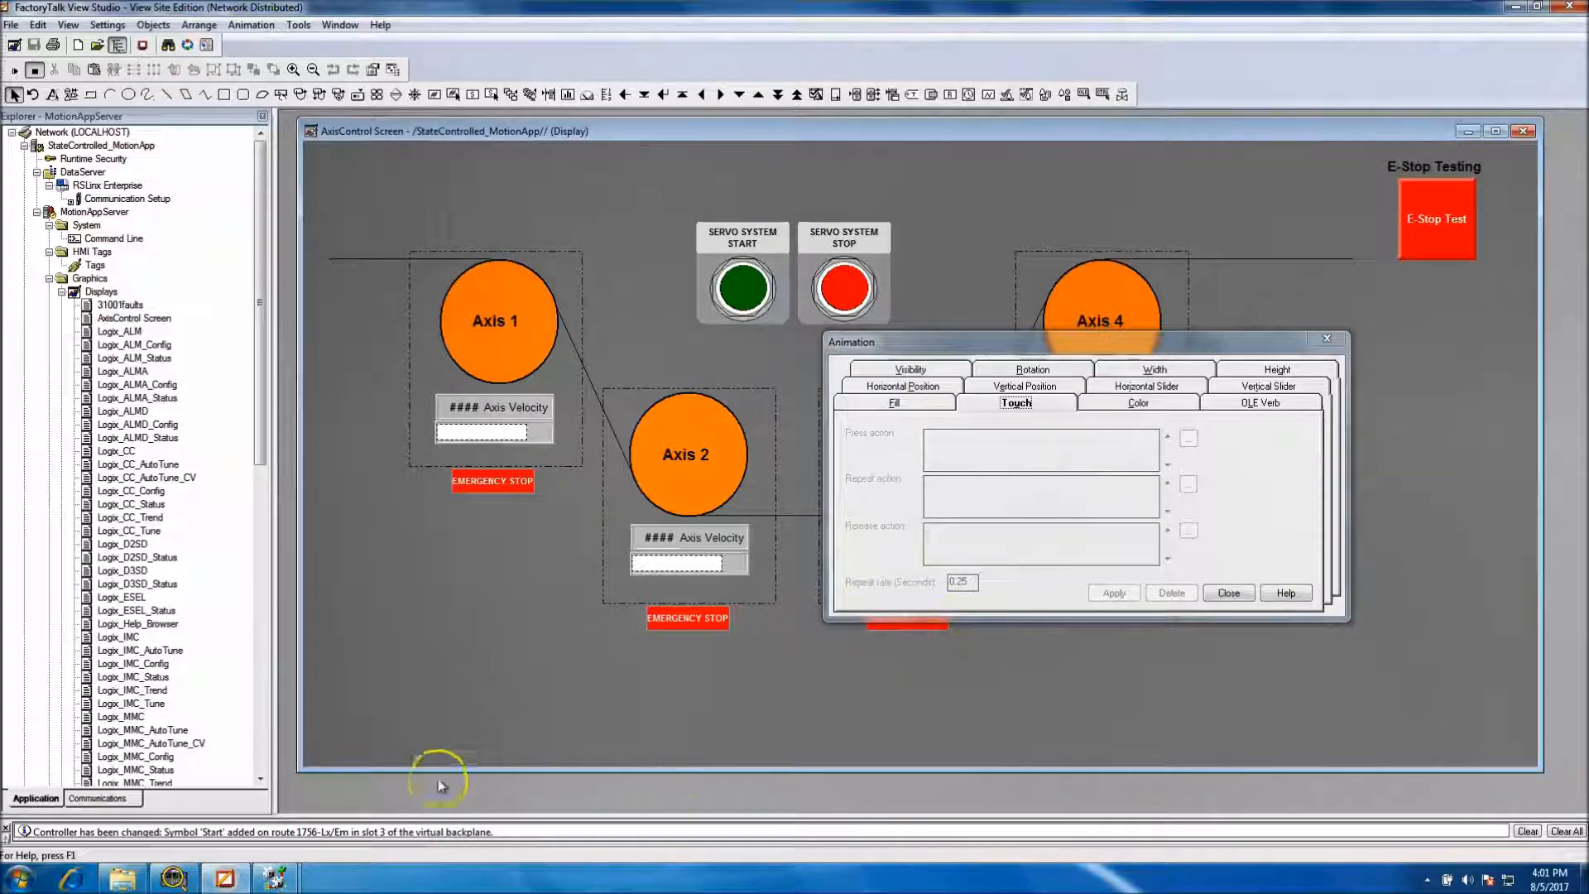
Switch to Remote_Start in RSLogix 5000, rename rung 0's Start tag to HMI_System_StartPB, and copy the new name before saving the tag properties
mouse_move(273, 878)
click(341, 728)
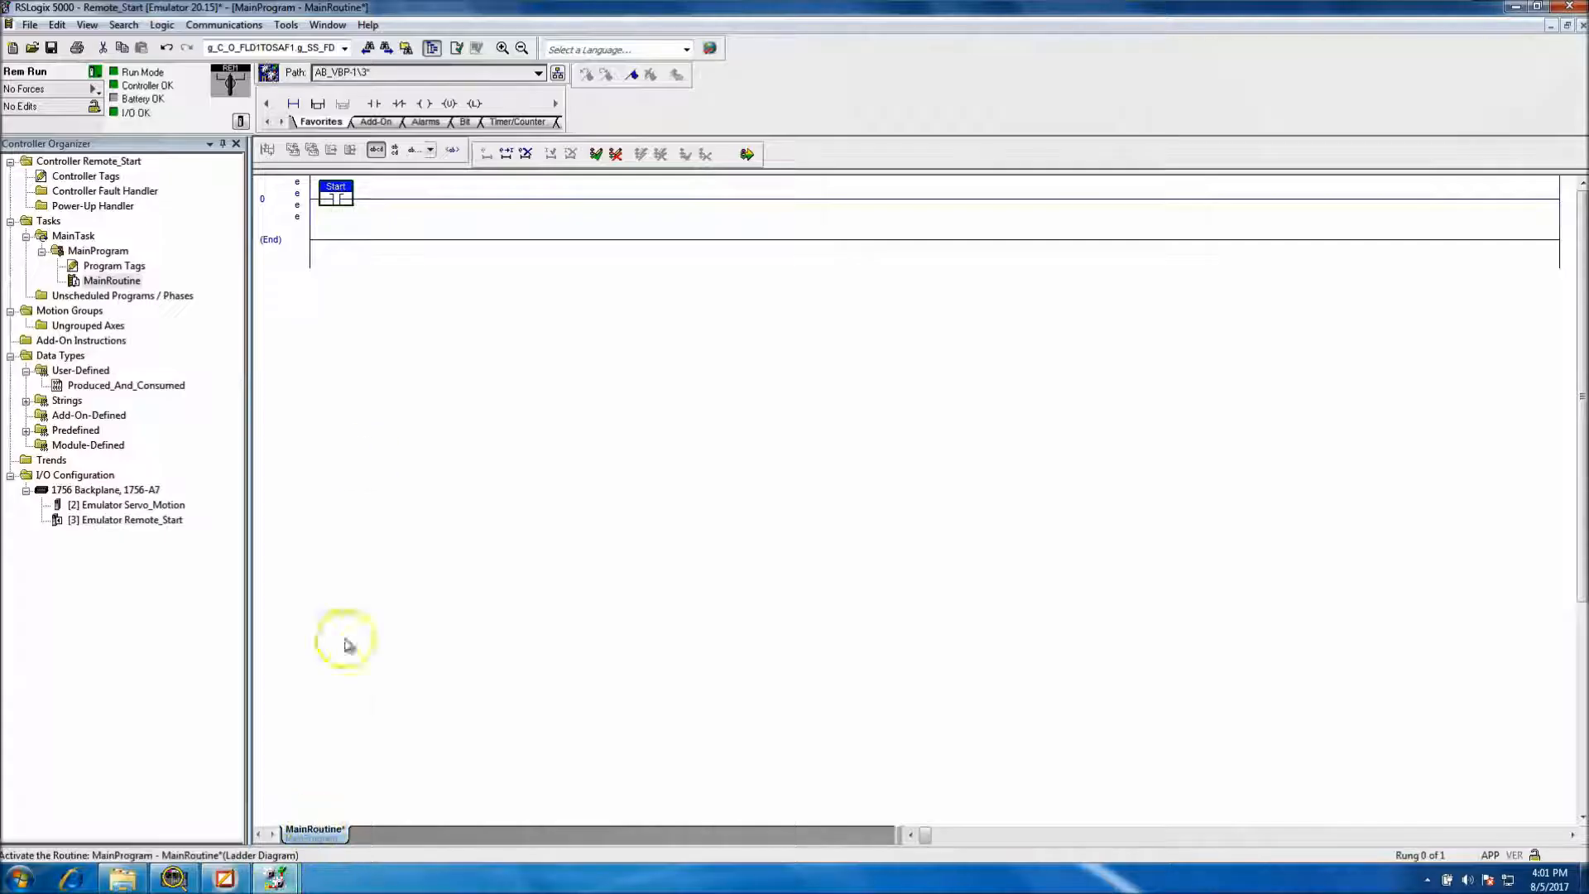
right_click(339, 194)
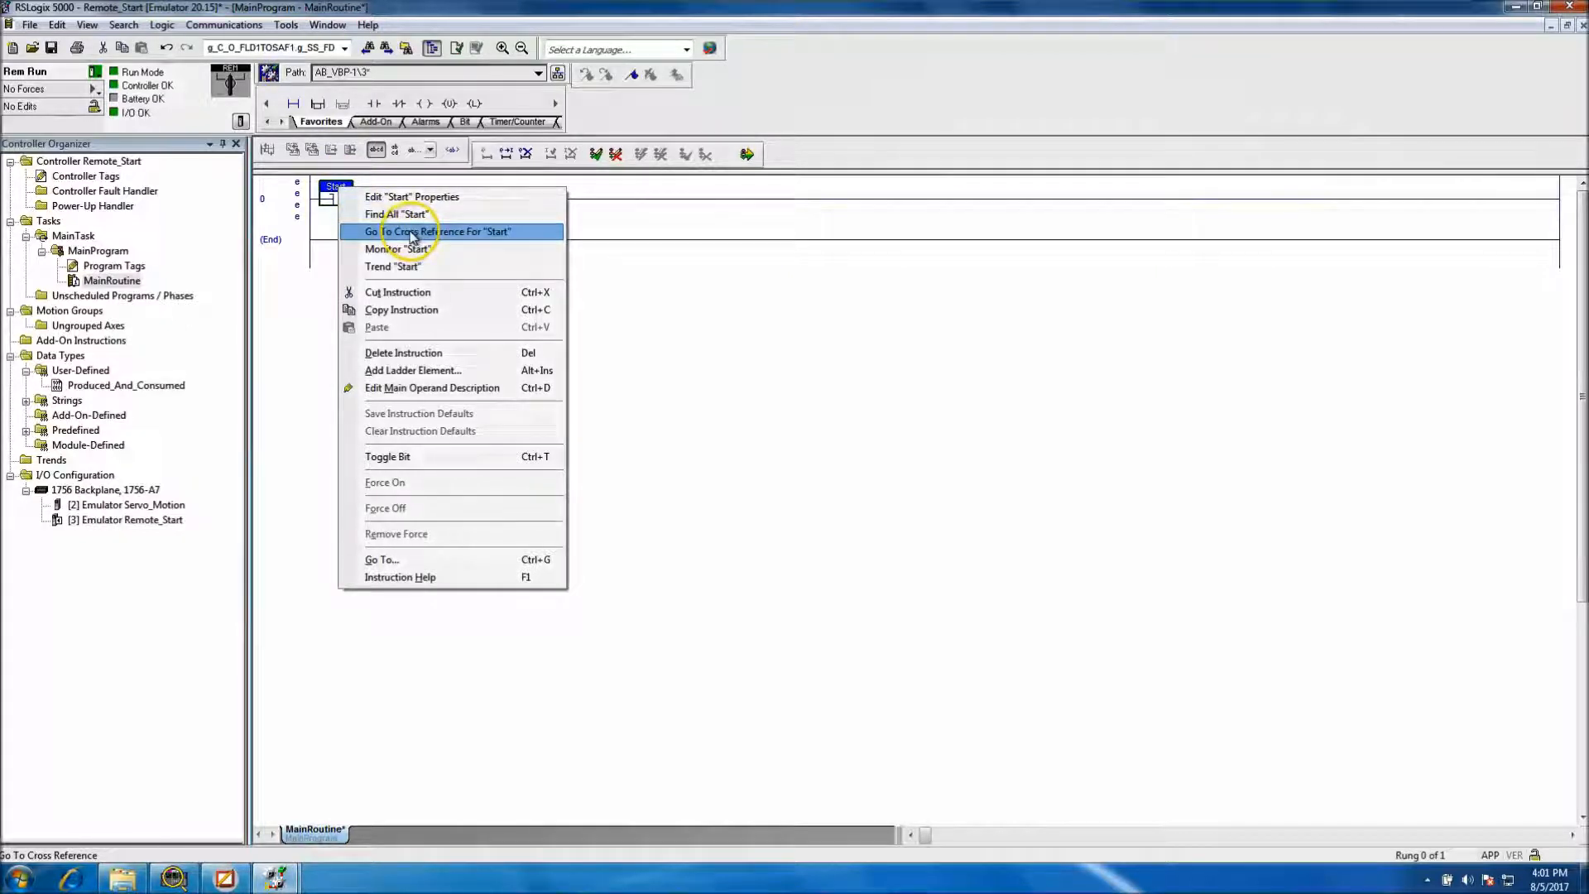
click(404, 197)
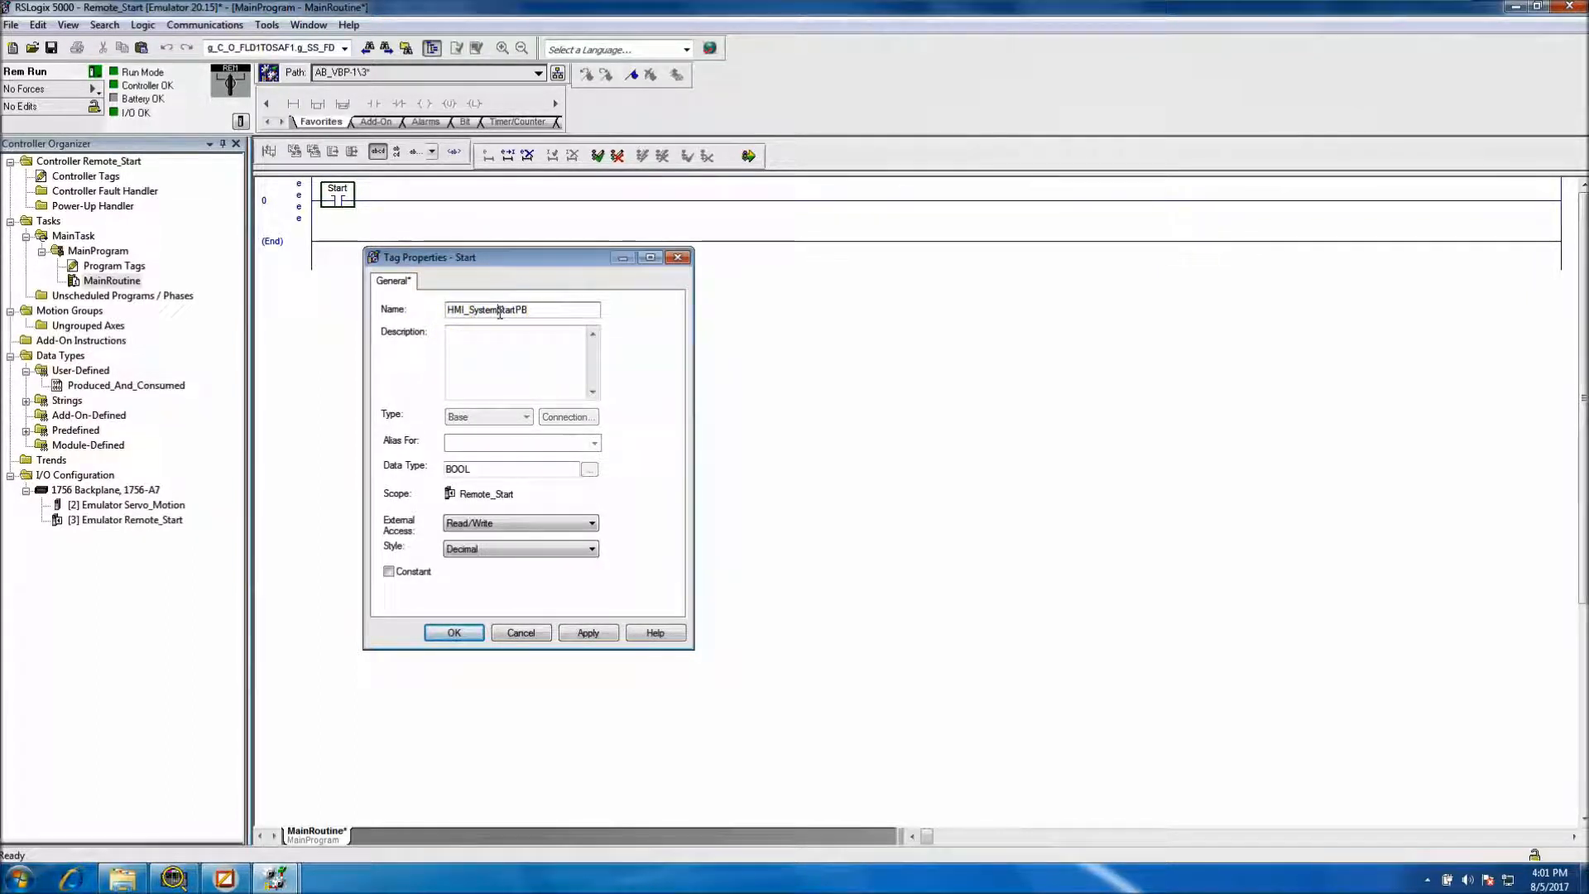
drag(550, 308, 445, 311)
right_click(457, 307)
click(493, 360)
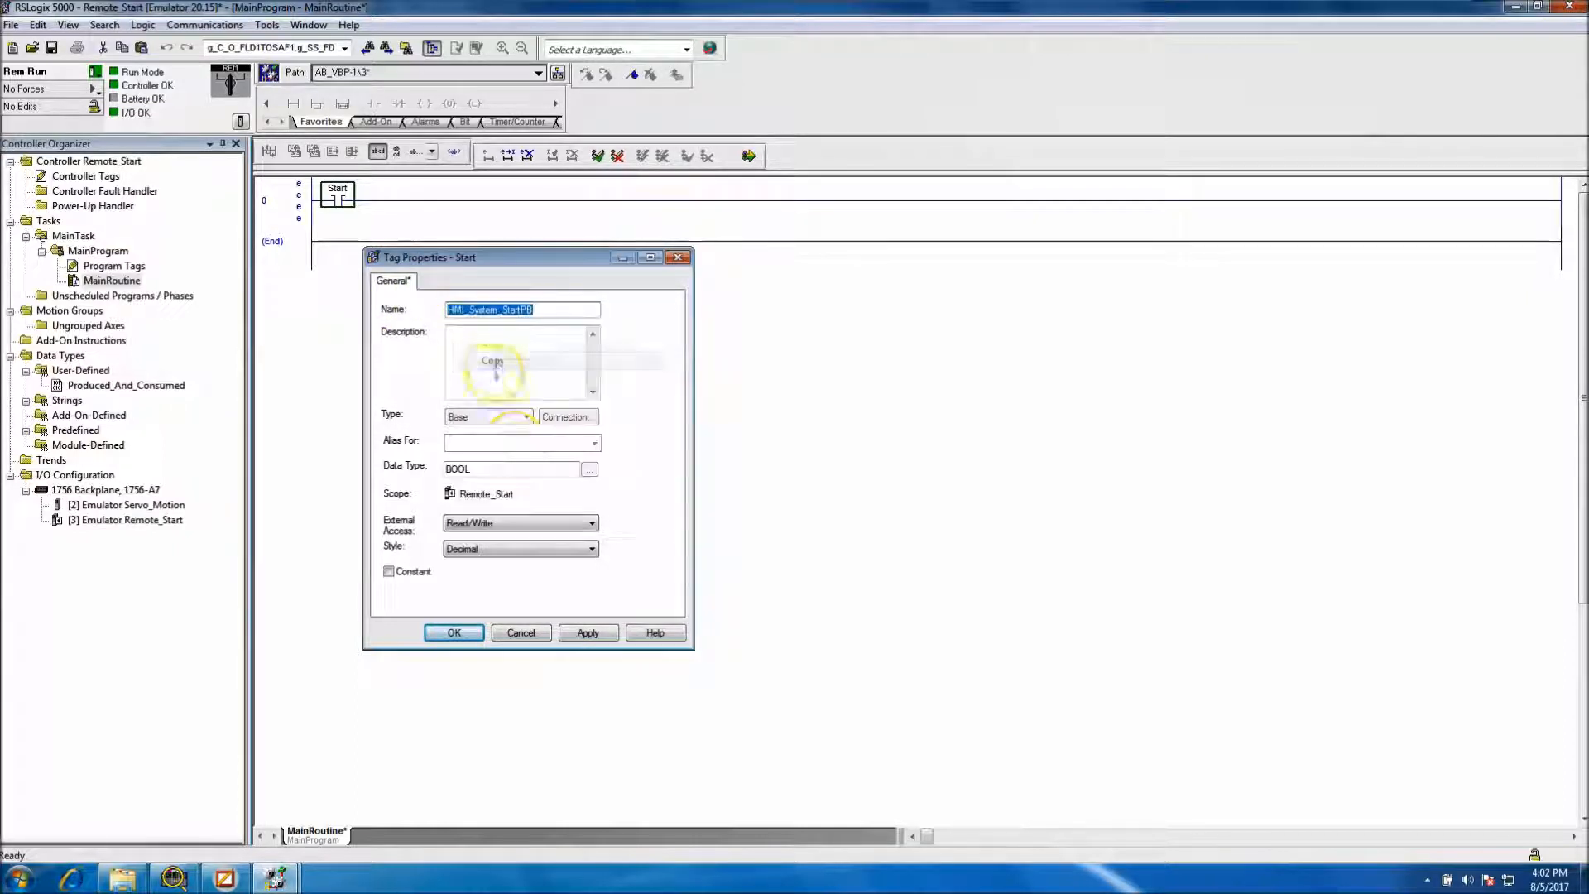
click(588, 632)
click(482, 631)
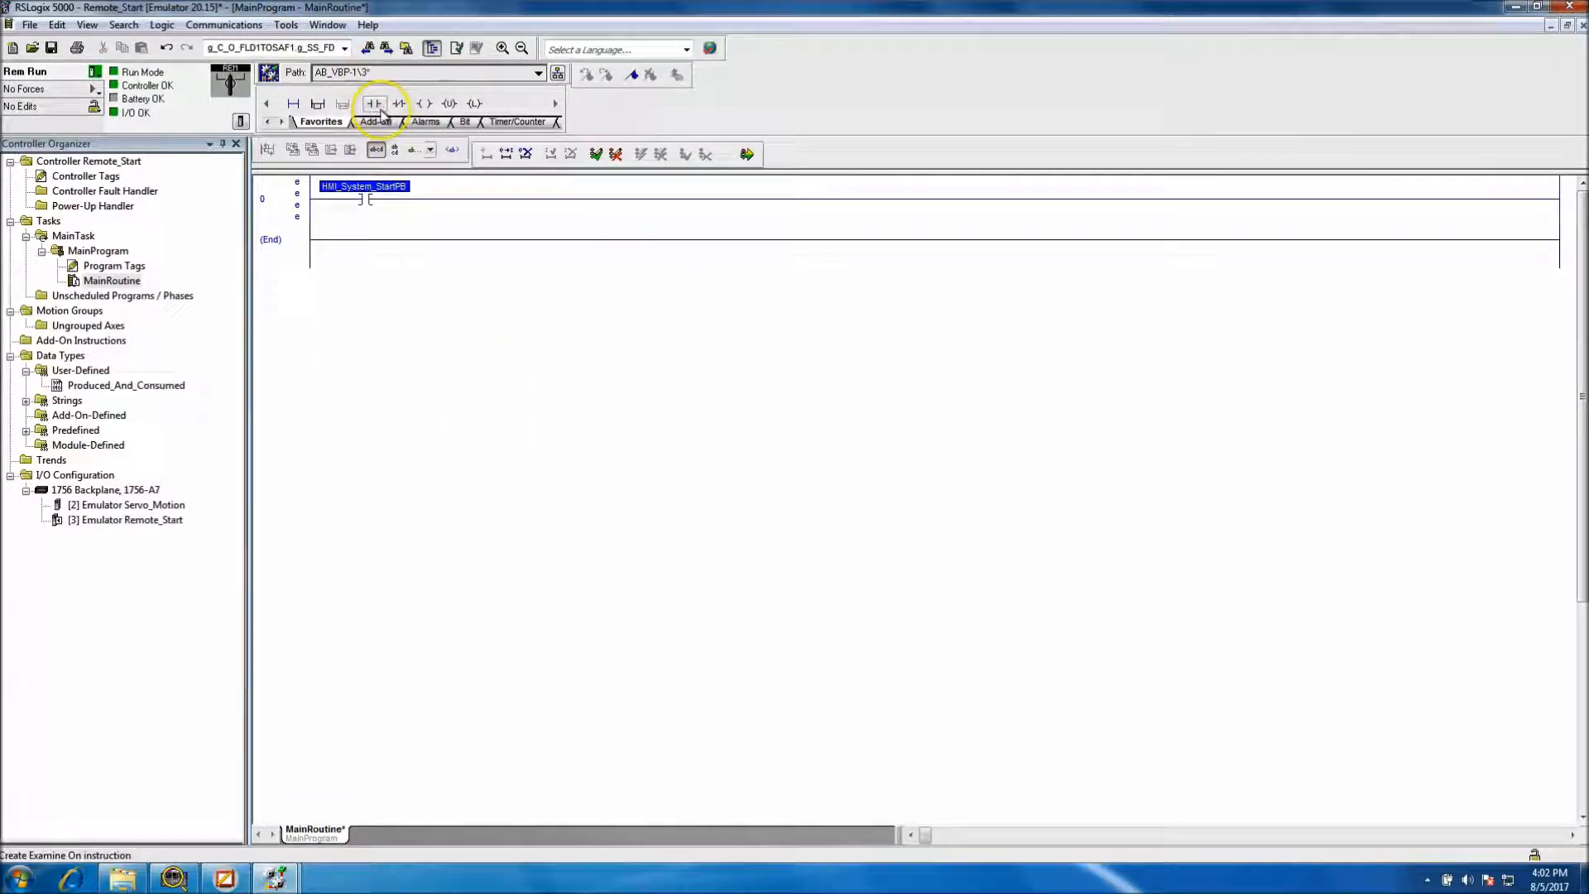
Add an Output Energize instruction at the end of rung 0 and define a new Alias-type tag for it named ServoSystemStart
drag(424, 103, 435, 203)
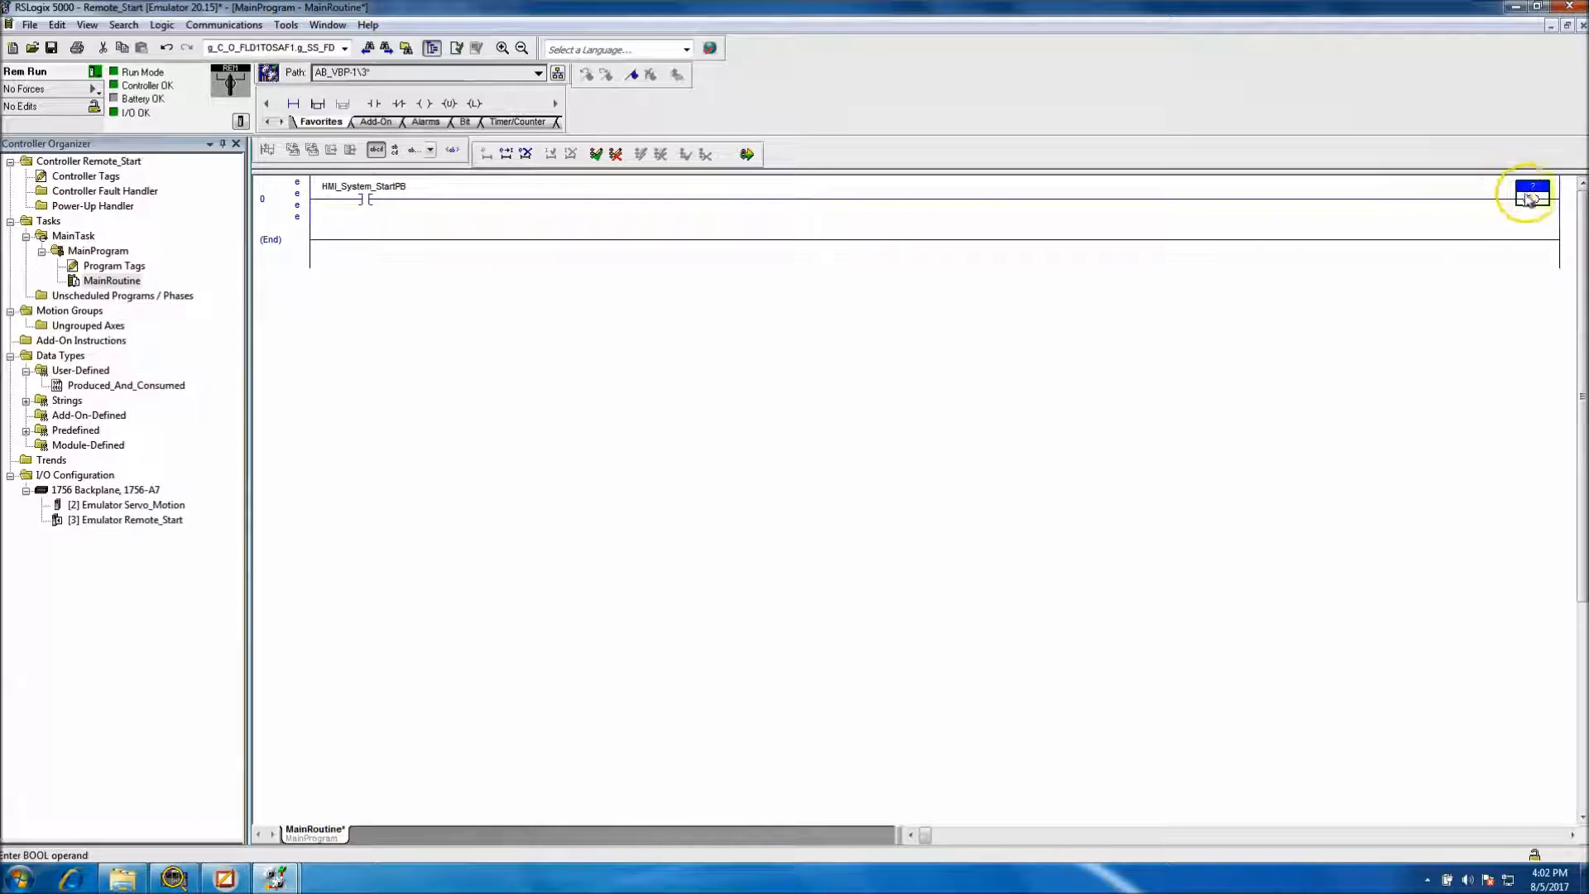
right_click(1532, 197)
click(1508, 203)
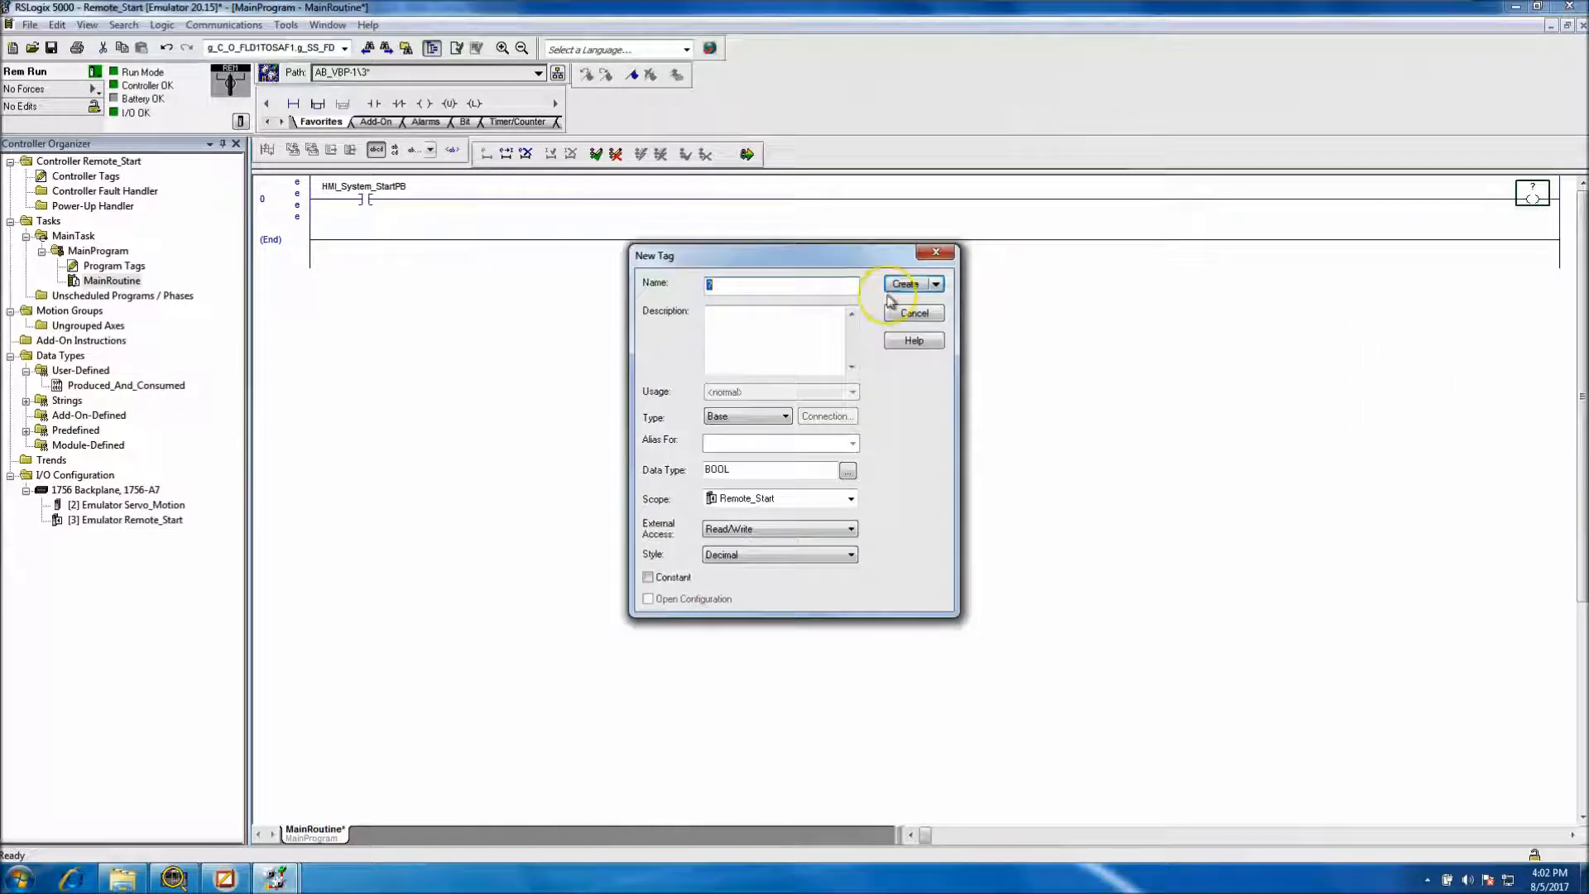
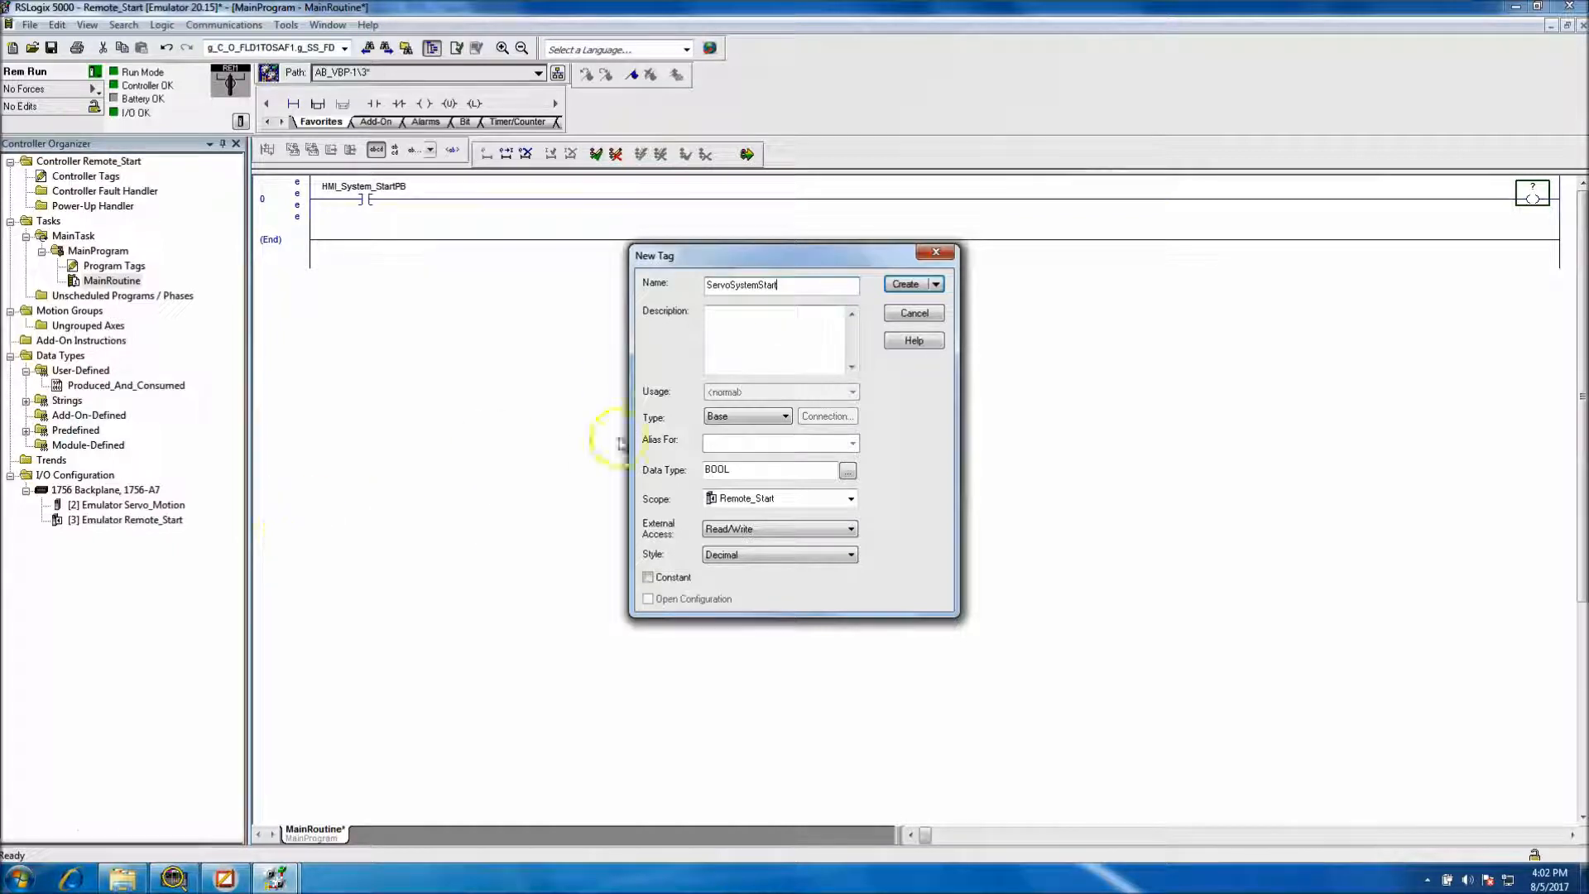
click(784, 416)
click(785, 442)
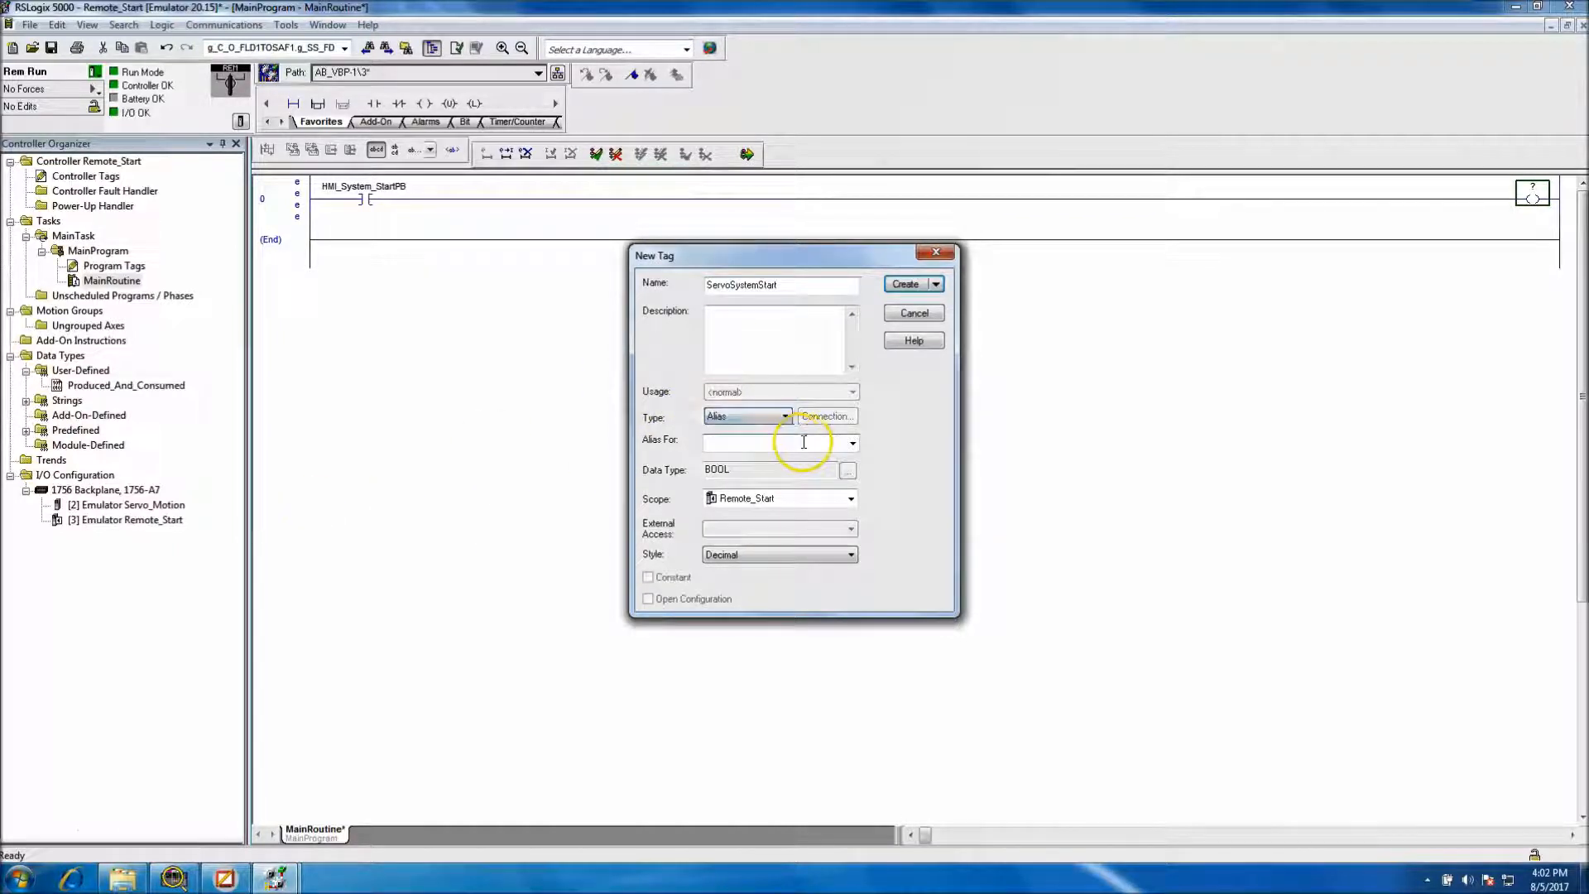
Create the ServoSystemStart tag as an alias for Produced_Data.ProdCons[0] and finalize all edits in MainProgram
text(Produced_Data)
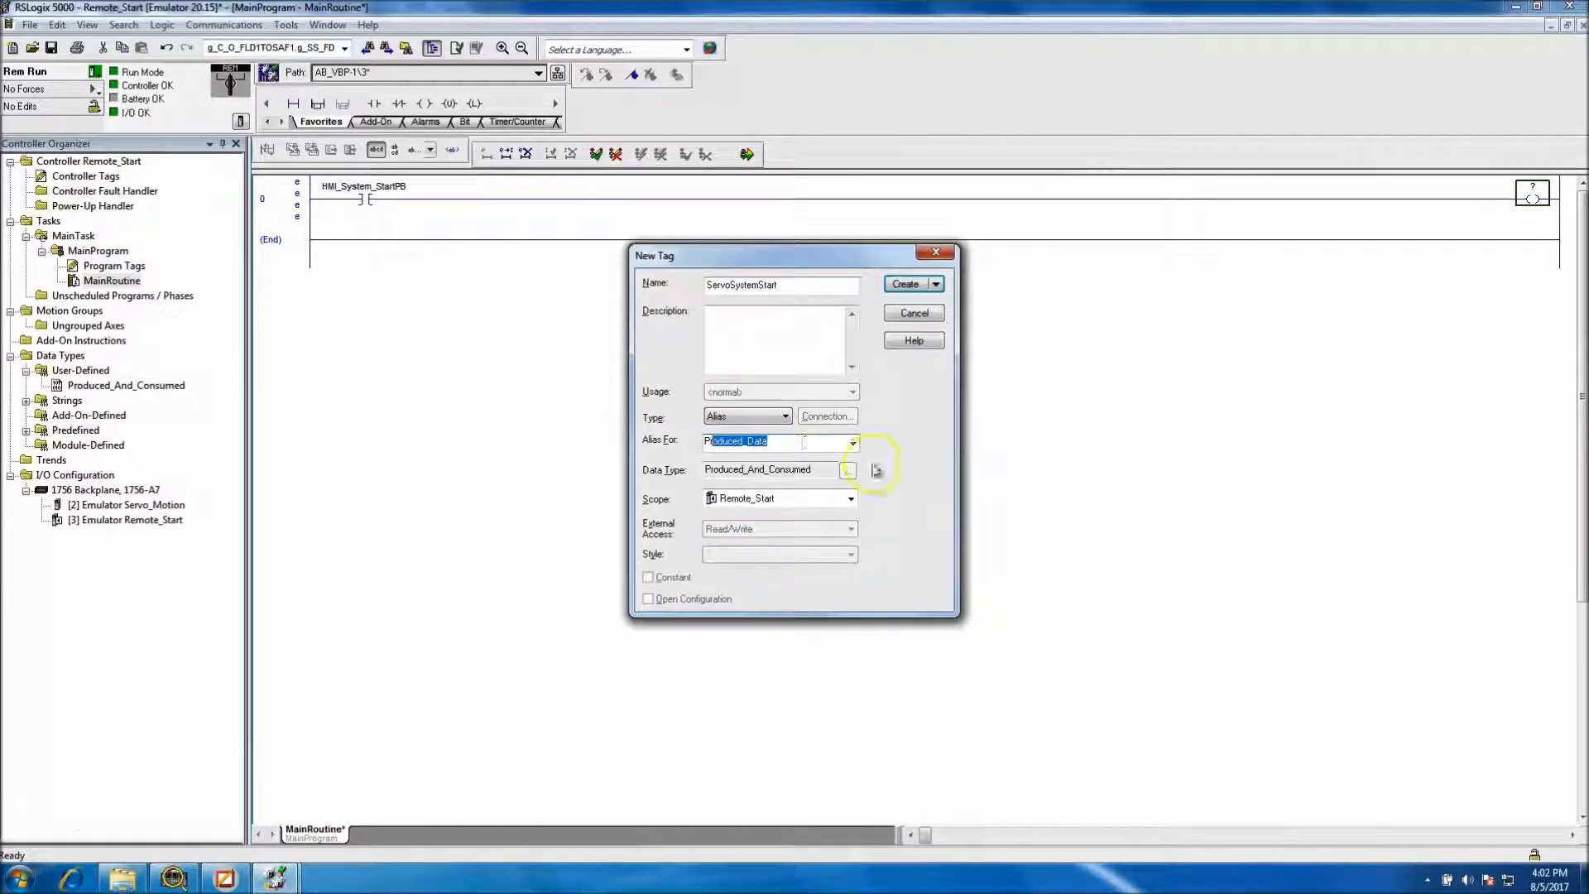
click(852, 442)
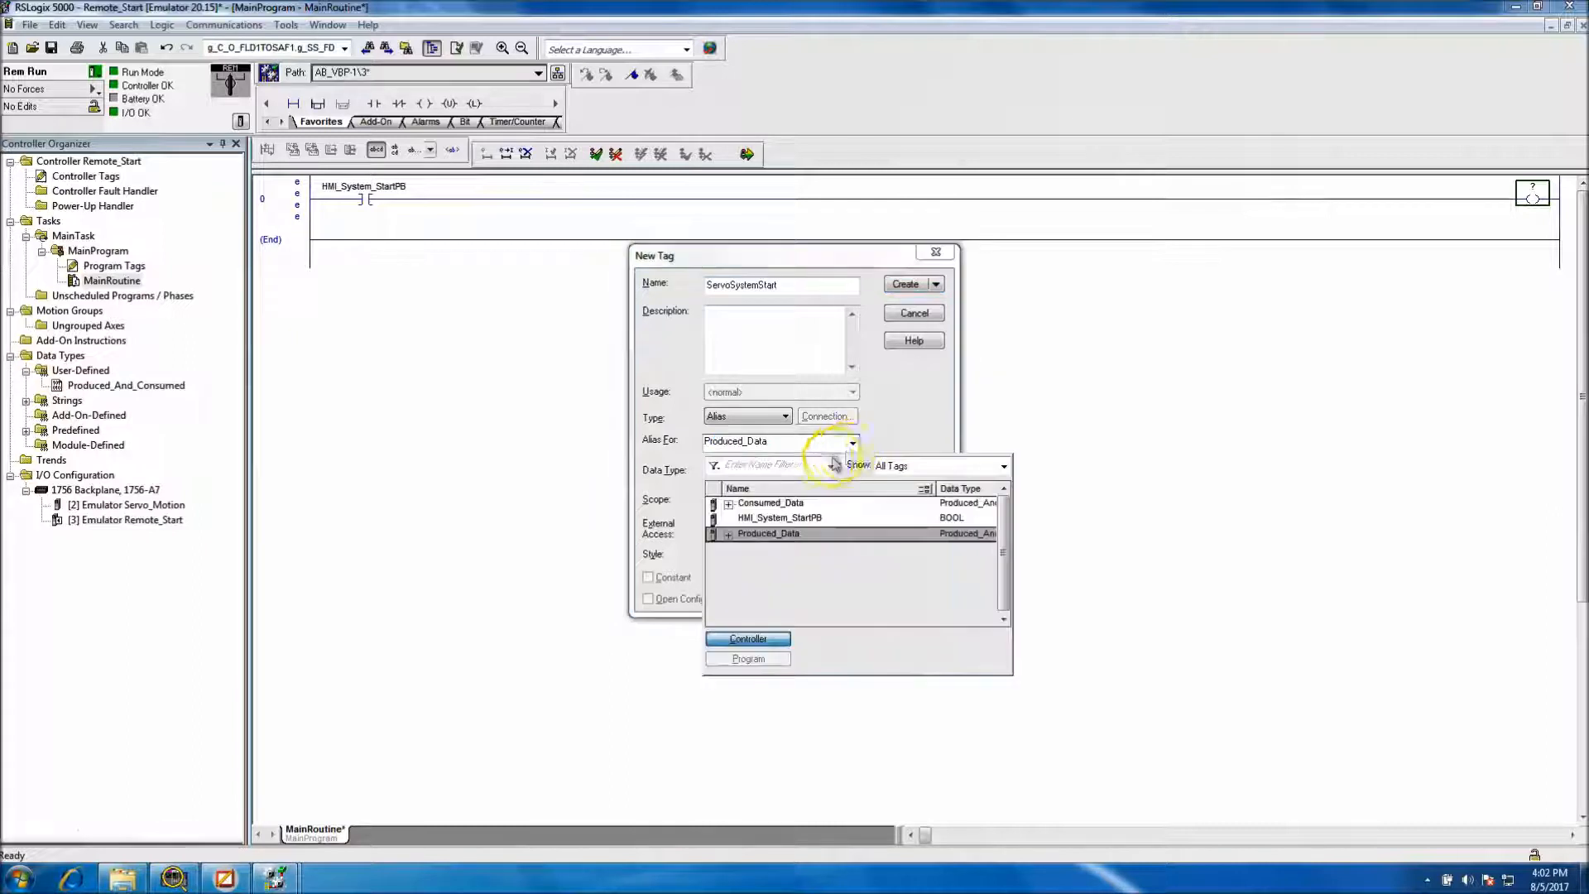
click(728, 535)
click(740, 550)
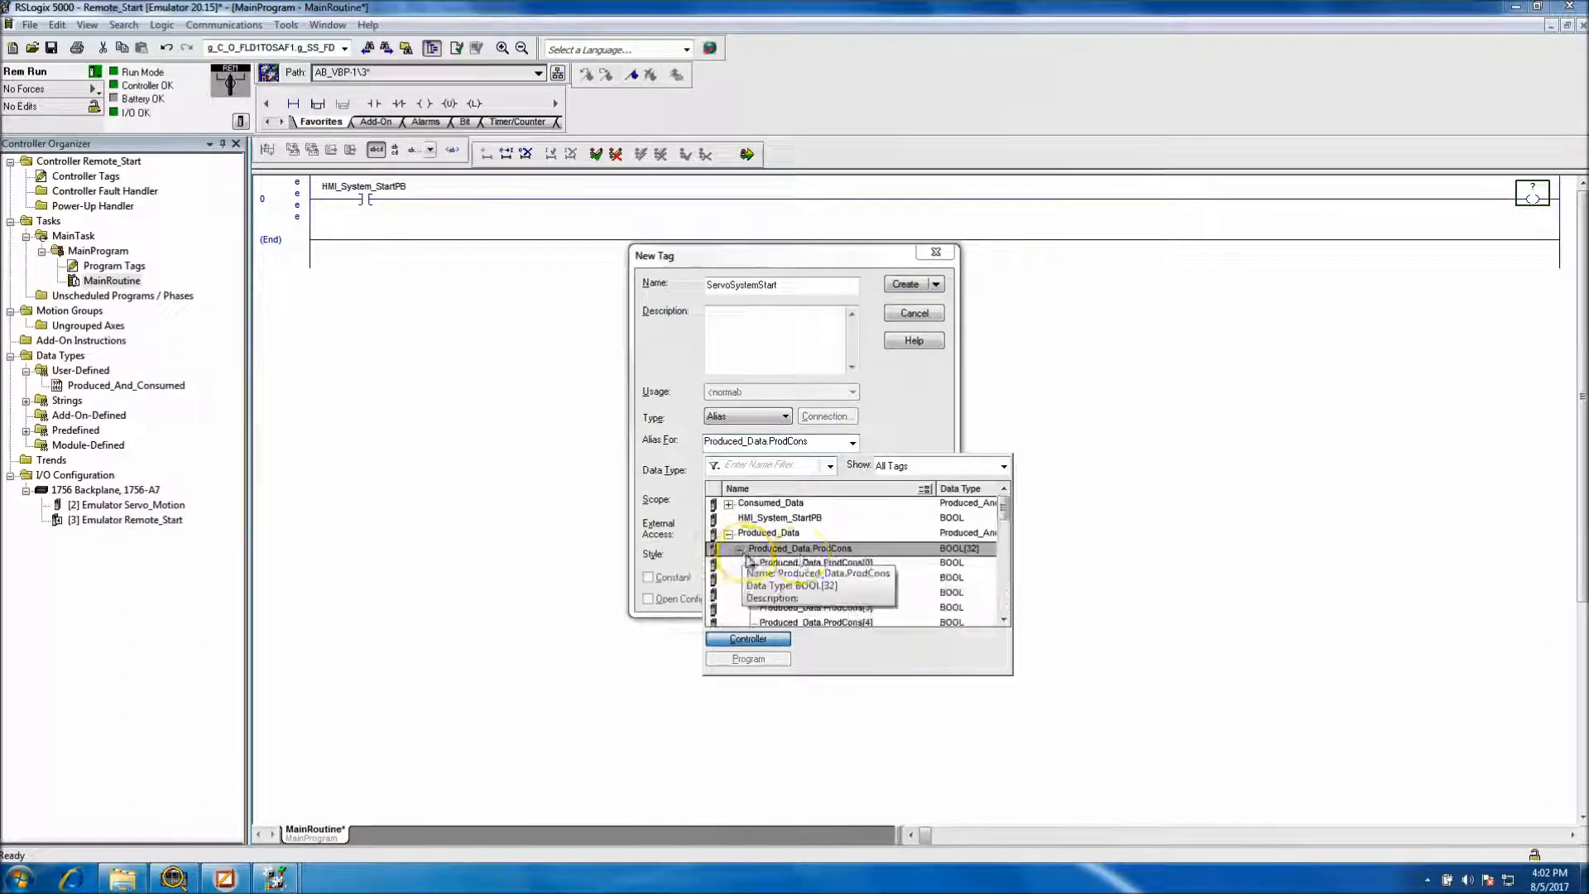
click(823, 563)
click(906, 284)
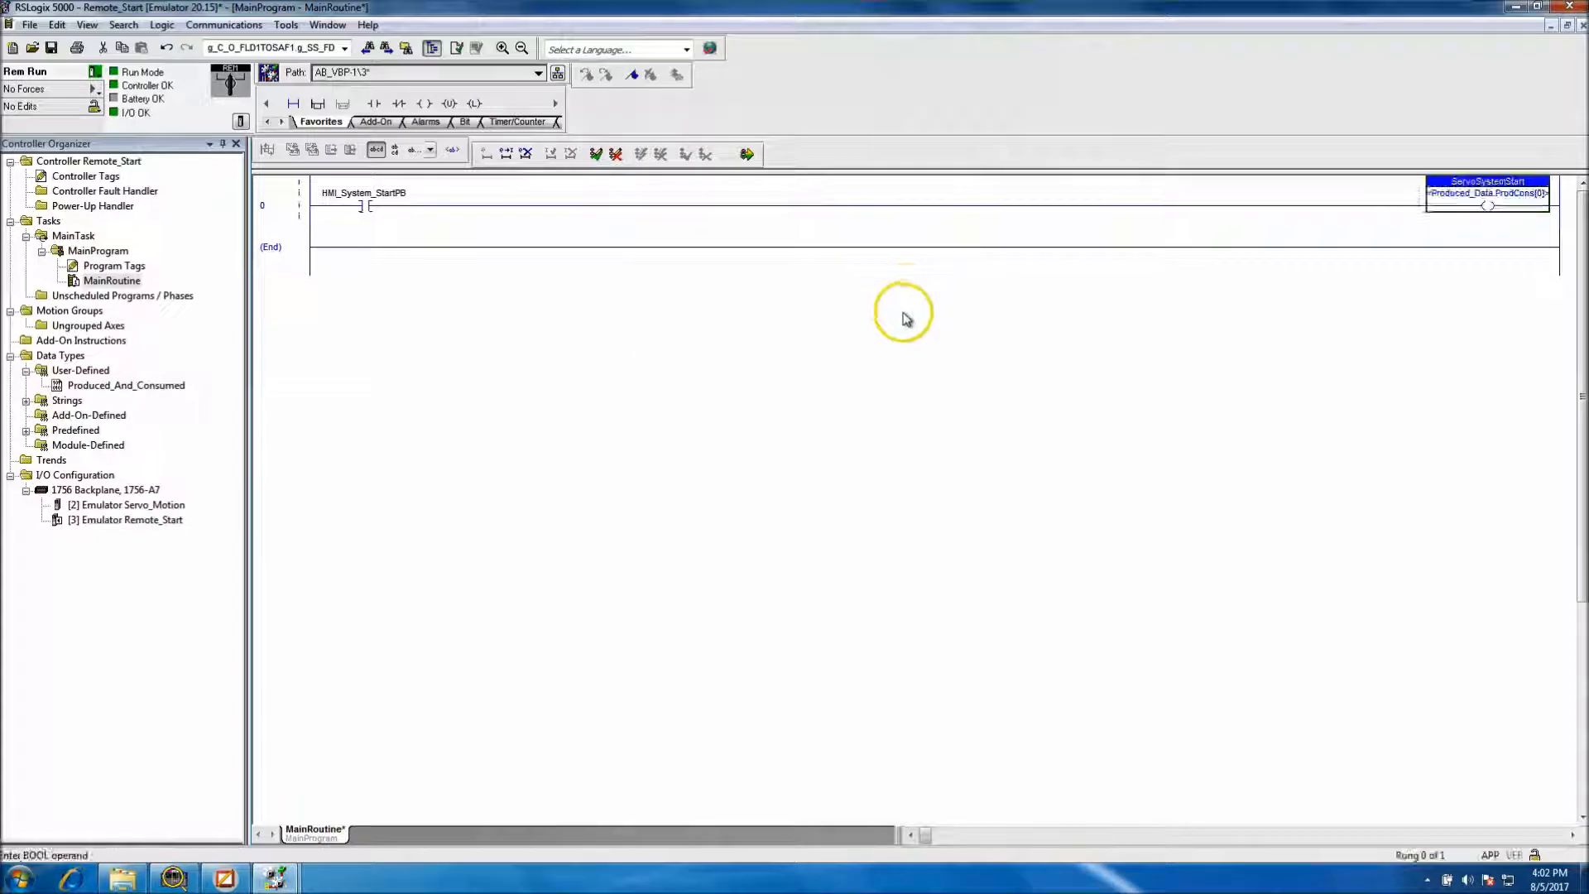
click(746, 154)
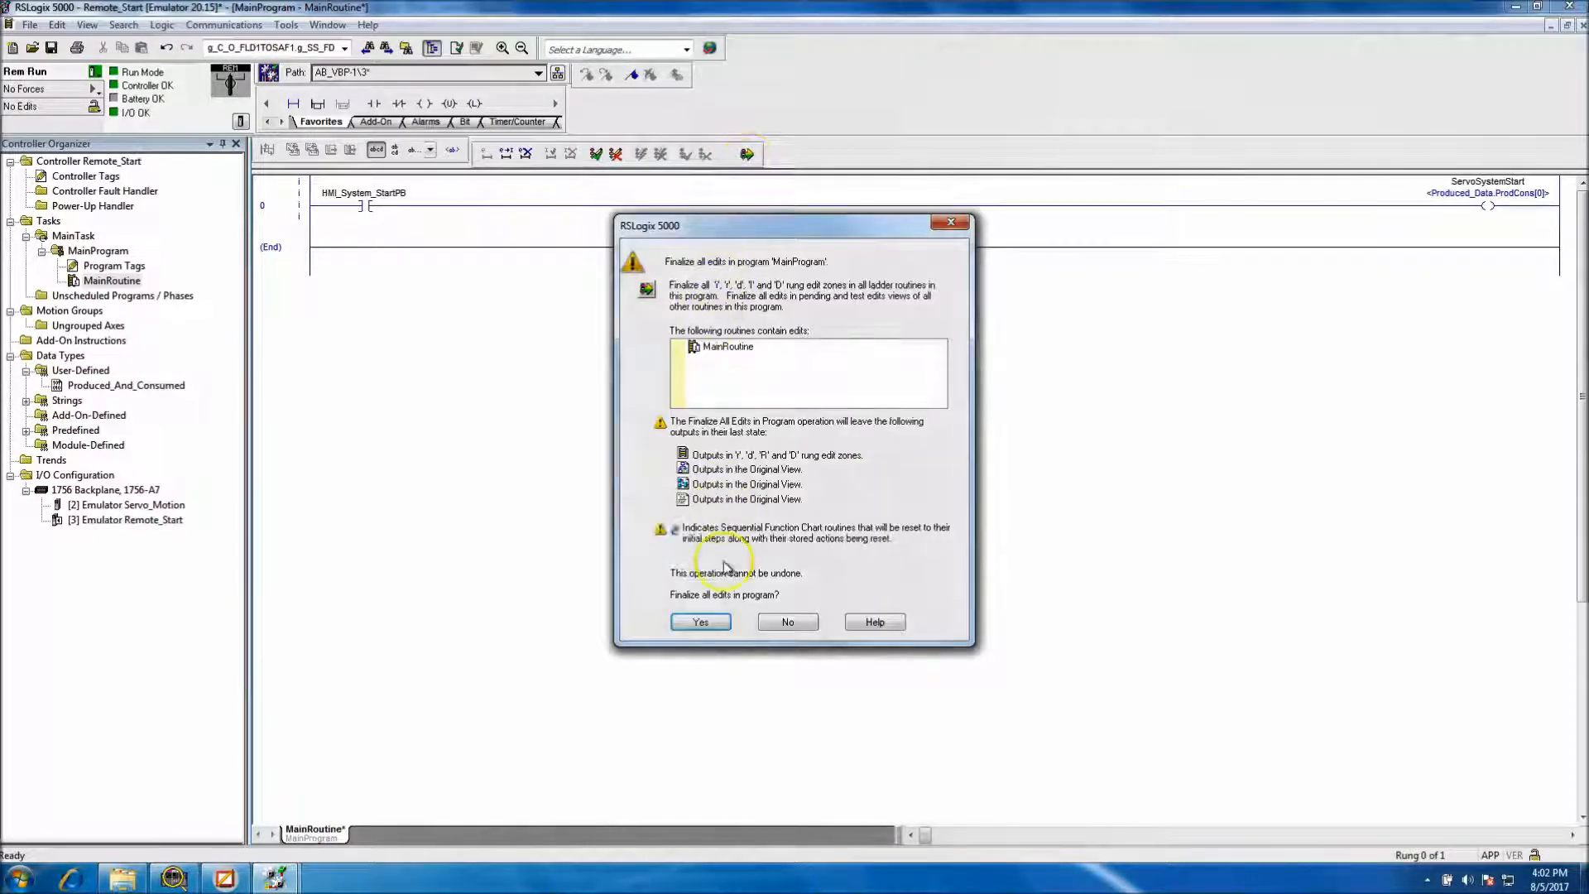
click(700, 622)
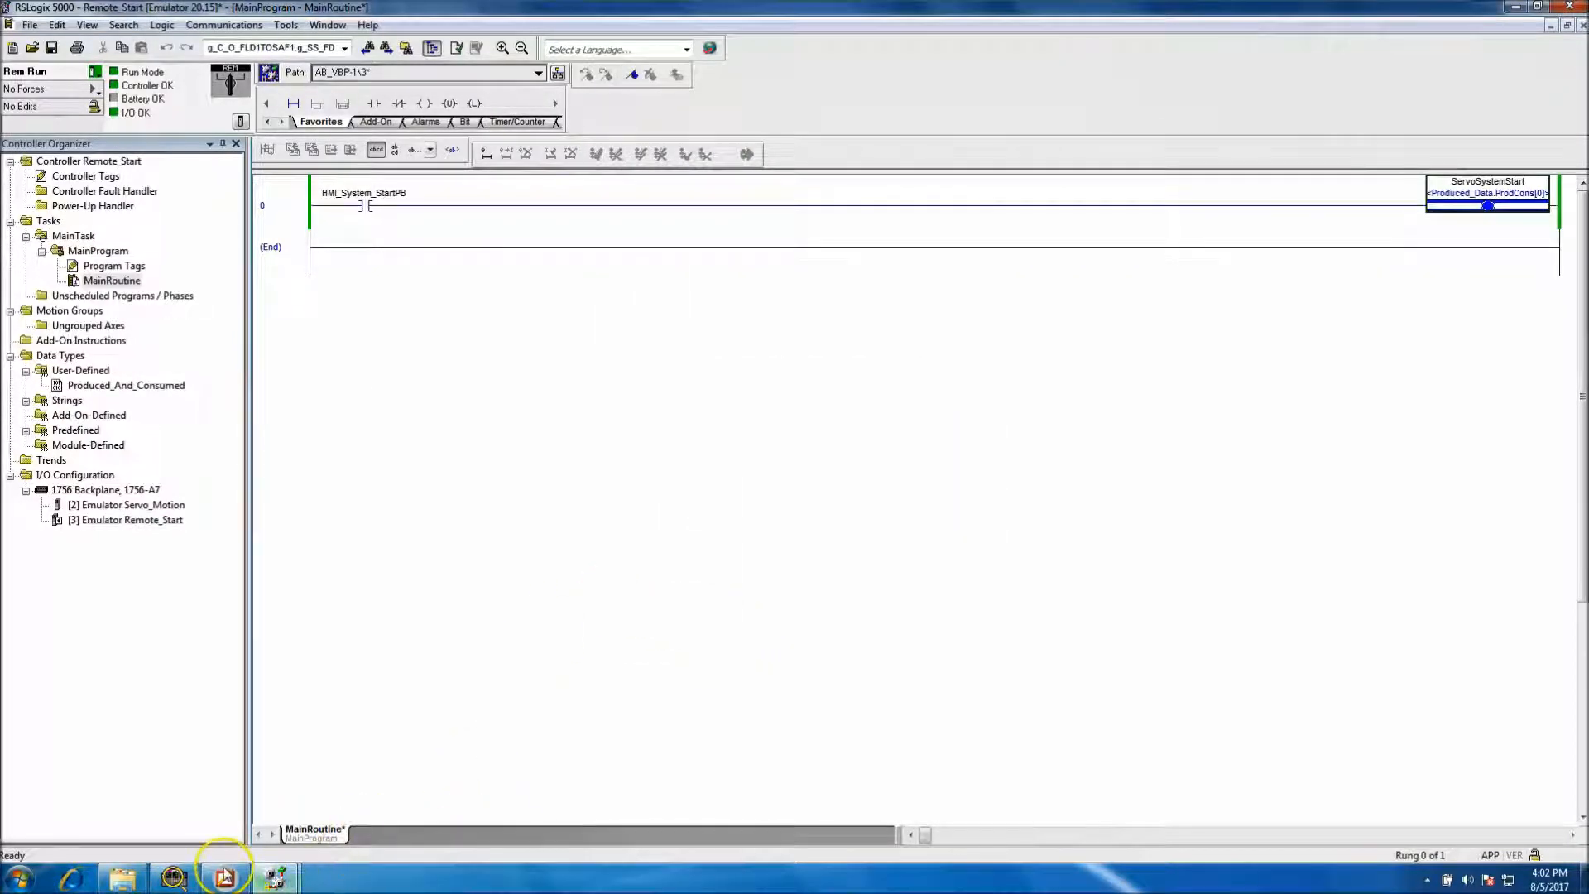
Switch to FactoryTalk View Studio and select the green circle within the Servo System Start button to load its Touch animation
click(225, 877)
click(747, 294)
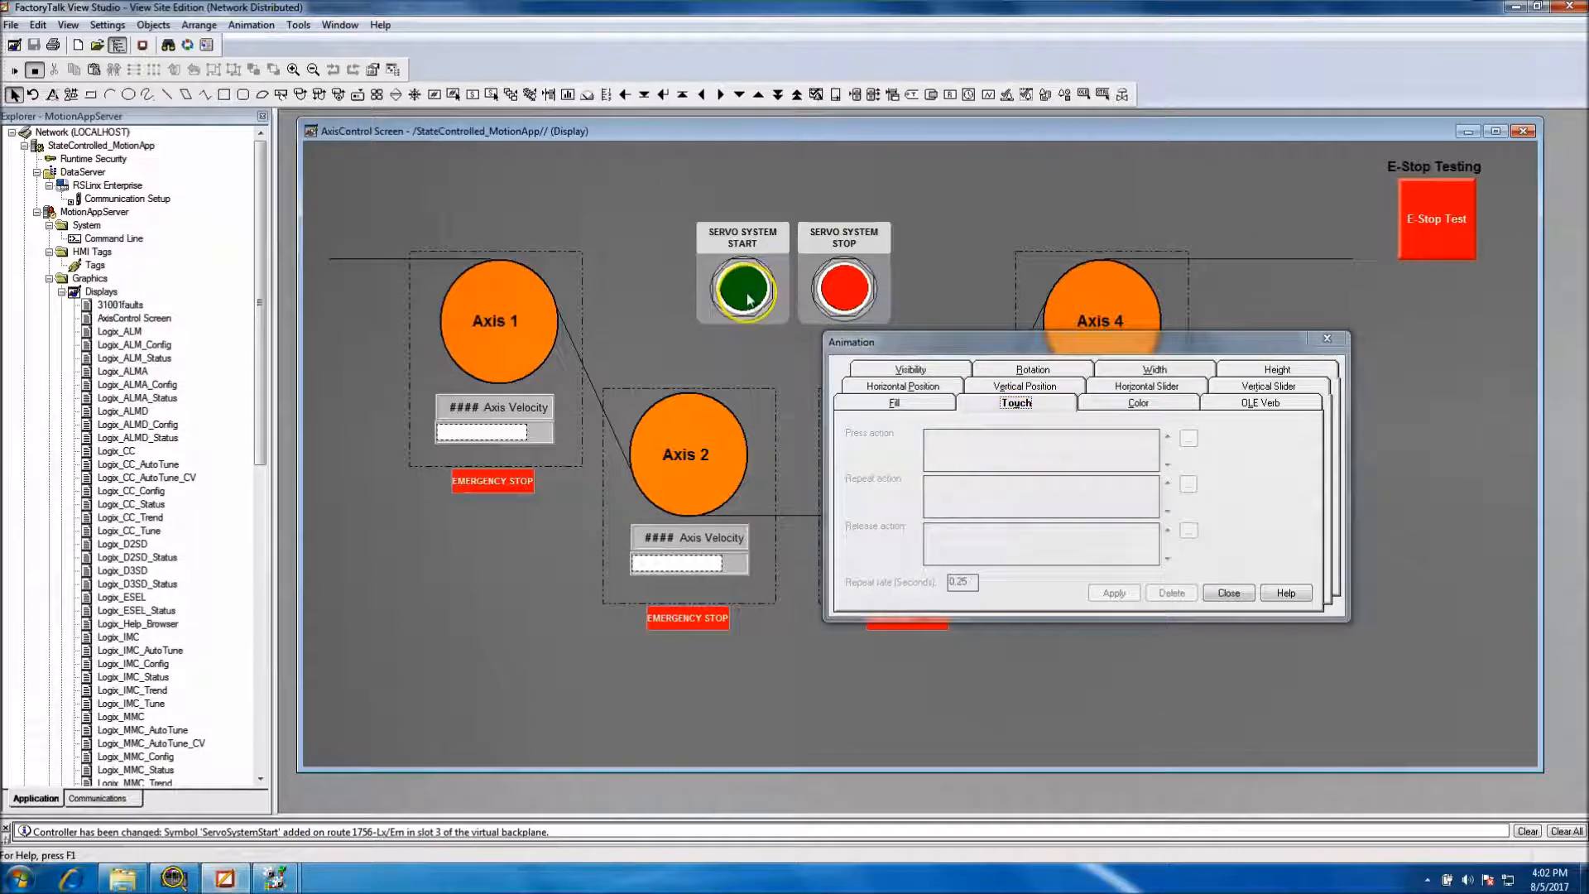
click(749, 299)
double_click(750, 301)
double_click(749, 300)
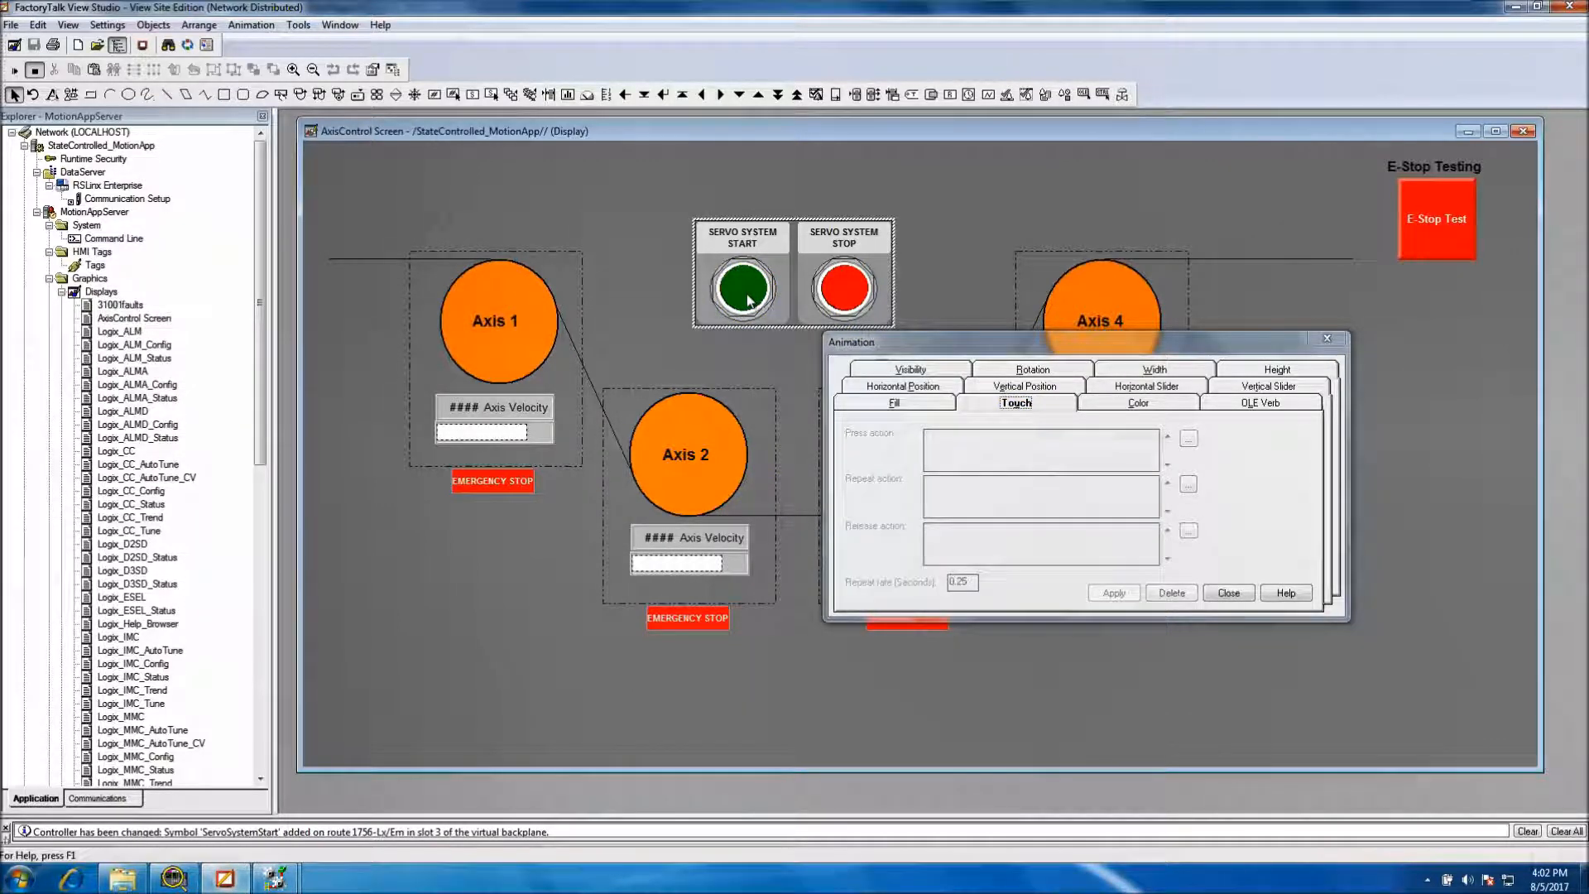
click(747, 300)
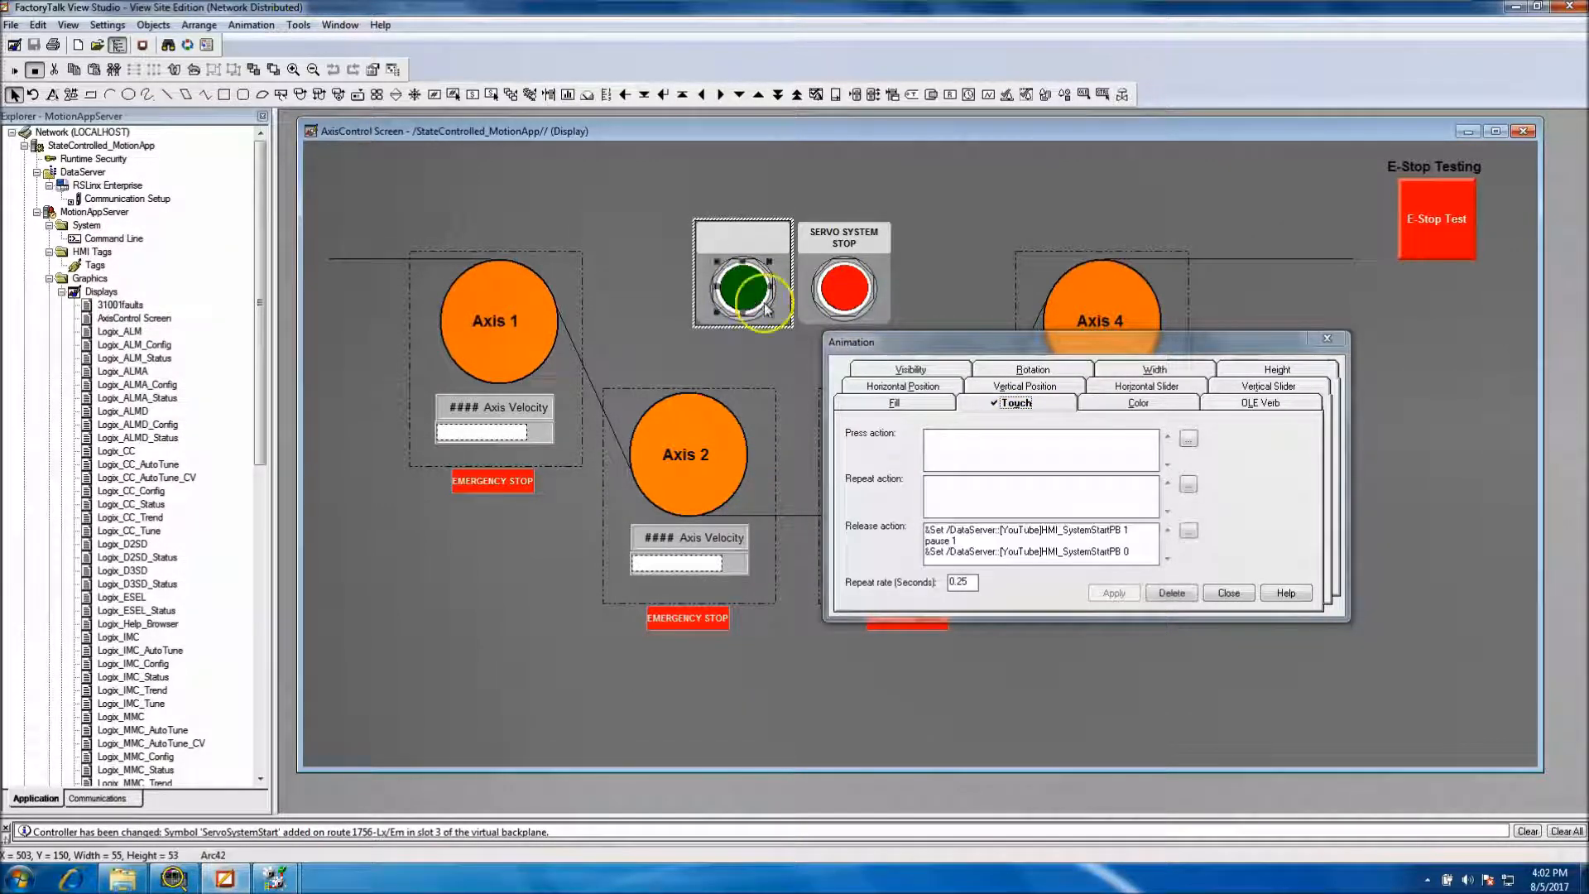
Replace the tag name in both Set commands of the release action with HMI_System_StartPB, apply it and close the animation settings
click(1080, 539)
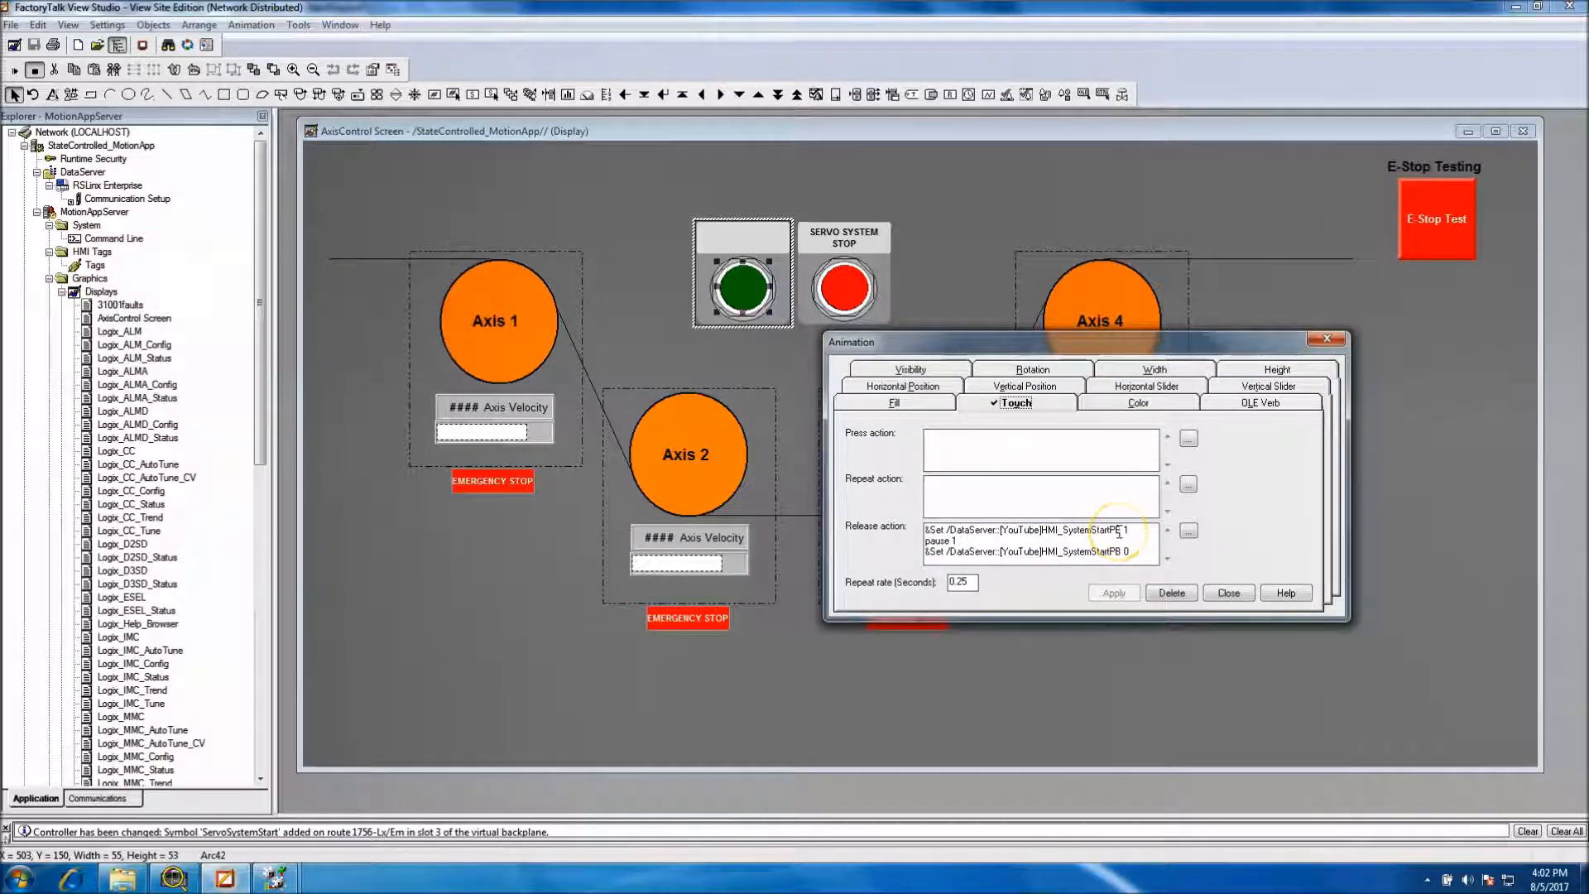
drag(1091, 530, 1044, 535)
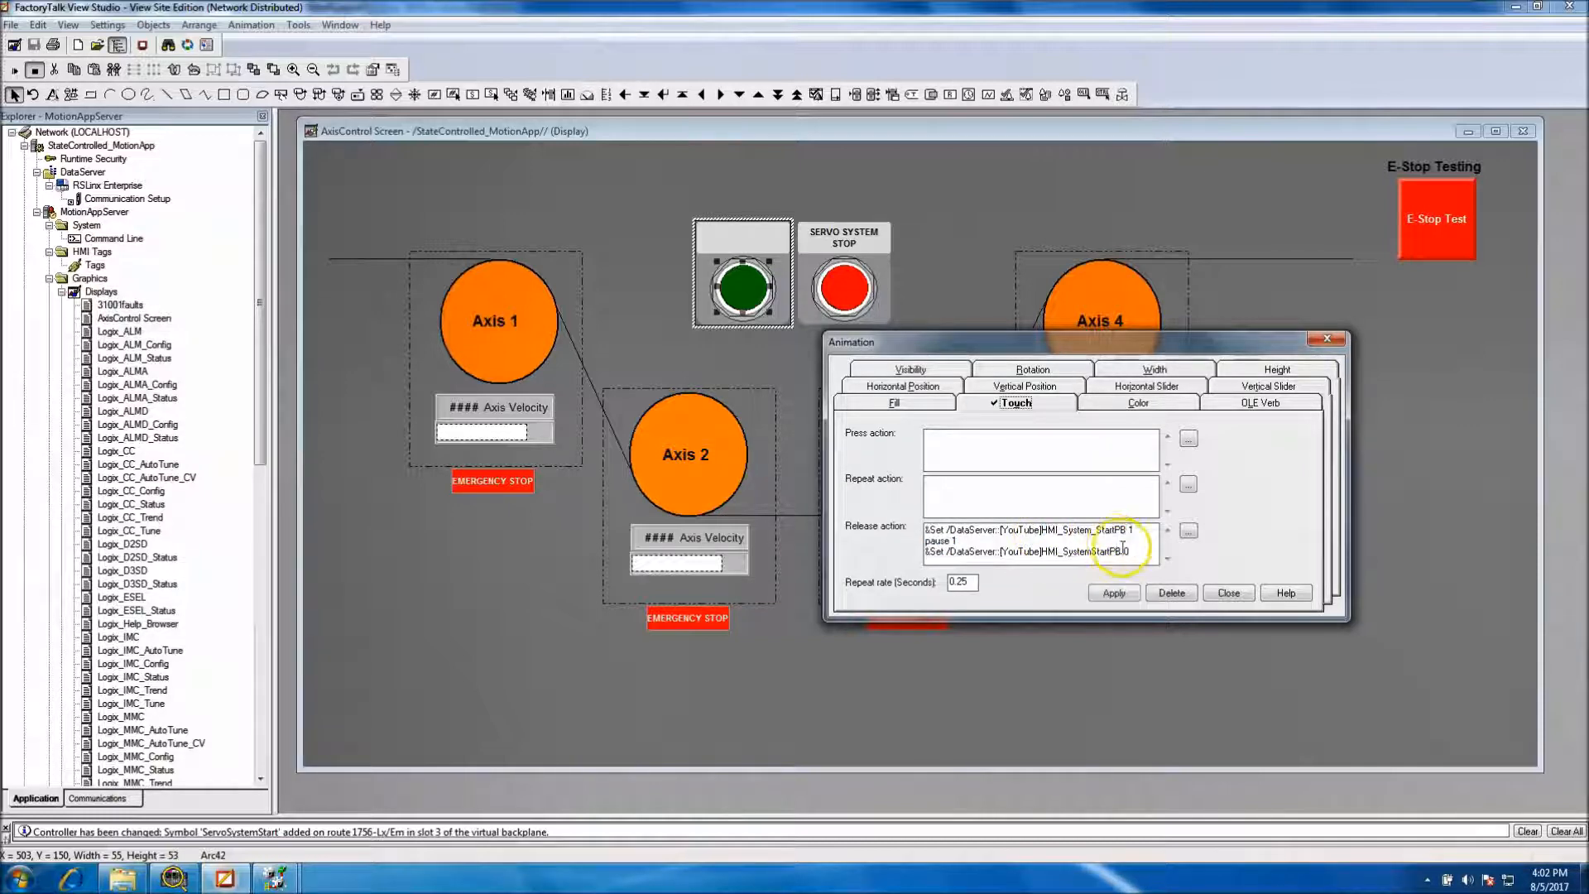
drag(1121, 551, 1050, 557)
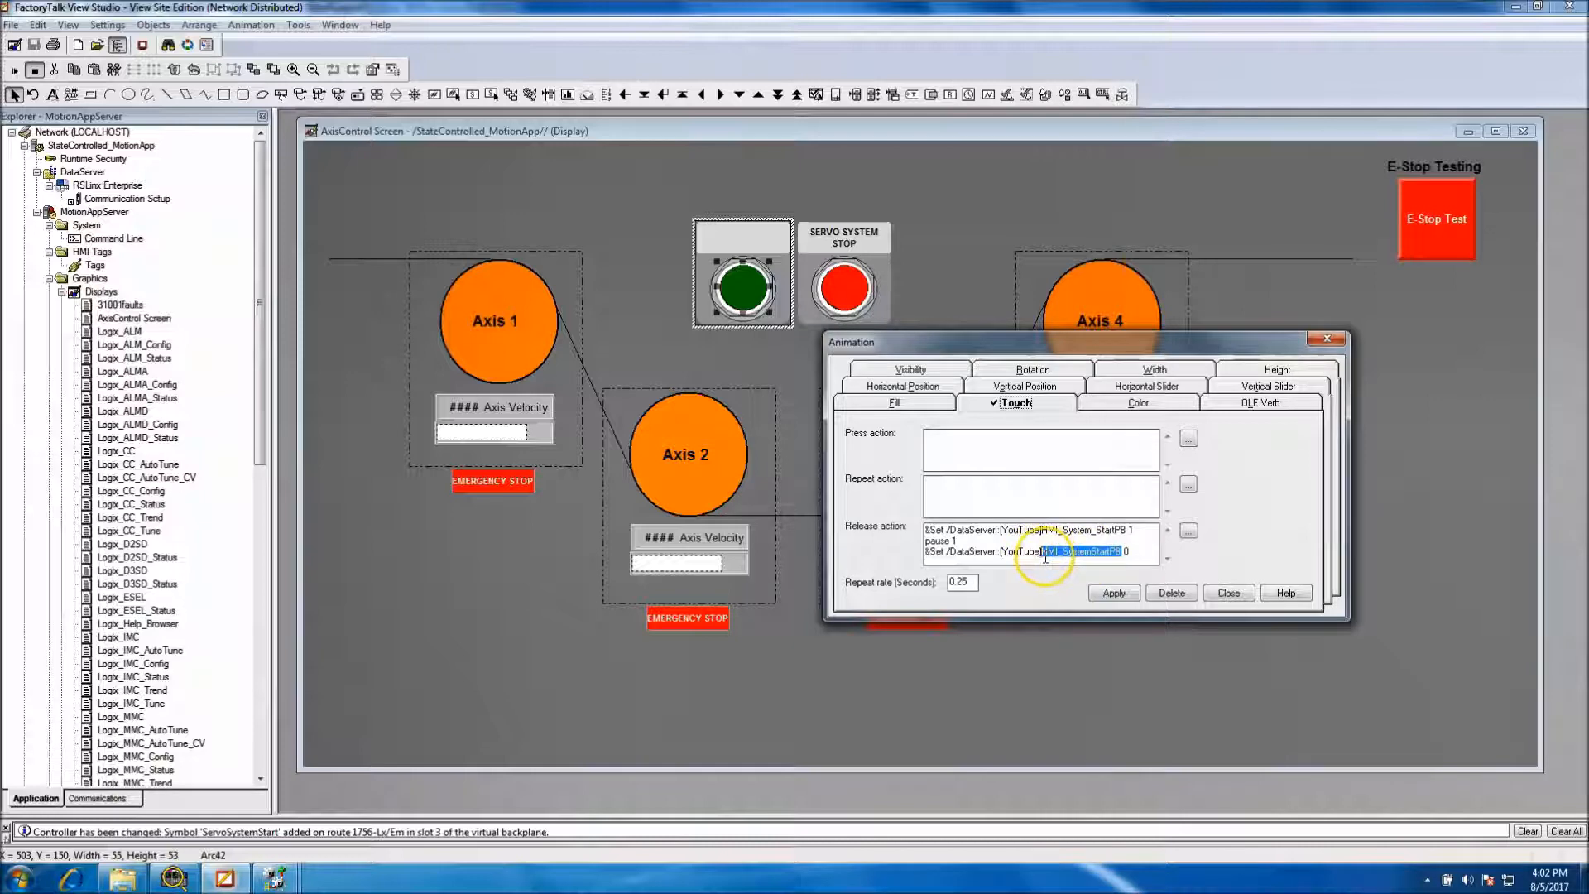
text(HMI_System_StartPB)
click(1124, 595)
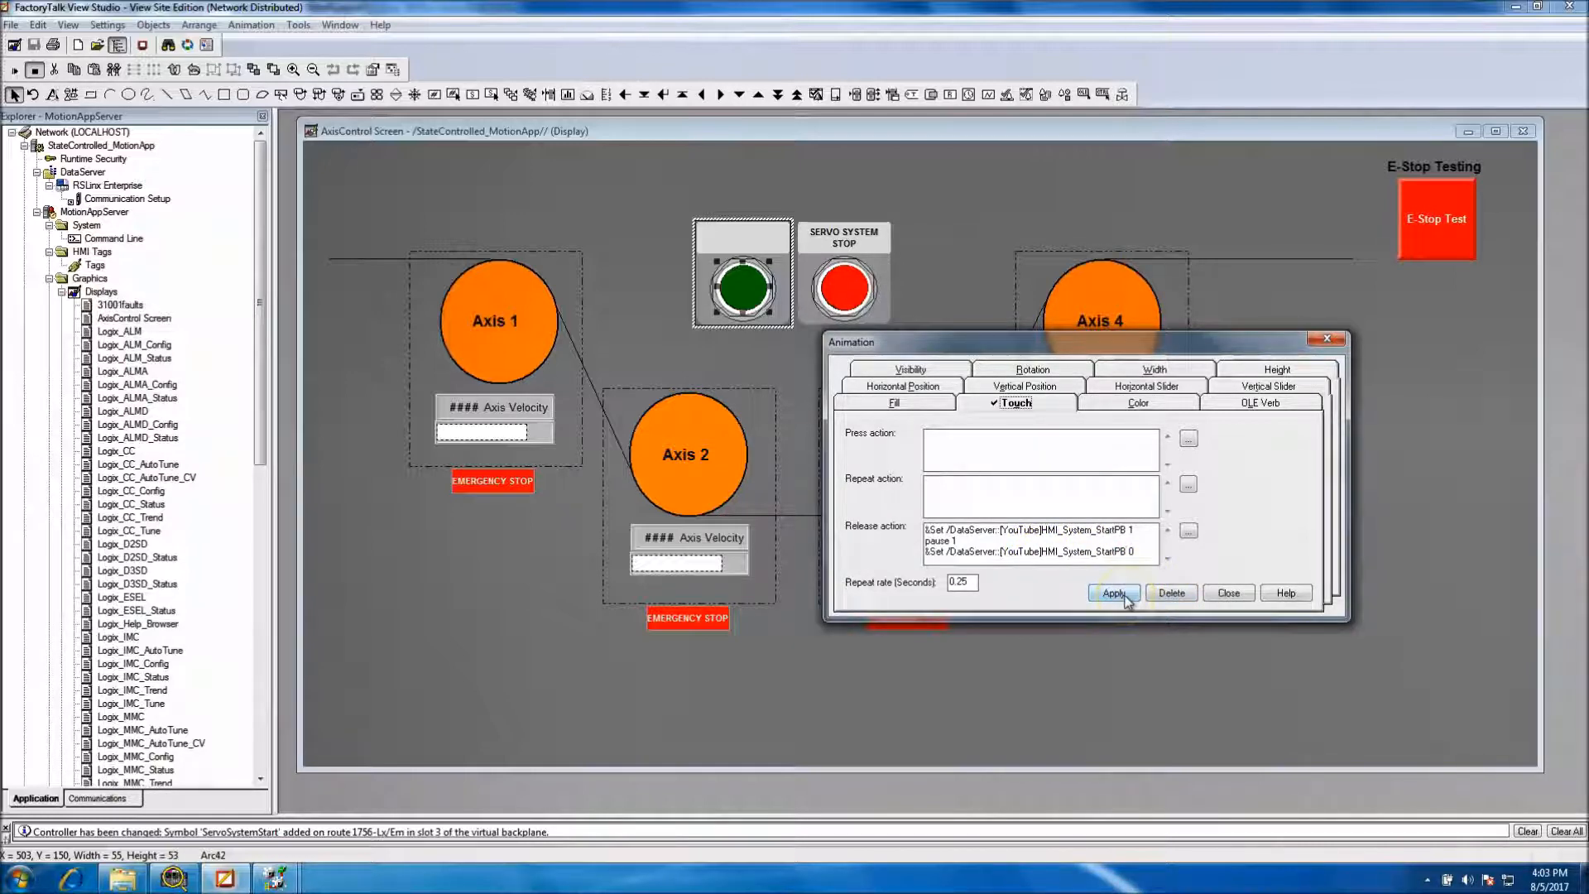
click(1087, 556)
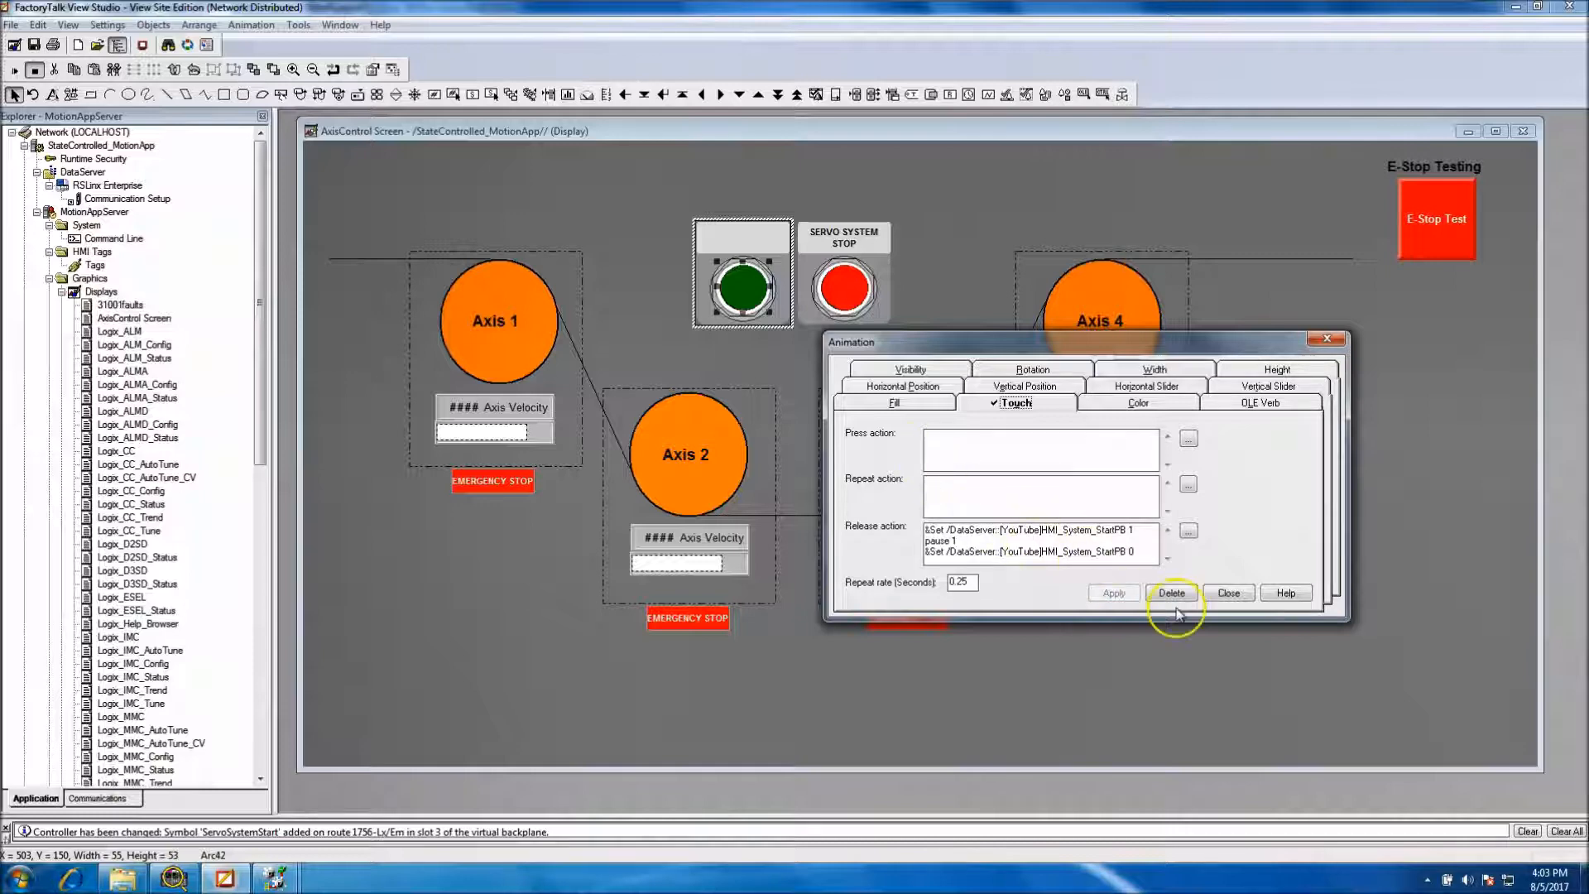
click(1228, 593)
click(871, 376)
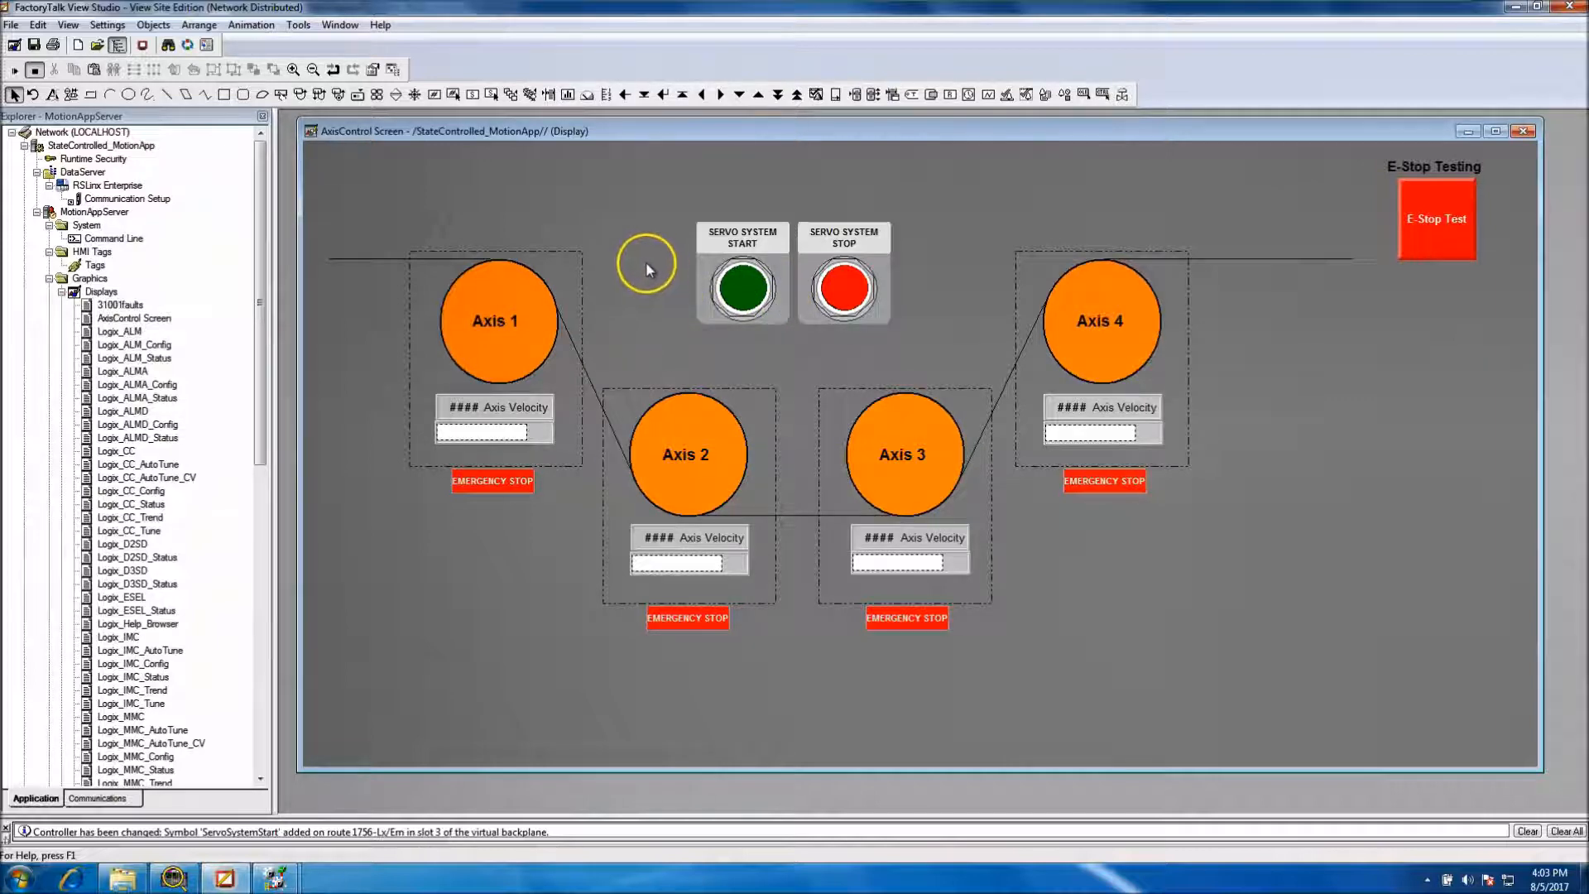
Open the RSLinx Enterprise Communication Setup under DataServer, looking at Remote_Start in RSLogix 5000 before returning to FactoryTalk View Studio
click(98, 200)
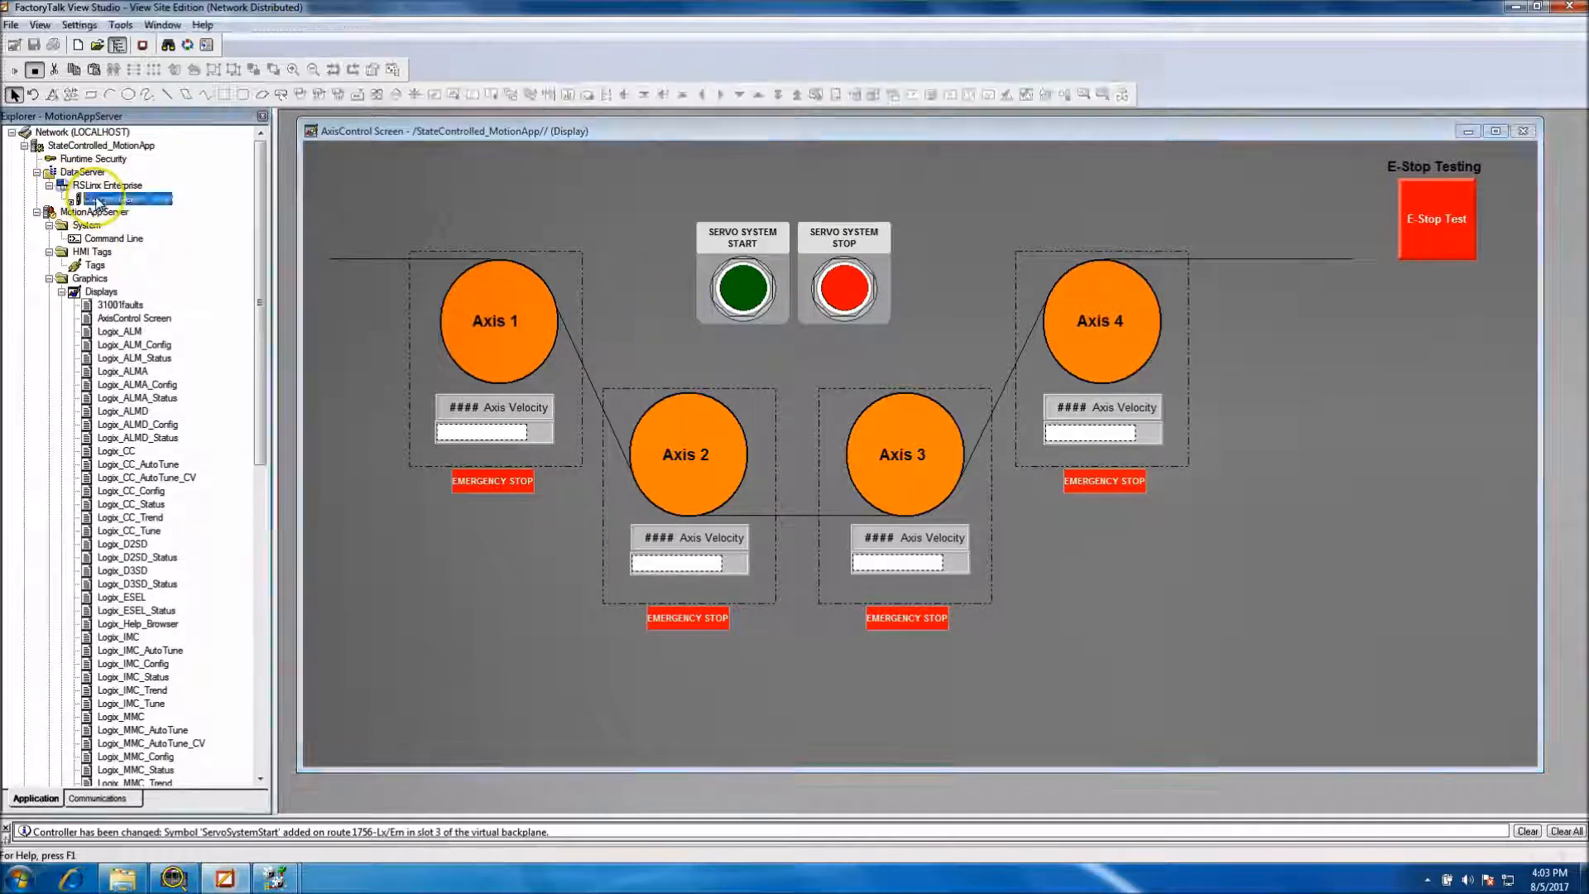
double_click(97, 200)
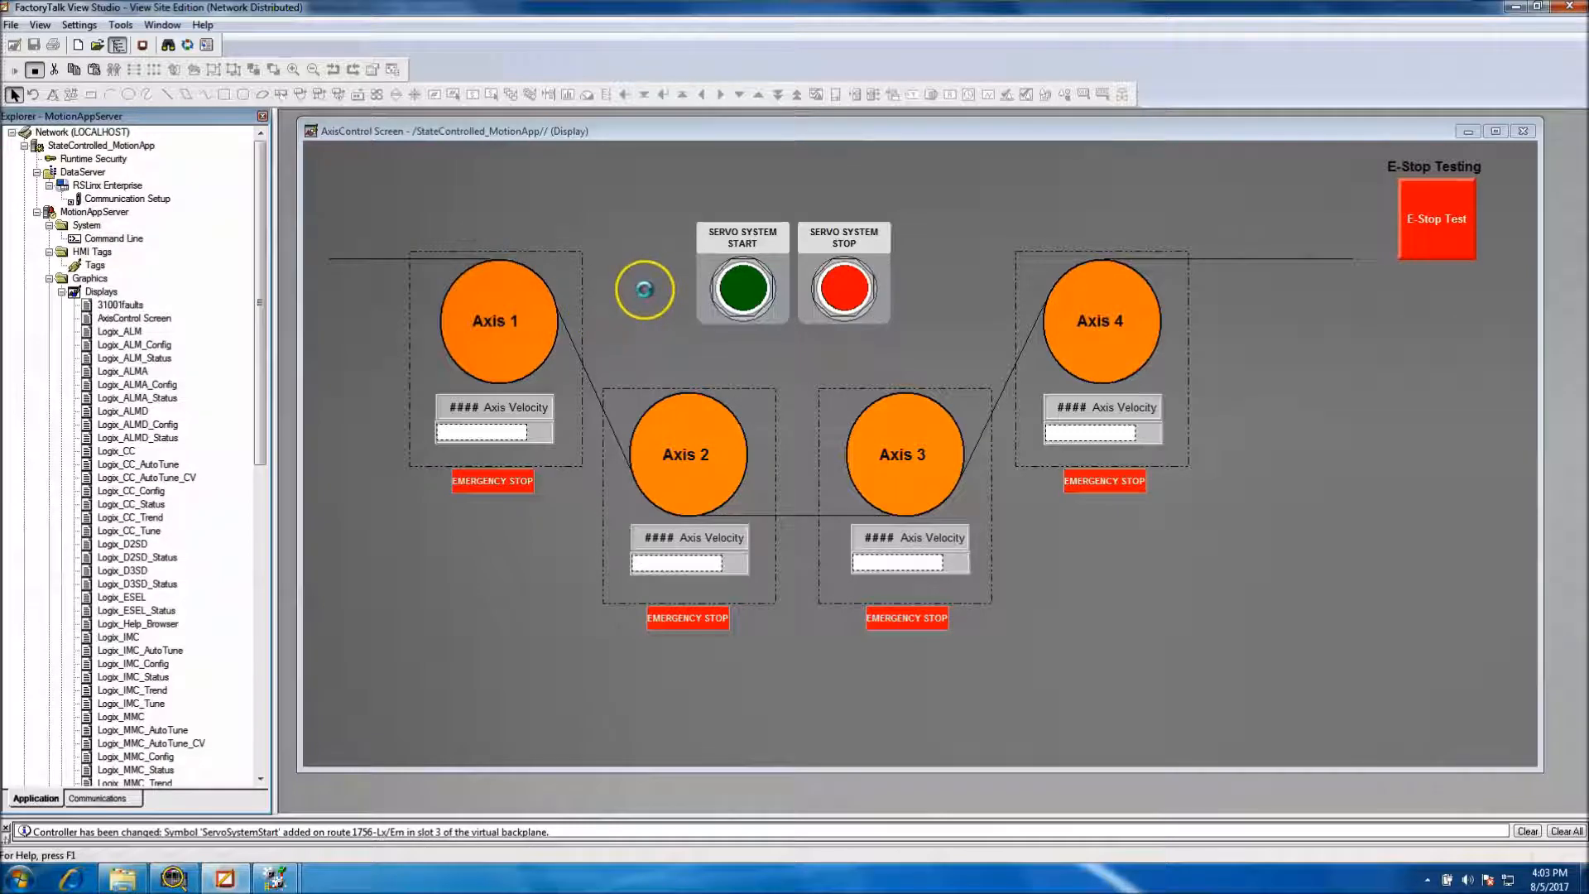
click(286, 874)
click(377, 793)
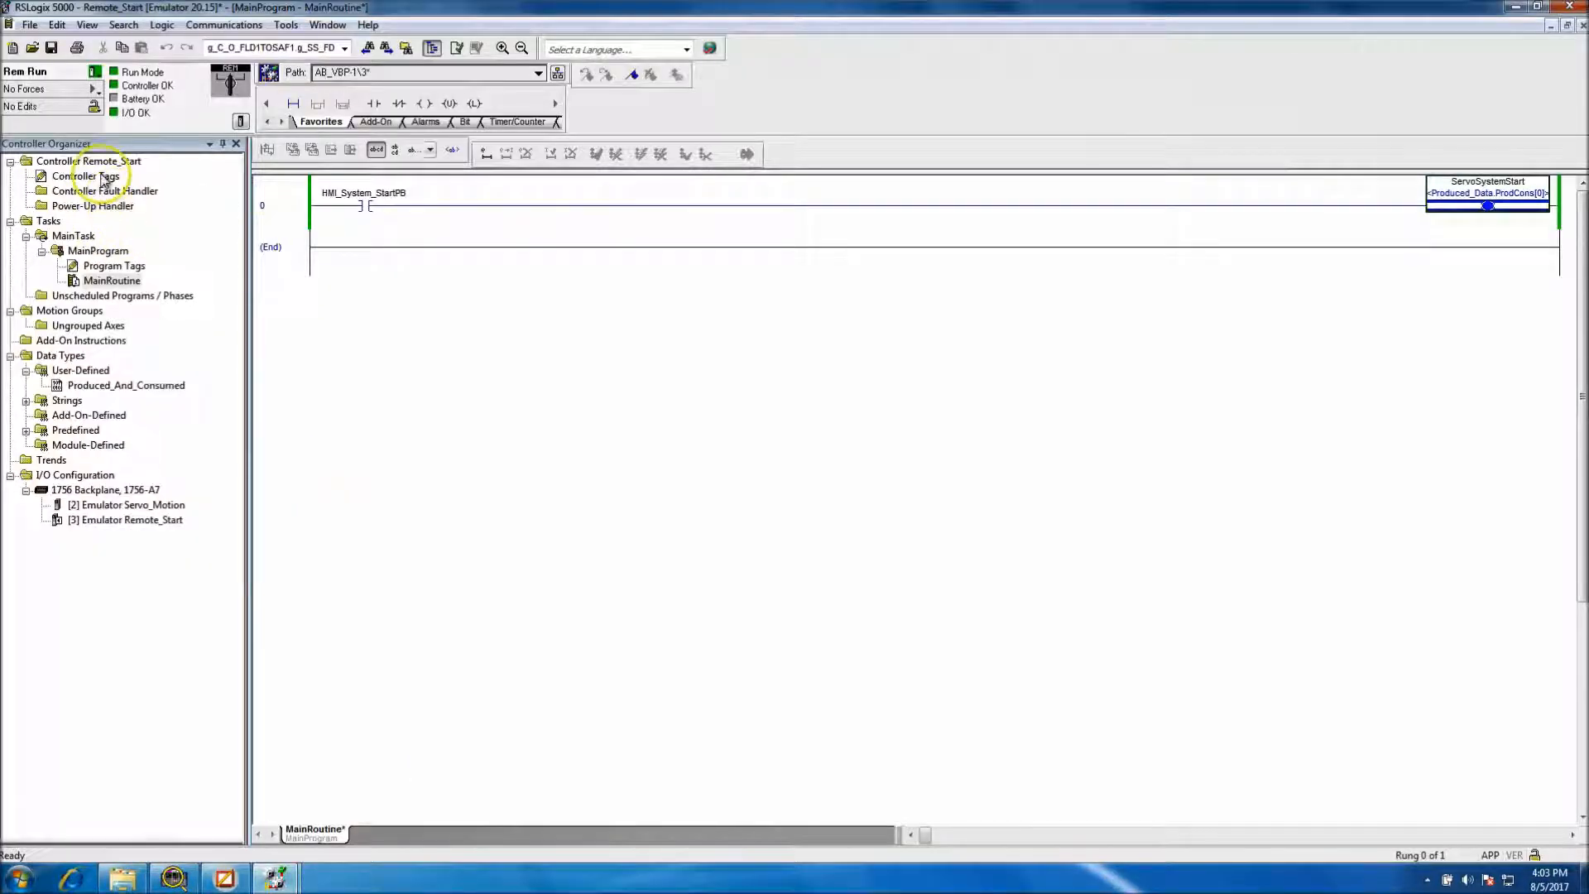
click(174, 877)
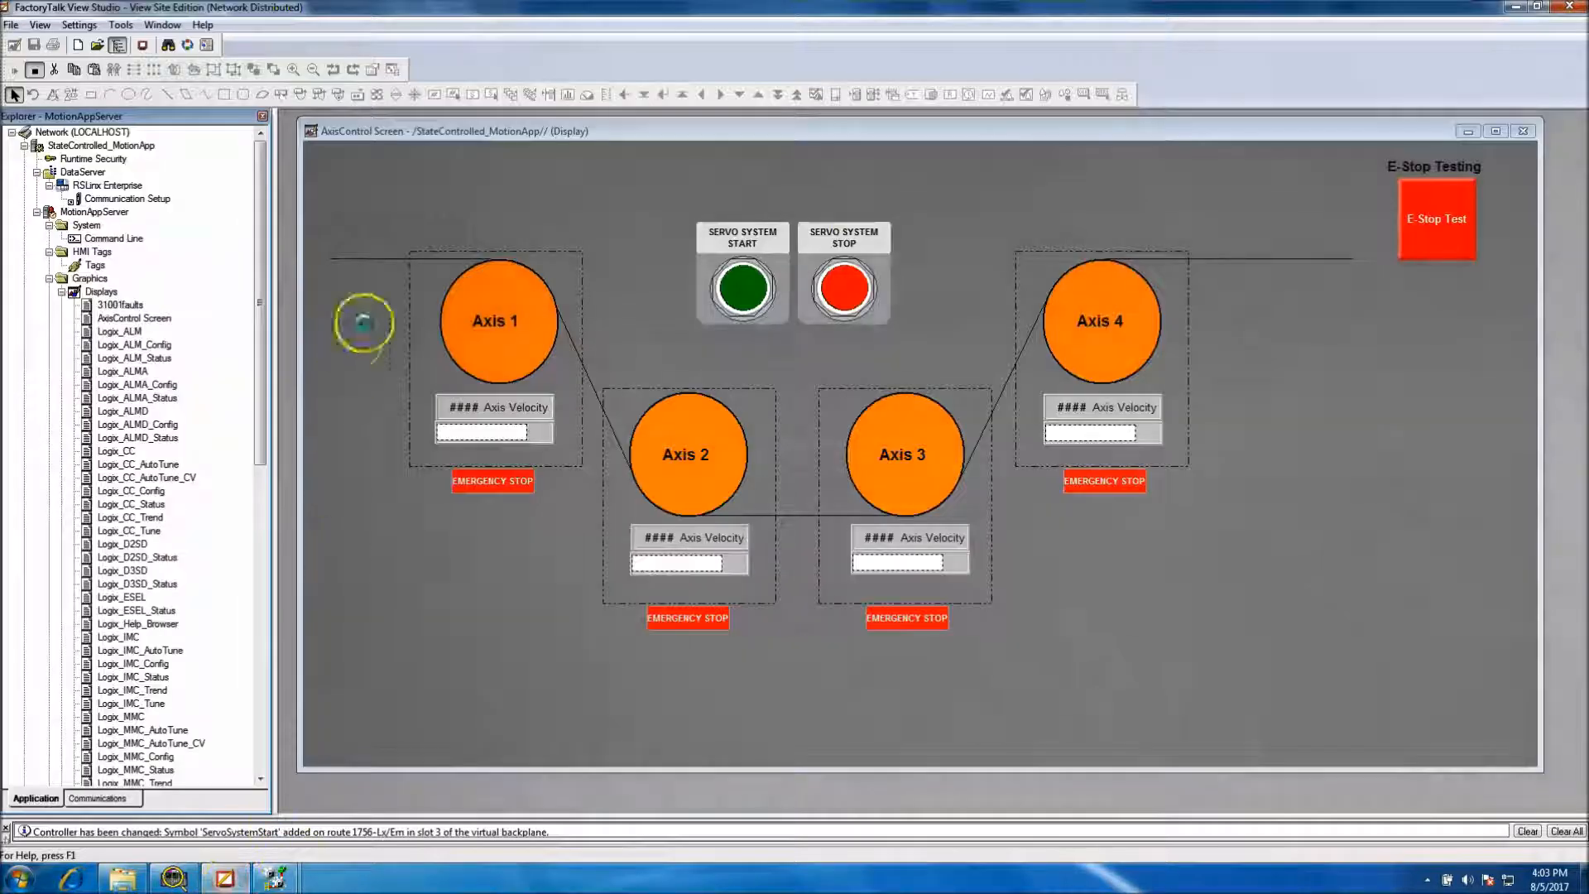